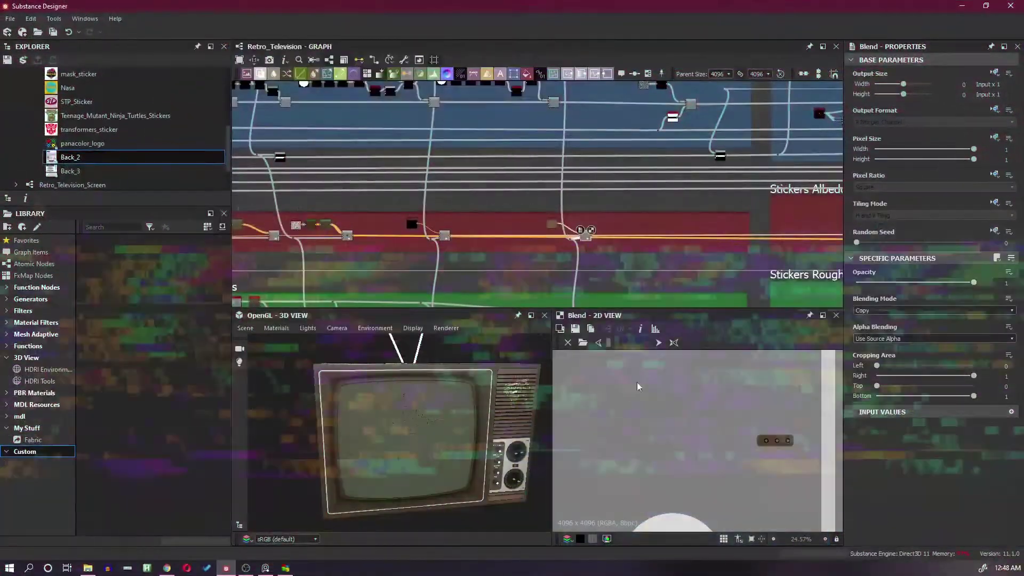
Step: Examine the television model's side and the node chain of the Side Panel and Side Panel Albedo frames
left_click_drag(509, 447, 424, 445)
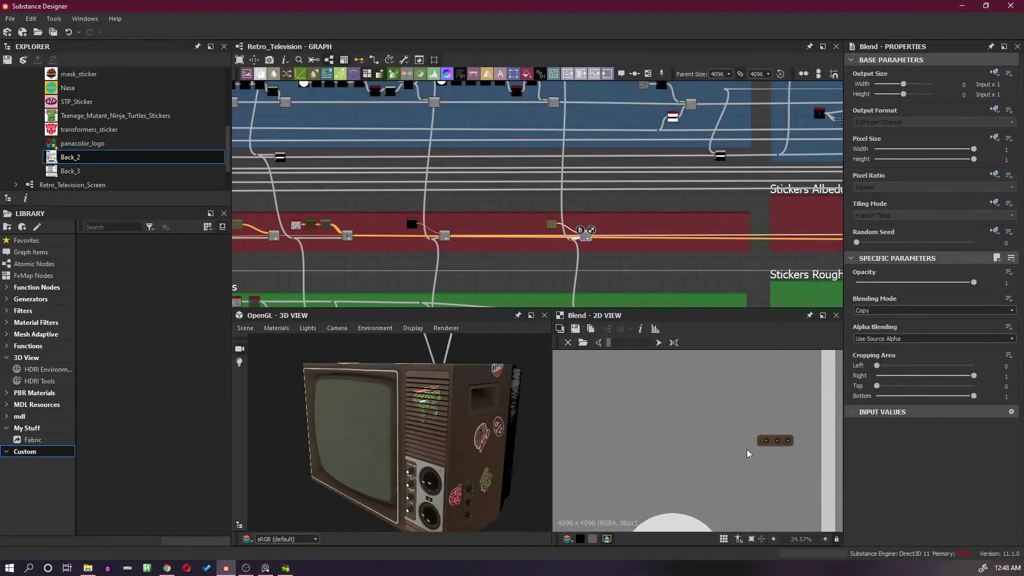
scroll(597, 254, "down", 5)
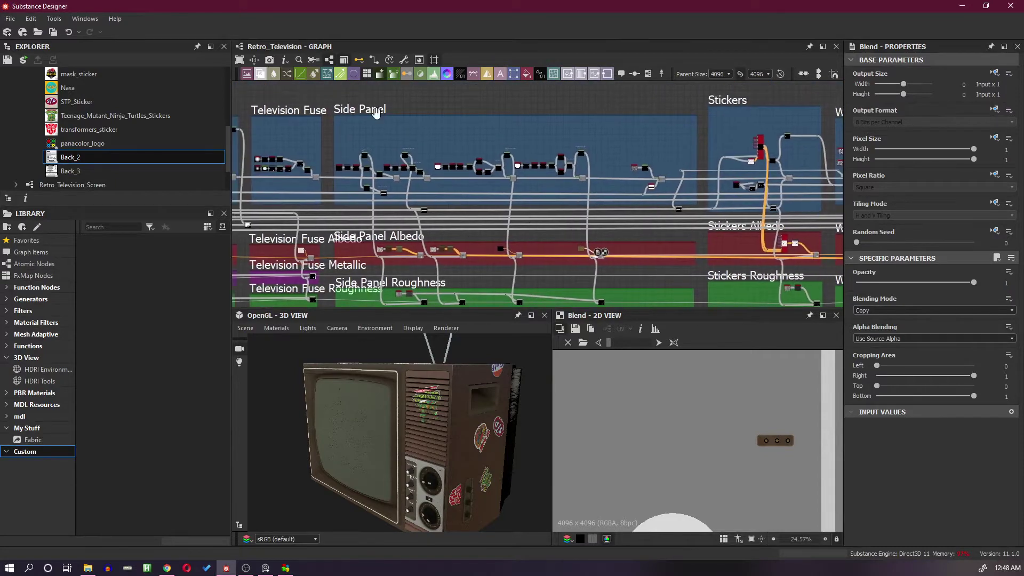
scroll(575, 211, "up", 5)
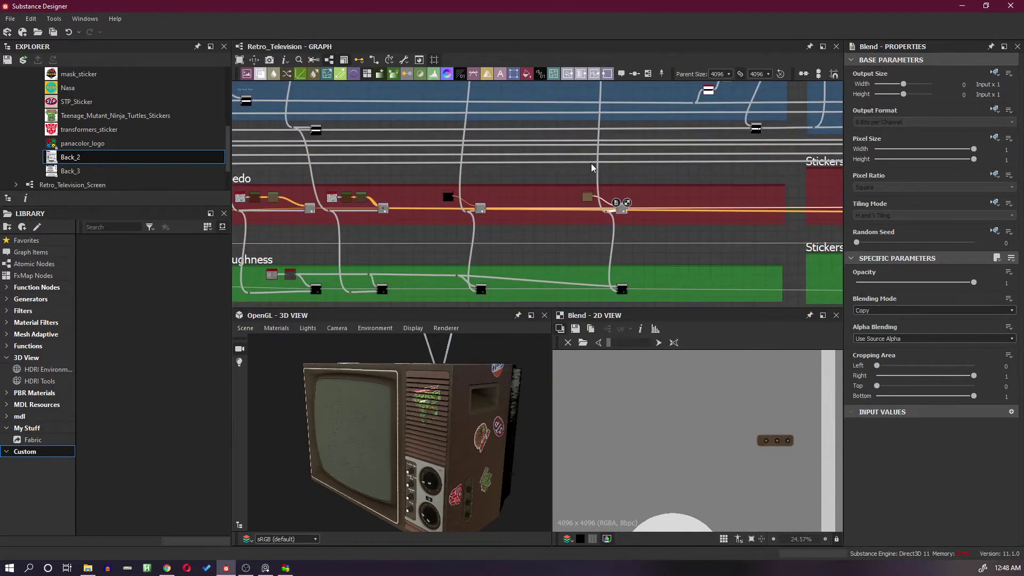
middle_click_drag(571, 182, 651, 217)
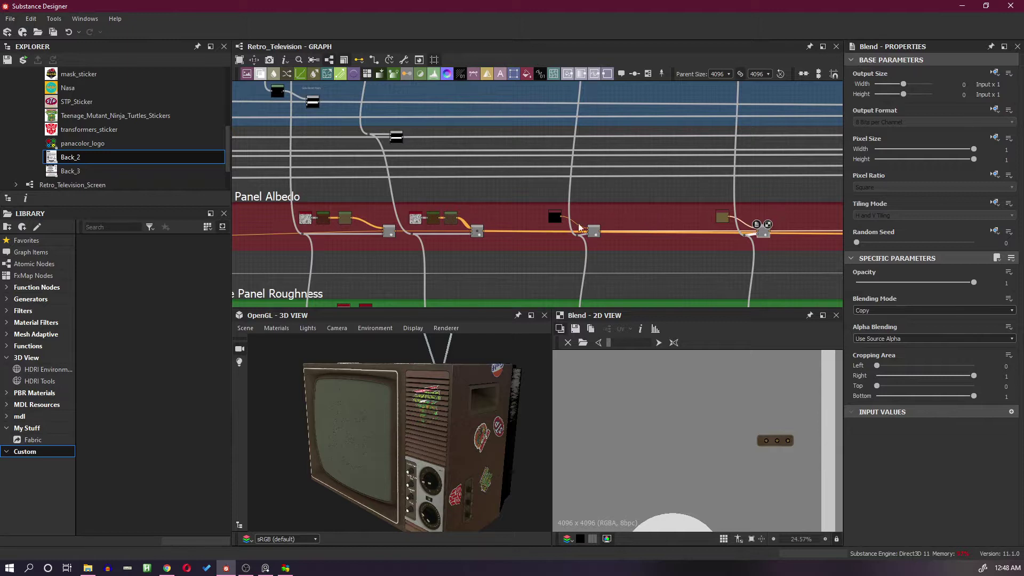
middle_click_drag(501, 220, 604, 215)
scroll(603, 215, "up", 1)
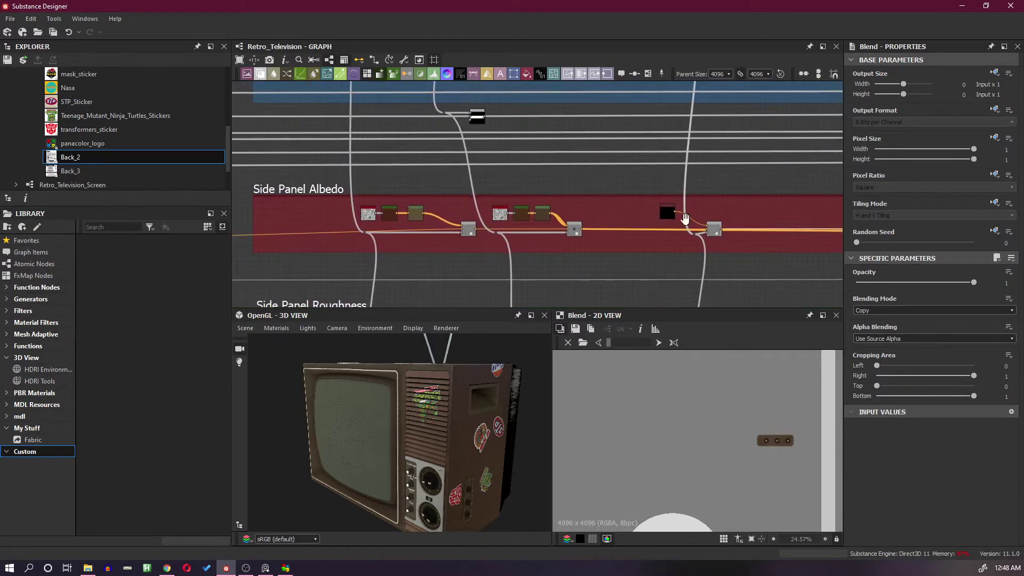
middle_click_drag(686, 218, 516, 216)
middle_click_drag(626, 227, 532, 224)
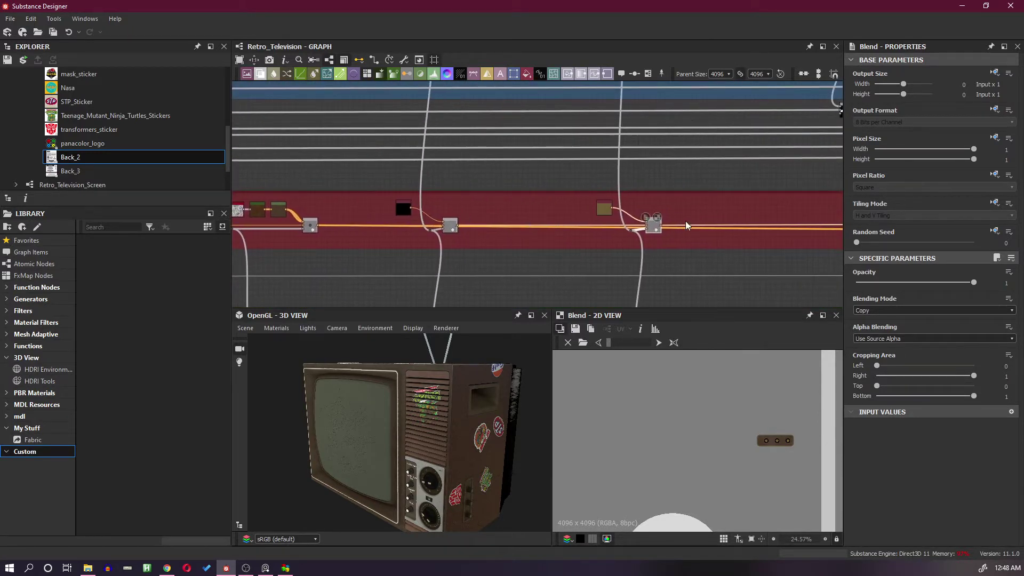
middle_click_drag(687, 226, 581, 226)
middle_click_drag(646, 246, 633, 300)
middle_click_drag(656, 193, 643, 278)
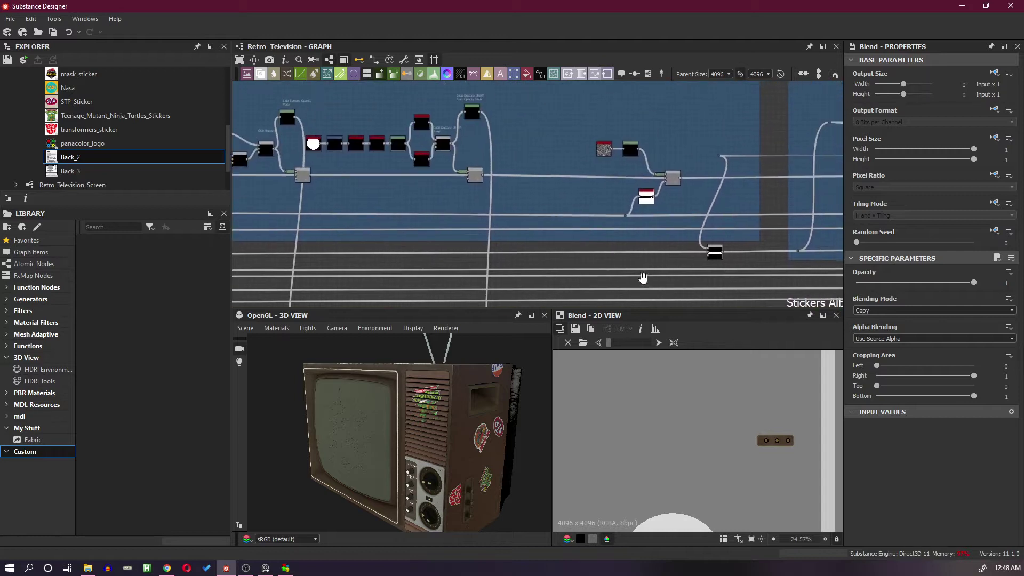
Step: Preview the two Levels nodes at the end of the Side Panel frame and the Subtract Blend mask below it
scroll(637, 174, "up", 3)
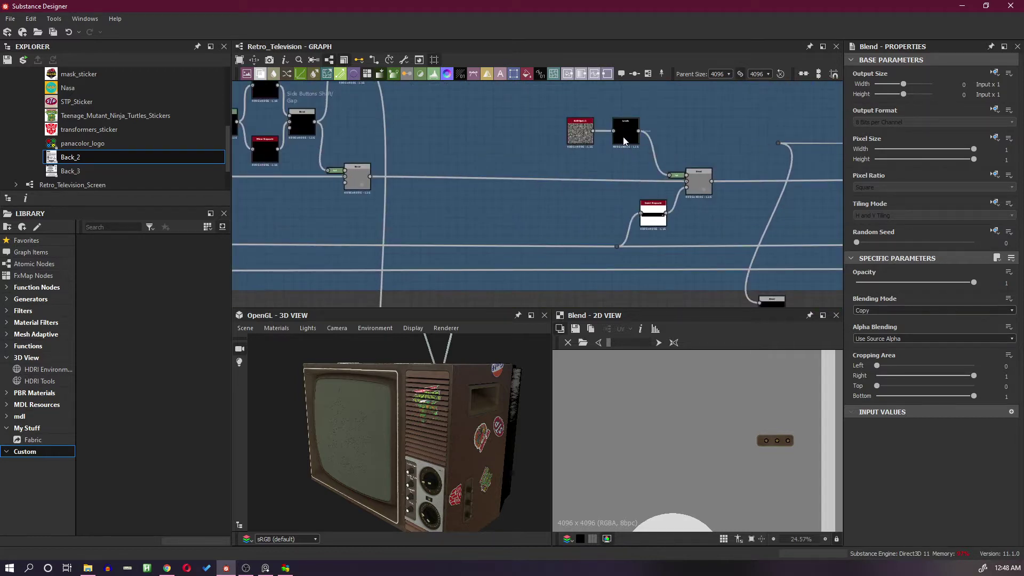
left_click(625, 141)
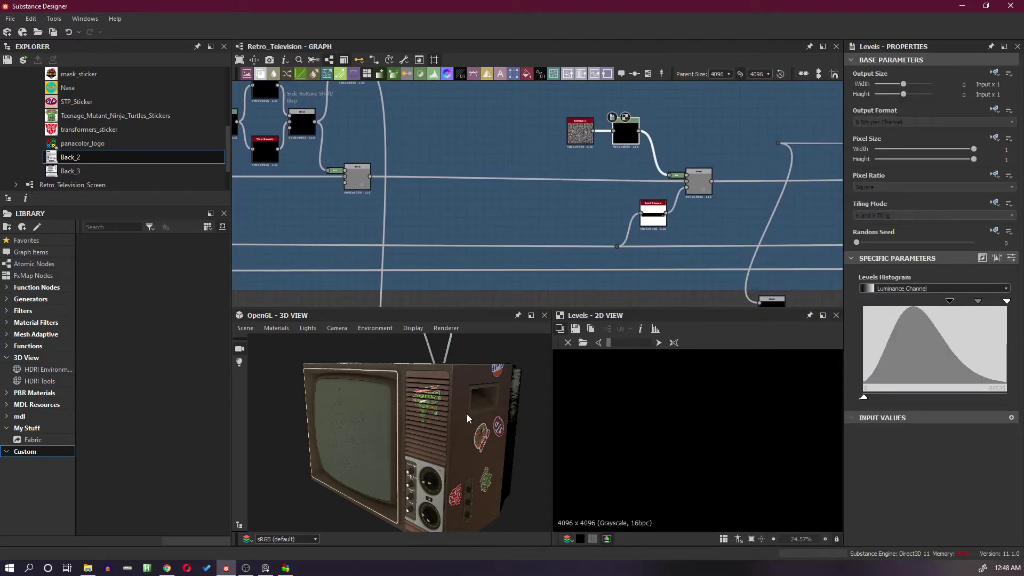
scroll(657, 456, "down", 3)
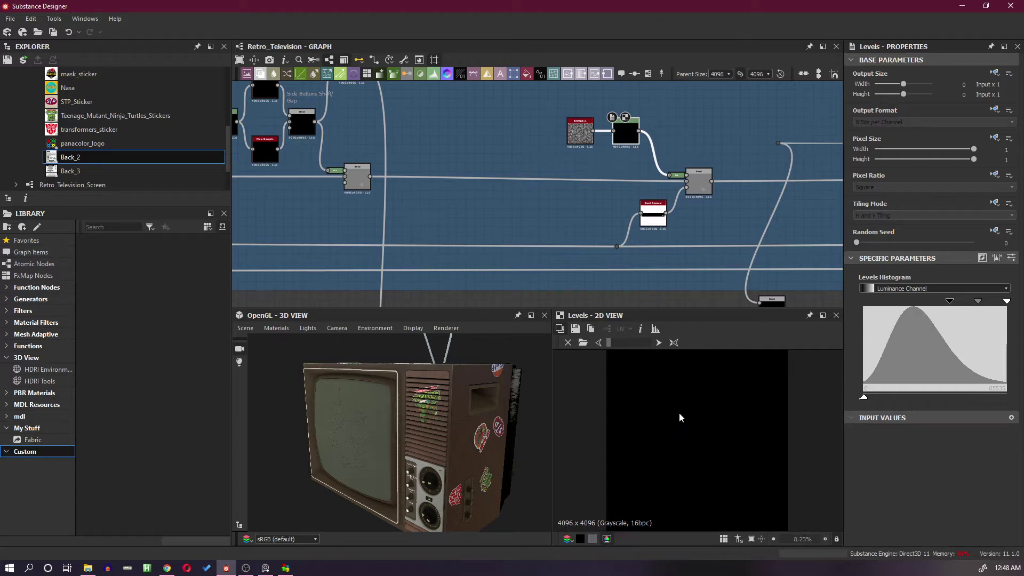
left_click(677, 176)
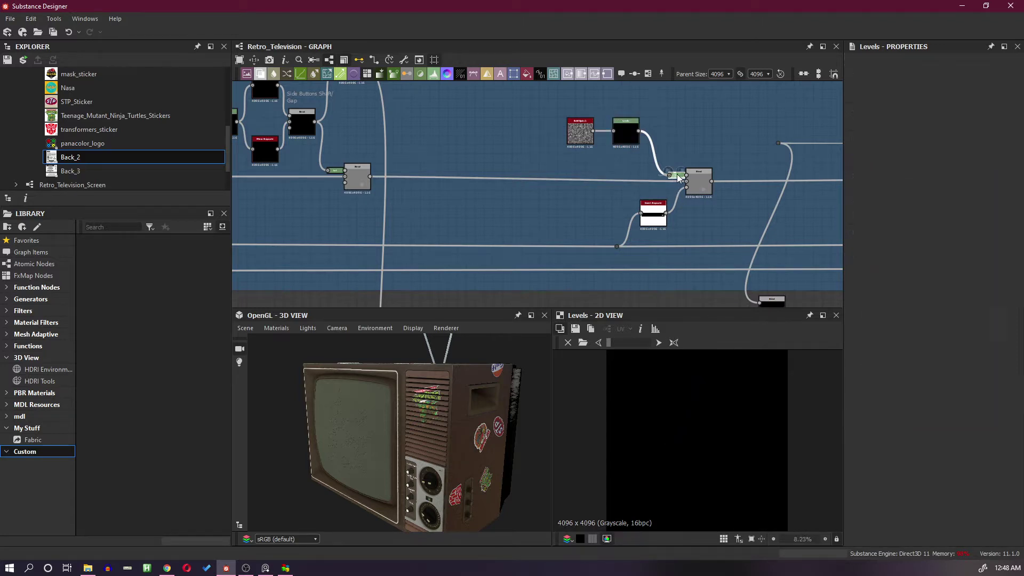
scroll(729, 431, "up", 1)
scroll(705, 202, "down", 2)
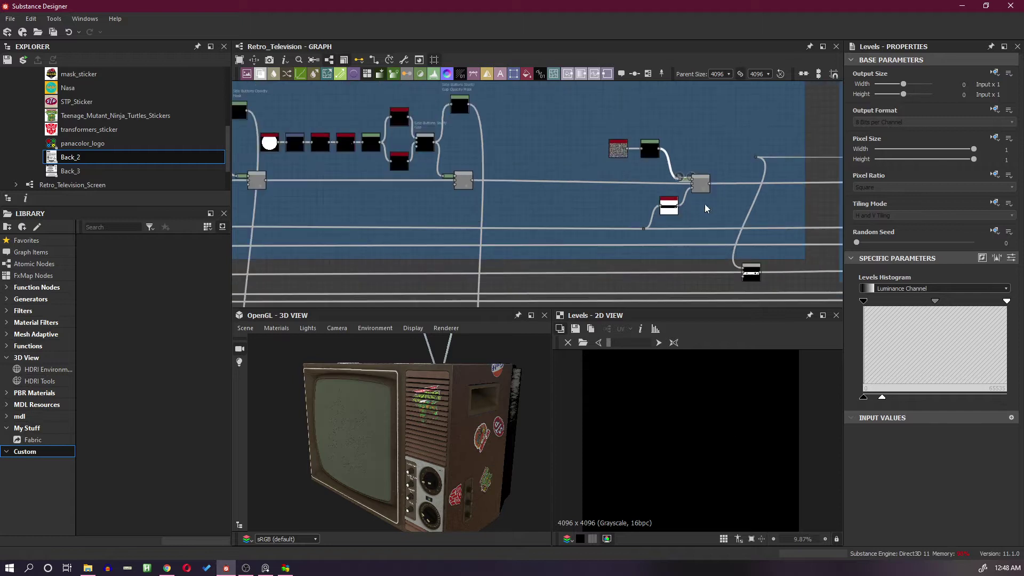
middle_click_drag(711, 237, 652, 197)
left_click(691, 233)
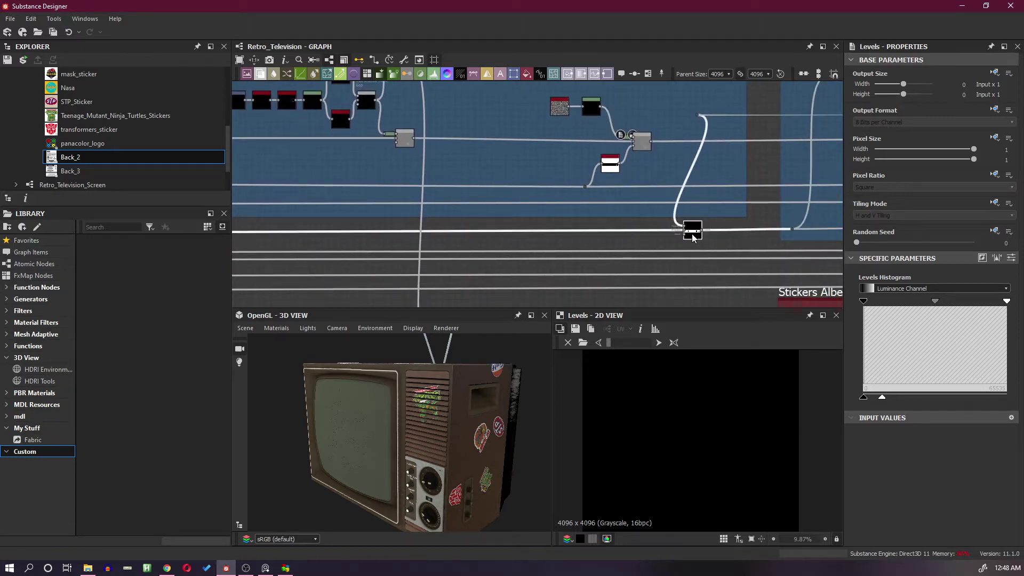
scroll(732, 470, "up", 3)
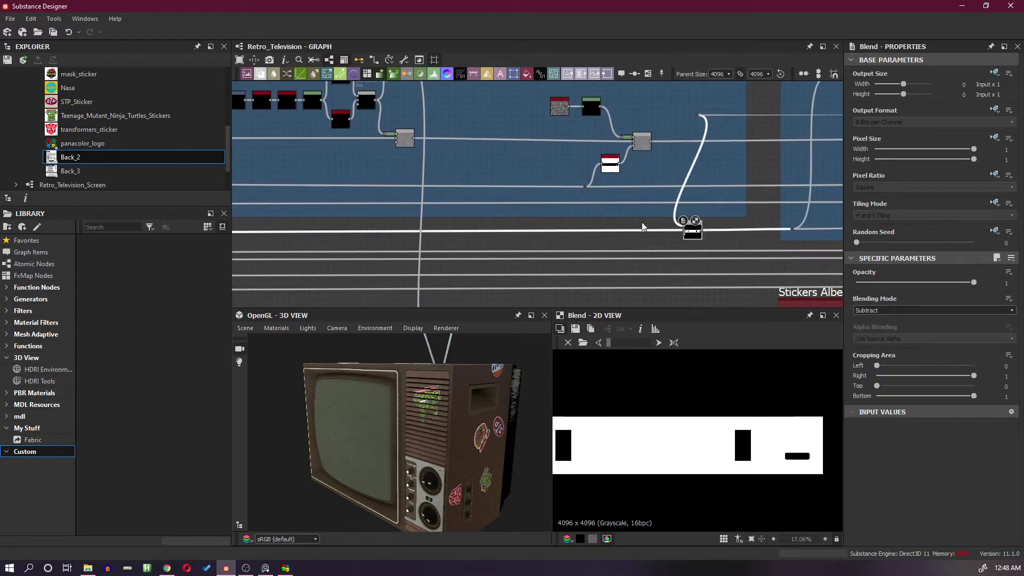
scroll(642, 226, "down", 3)
middle_click_drag(642, 229, 677, 202)
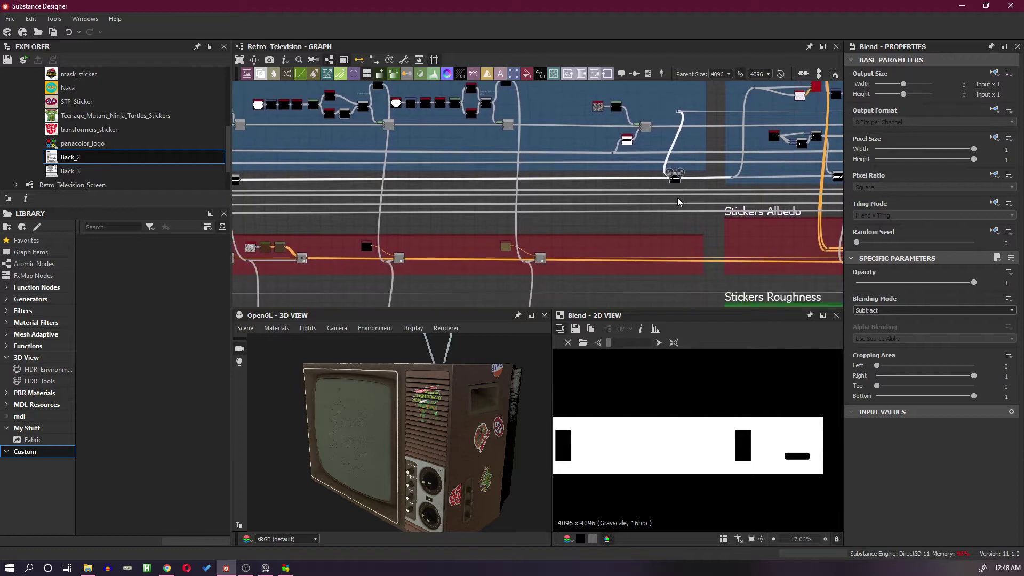
scroll(678, 197, "up", 2)
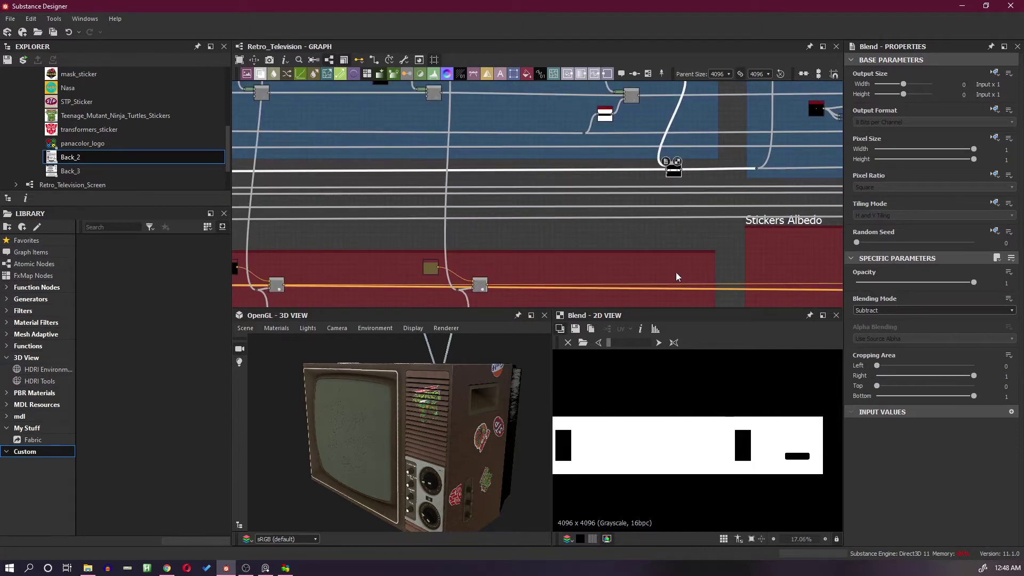
scroll(676, 297, "up", 2)
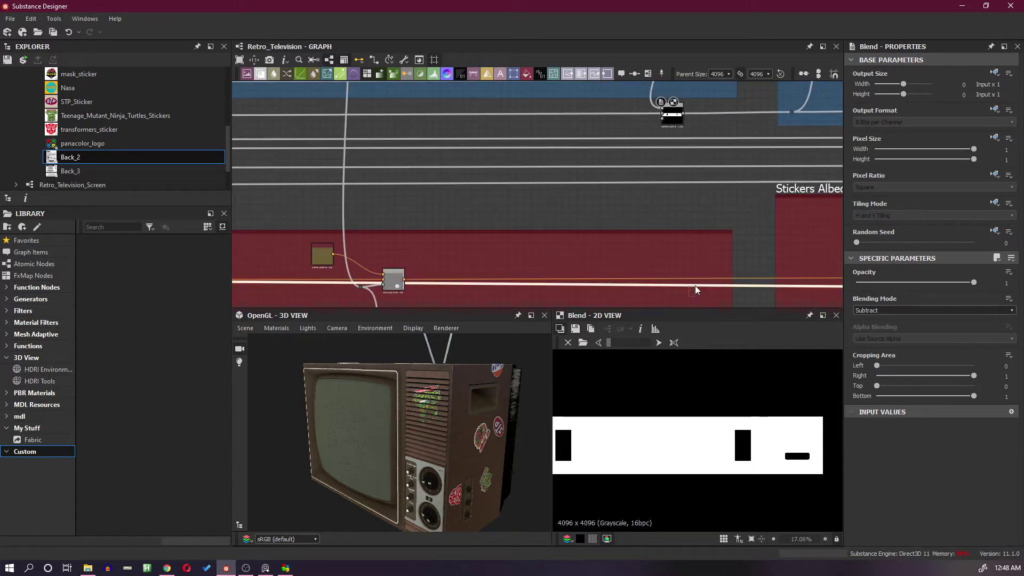
key("space")
left_click(725, 241)
scroll(685, 267, "down", 2)
scroll(685, 264, "down", 3)
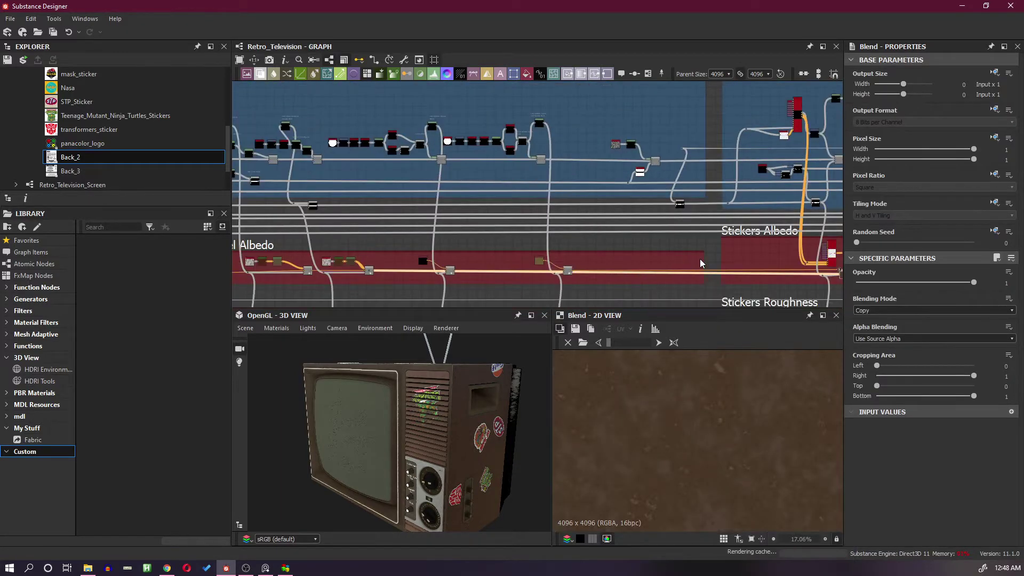
scroll(696, 215, "up", 2)
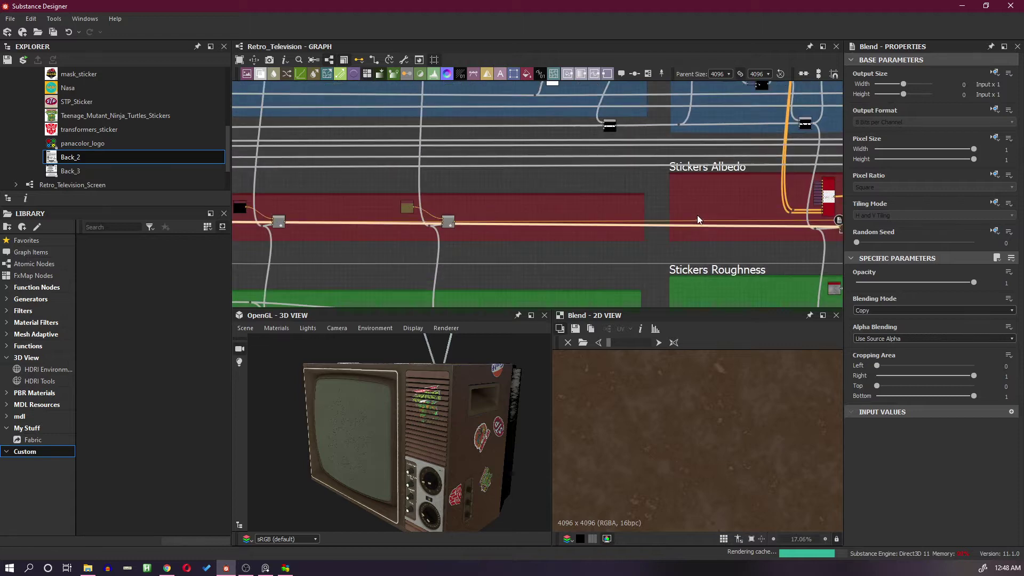
scroll(649, 226, "up", 1)
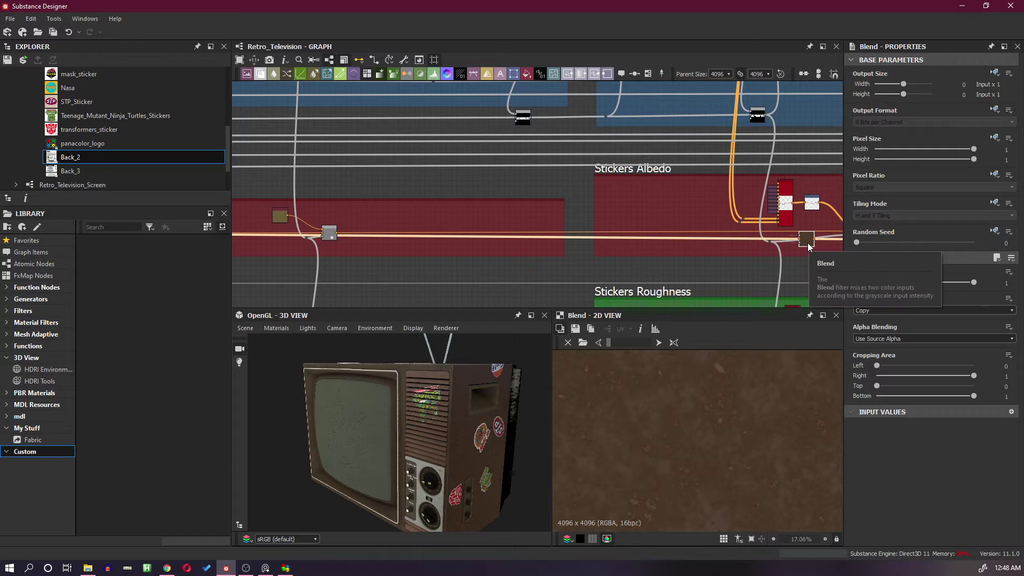
left_click_drag(808, 242, 454, 246)
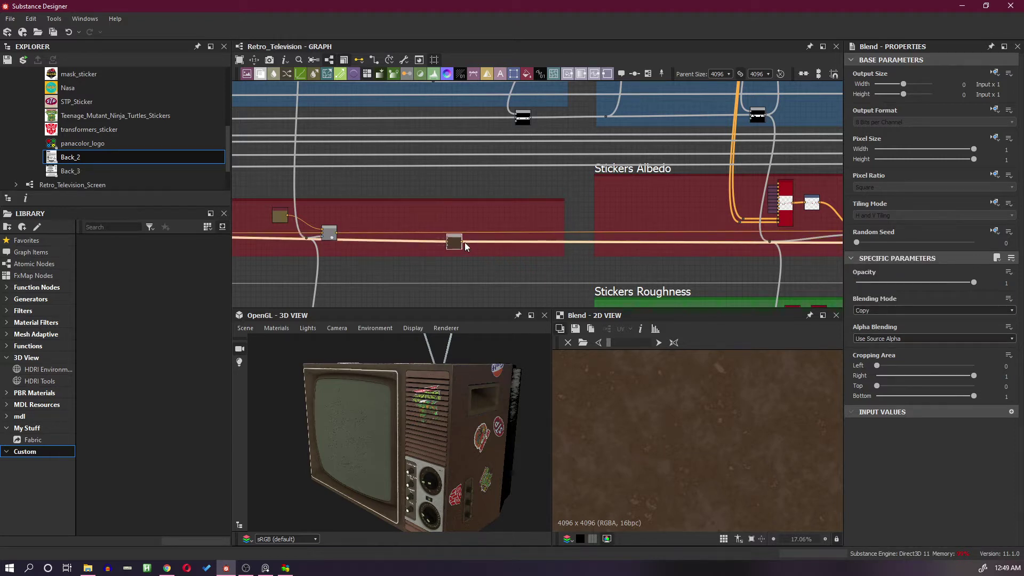
middle_click_drag(496, 243, 664, 231)
scroll(634, 224, "up", 2)
left_click_drag(617, 239, 645, 235)
scroll(621, 220, "up", 1)
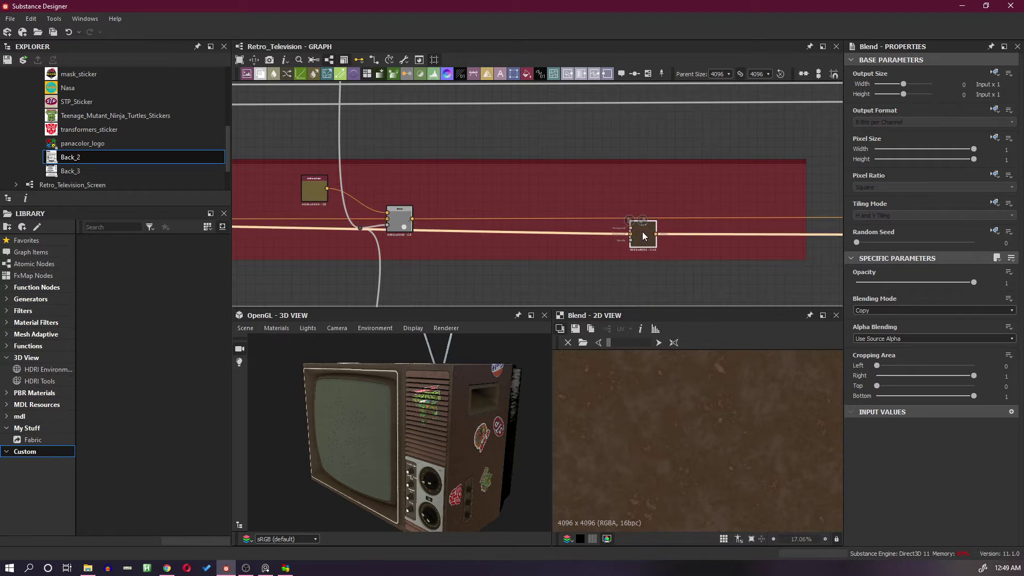
key("Delete")
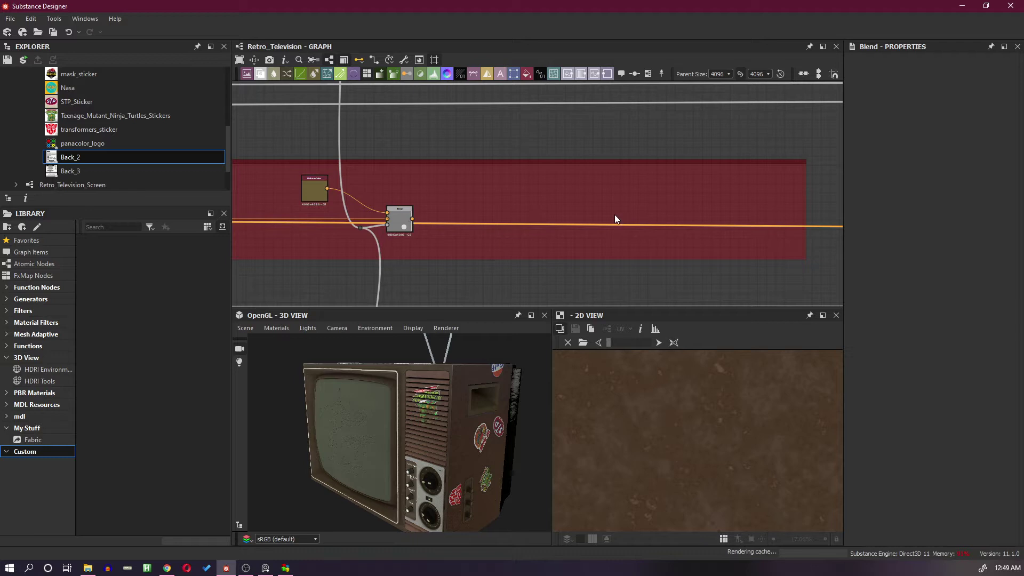
Step: Insert a Blend node on the output link of the last Side Panel Albedo Blend and place it inside the frame
key("space")
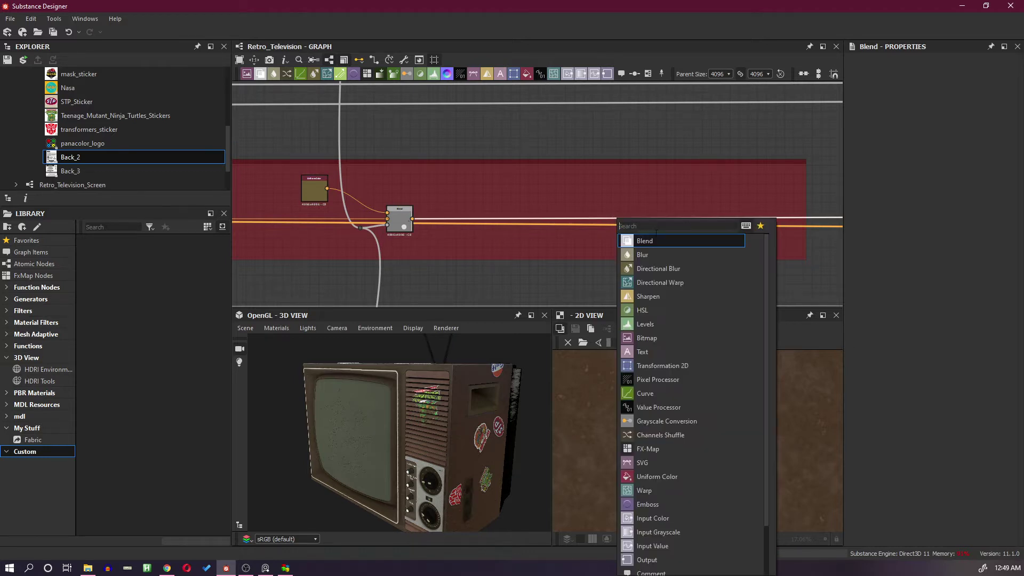
left_click(657, 240)
scroll(686, 239, "down", 4)
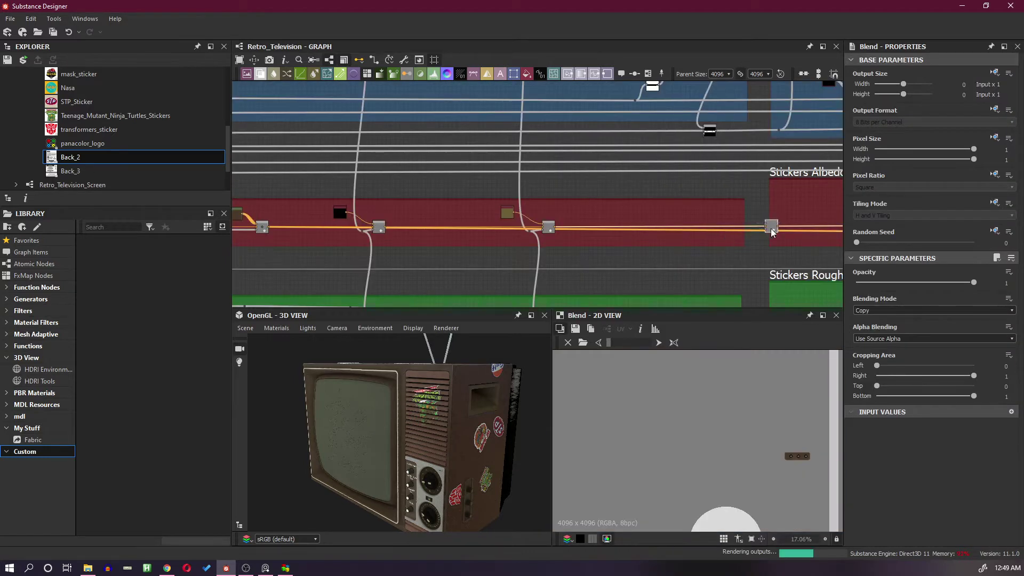
left_click_drag(771, 227, 645, 226)
scroll(645, 226, "up", 5)
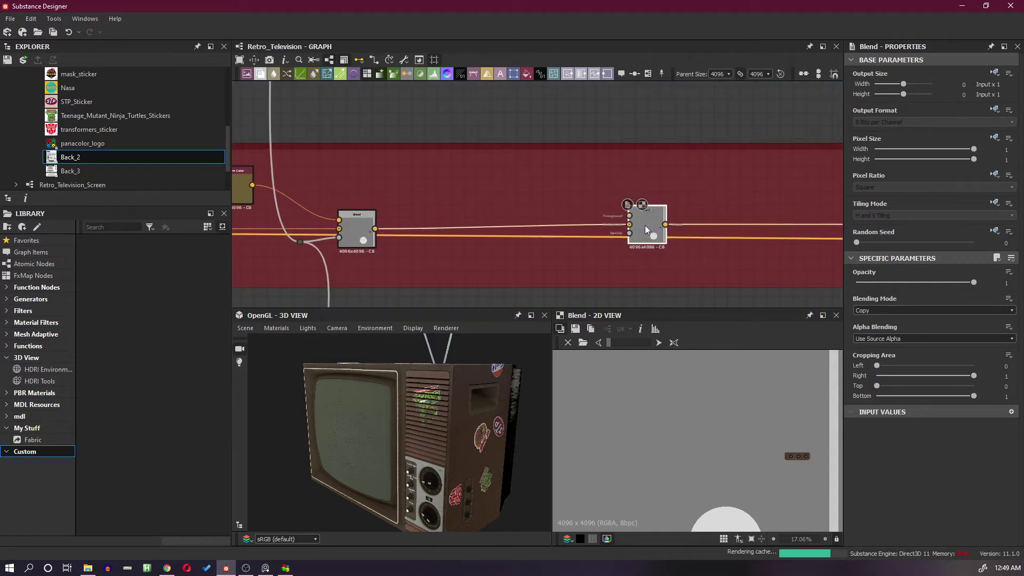
Step: Add an Edge Wear node in the Side Panel Albedo frame, just before and above the new Blend node
key("space")
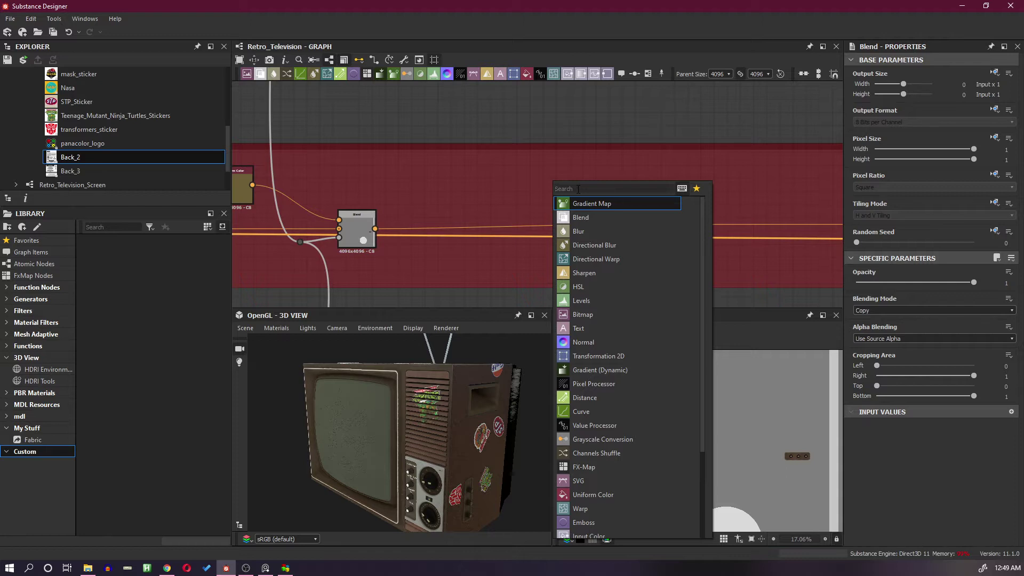
type("wear")
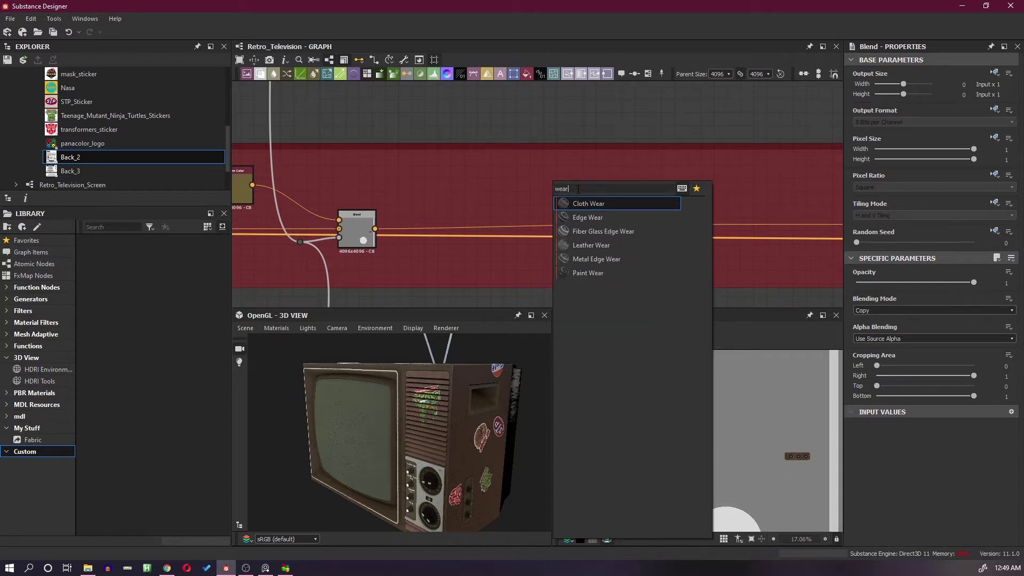
left_click(612, 217)
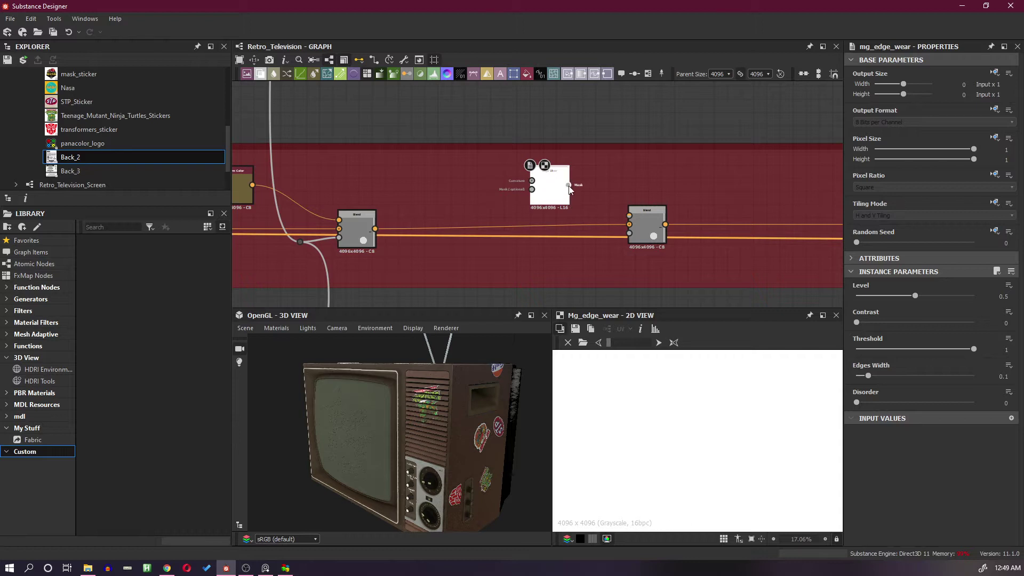
scroll(570, 189, "up", 3)
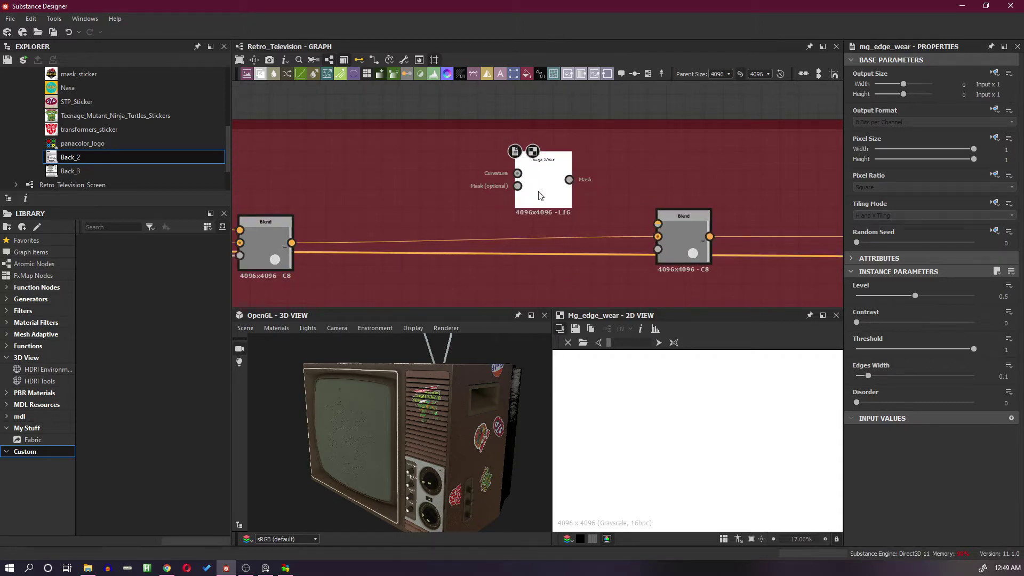
left_click_drag(540, 195, 566, 195)
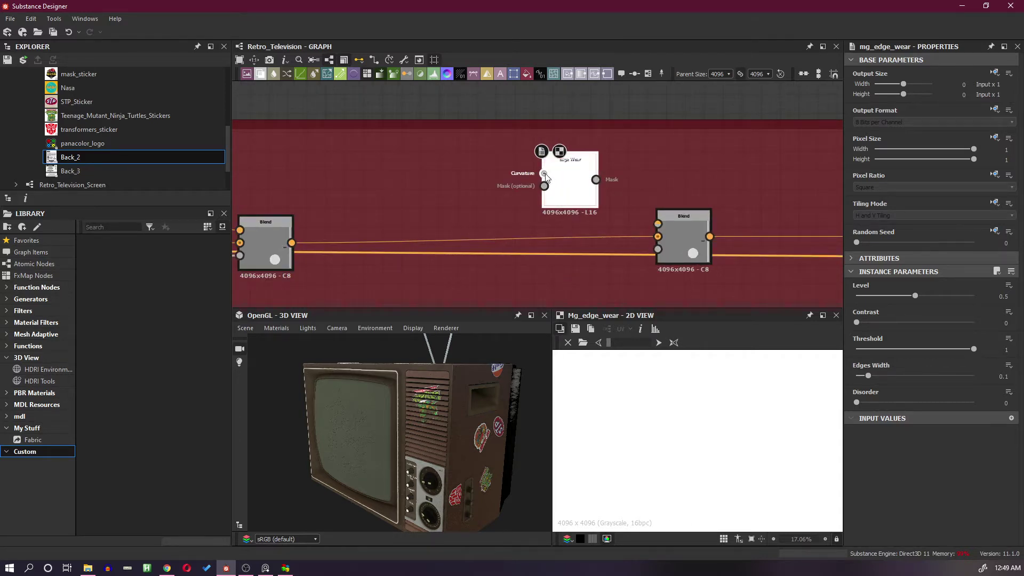
Step: Add a Curvature node before the Edge Wear node and feed its output into the Curvature input
left_click(469, 173)
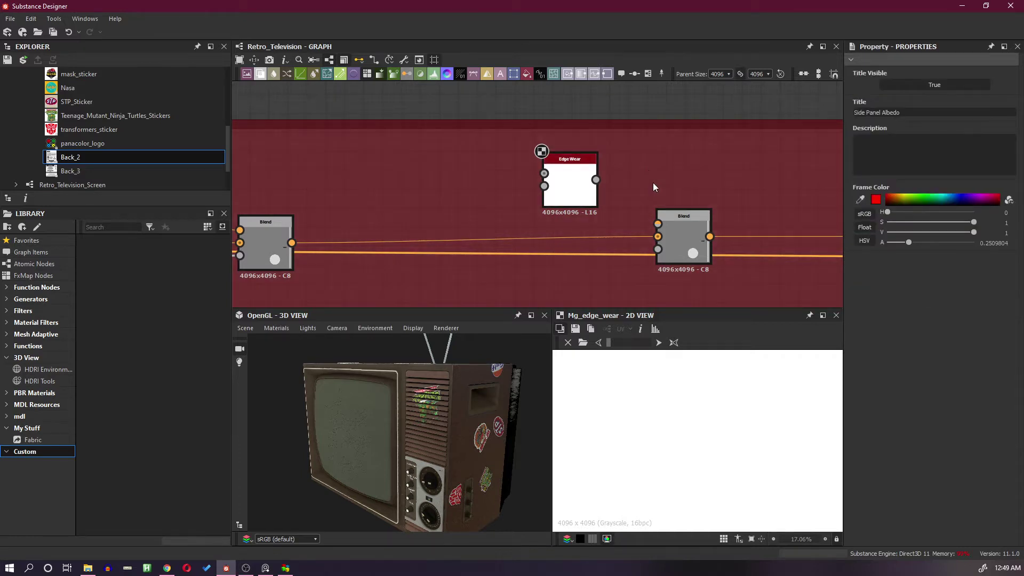
key("space")
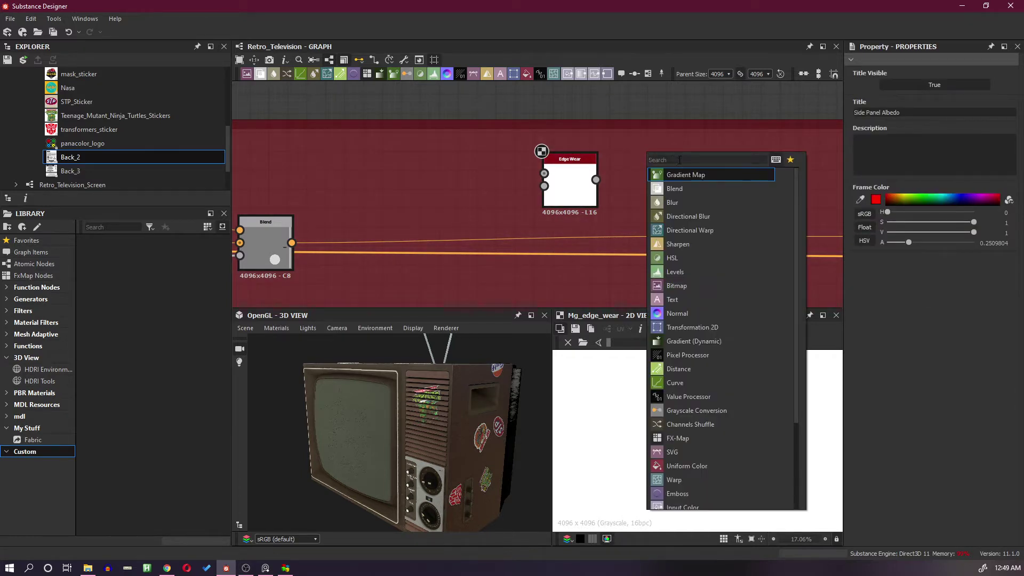
type("cur")
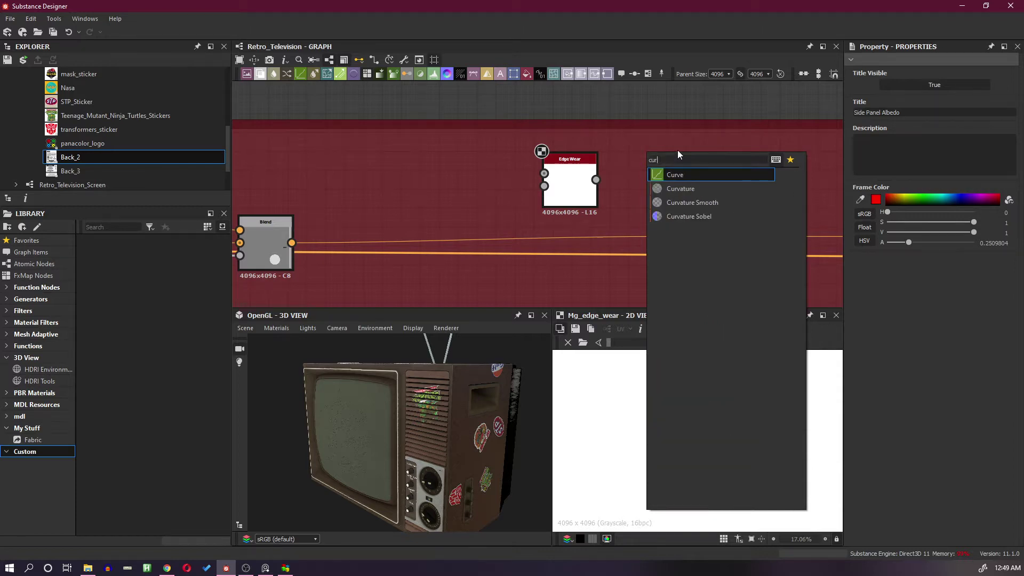
left_click(695, 188)
left_click_drag(641, 177, 475, 191)
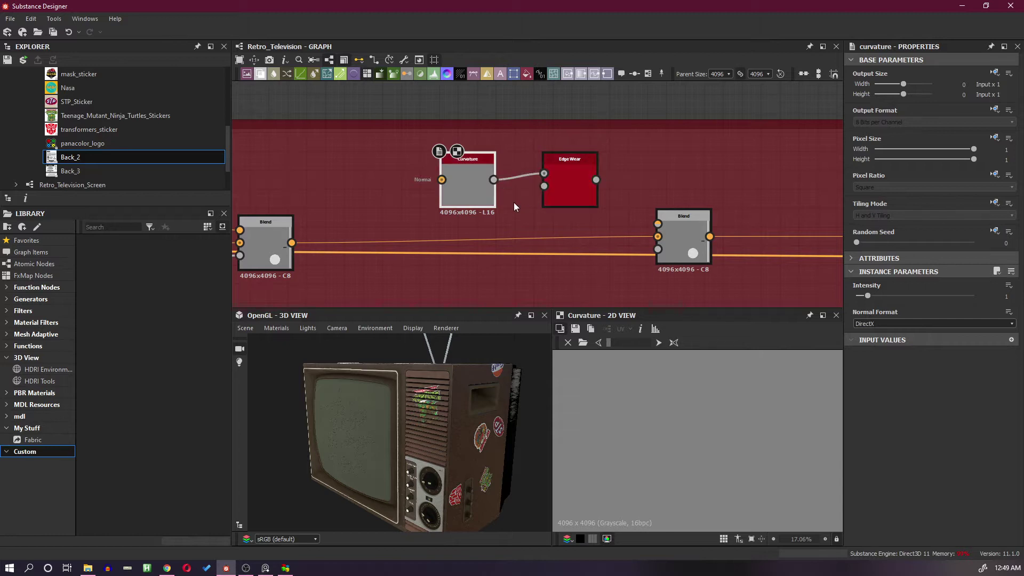
Step: Move the new Blend, Edge Wear and Curvature nodes along to the end of the Side Panel Albedo frame
scroll(514, 202, "down", 5)
middle_click_drag(524, 210, 603, 193)
scroll(568, 168, "up", 3)
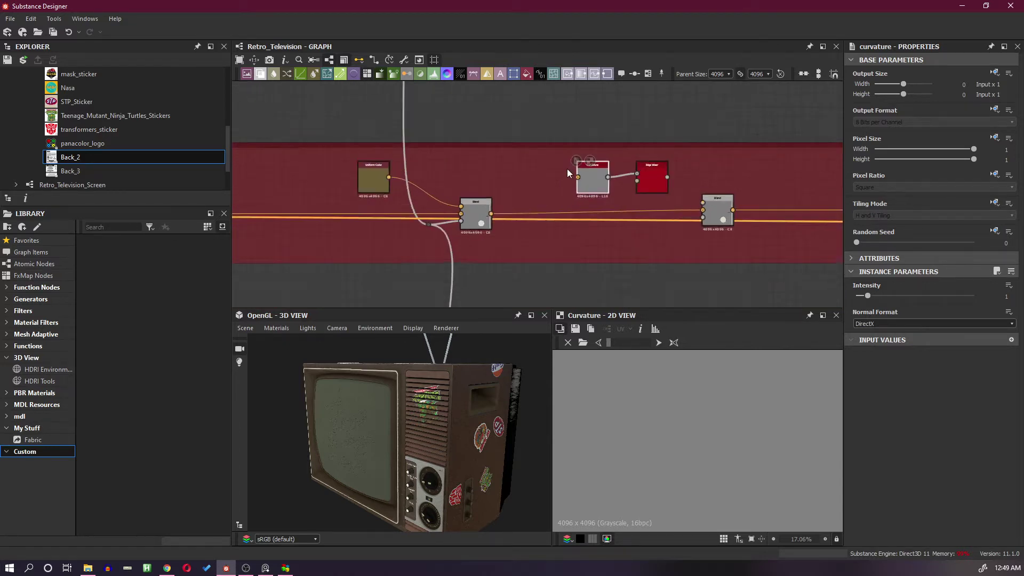
scroll(738, 168, "down", 2)
middle_click_drag(713, 191, 565, 264)
scroll(567, 261, "down", 2)
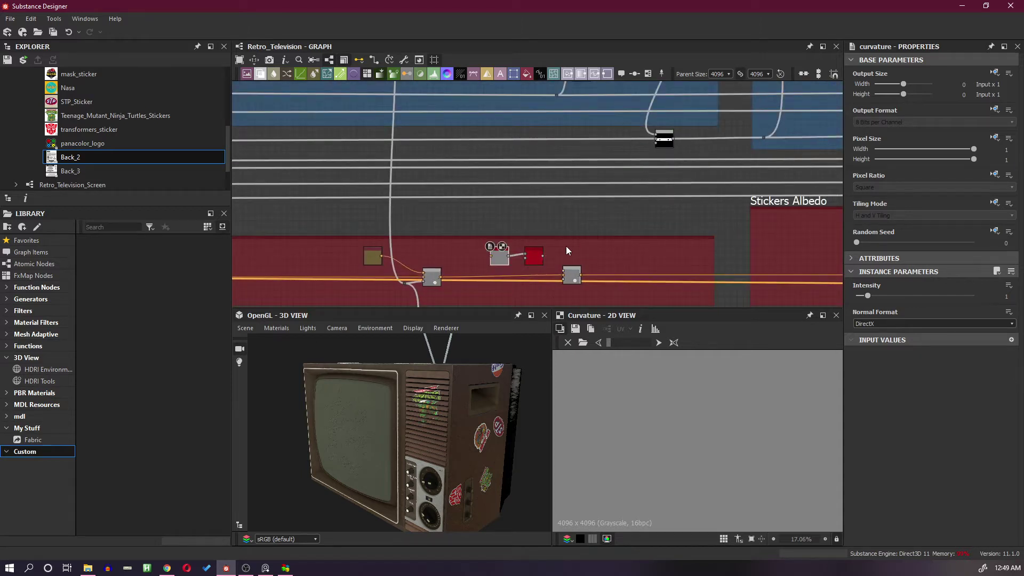
left_click_drag(575, 277, 699, 277)
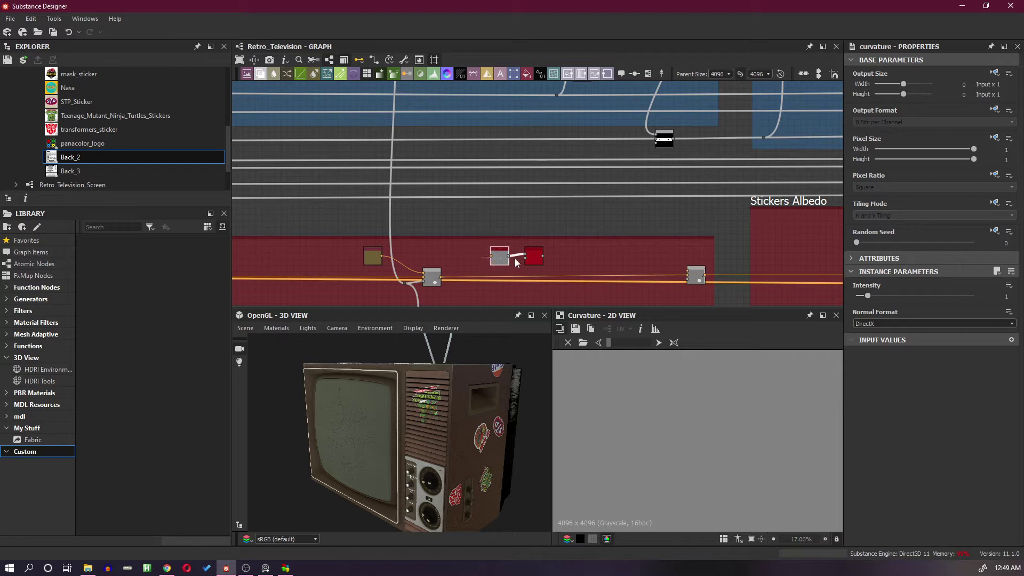
left_click_drag(532, 257, 659, 261)
left_click_drag(506, 257, 585, 259)
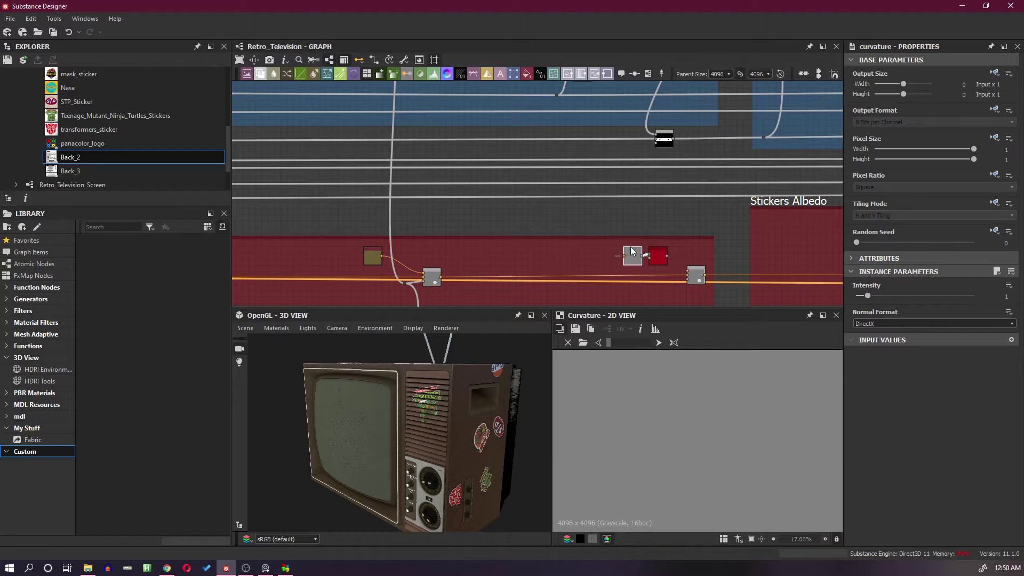
Step: Preview the Subtract Blend mask and add a Normal node before the Curvature node, linked to its Normal input
scroll(632, 251, "up", 1)
double_click(671, 119)
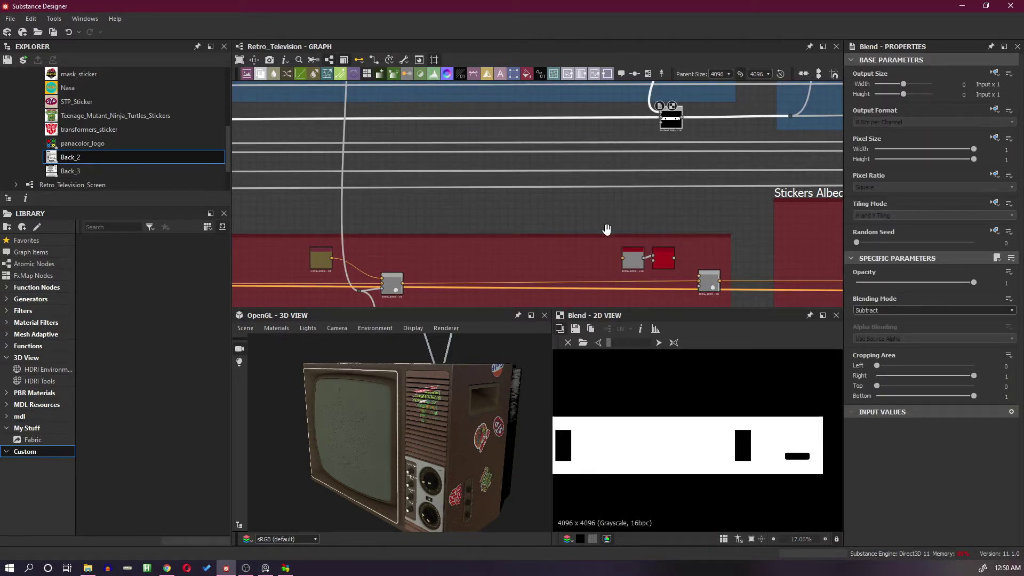
scroll(620, 271, "up", 1)
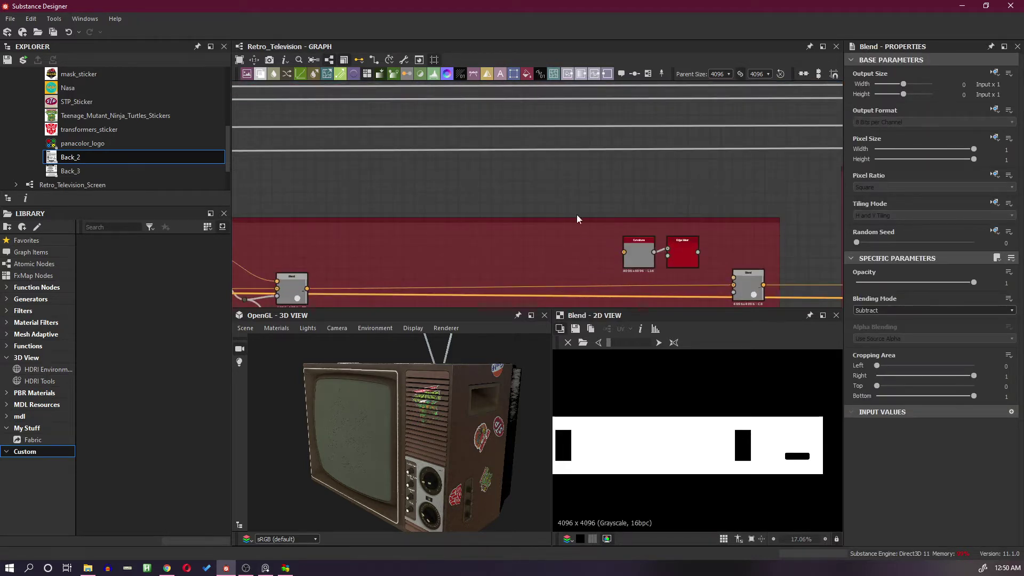
key("space")
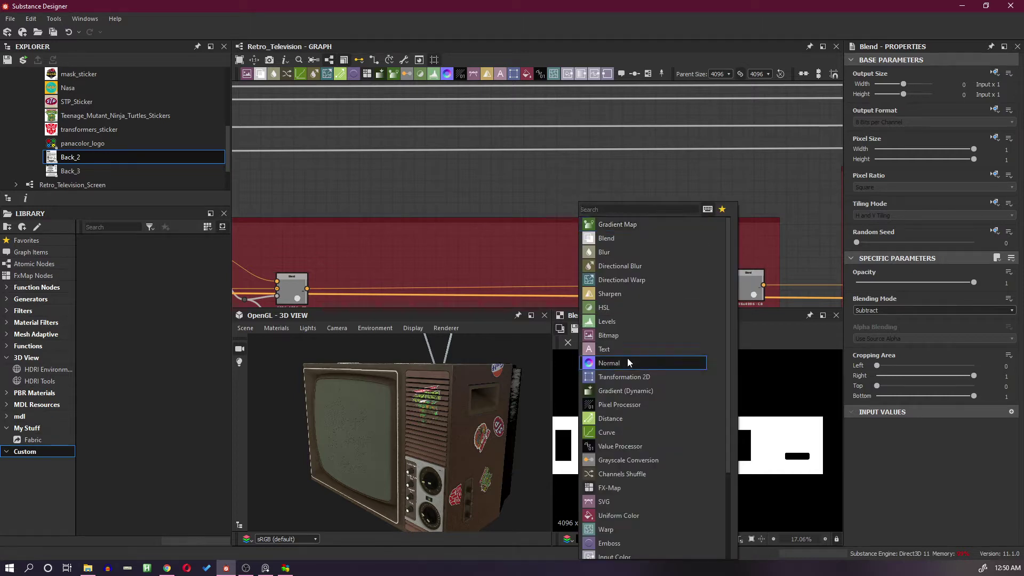
left_click(609, 363)
left_click_drag(579, 209, 600, 262)
scroll(642, 212, "down", 2)
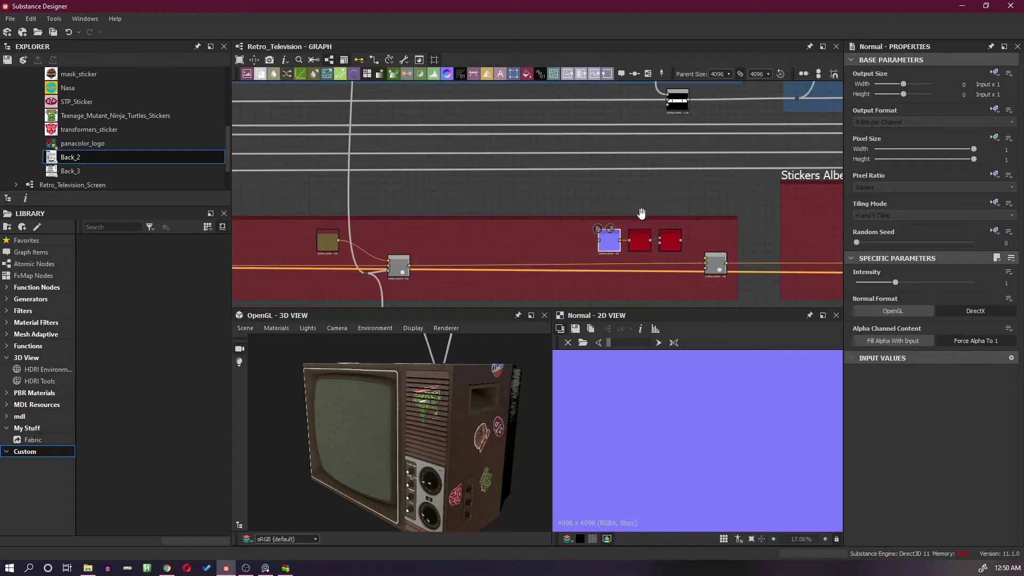
Step: Feed the Subtract Blend mask into the Normal node's input and check the resulting normals up close
middle_click_drag(642, 213, 646, 233)
left_click_drag(692, 120, 602, 259)
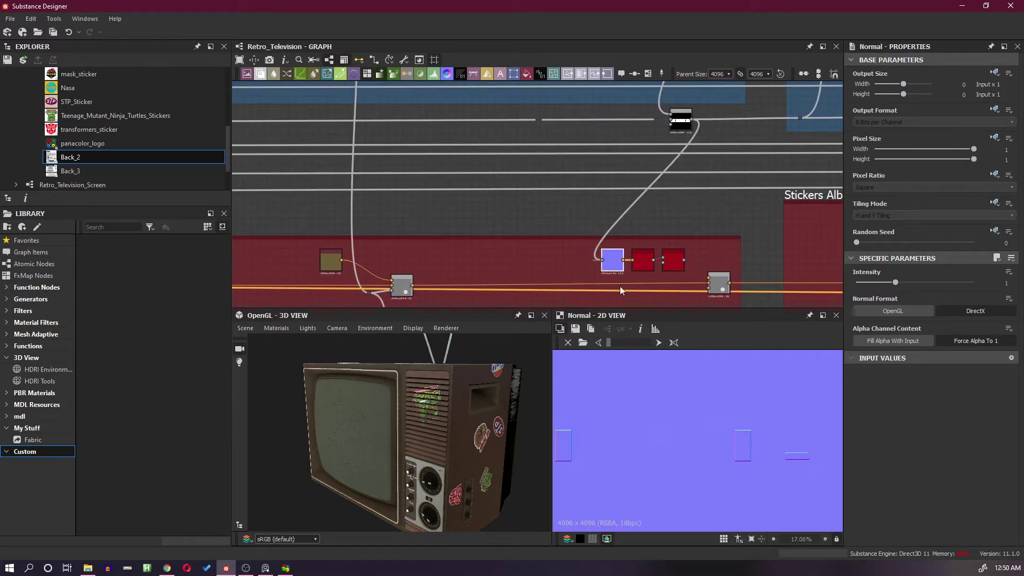
scroll(802, 456, "up", 5)
left_click_drag(508, 472, 429, 464)
scroll(428, 459, "up", 6)
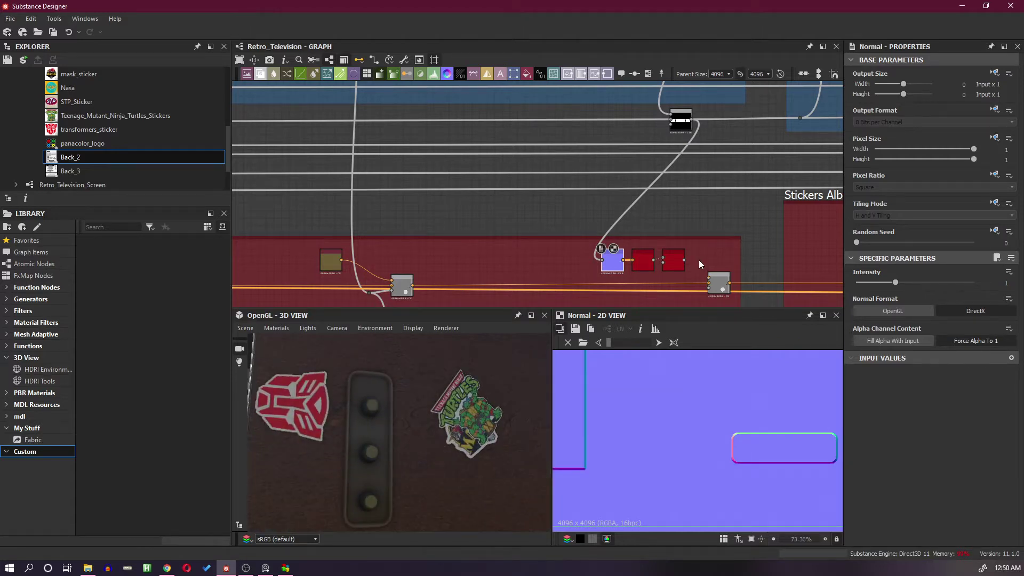
Step: Preview the Edge Wear node and examine its mask around the side panel's cutout edges
scroll(676, 271, "up", 5)
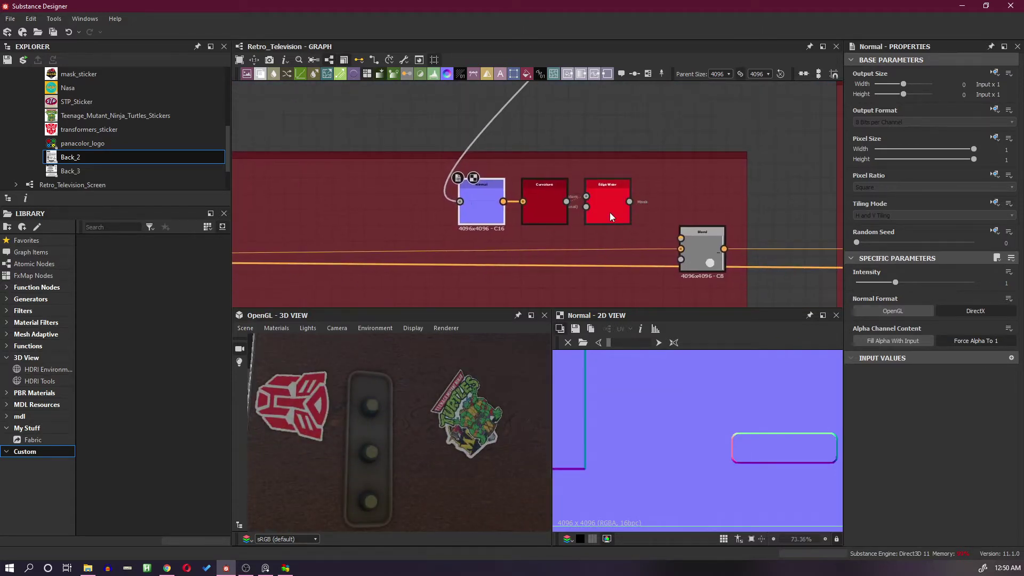
scroll(640, 222, "up", 3)
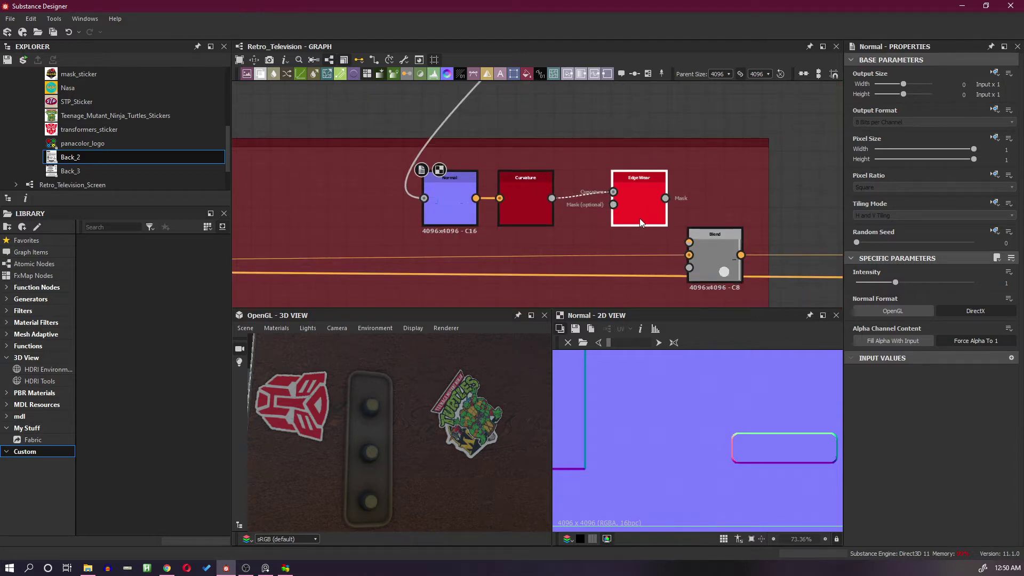
scroll(642, 223, "up", 1)
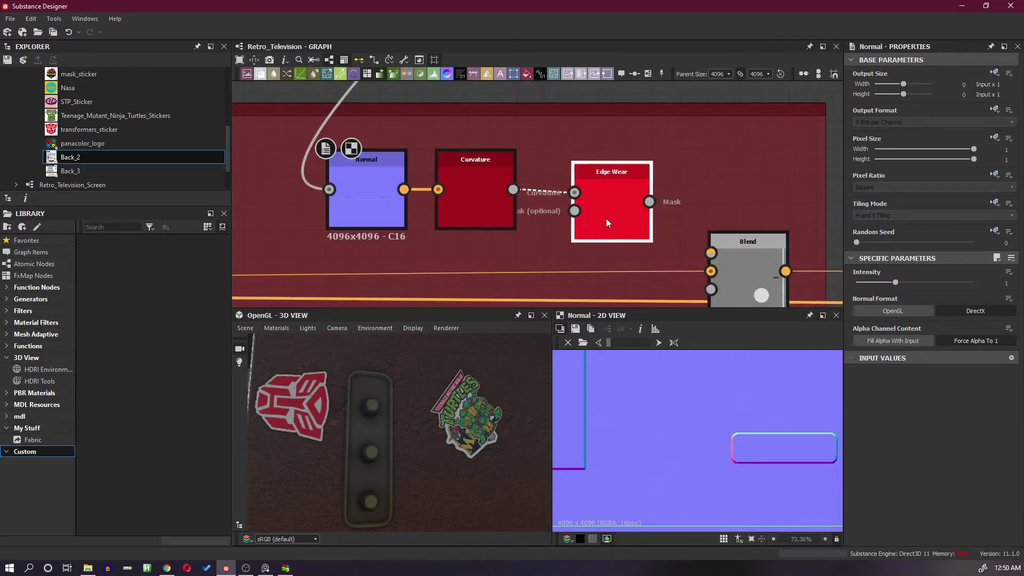
double_click(617, 222)
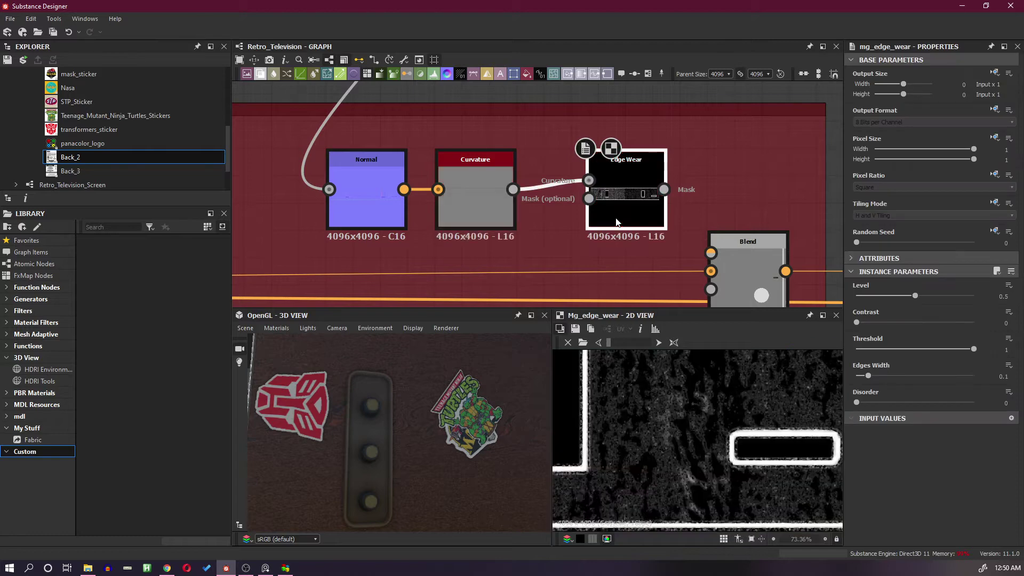
scroll(706, 405, "down", 6)
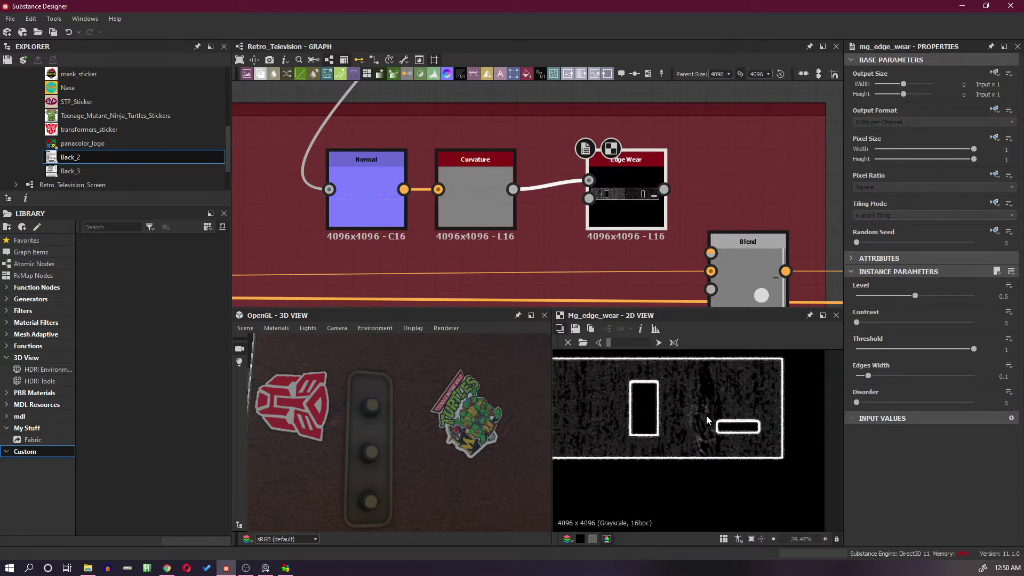
scroll(744, 405, "down", 2)
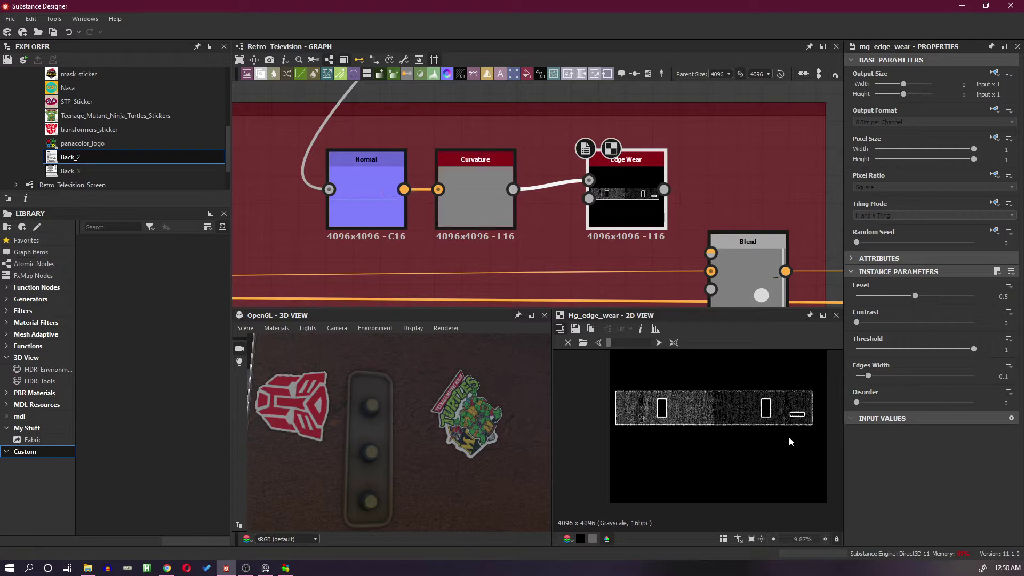
scroll(793, 408, "up", 7)
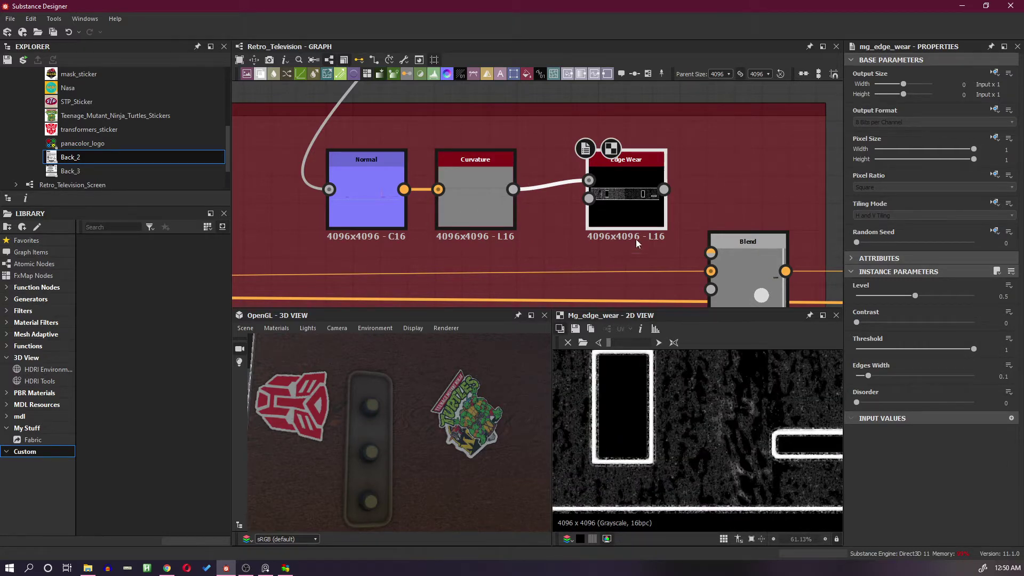
Step: Feed the Edge Wear mask into the Opacity input of the last Side Panel Albedo Blend
scroll(628, 204, "down", 2)
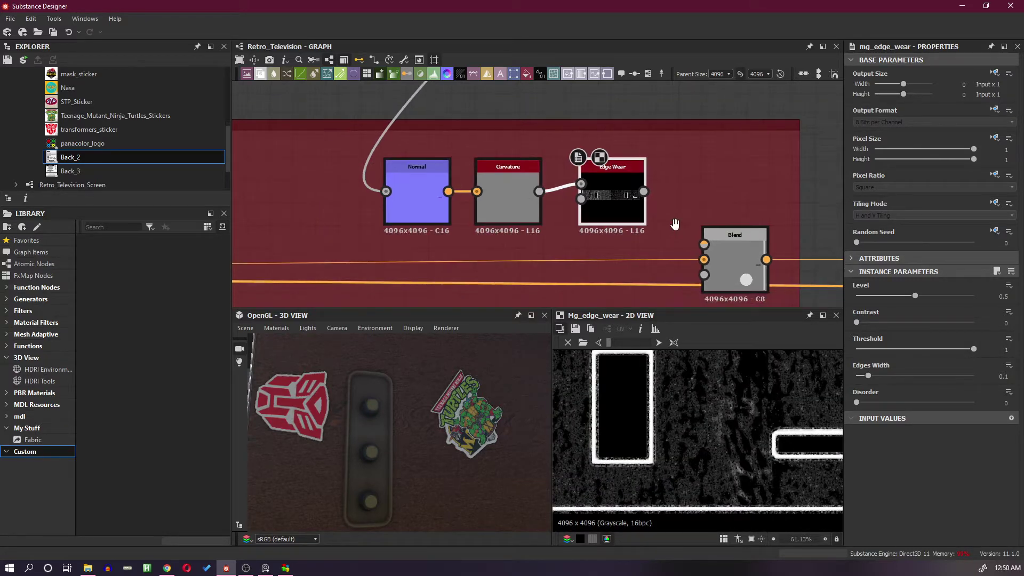
middle_click_drag(674, 224, 642, 193)
left_click_drag(611, 162, 677, 245)
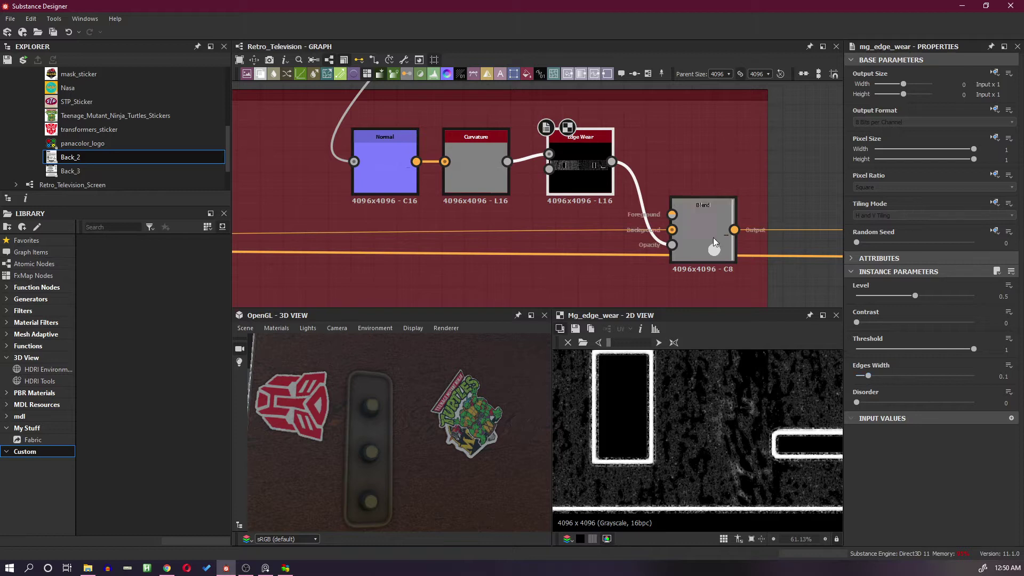
Step: Add a Uniform Color node above the Blend with a 0.35 grey in Color mode, feed it into Foreground, and preview the Blend
key("space")
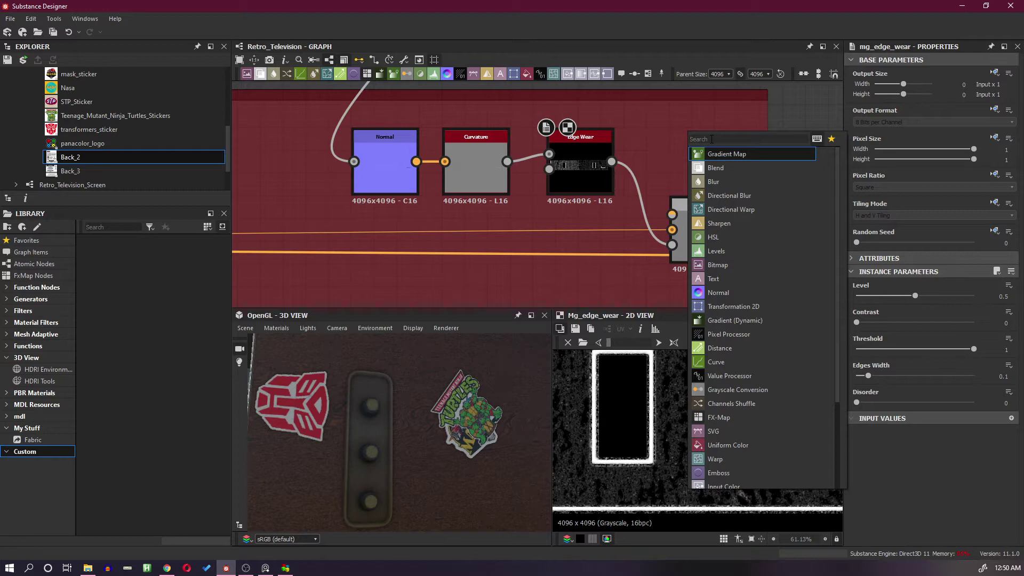
type("un")
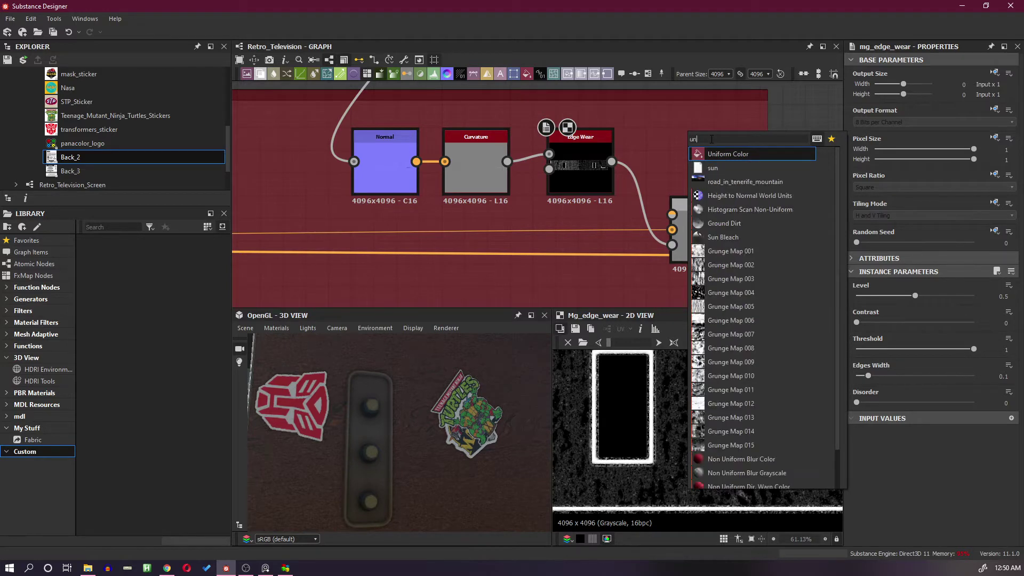
left_click(713, 153)
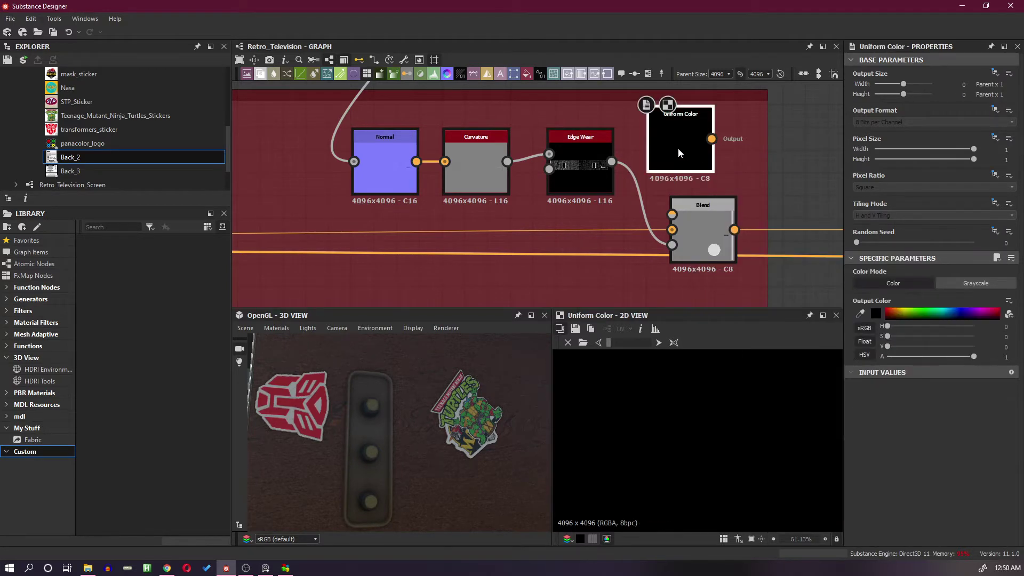
left_click(975, 284)
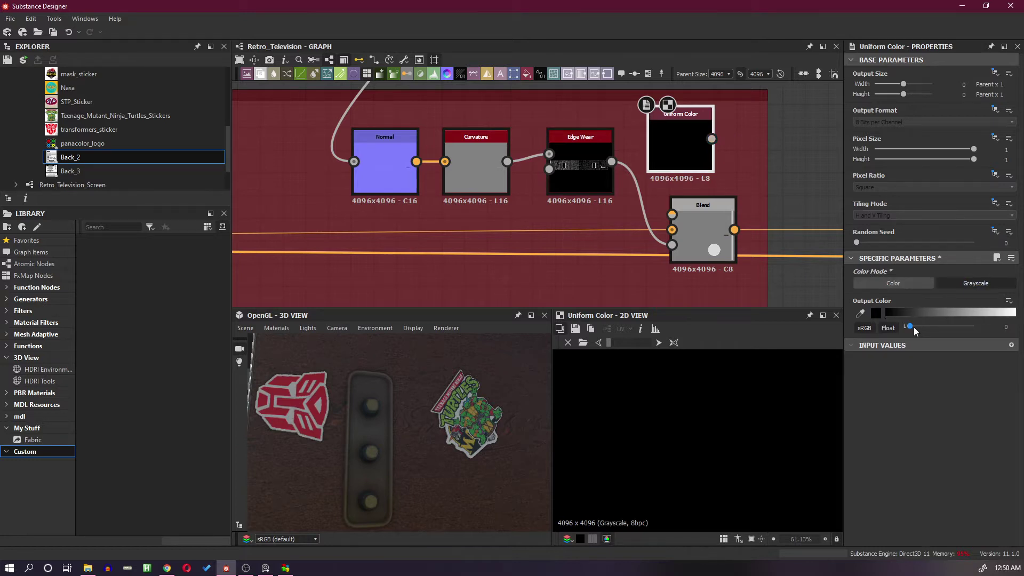
mouse_move(914, 328)
left_mouse_down()
mouse_move(947, 327)
mouse_move(932, 327)
left_mouse_up()
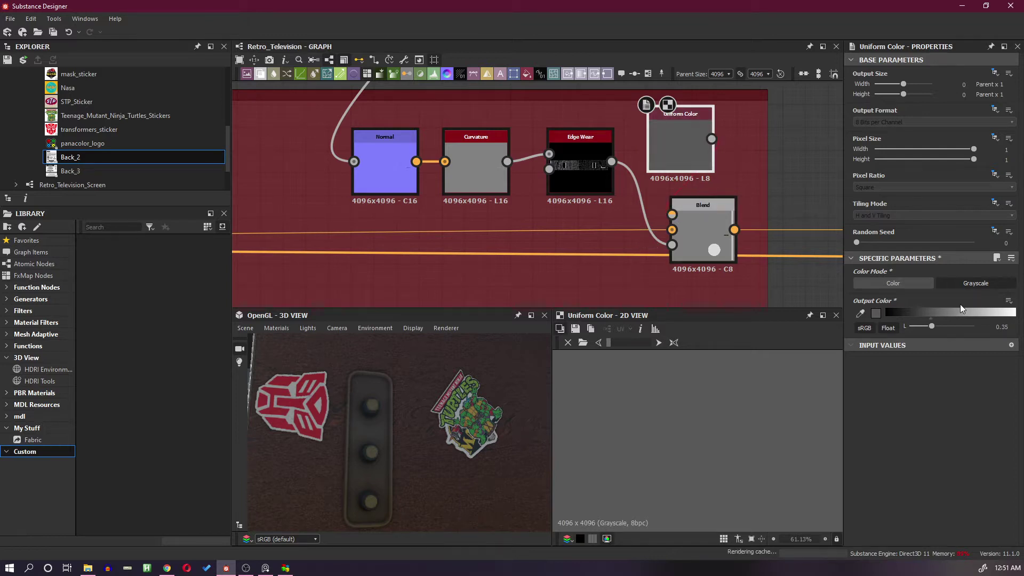
left_click(914, 284)
double_click(704, 239)
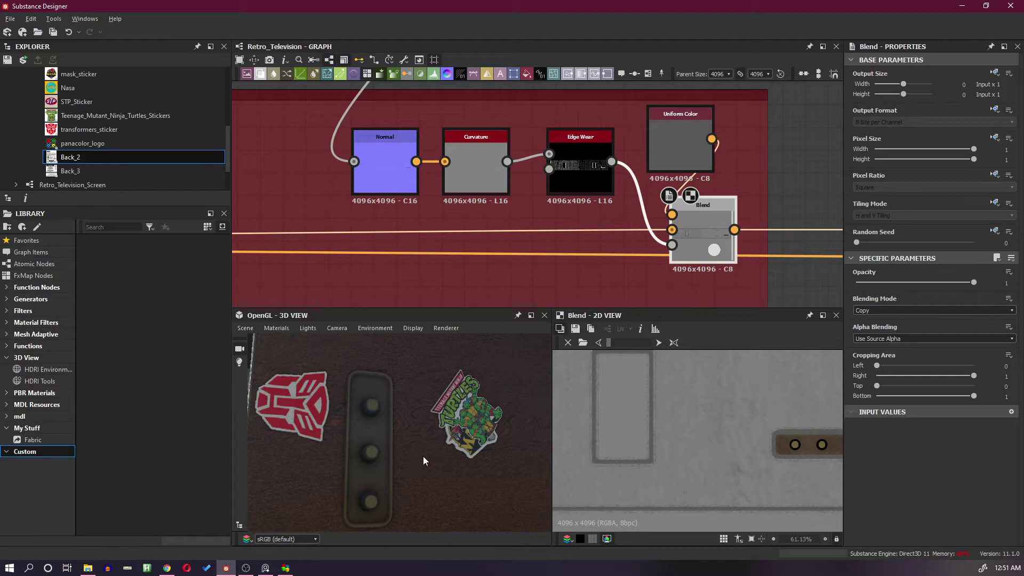
Step: Examine the edge wear around the knob recess on the television model and in the Blend's texture
mouse_move(423, 456)
left_mouse_down()
mouse_move(415, 468)
mouse_move(438, 439)
mouse_move(432, 445)
left_mouse_up()
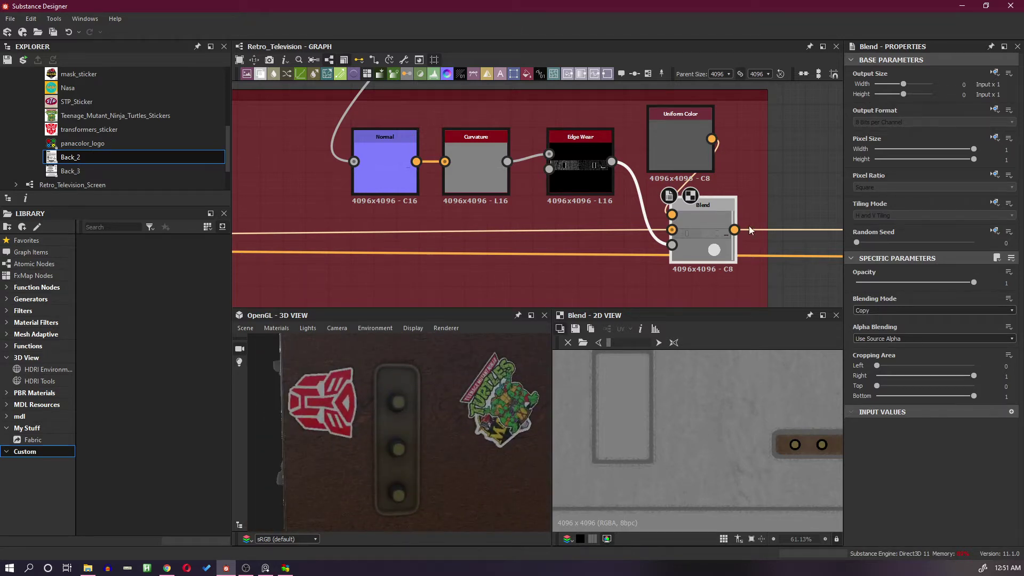
scroll(749, 235, "down", 5)
scroll(793, 441, "down", 2)
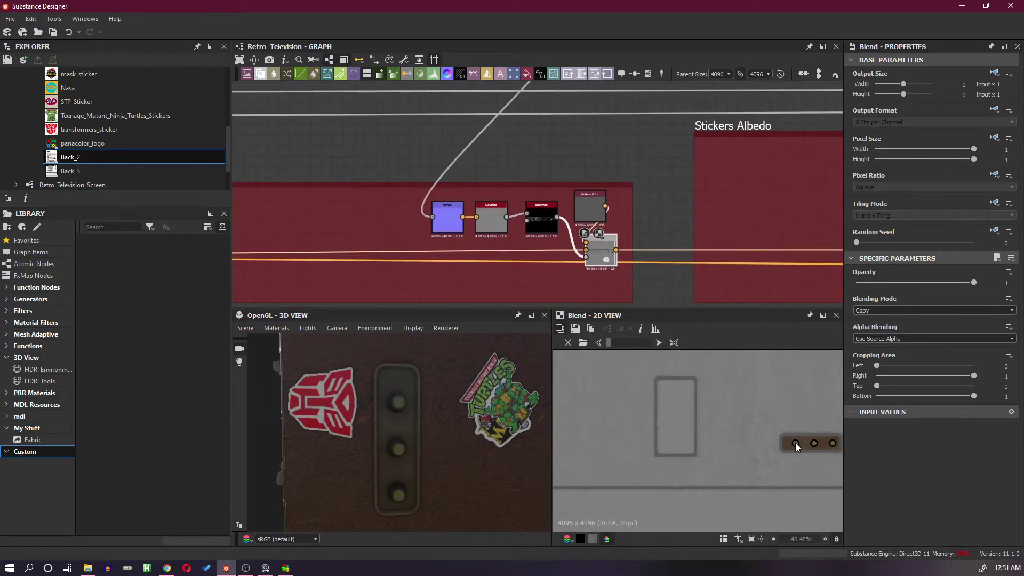
middle_click_drag(795, 442, 697, 434)
scroll(699, 433, "up", 4)
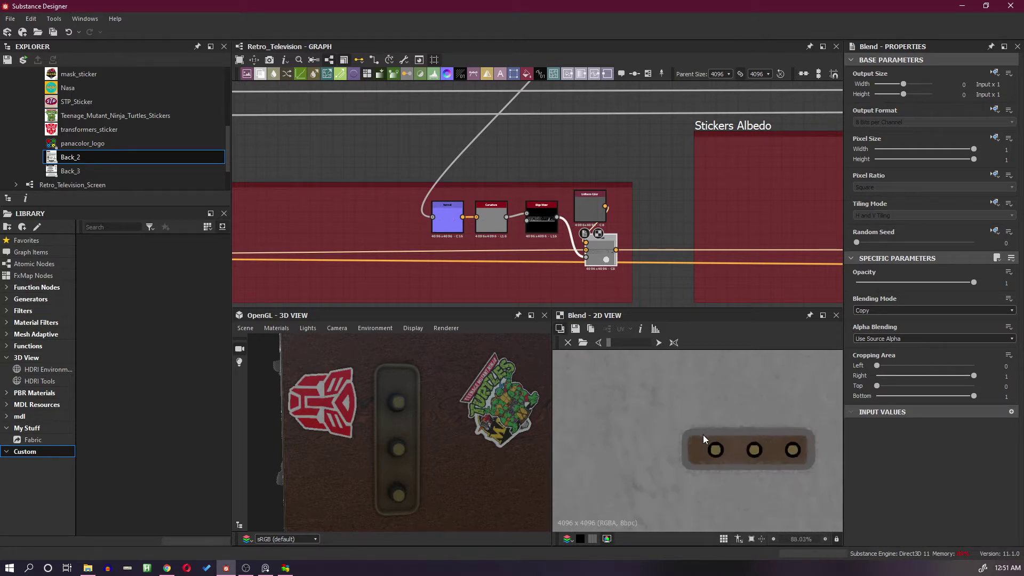
scroll(703, 434, "up", 2)
scroll(398, 475, "up", 8)
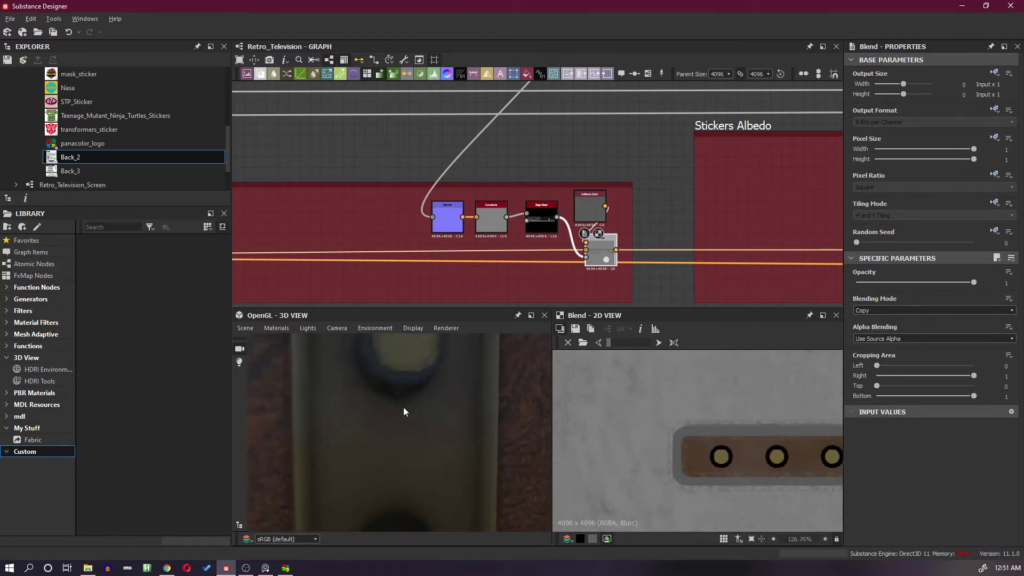
middle_click_drag(403, 408, 404, 419)
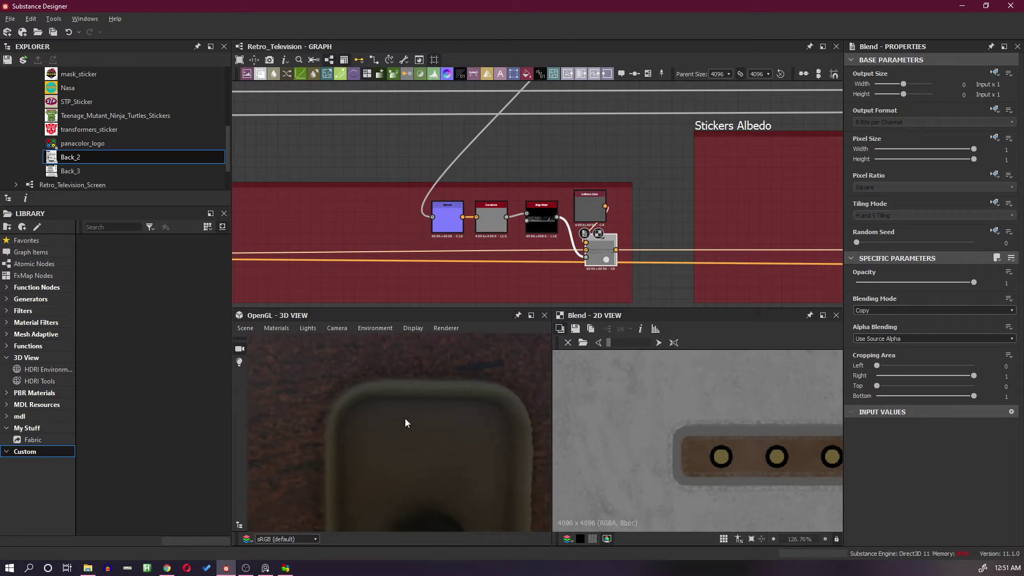
scroll(584, 256, "up", 3)
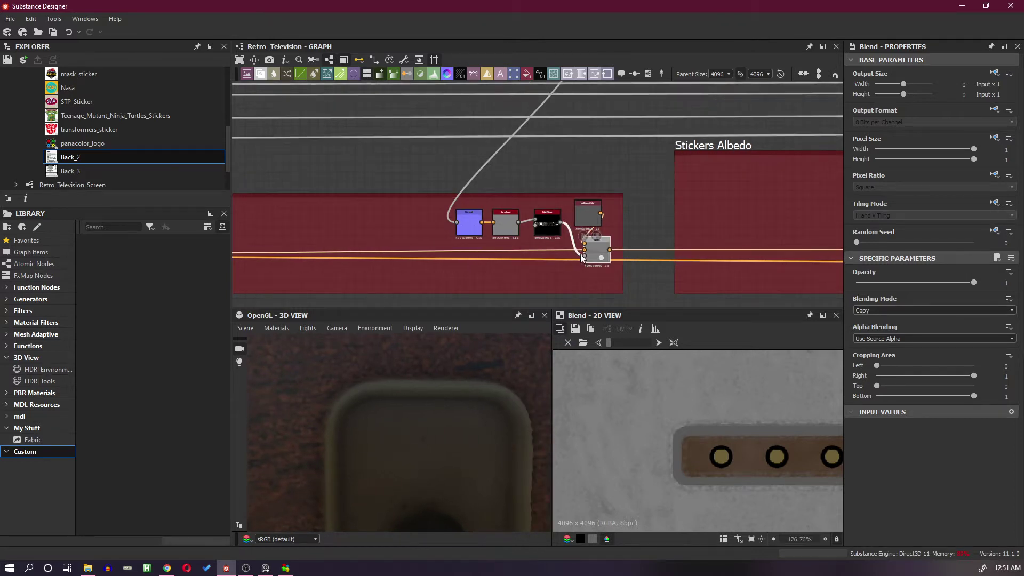
left_click(508, 207)
scroll(584, 263, "up", 2)
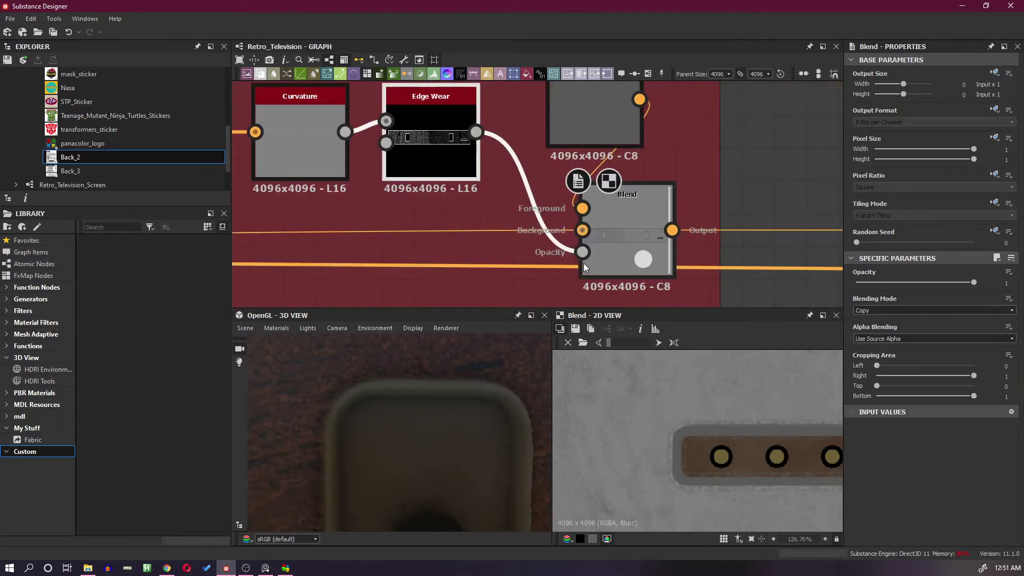
scroll(630, 260, "down", 6)
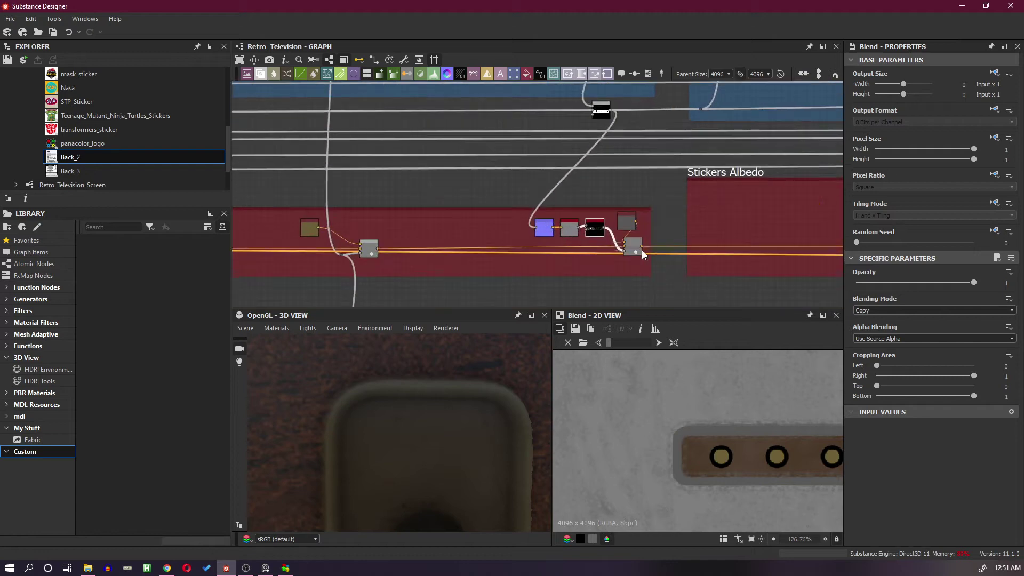
scroll(637, 253, "up", 2)
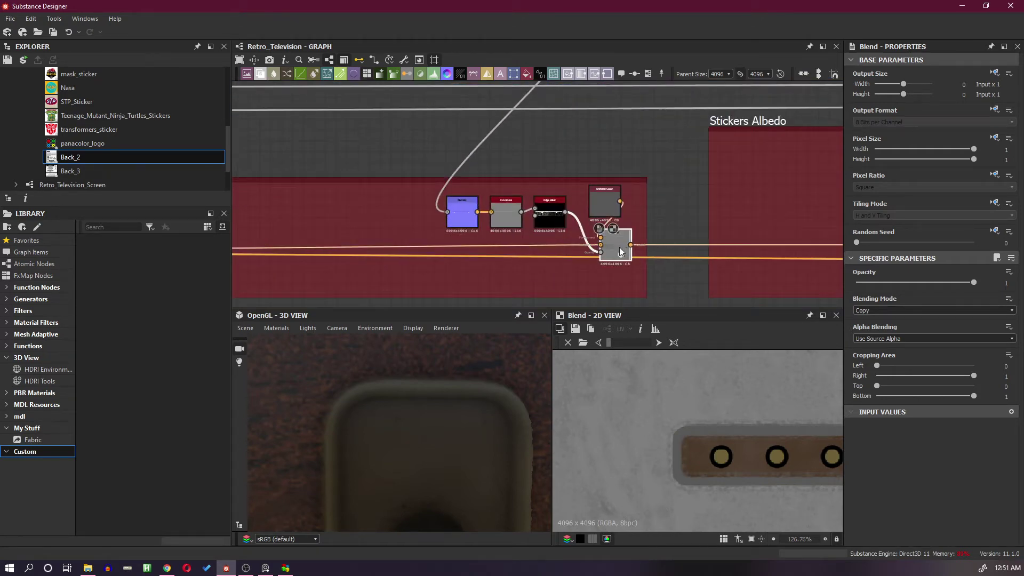
scroll(612, 246, "up", 2)
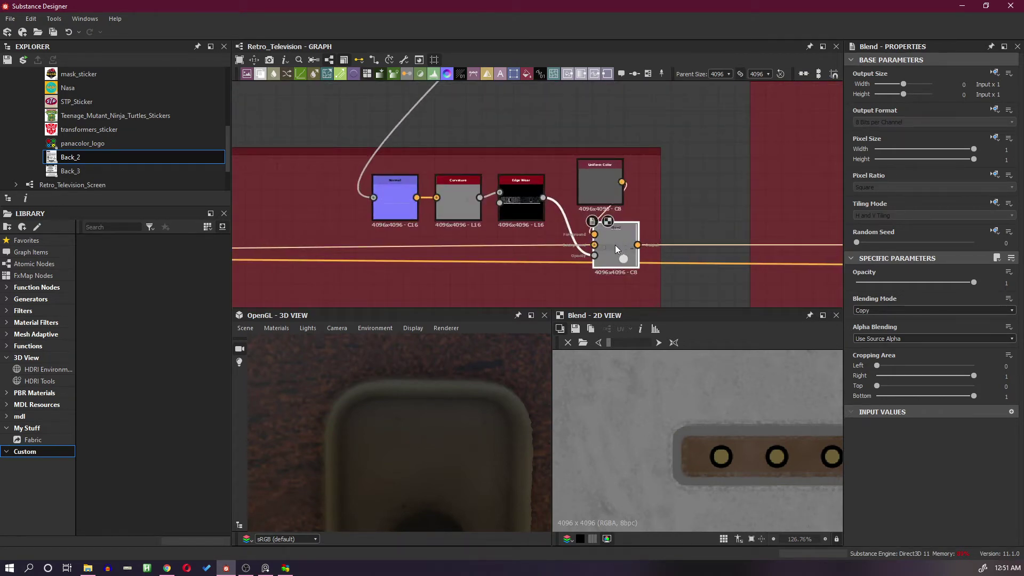
Step: Delete the edge wear Blend from the Side Panel Albedo line and move the Uniform Color node above the Edge Wear node
key("Delete")
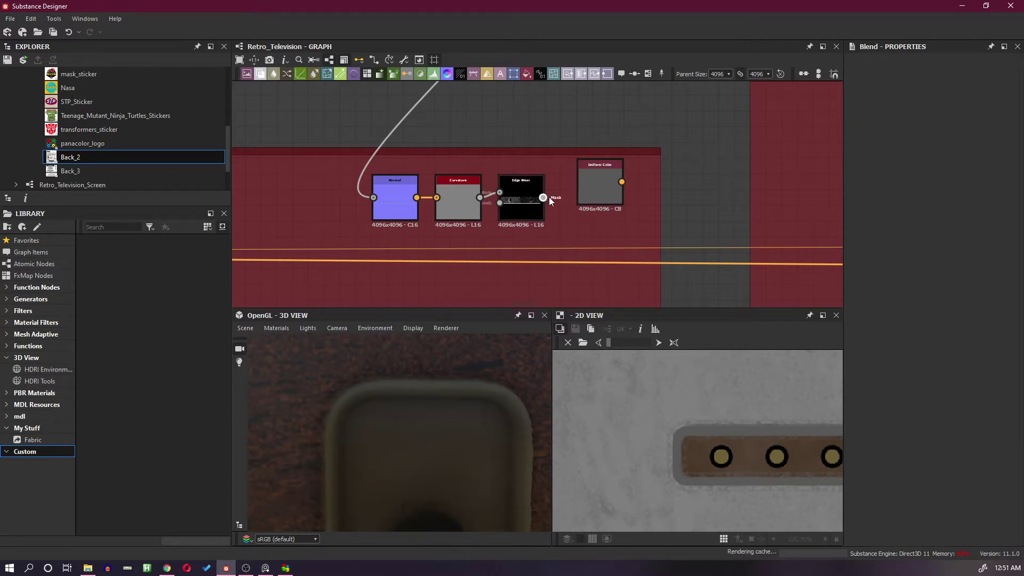
left_click_drag(603, 187, 525, 124)
left_click(626, 119)
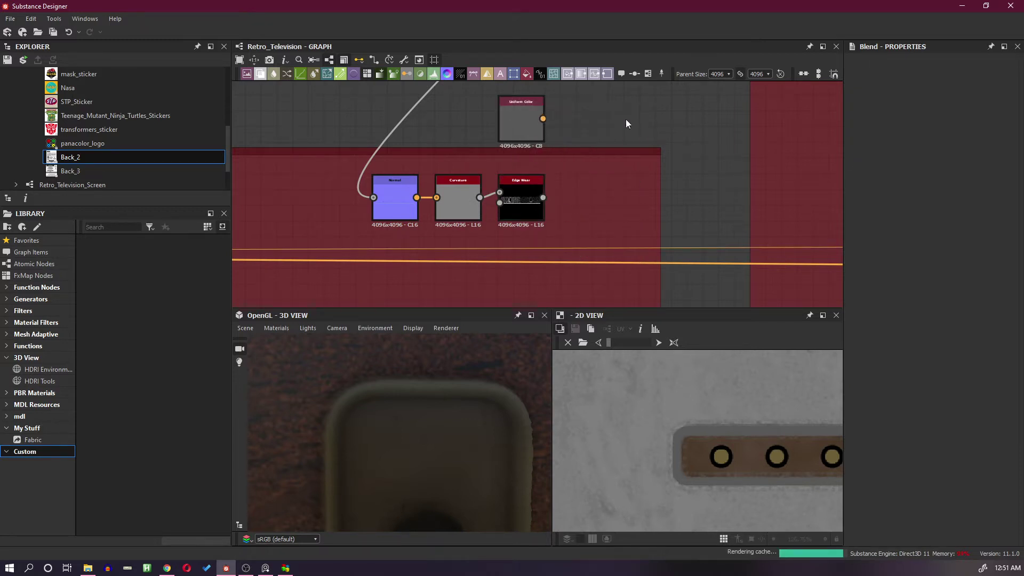
Step: Add a new Blend node beside Edge Wear, feeding the Edge Wear mask into Opacity and the Uniform Color into Foreground
key("space")
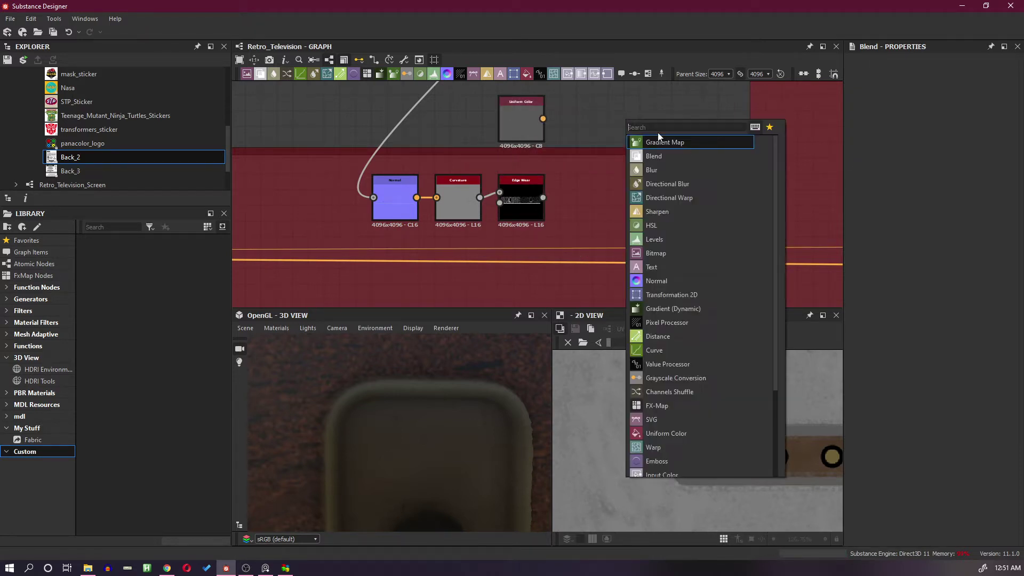
left_click(686, 160)
left_click_drag(640, 131, 643, 197)
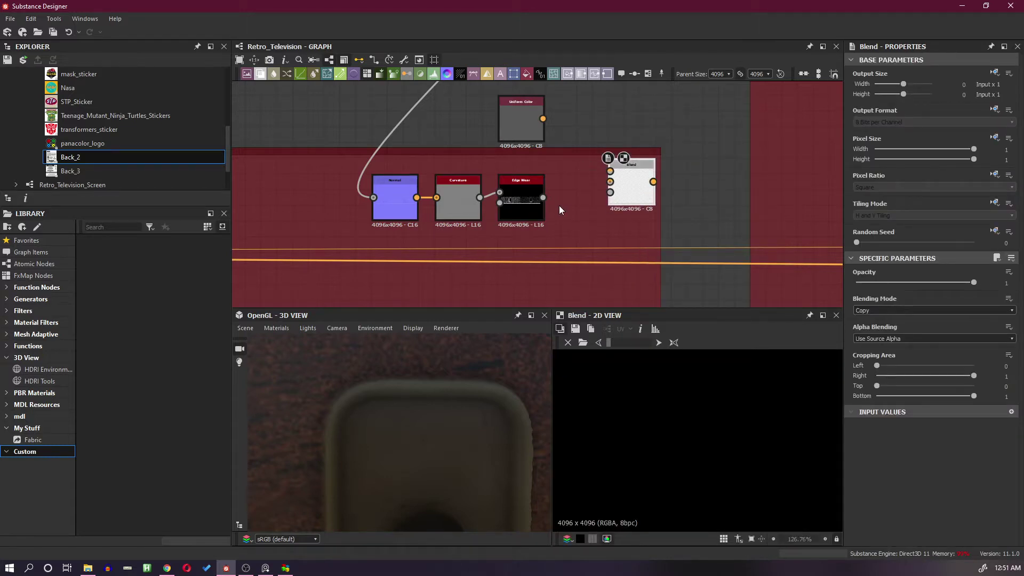
scroll(561, 199, "up", 2)
left_click_drag(535, 197, 631, 191)
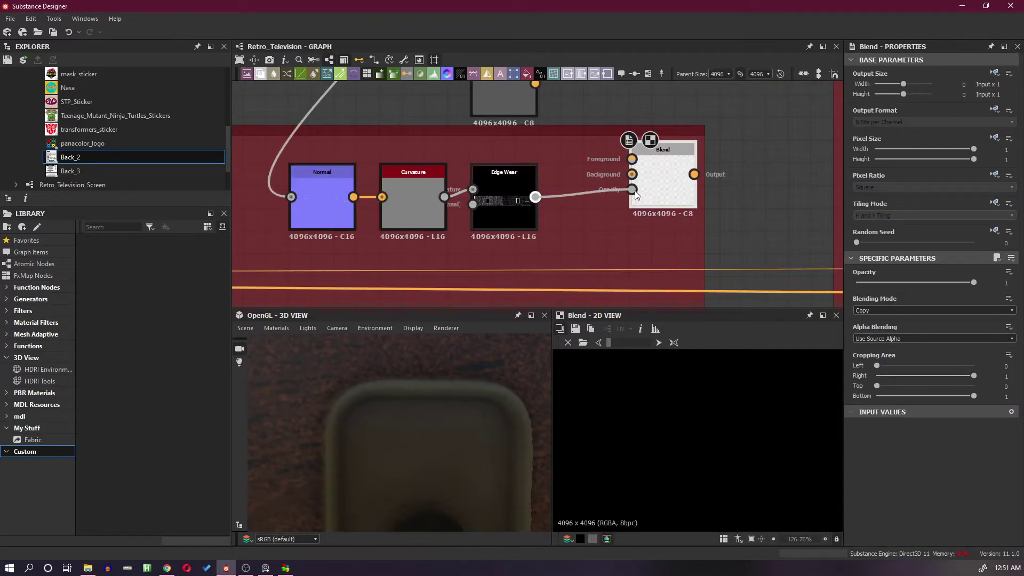
left_click_drag(605, 158, 626, 158)
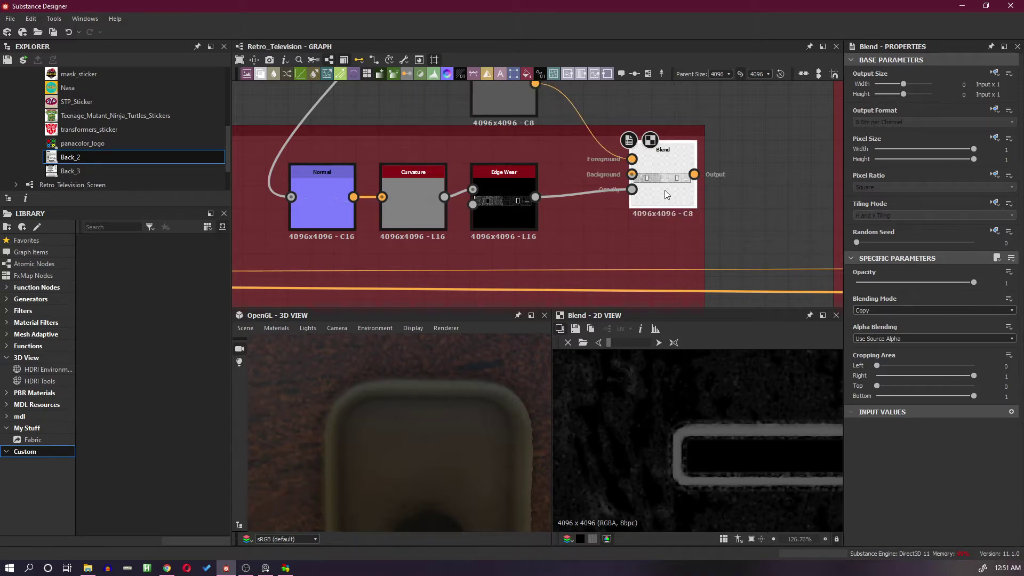
left_click_drag(664, 190, 653, 204)
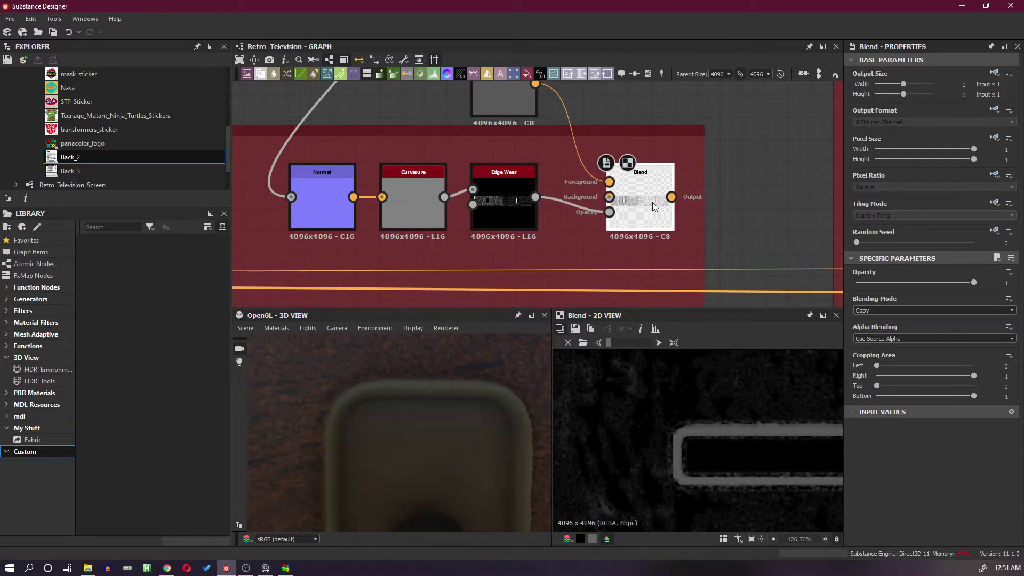
Step: Preview the new Blend and examine the wear along the side panel's outer edges and cutouts
scroll(688, 421, "down", 8)
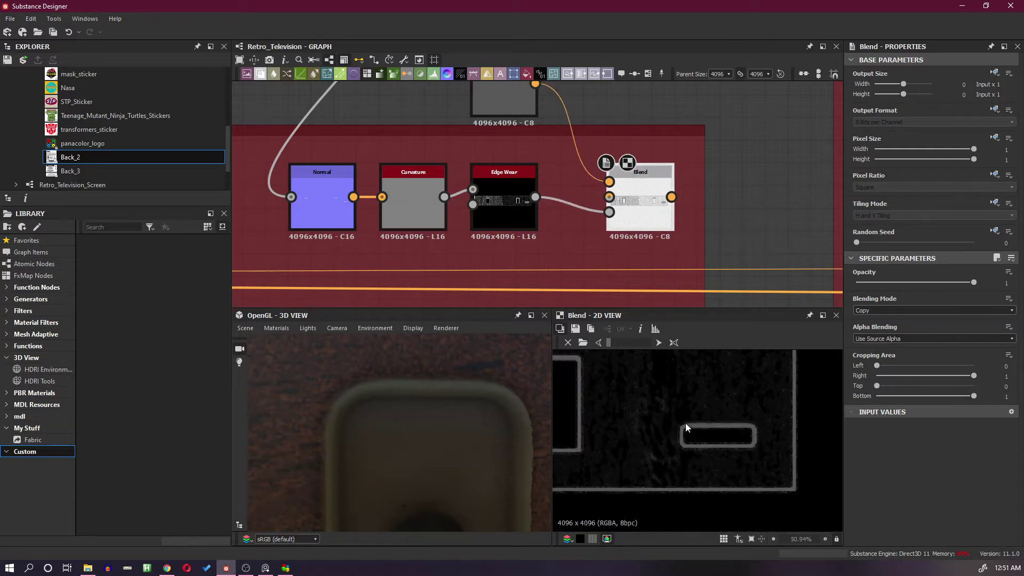
double_click(500, 206)
left_click(643, 212)
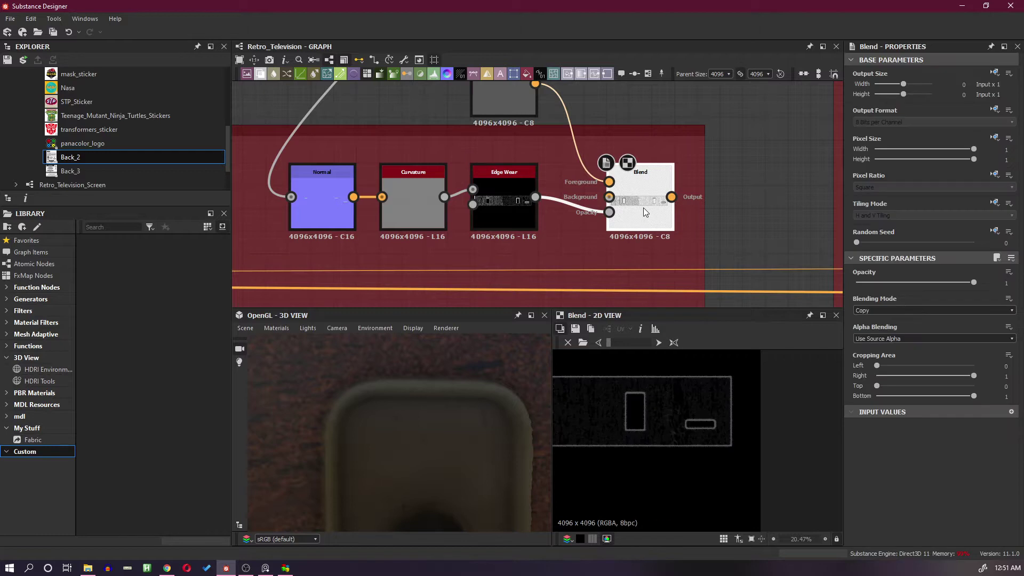
scroll(643, 207, "down", 3)
double_click(643, 207)
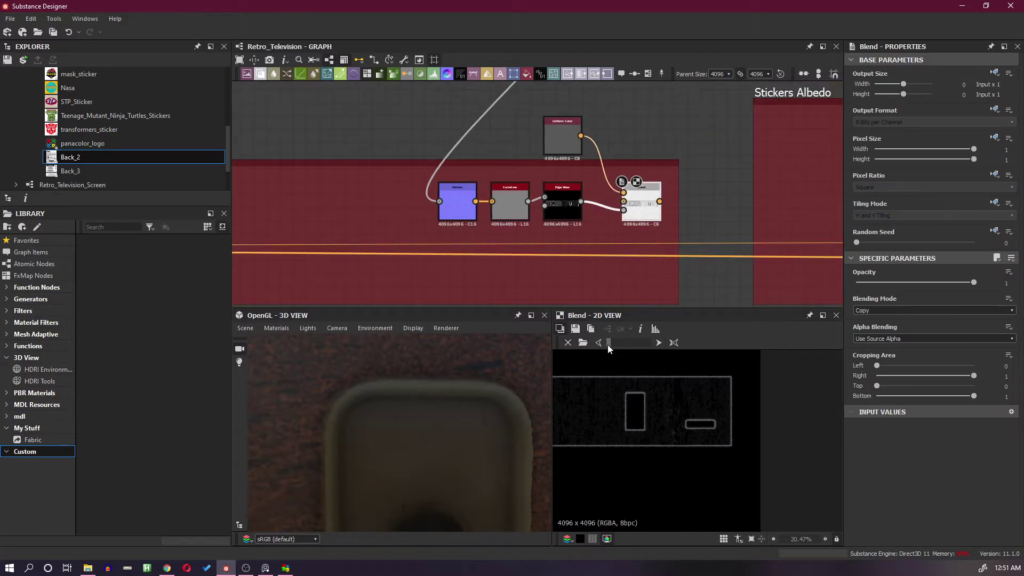
left_click(659, 343)
Step: Move the Normal, Curvature, Edge Wear, Uniform Color and Blend nodes together to the end of the graph, past the Screen Shatter Albedo frame
scroll(648, 224, "down", 2)
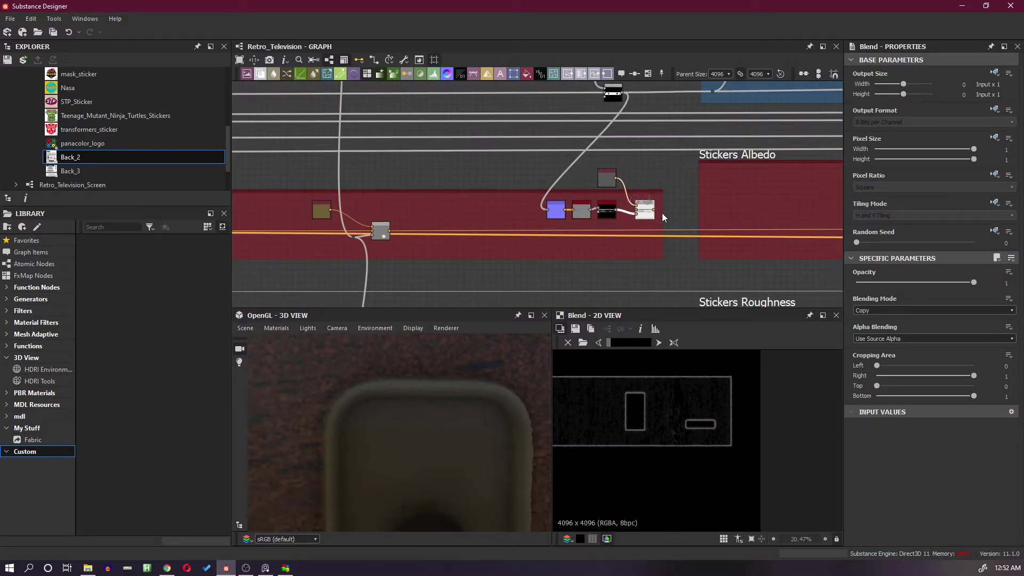
scroll(661, 214, "down", 1)
middle_click_drag(662, 214, 562, 230)
scroll(570, 194, "down", 3)
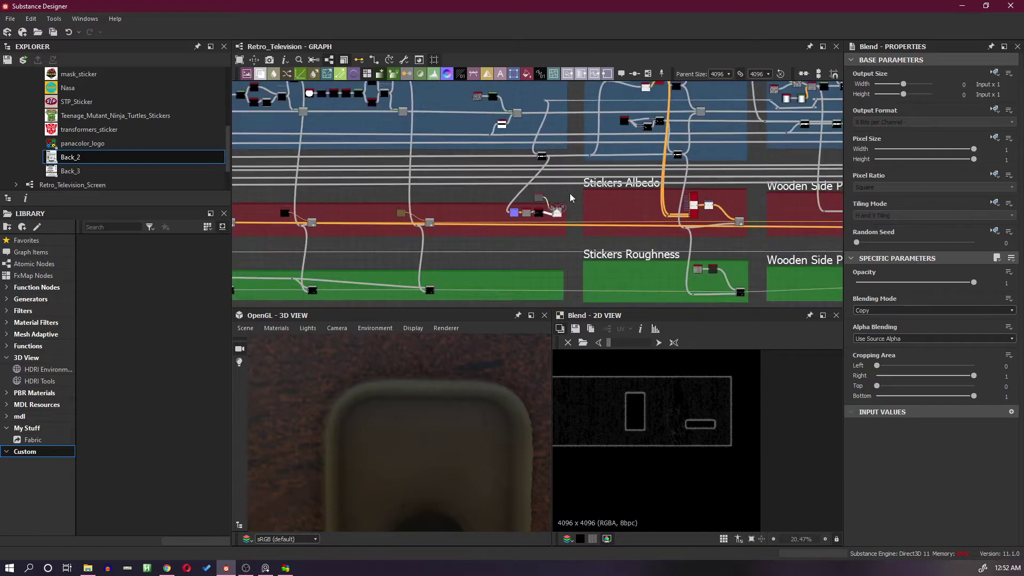
scroll(571, 202, "down", 1)
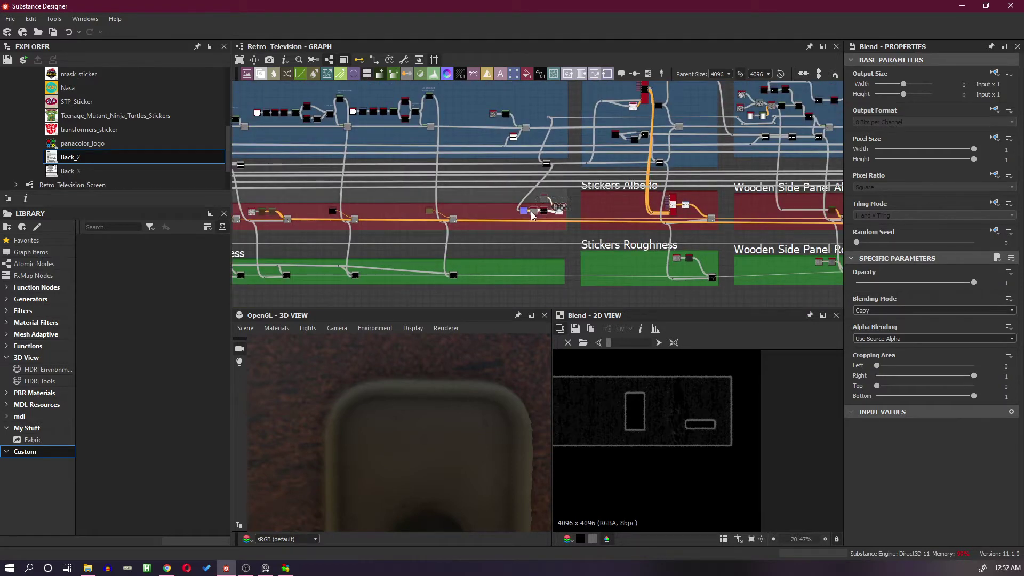
scroll(524, 216, "up", 4)
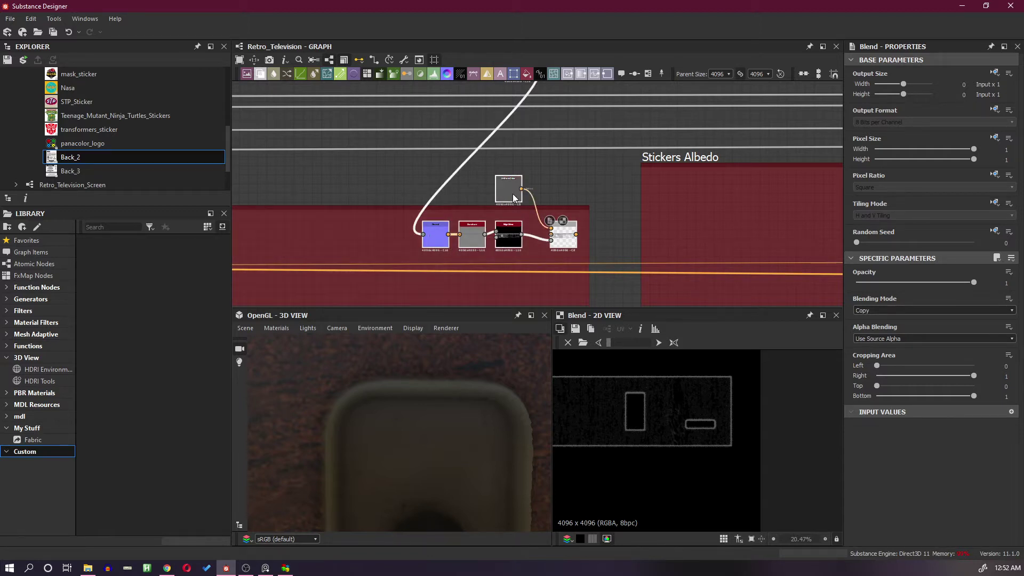
scroll(592, 225, "down", 5)
scroll(600, 224, "down", 4)
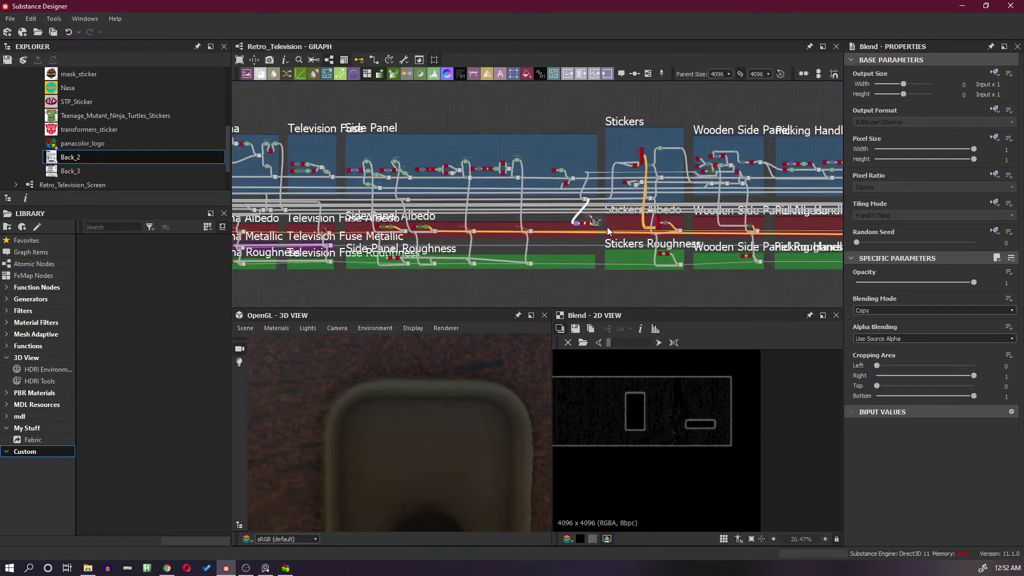
scroll(586, 225, "up", 3)
scroll(769, 248, "down", 3)
left_click_drag(566, 216, 787, 254)
middle_click_drag(787, 254, 438, 249)
left_click_drag(438, 249, 755, 240)
middle_click_drag(756, 240, 397, 245)
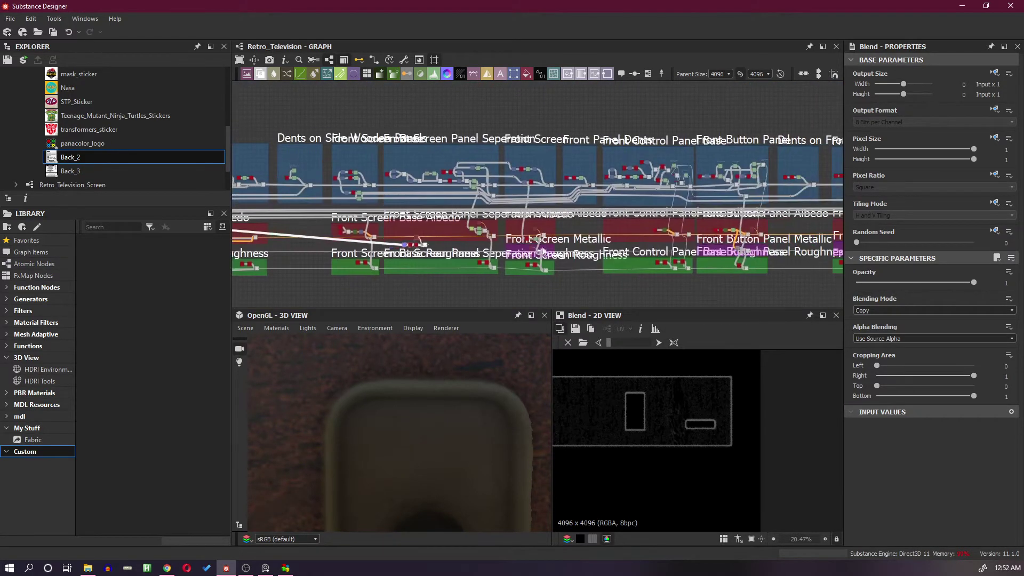
left_click_drag(397, 245, 774, 238)
middle_click_drag(774, 237, 472, 239)
left_click_drag(472, 239, 745, 229)
middle_click_drag(745, 229, 499, 231)
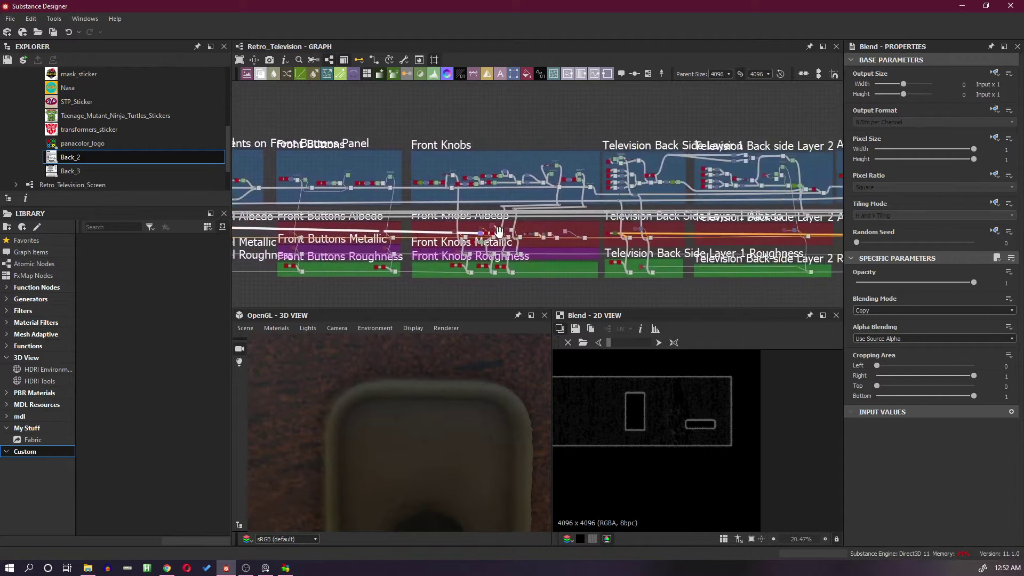
left_click_drag(499, 231, 789, 225)
middle_click_drag(789, 225, 519, 232)
mouse_move(520, 233)
left_mouse_down()
mouse_move(747, 243)
mouse_move(705, 231)
mouse_move(748, 226)
mouse_move(737, 235)
mouse_move(743, 225)
left_mouse_up()
scroll(739, 241, "right", 5)
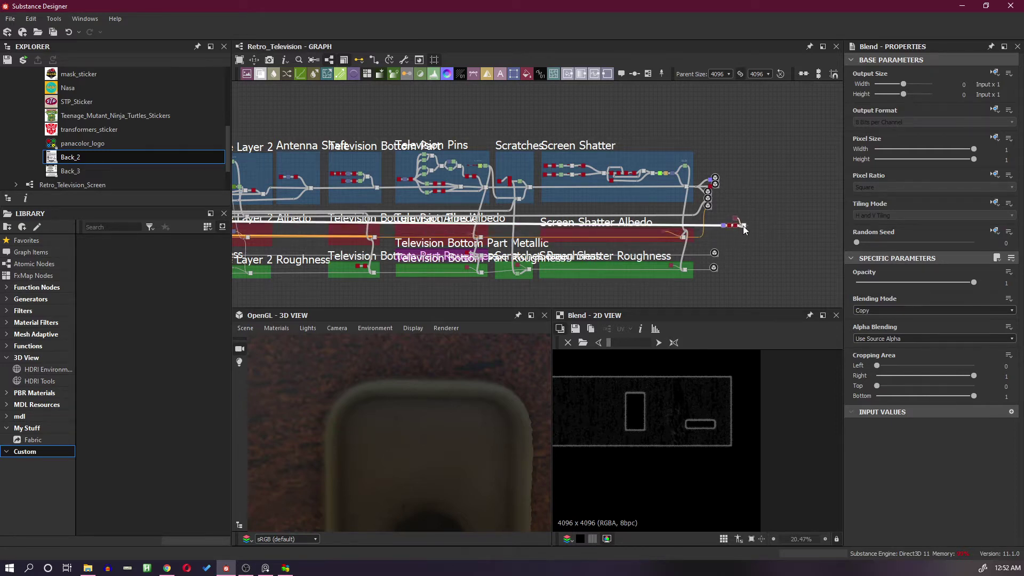
scroll(743, 226, "up", 5)
middle_click_drag(687, 270, 737, 226)
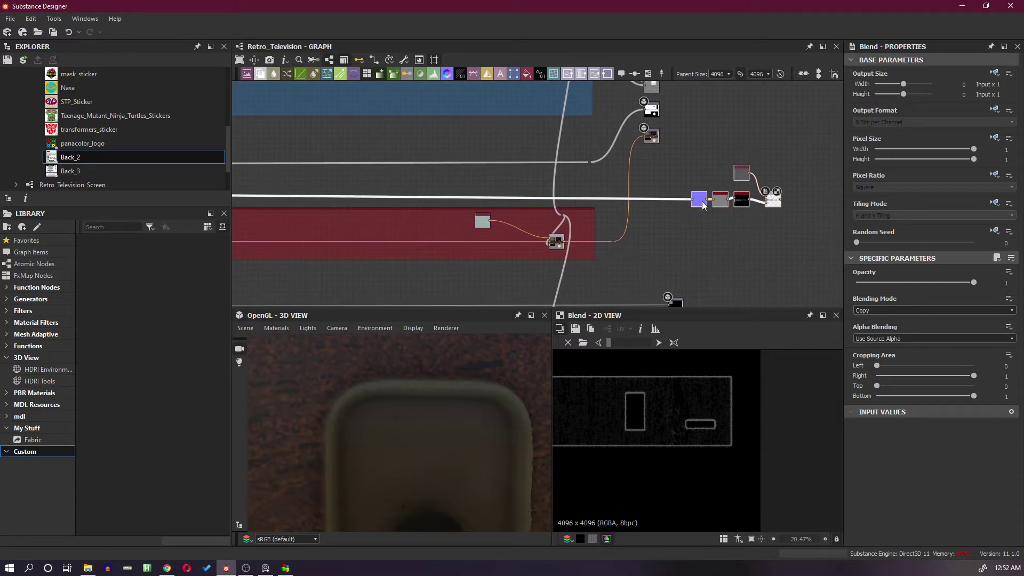
left_click_drag(707, 201, 671, 183)
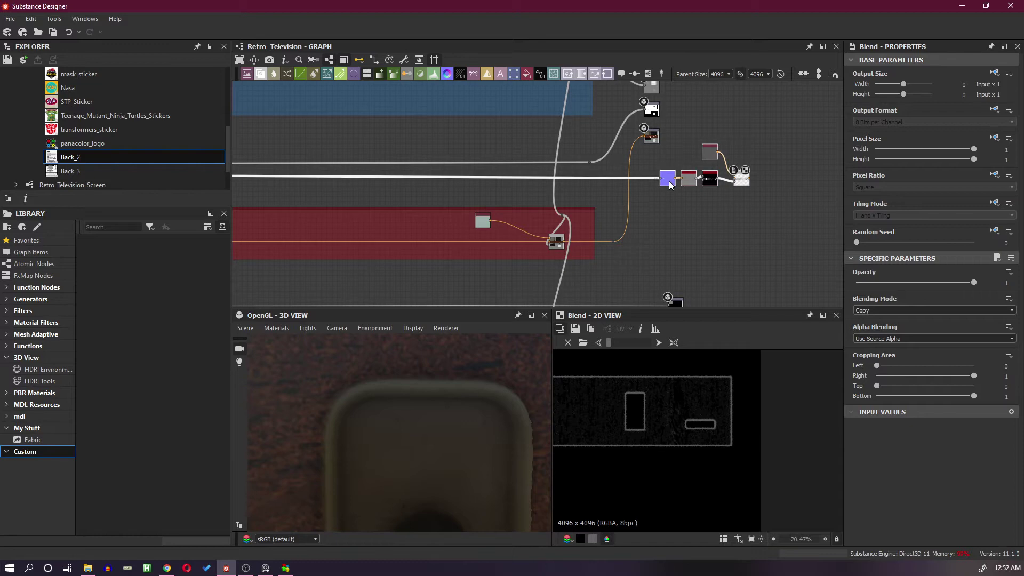
Step: Move the dot on the final albedo link beyond the edge wear nodes to make room on the line
scroll(670, 183, "down", 7)
middle_click_drag(439, 193, 774, 195)
middle_click_drag(334, 200, 570, 198)
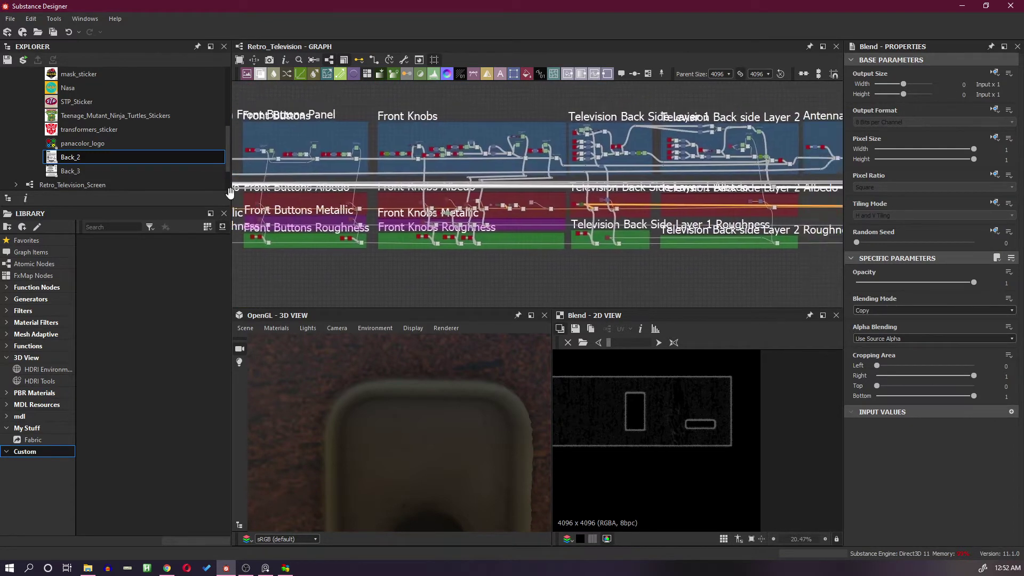
middle_click_drag(230, 193, 230, 190)
middle_click_drag(826, 202, 620, 210)
scroll(620, 210, "up", 5)
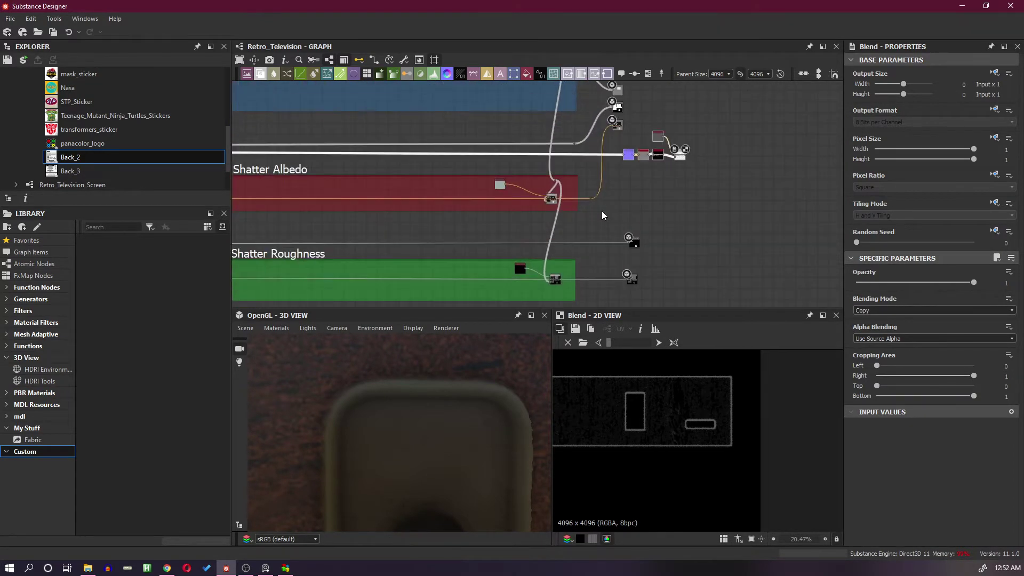
left_click_drag(592, 202, 769, 202)
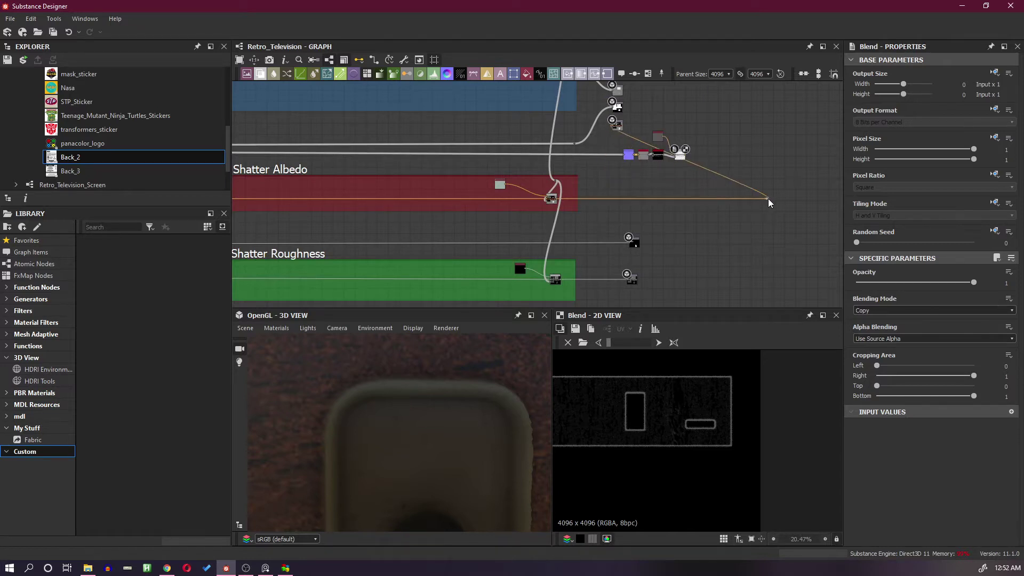
middle_click_drag(686, 183, 759, 205)
scroll(753, 188, "up", 2)
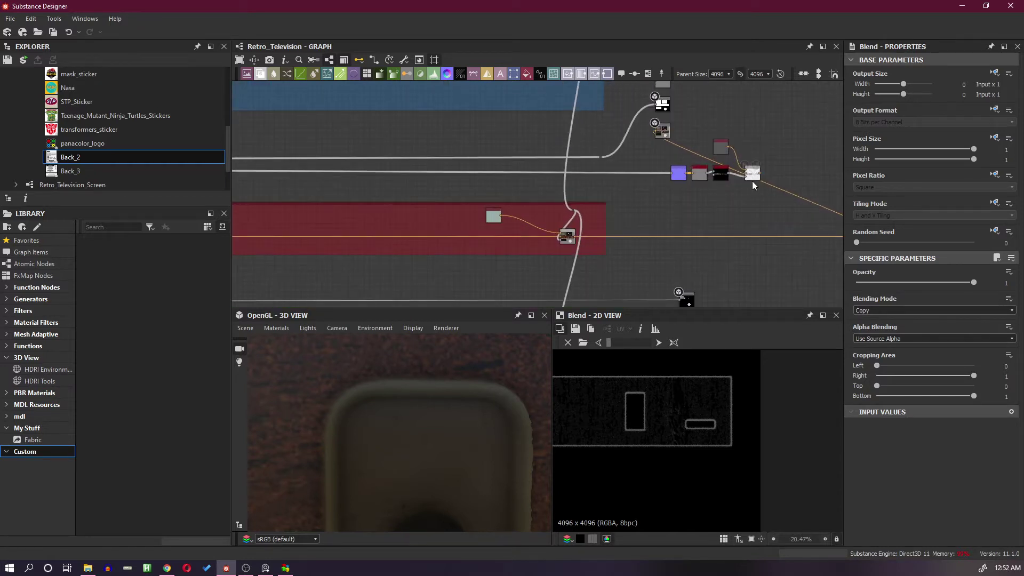
Step: Insert the wear Blend into the final albedo line, with the Screen Shatter Albedo Blend feeding its Background and its output linked to the dot
left_click_drag(727, 229, 734, 241)
scroll(735, 241, "up", 1)
middle_click_drag(755, 219, 664, 218)
scroll(583, 216, "up", 1)
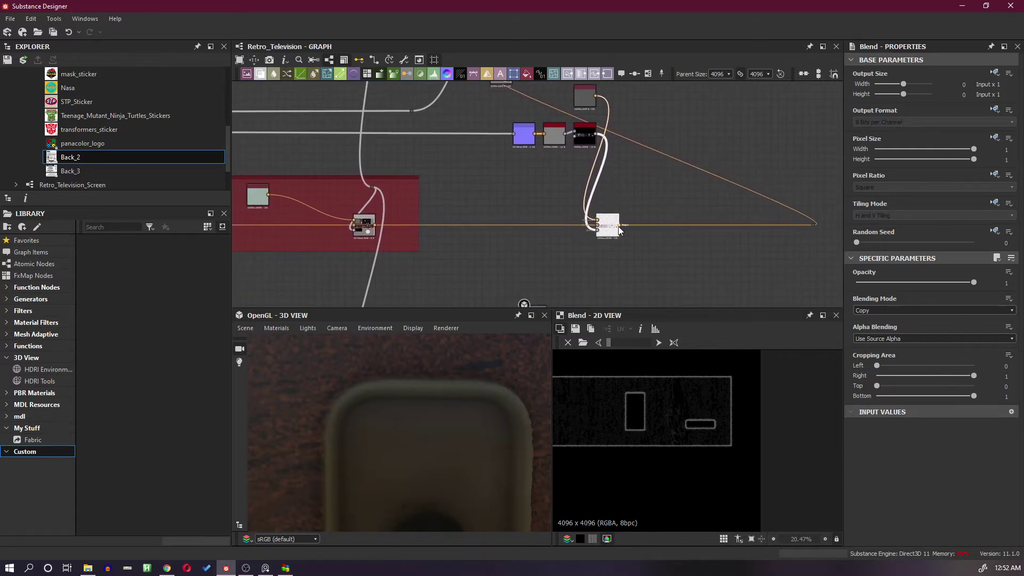
left_click_drag(812, 228, 813, 226)
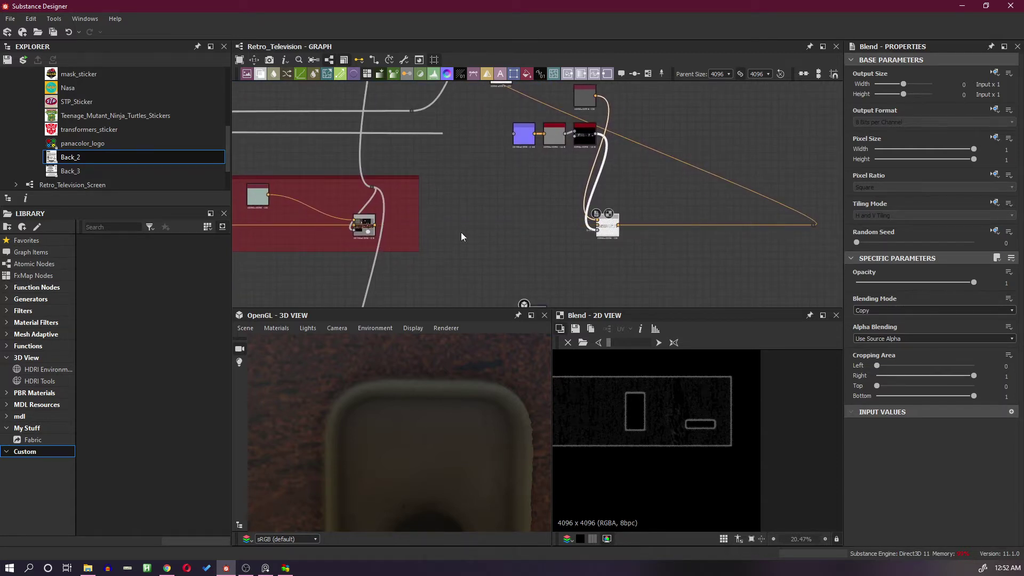
left_click_drag(375, 225, 598, 225)
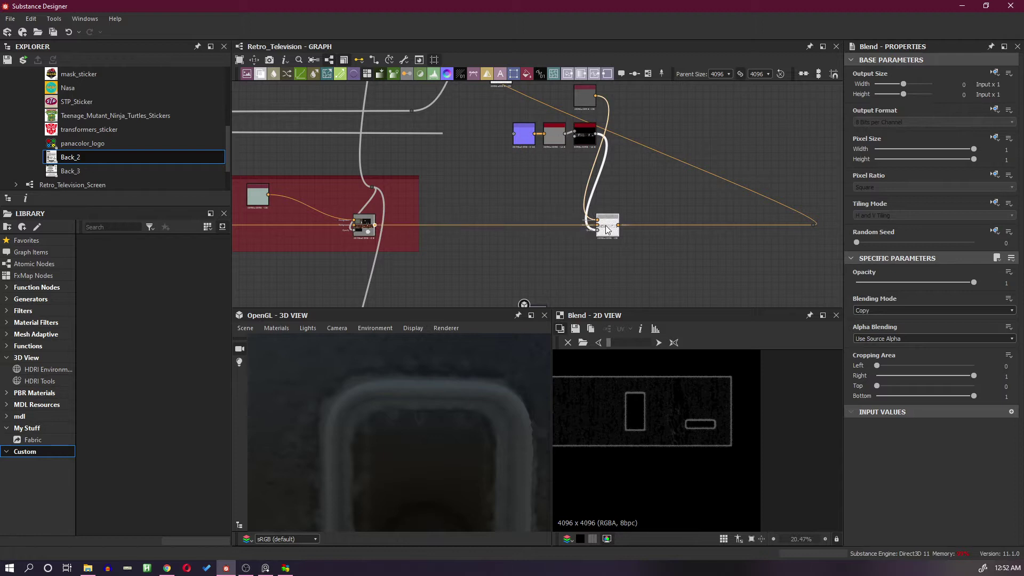
scroll(606, 230, "up", 2)
middle_click_drag(607, 229, 690, 240)
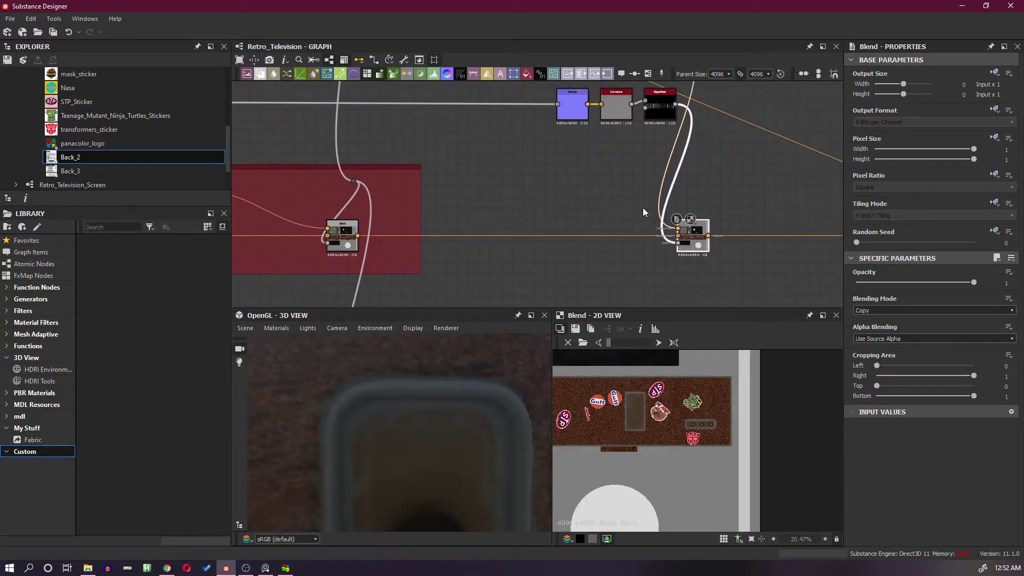
Step: Line up the Edge Wear, Curvature, Normal and Uniform Color nodes just before the wear Blend on the albedo line
scroll(629, 201, "down", 2)
left_click_drag(644, 139, 609, 210)
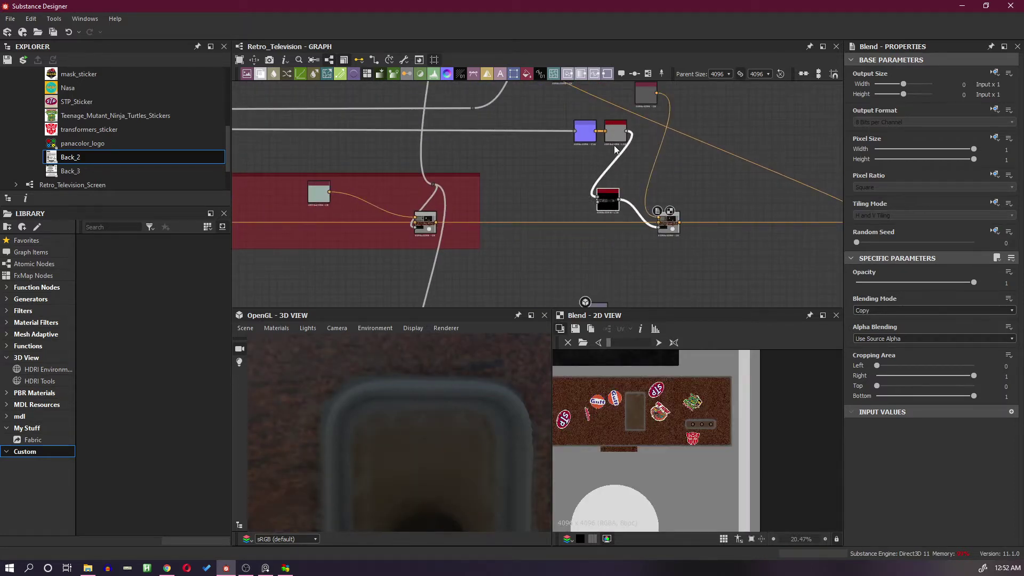
left_click_drag(615, 149, 577, 216)
left_click_drag(585, 145, 547, 208)
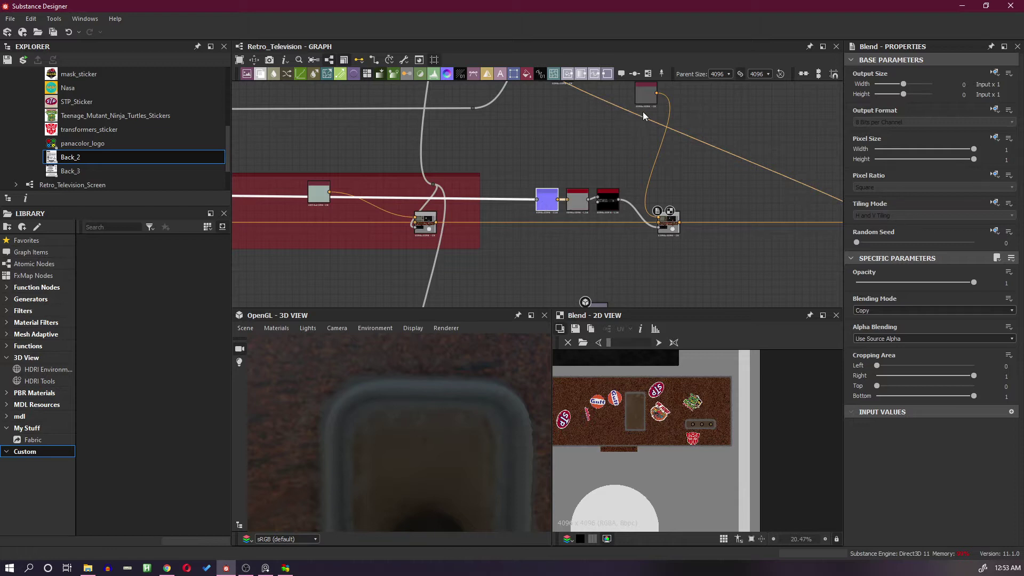
left_click_drag(642, 111, 641, 197)
Step: Move the albedo output node well beyond the wear Blend, in line with the final albedo link
scroll(670, 196, "down", 4)
scroll(669, 196, "up", 2)
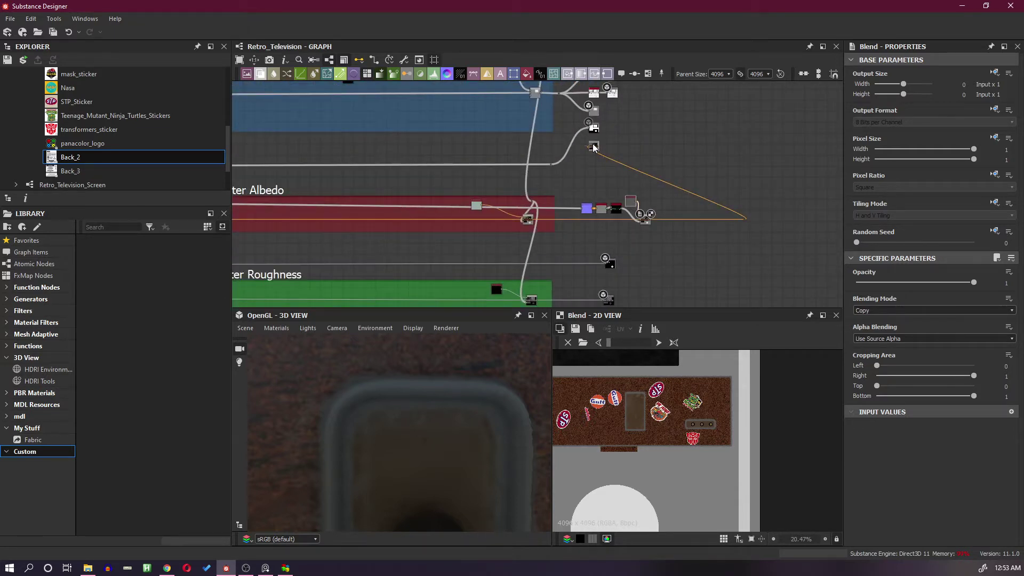
left_click_drag(594, 146, 809, 216)
scroll(809, 216, "down", 2)
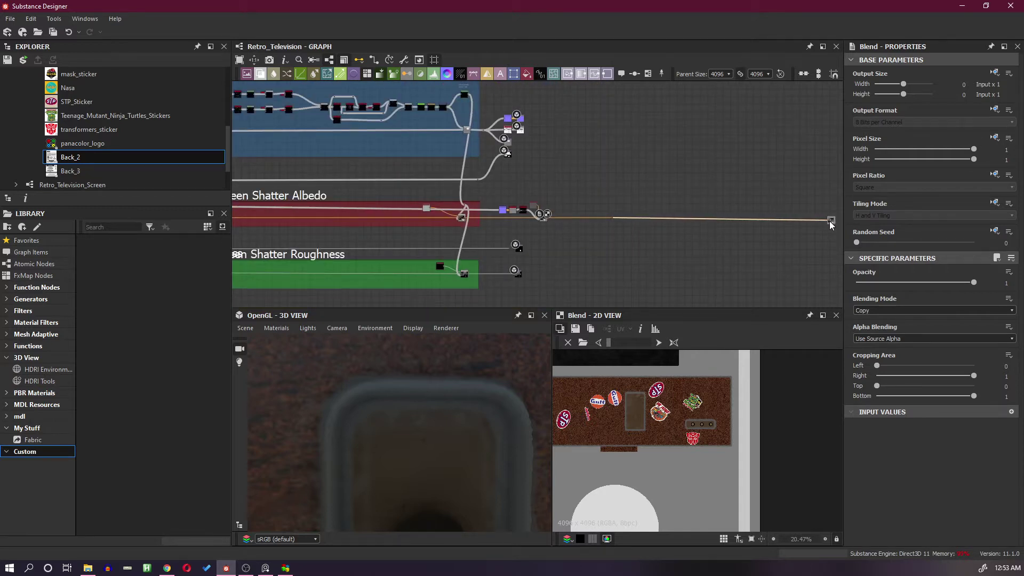
scroll(618, 206, "up", 2)
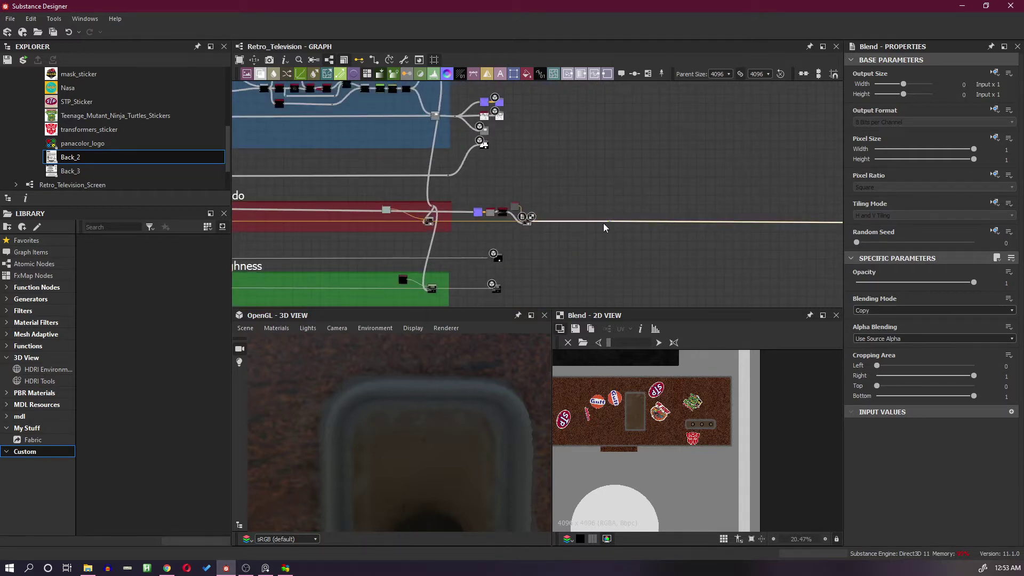
scroll(603, 223, "down", 2)
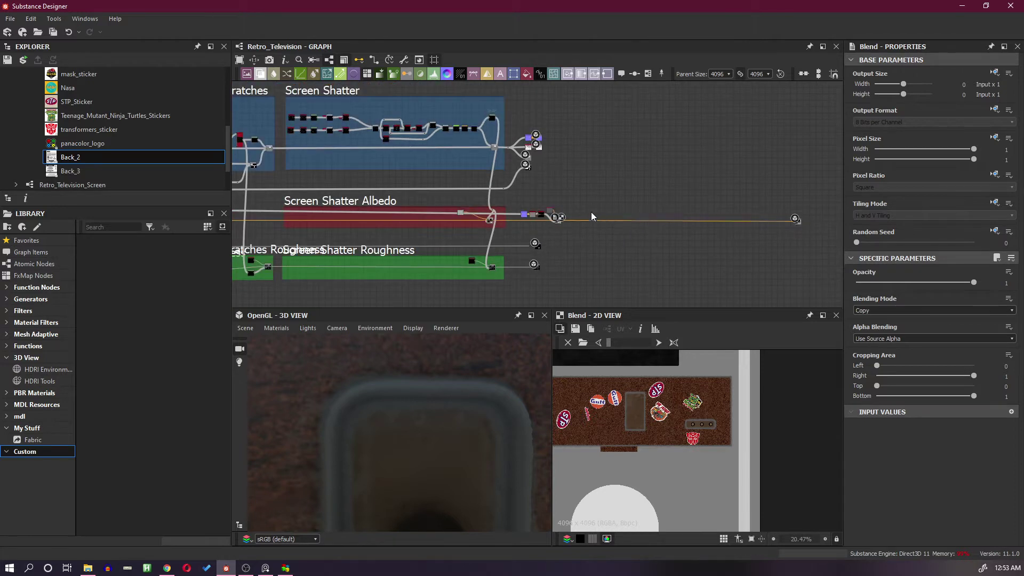
scroll(564, 220, "up", 4)
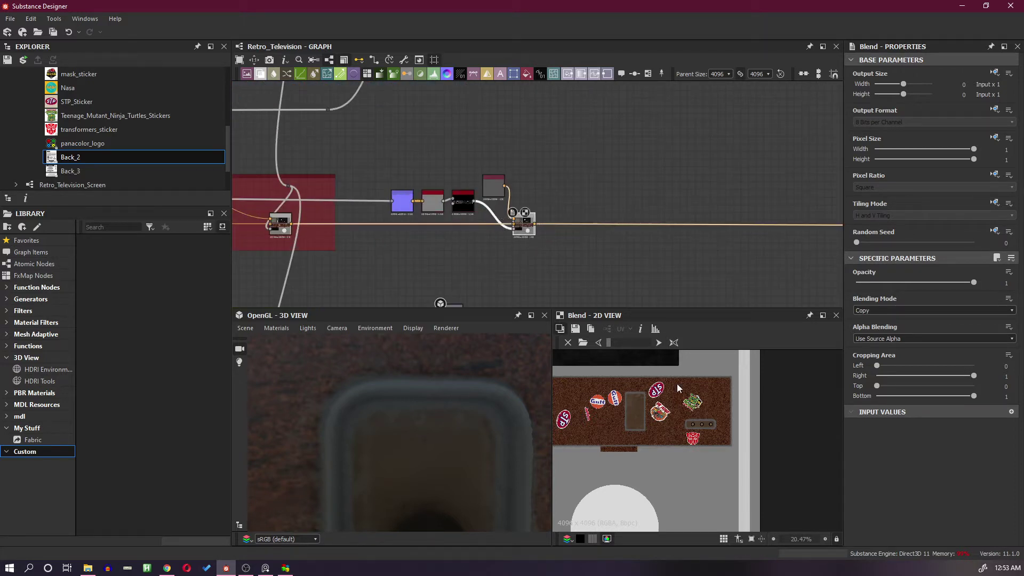
Step: Move the dot carrying the side panel mask Blend's output down to the gap just above and before the Stickers Albedo frame
scroll(629, 397, "up", 3)
scroll(458, 417, "down", 8)
left_click_drag(427, 433, 463, 435)
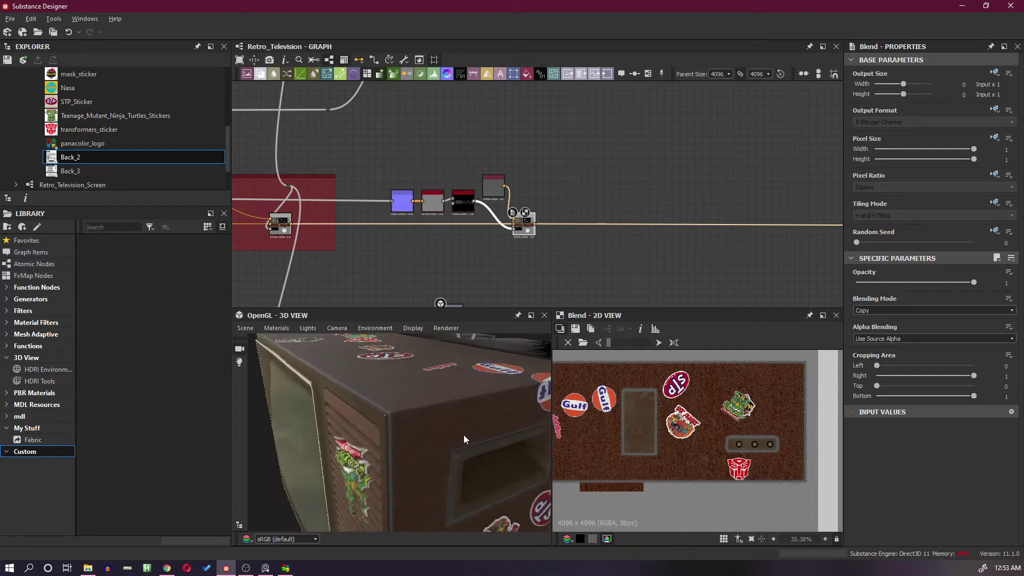
scroll(515, 184, "down", 7)
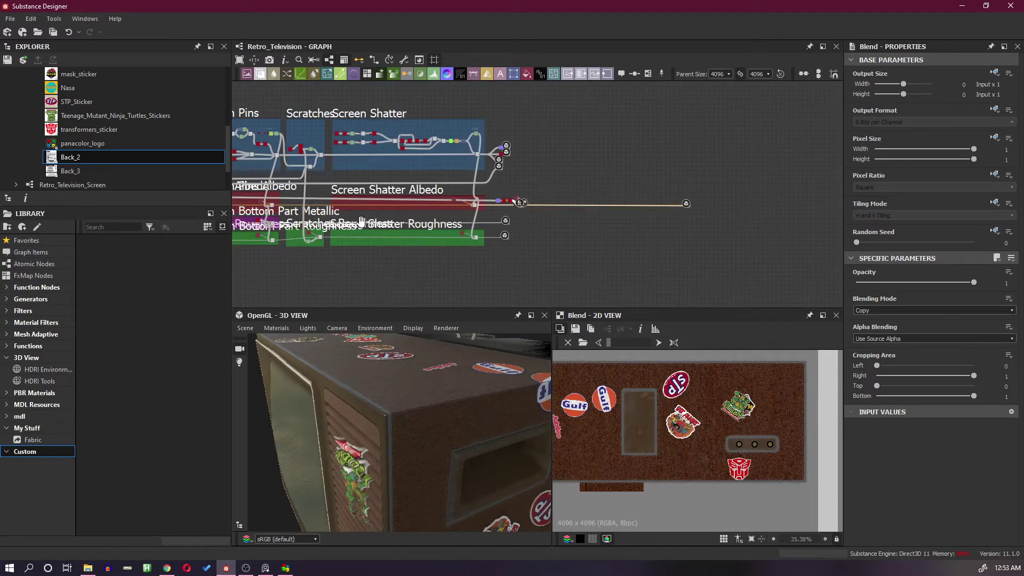
middle_click_drag(363, 220, 710, 238)
middle_click_drag(461, 229, 699, 219)
mouse_move(397, 220)
middle_mouse_down()
mouse_move(731, 223)
mouse_move(685, 232)
middle_mouse_up()
mouse_move(426, 226)
middle_mouse_down()
mouse_move(651, 222)
mouse_move(618, 223)
middle_mouse_up()
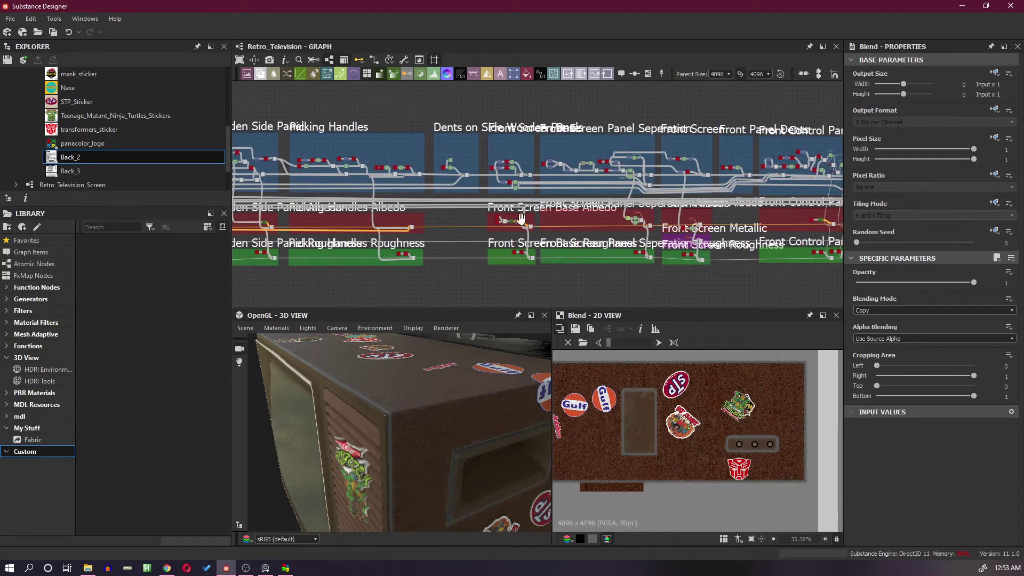
middle_click_drag(501, 223, 692, 223)
middle_click_drag(329, 220, 727, 228)
scroll(405, 221, "up", 4)
scroll(427, 222, "down", 4)
middle_click_drag(526, 217, 604, 218)
scroll(604, 219, "up", 6)
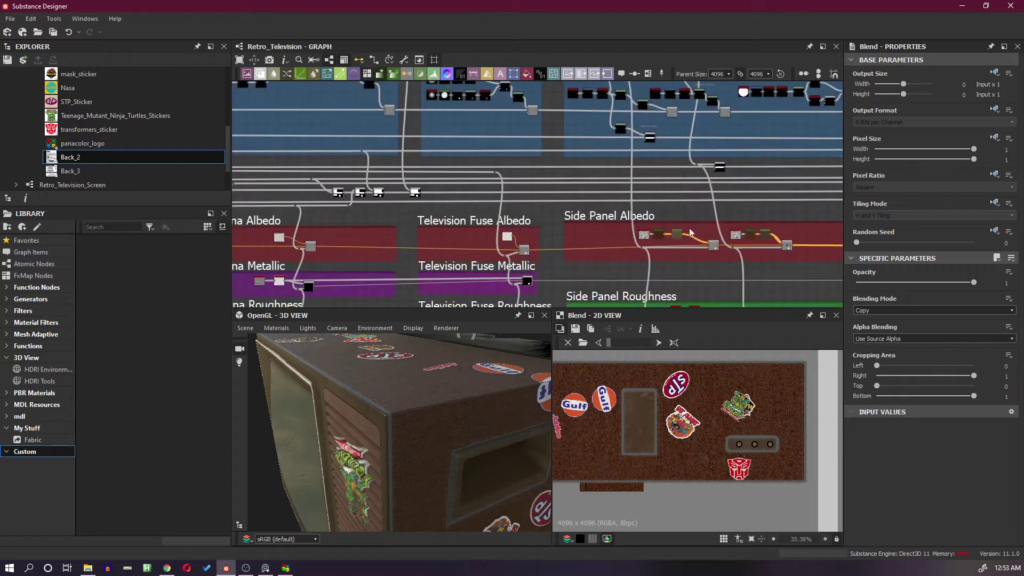
middle_click_drag(716, 221, 298, 203)
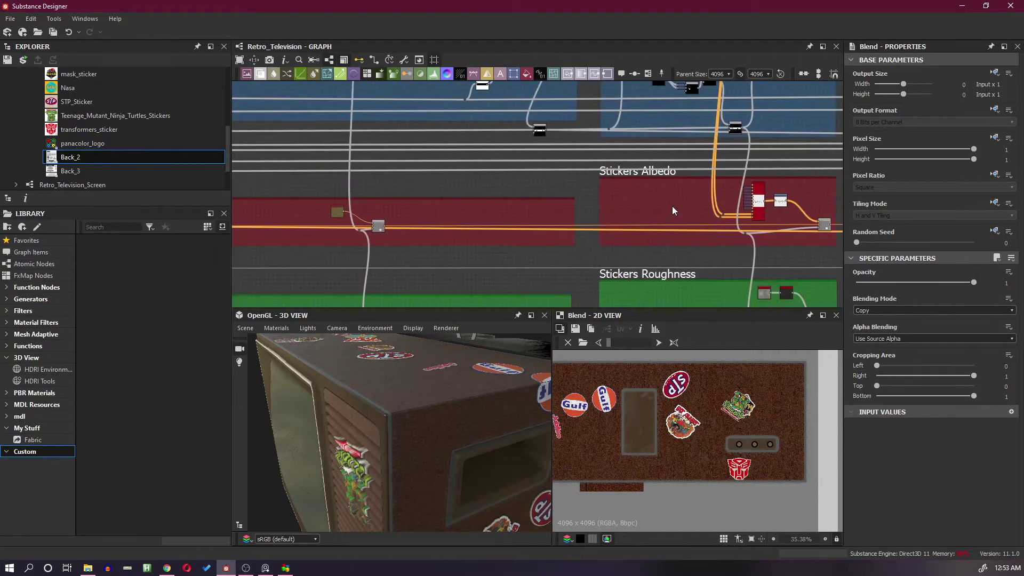
scroll(676, 208, "down", 4)
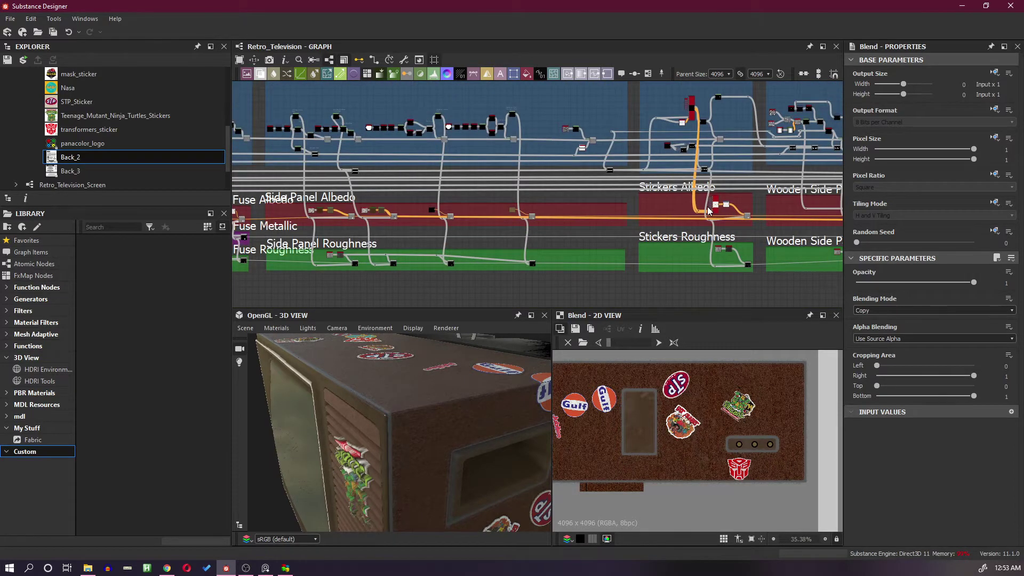
scroll(673, 174, "up", 8)
left_click_drag(516, 162, 451, 237)
scroll(462, 204, "down", 5)
scroll(466, 203, "up", 2)
scroll(466, 202, "up", 2)
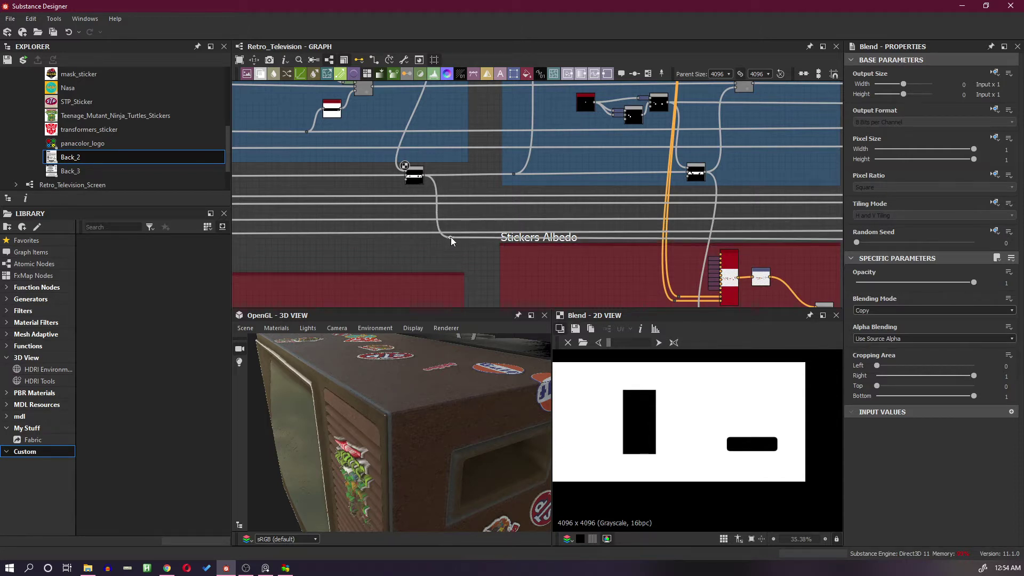
Step: Raise the dot at the far end of the side panel mask link above the Screen Shatter Albedo frame, ahead of the Normal node
scroll(453, 235, "down", 6)
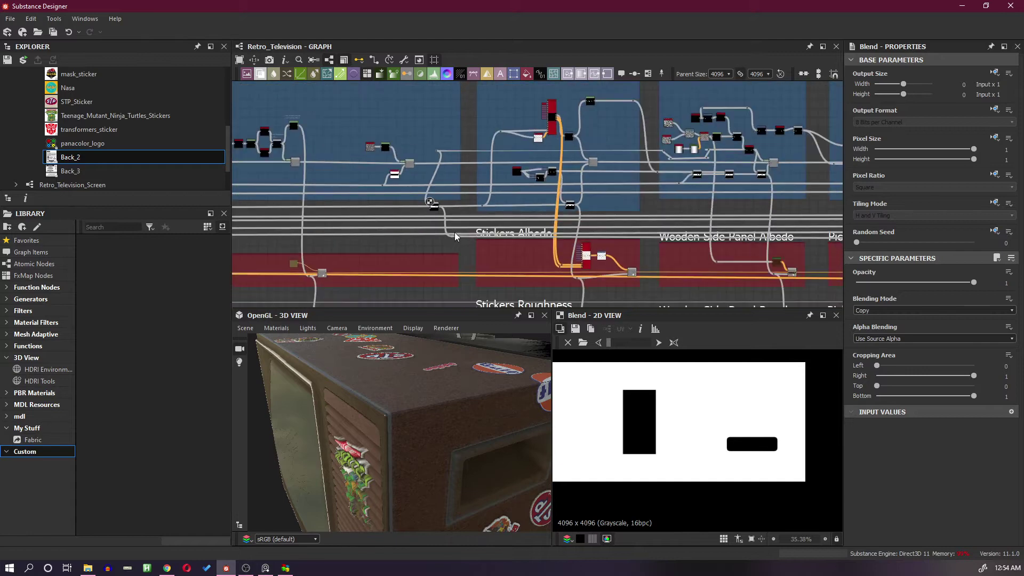
middle_click_drag(345, 201, 205, 196)
middle_click_drag(666, 210, 385, 205)
mouse_move(686, 223)
middle_mouse_down()
mouse_move(694, 221)
mouse_move(682, 220)
middle_mouse_up()
left_click_drag(683, 218, 411, 230)
middle_click_drag(410, 231, 381, 232)
middle_click_drag(635, 234, 283, 238)
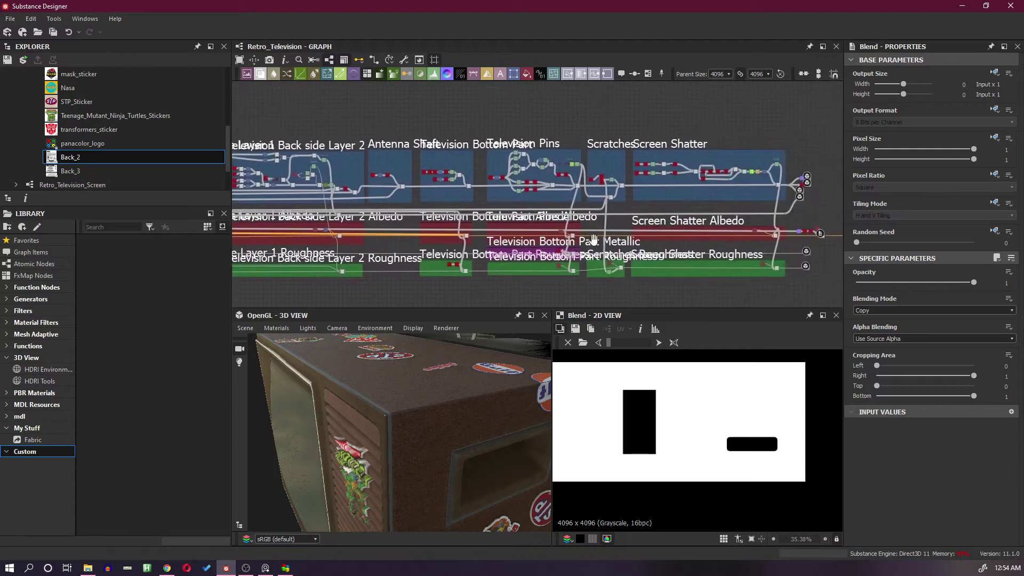
middle_click_drag(666, 244, 557, 245)
scroll(675, 241, "up", 2)
scroll(677, 236, "up", 3)
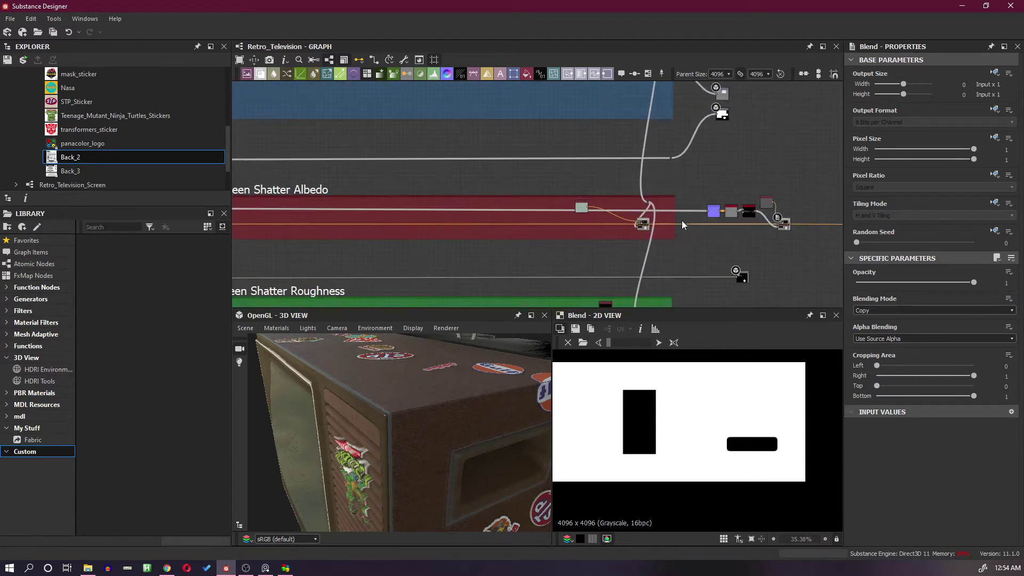
double_click(681, 211)
left_click_drag(681, 210, 680, 184)
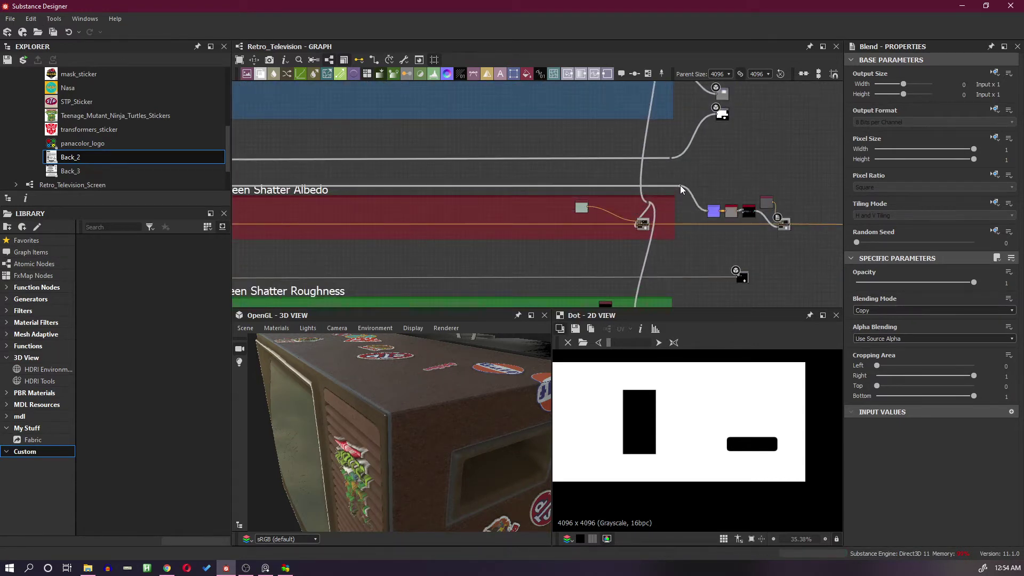
Step: Preview the Edge Wear node's mask in the 2D view and set its Level to 0.4
middle_click_drag(817, 209, 738, 204)
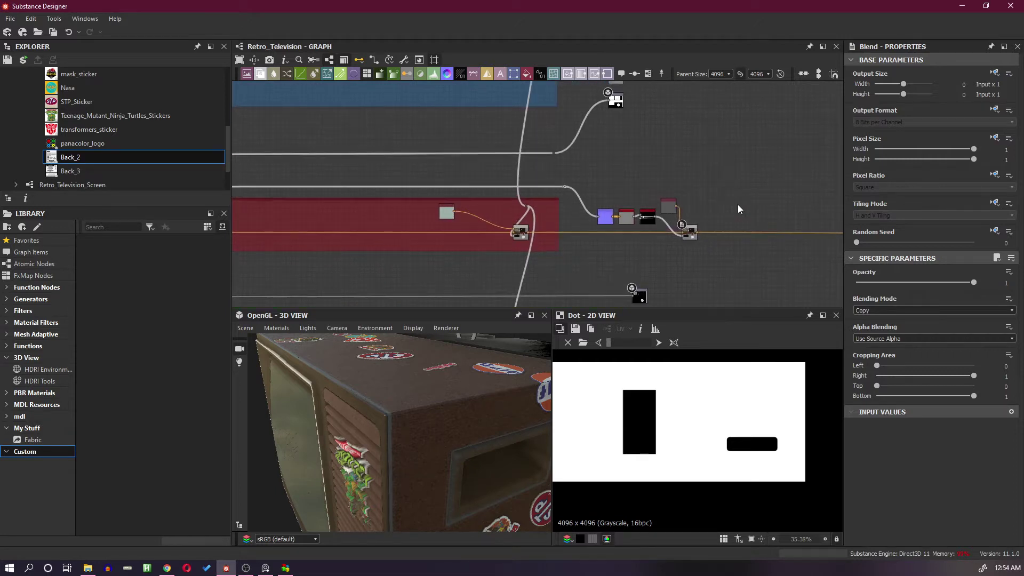
scroll(737, 204, "up", 1)
left_click_drag(523, 417, 404, 367)
scroll(448, 382, "up", 2)
scroll(437, 395, "up", 2)
scroll(650, 235, "up", 4)
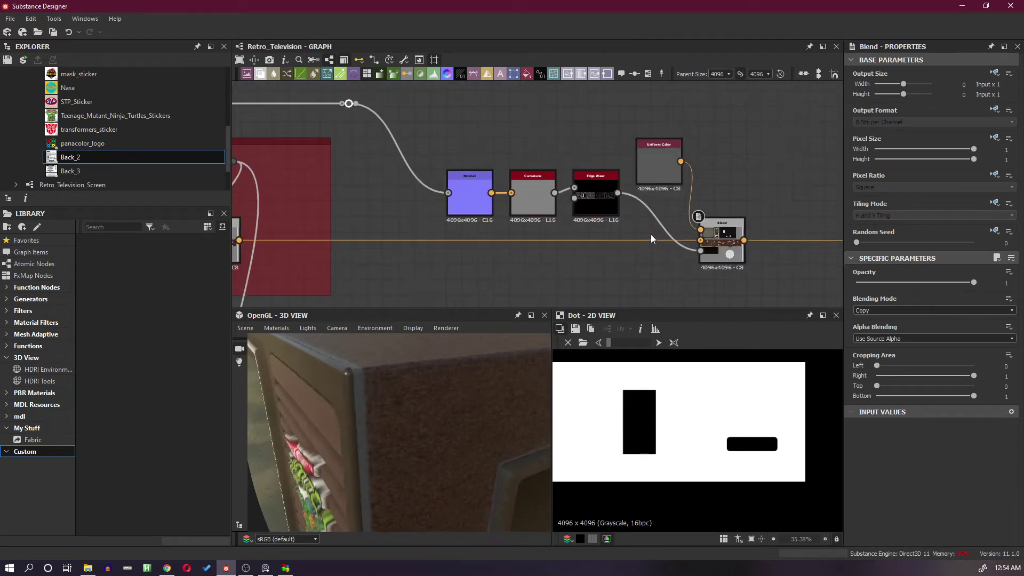
double_click(601, 209)
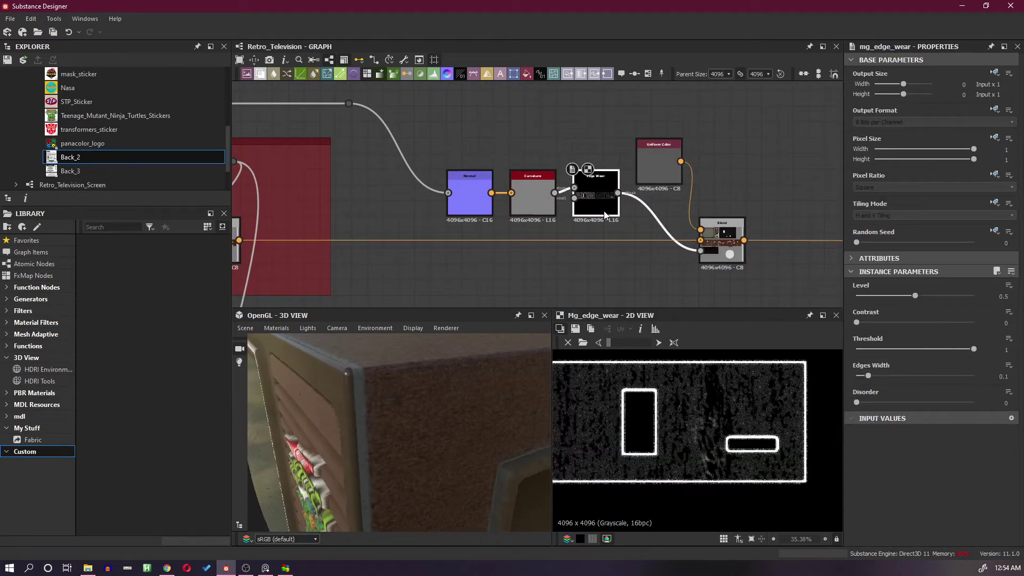
scroll(760, 453, "up", 4)
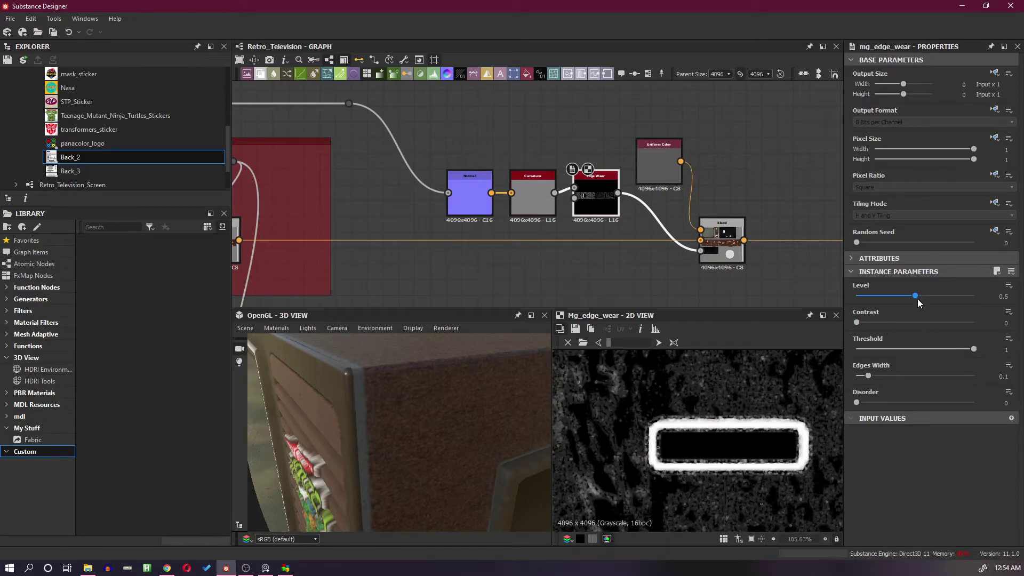
mouse_move(916, 297)
left_mouse_down()
mouse_move(885, 297)
mouse_move(916, 299)
mouse_move(904, 297)
left_mouse_up()
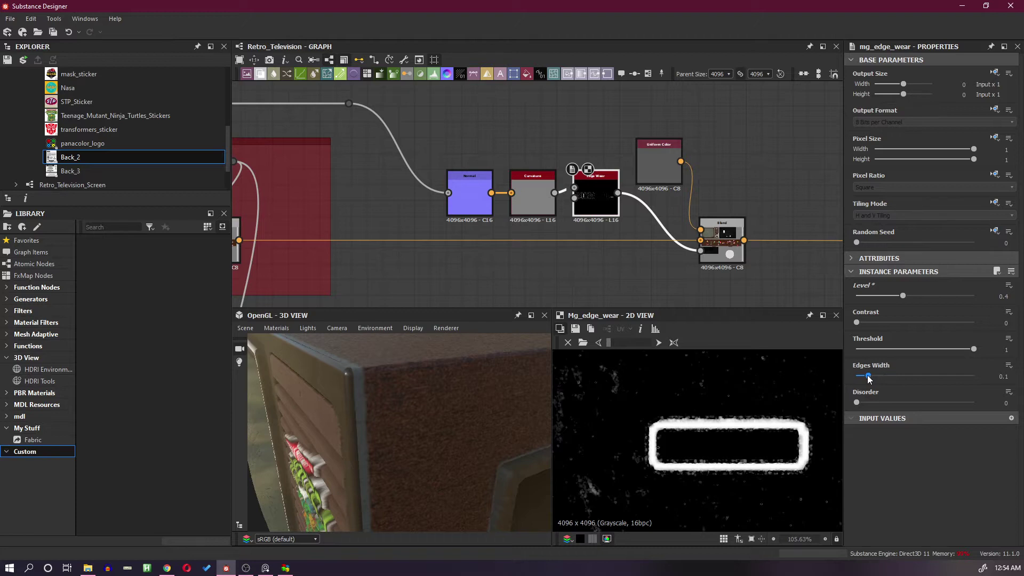
Step: Set the Edge Wear node's Edges Width to 0.07 and its Disorder to 0.14
left_click_drag(869, 377, 866, 377)
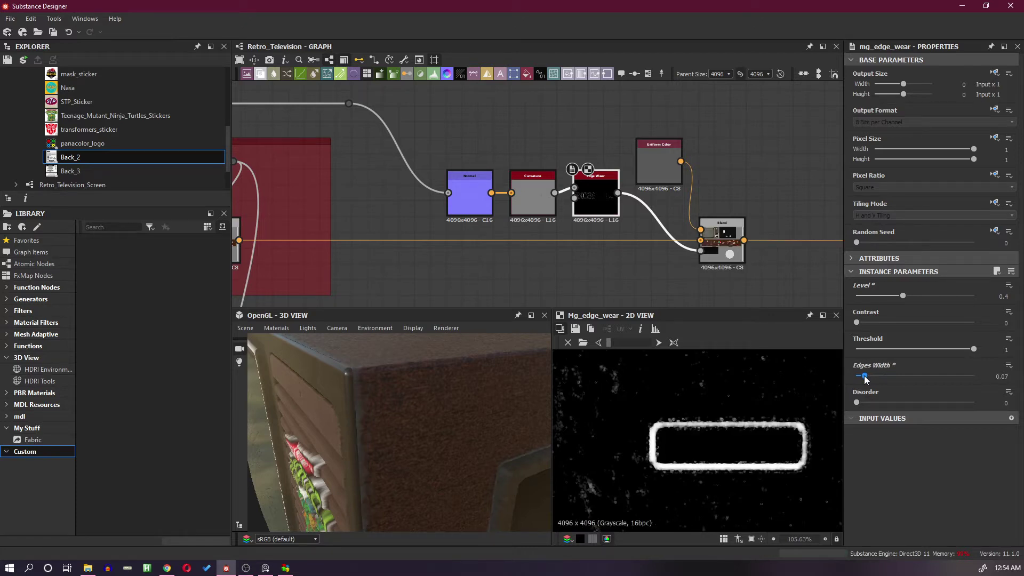
left_click_drag(495, 447, 458, 424)
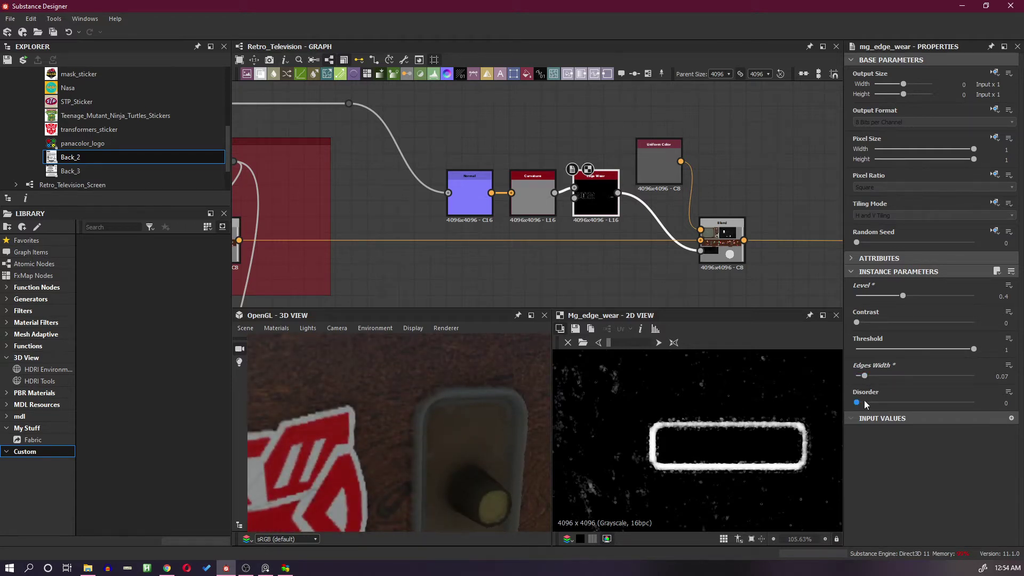
mouse_move(857, 404)
left_mouse_down()
mouse_move(891, 403)
mouse_move(872, 408)
left_mouse_up()
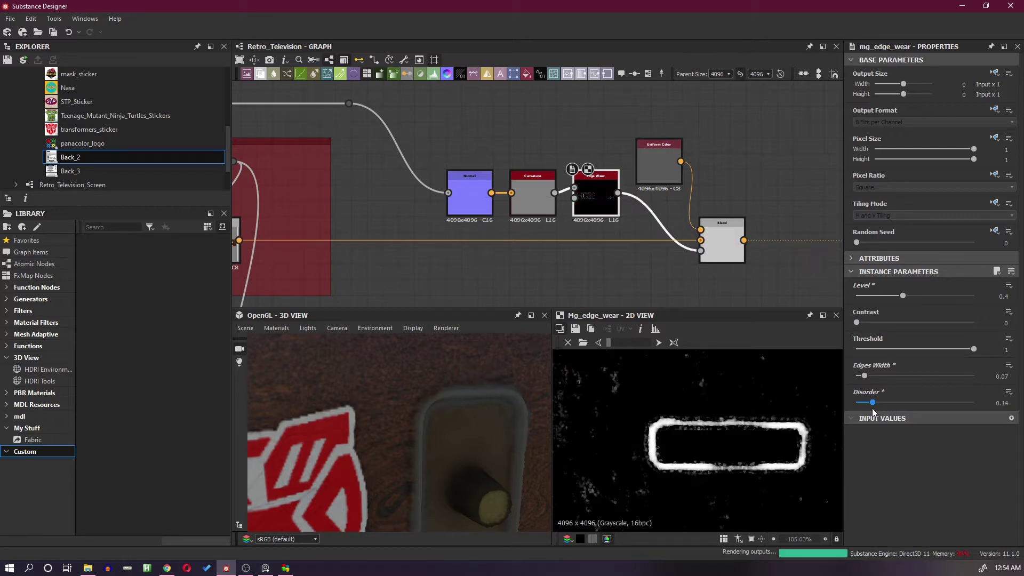
Step: Try Threshold values of 0.97, 1 and 0.9 on the Edge Wear node
mouse_move(971, 352)
left_mouse_down()
mouse_move(887, 351)
mouse_move(968, 352)
left_mouse_up()
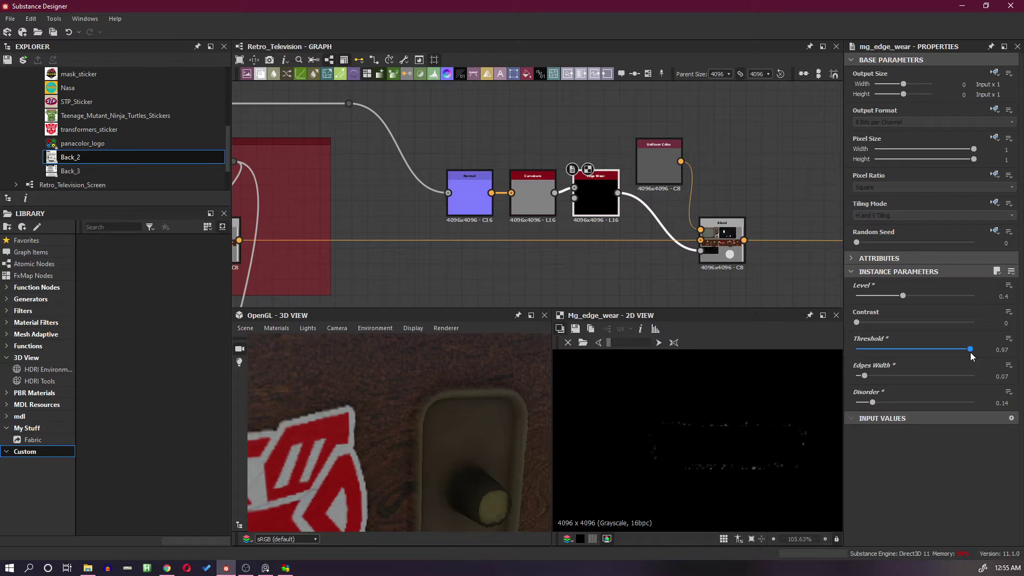
left_click_drag(970, 352, 978, 353)
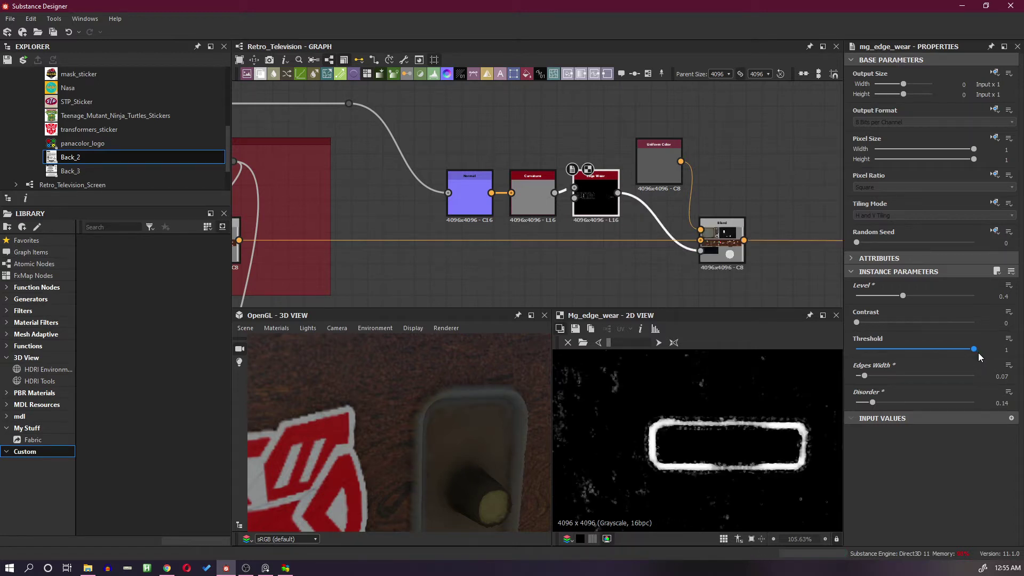
double_click(1005, 349)
type(".9")
key("Return")
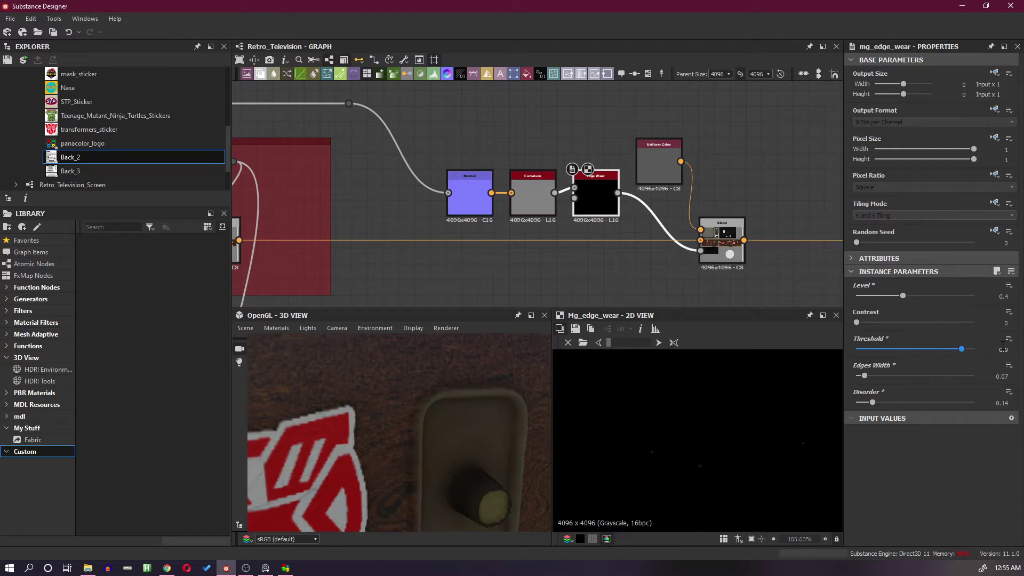
Step: Try Threshold values of 0.99, 0.999 and 0.9999 on the Edge Wear node
type(".99")
key("Return")
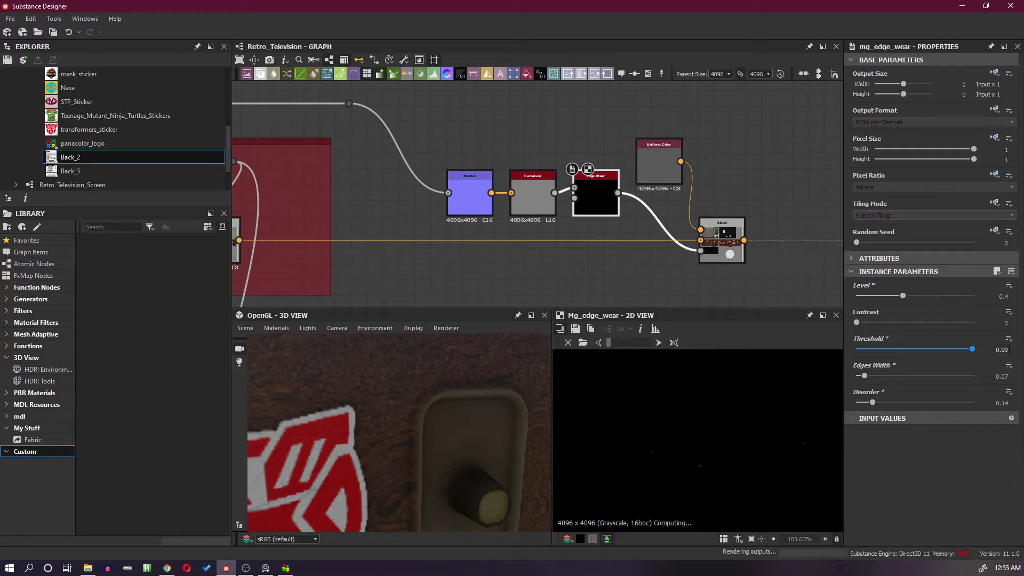
left_click(993, 350)
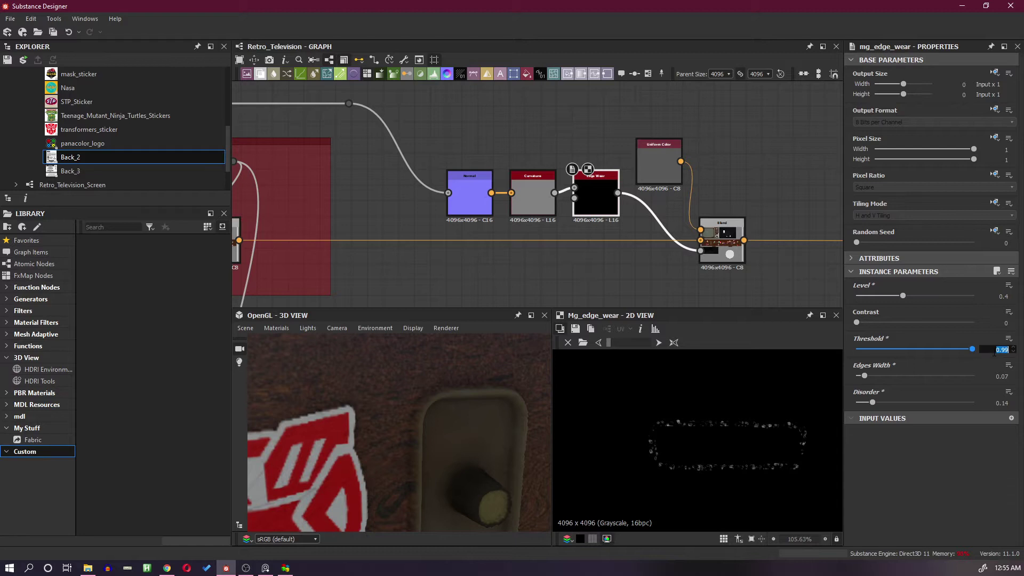
type("0.999")
key("Return")
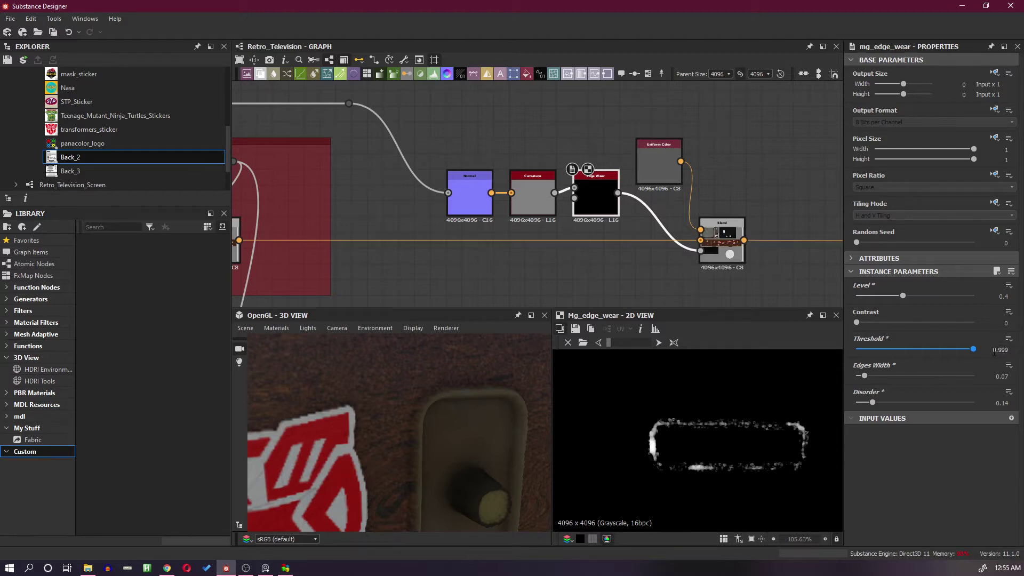
left_click(993, 350)
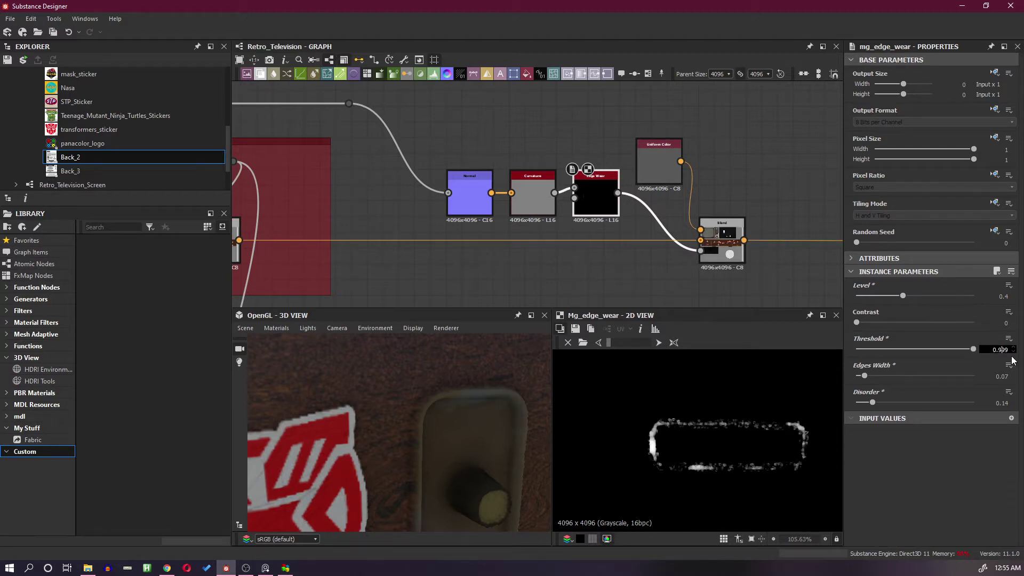
type("9")
key("Return")
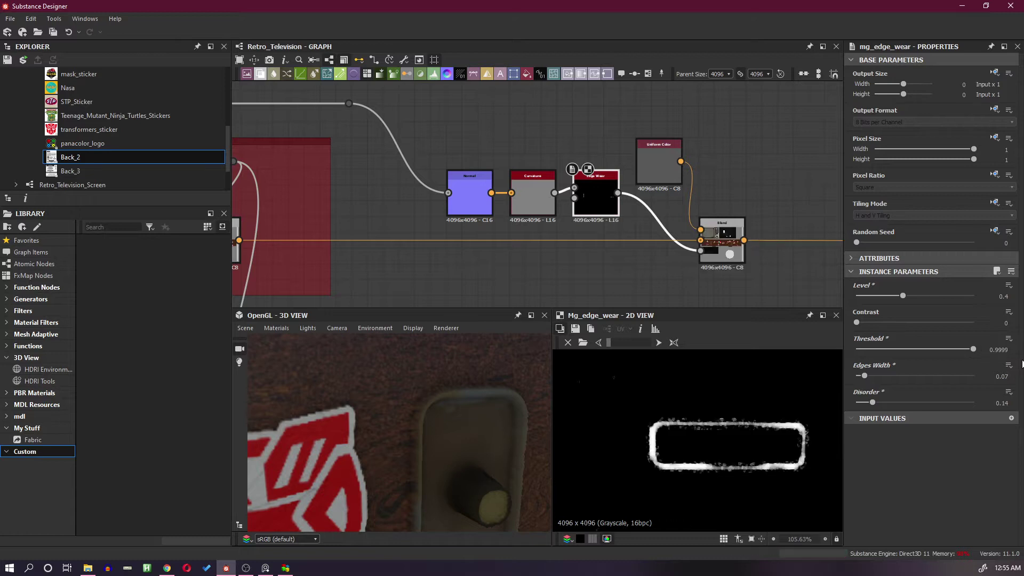
Step: Set the Edge Wear node's Threshold to 0.99999 after checking the wear on the television's 3D model
left_click(999, 350)
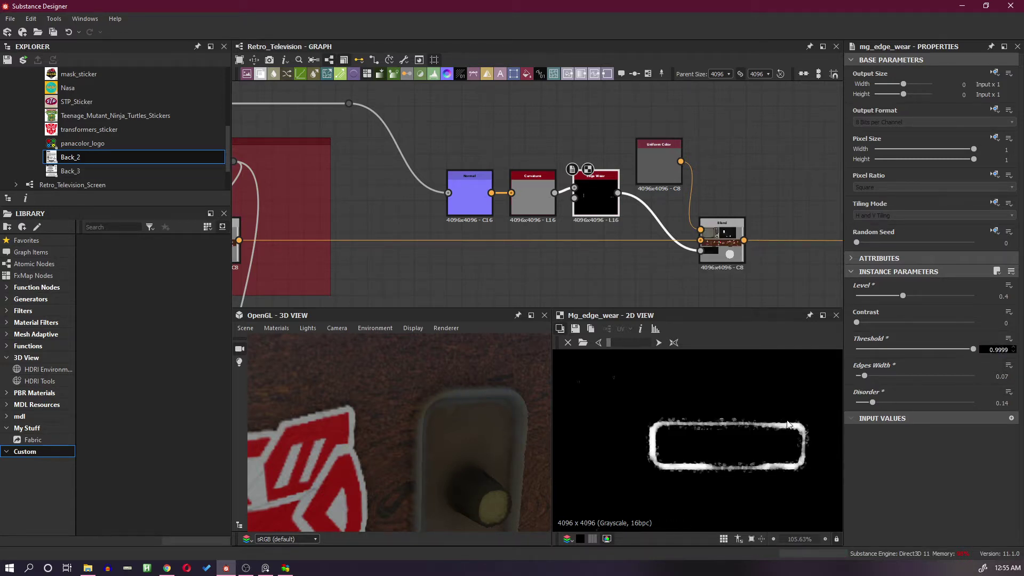
left_click_drag(480, 411, 427, 434)
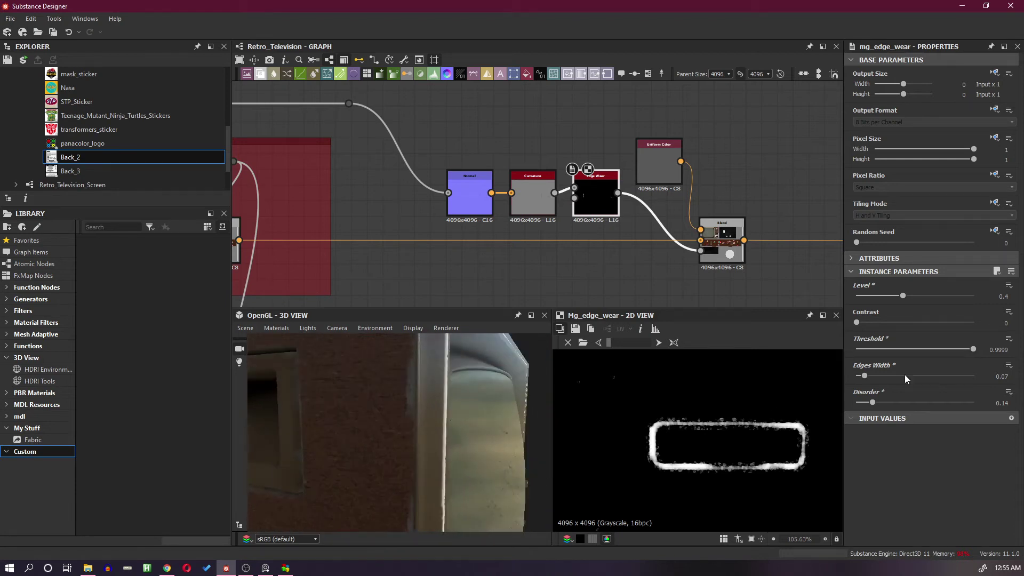
left_click(1010, 351)
key("Return")
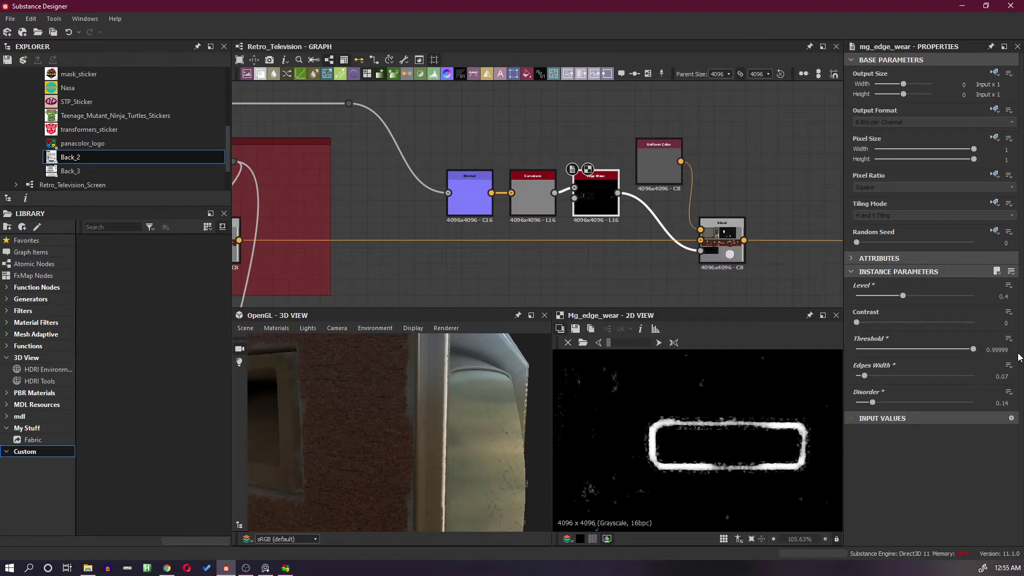
Step: Inspect the wear around the side panel's knob recess and set the Edge Wear node's Edges Width to 0.06
left_click_drag(528, 412, 487, 407)
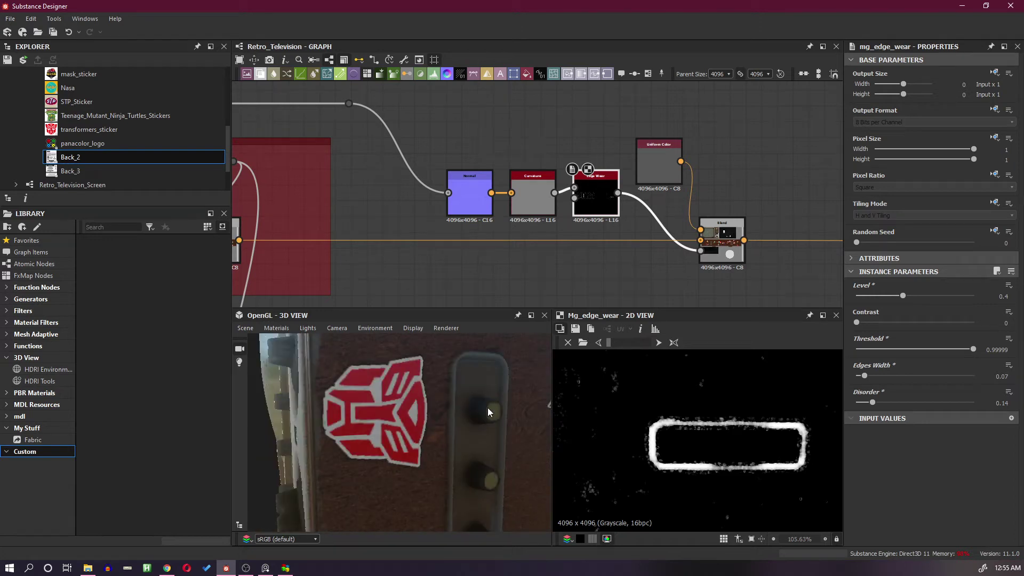
left_click(1002, 377)
key("Return")
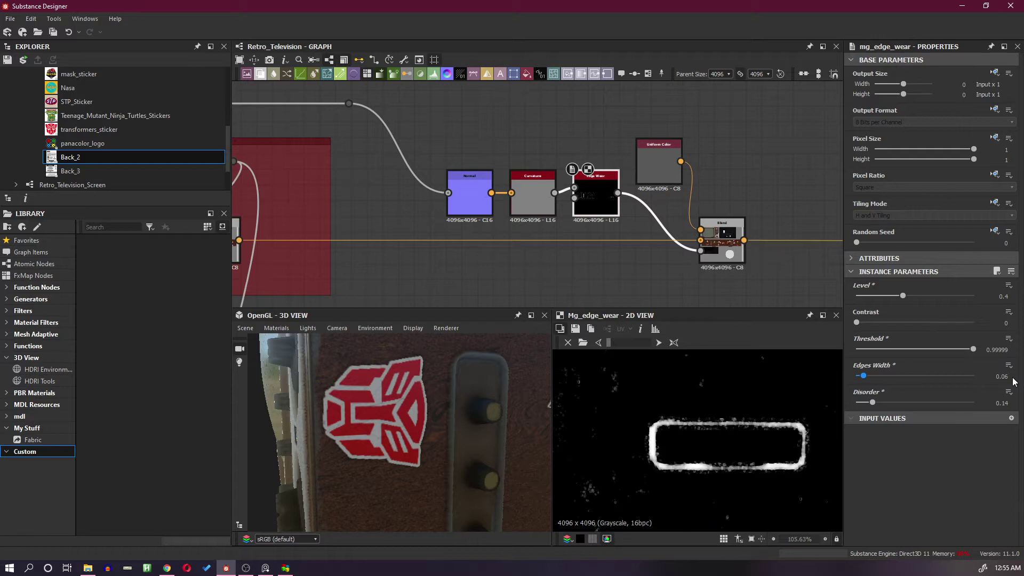
Step: Darken the Uniform Color node feeding the wear Blend to the grey #373737
left_click_drag(417, 410, 434, 376)
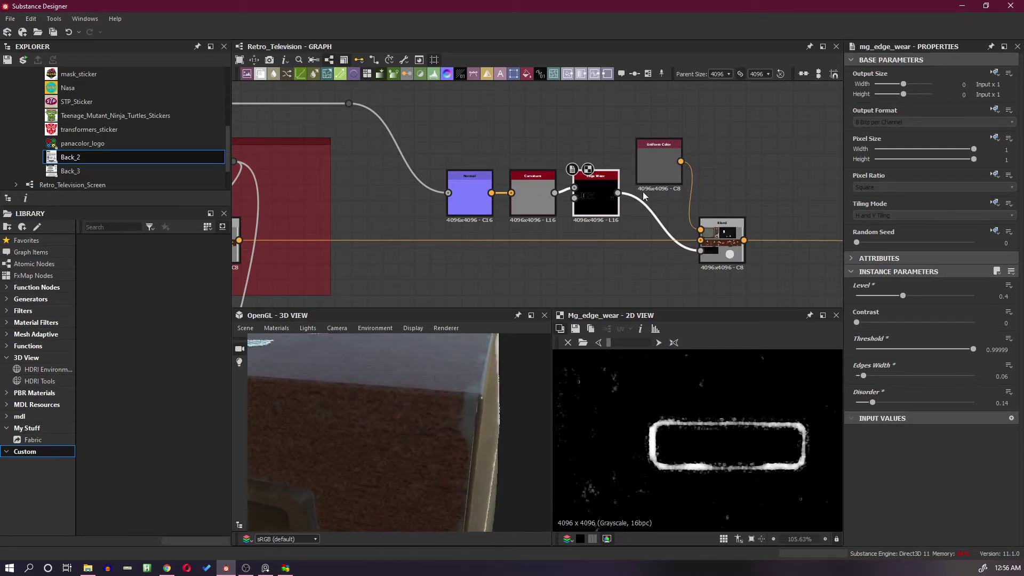
left_click(657, 166)
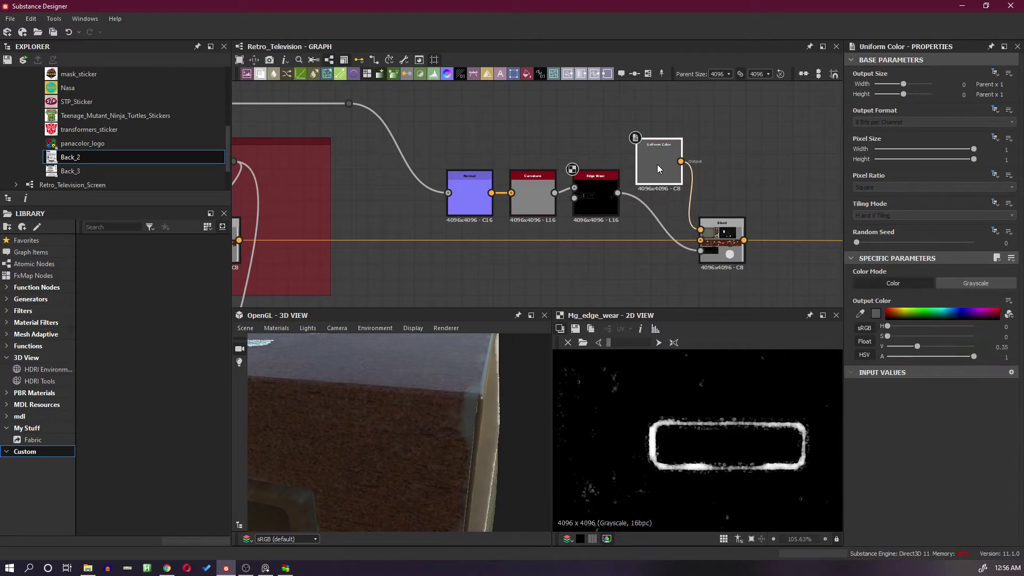
left_click(875, 315)
mouse_move(667, 304)
left_mouse_down()
mouse_move(666, 288)
mouse_move(661, 340)
mouse_move(668, 316)
left_mouse_up()
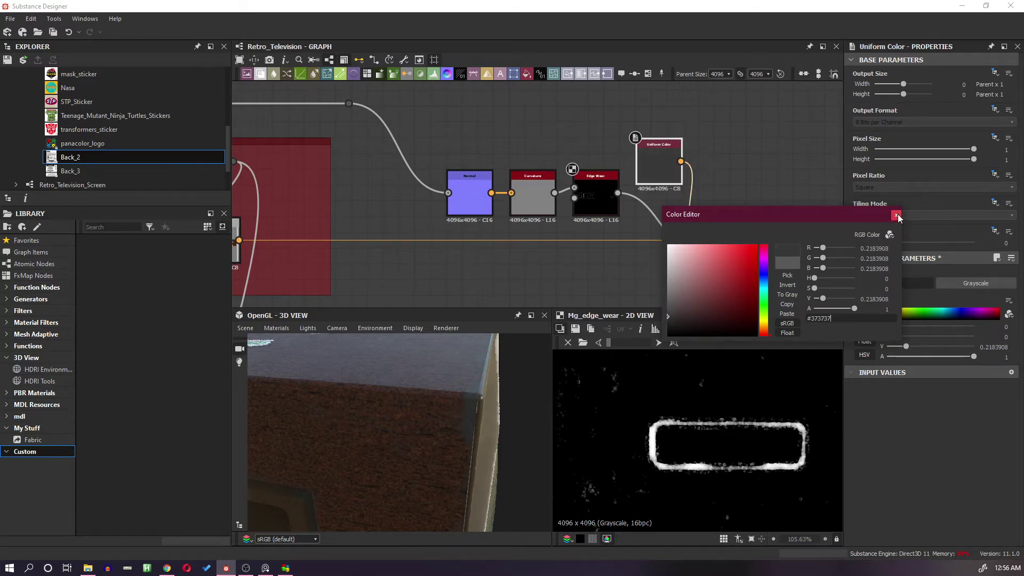
Step: Try blending modes including Subtract, Multiply, Max (Lighten), Switch, Divide, Screen and Soft Light on the wear Blend node
left_click(897, 215)
left_click(724, 244)
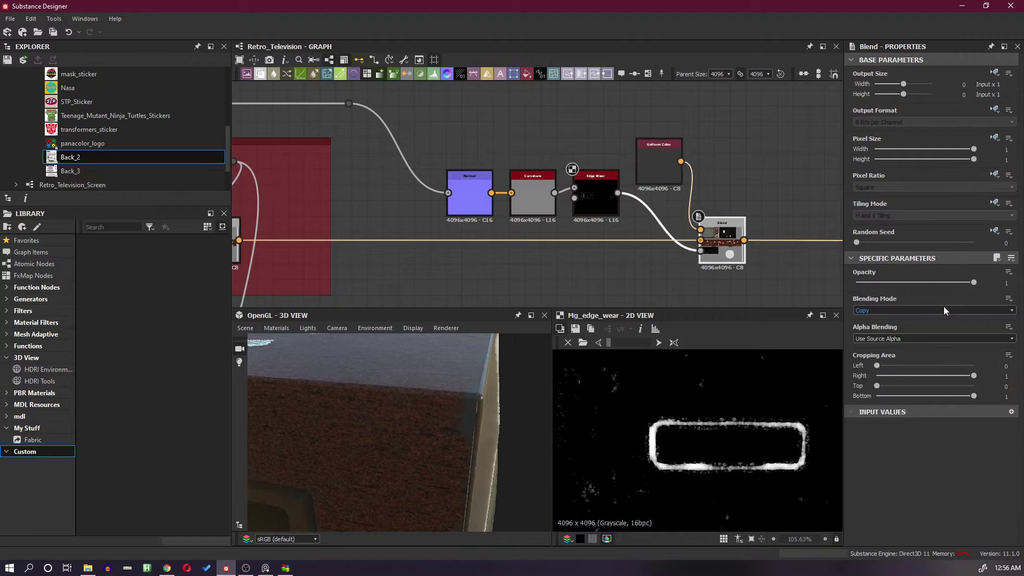
left_click(922, 311)
left_click(920, 310)
key("Down")
scroll(920, 309, "down", 1)
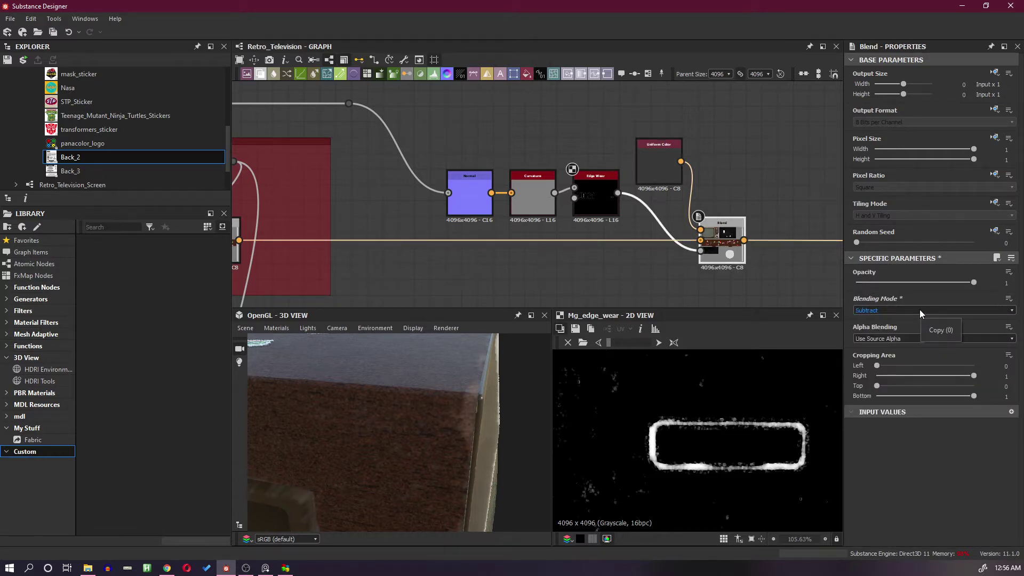
scroll(920, 309, "down", 1)
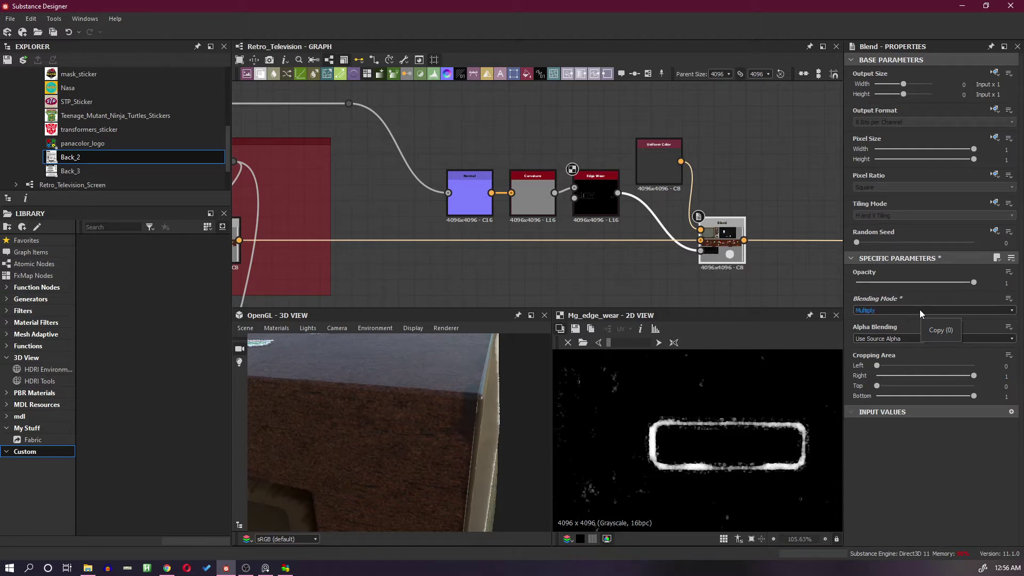
scroll(920, 309, "down", 1)
scroll(919, 309, "down", 1)
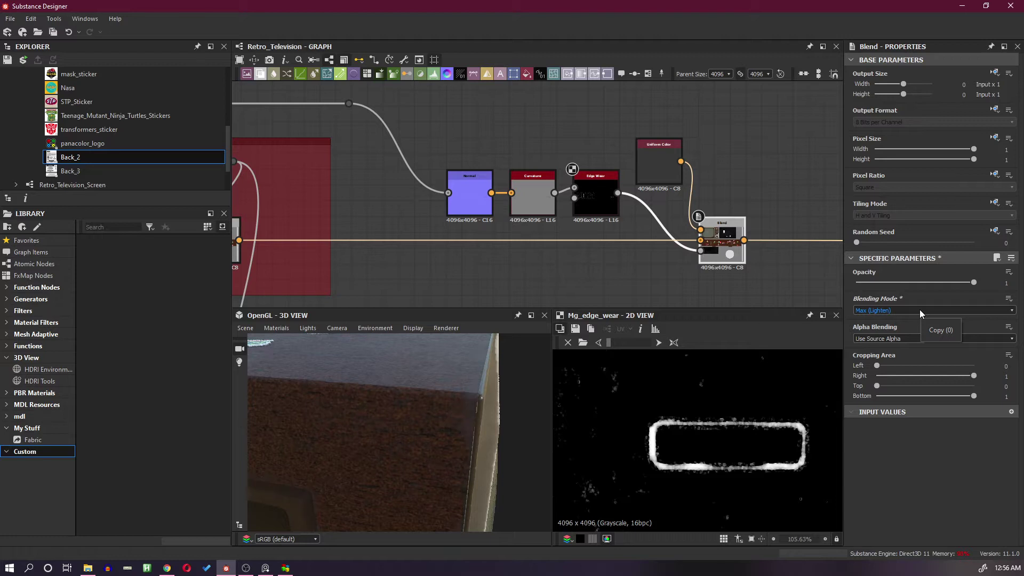
scroll(919, 309, "down", 1)
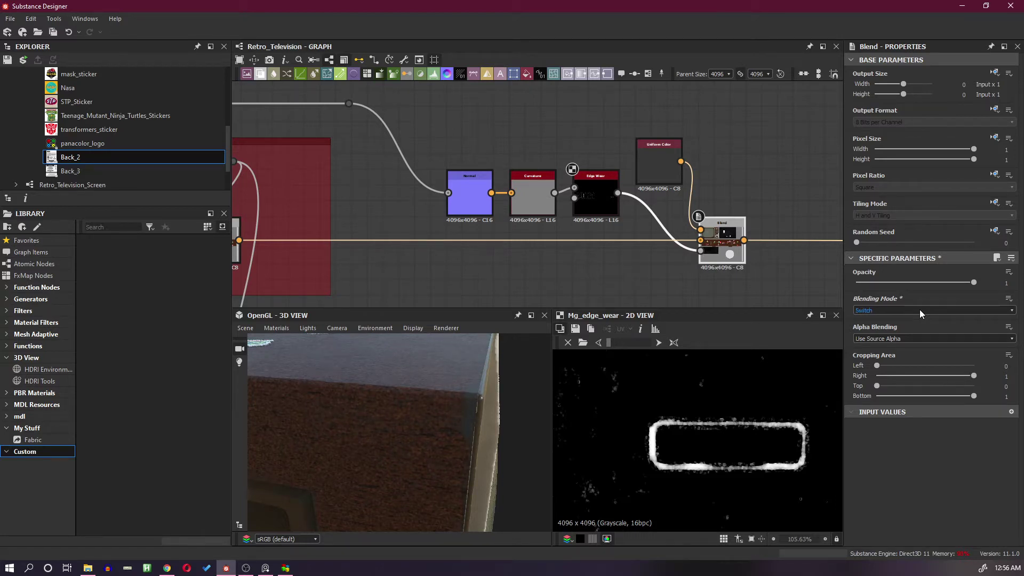
scroll(920, 309, "down", 1)
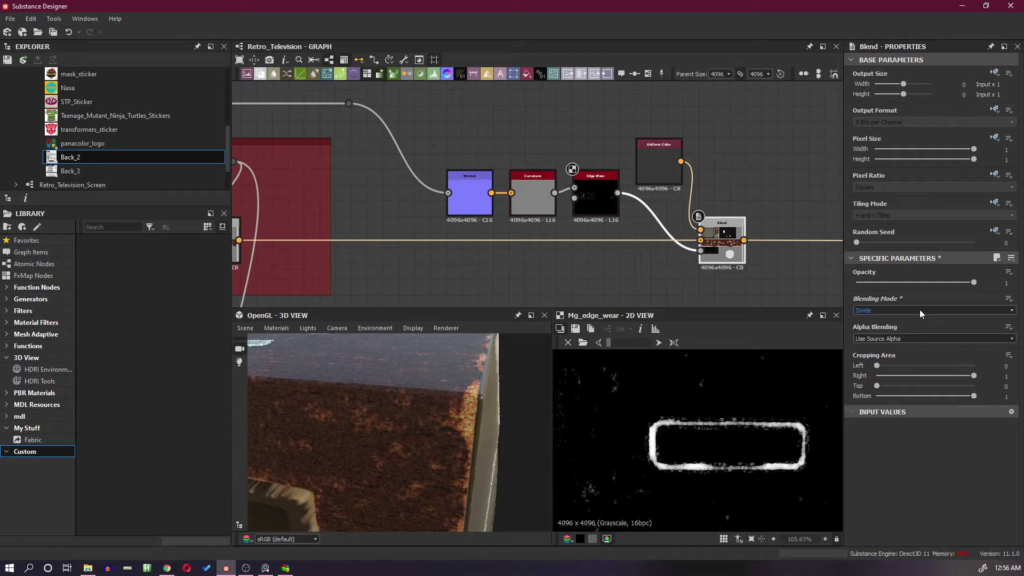
scroll(920, 310, "down", 2)
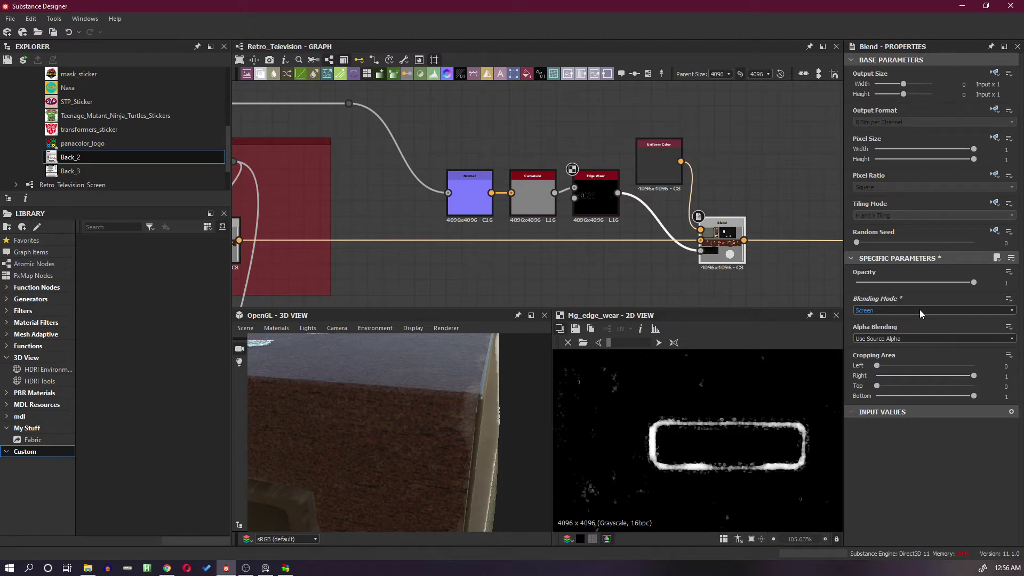
scroll(920, 309, "down", 1)
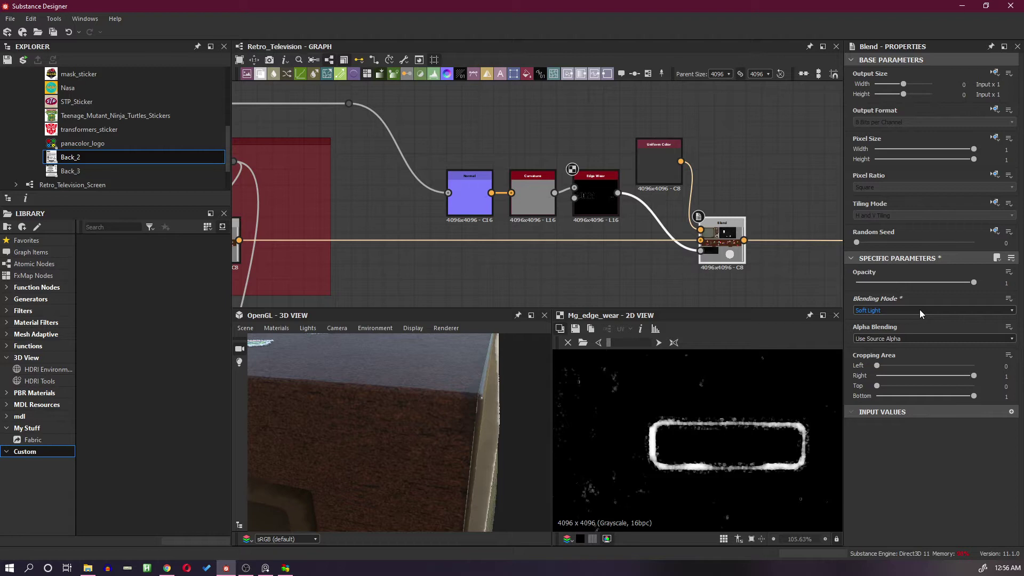
Step: Go back through Overlay, Switch, Min (Darken) and Add Sub and return the wear Blend's blending mode to Copy
scroll(919, 309, "up", 1)
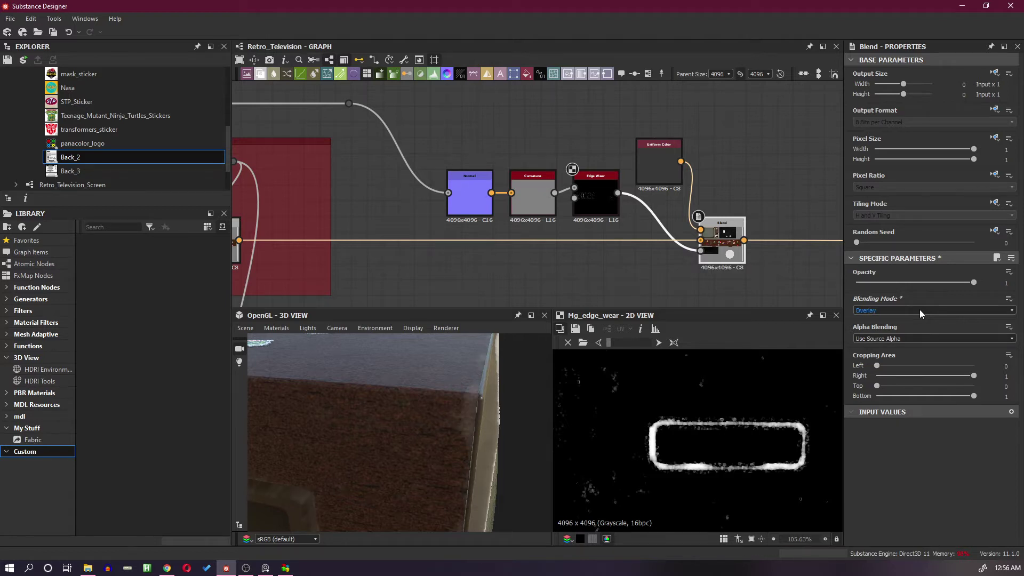
scroll(919, 310, "up", 2)
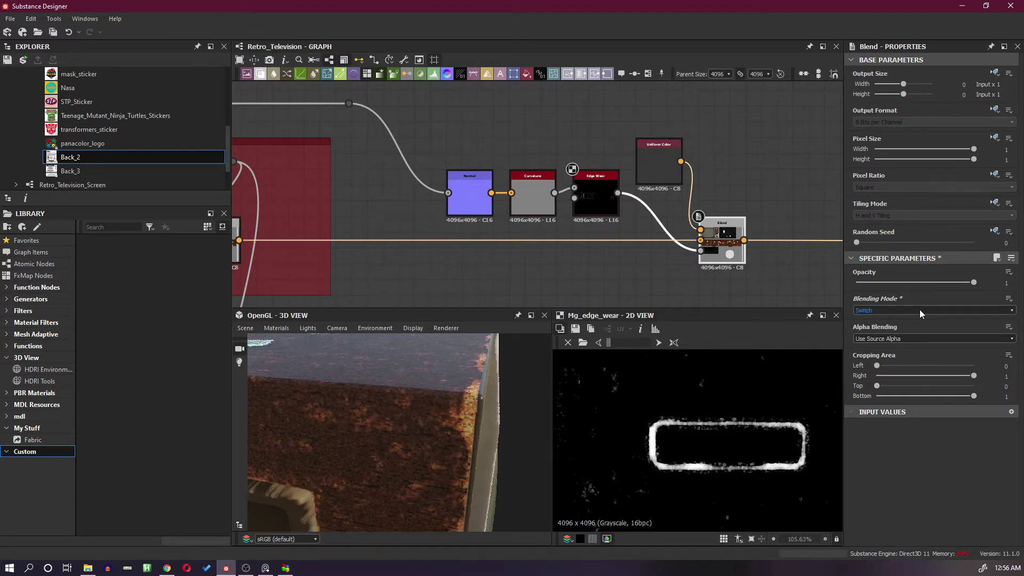
scroll(919, 309, "up", 1)
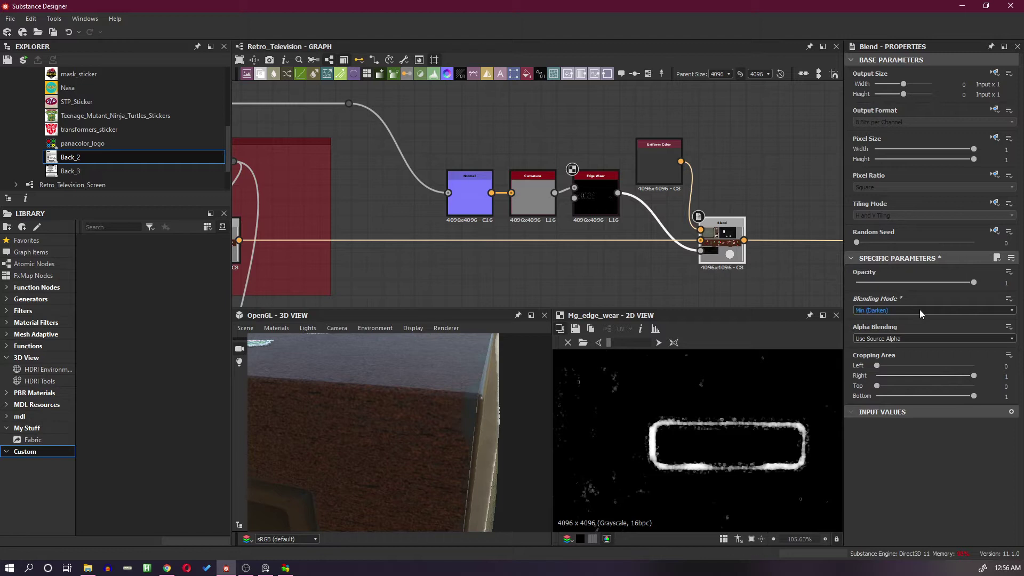
scroll(920, 309, "up", 1)
scroll(919, 309, "up", 1)
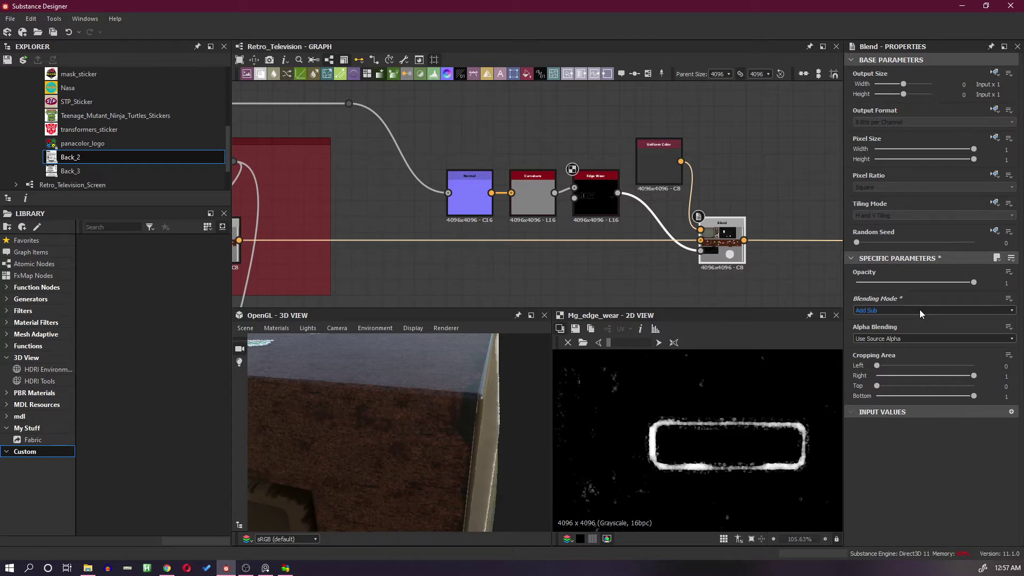
scroll(919, 309, "up", 1)
scroll(920, 310, "up", 1)
scroll(920, 309, "up", 2)
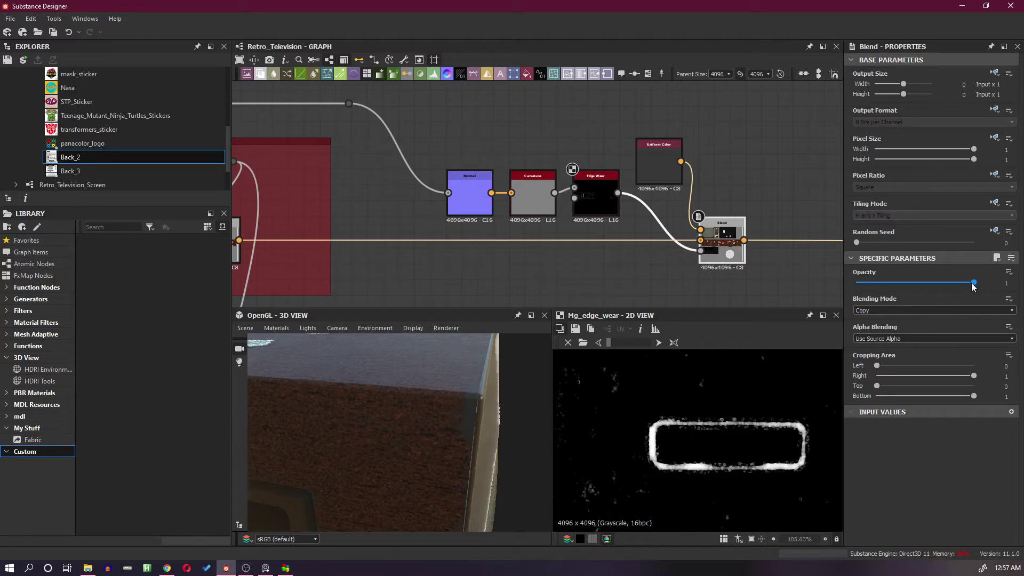
Step: Set the wear Blend node's Opacity to 0.75 and check the wear around the side panel's recess in 3D
left_click_drag(972, 285, 944, 285)
left_click_drag(527, 438, 398, 357)
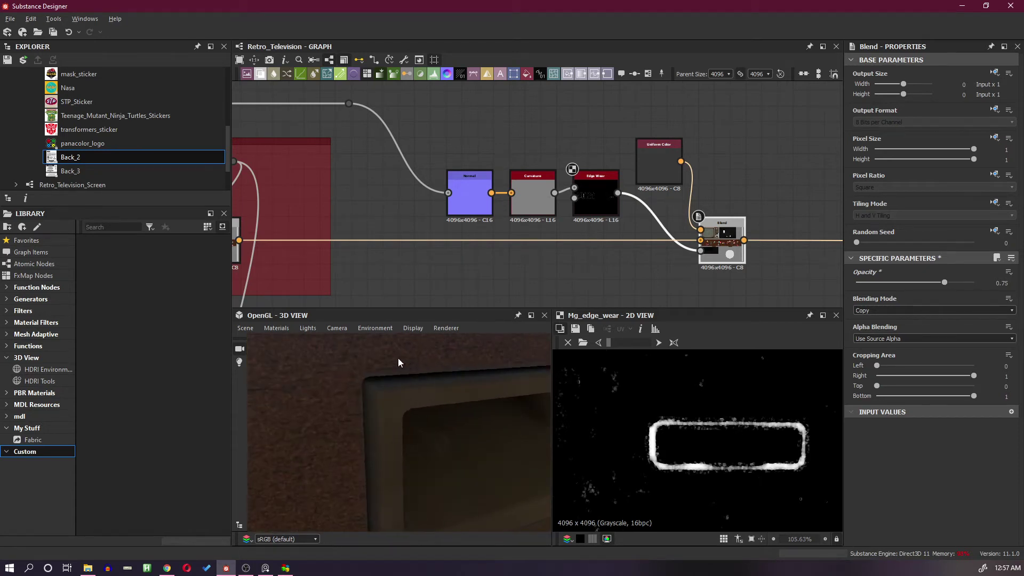
Step: Change the wear's Uniform Color to the muted brown #403a30 and check it around the side knobs, stickers and panel edge
left_click(651, 168)
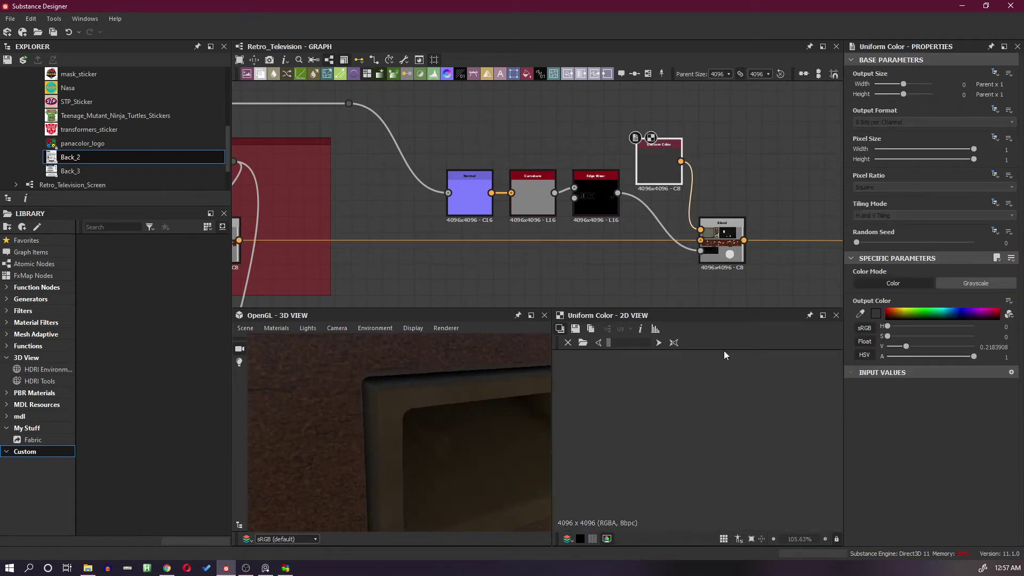
left_click_drag(421, 432, 428, 390)
left_click(876, 314)
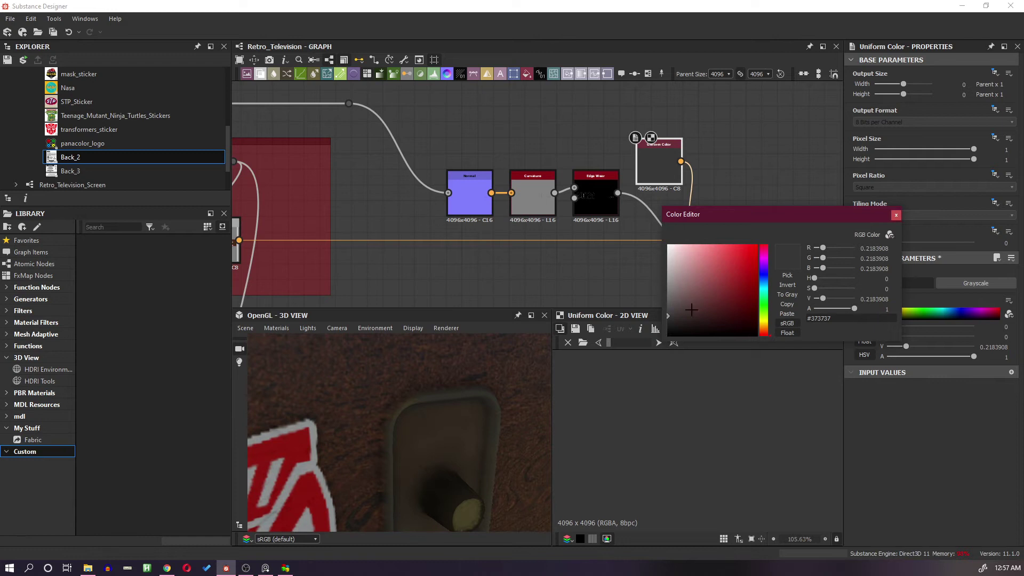
left_click(767, 326)
left_click(714, 310)
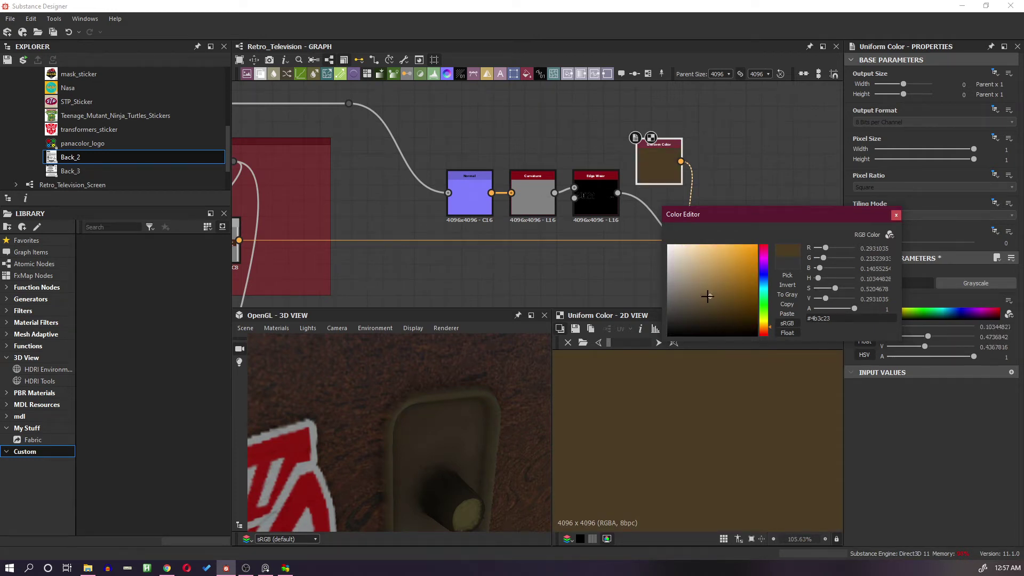
mouse_move(707, 295)
left_mouse_down()
mouse_move(690, 297)
mouse_move(689, 313)
left_mouse_up()
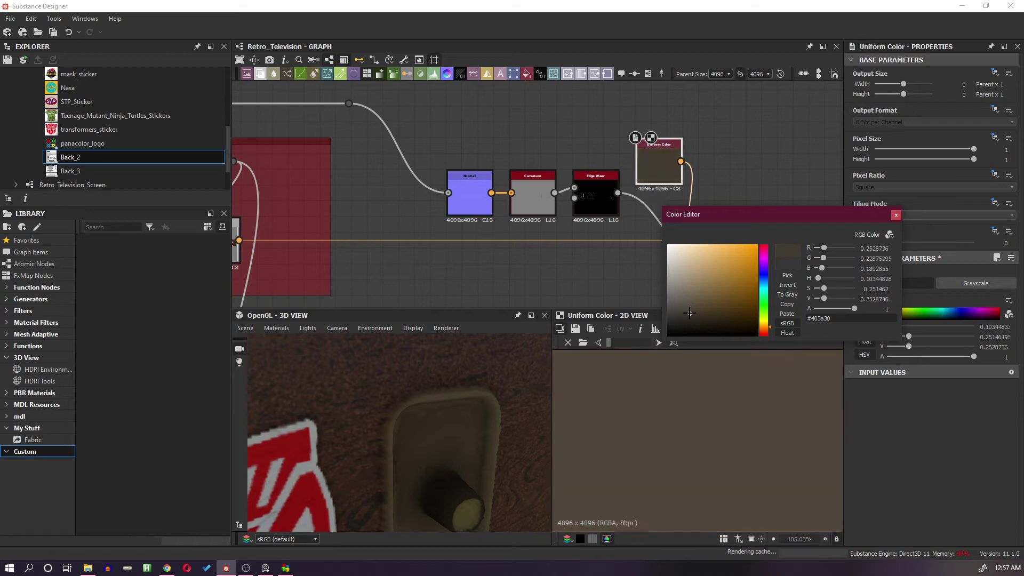
scroll(441, 391, "down", 5)
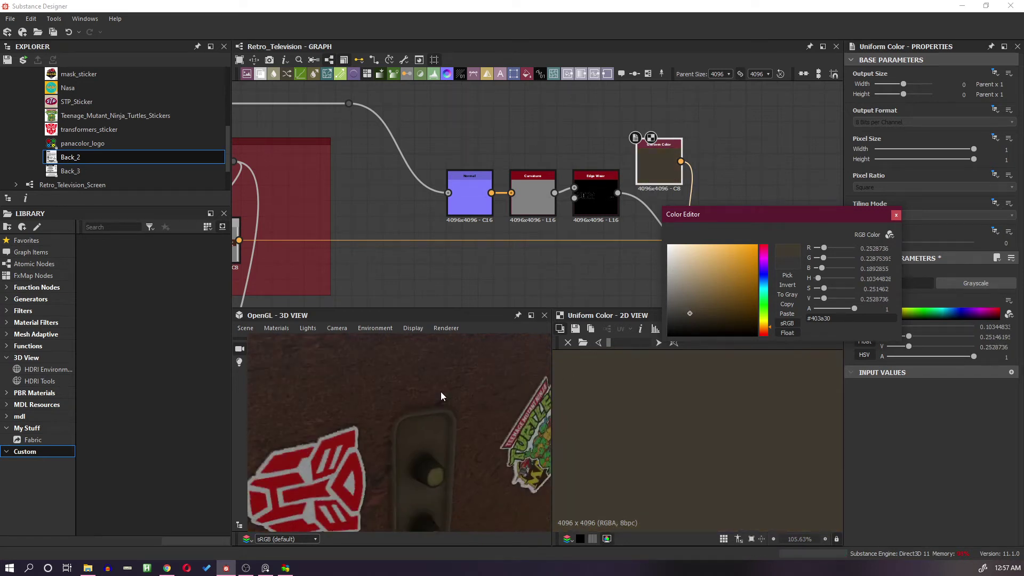
left_click_drag(441, 395, 326, 434)
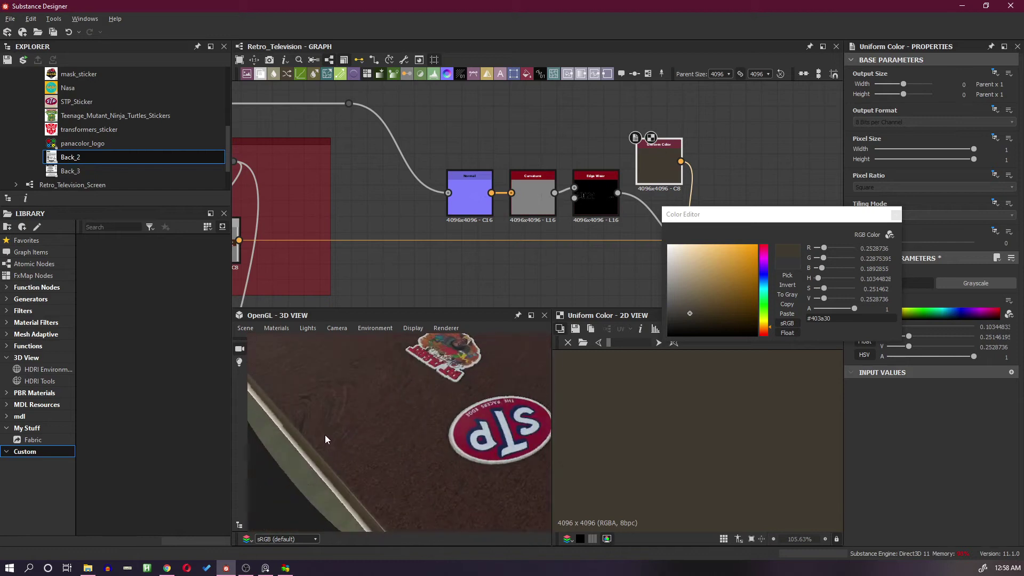
left_click(896, 216)
Step: Check the Edge Wear mask against the television model and darken the wear's Uniform Color to the brown #2f2920
double_click(596, 198)
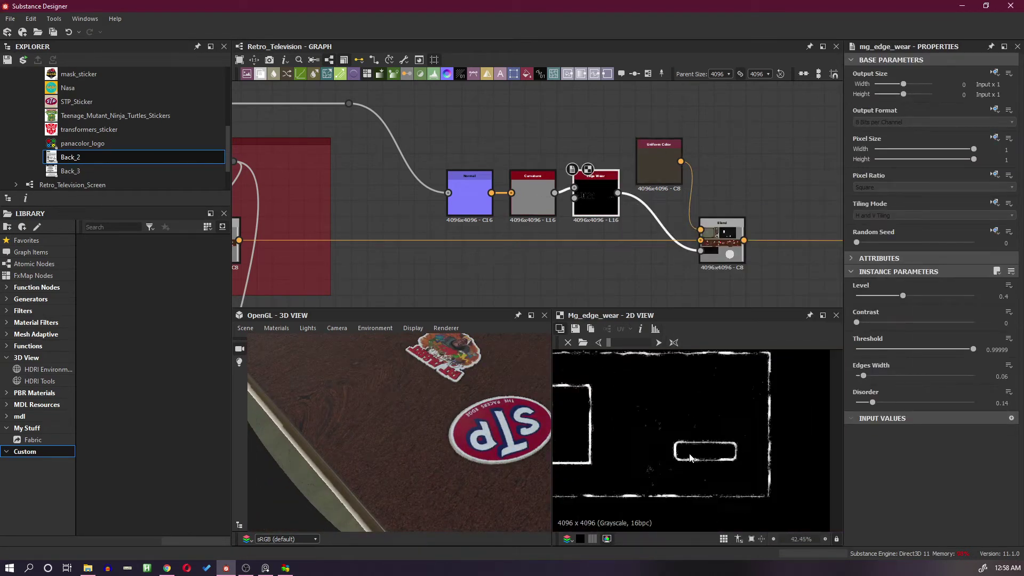
scroll(690, 457, "down", 3)
left_click_drag(431, 476, 249, 430)
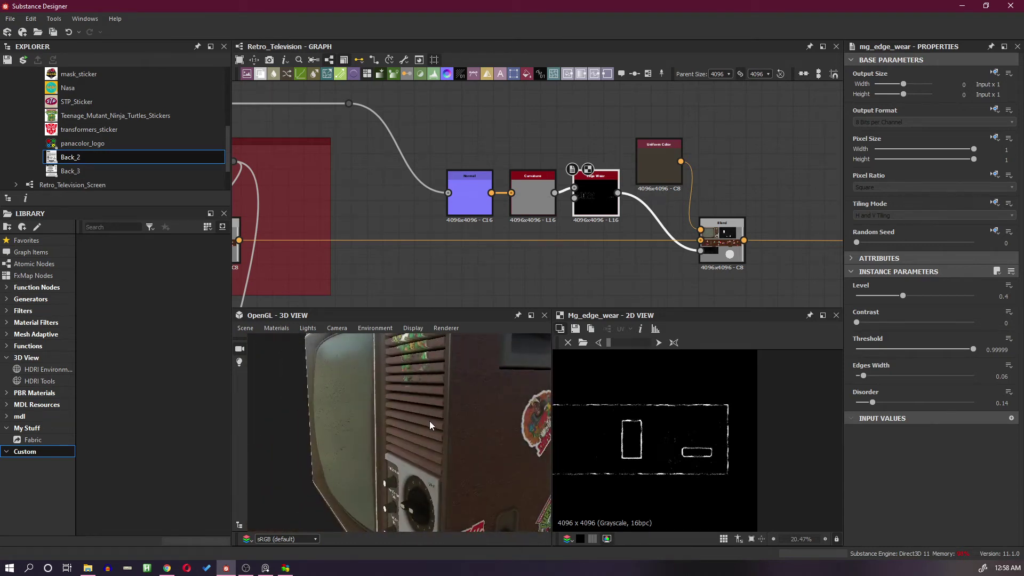
left_click(659, 163)
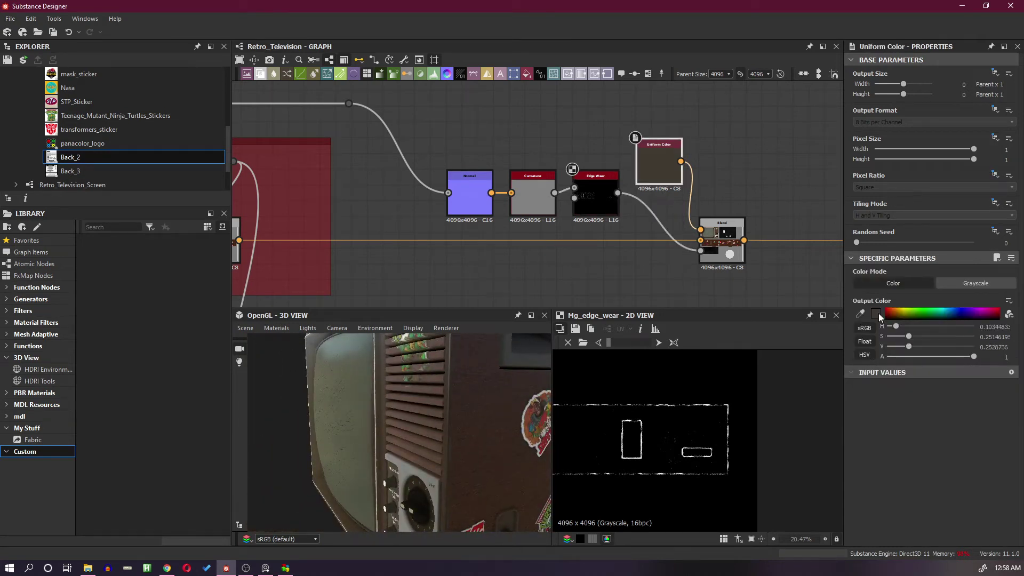
left_click(879, 312)
left_click(695, 318)
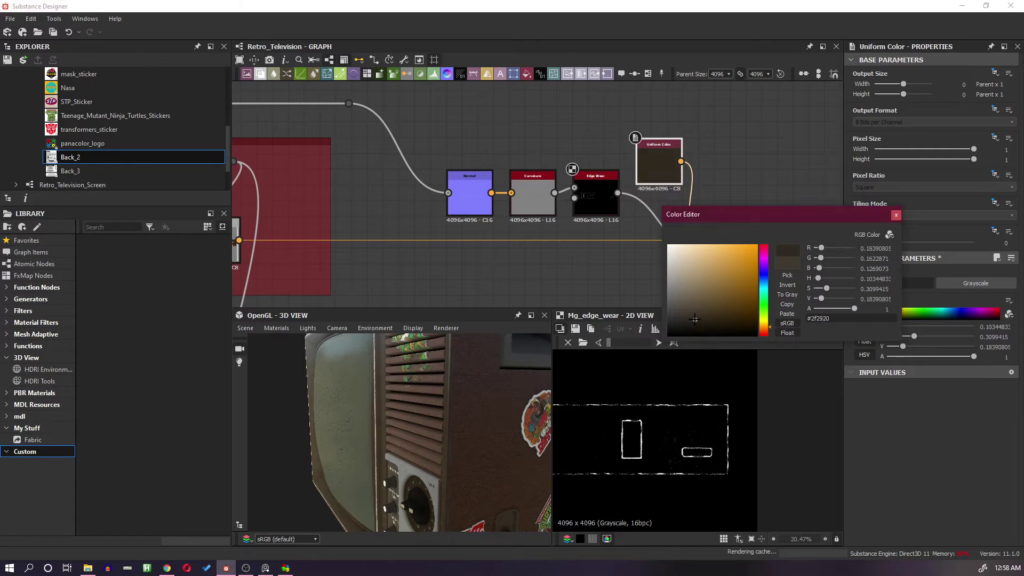
left_click_drag(489, 450, 464, 461)
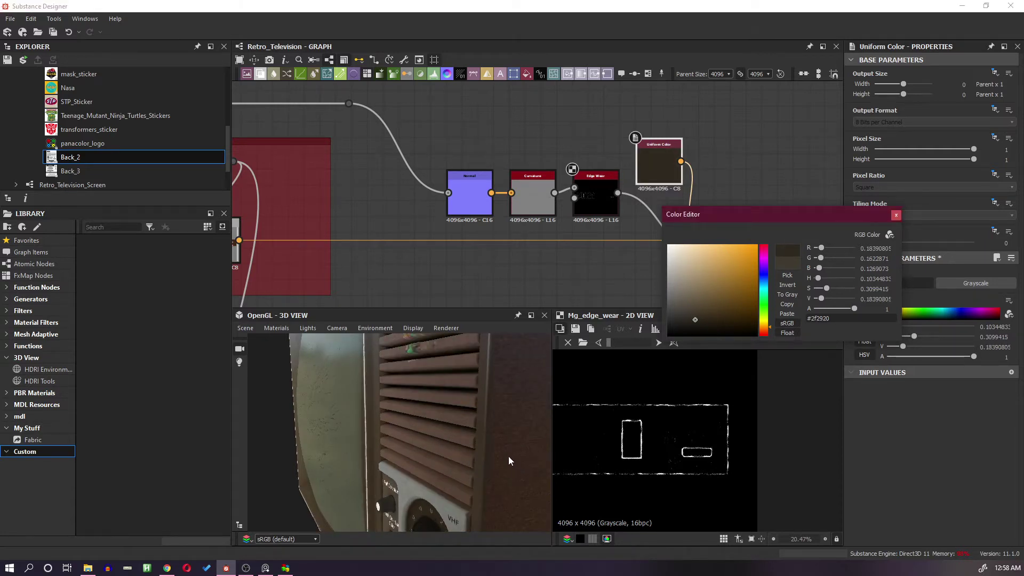
left_click(894, 217)
Step: Review the whole television model and trace the graph back to the Antenna frame to examine its opacity mask nodes
left_click_drag(513, 396, 474, 399)
scroll(473, 399, "down", 5)
left_click_drag(401, 441, 504, 449)
scroll(634, 229, "down", 5)
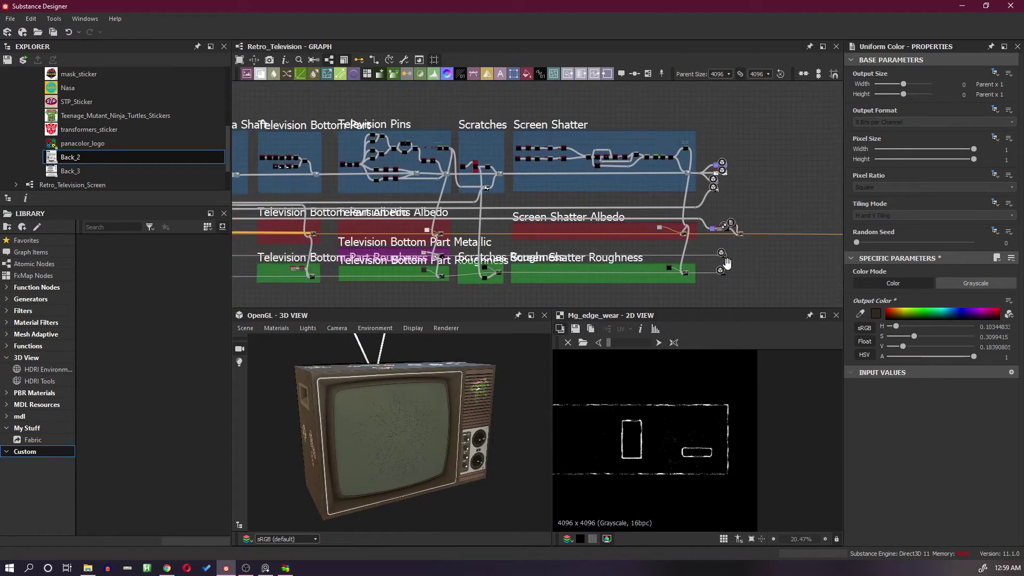
middle_click_drag(728, 263, 838, 262)
middle_click_drag(564, 238, 840, 231)
middle_click_drag(377, 224, 653, 224)
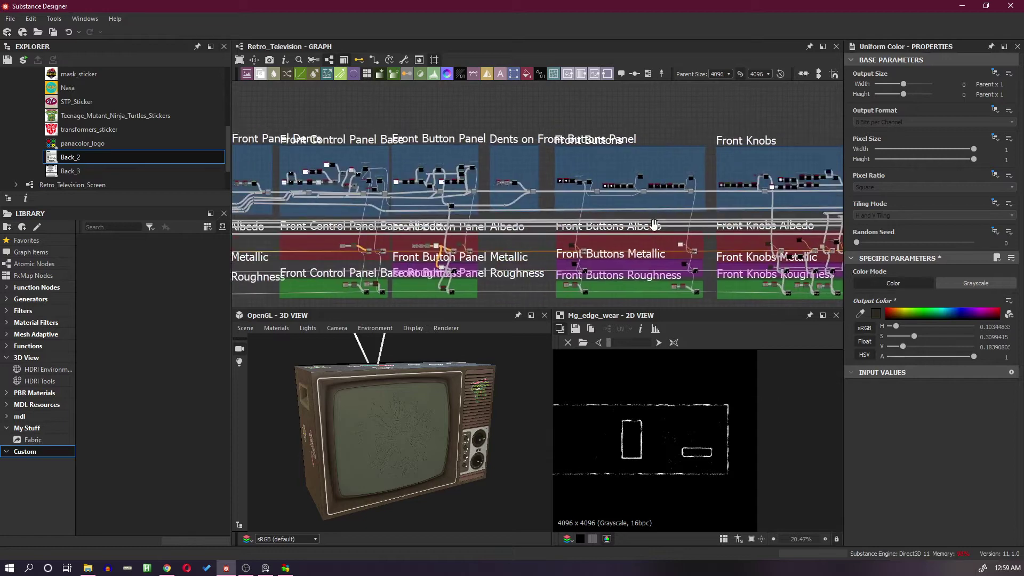
scroll(654, 222, "left", 15)
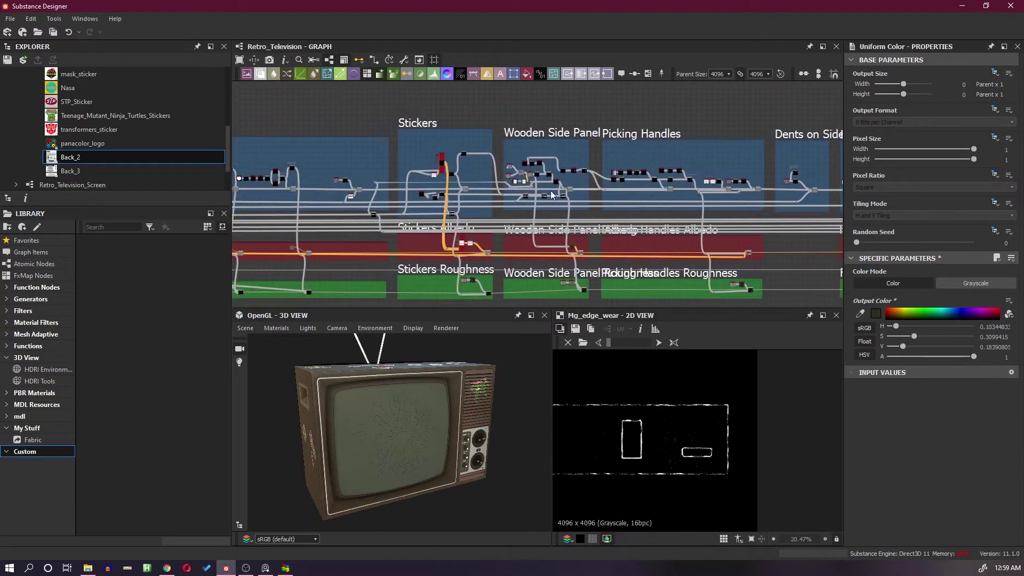
scroll(552, 194, "left", 15)
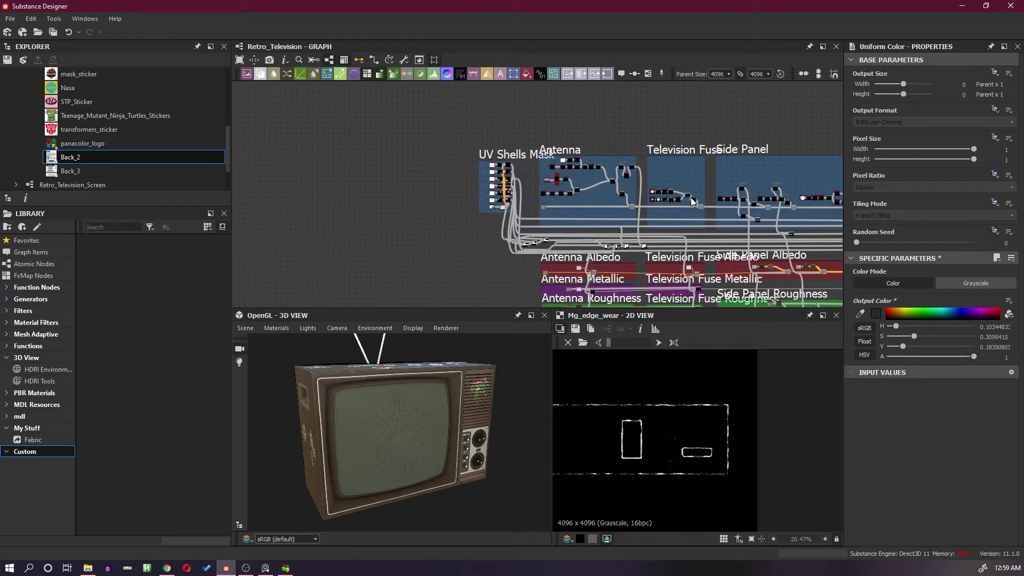
scroll(692, 201, "up", 6)
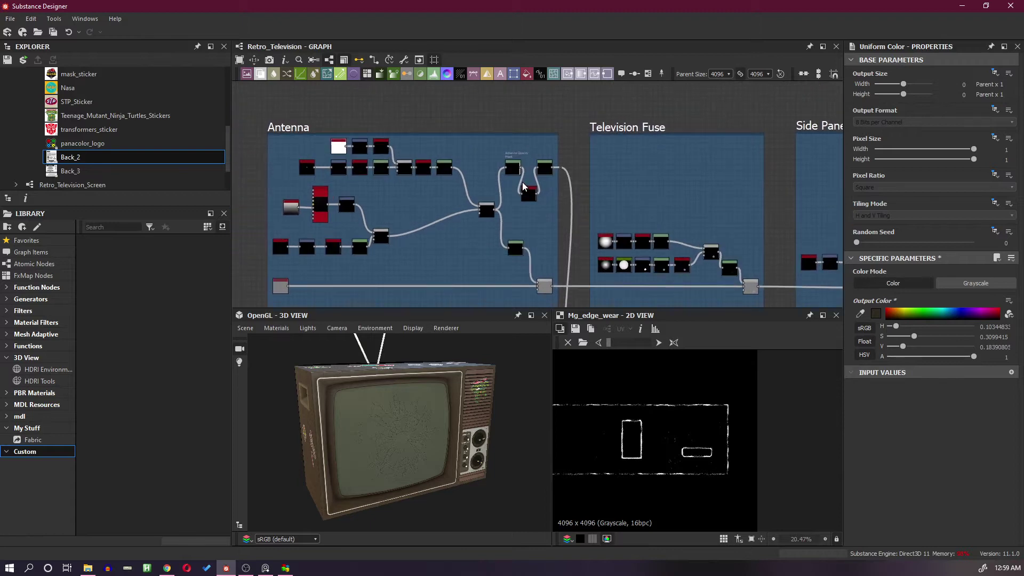
scroll(523, 182, "up", 1)
middle_click_drag(462, 191, 539, 207)
scroll(559, 163, "up", 3)
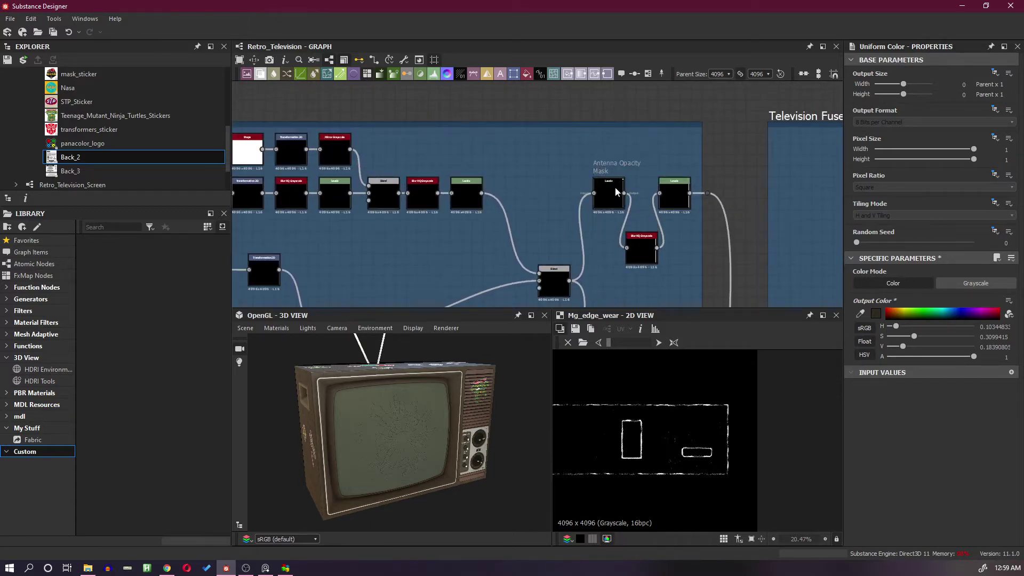
Step: Trace the graph from the Antenna frame through Side Panel and Stickers to examine the Wooden Side Panel mask nodes
scroll(665, 220, "down", 4)
middle_click_drag(724, 224, 425, 187)
middle_click_drag(688, 205, 407, 184)
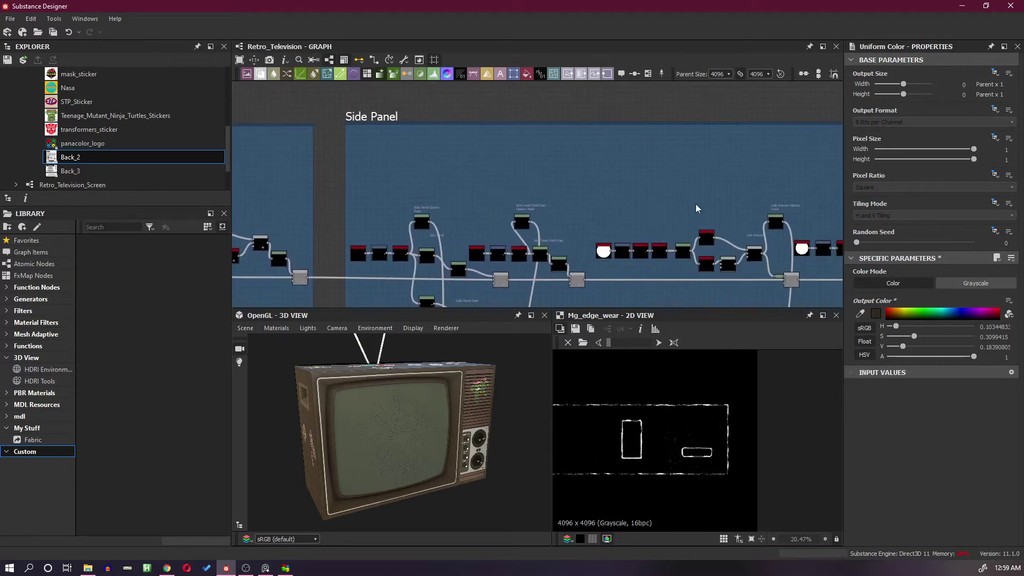
middle_click_drag(793, 221, 484, 177)
scroll(485, 181, "down", 5)
scroll(533, 176, "right", 8)
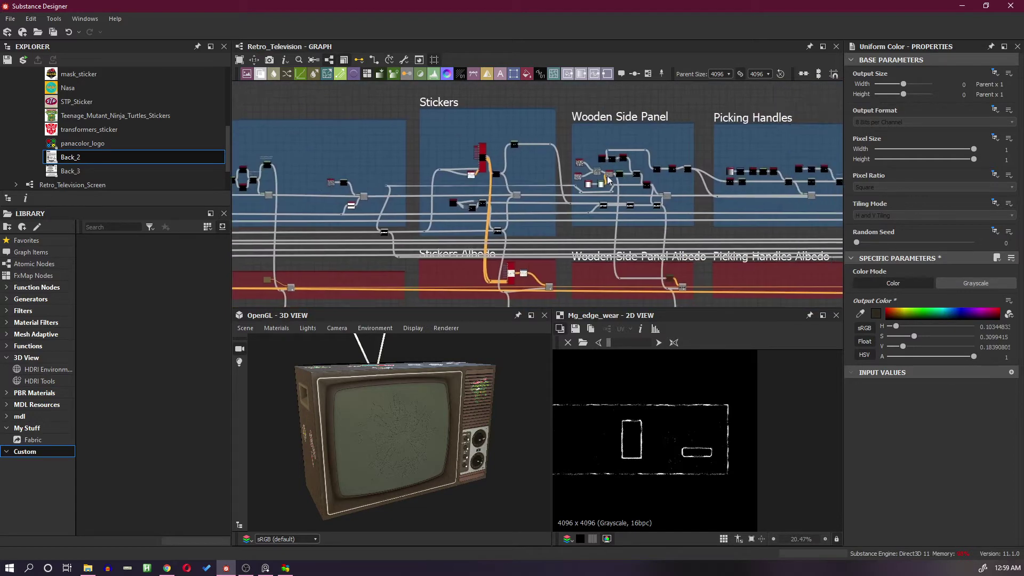
scroll(596, 170, "up", 3)
scroll(560, 166, "right", 3)
scroll(527, 162, "up", 4)
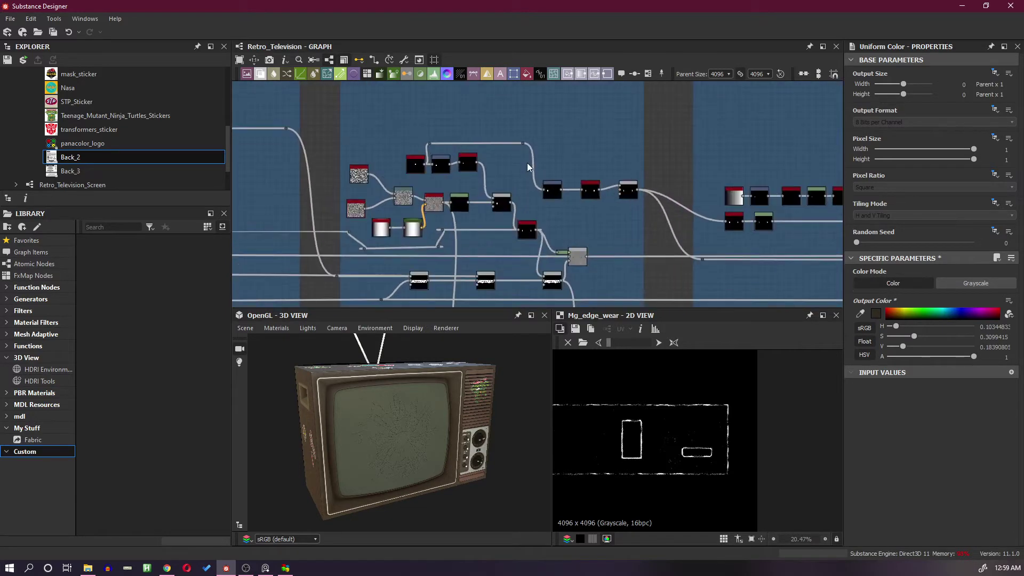
scroll(545, 174, "down", 1)
scroll(555, 176, "down", 1)
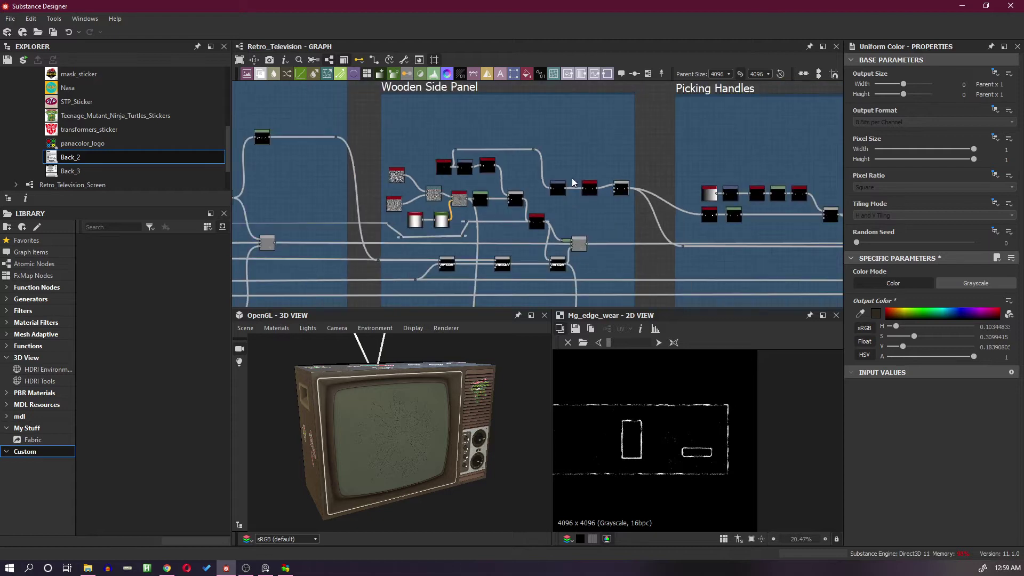
Step: Locate the Handles Opacity Mask Blend in the Picking Handles frame and preview its mask in 2D
middle_click_drag(731, 200, 474, 200)
middle_click_drag(512, 158, 357, 150)
middle_click_drag(677, 196, 700, 193)
scroll(700, 194, "up", 2)
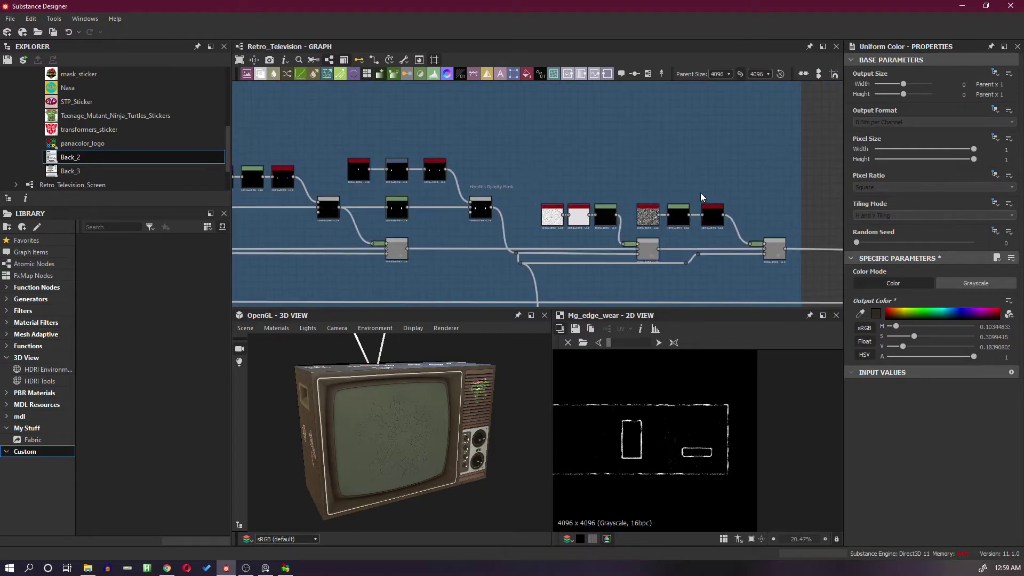
double_click(465, 201)
scroll(520, 207, "up", 2)
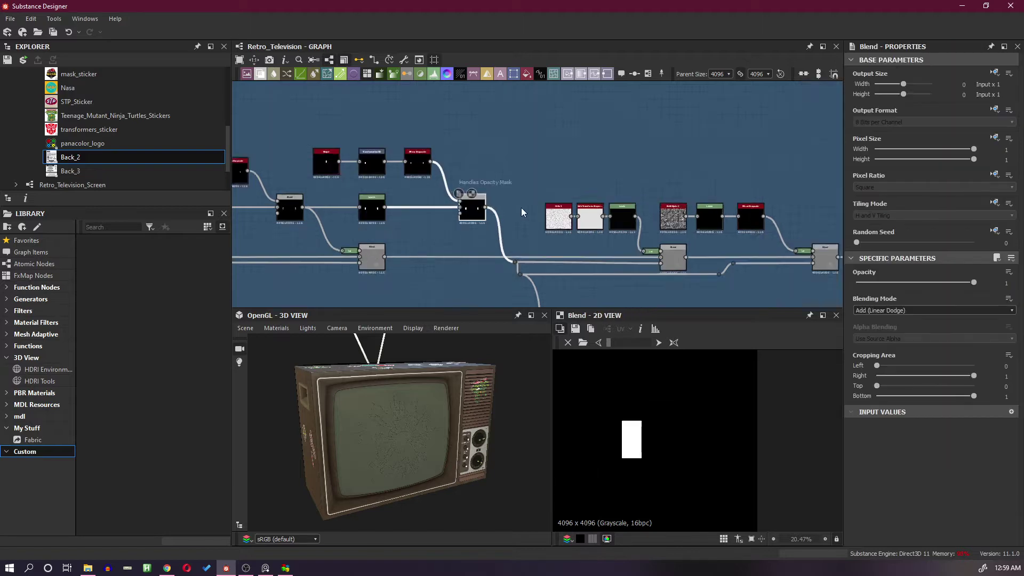
Step: Pull a link from the Handles Opacity Mask Blend's output and place a dot node above the Picking Handles frame
left_click(469, 207)
scroll(526, 160, "down", 2)
middle_click_drag(527, 229, 515, 115)
scroll(515, 224, "down", 1)
scroll(517, 122, "down", 1)
middle_click_drag(525, 159, 560, 131)
scroll(528, 134, "down", 7)
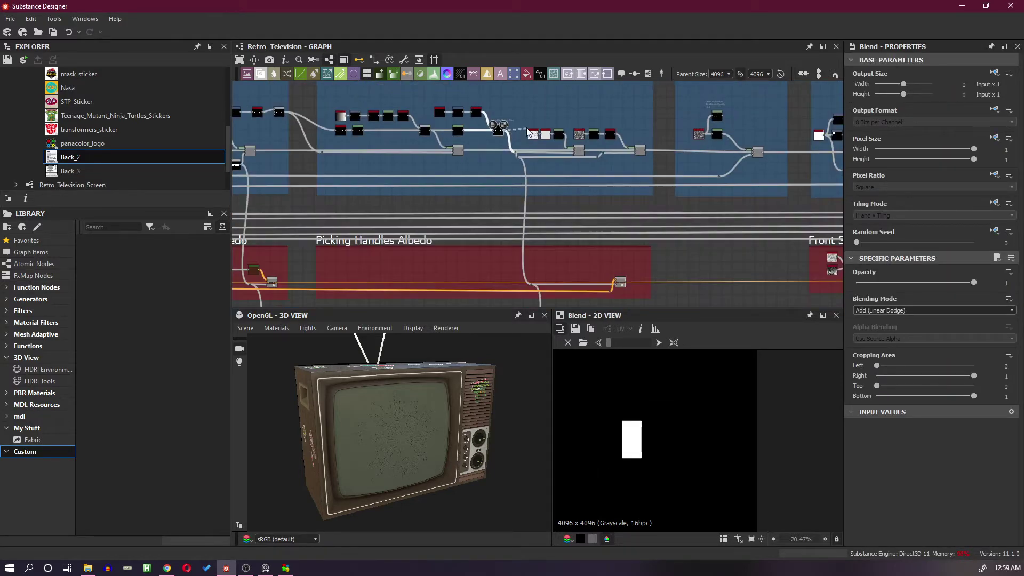
middle_click_drag(508, 162, 467, 247)
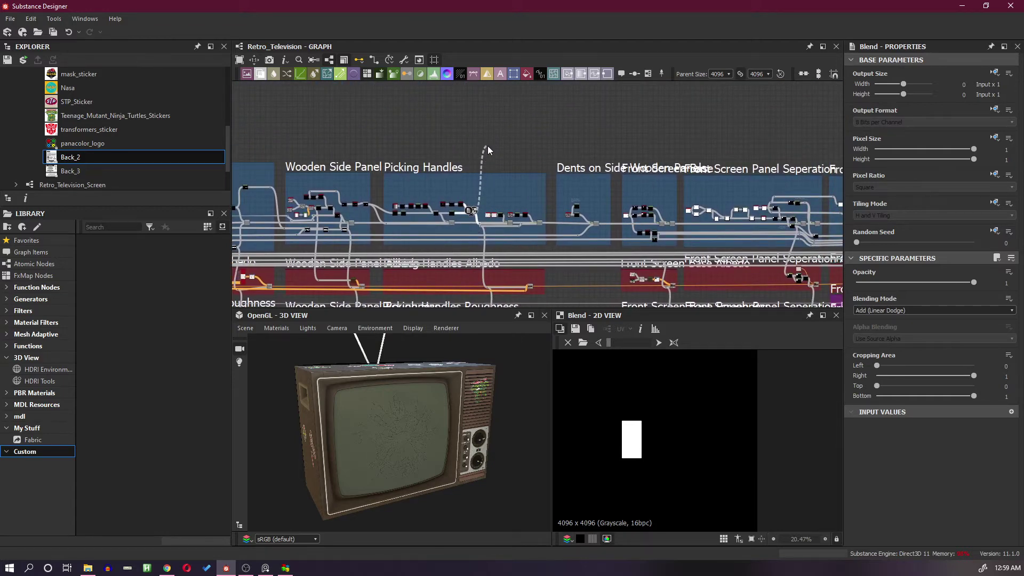
left_click(488, 145, "alt")
Step: Extend the handles mask link above all frames past Screen Shatter and down to the final albedo nodes with two more dot nodes
middle_click_drag(617, 150, 262, 139)
middle_click_drag(744, 141, 422, 127)
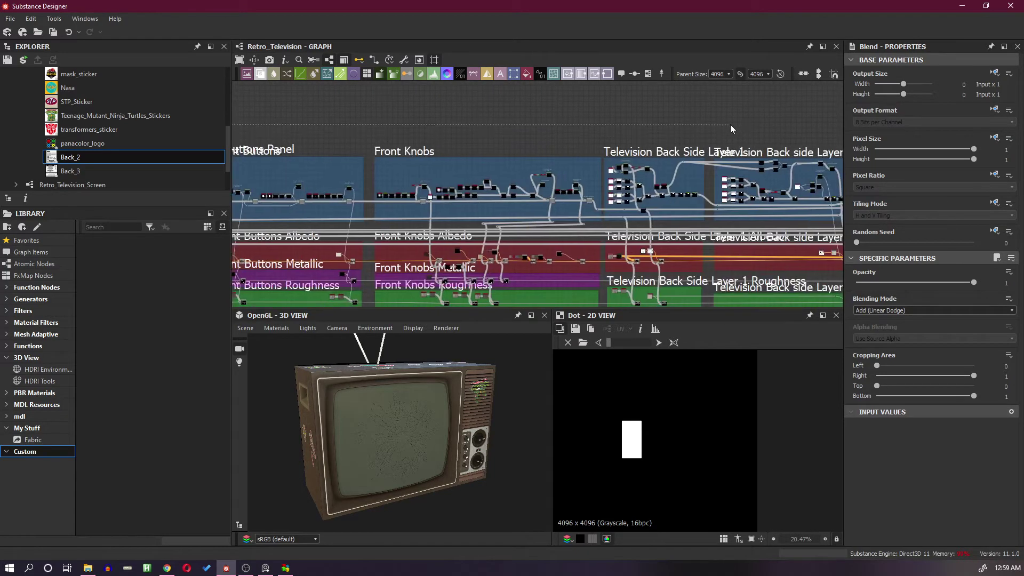
mouse_move(730, 123)
middle_mouse_down()
mouse_move(403, 116)
mouse_move(400, 130)
middle_mouse_up()
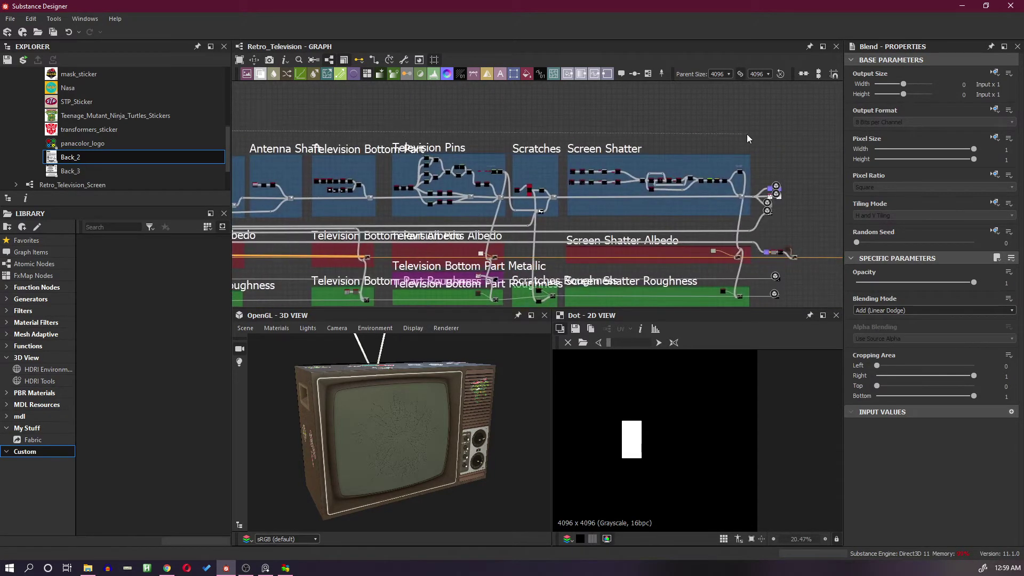
scroll(795, 127, "down", 2)
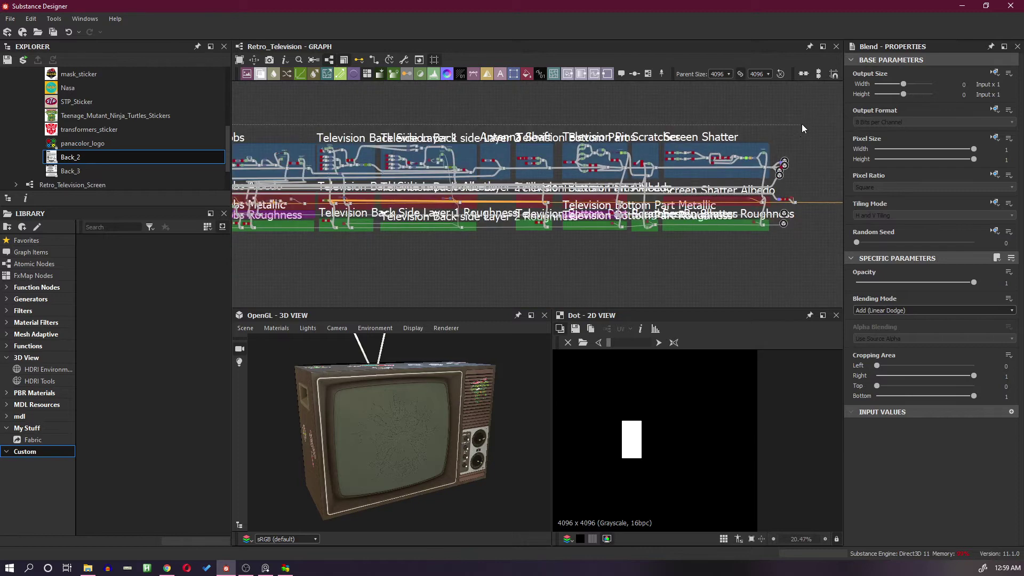
left_click(803, 123, "alt")
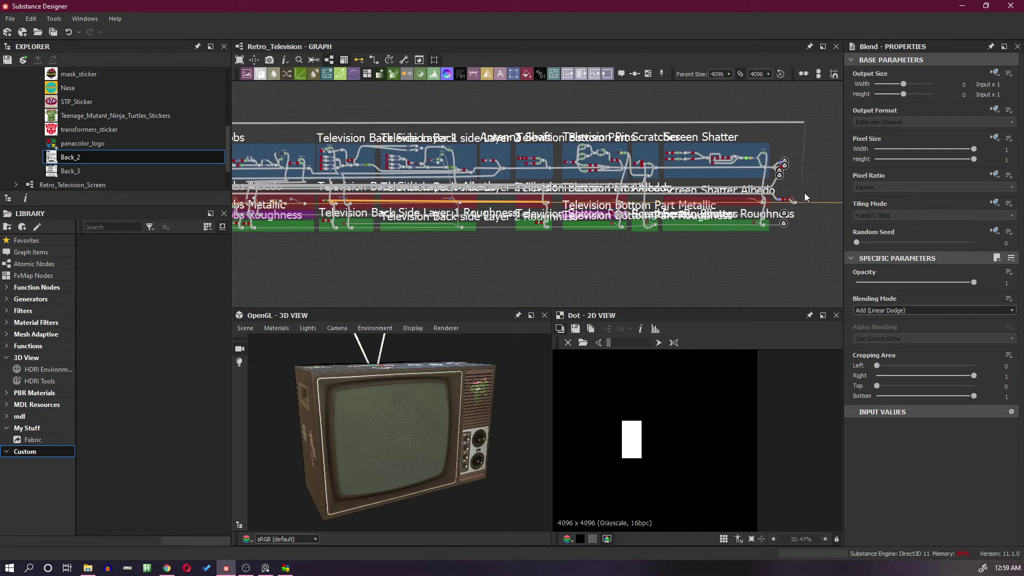
left_click(808, 198, "alt")
Step: Insert a new Blend node into the final albedo link after the edge wear Blend
scroll(818, 215, "up", 7)
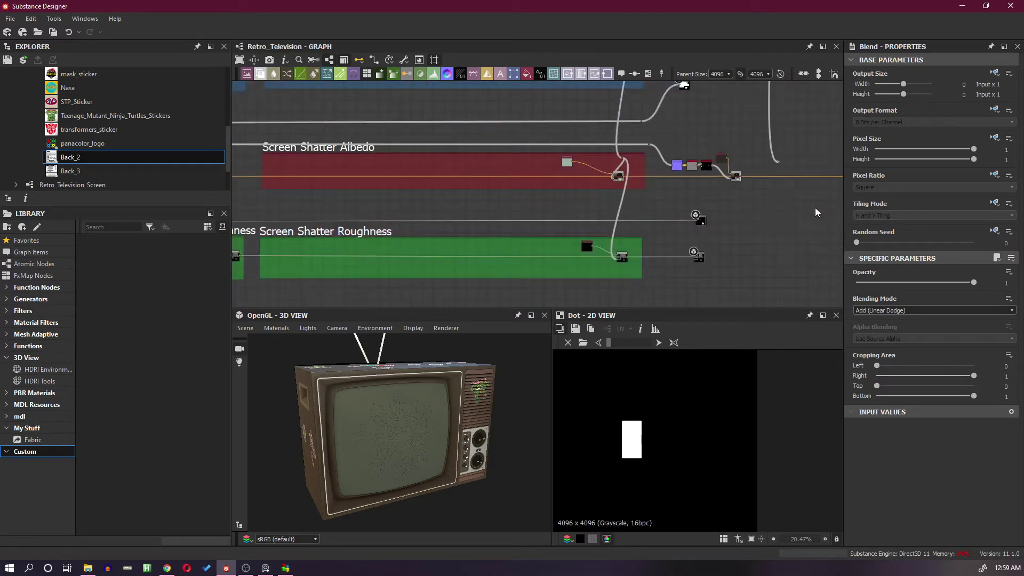
scroll(777, 173, "up", 2)
middle_click_drag(777, 174, 622, 227)
scroll(623, 226, "up", 2)
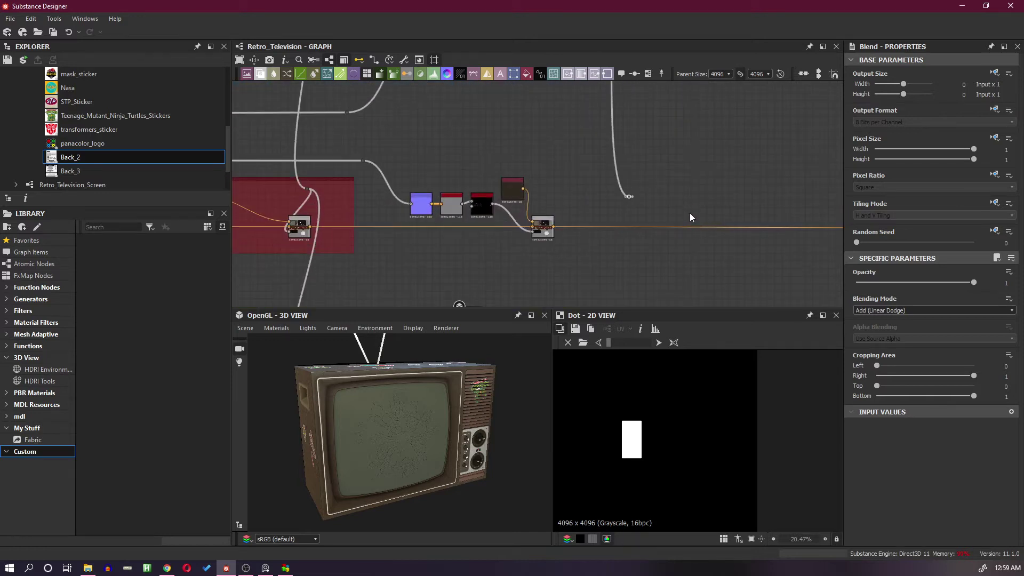
left_click(693, 226)
key("space")
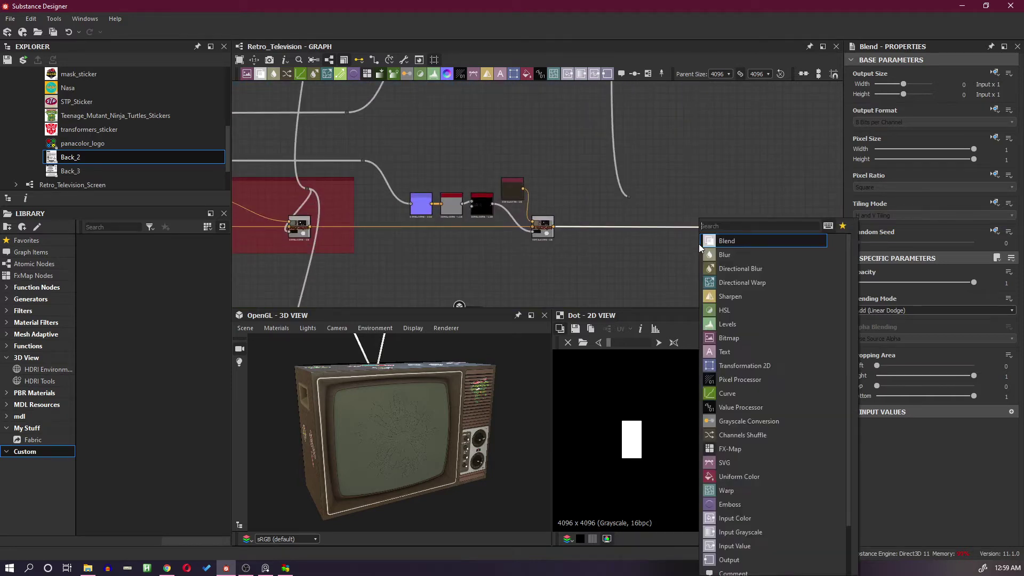
left_click(761, 245)
Step: Move the new Blend back along the albedo link, just beyond the end of the handles mask link
scroll(693, 222, "down", 3)
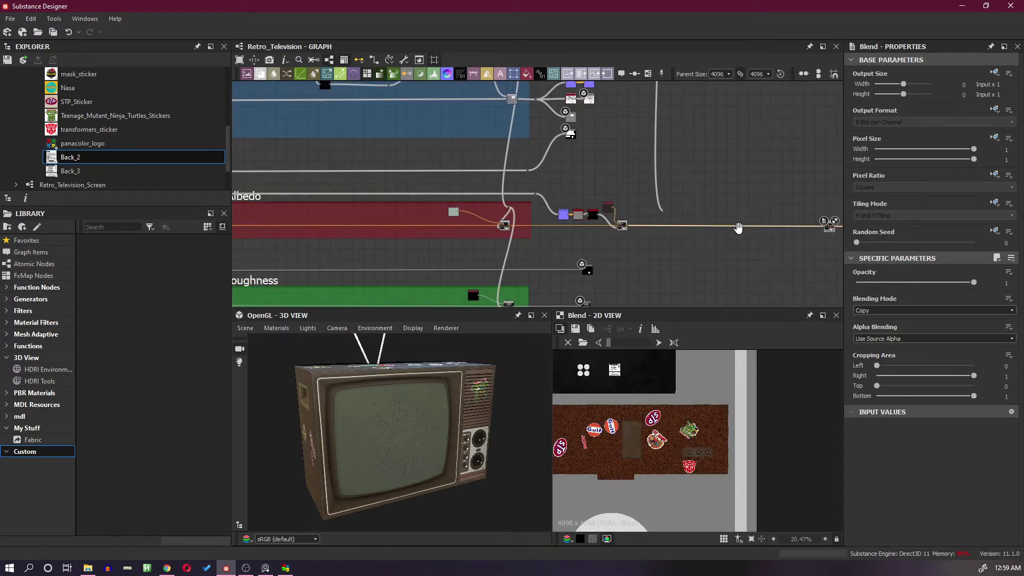
middle_click_drag(739, 228, 640, 249)
scroll(644, 248, "up", 2)
left_click_drag(770, 255, 541, 255)
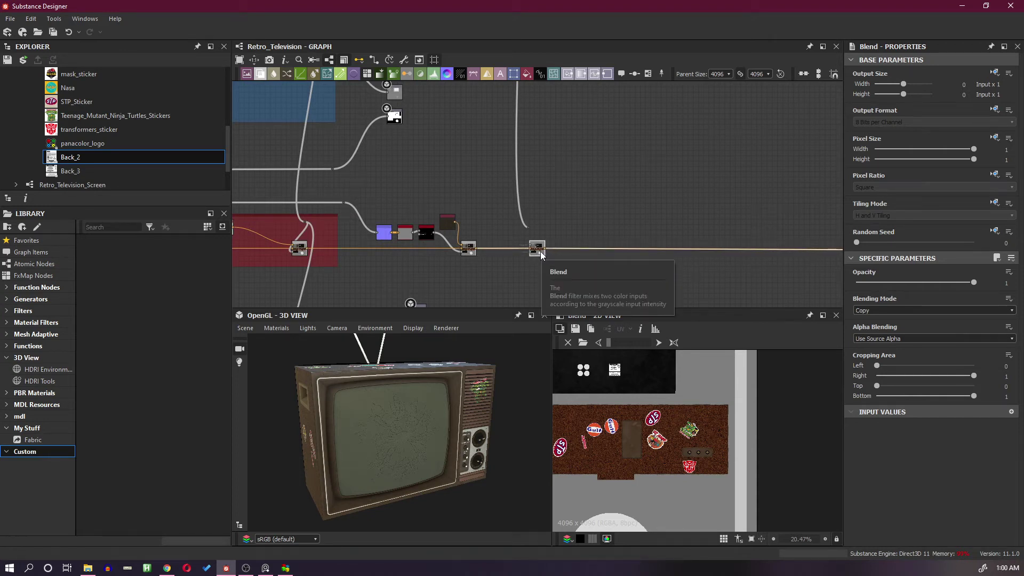
scroll(540, 251, "up", 4)
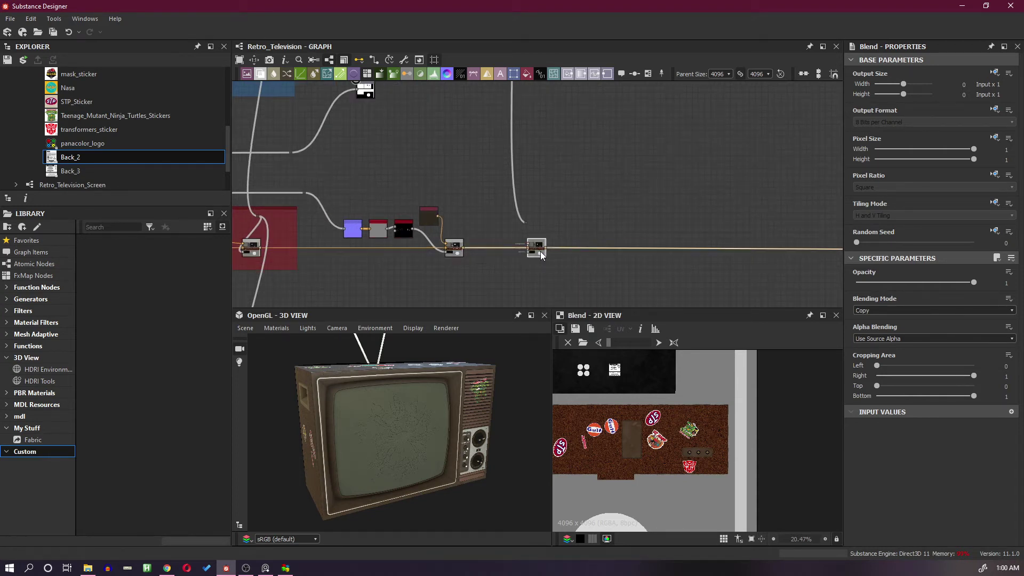
left_click_drag(542, 251, 584, 253)
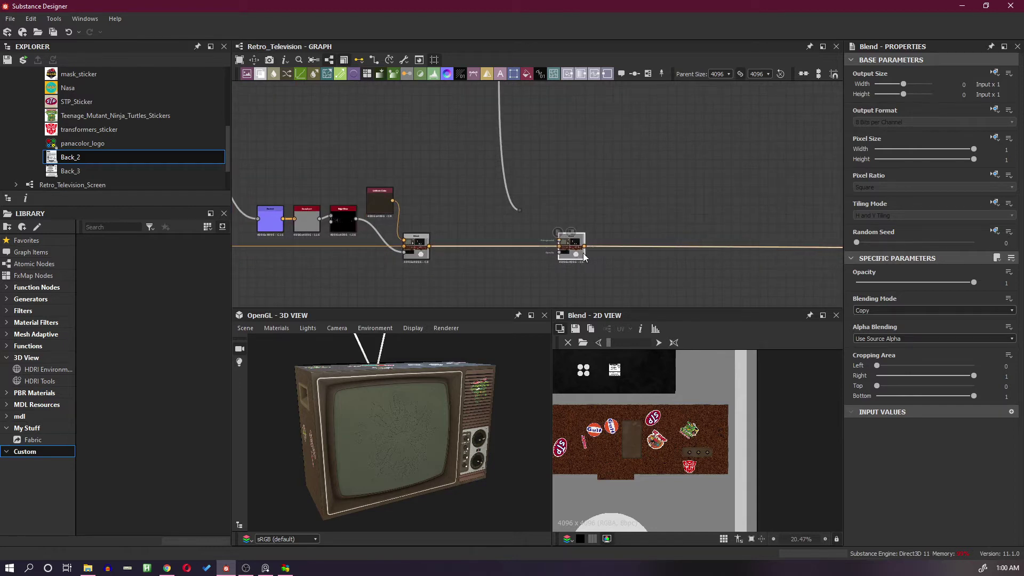
scroll(545, 238, "up", 2)
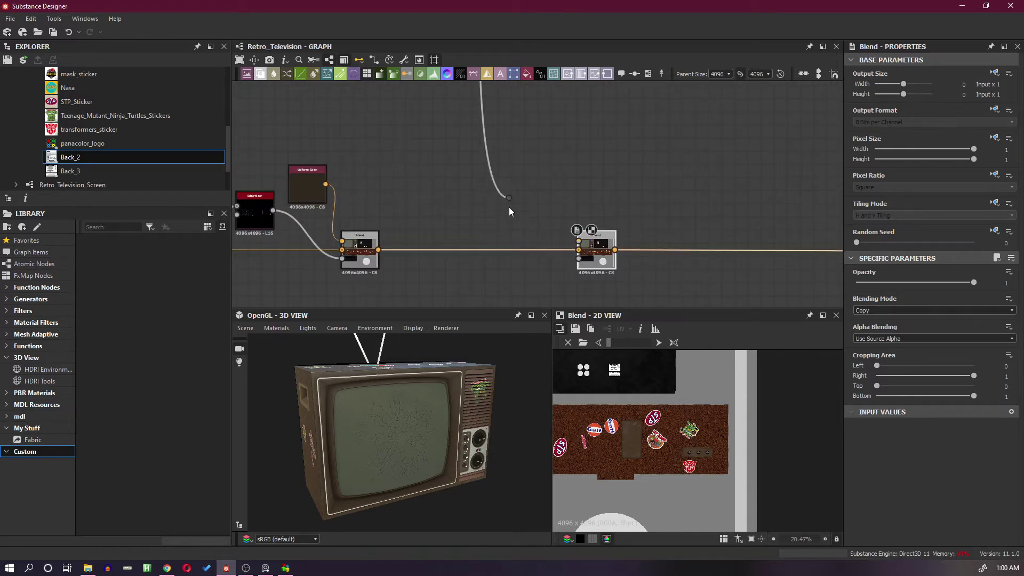
Step: Lower the last handles mask dot to just below the albedo link, level with the new Blend's Opacity input
left_click_drag(509, 197, 517, 263)
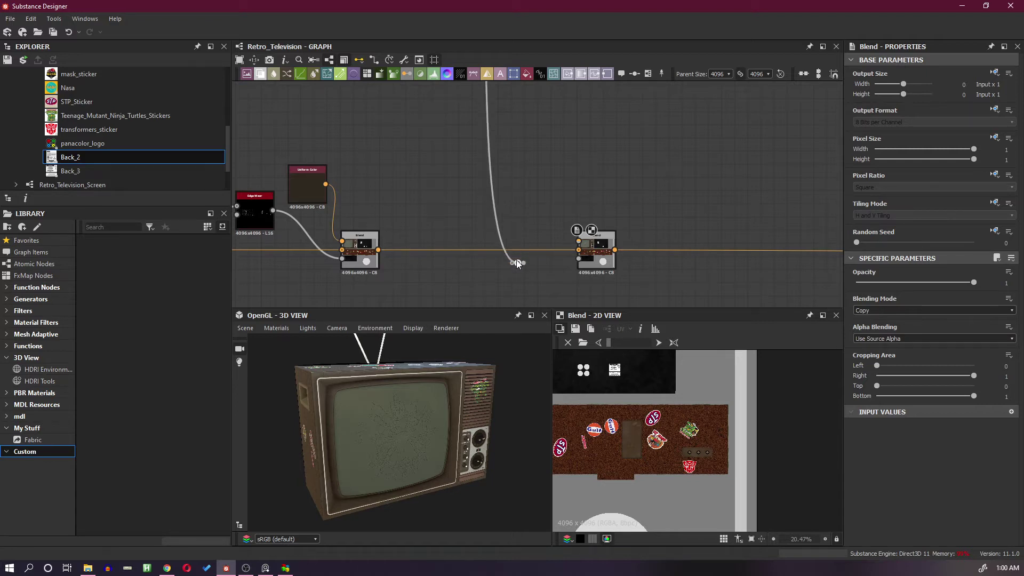
scroll(535, 264, "up", 2)
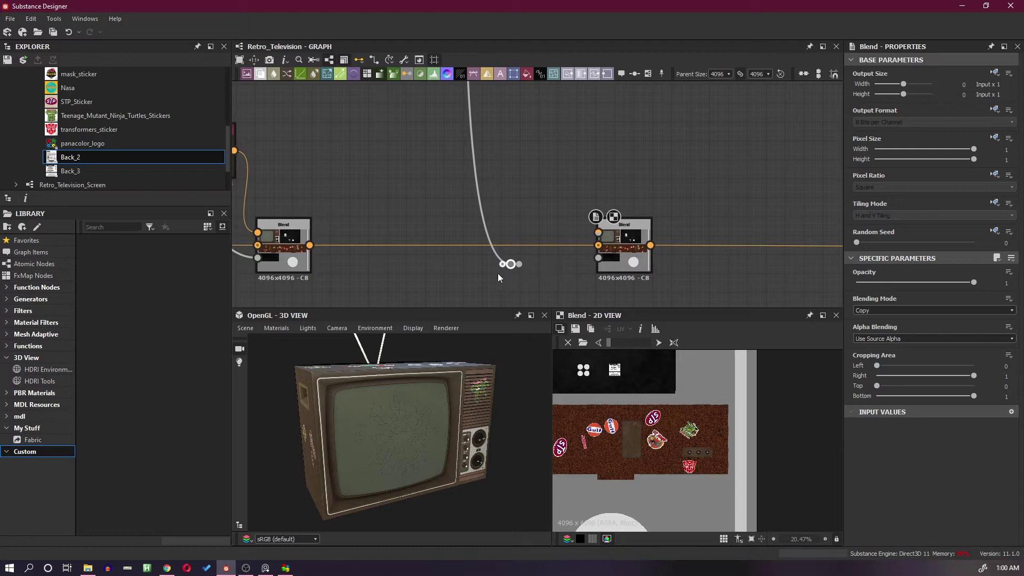
left_click_drag(511, 265, 510, 260)
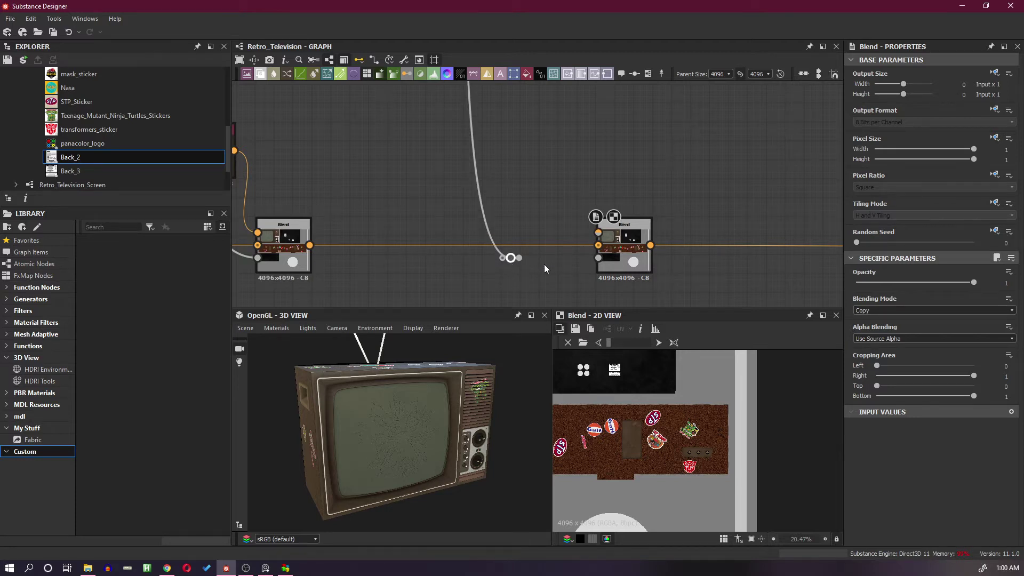
scroll(544, 264, "up", 1)
left_click(635, 264)
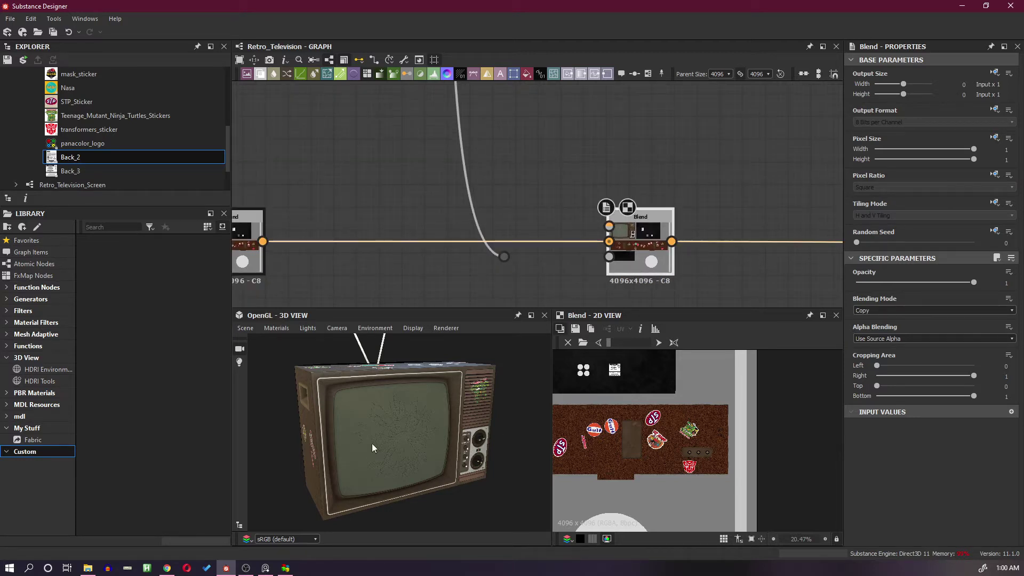
Step: Compare the handle recess in 3D with the handles mask and connect the mask to the new Blend's Opacity input
left_click_drag(372, 443, 458, 427)
scroll(457, 393, "up", 4)
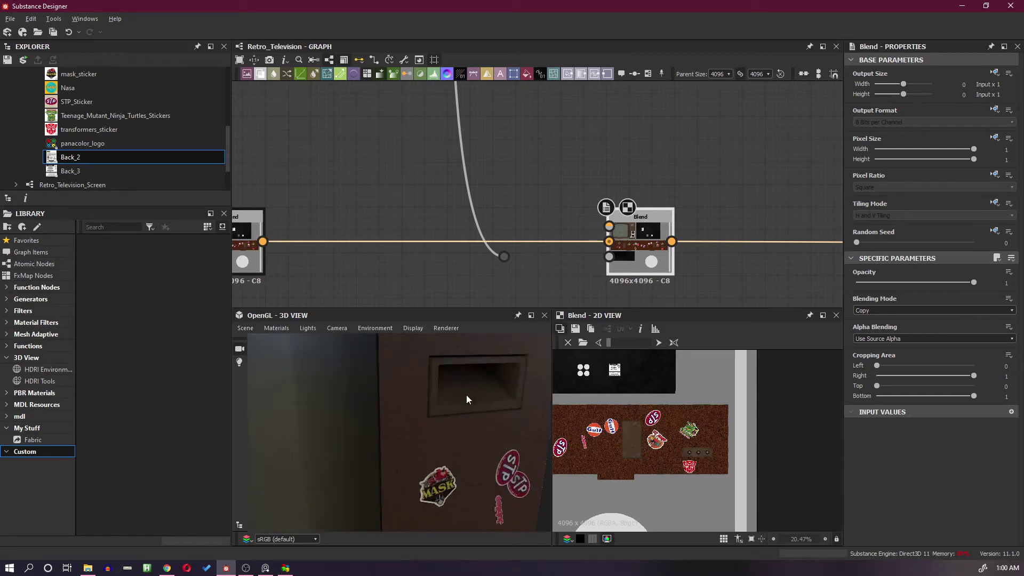
middle_click_drag(467, 399, 450, 412)
scroll(450, 412, "up", 2)
double_click(503, 256)
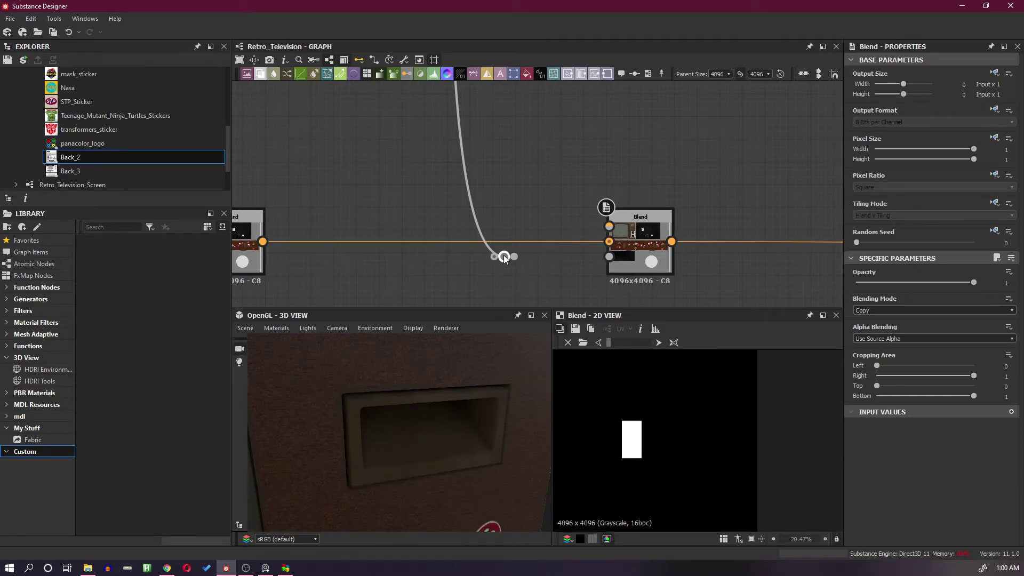
scroll(651, 439, "up", 3)
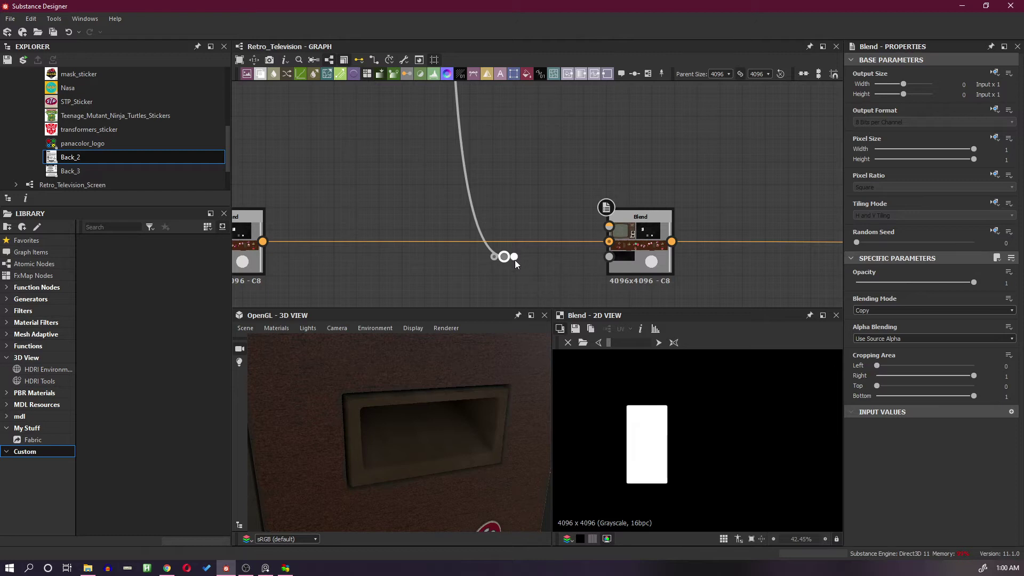
left_click_drag(563, 264, 609, 258)
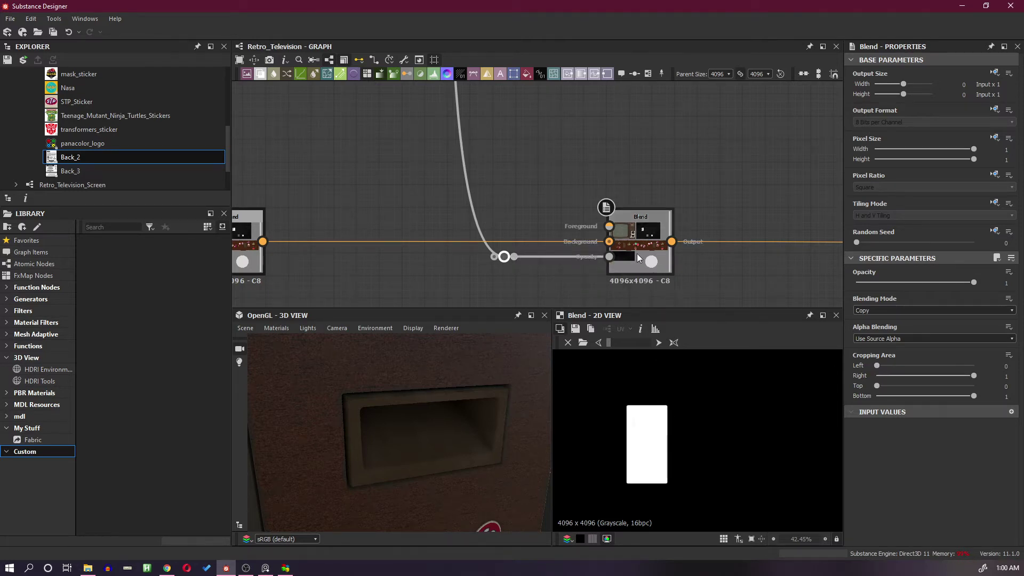
Step: Duplicate the edge wear chain's Normal node in front of the new Blend and move that Blend farther along to make room
scroll(416, 228, "down", 3)
middle_click_drag(416, 228, 597, 257)
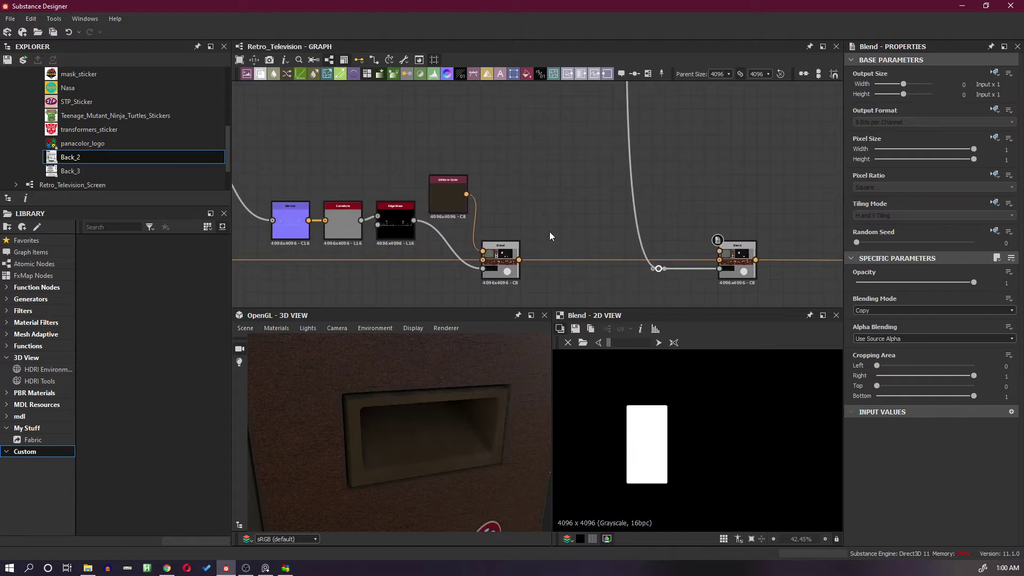
scroll(549, 232, "down", 1)
middle_click_drag(556, 230, 529, 220)
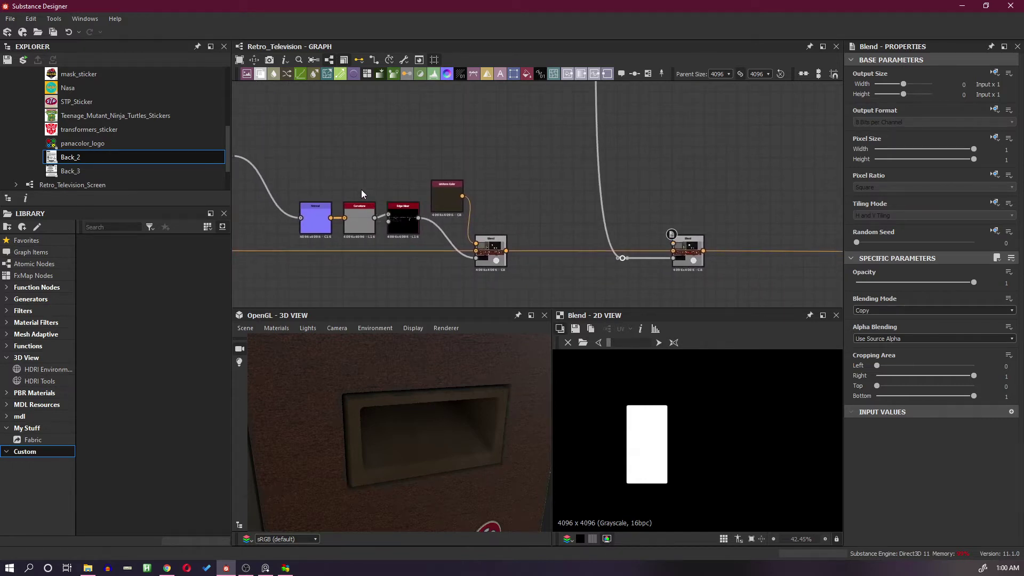
left_click(319, 214)
key("ctrl+c")
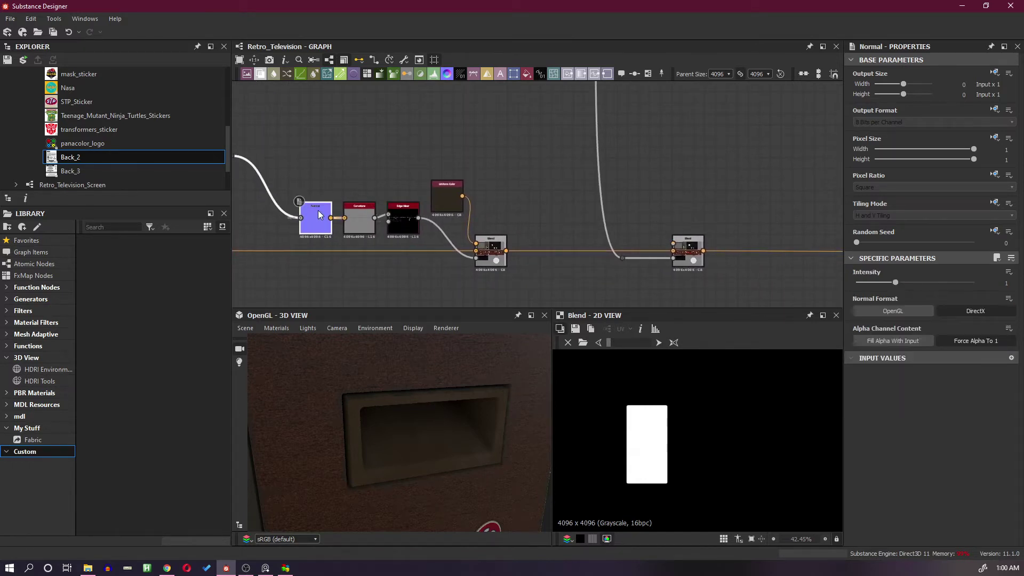
key("ctrl+v")
left_click_drag(543, 205, 628, 230)
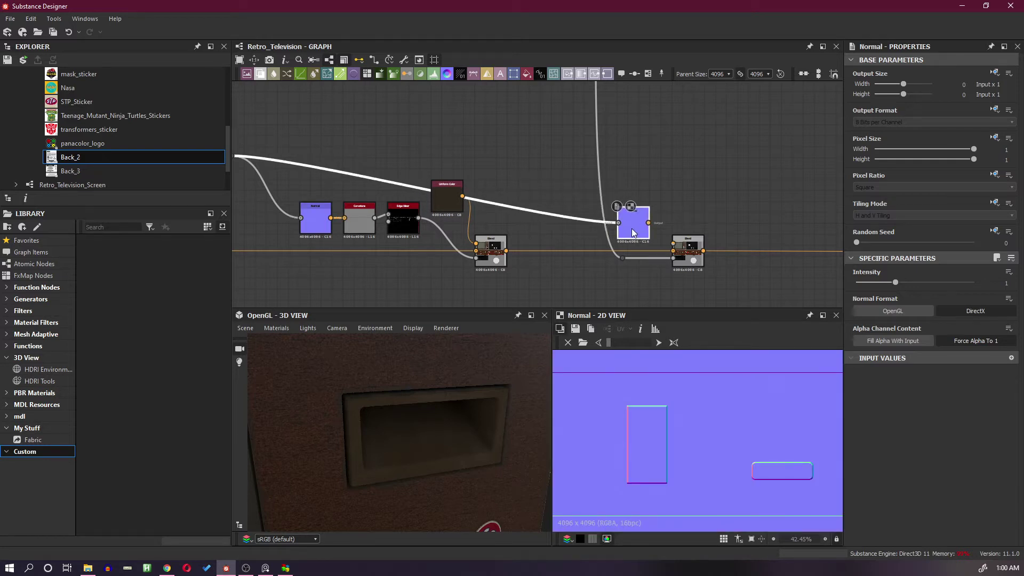
left_click(632, 233)
left_click_drag(688, 247, 764, 247)
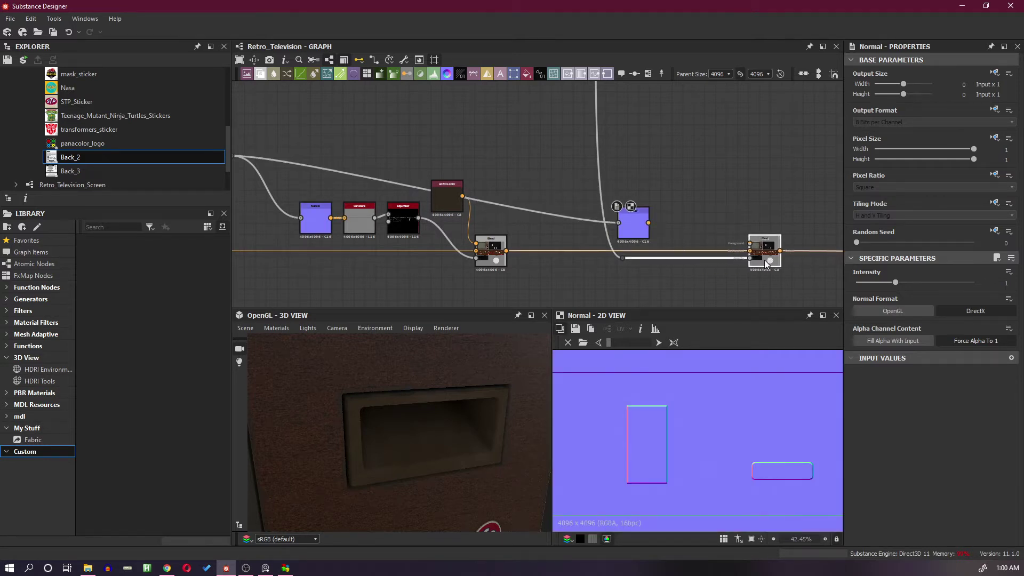
Step: Add a dot node to the duplicated Normal's input link and move it above the wear's Uniform Color node
left_click(505, 206, "alt")
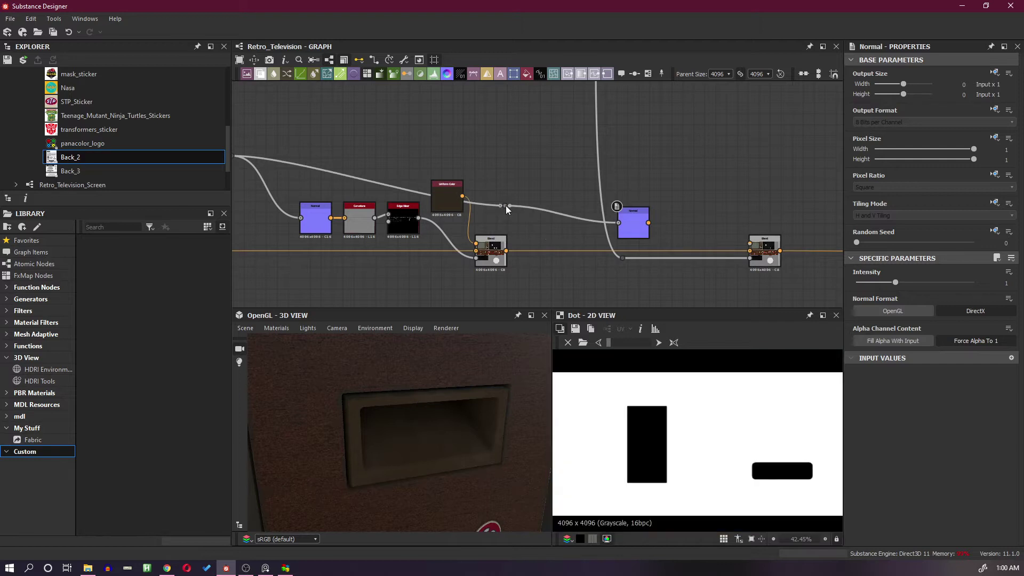
left_click(484, 161)
left_click_drag(505, 207, 456, 155)
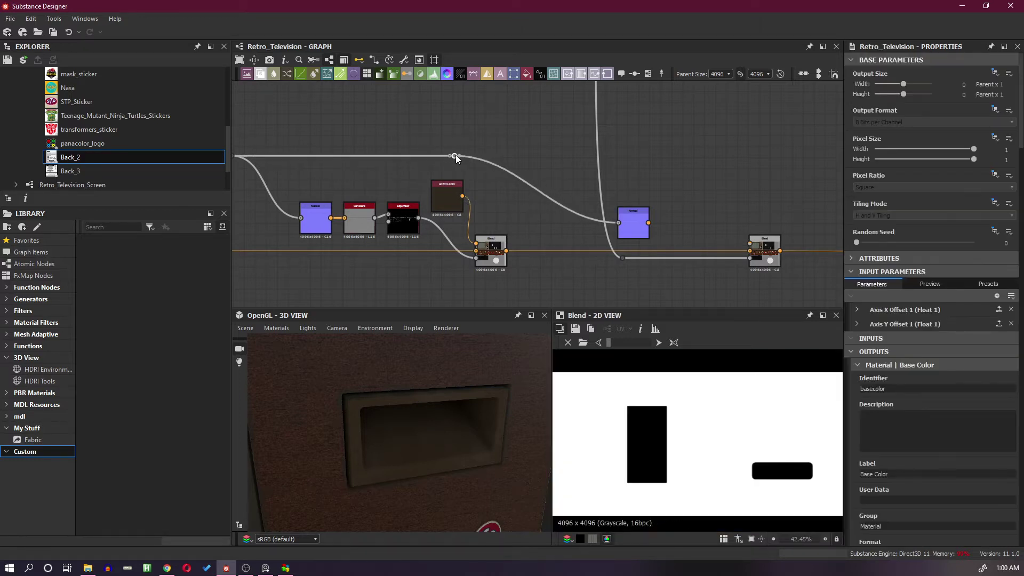
Step: Duplicate the edge wear chain's Curvature node and place it right after the duplicated Normal, connected to its output
left_click(362, 224)
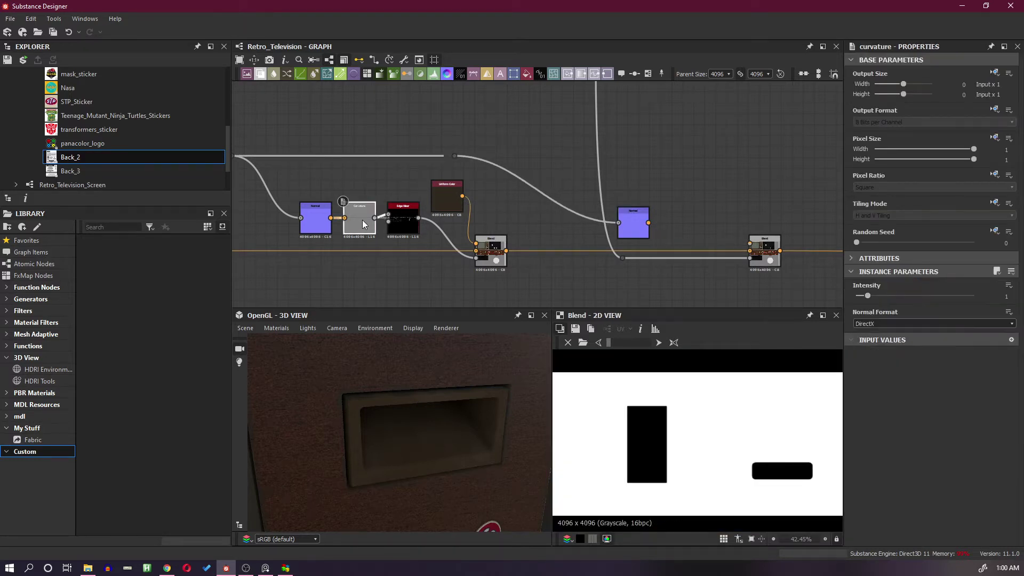
key("ctrl+d")
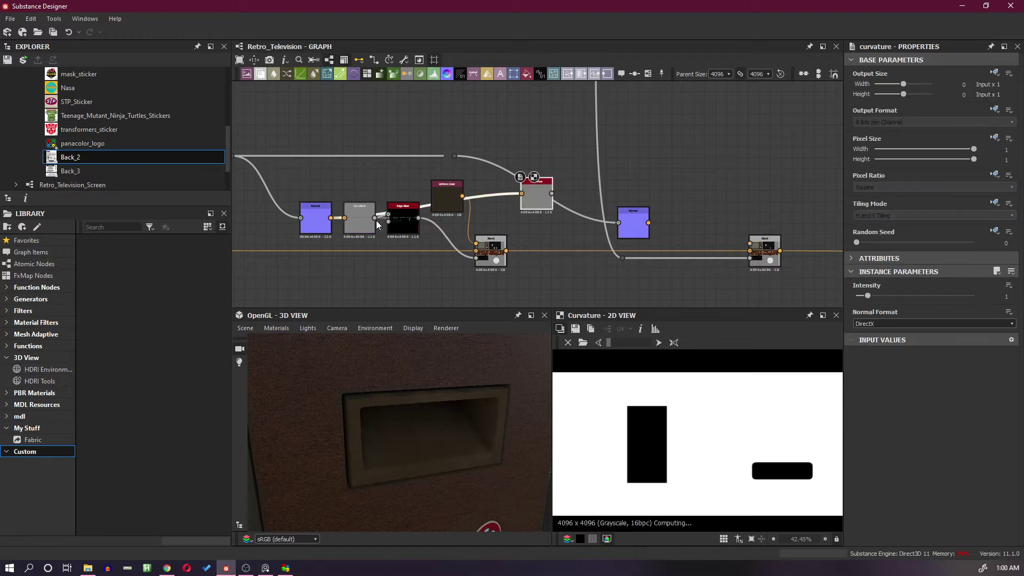
left_click(498, 195)
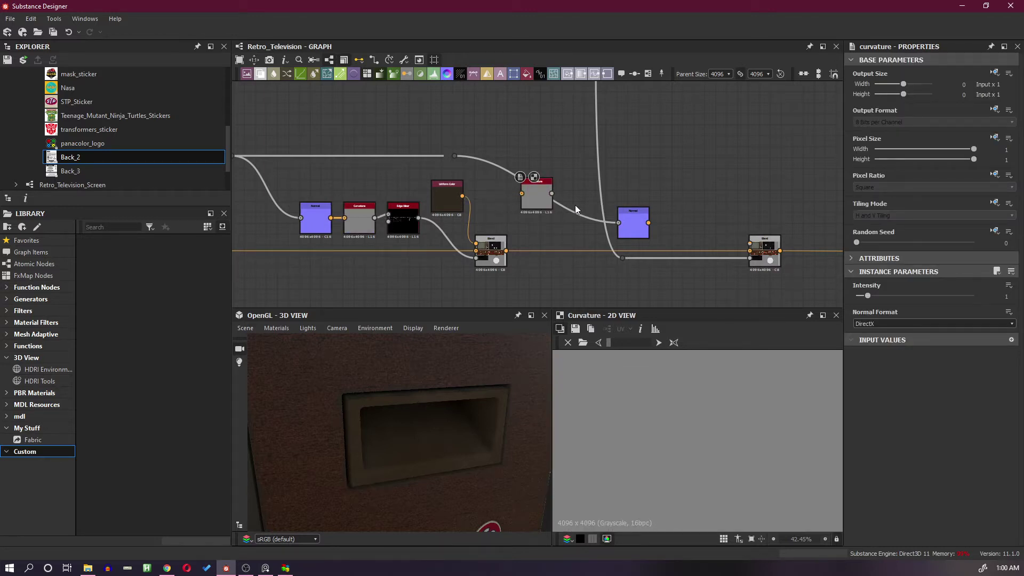
left_click_drag(532, 200, 666, 233)
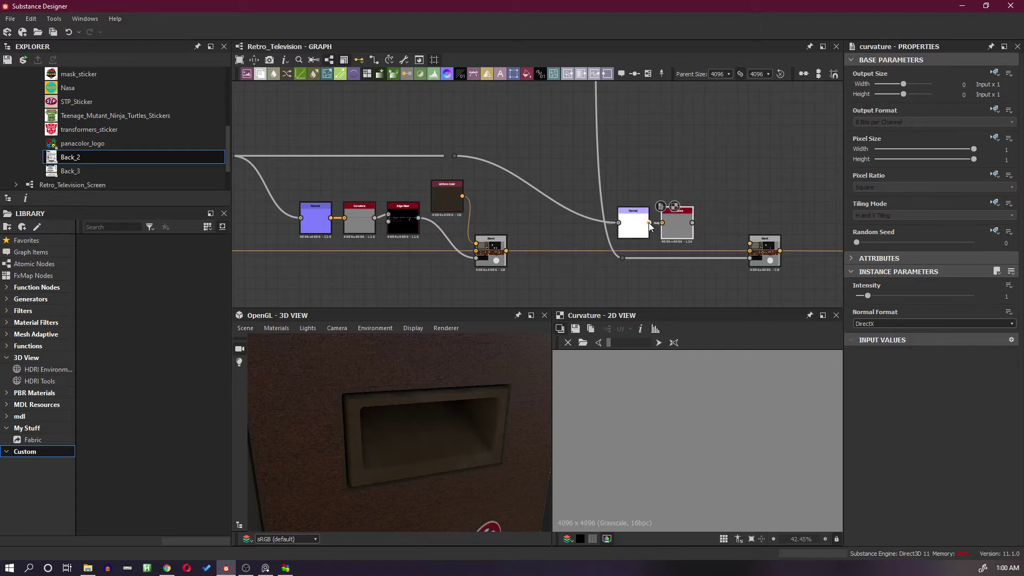
scroll(684, 226, "up", 1)
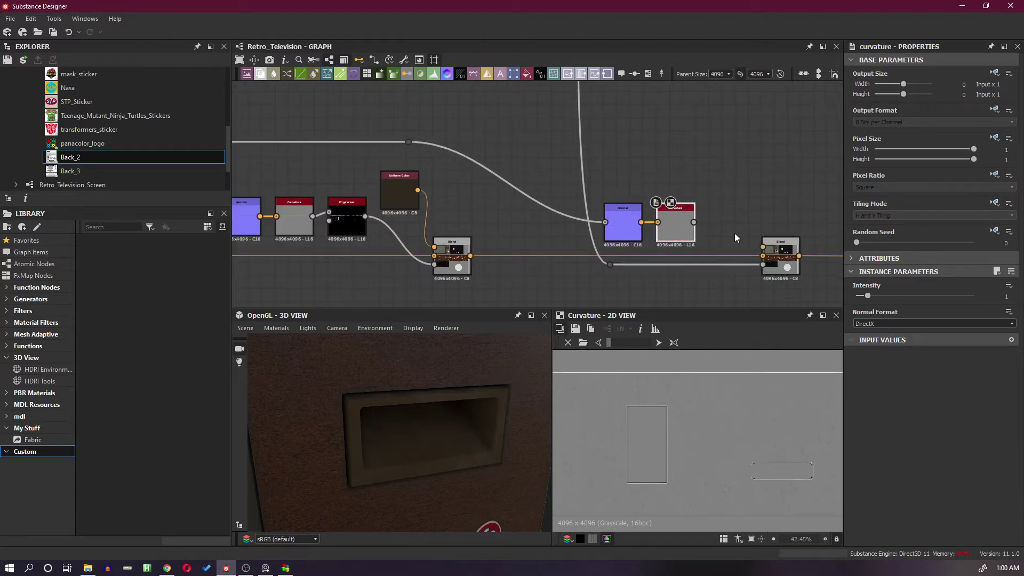
Step: Add an Edge Wear node in front of the new Blend and feed it from the duplicated Curvature
middle_click_drag(734, 232, 666, 222)
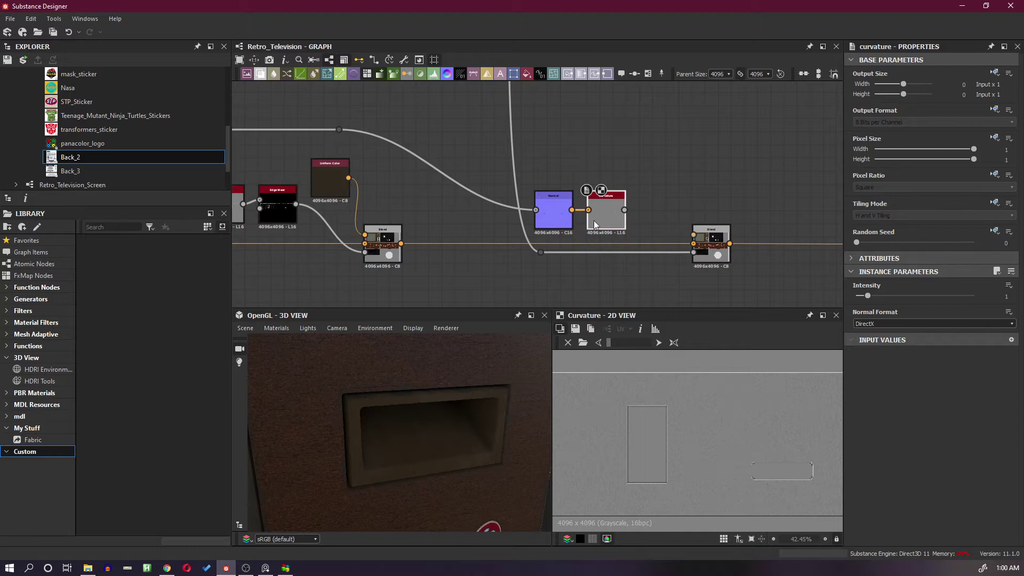
scroll(702, 203, "up", 2)
left_click(558, 226)
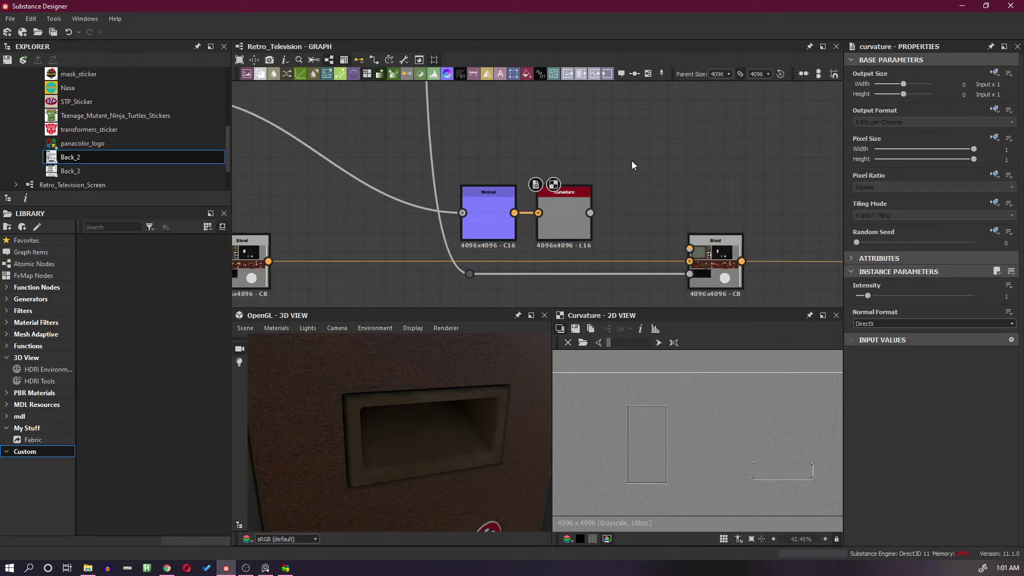
key("space")
type("e")
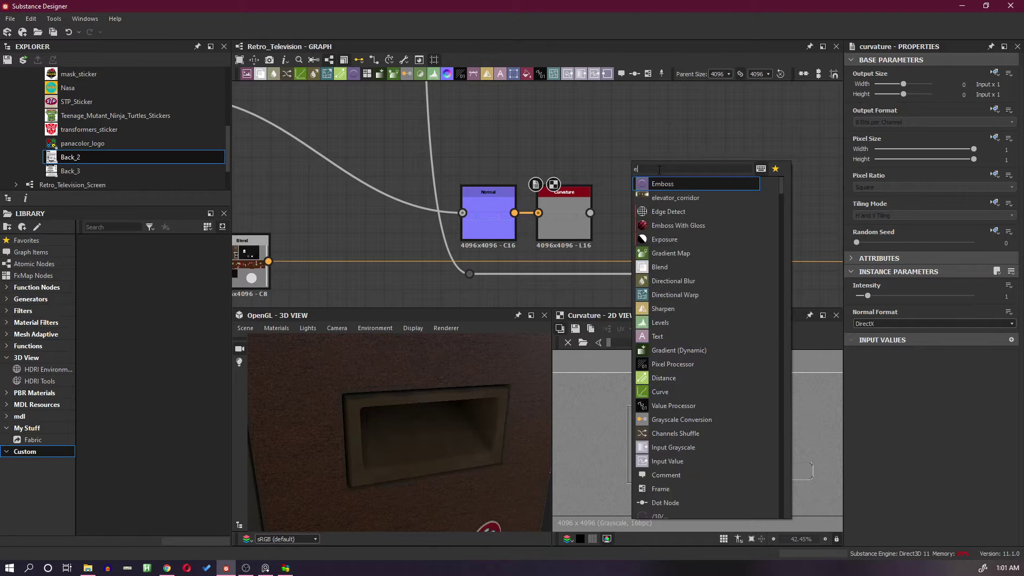
type("dg")
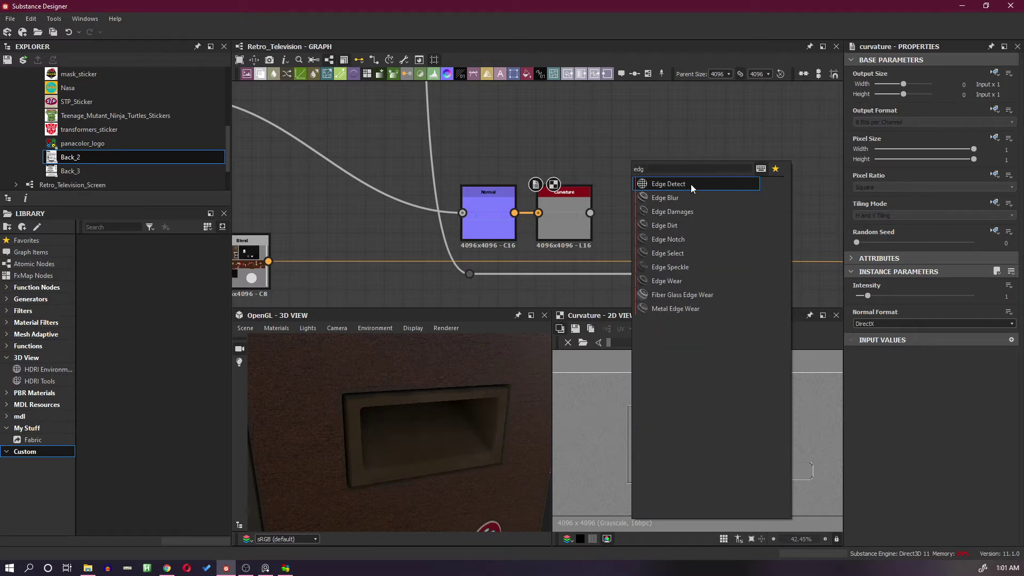
left_click(709, 281)
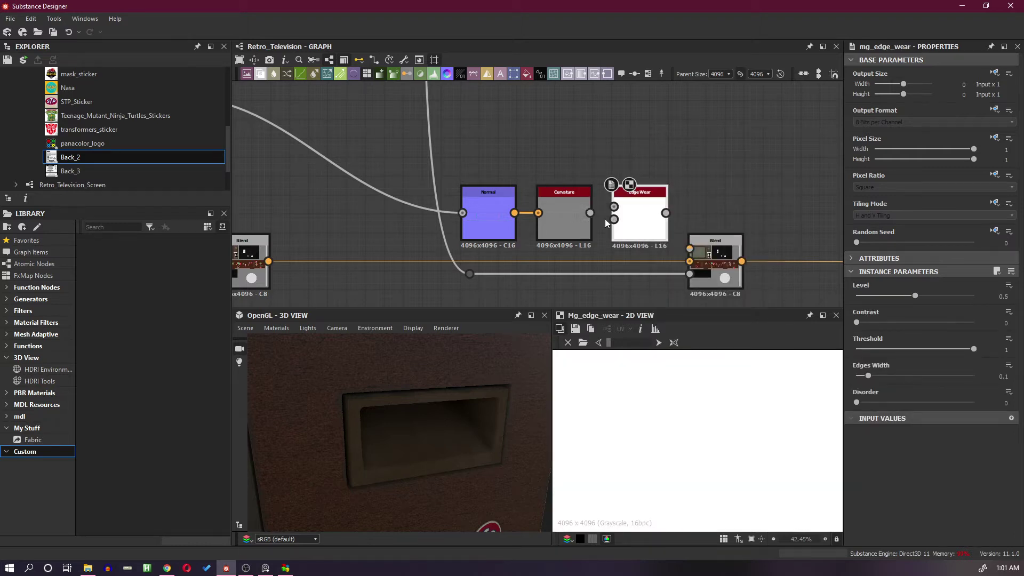
left_click_drag(590, 212, 677, 241)
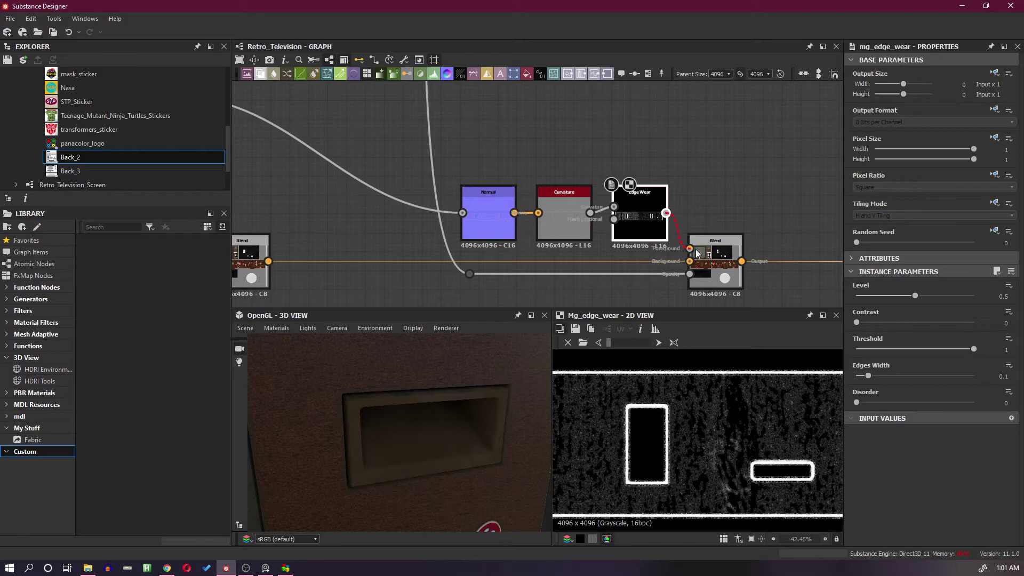
Step: Move the new Blend farther along the albedo link to leave more room after the Edge Wear node
left_click_drag(689, 274, 669, 264)
left_click_drag(689, 180, 689, 181)
left_click(698, 156)
left_click_drag(725, 271, 801, 274)
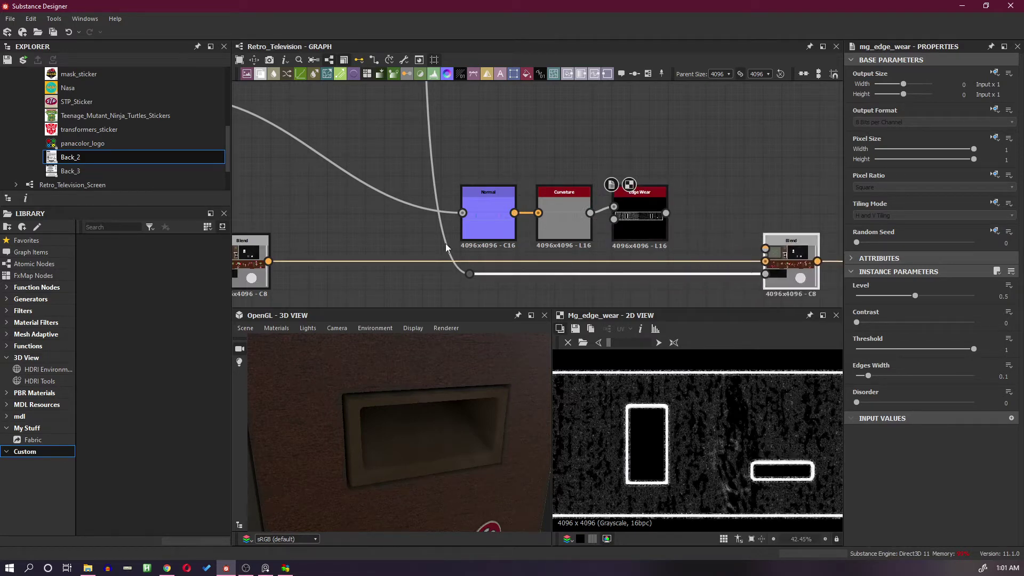
scroll(347, 247, "down", 2)
middle_click_drag(347, 246, 404, 233)
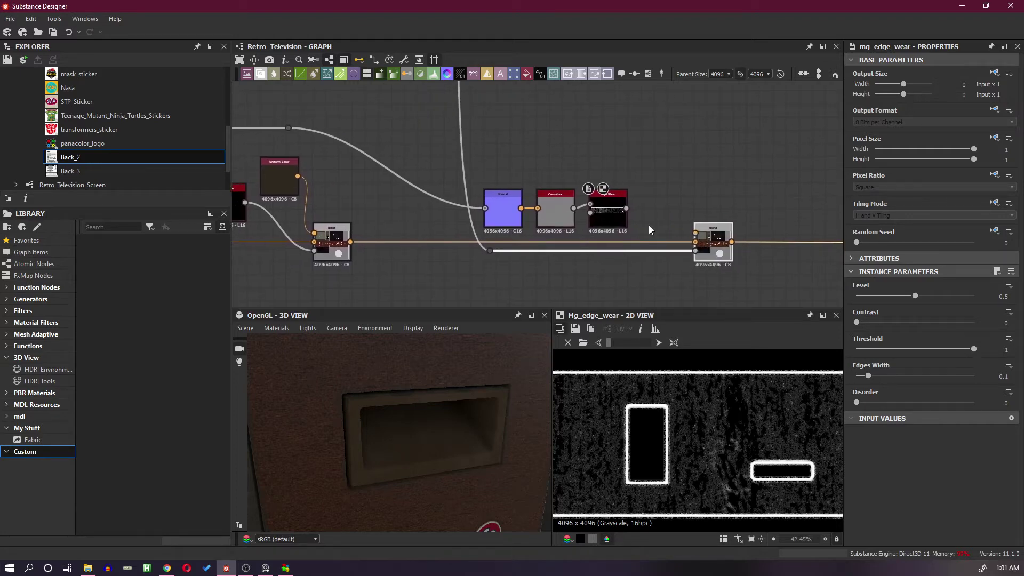
scroll(648, 226, "up", 1)
left_click_drag(622, 205, 666, 215)
left_click(651, 224)
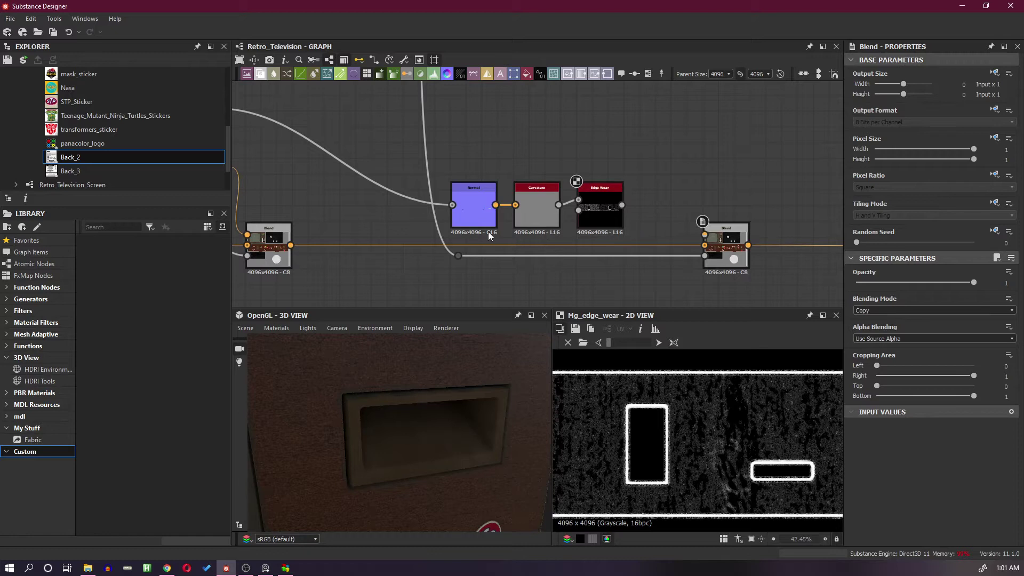
middle_click_drag(488, 232, 555, 233)
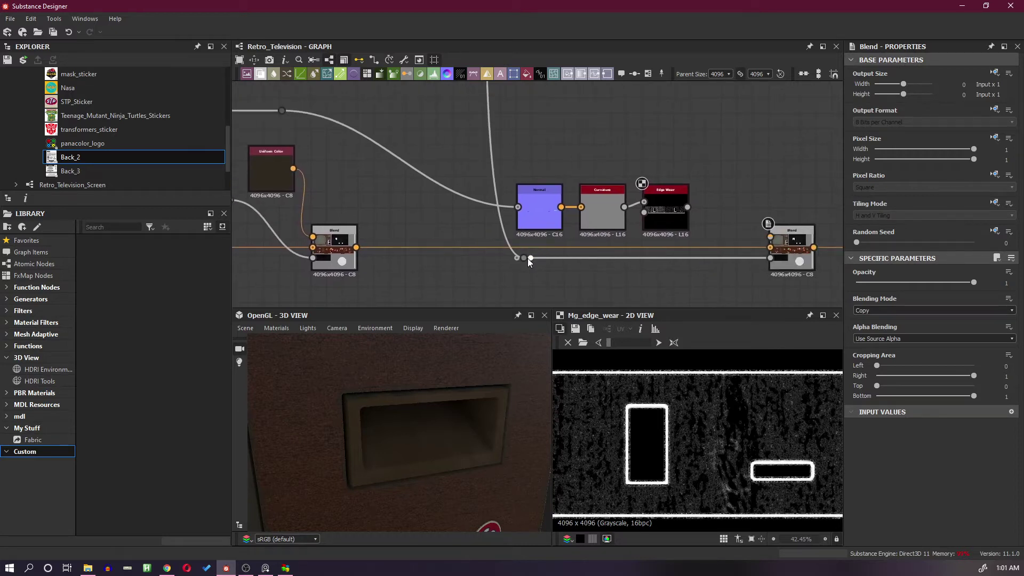
Step: Cut the duplicated Normal's input link and move the Normal, Curvature and Edge Wear nodes below the handles mask link
left_click_drag(447, 172, 437, 196)
key("Delete")
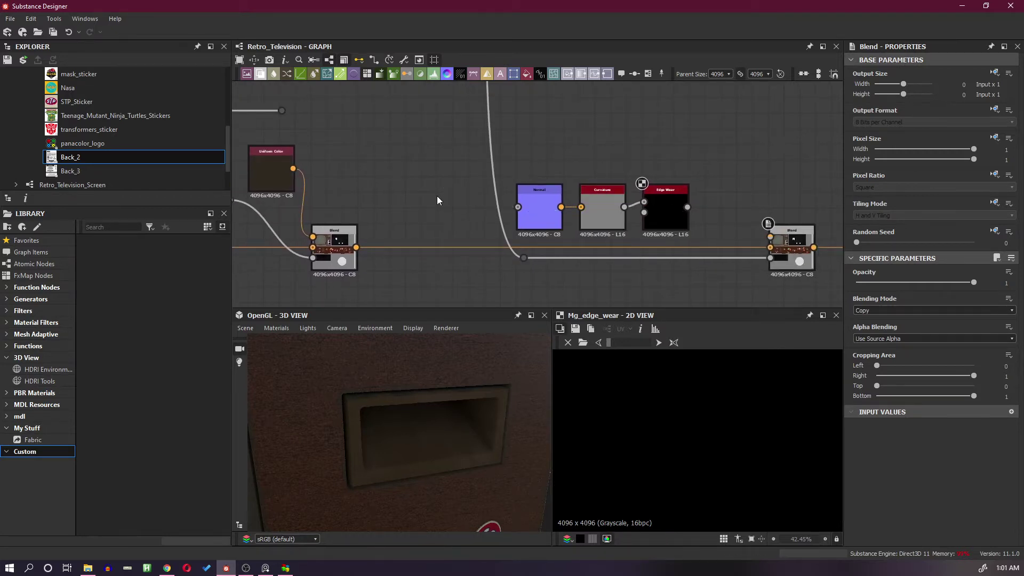
middle_click_drag(437, 196, 688, 228)
scroll(412, 163, "down", 2)
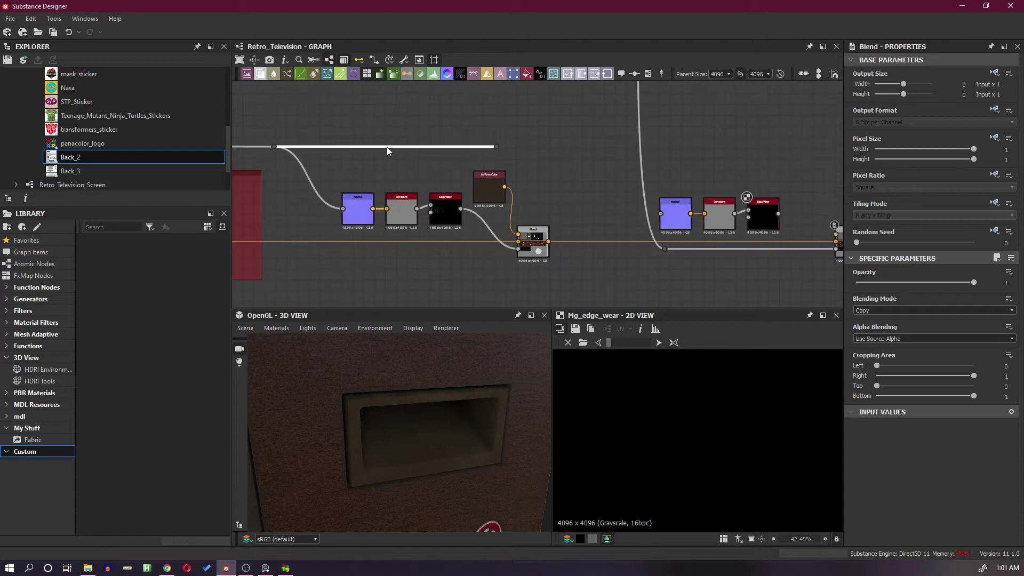
scroll(661, 240, "up", 3)
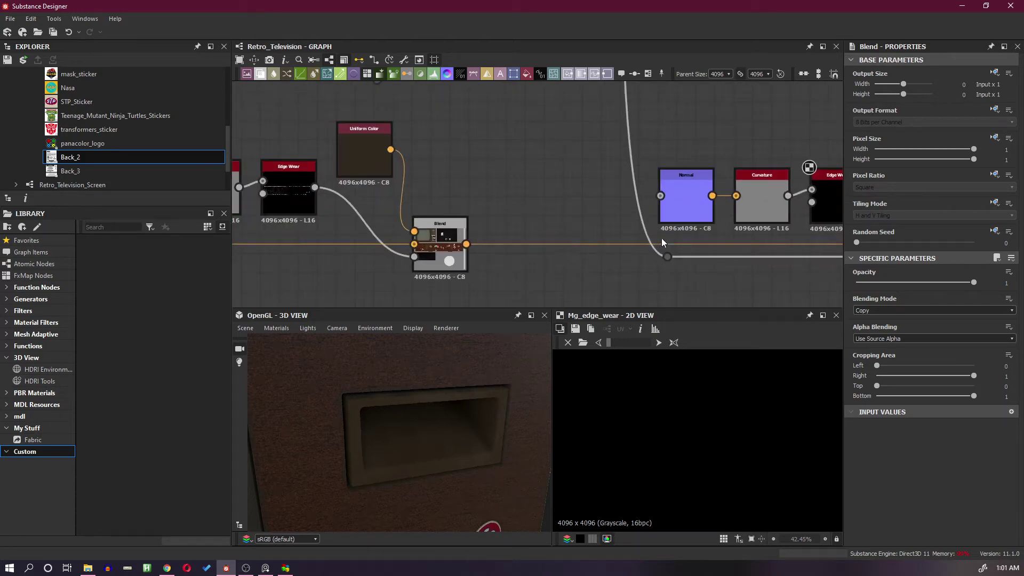
middle_click_drag(679, 243, 533, 229)
left_click_drag(536, 128, 744, 283)
middle_click_drag(667, 234, 654, 183)
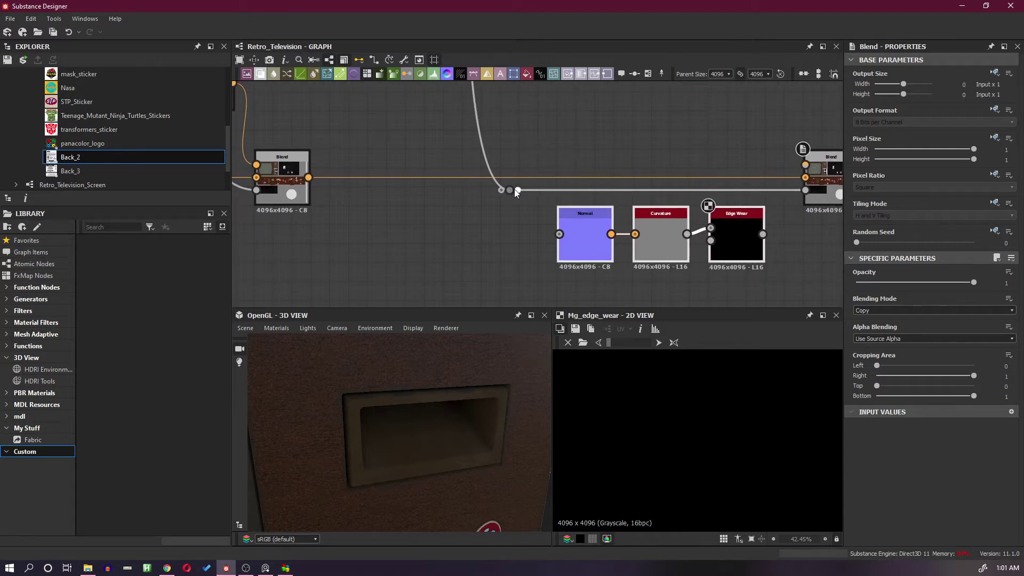
Step: Shift the handles mask dot back, connect it to the duplicated Normal, and connect Edge Wear to the Blend's Opacity input
mouse_move(515, 190)
left_mouse_down()
mouse_move(526, 222)
mouse_move(501, 190)
left_mouse_up()
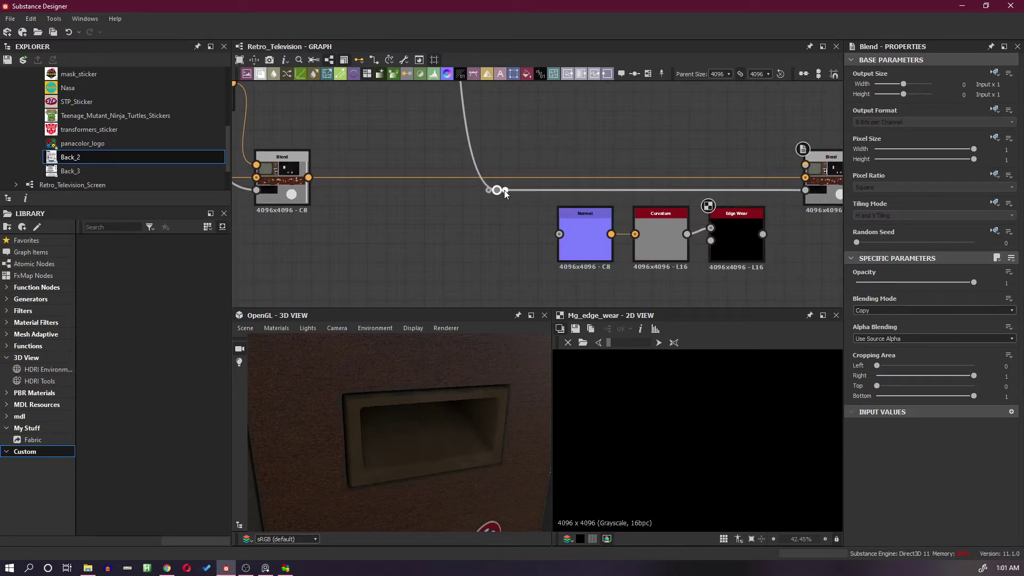
left_click_drag(532, 241, 559, 233)
middle_click_drag(568, 238, 509, 246)
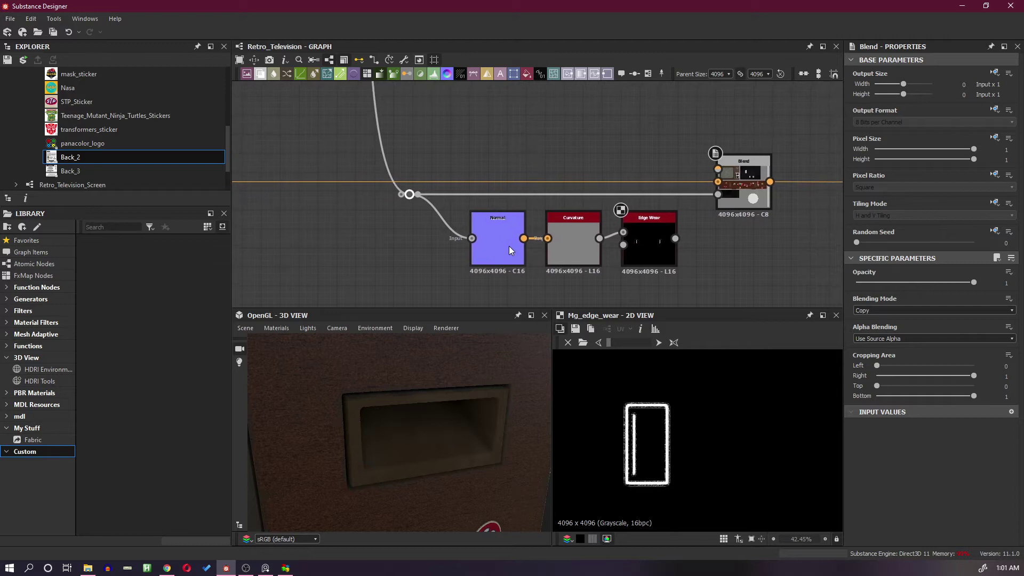
scroll(509, 246, "up", 2)
middle_click_drag(672, 262, 590, 266)
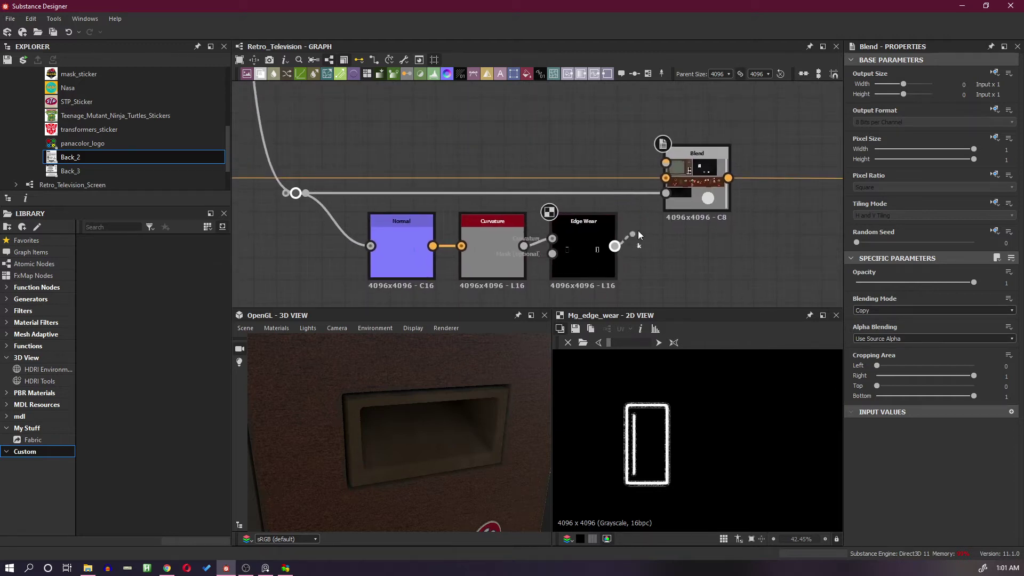
left_click_drag(639, 232, 665, 194)
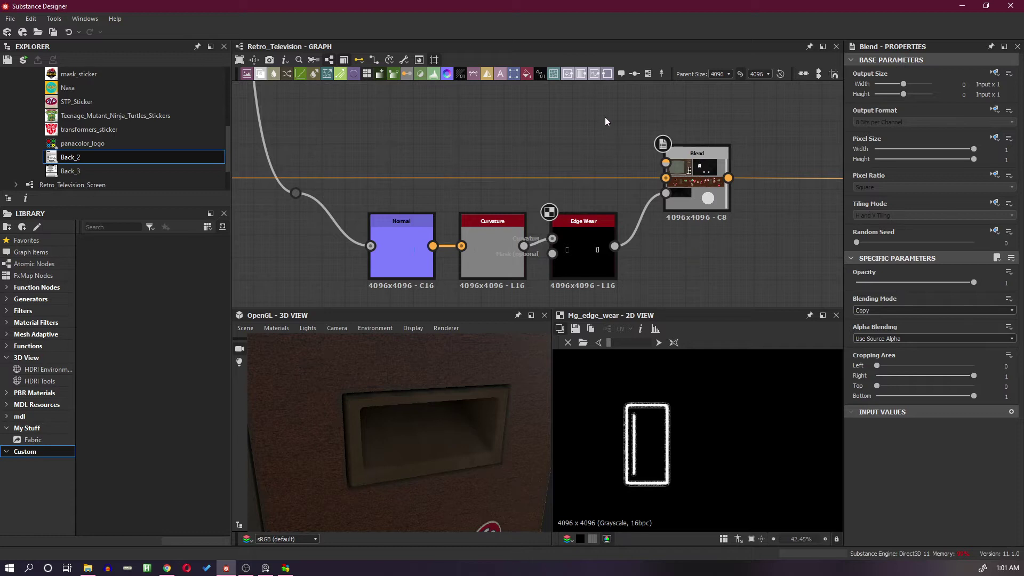
Step: Add a Uniform Color node, connect it to the new Blend's Foreground input and check the wear around the handle recess
key("space")
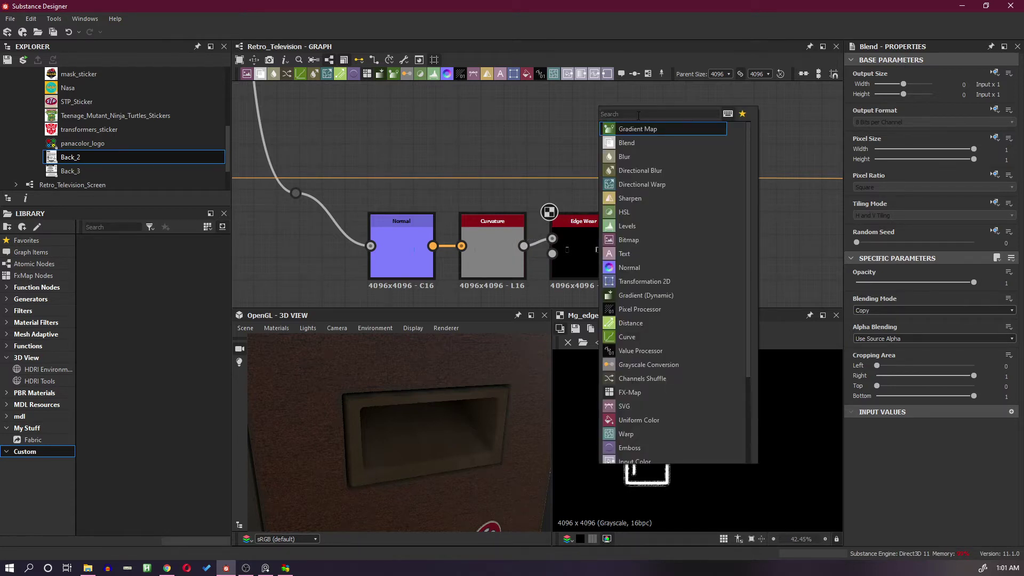
type("un")
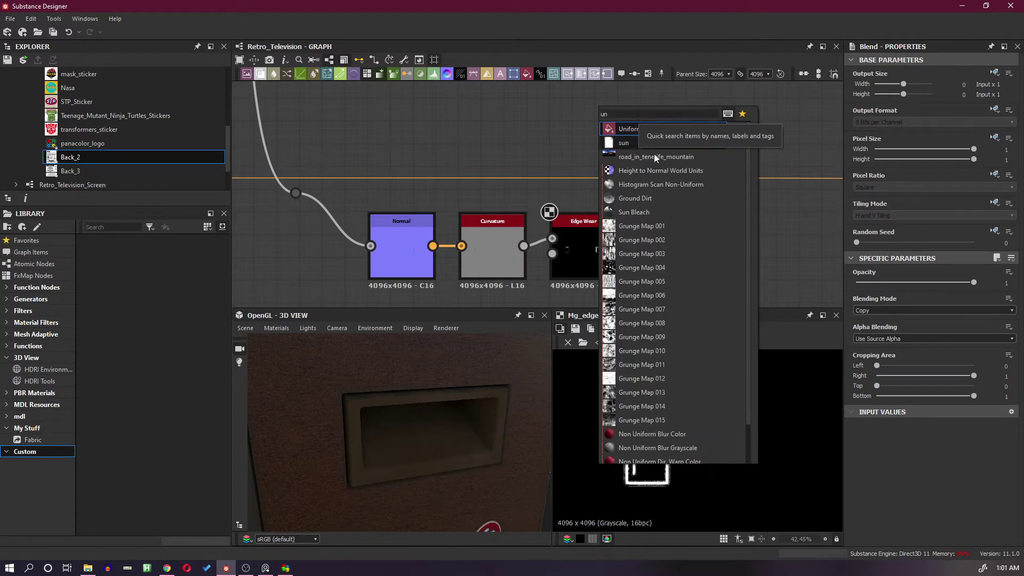
left_click(631, 129)
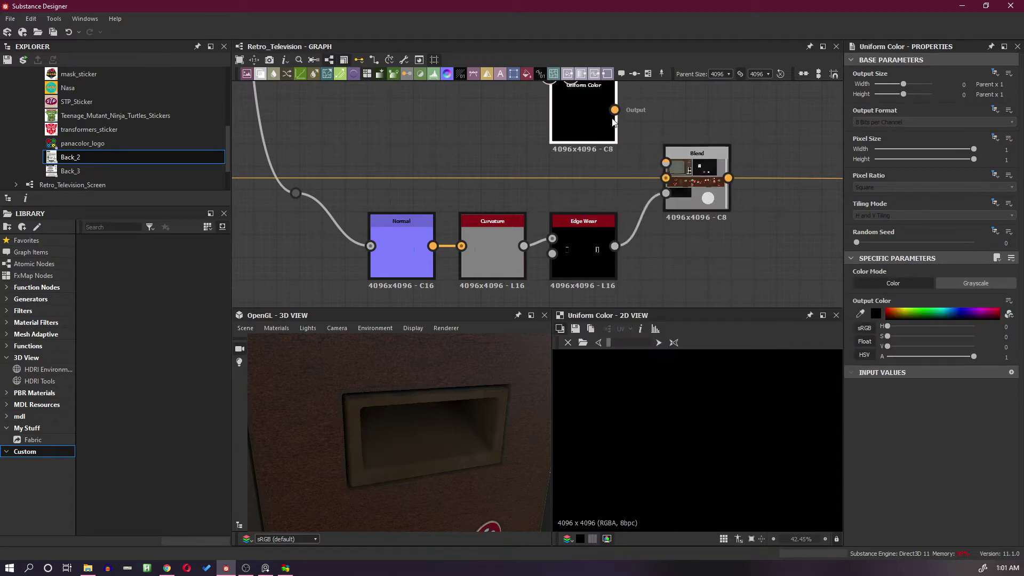
left_click_drag(614, 110, 666, 162)
left_click(696, 176)
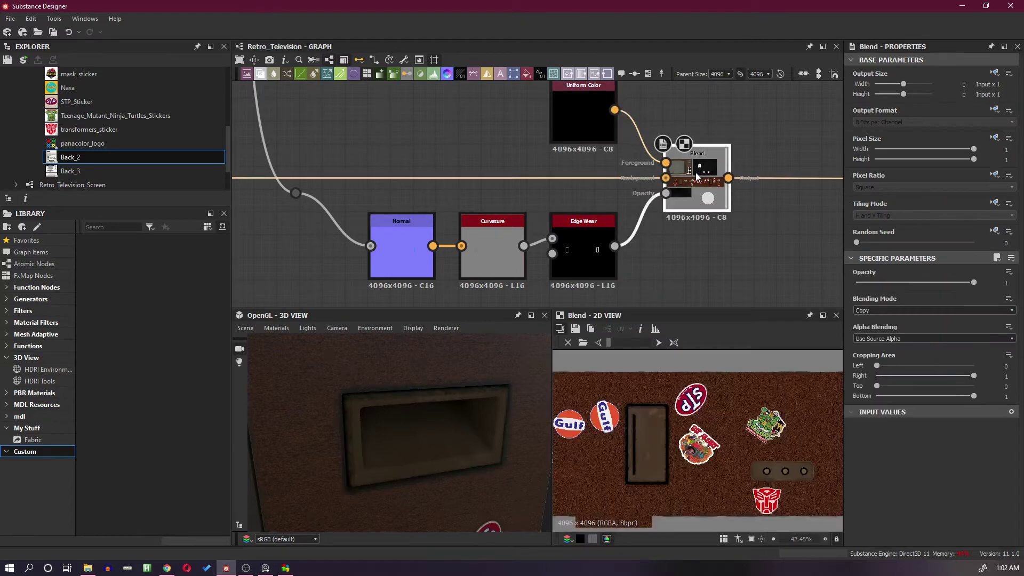
scroll(623, 463, "up", 2)
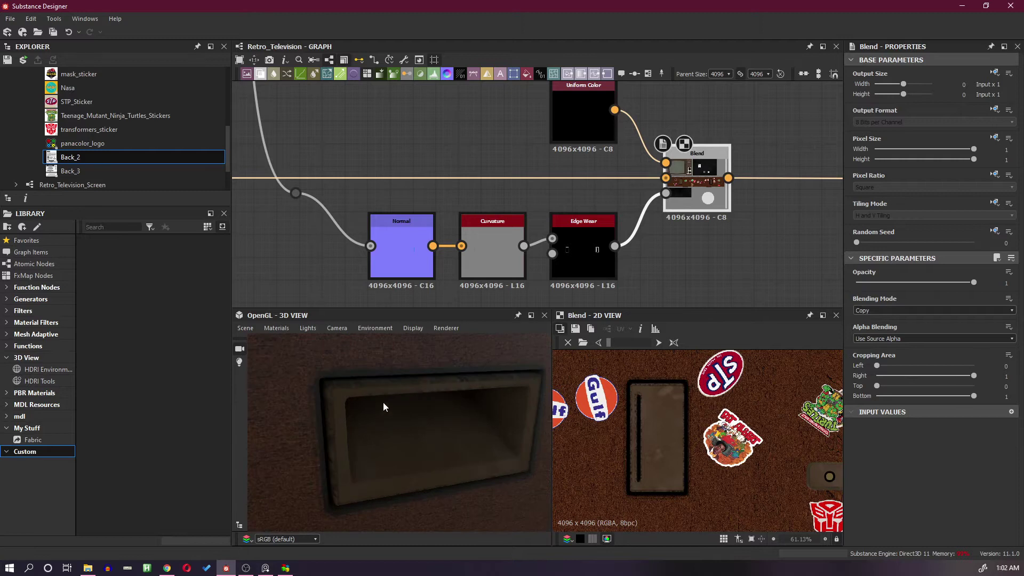
scroll(366, 372, "up", 3)
right_click_drag(372, 374, 382, 396)
Step: Set the new Uniform Color's output color by sampling the brown inside the handle recess in the 3D view
left_click(590, 130)
left_click(591, 133)
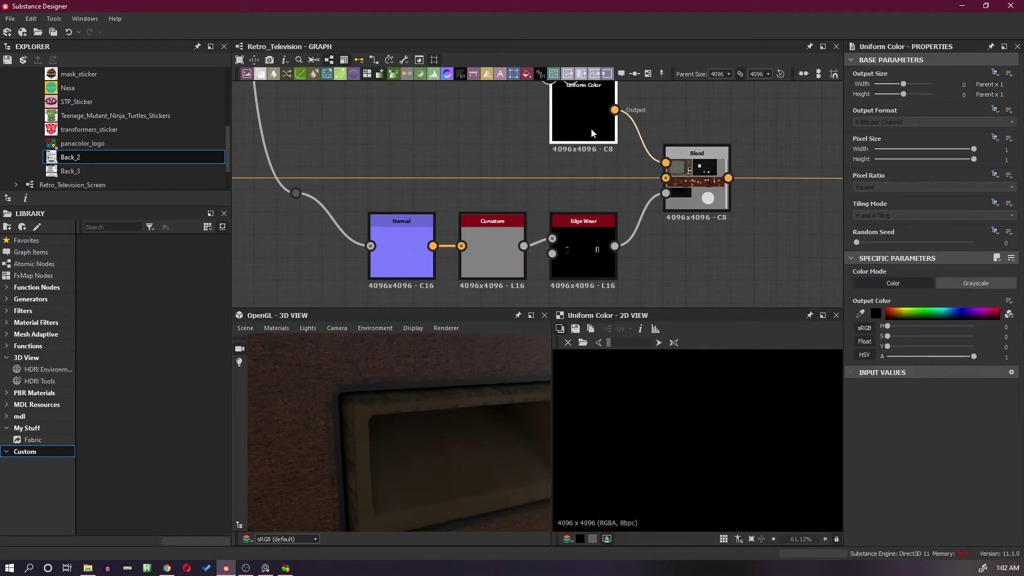
left_click(874, 312)
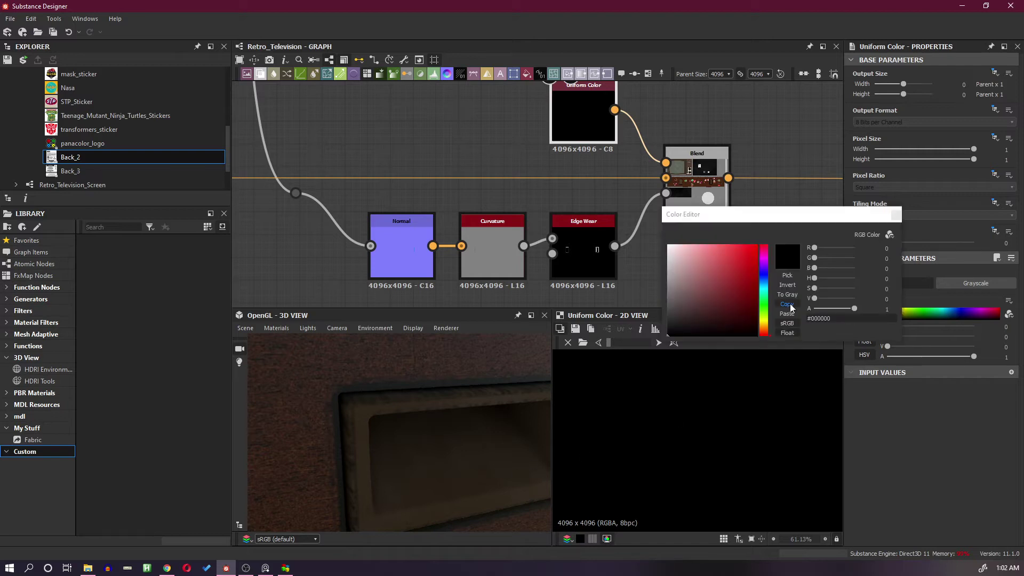
left_click(902, 219)
left_click(858, 314)
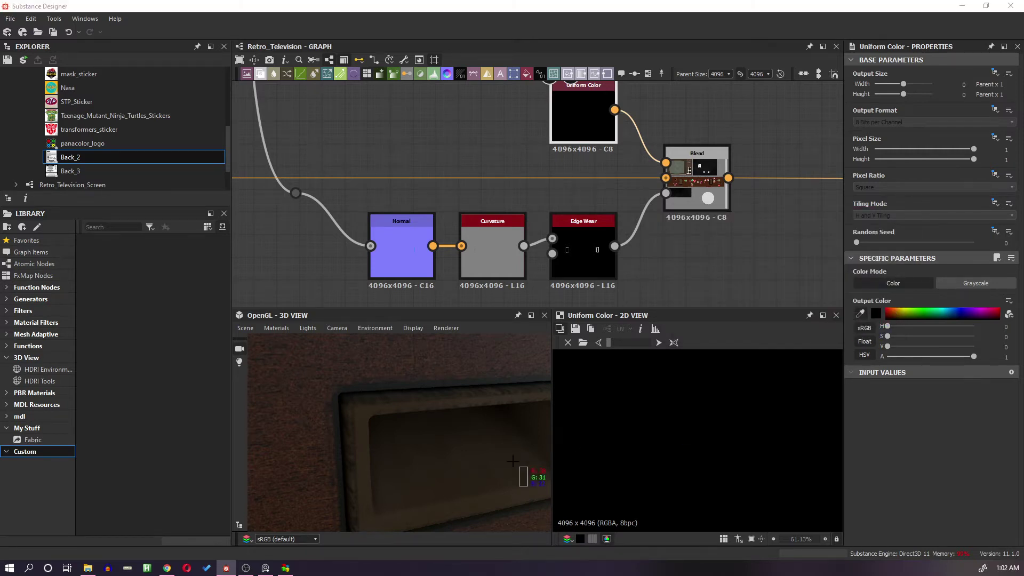
left_click(438, 495)
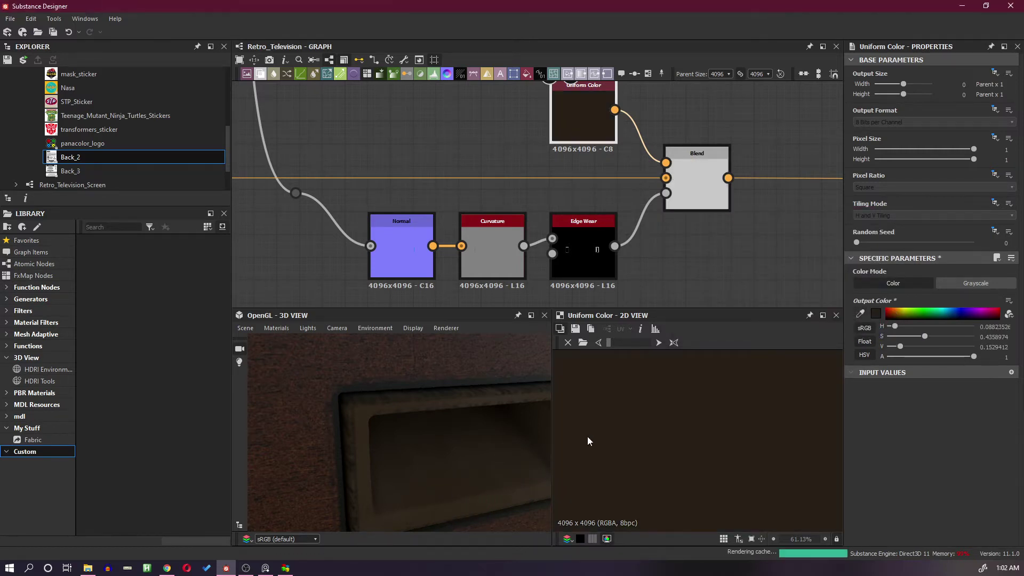
Step: Darken the new Uniform Color to #140e07 and check the handle recess in the 3D view
left_click(876, 314)
left_click(713, 309)
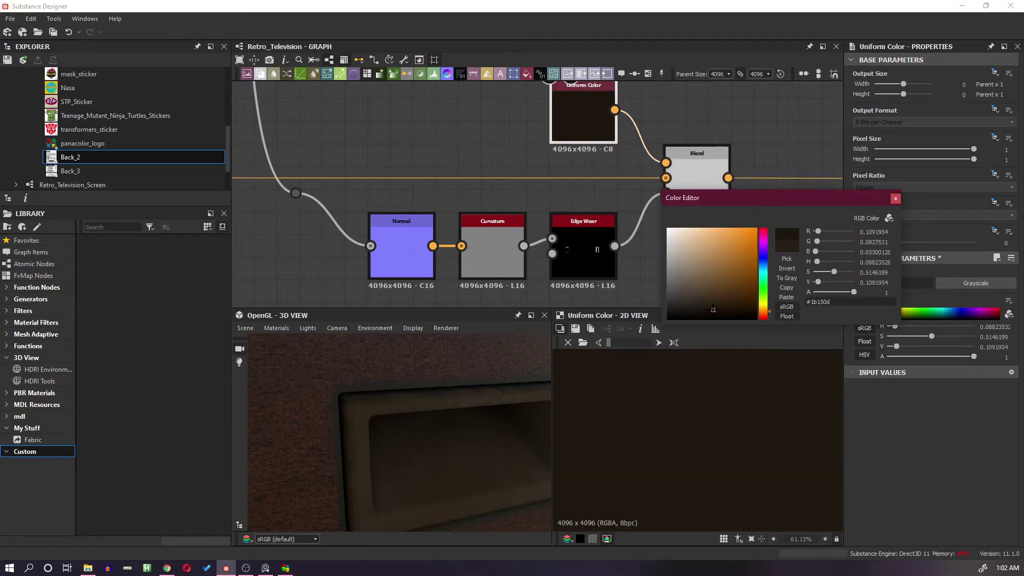
left_click(715, 313)
left_click_drag(716, 314, 725, 313)
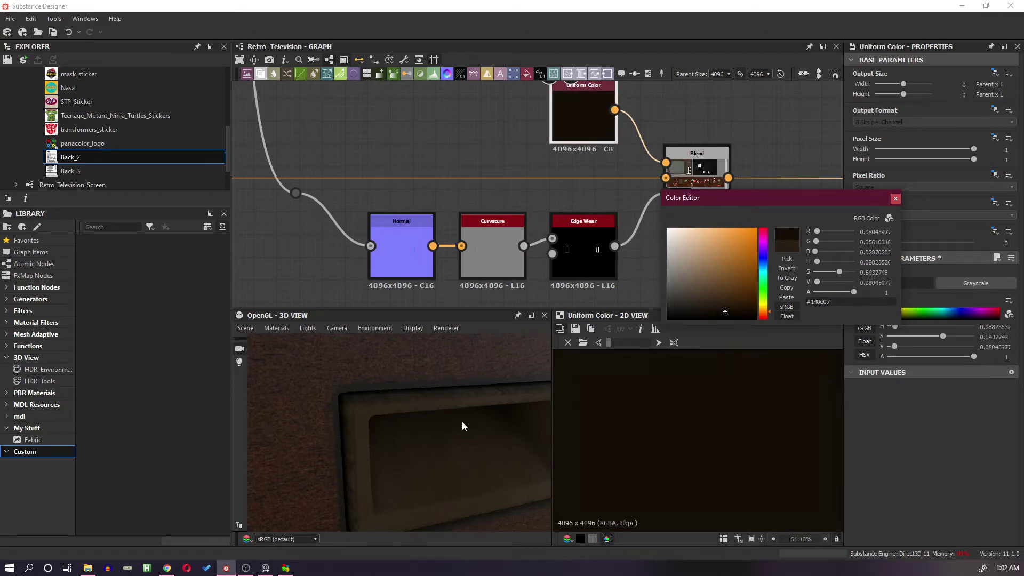
scroll(460, 438, "down", 3)
left_click_drag(459, 438, 438, 420)
middle_click_drag(437, 422, 439, 423)
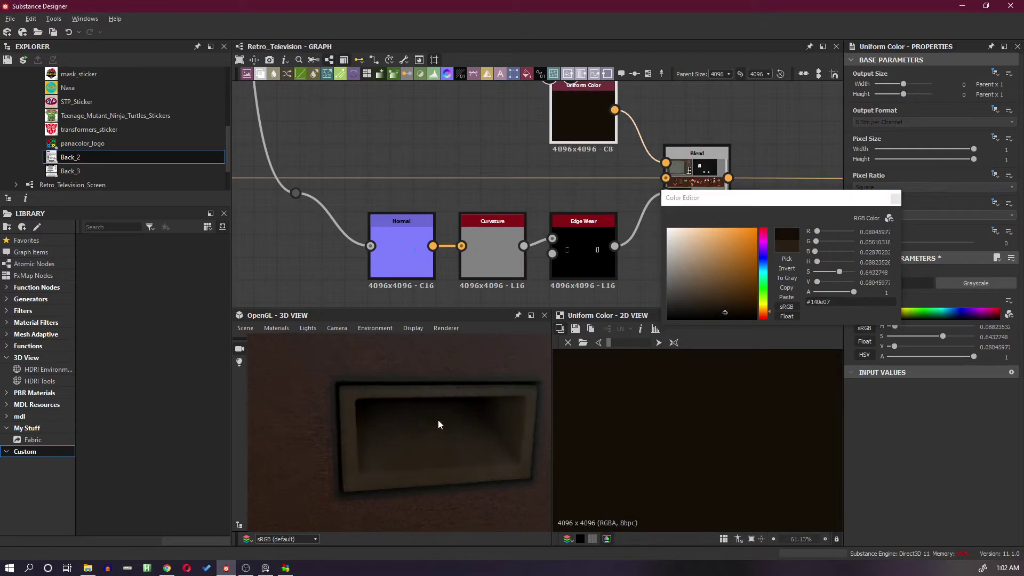
Step: Set the handle recess's Edge Wear to Level 0.53, Edges Width 0.05 and Disorder 0.05, checking the recess edges in the 3D view
scroll(439, 423, "up", 3)
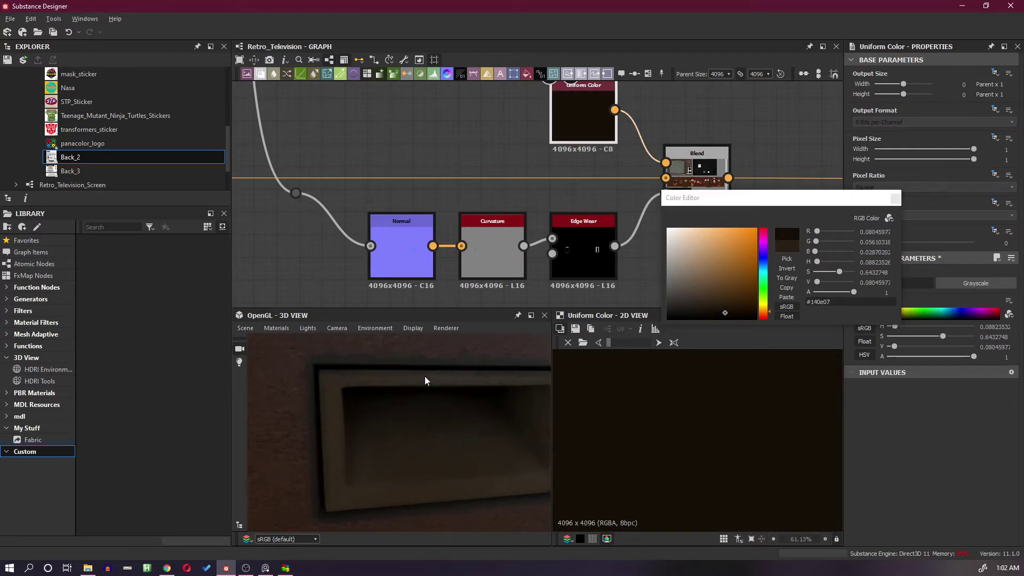
left_click(894, 200)
left_click(587, 235)
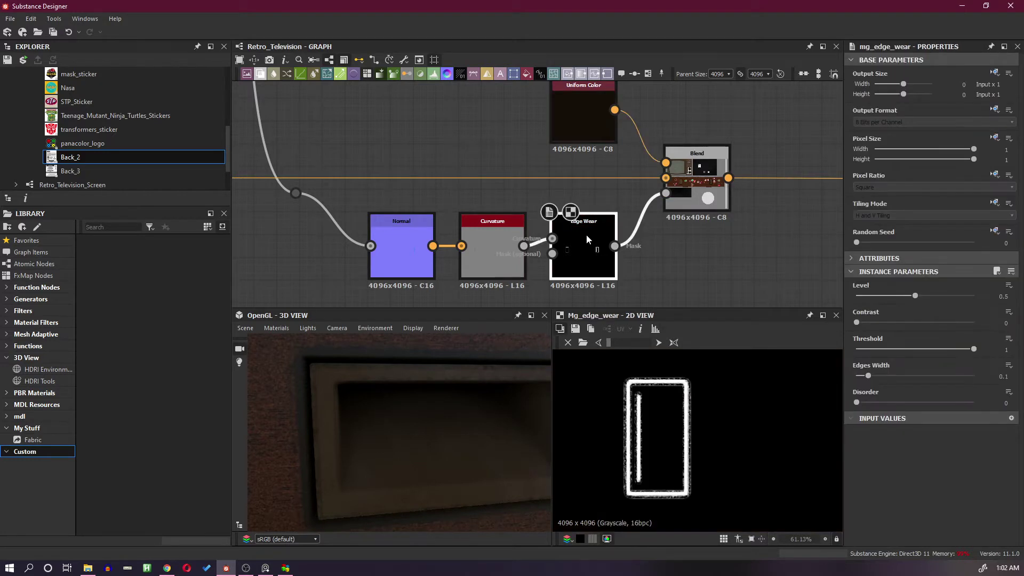
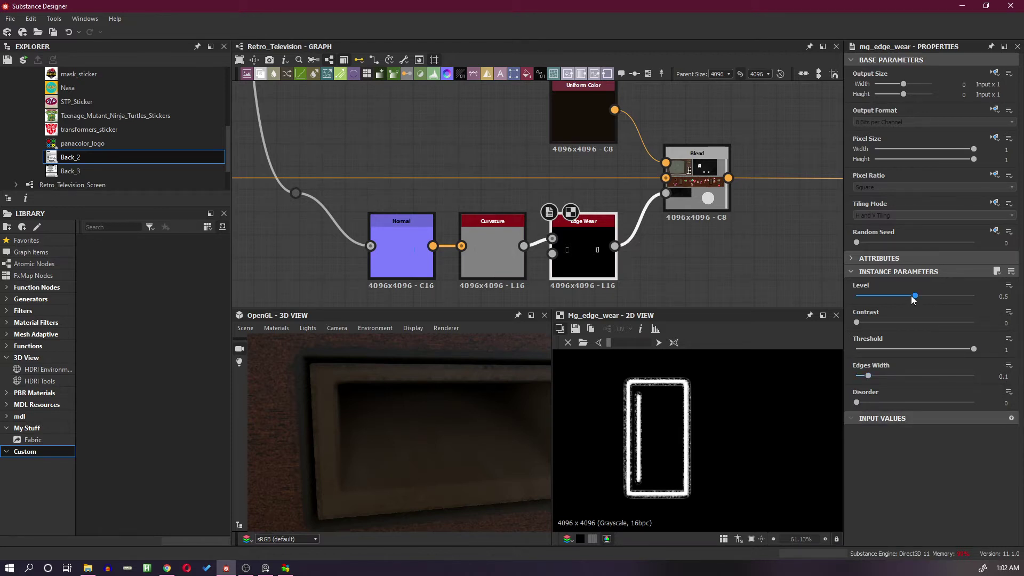
mouse_move(913, 297)
left_mouse_down()
mouse_move(891, 296)
mouse_move(918, 299)
left_mouse_up()
left_click_drag(872, 375, 862, 405)
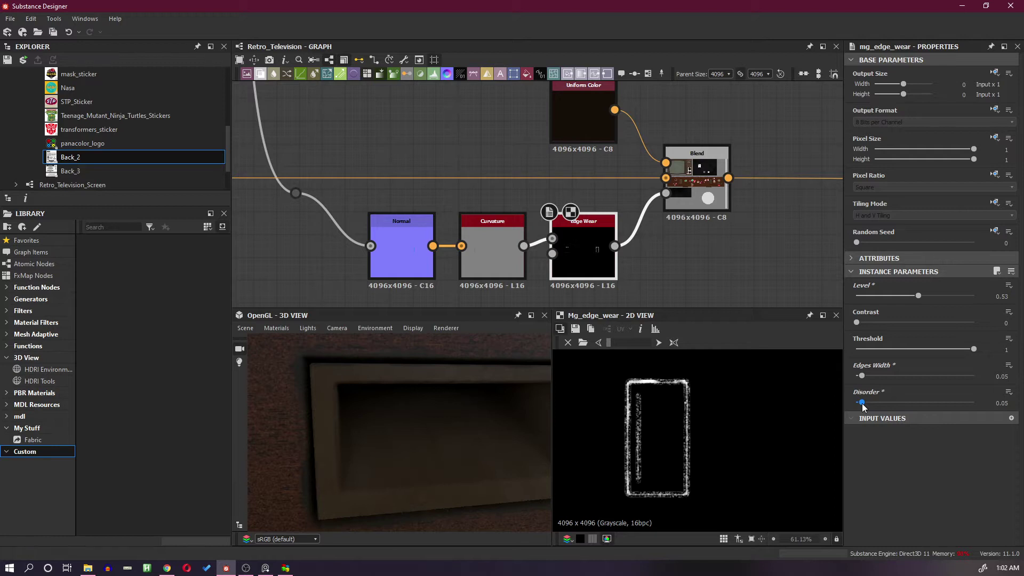
left_click_drag(491, 418, 478, 427)
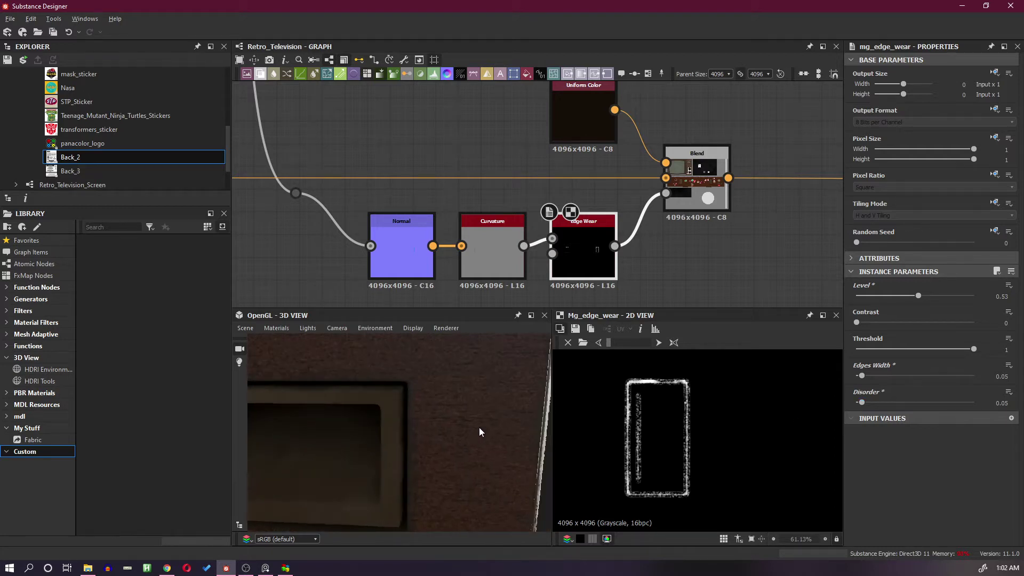
right_click_drag(479, 427, 475, 375)
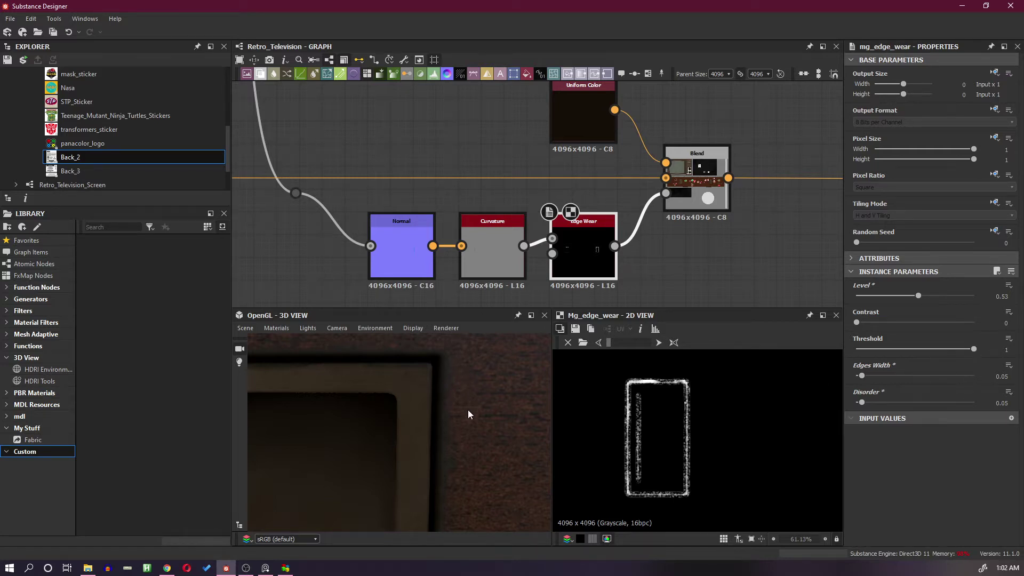
left_click_drag(469, 414, 443, 431)
Step: Try a lighter, more saturated brown, #4b2801, on the handle wear's Uniform Color and check the handle recess
left_click(578, 133)
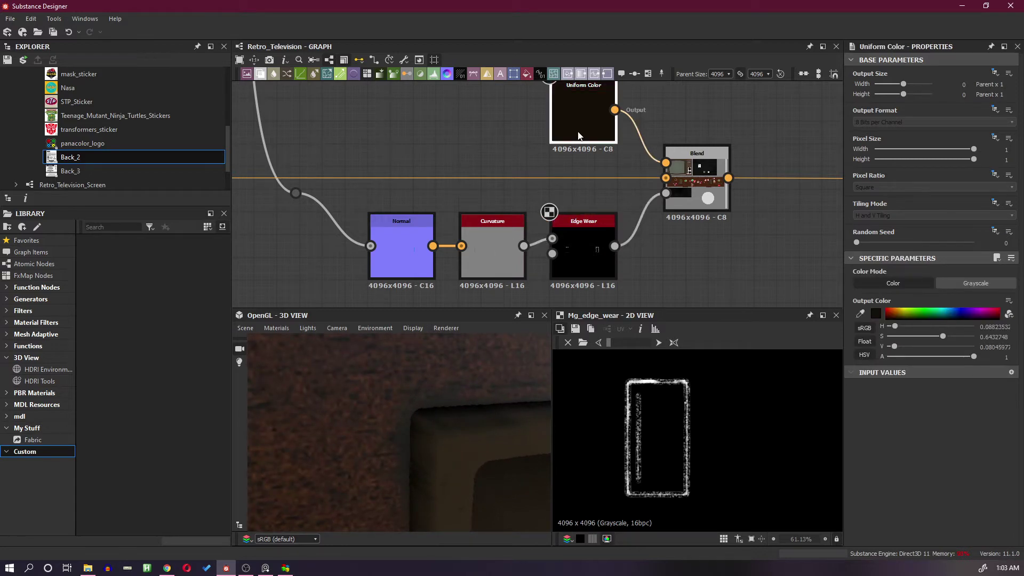
left_click(877, 315)
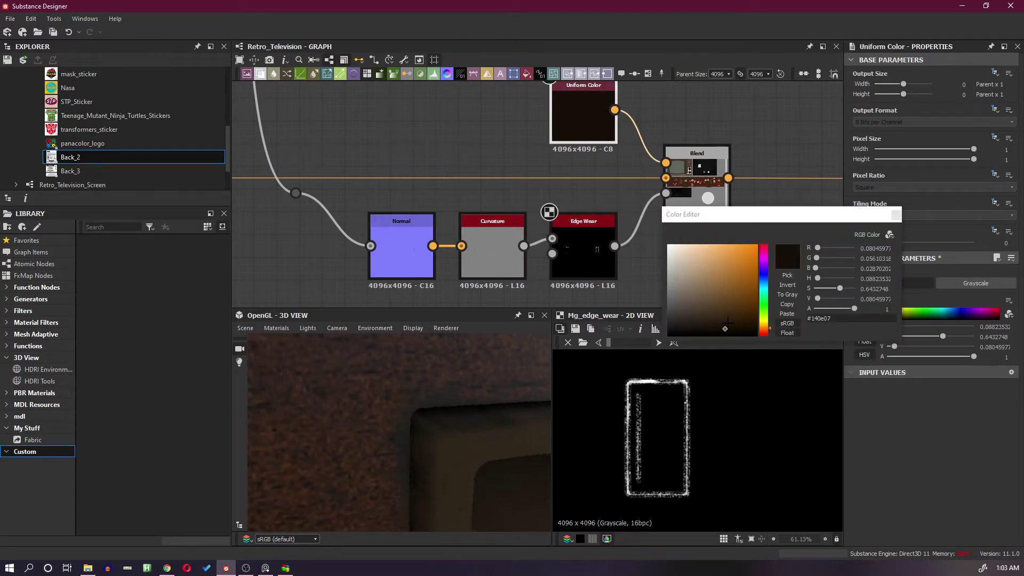
left_click(728, 321)
left_click_drag(728, 323, 748, 322)
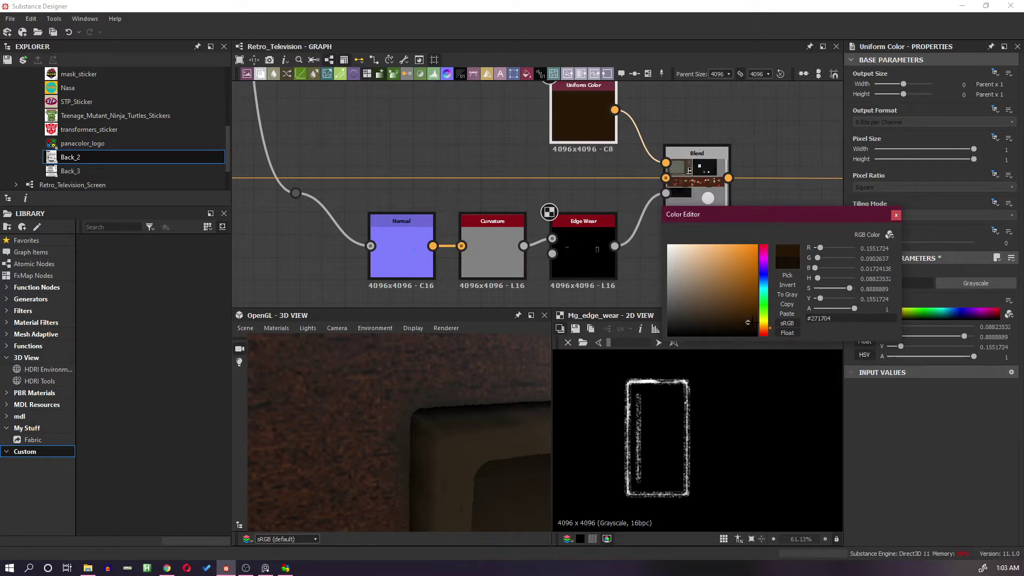
left_click(750, 304)
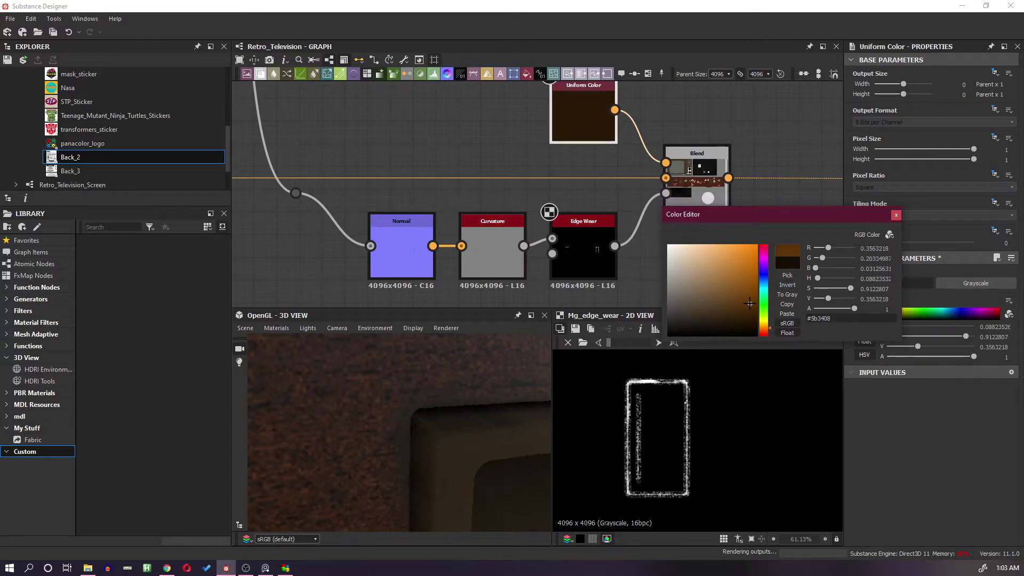
left_click(757, 312)
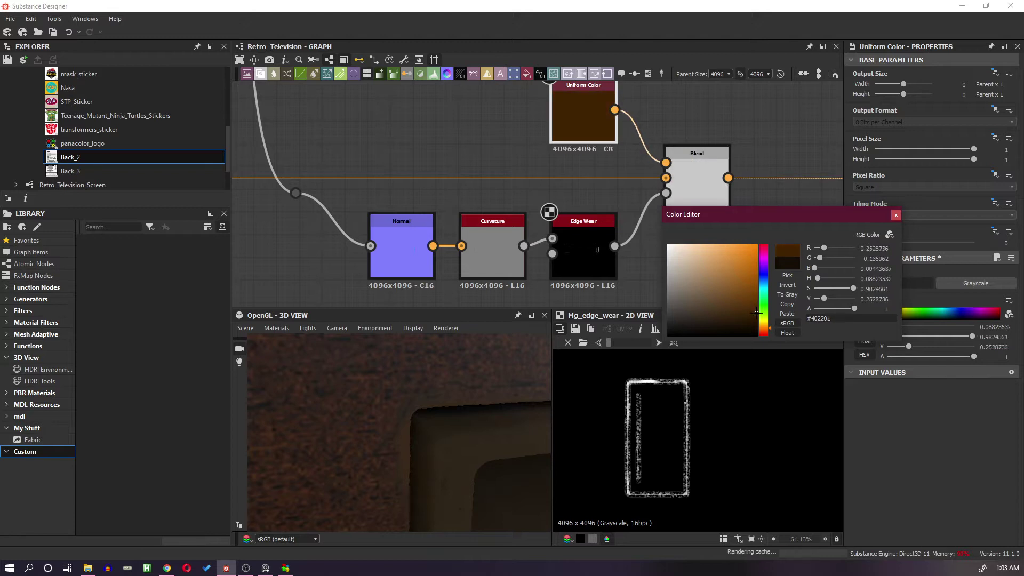
left_click(756, 309)
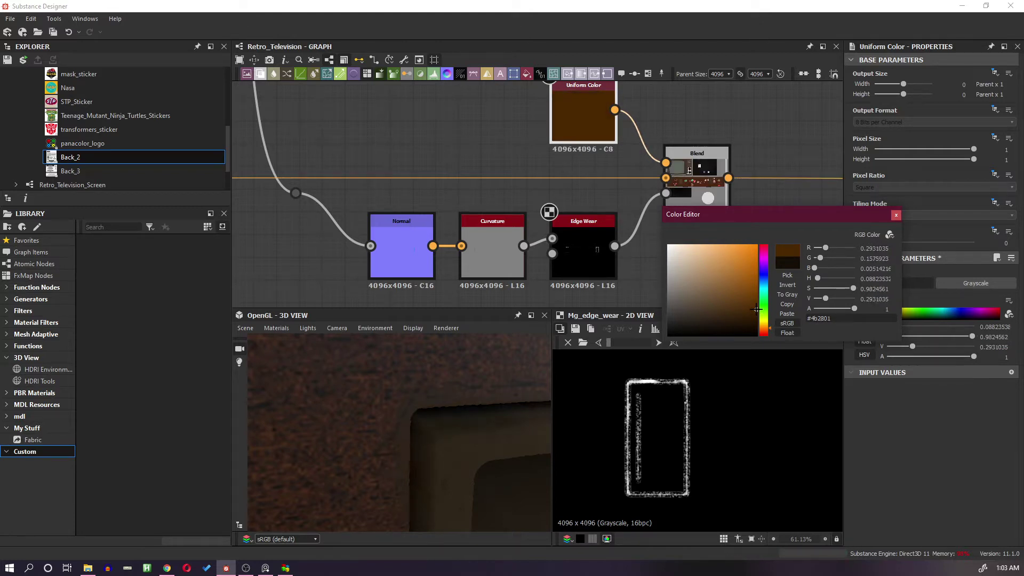
left_click_drag(421, 417, 523, 372)
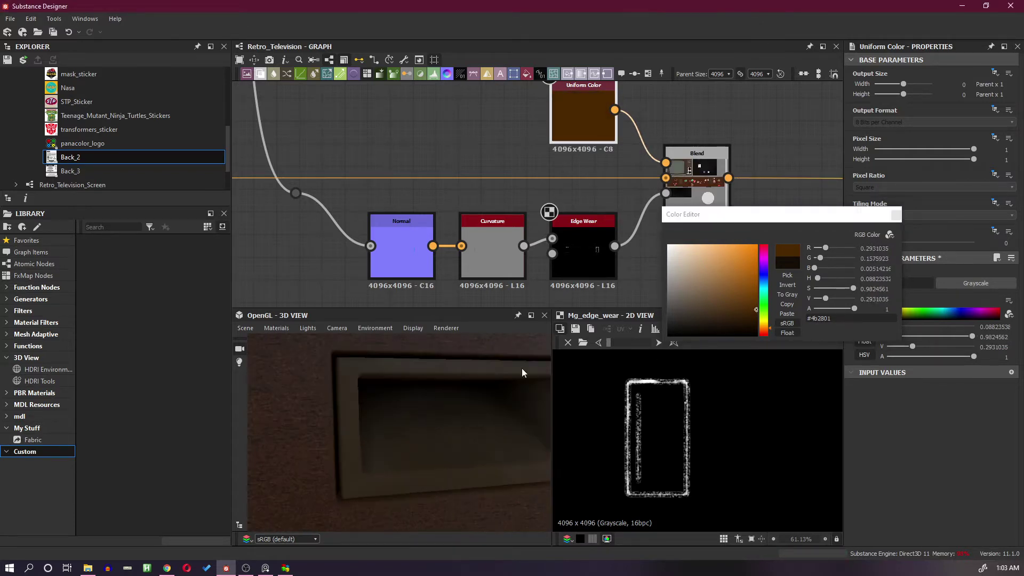
Step: Set the handle wear's Uniform Color to the saturated dark brown #1a0e00 and check the handle and the television's front in the 3D view
left_click(752, 275)
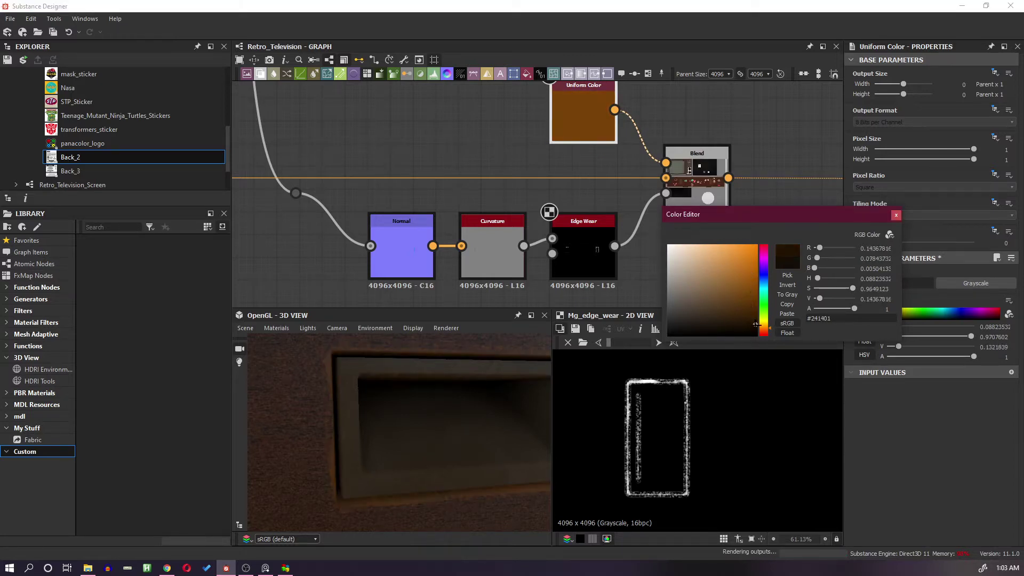
left_click(757, 326)
left_click_drag(756, 326, 756, 316)
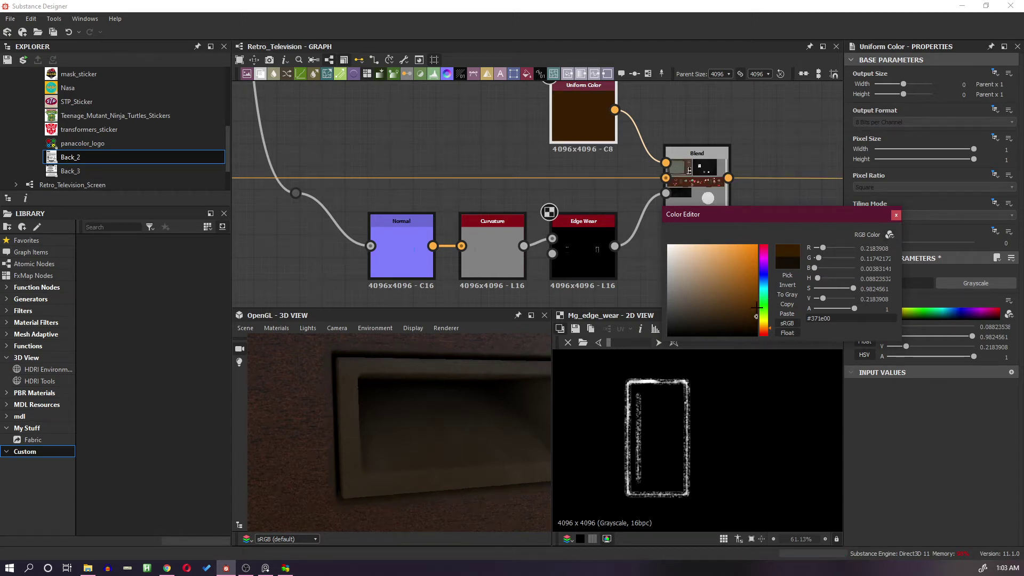
left_click_drag(756, 317, 756, 327)
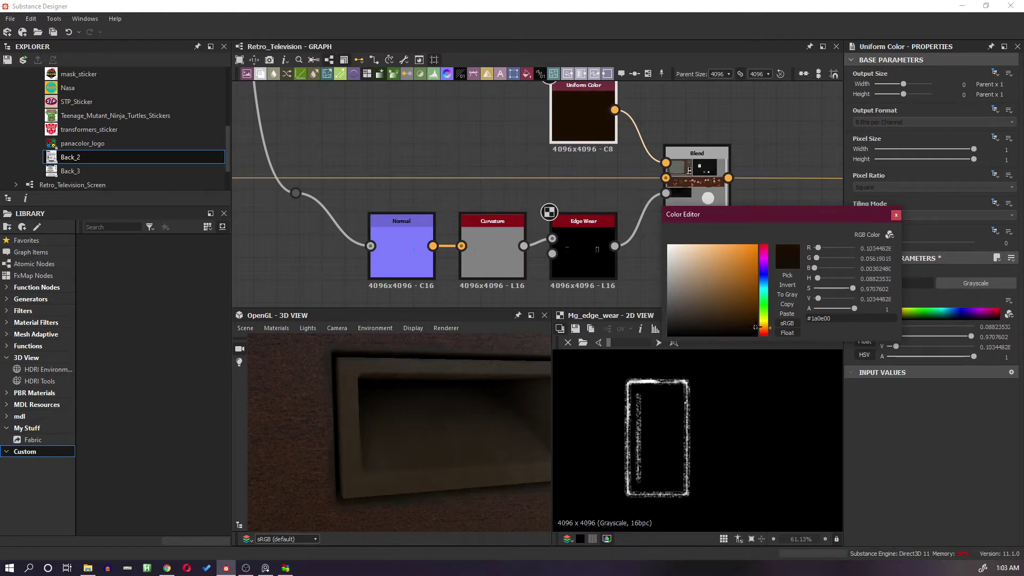
left_click(896, 214)
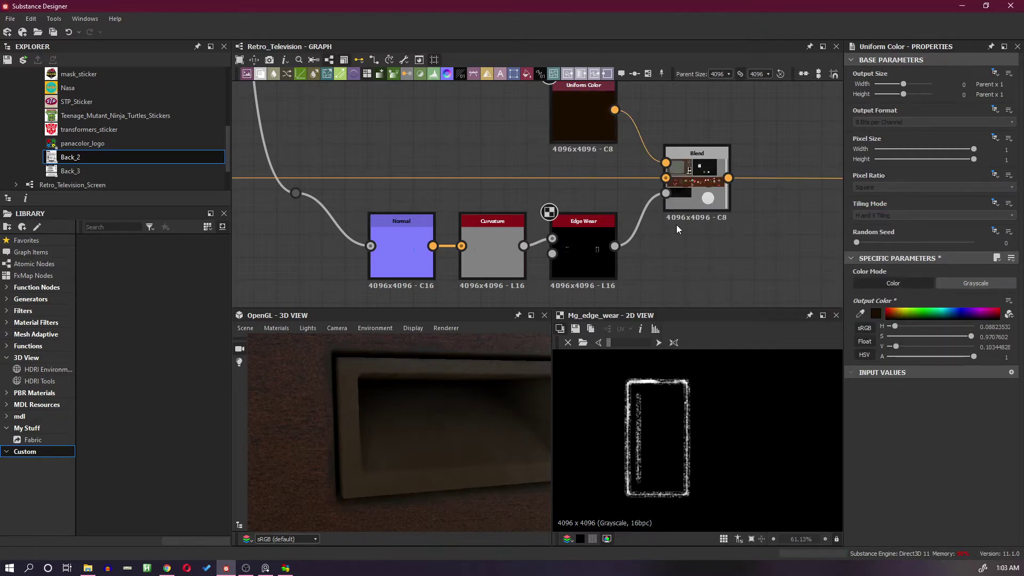
scroll(680, 236, "down", 5)
scroll(680, 237, "down", 4)
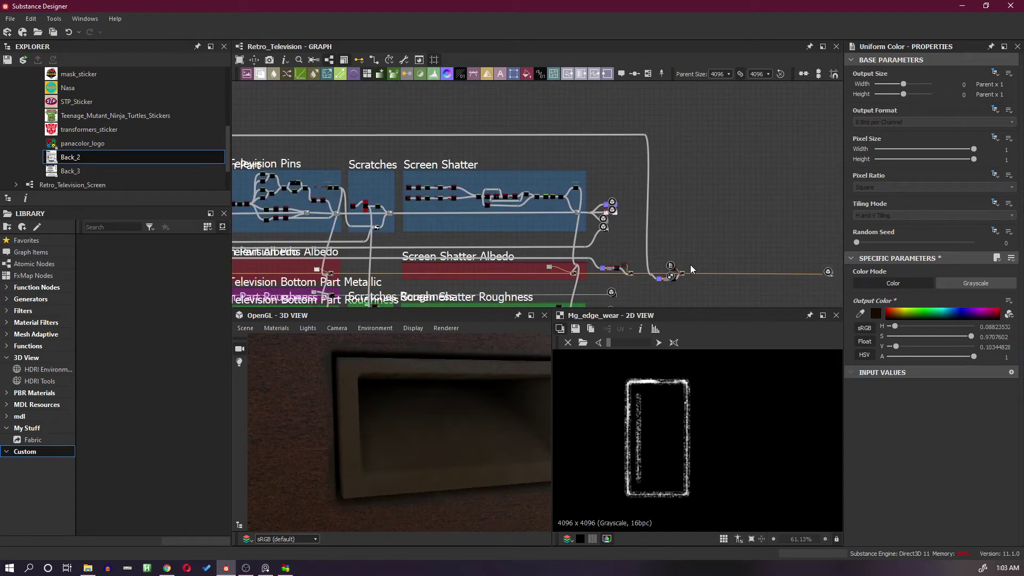
scroll(430, 405, "down", 5)
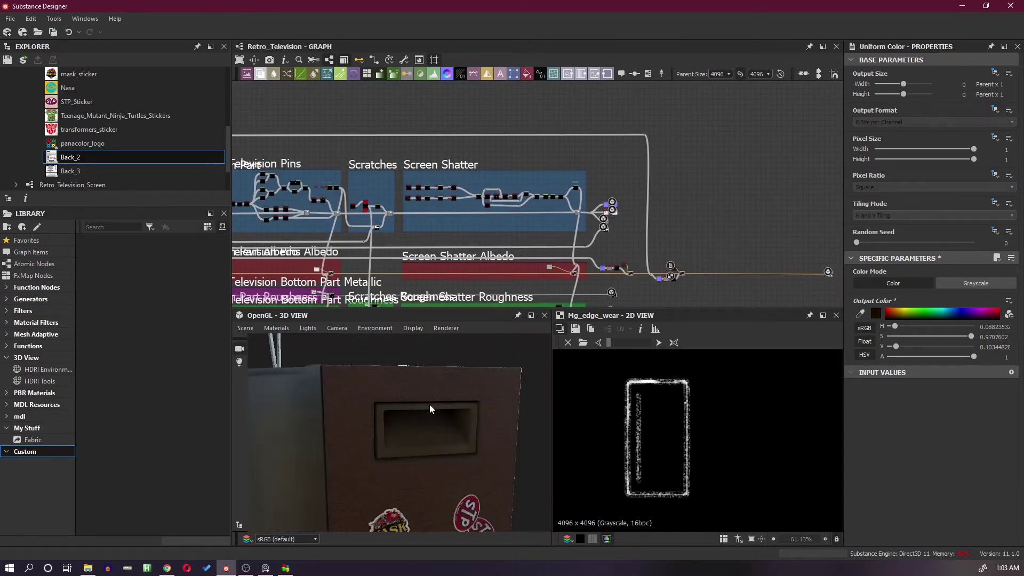
left_click_drag(390, 437, 280, 430)
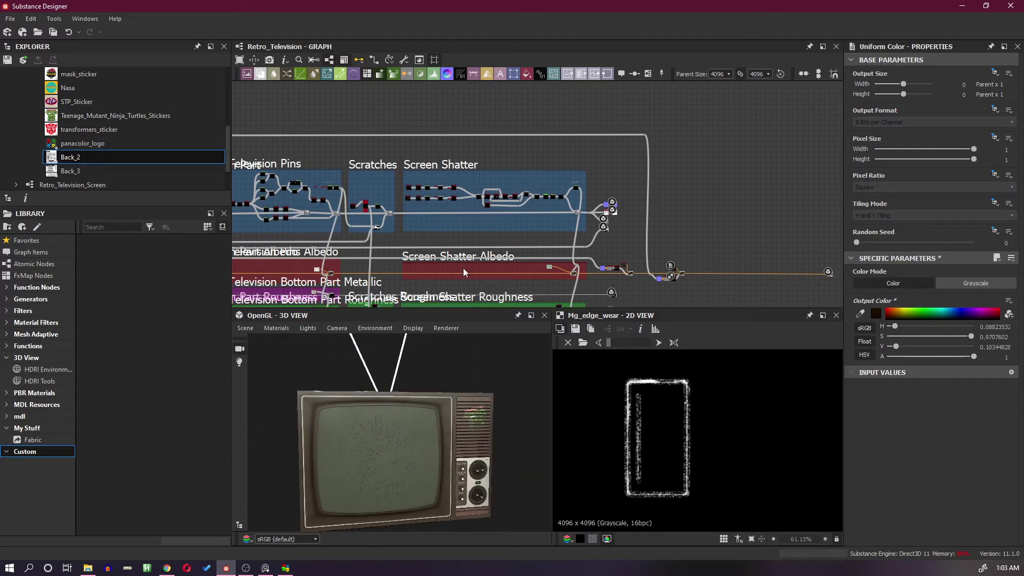
Step: Search the Side Panel section of the graph for a usable mask and preview the output of its first Levels mask node
scroll(469, 222, "down", 3)
middle_click_drag(469, 222, 838, 229)
scroll(518, 216, "up", 3)
middle_click_drag(430, 223, 699, 220)
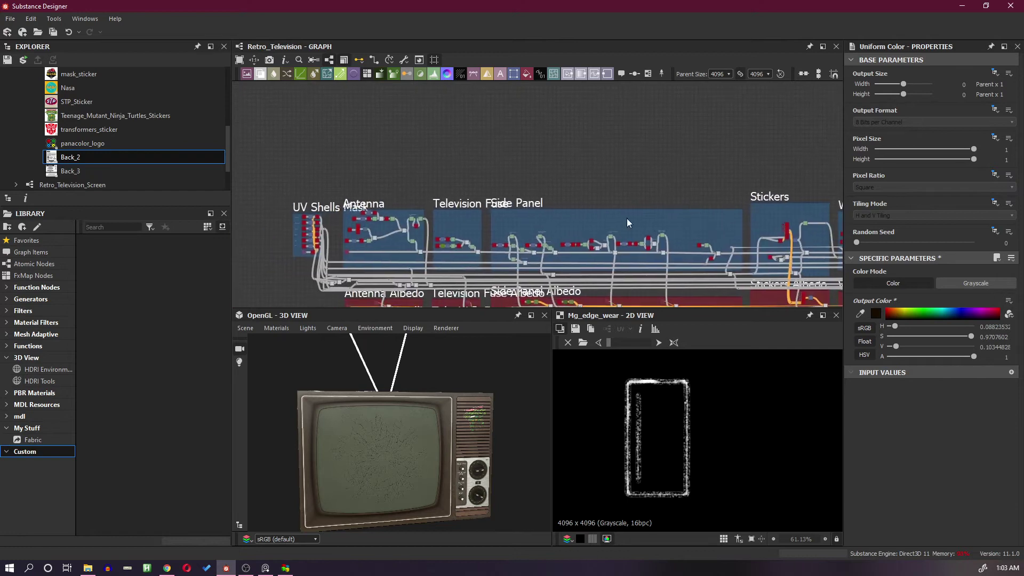
middle_click_drag(392, 212, 421, 193)
scroll(536, 203, "up", 4)
middle_click_drag(602, 219, 494, 163)
scroll(494, 163, "down", 1)
scroll(494, 164, "down", 2)
scroll(699, 170, "up", 2)
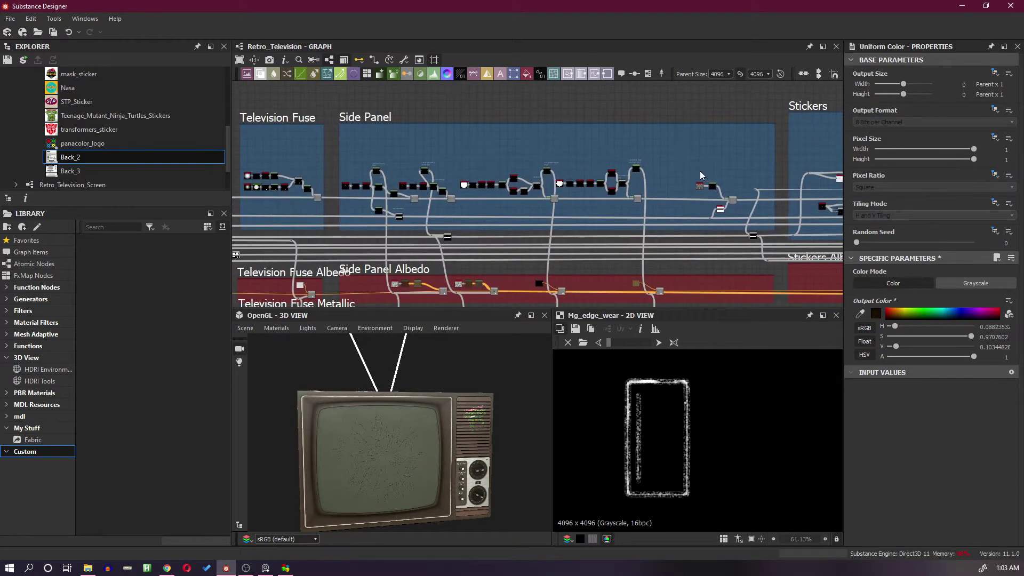
scroll(694, 184, "up", 3)
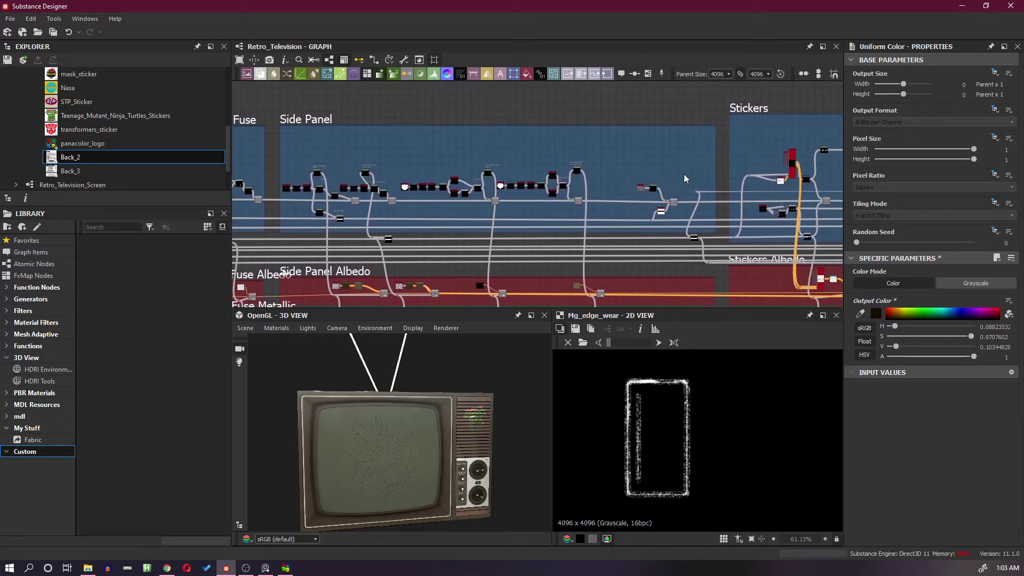
scroll(692, 235, "up", 1)
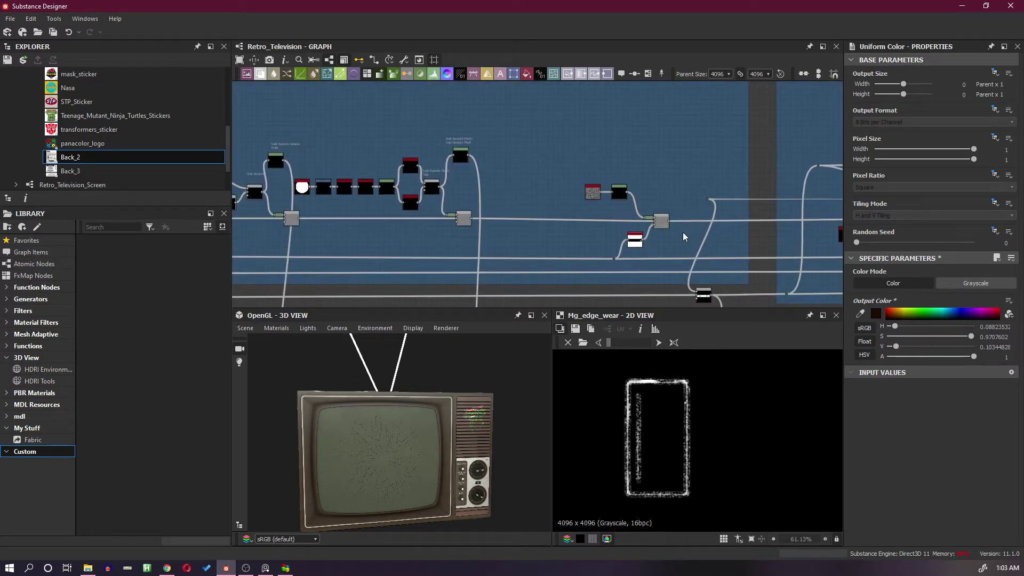
scroll(661, 222, "down", 3)
middle_click_drag(491, 214, 501, 193)
middle_click_drag(429, 174, 529, 180)
scroll(528, 180, "up", 2)
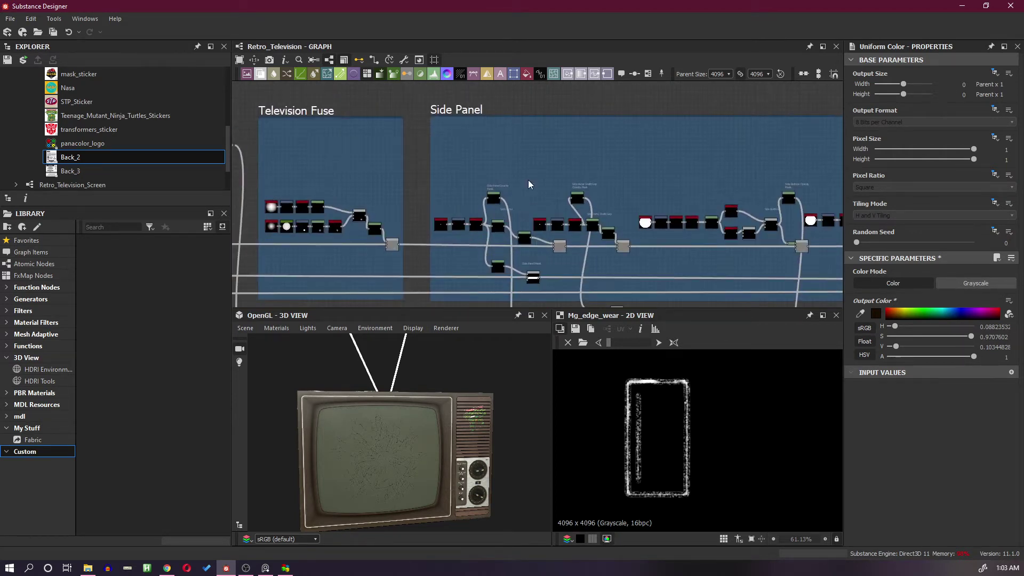
double_click(493, 199)
middle_click_drag(762, 431, 633, 411)
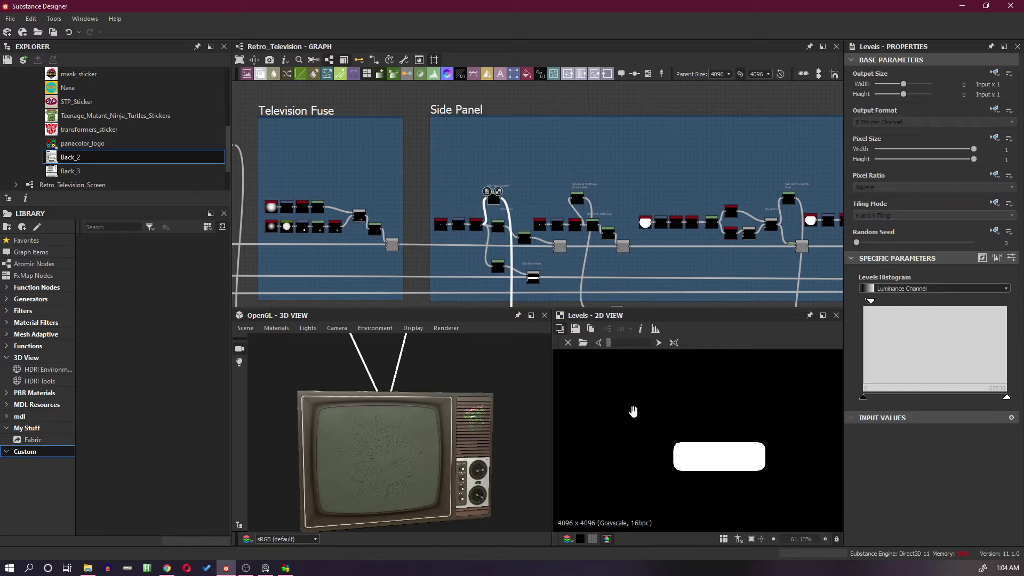
Step: Look through the graph sections up to Front Screen Base and compare the masks from its two upper Blur HQ Grayscale nodes
scroll(675, 265, "down", 3)
middle_click_drag(729, 252, 511, 230)
scroll(641, 211, "up", 1)
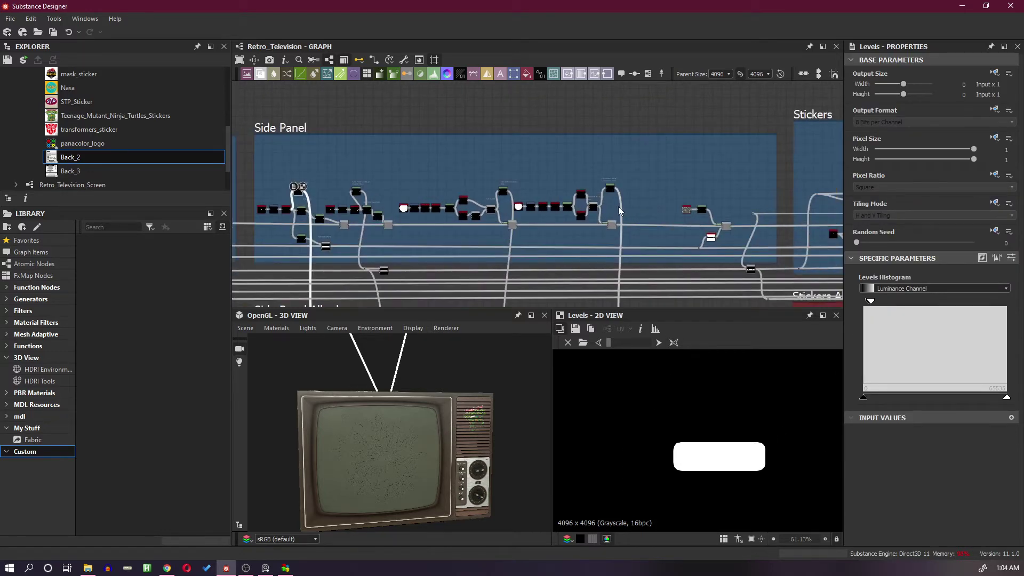
mouse_move(717, 207)
middle_mouse_down()
mouse_move(488, 204)
mouse_move(546, 217)
mouse_move(527, 219)
middle_mouse_up()
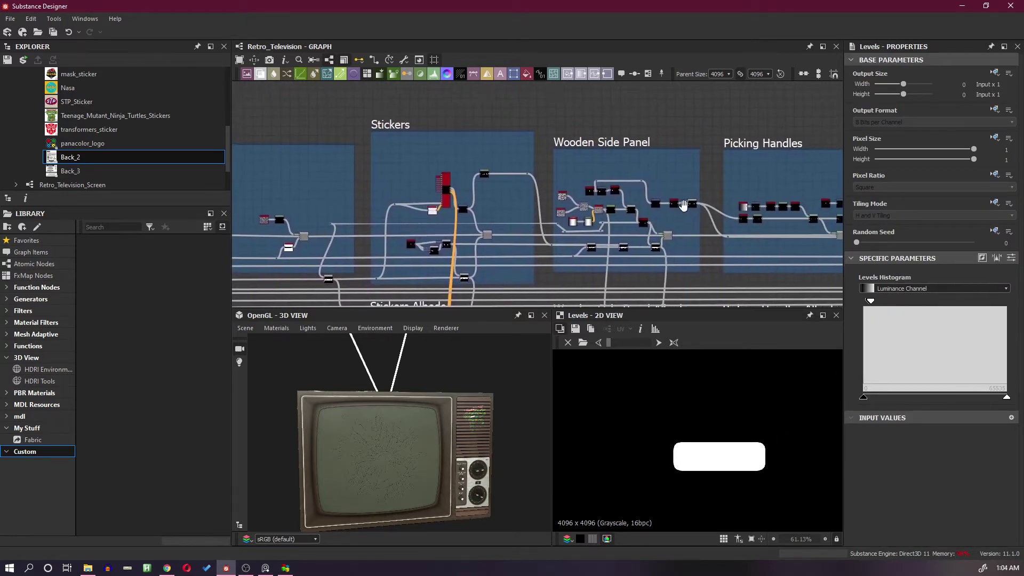
middle_click_drag(775, 231, 576, 235)
middle_click_drag(709, 212, 474, 208)
middle_click_drag(686, 189, 582, 192)
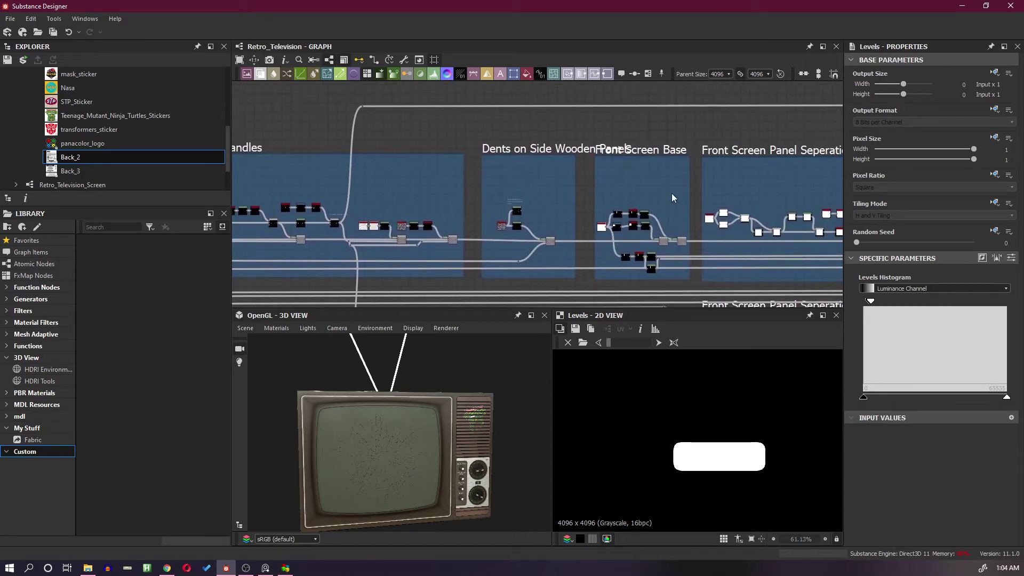
scroll(671, 193, "up", 1)
scroll(671, 193, "up", 1)
middle_click_drag(674, 197, 581, 196)
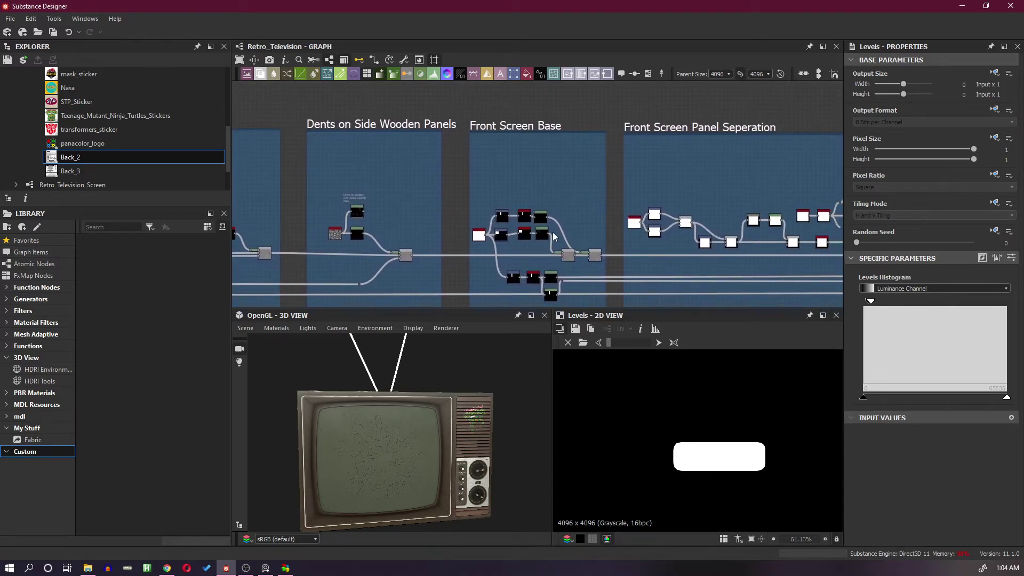
scroll(553, 233, "up", 3)
middle_click_drag(583, 236, 576, 191)
scroll(587, 191, "down", 2)
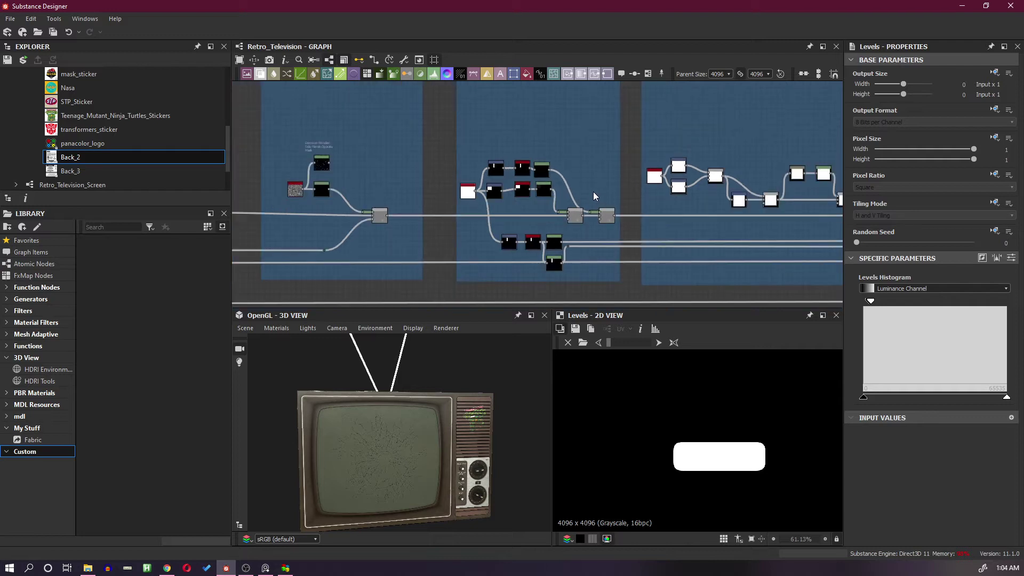
scroll(603, 199, "down", 2)
scroll(618, 203, "up", 3)
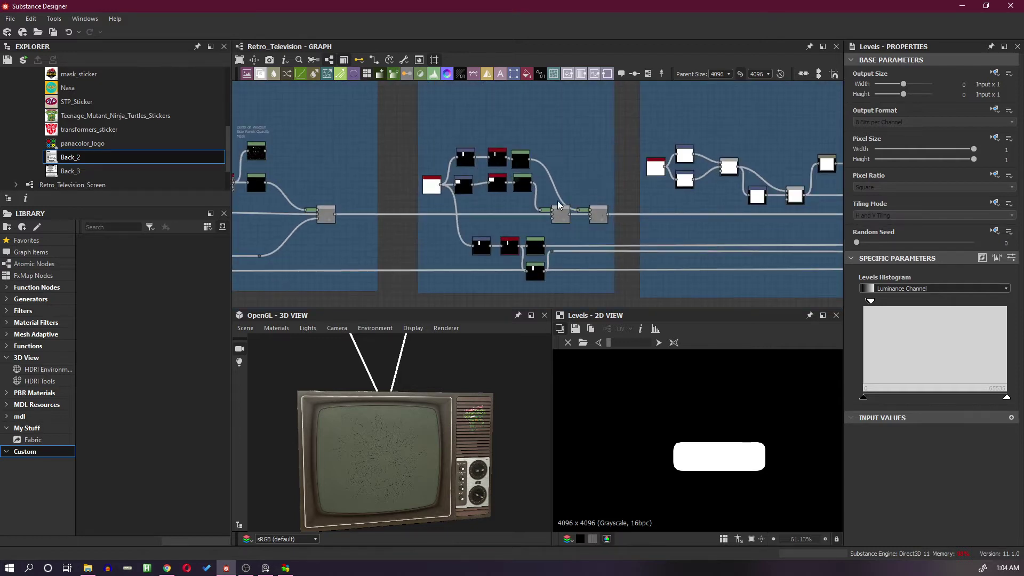
left_click(497, 158)
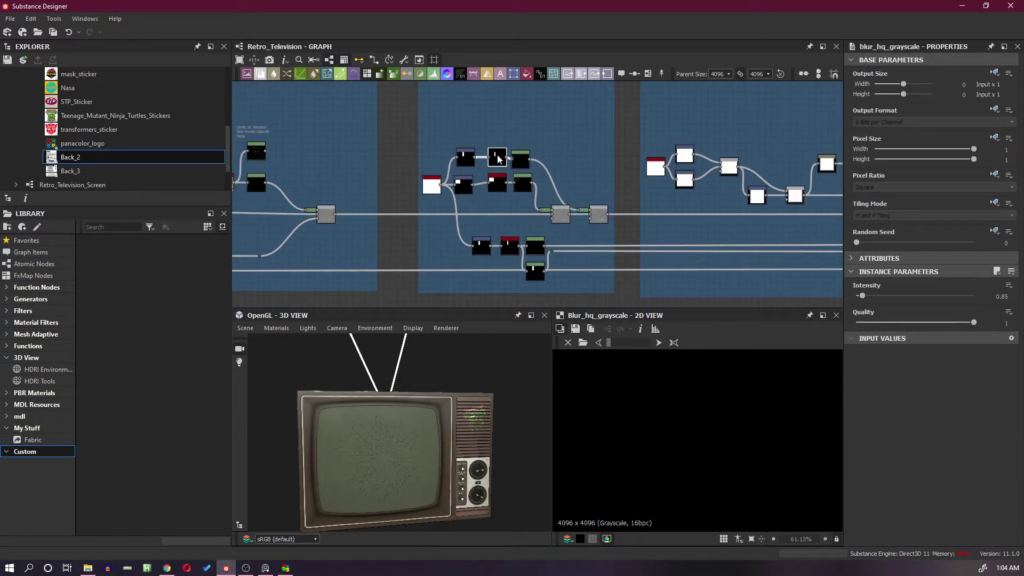
left_click(497, 183)
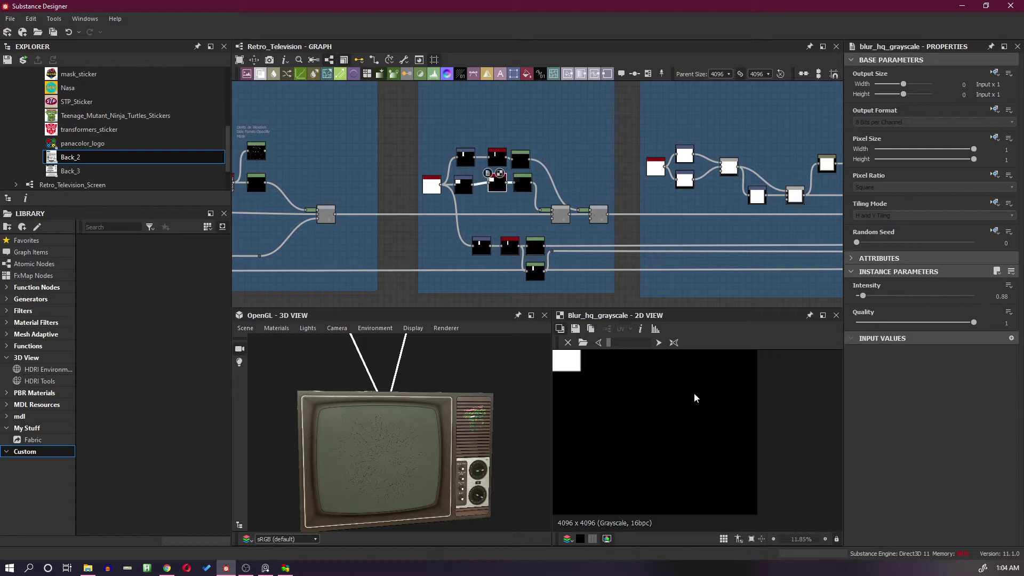
left_click(496, 157)
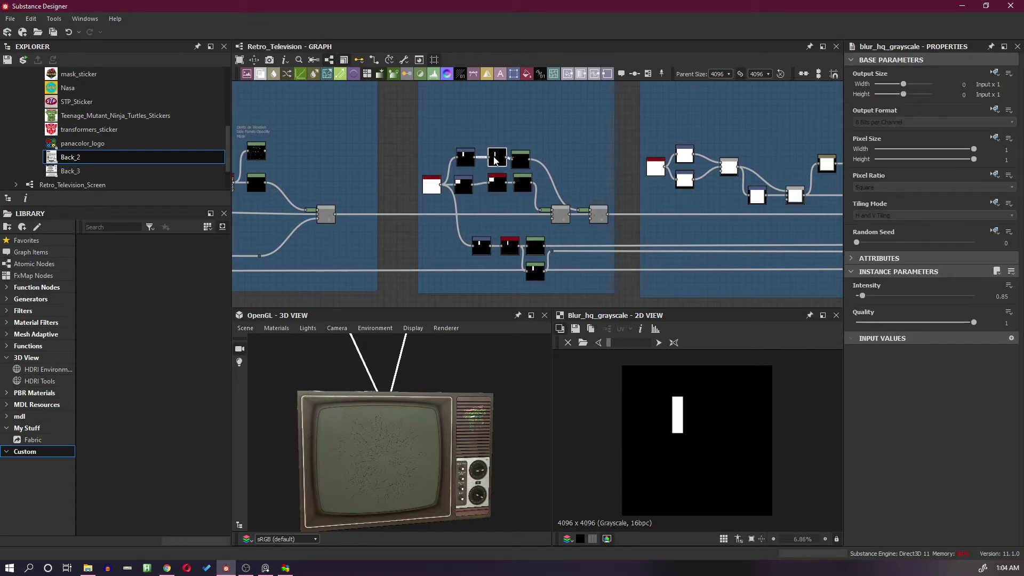
Step: Look through the Front Screen Panel Seperation section and preview the Levels node commented Front Screen Frame Opacity Mask
scroll(664, 194, "down", 4)
scroll(664, 193, "down", 1)
scroll(665, 191, "up", 5)
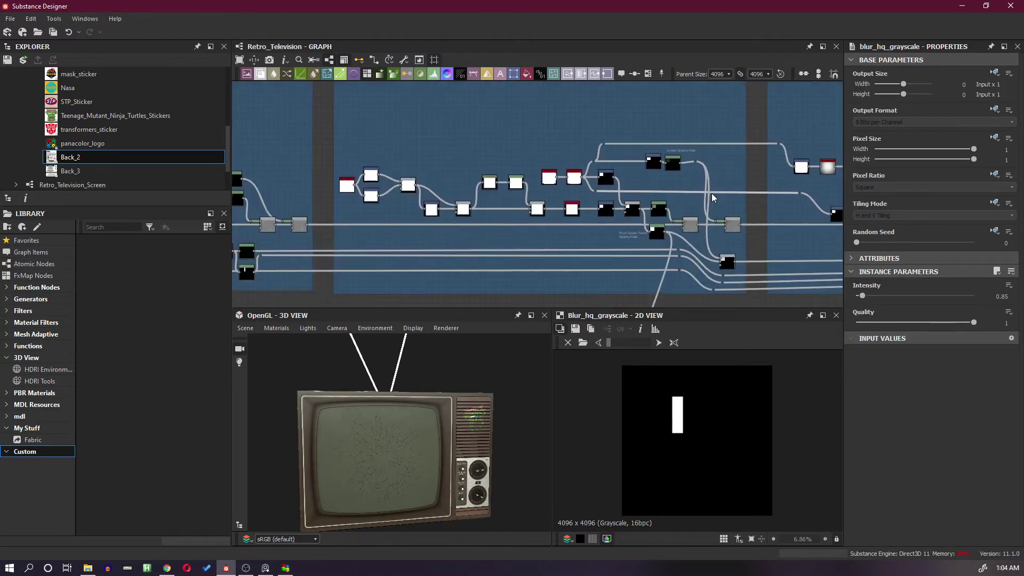
scroll(667, 187, "down", 2)
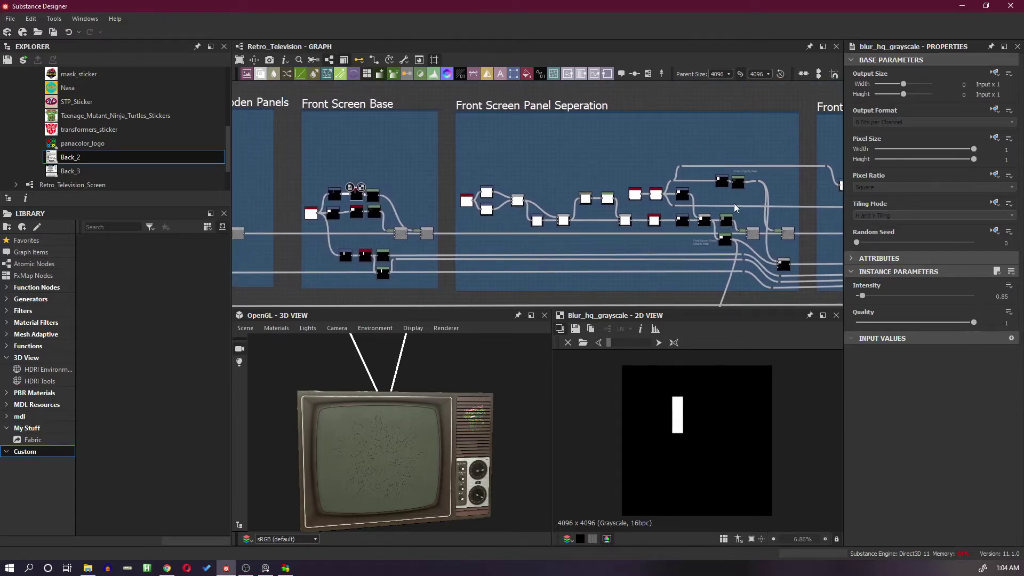
scroll(735, 205, "up", 4)
scroll(723, 261, "up", 3)
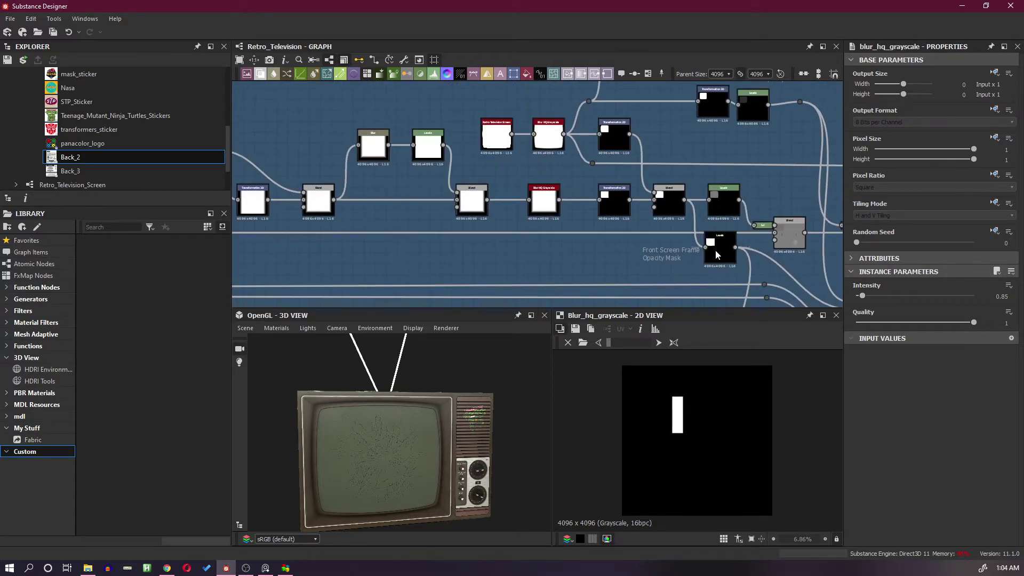
left_click(715, 250)
scroll(639, 405, "up", 2)
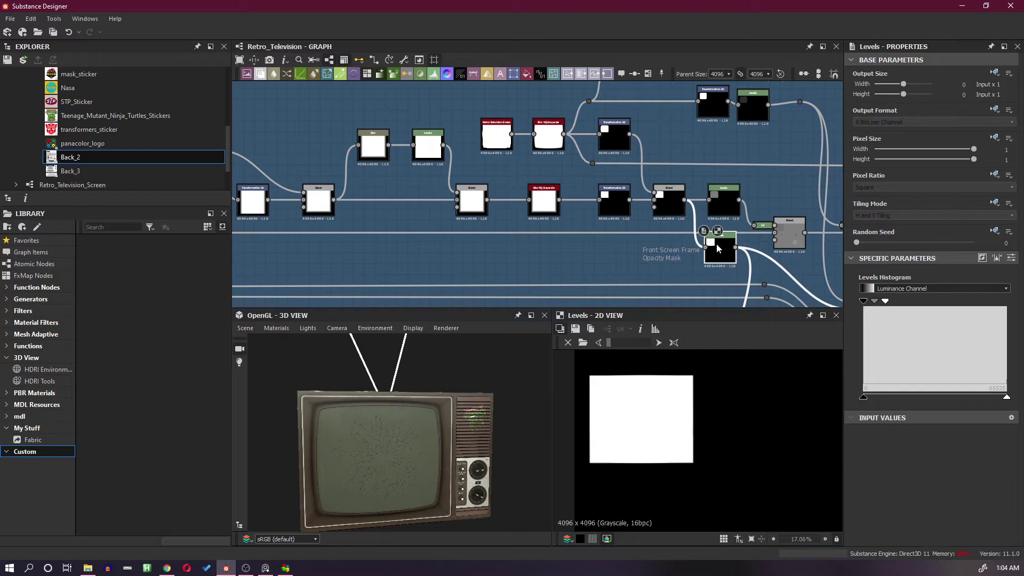
Step: Preview the Subtract Blend node that combines the screen and front screen frame opacity masks
scroll(719, 216, "down", 4)
middle_click_drag(696, 231, 593, 235)
scroll(689, 256, "up", 2)
double_click(686, 272)
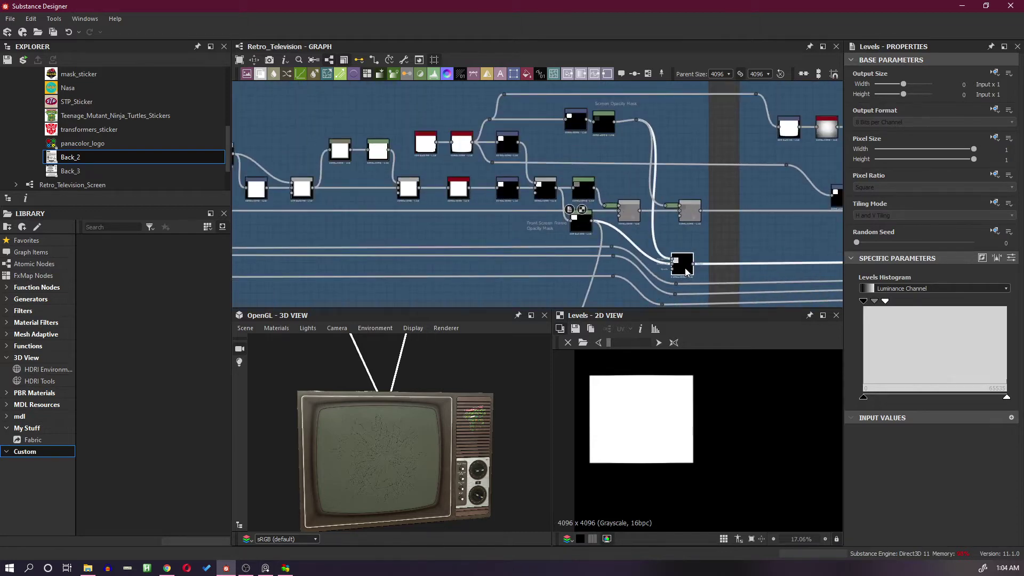
left_click(685, 268)
scroll(607, 405, "up", 2)
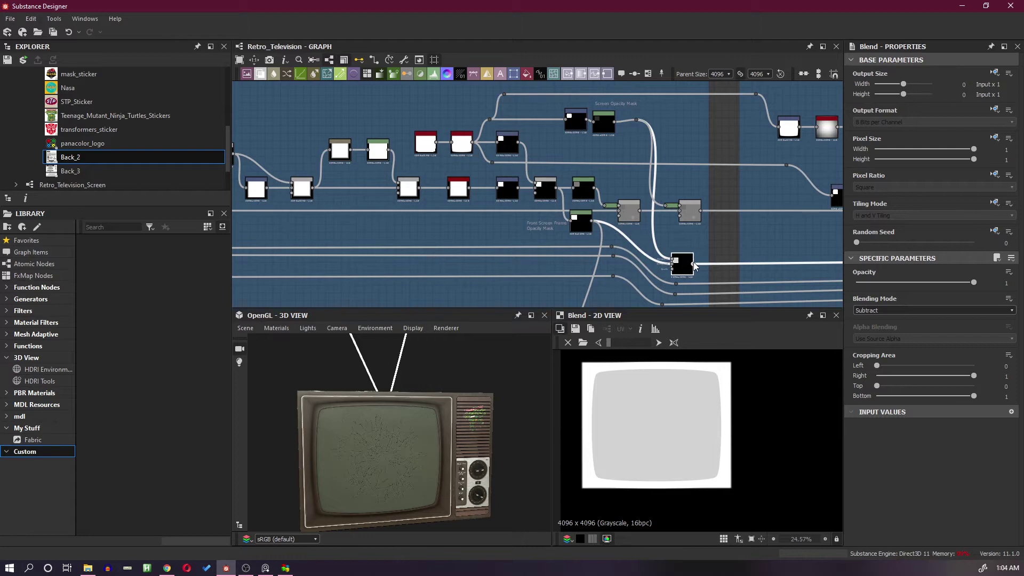
Step: Start a link from the Subtract Blend's output and route it up to a dot node above the Front Screen section
scroll(719, 201, "down", 3)
scroll(719, 203, "down", 3)
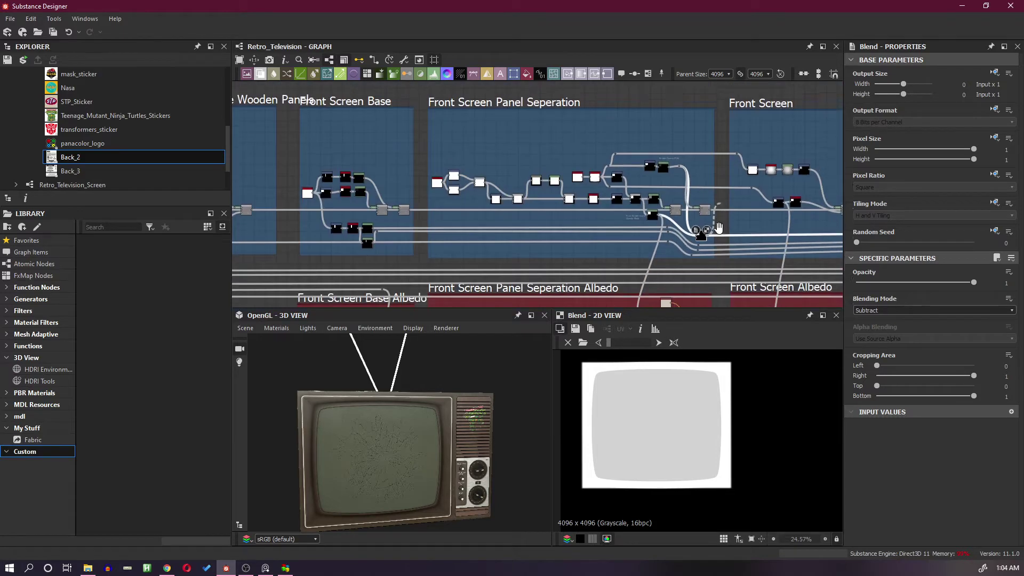
scroll(712, 136, "down", 1)
middle_click_drag(713, 147, 652, 226)
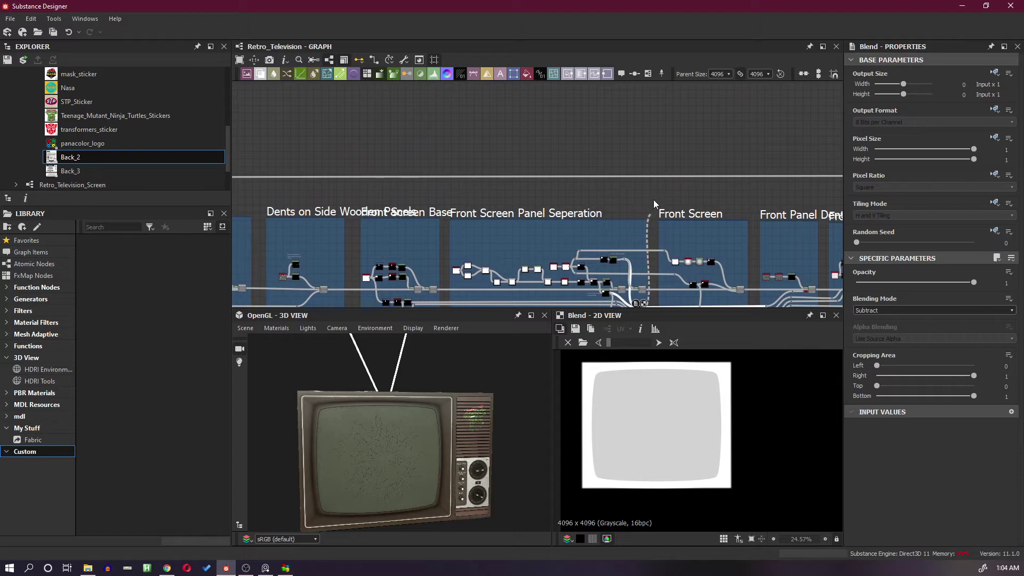
left_click(661, 168, "alt")
Step: Carry the mask link above all graph sections to a second dot node beyond the Screen Shatter section
scroll(768, 162, "down", 1)
middle_click_drag(768, 163, 438, 198)
middle_click_drag(729, 176, 393, 190)
middle_click_drag(739, 153, 418, 141)
middle_click_drag(667, 141, 387, 144)
middle_click_drag(740, 150, 452, 149)
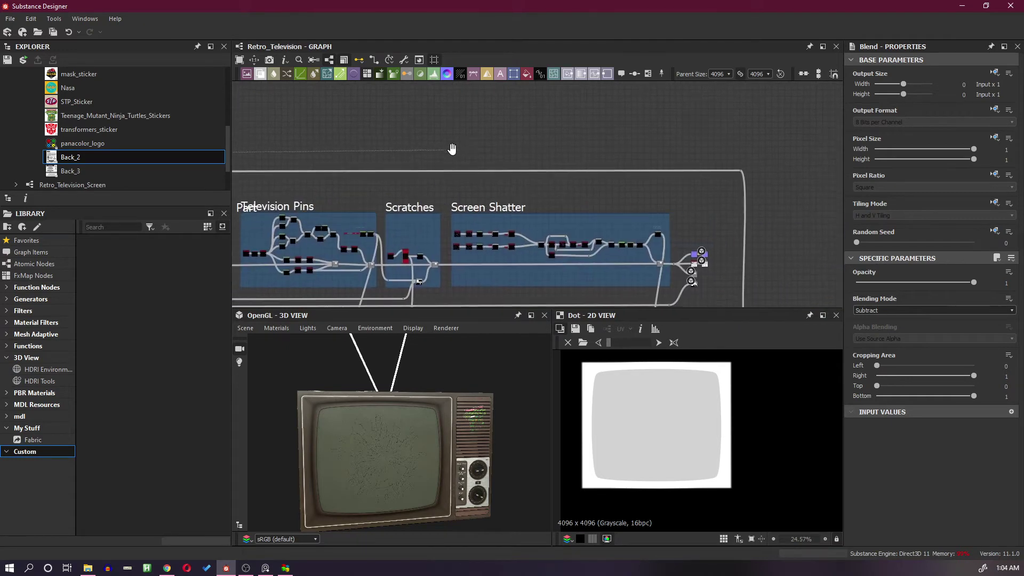
middle_click_drag(636, 152, 532, 150)
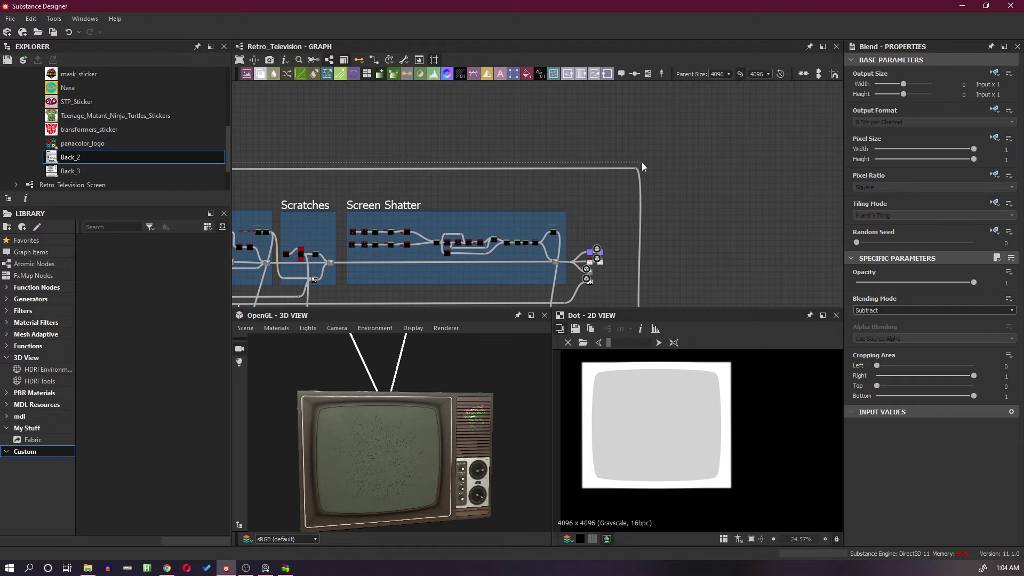
left_click(642, 163, "alt")
Step: Bring the mask link down to the final albedo chain and move its corner dot clear of the existing handle mask link
middle_click_drag(655, 258, 659, 131)
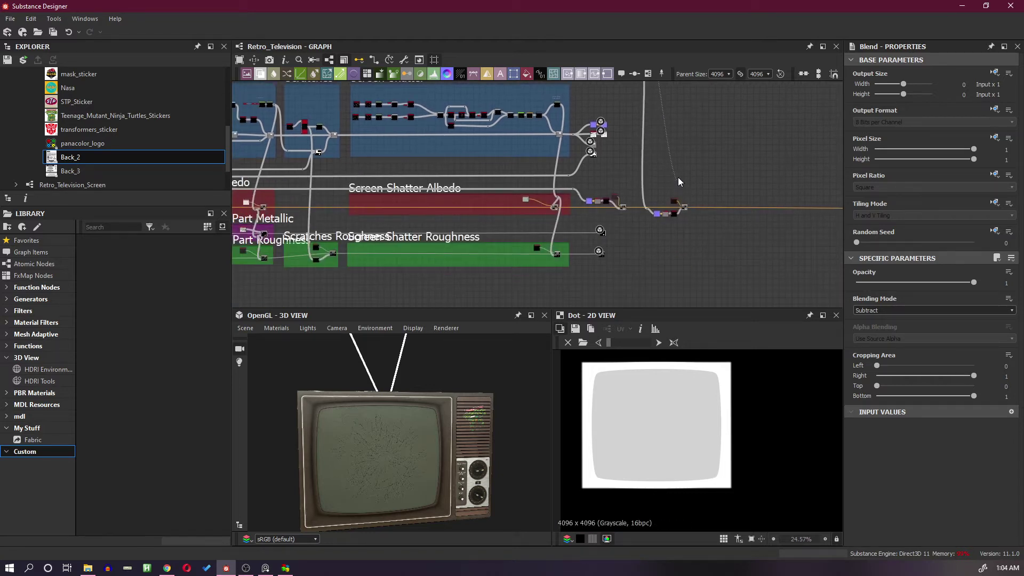
scroll(678, 160, "down", 4)
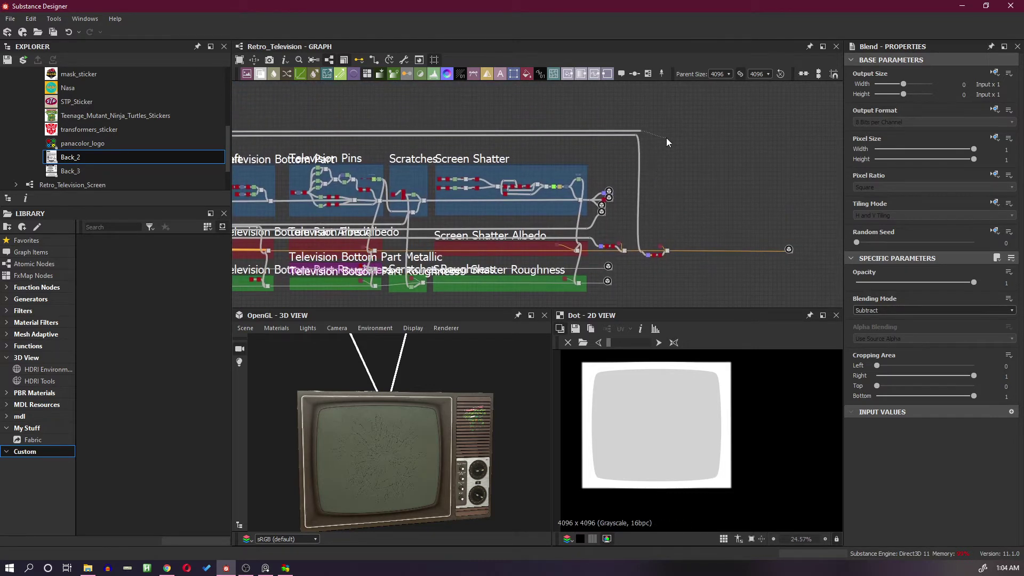
left_click_drag(686, 257, 685, 256)
scroll(647, 133, "up", 2)
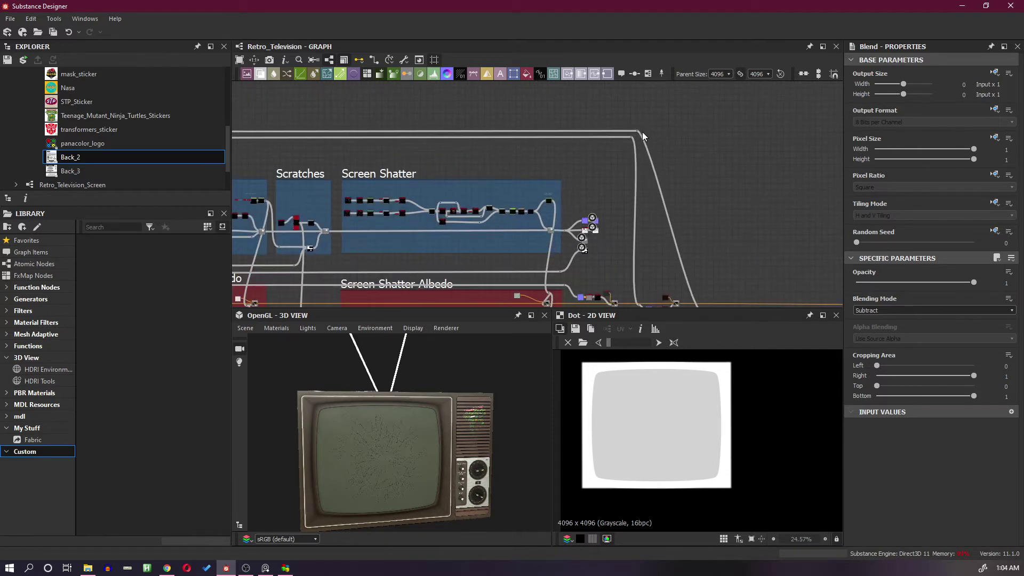
left_click_drag(637, 129, 689, 133)
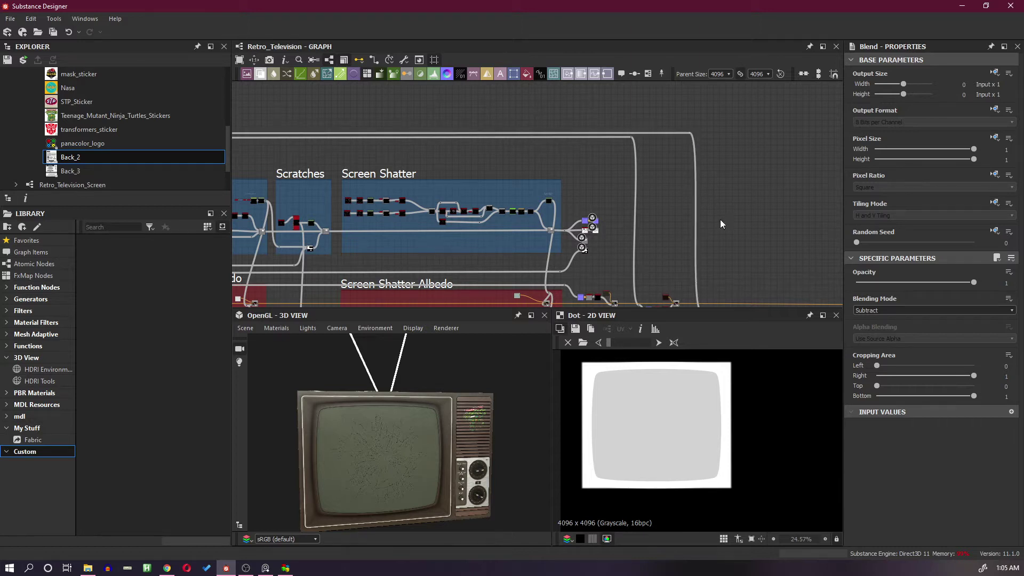
Step: Insert a Blend node into the final albedo link, after the handle wear Blend and beyond the new mask link
middle_click_drag(725, 244, 710, 164)
scroll(717, 224, "up", 6)
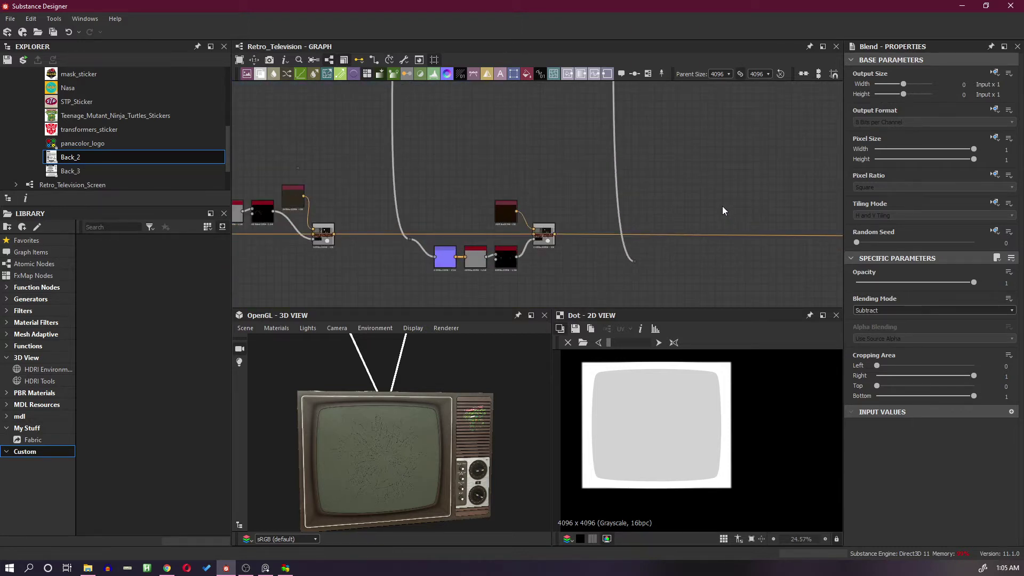
left_click(727, 235)
key("space")
left_click(781, 243)
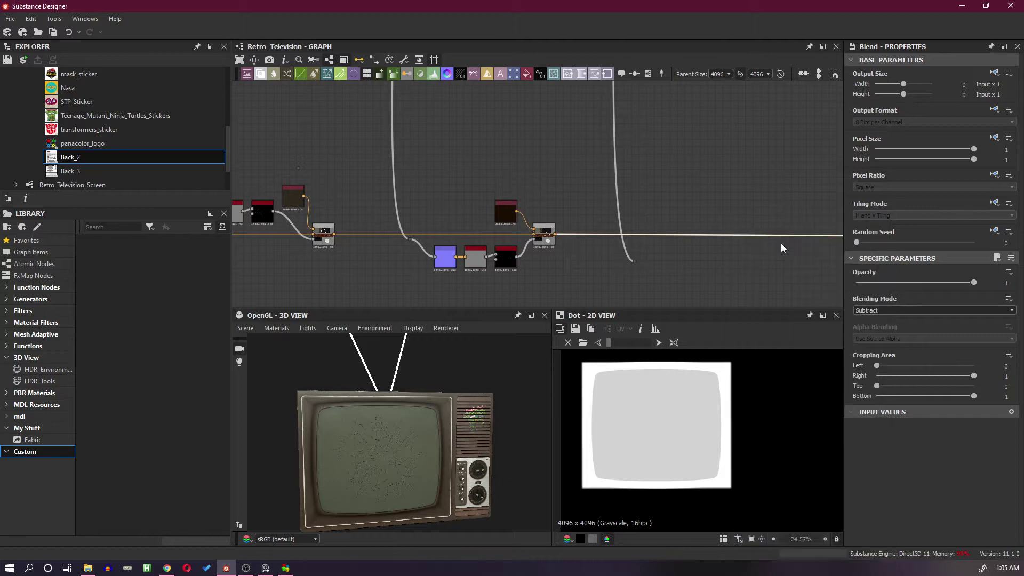
scroll(753, 235, "down", 2)
middle_click_drag(746, 238, 670, 243)
left_click_drag(753, 245, 677, 241)
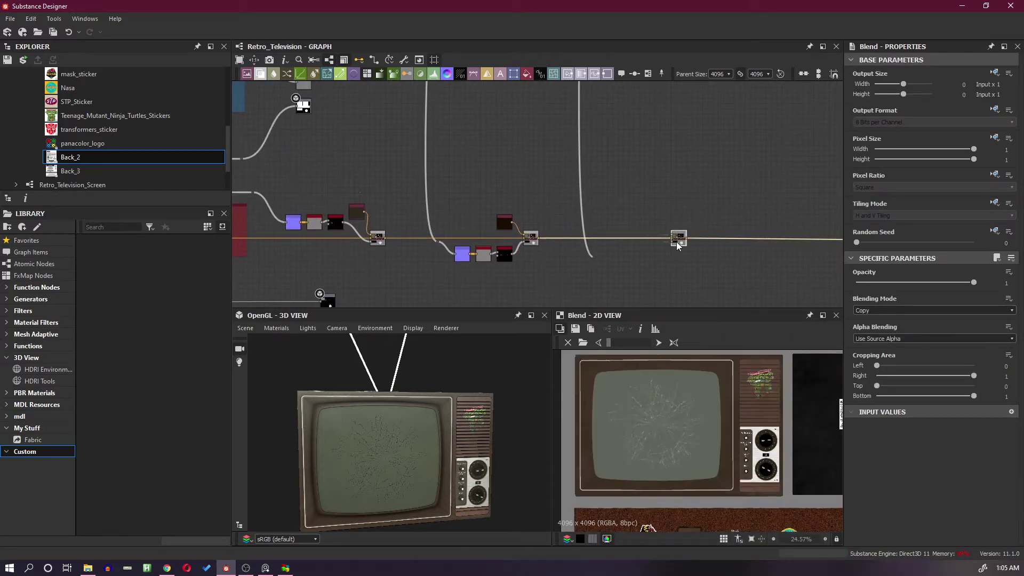
mouse_move(677, 242)
middle_mouse_down()
mouse_move(647, 242)
mouse_move(693, 250)
middle_mouse_up()
scroll(605, 253, "up", 2)
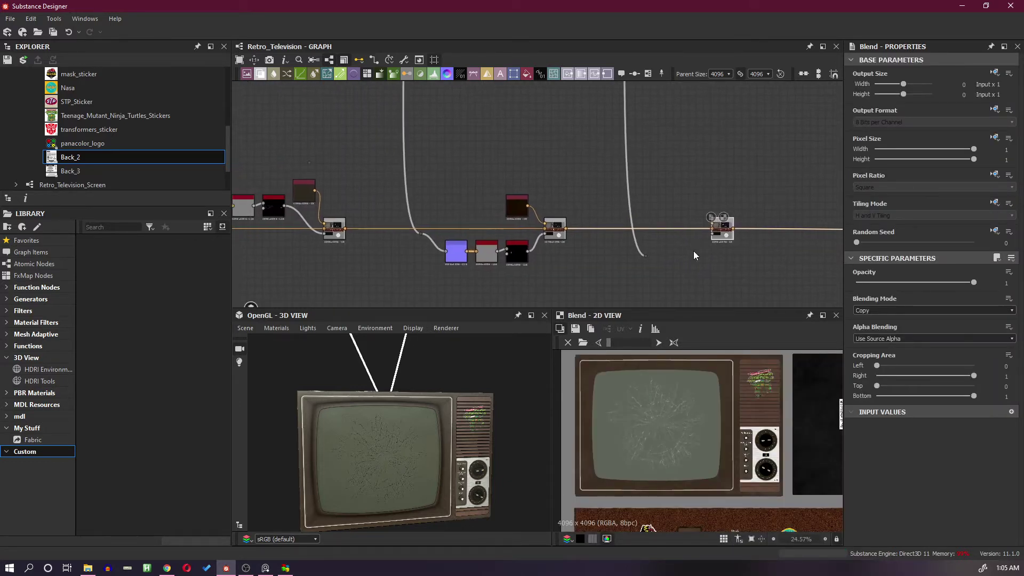
Step: Duplicate the handle wear's Normal, Curvature and Edge Wear nodes, detach the copies' input, and place them beside the new mask link
left_click_drag(459, 268, 486, 257)
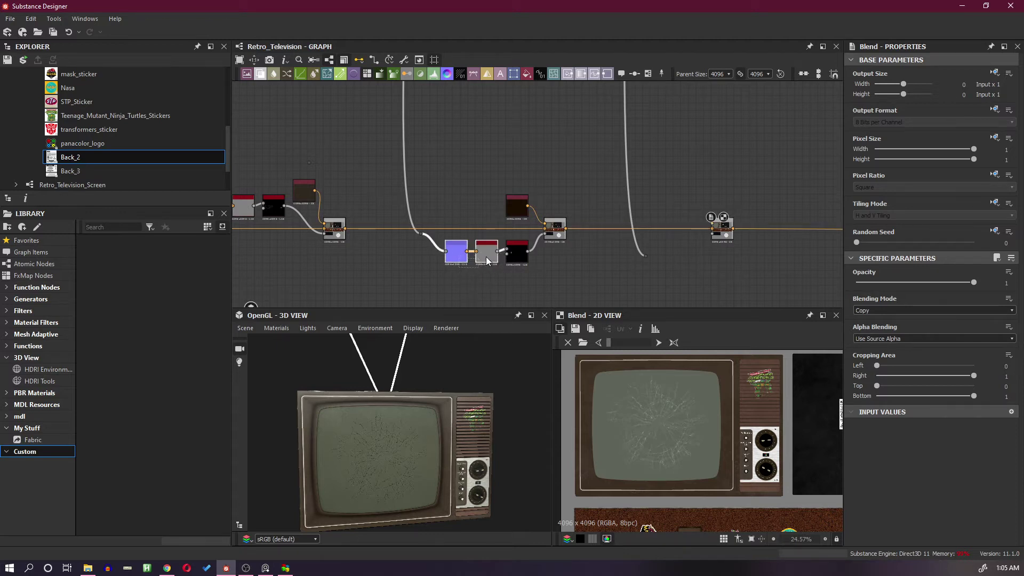
key("ctrl+d")
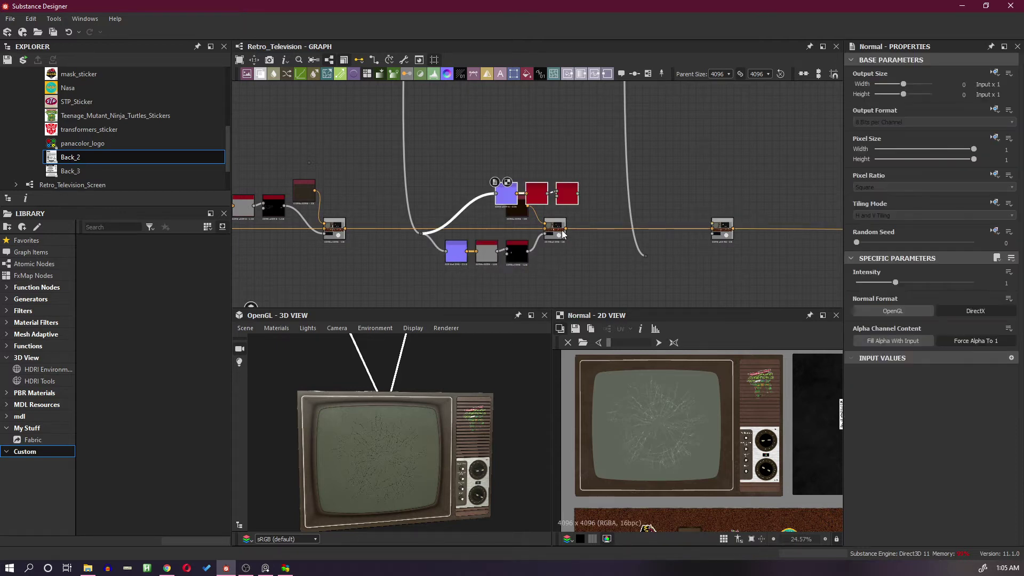
key("Delete")
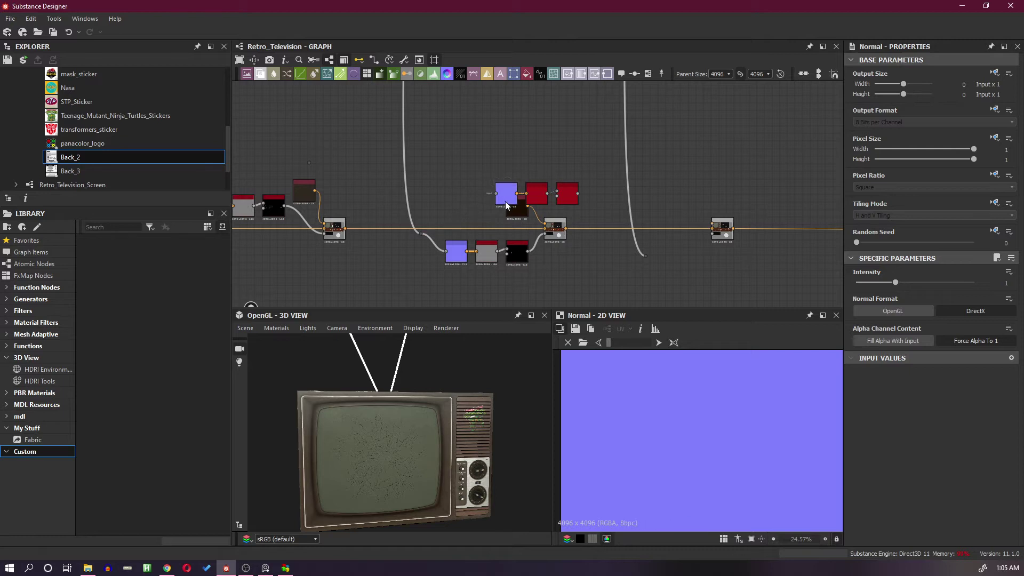
left_click(508, 199)
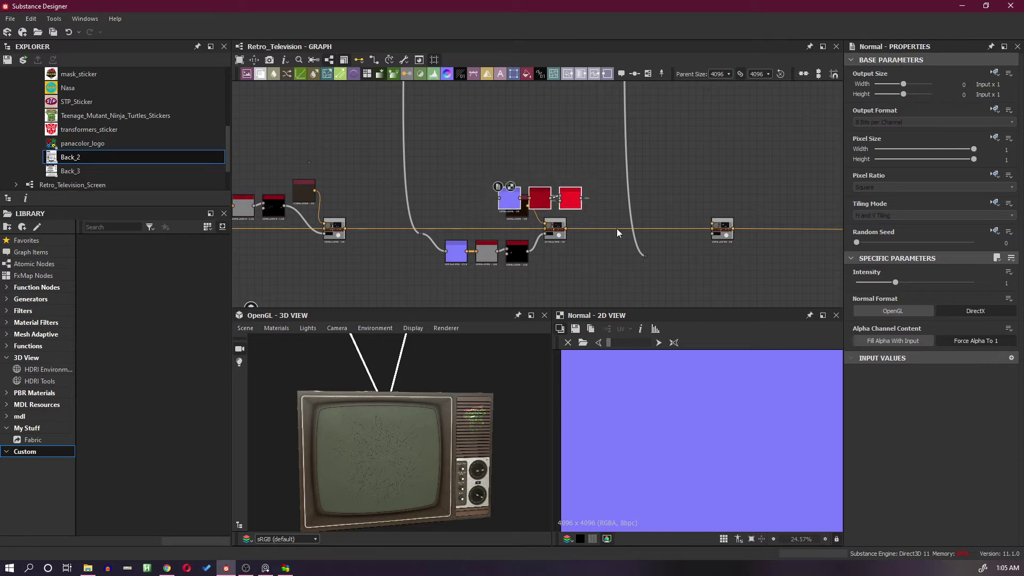
left_click_drag(573, 198, 714, 267)
Step: Space out the new Blend and the duplicated nodes, and link the screen frame mask directly to the Normal without the end dot
scroll(719, 256, "up", 2)
left_click_drag(726, 232, 802, 232)
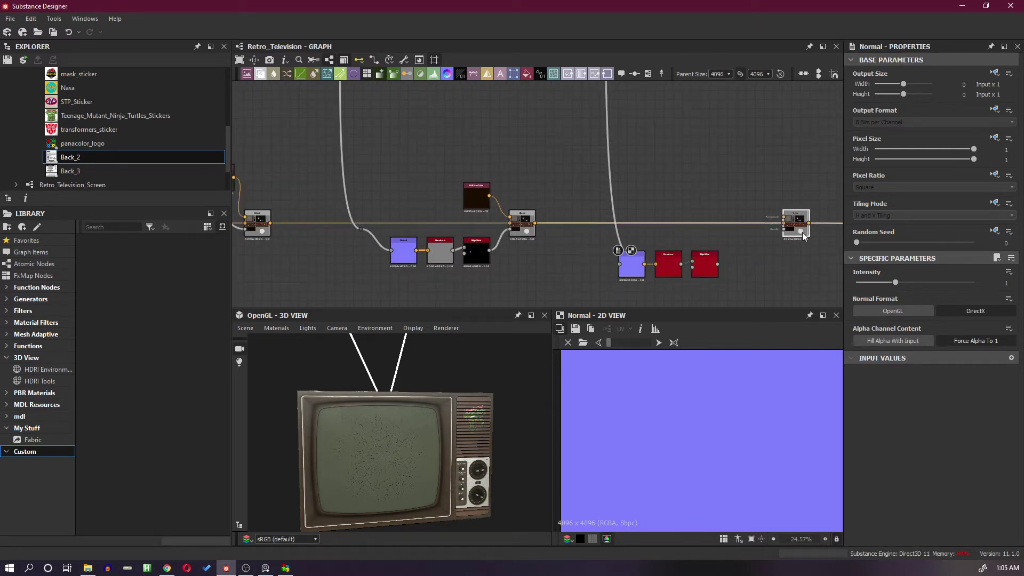
left_click_drag(635, 273, 663, 264)
scroll(635, 263, "up", 1)
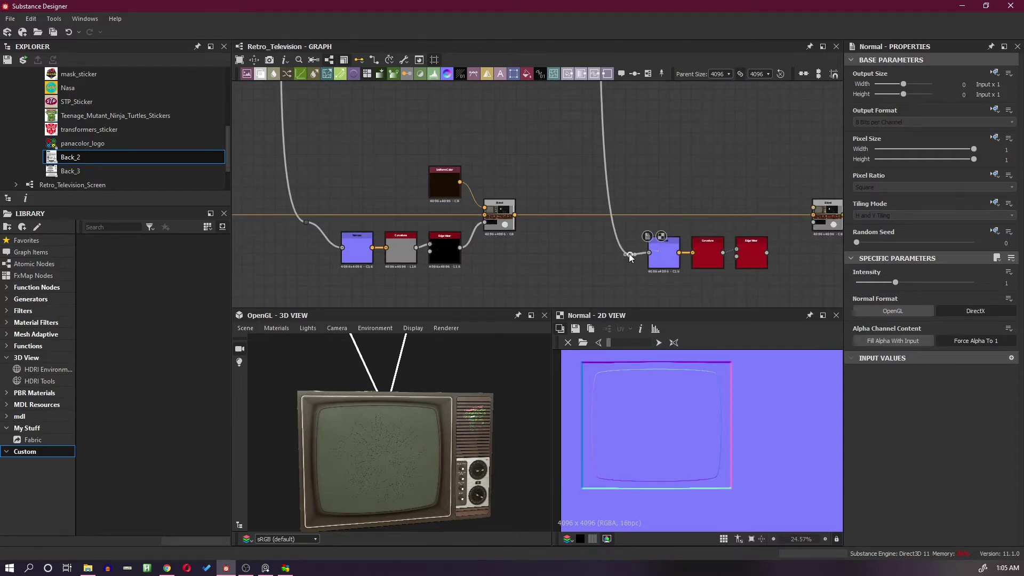
left_click(630, 255)
key("BackSpace")
left_click_drag(777, 283, 633, 261)
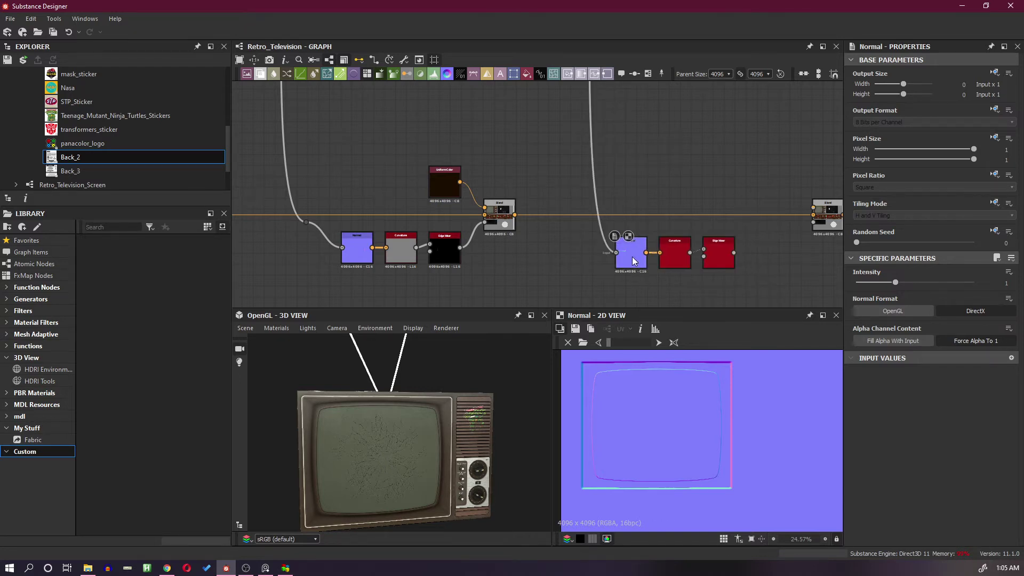
Step: Preview the duplicated Edge Wear mask and connect it to the new Blend's opacity input
double_click(714, 258)
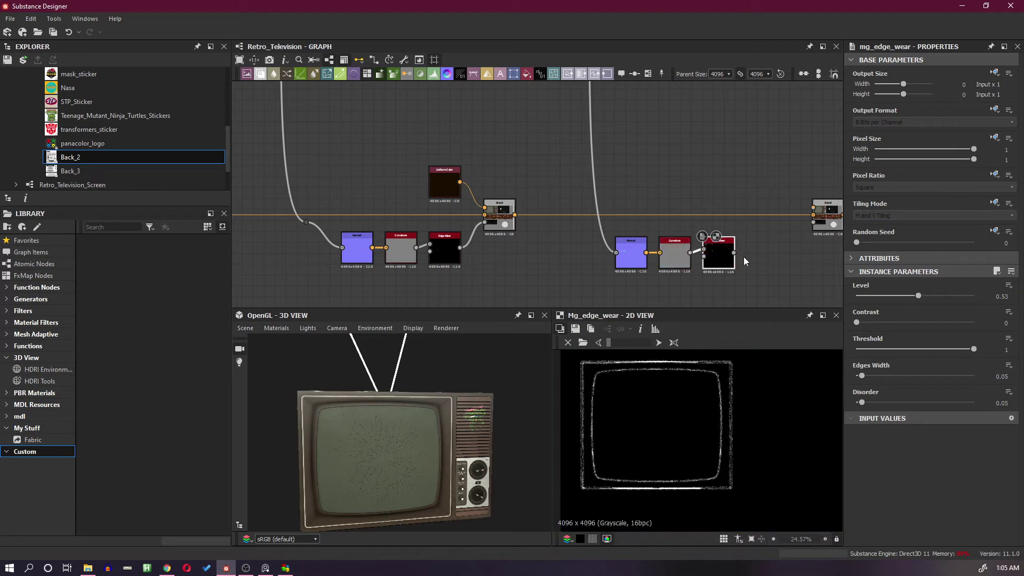
middle_click_drag(745, 255, 663, 258)
scroll(661, 257, "up", 1)
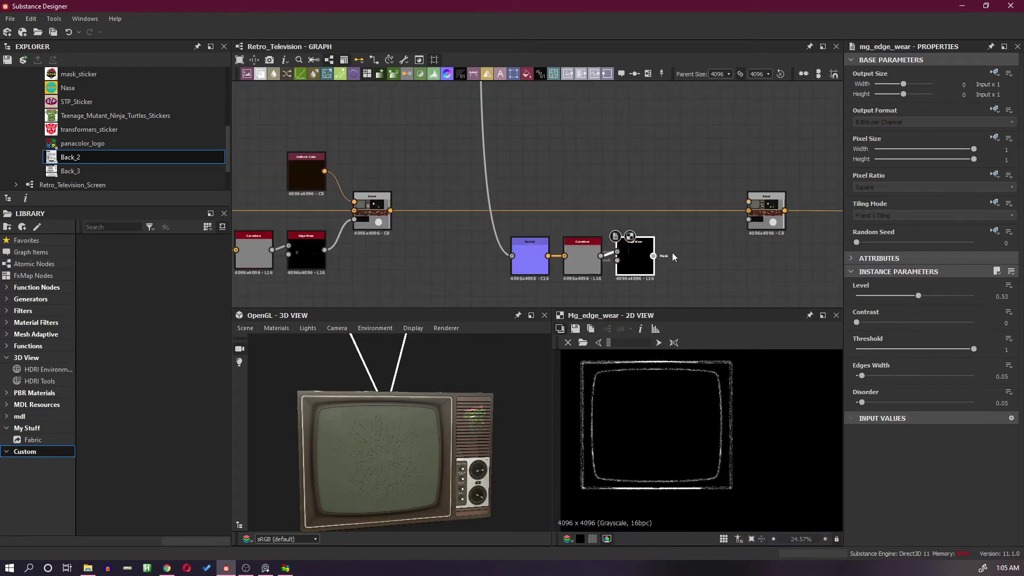
left_click_drag(654, 256, 748, 222)
Step: Add a black Uniform Color as the new Blend's foreground and check the wear around the screen frame in the 3D view
left_click_drag(456, 408, 433, 415)
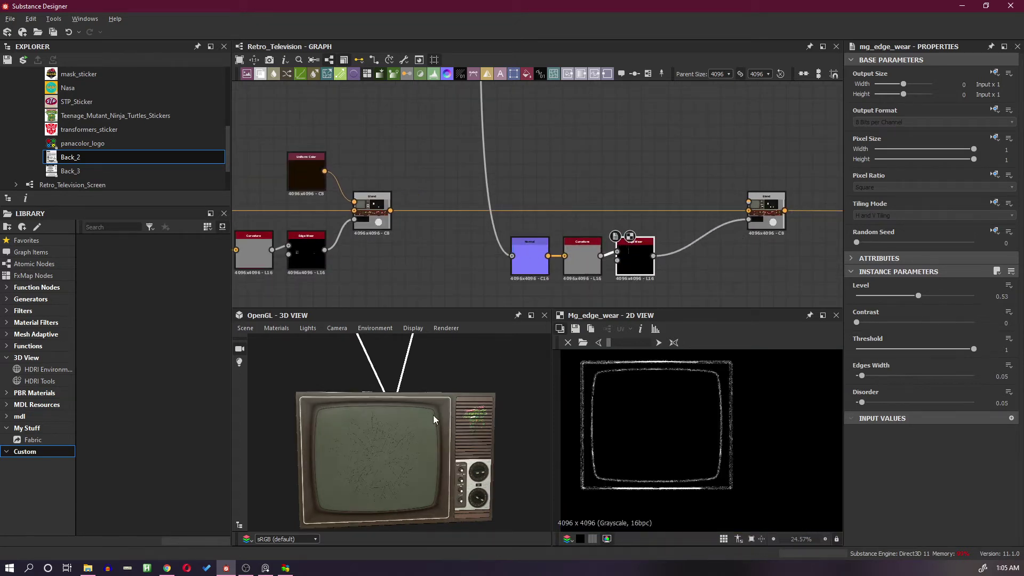
scroll(396, 411, "up", 3)
middle_click_drag(396, 411, 441, 414)
scroll(360, 393, "up", 2)
mouse_move(361, 393)
left_mouse_down()
mouse_move(378, 406)
mouse_move(369, 380)
left_mouse_up()
scroll(398, 410, "up", 3)
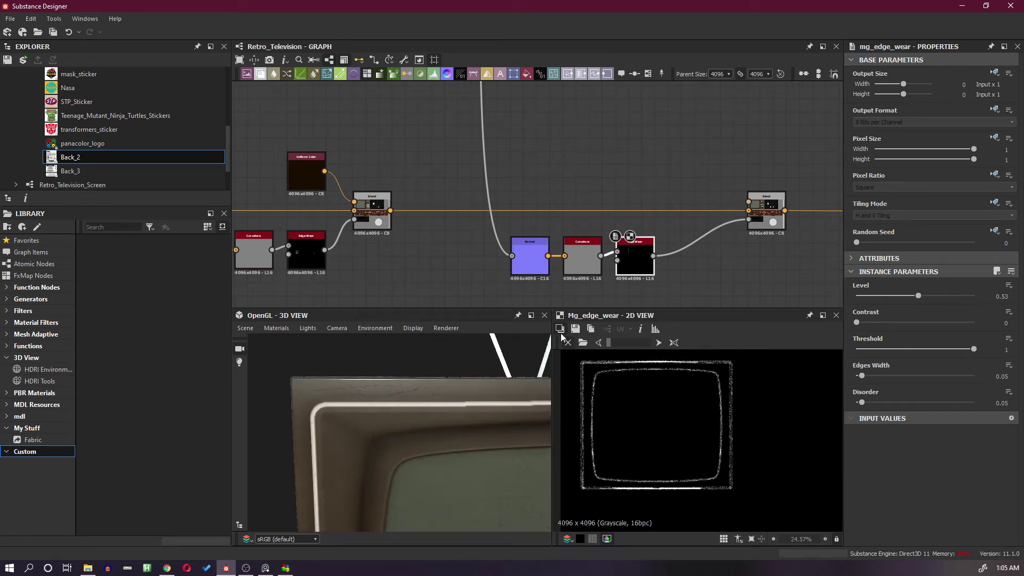
key("space")
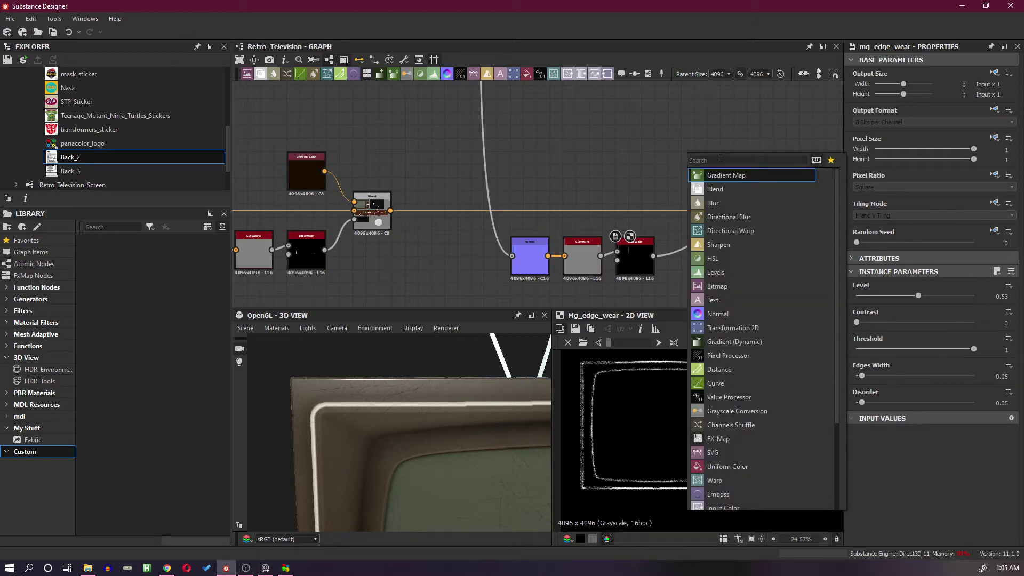
type("un")
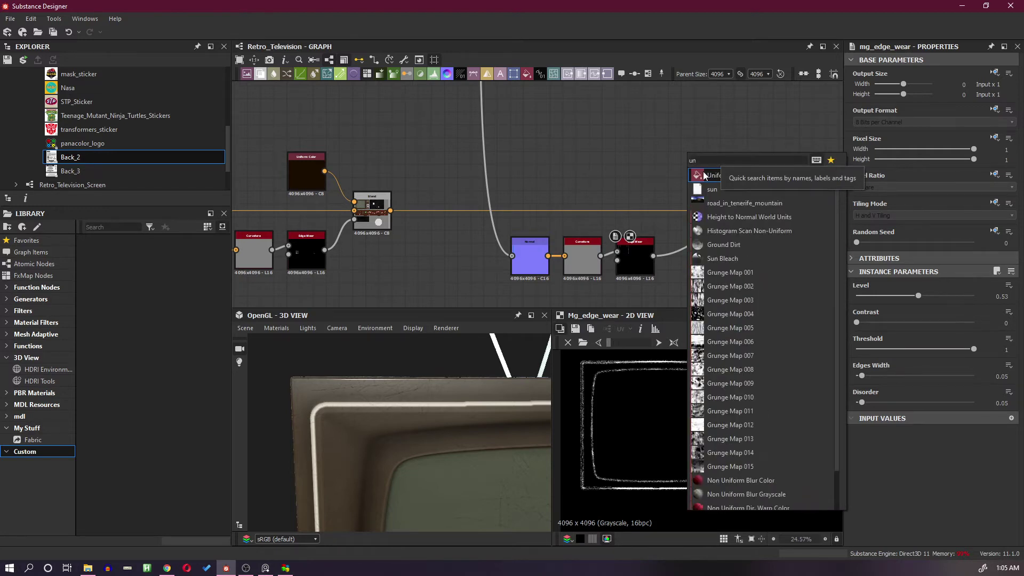
left_click(704, 176)
left_click_drag(705, 158, 749, 202)
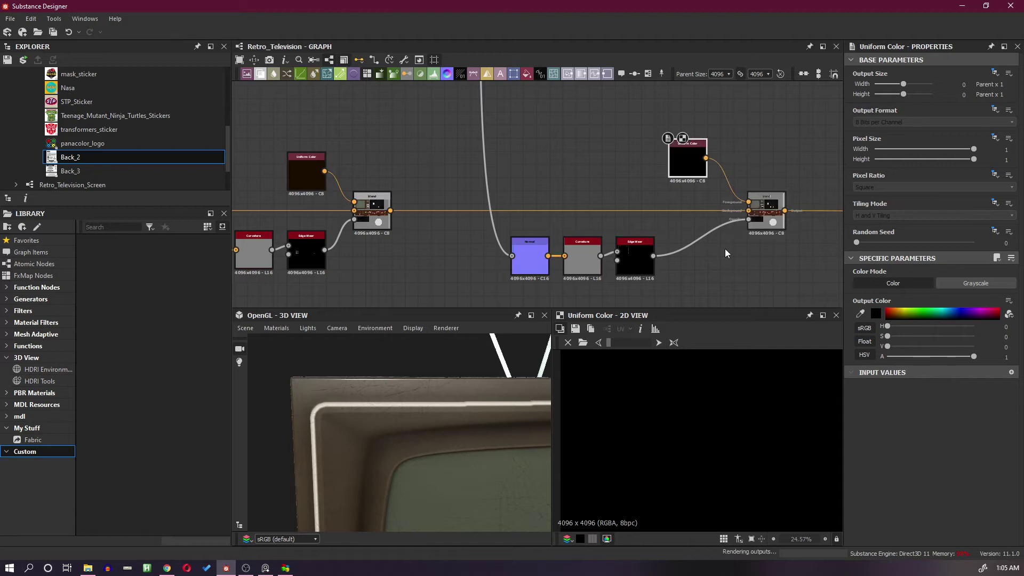
left_click_drag(458, 446, 480, 400)
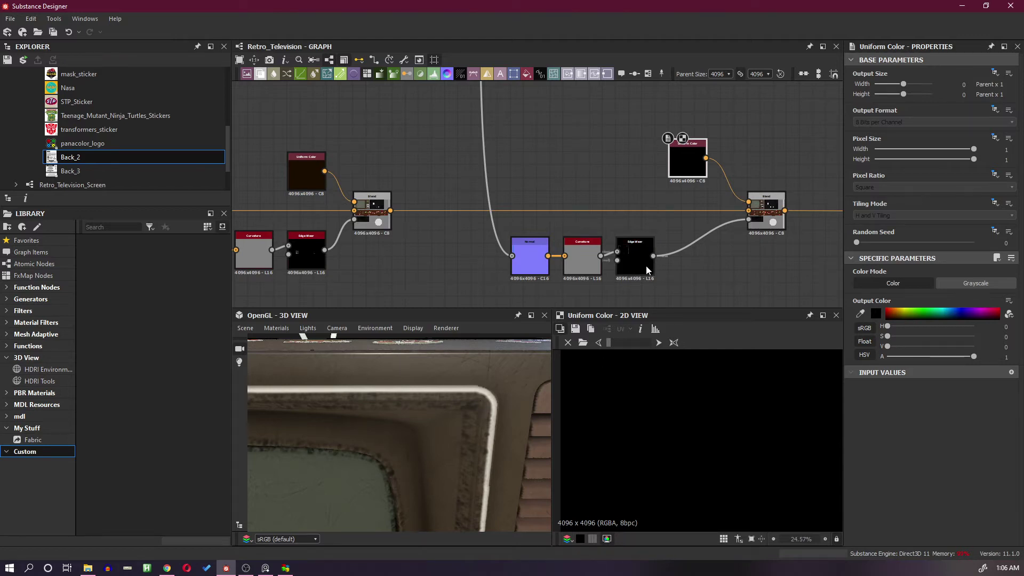
Step: Add a dot node to the vertical screen frame mask link and place it level with the Normal, leaving room between them
double_click(488, 189)
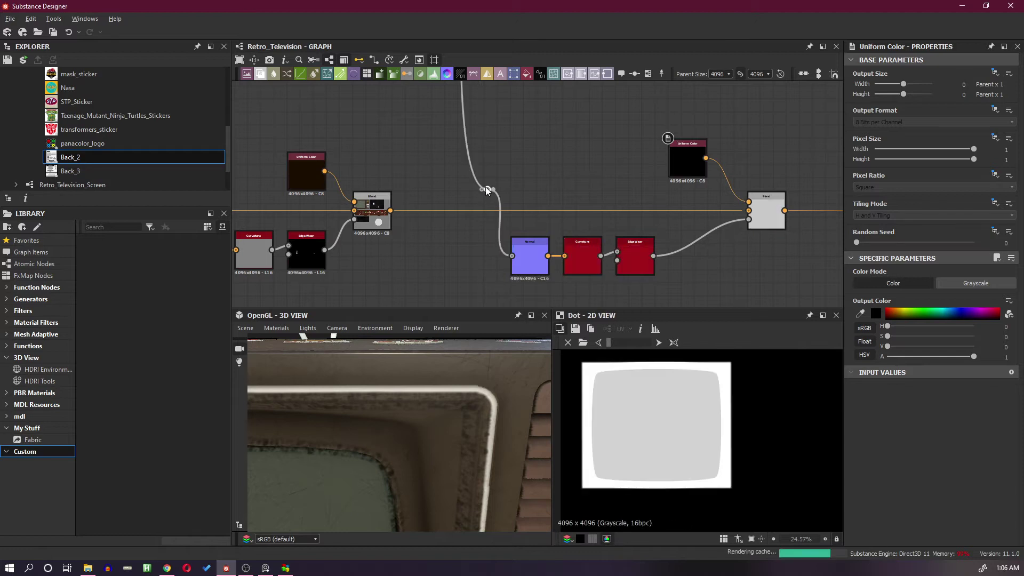
left_click_drag(488, 190, 455, 257)
middle_click_drag(516, 269, 573, 261)
scroll(551, 260, "up", 1)
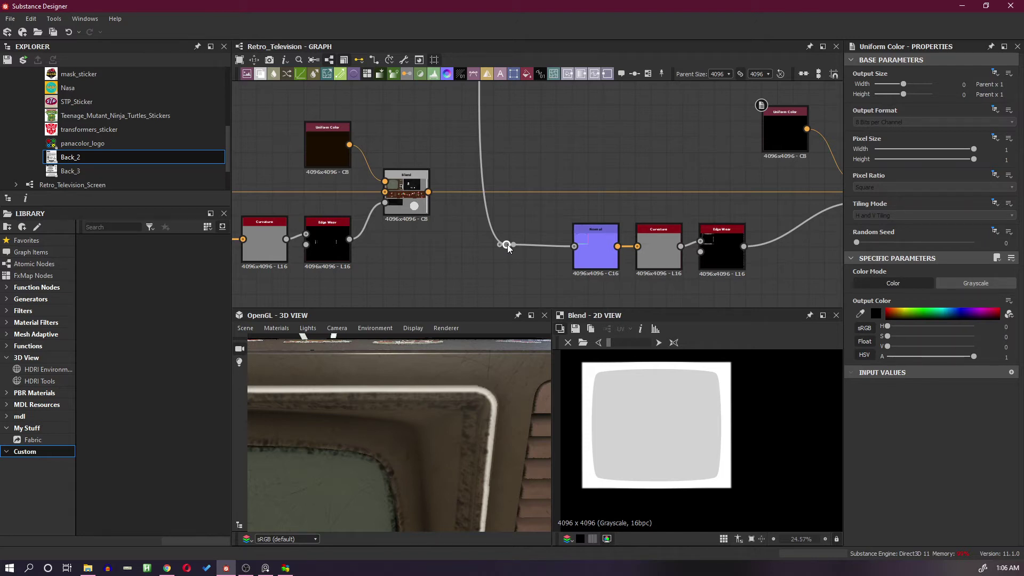
left_click_drag(508, 247, 534, 261)
Step: Insert a Histogram Select between the dot and the Normal, with Position 0.48, Range 0.24 and Contrast 0.21
key("space")
type("sele")
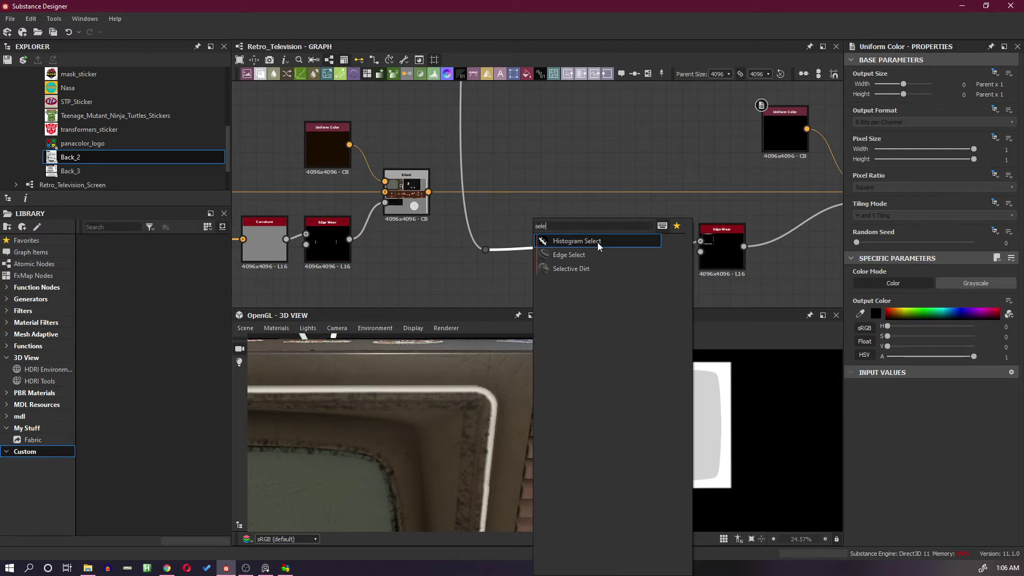
left_click(598, 243)
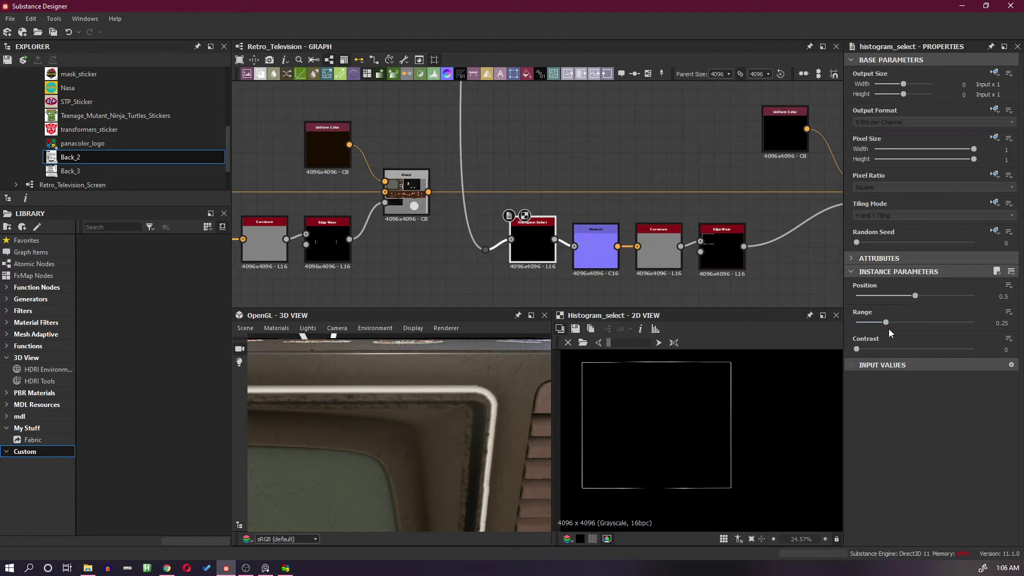
mouse_move(916, 297)
left_mouse_down()
mouse_move(958, 295)
mouse_move(913, 297)
left_mouse_up()
left_click_drag(888, 323, 878, 352)
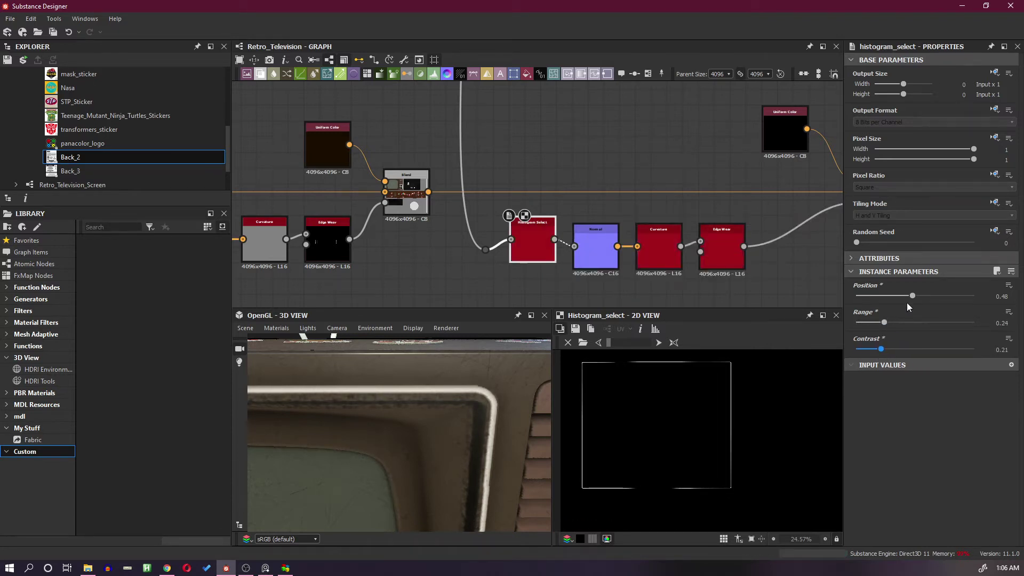
Step: Set the Histogram Select node's position to 0.32 to adjust the front screen trim's outline mask
left_click(894, 297)
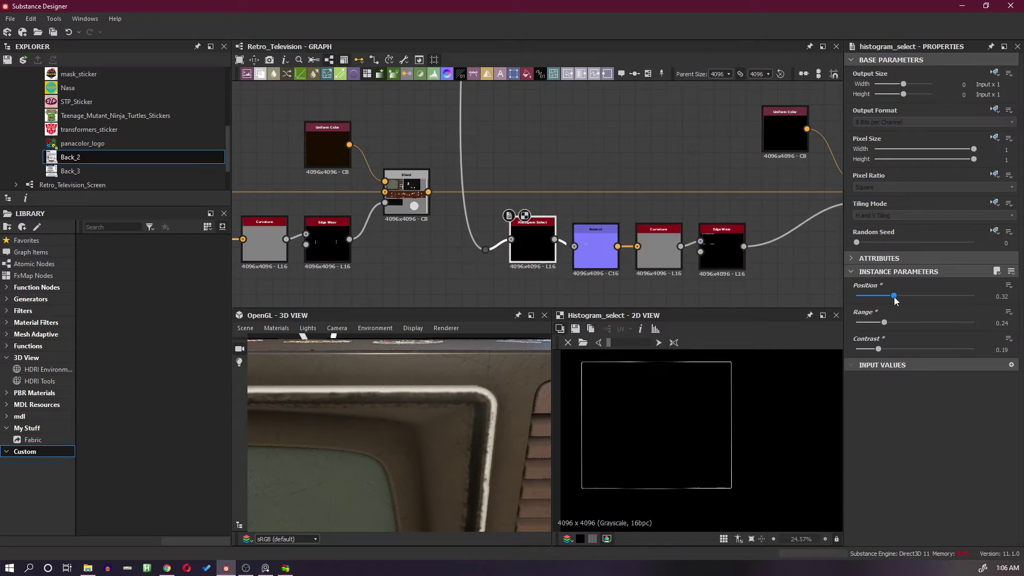
left_click(884, 296)
left_click(866, 297)
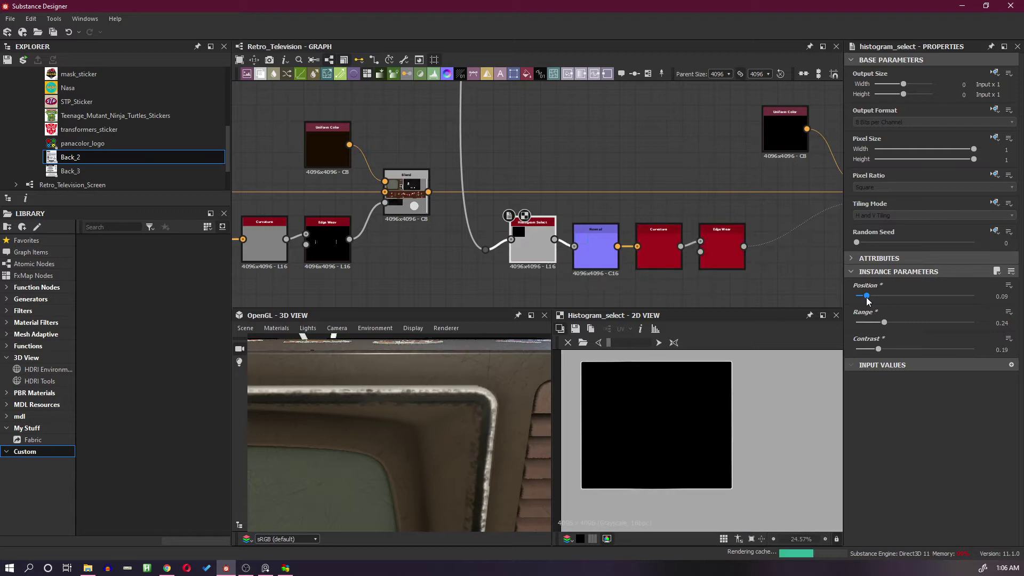
left_click(874, 297)
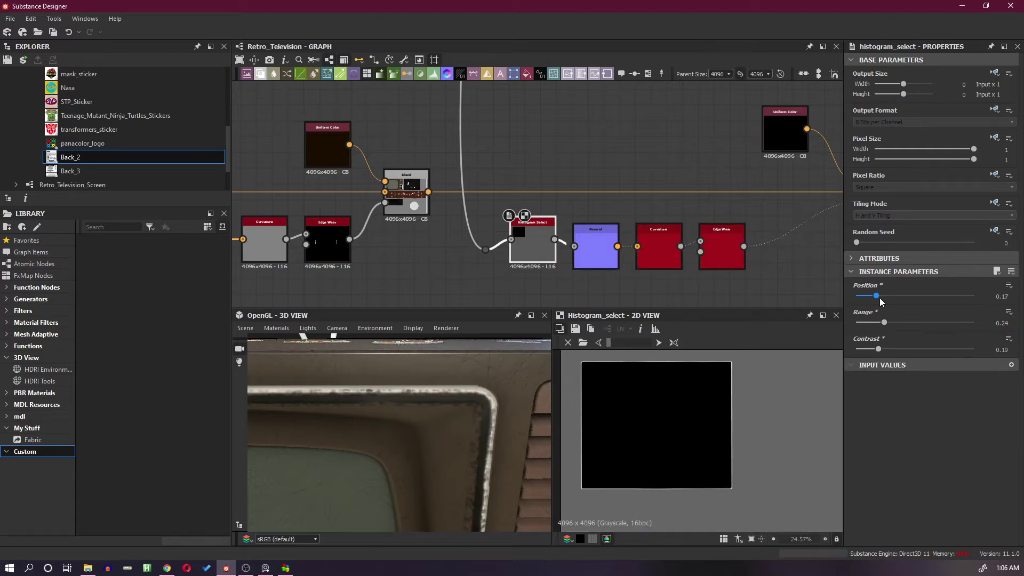
left_click(891, 296)
left_click_drag(893, 296, 894, 297)
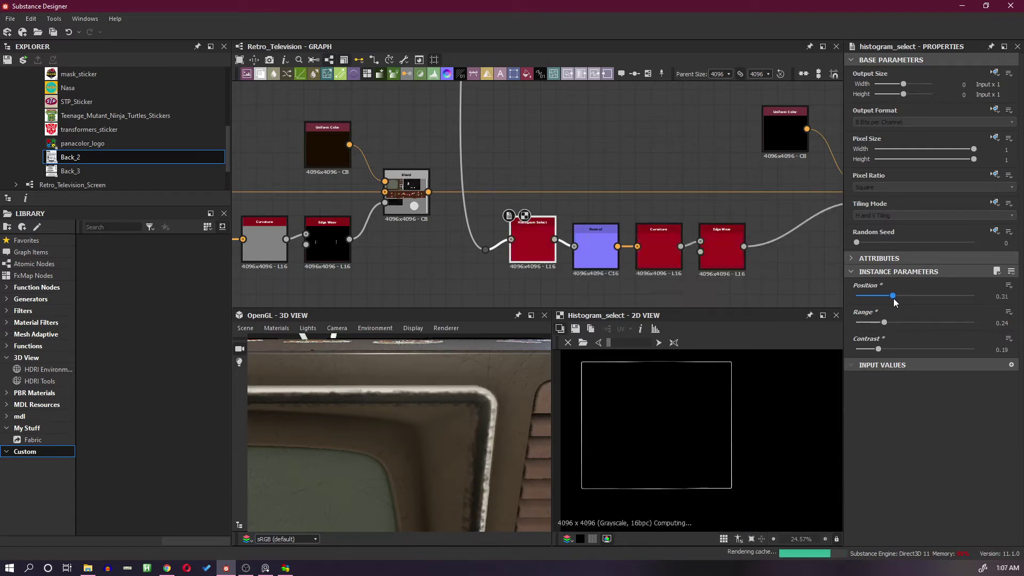
Step: Set the Histogram Select node's range to 0.12 and align the node with the Normal node beside it
left_click(874, 322)
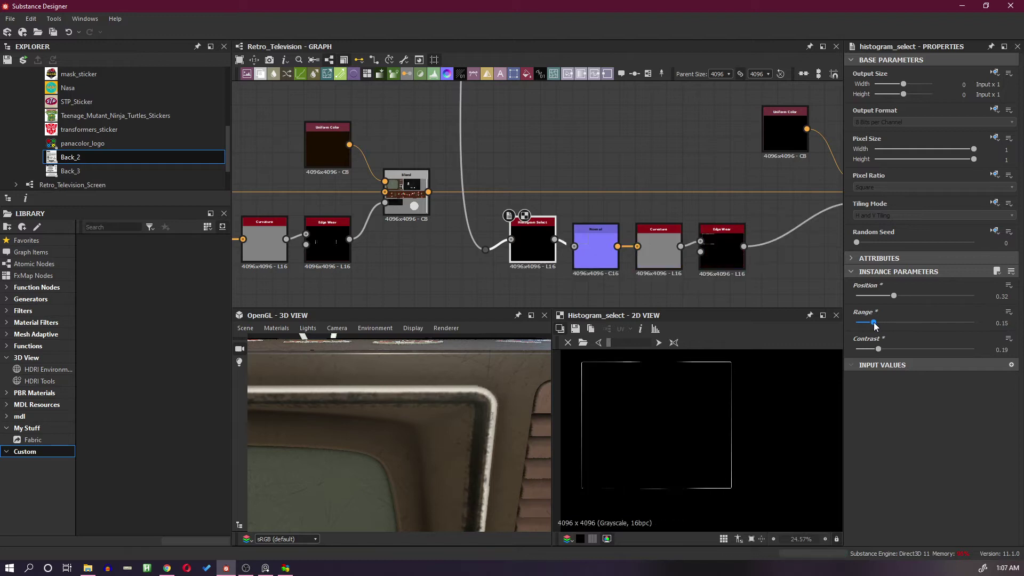
left_click_drag(875, 323, 871, 323)
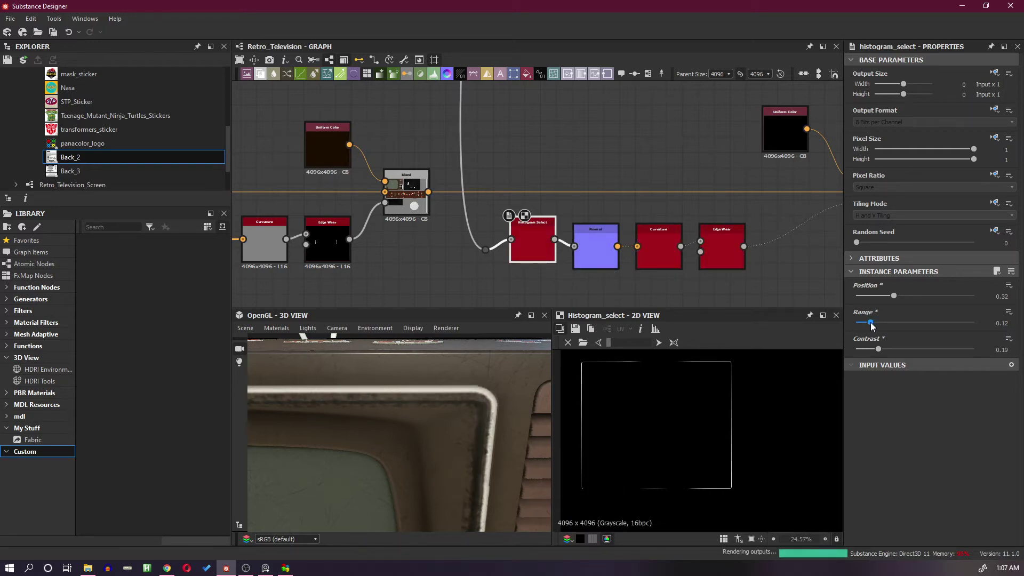
scroll(462, 411, "down", 5)
left_click_drag(462, 411, 456, 379)
scroll(422, 388, "up", 5)
scroll(404, 396, "up", 3)
scroll(405, 385, "down", 3)
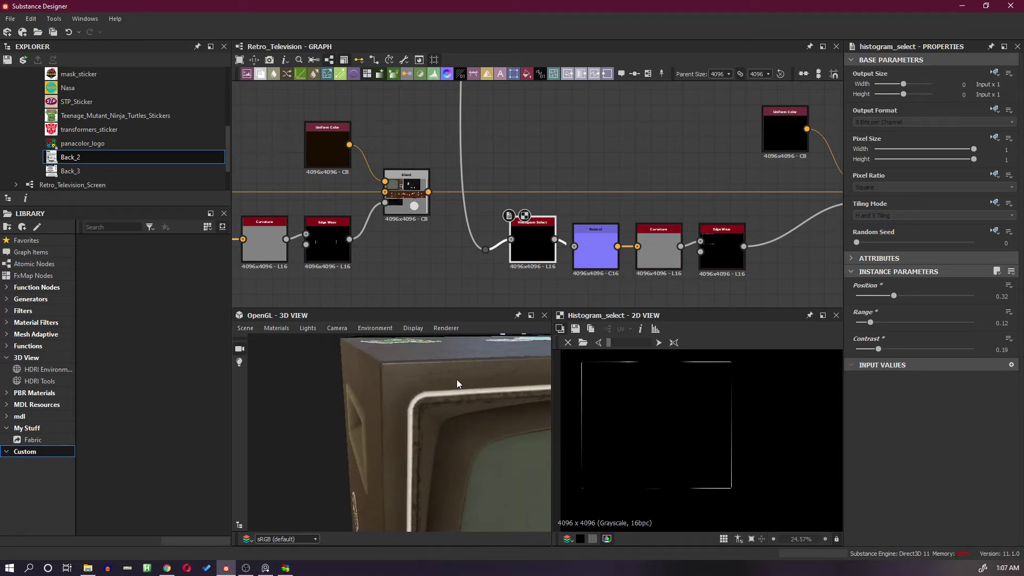
left_click_drag(531, 253, 531, 259)
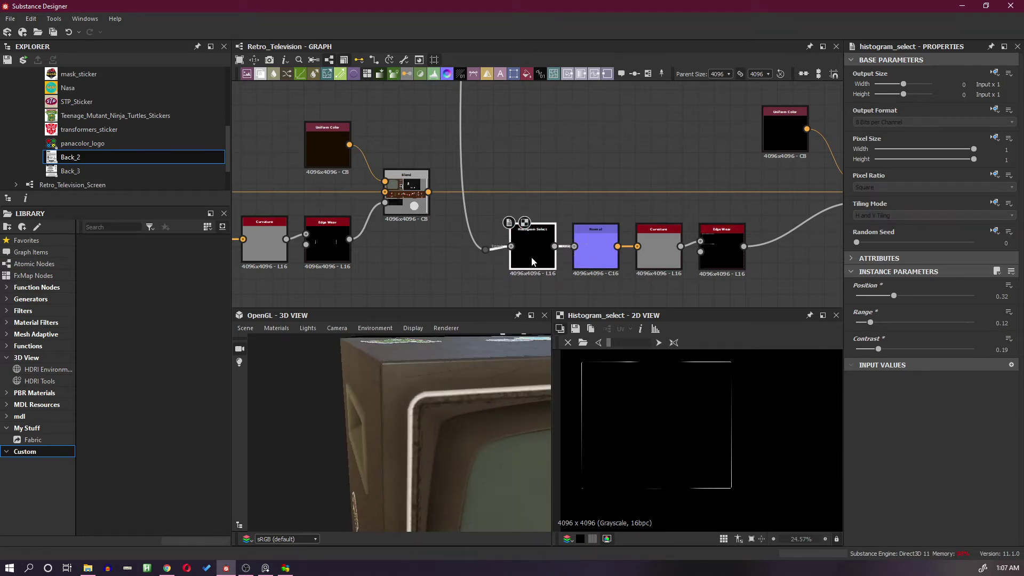
Step: Set the Edge Wear node following the Histogram Select chain to an edges width of 0.01 and a threshold of 0.63
left_click(716, 256)
double_click(724, 252)
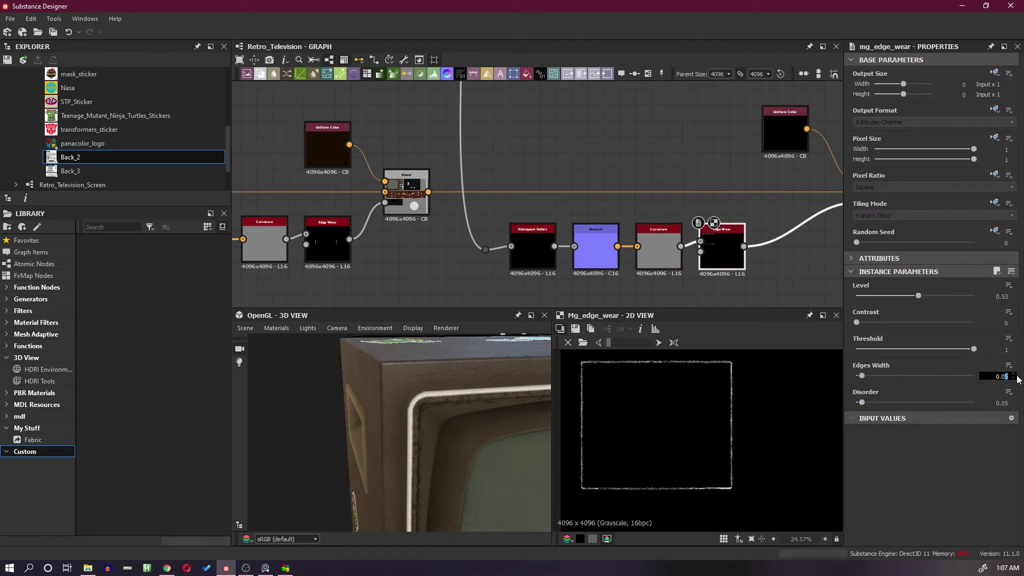
key("Return")
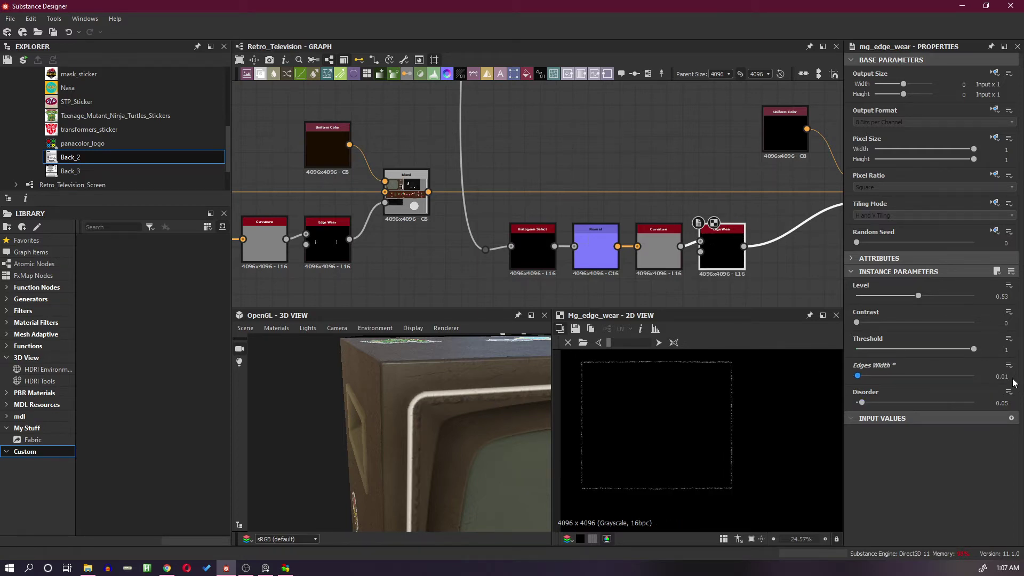
left_click_drag(974, 350, 930, 353)
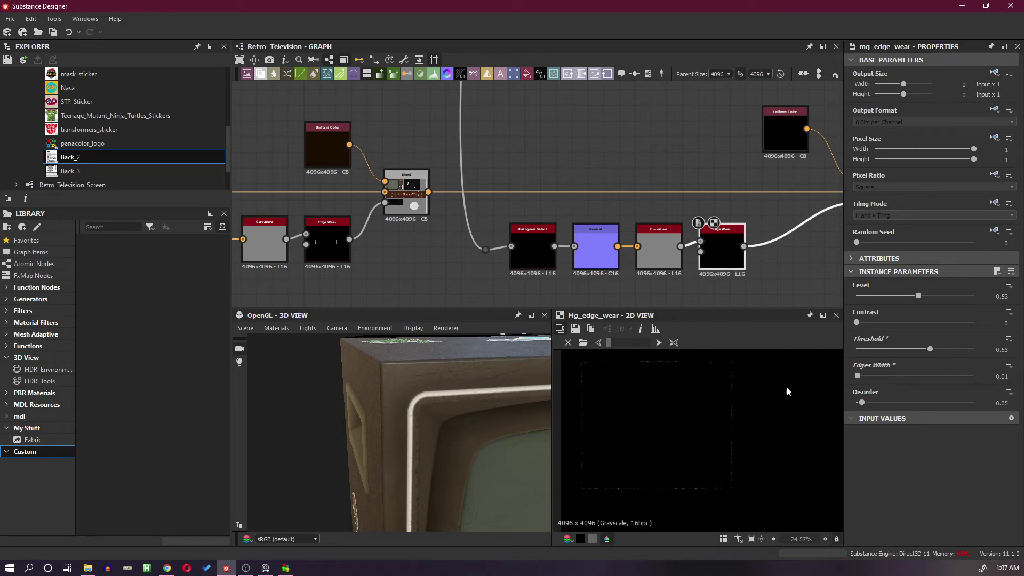
scroll(513, 420, "up", 5)
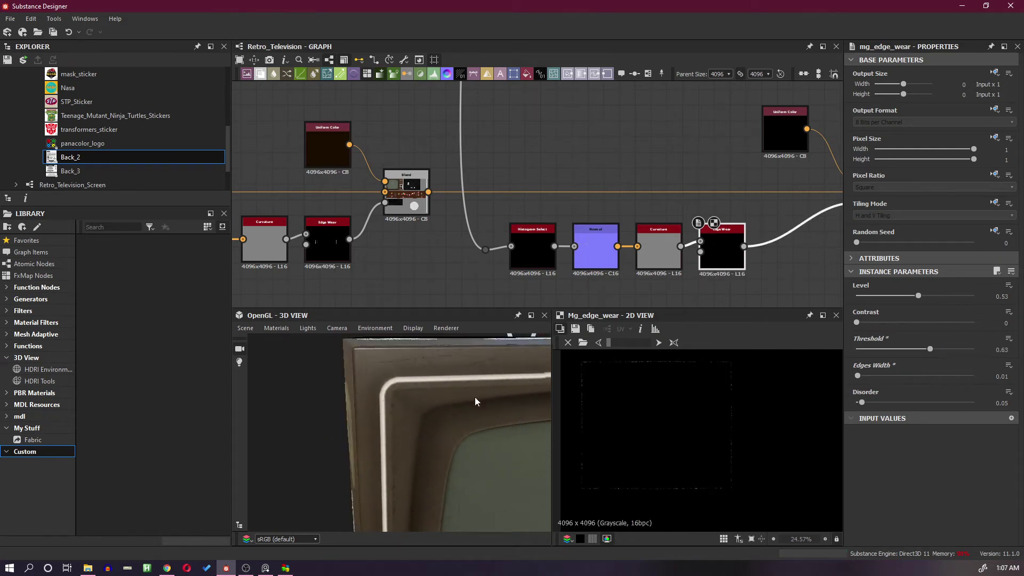
Step: Sample the wear Uniform Color from the television's light trim in the 3D view and darken it to #534c3f
left_click(786, 139)
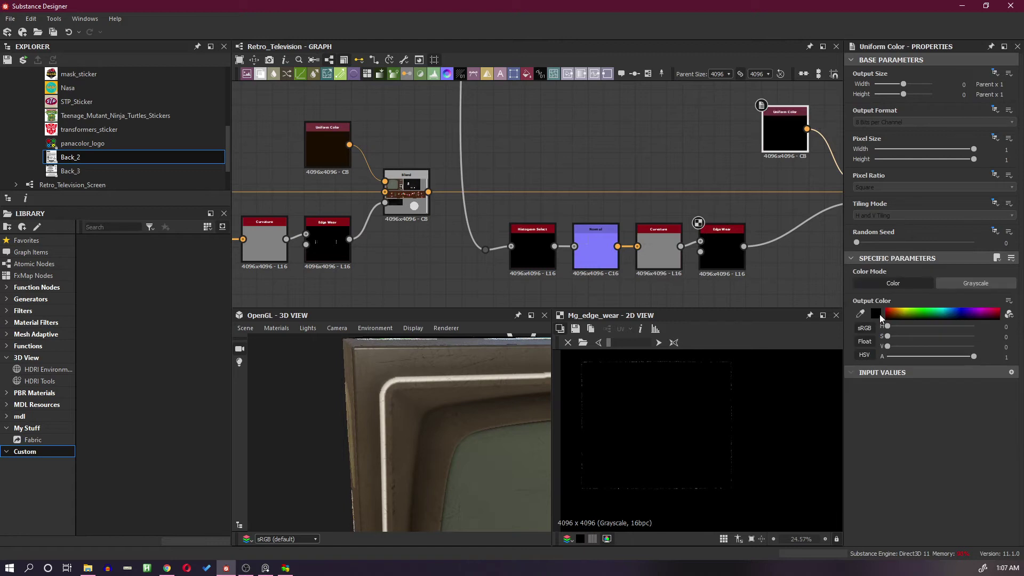
left_click(860, 314)
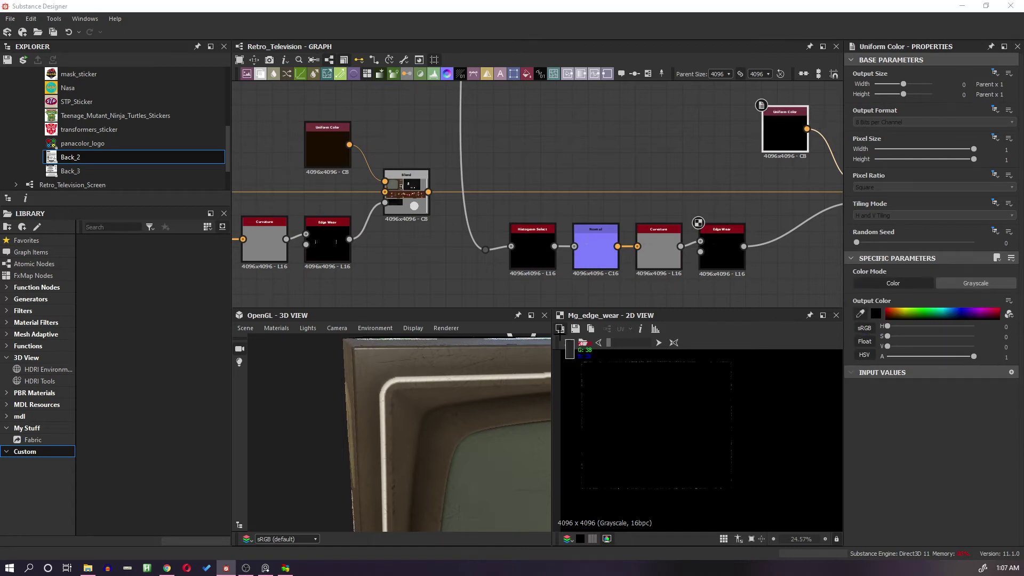
left_click(485, 376)
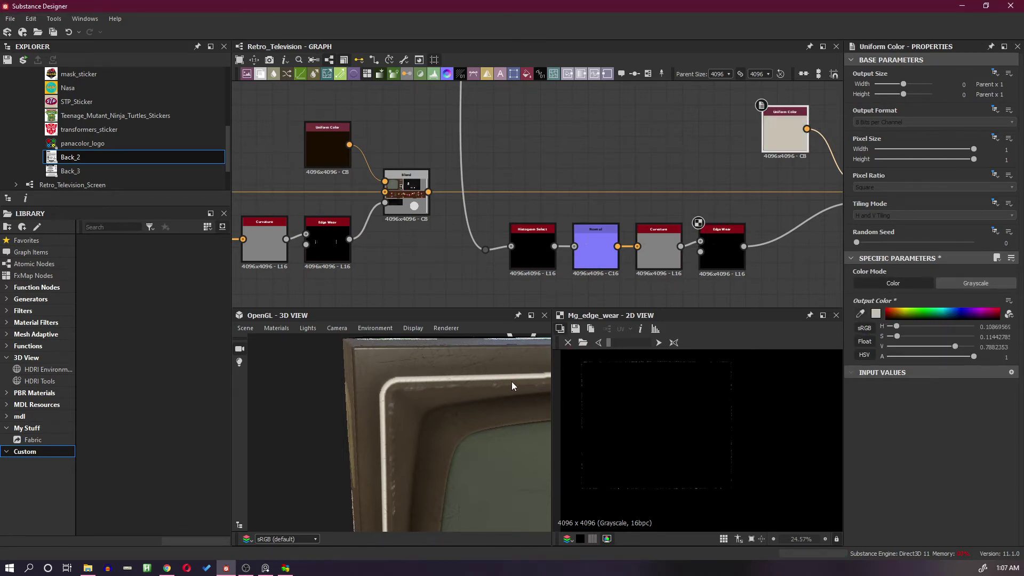
left_click(876, 313)
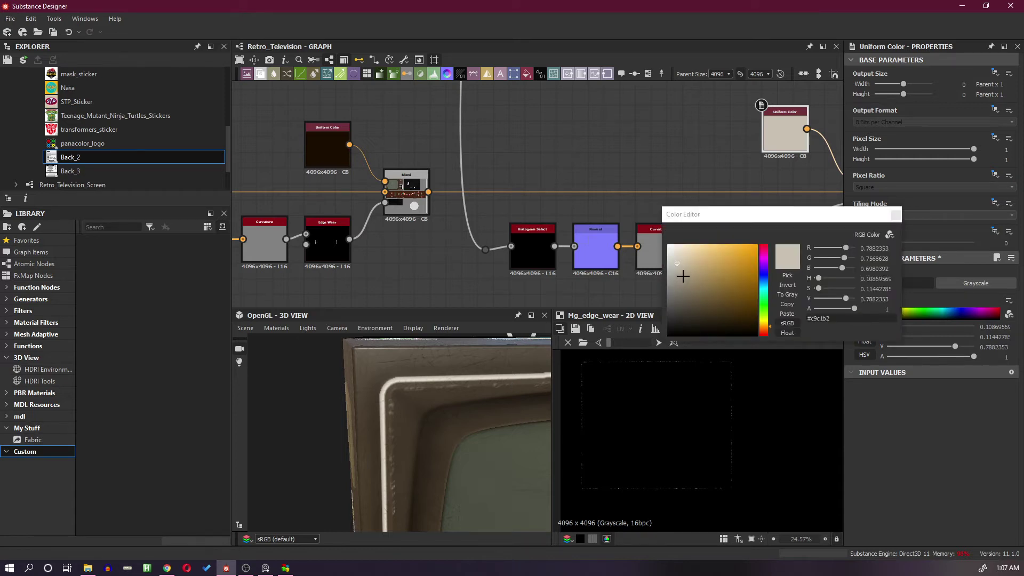
left_click(683, 276)
left_click(688, 305)
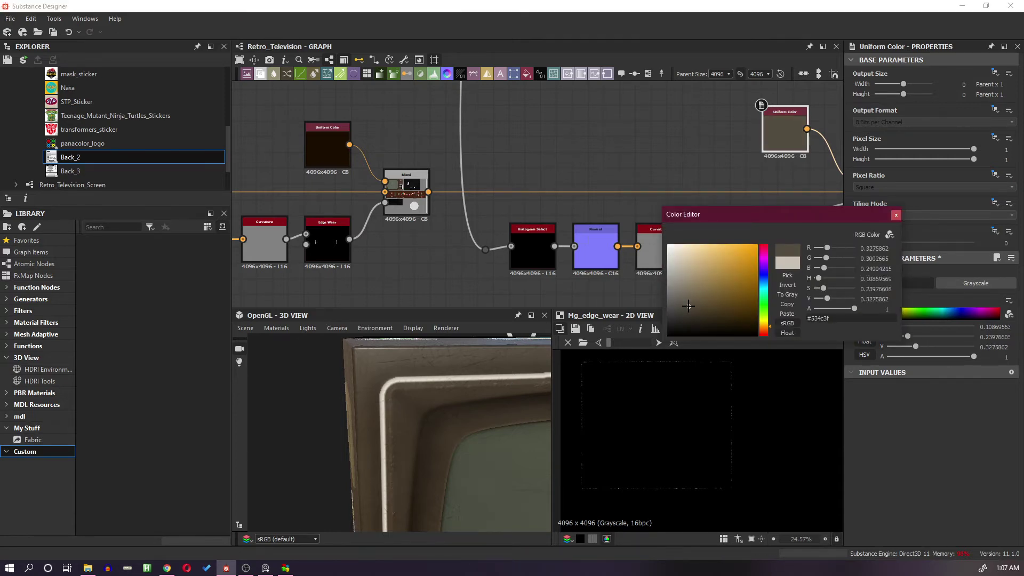
left_click(896, 216)
left_click_drag(520, 400, 440, 401)
scroll(441, 401, "up", 2)
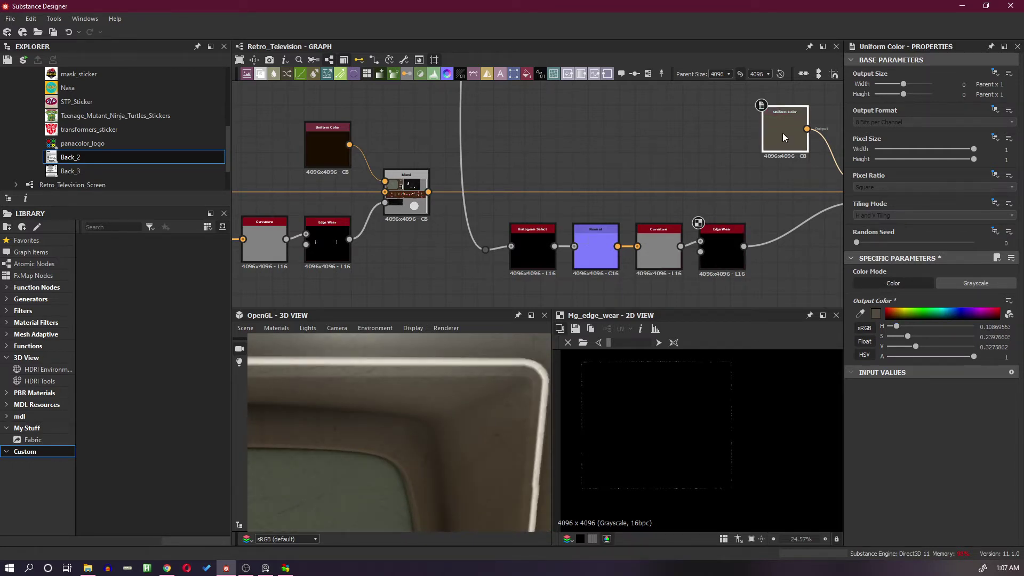
Step: Raise the Edge Wear level to 0.73 and check the trim's wear on the television model
left_click(718, 258)
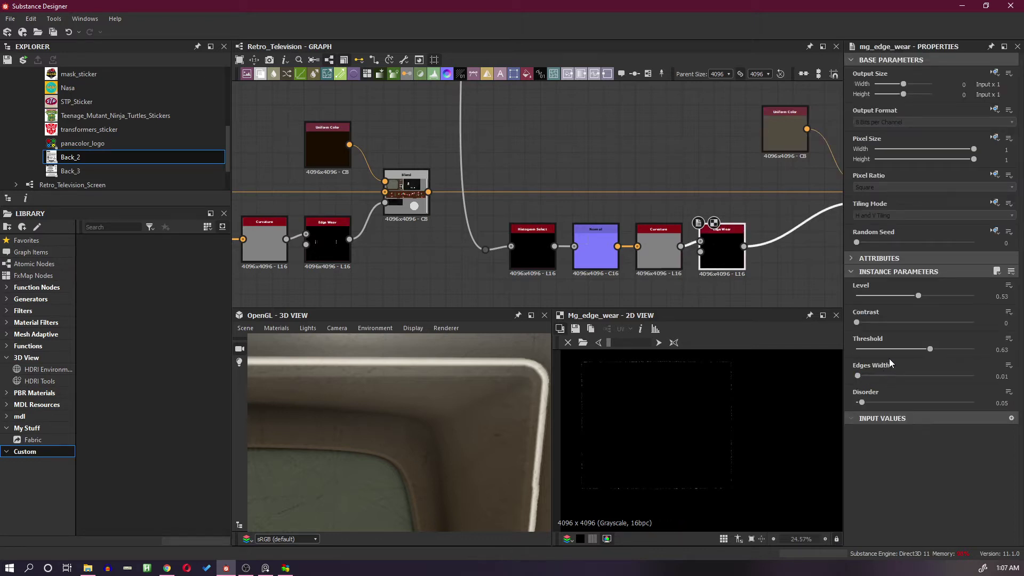
left_click_drag(919, 293, 942, 297)
scroll(475, 410, "down", 8)
middle_click_drag(386, 449, 438, 404)
scroll(439, 405, "up", 3)
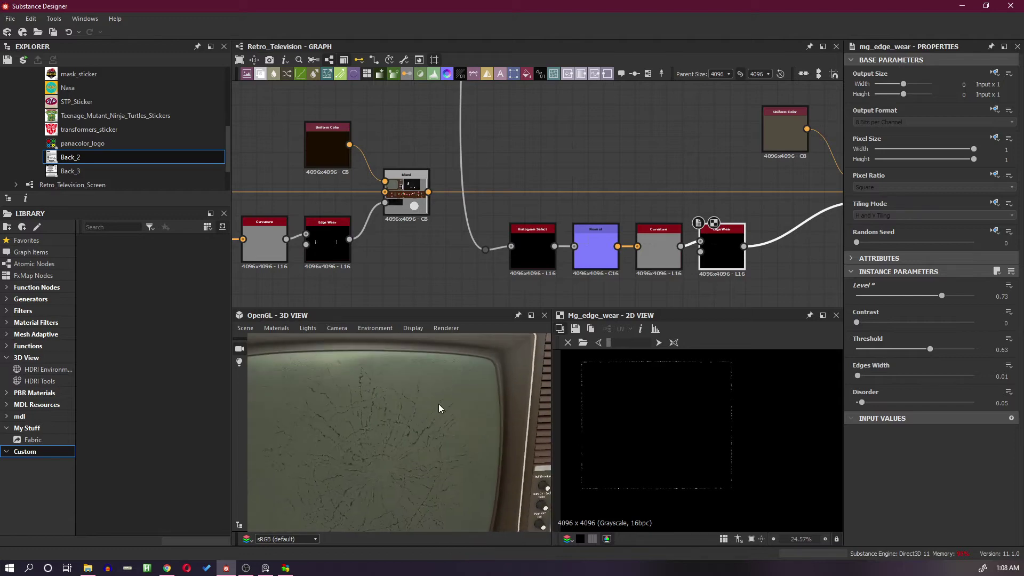
scroll(439, 408, "down", 5)
left_click_drag(450, 408, 473, 443)
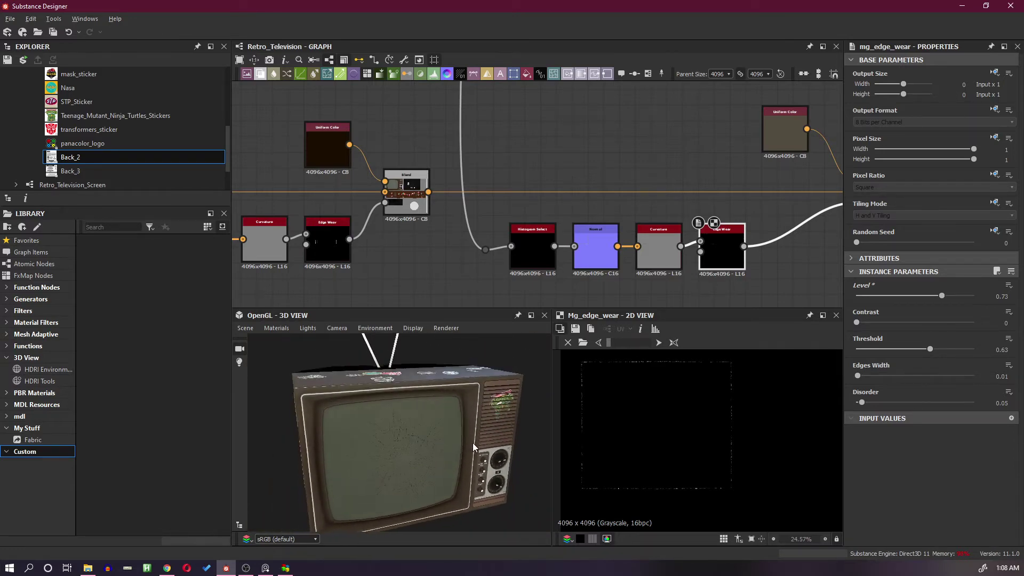
scroll(466, 396, "up", 3)
left_click_drag(467, 397, 450, 418)
Step: Examine the Front Screen Frame Opacity Mask and the screen's Transformation 2D output in the Front Screen Panel Seperation group
scroll(592, 215, "down", 8)
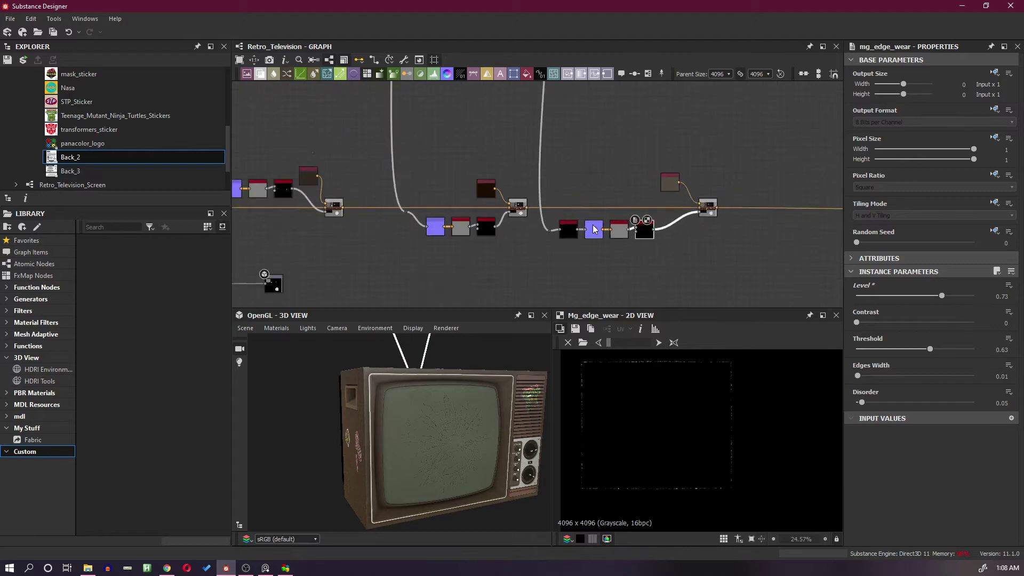
middle_click_drag(458, 231, 832, 201)
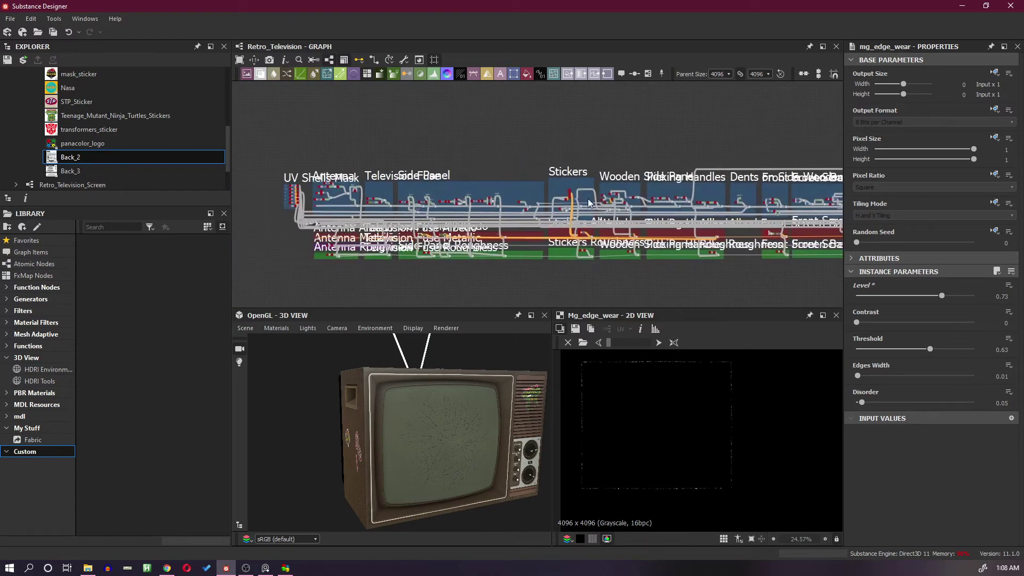
scroll(595, 199, "up", 2)
middle_click_drag(708, 198, 588, 191)
scroll(676, 190, "up", 1)
middle_click_drag(679, 191, 370, 194)
scroll(684, 191, "up", 2)
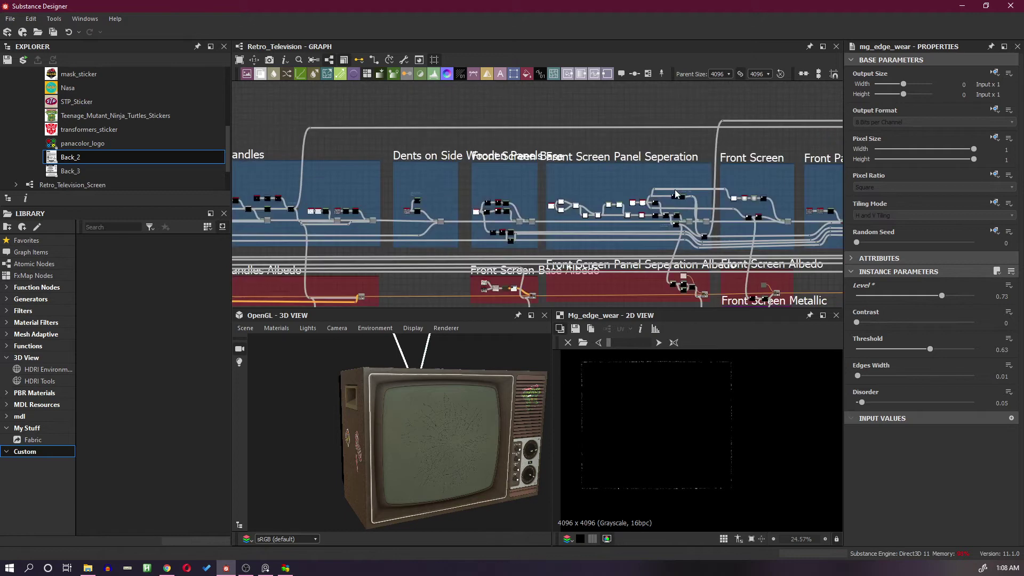
scroll(683, 190, "up", 2)
middle_click_drag(713, 185, 651, 184)
scroll(651, 186, "up", 4)
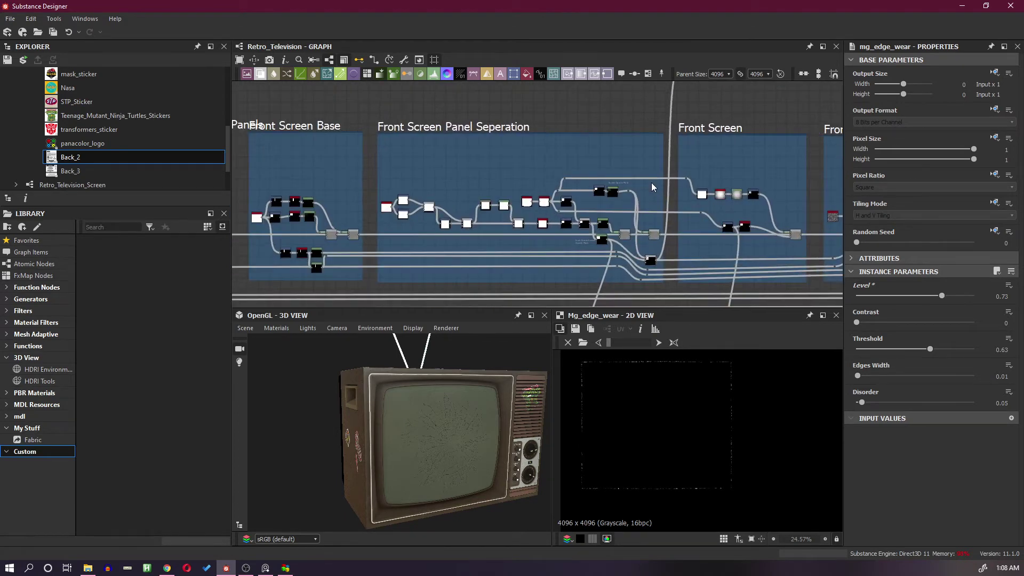
middle_click_drag(576, 268, 585, 216)
scroll(585, 218, "up", 3)
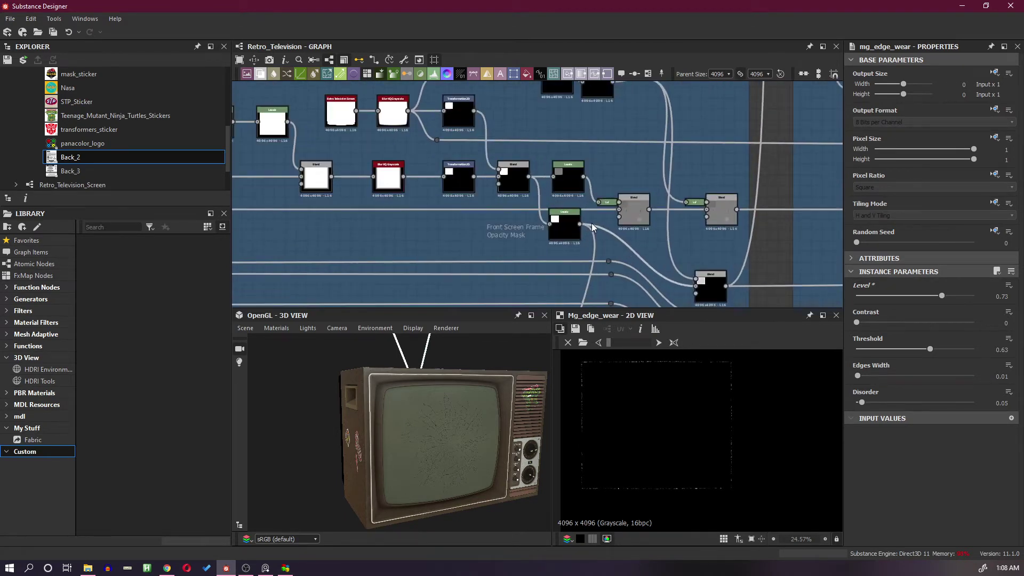
double_click(570, 242)
scroll(560, 231, "down", 3)
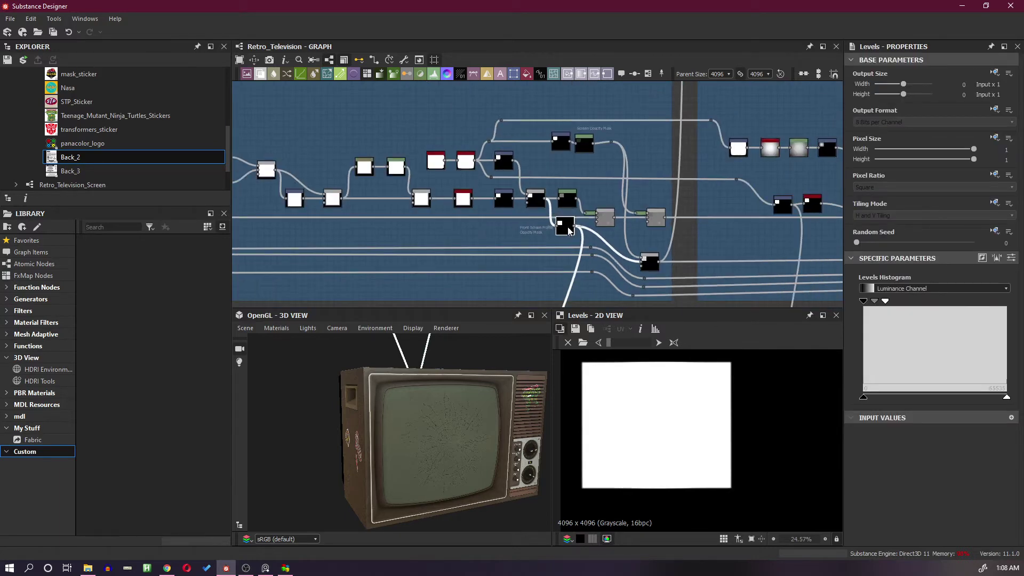
middle_click_drag(597, 187, 569, 201)
scroll(565, 197, "up", 2)
left_click(516, 147)
double_click(517, 149)
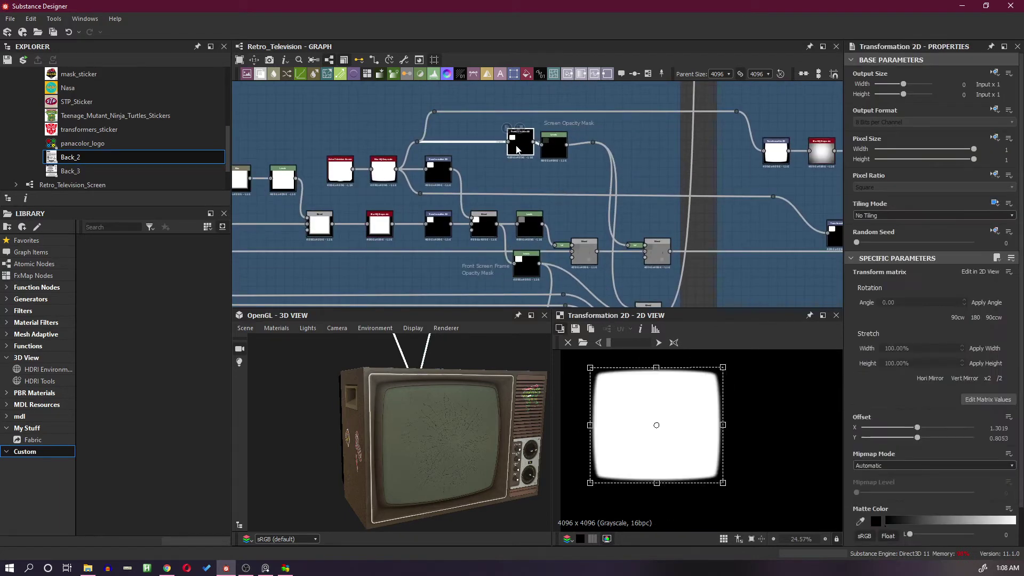
Step: Route the Front Screen Frame Opacity Mask's Levels output to a dot above the Front Screen Panel Seperation group
double_click(526, 268)
scroll(560, 264, "down", 3)
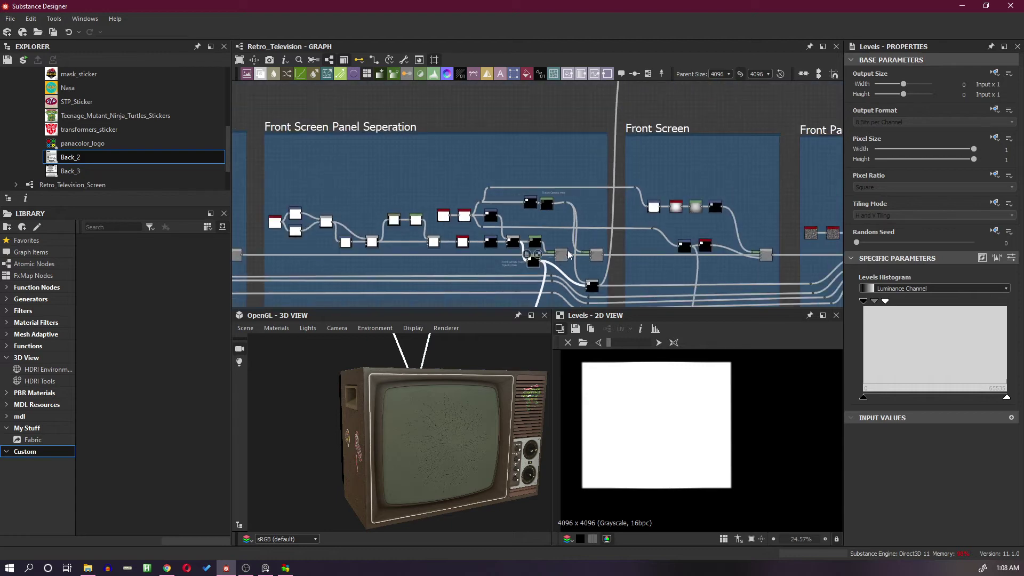
scroll(561, 264, "down", 3)
scroll(545, 290, "up", 2)
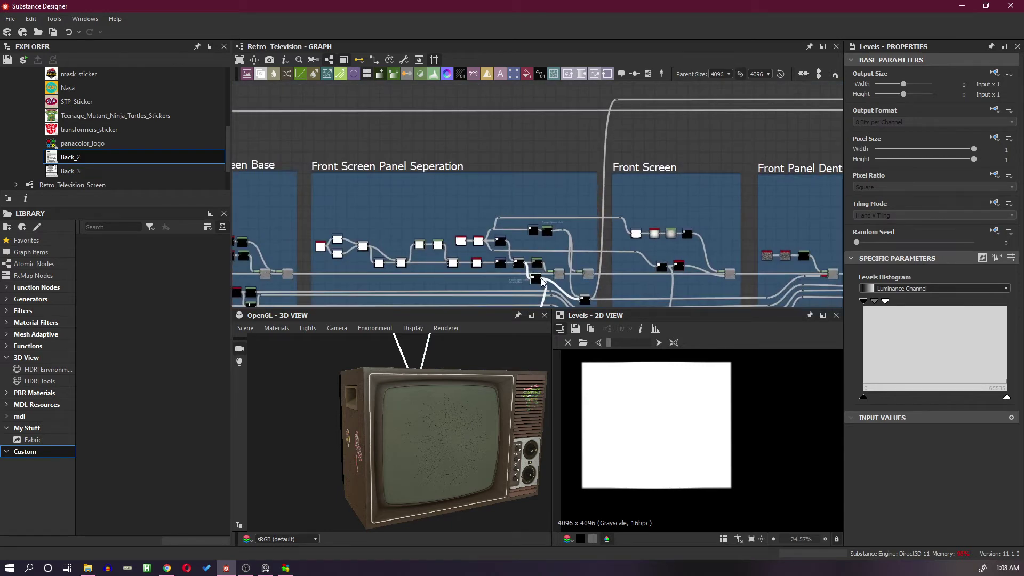
left_click_drag(540, 273, 555, 109)
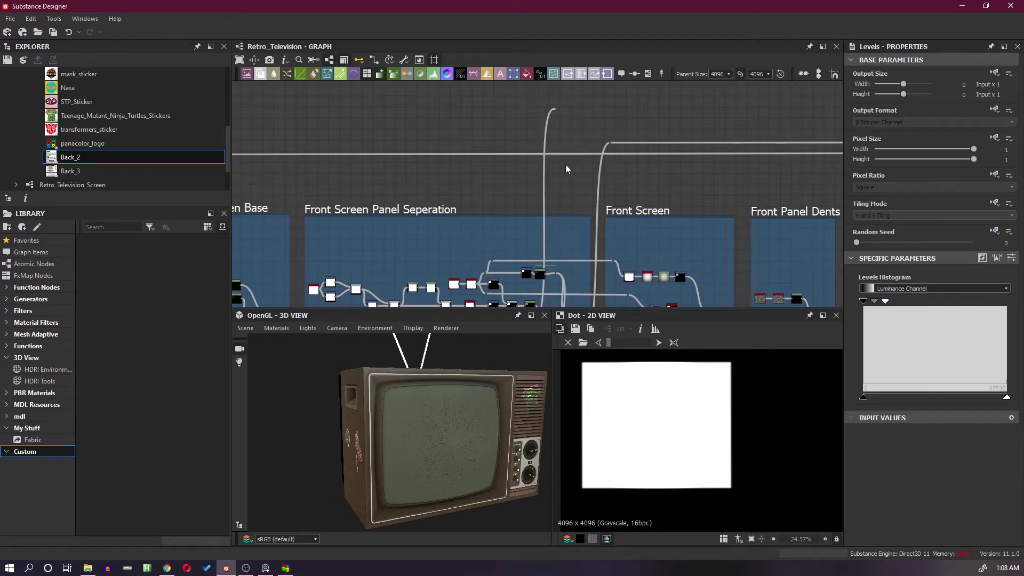
Step: Feed the Transformation 2D output behind the Screen Opacity Mask into a new Blend node above the Front Screen Panel Seperation group
scroll(572, 241, "down", 2)
middle_click_drag(572, 241, 565, 220)
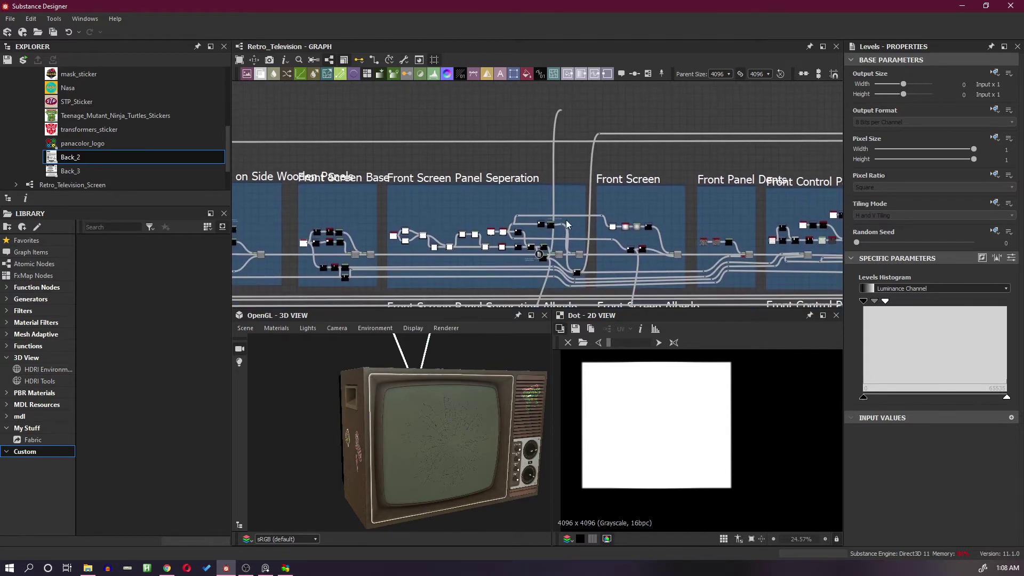
scroll(563, 219, "up", 5)
scroll(512, 235, "up", 2)
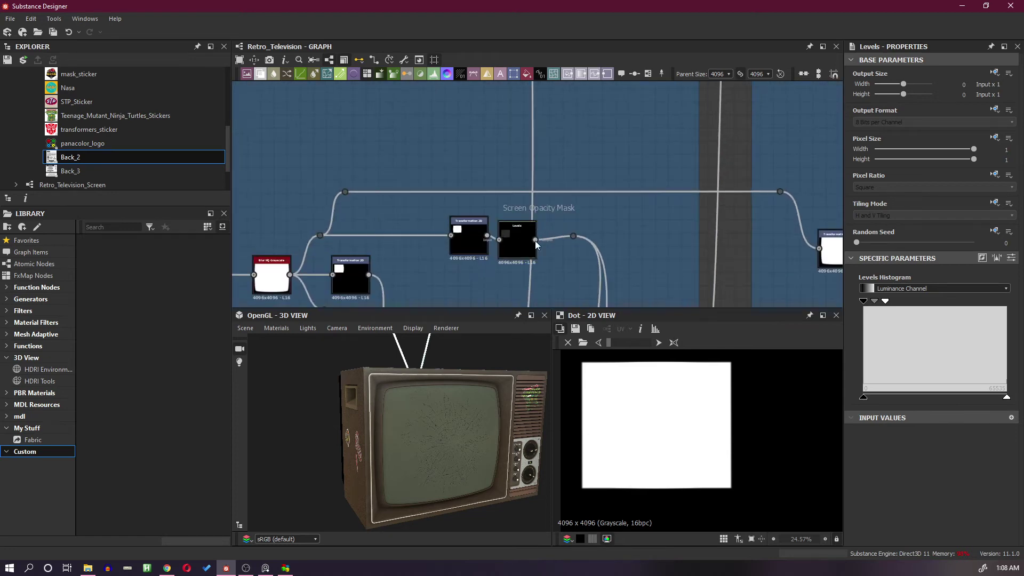
double_click(517, 242)
double_click(462, 243)
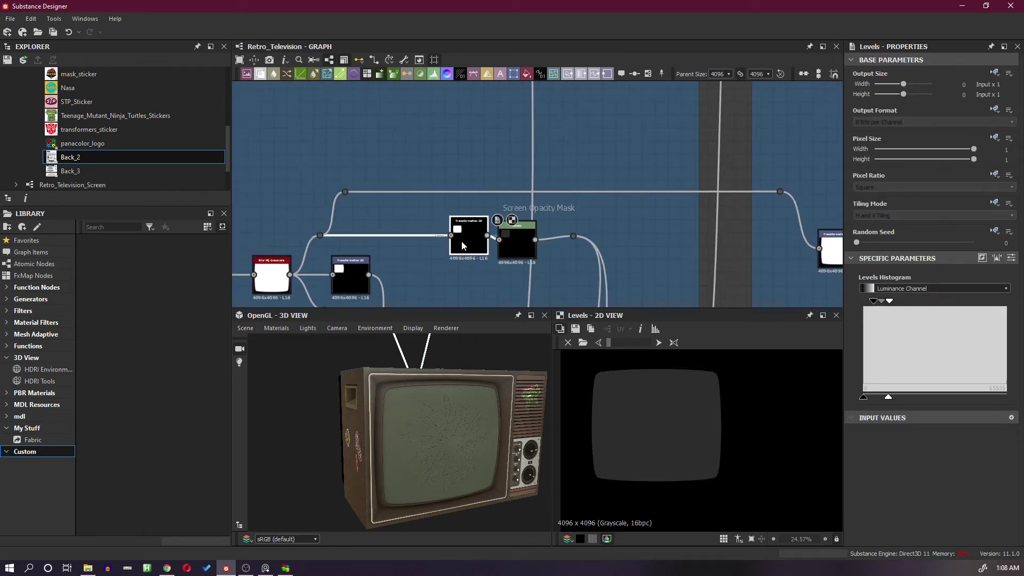
left_click(488, 236)
scroll(514, 131, "down", 5)
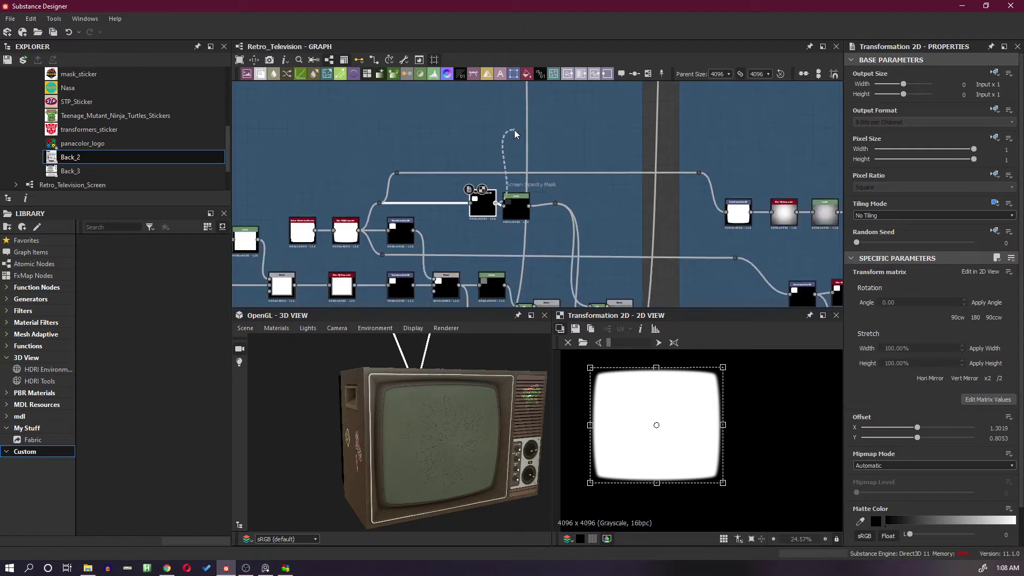
middle_click_drag(545, 128, 515, 246)
left_click_drag(514, 245, 489, 202)
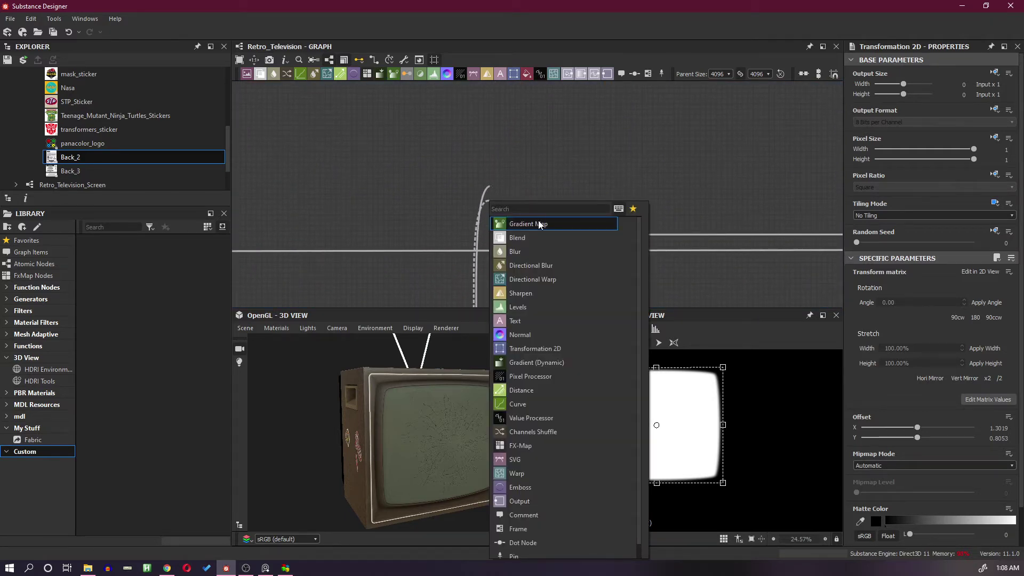
left_click(523, 236)
Step: Wire the screen Transformation 2D to the Blend's foreground and the frame mask dot to its background, with Blending Mode set to Subtract
scroll(465, 166, "up", 5)
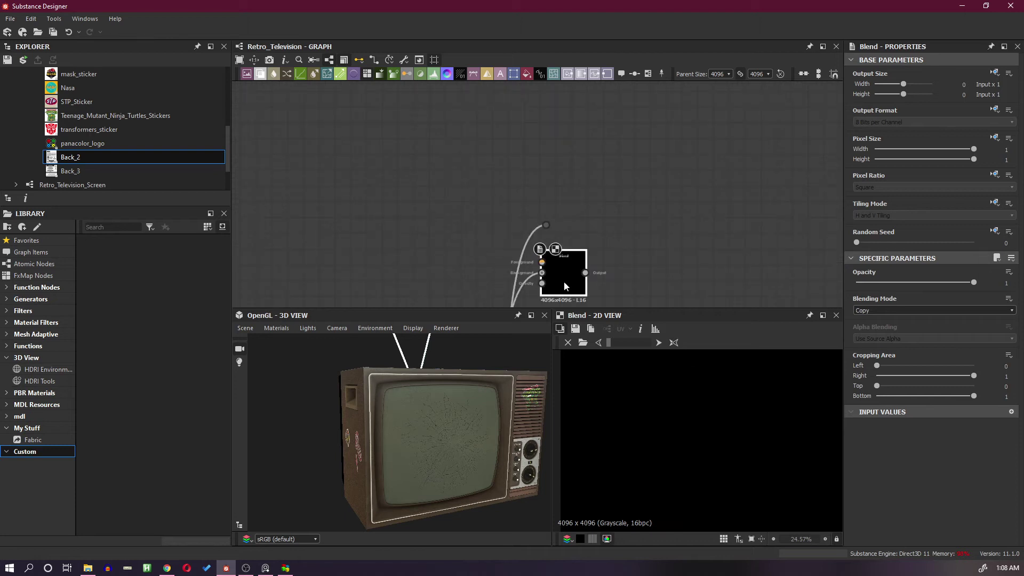
left_click_drag(564, 278, 596, 262)
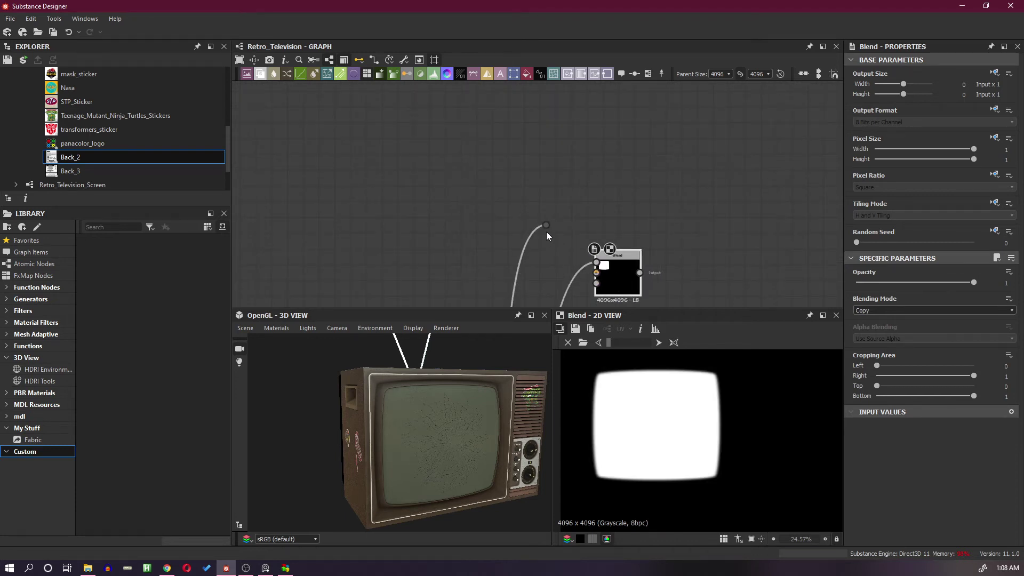
left_click_drag(546, 226, 600, 275)
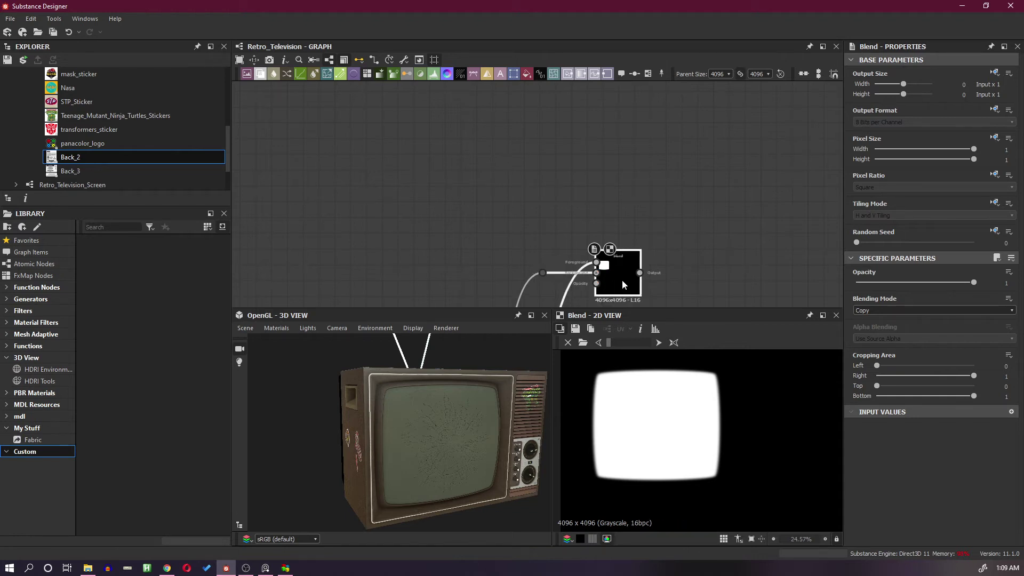
left_click(882, 311)
left_click(887, 331)
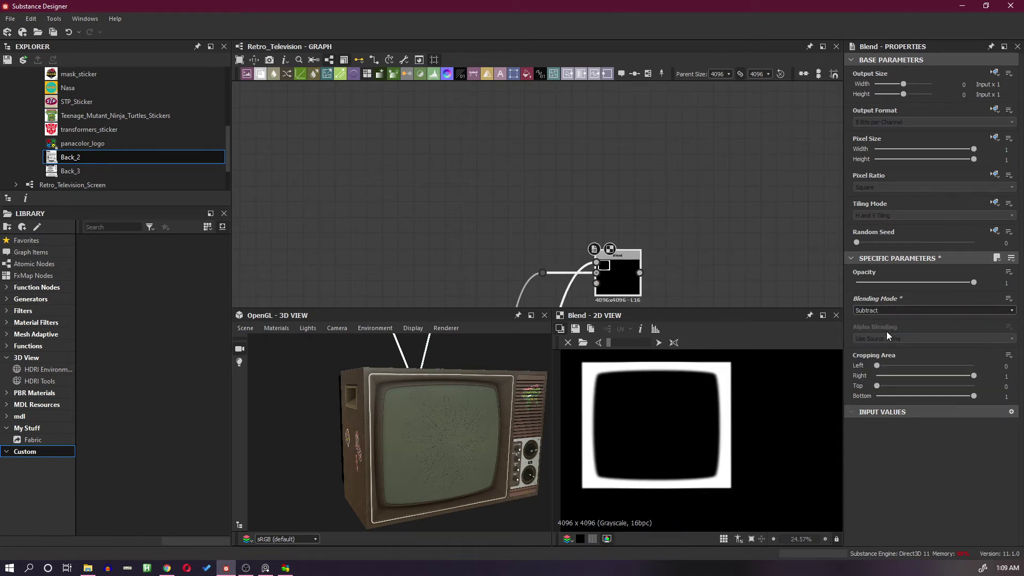
Step: Route the subtracted Blend output to a dot beside the edge wear nodes at the far end of the graph
scroll(638, 274, "down", 2)
middle_click_drag(649, 230, 635, 211)
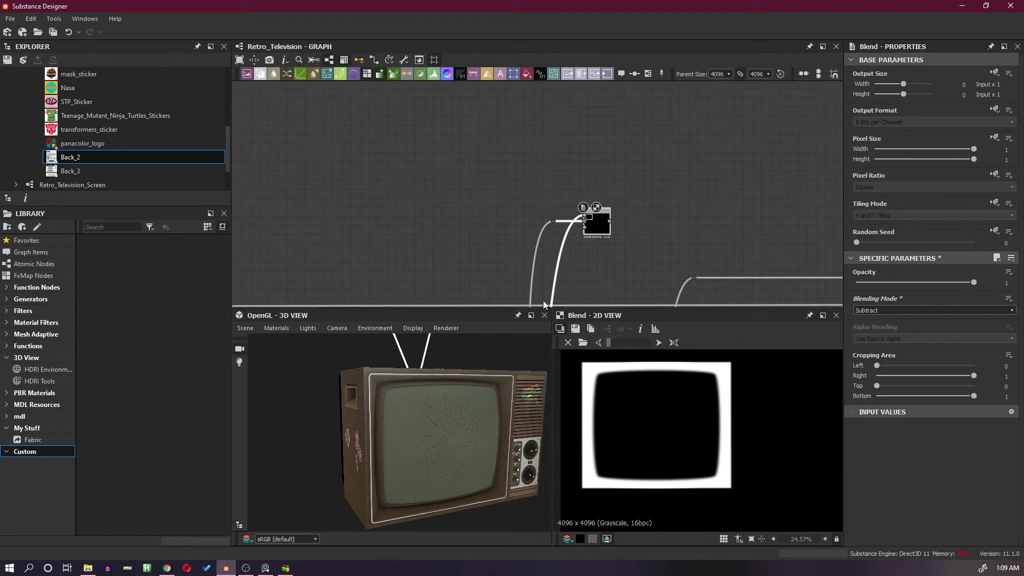
middle_click_drag(553, 264, 406, 210)
left_click(390, 203)
scroll(673, 203, "down", 7)
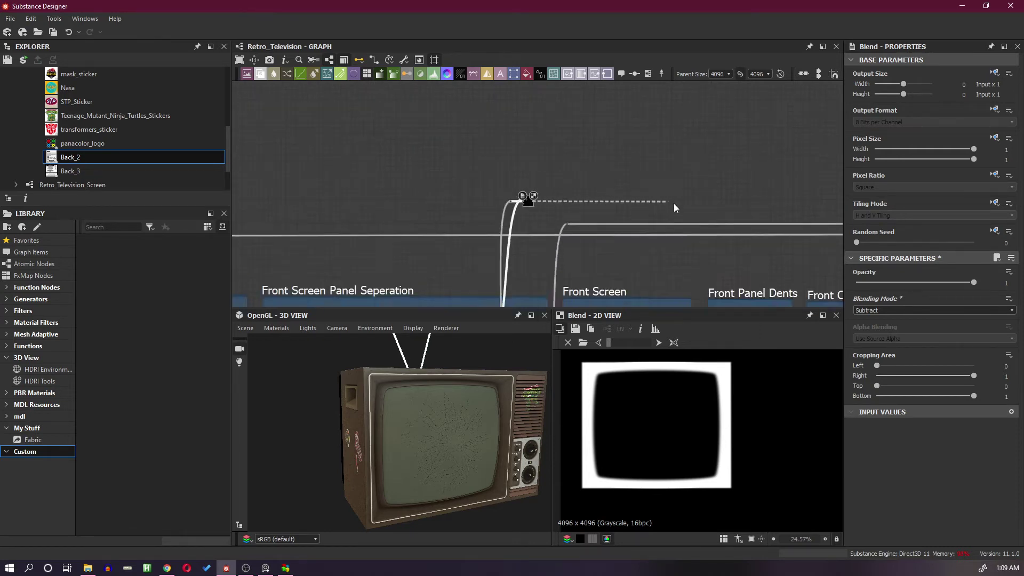
middle_click_drag(783, 200, 440, 199)
mouse_move(789, 199)
middle_mouse_down()
mouse_move(446, 188)
mouse_move(484, 180)
middle_mouse_up()
scroll(671, 189, "down", 6)
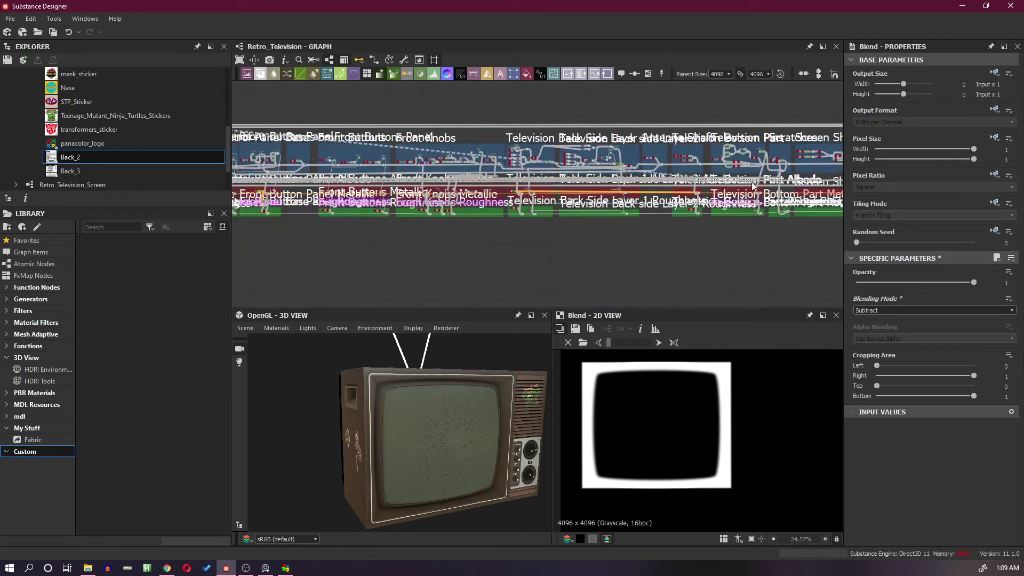
left_click_drag(620, 173, 625, 255)
double_click(617, 170)
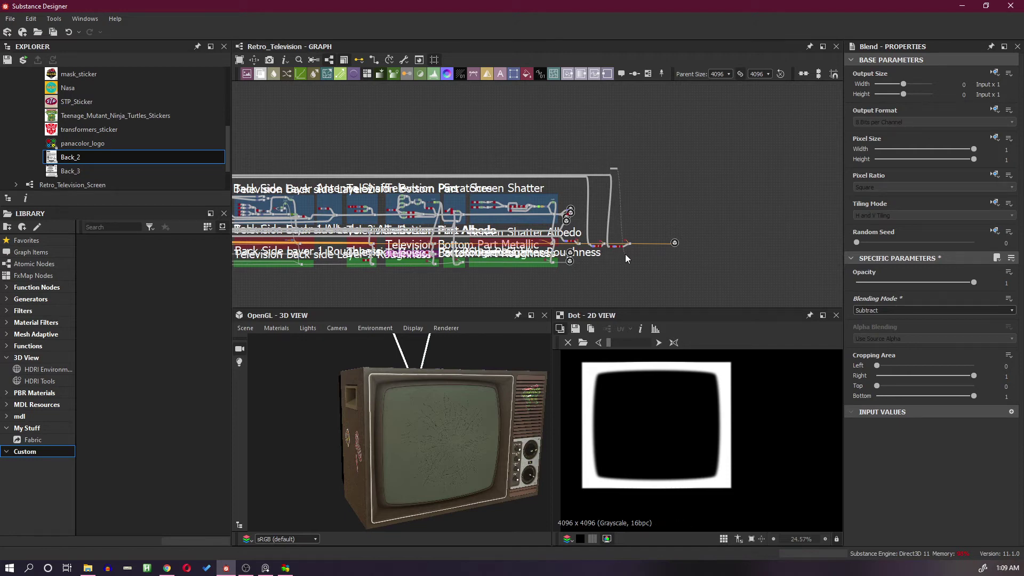
Step: Place the new dot beside the last edge wear chain and connect it to the Histogram Select input in place of the existing mask
scroll(625, 254, "up", 5)
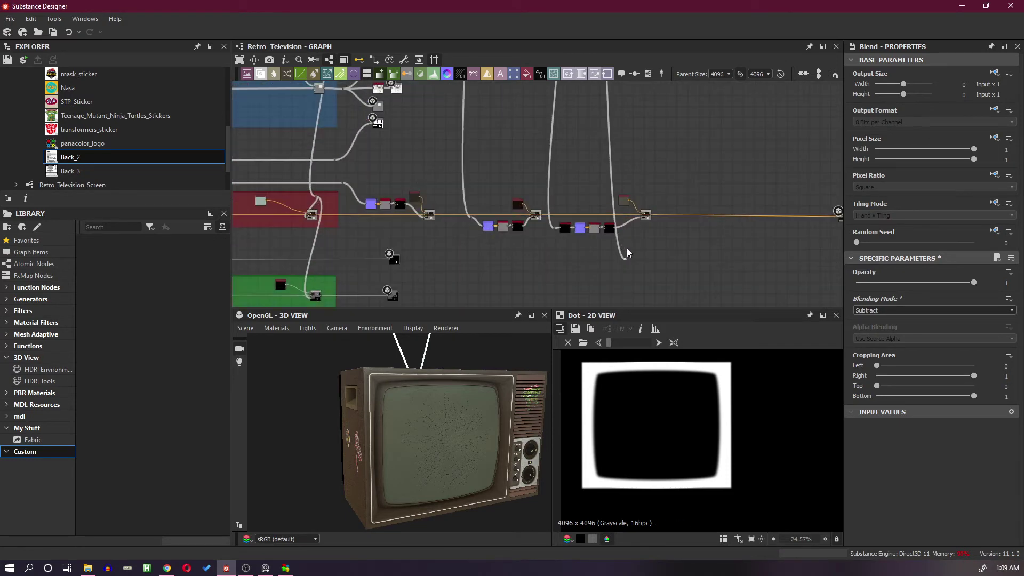
middle_click_drag(632, 236, 693, 265)
scroll(621, 288, "up", 1)
left_click_drag(722, 290, 593, 185)
scroll(587, 200, "up", 3)
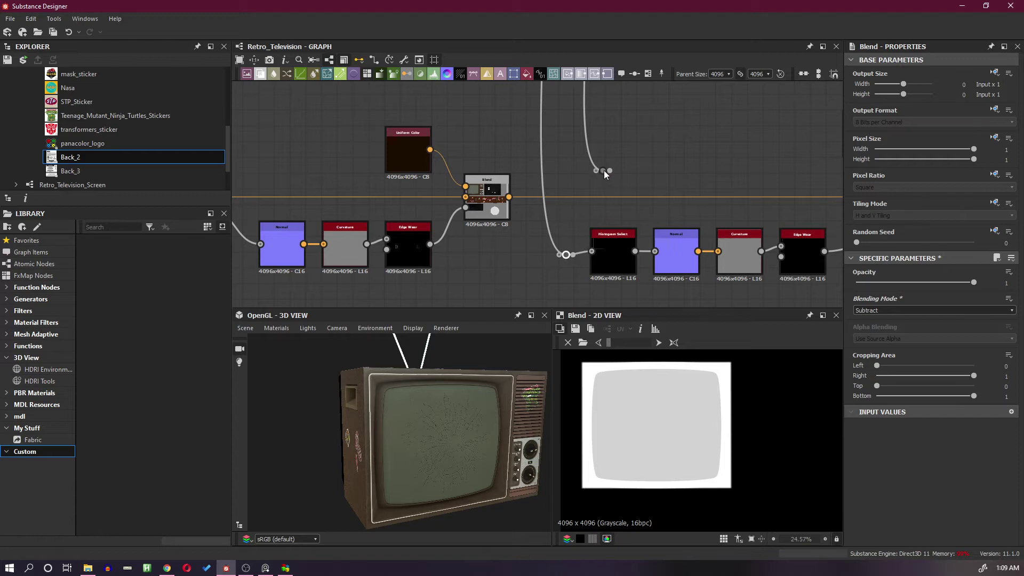
left_click_drag(603, 171, 592, 251)
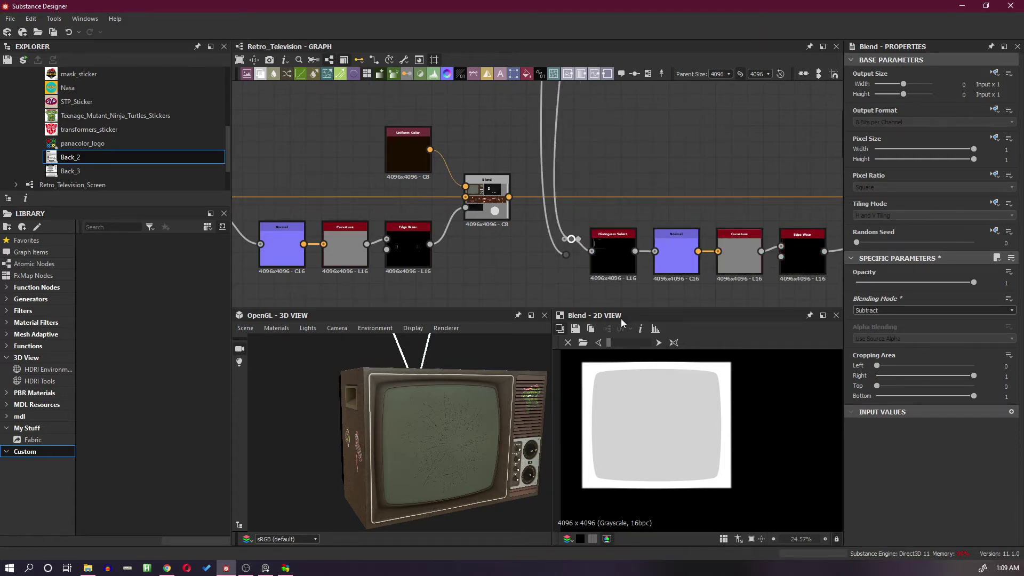
Step: Examine the Histogram Select output and the wear along the front trim and screen frame on the television model
left_click(616, 260)
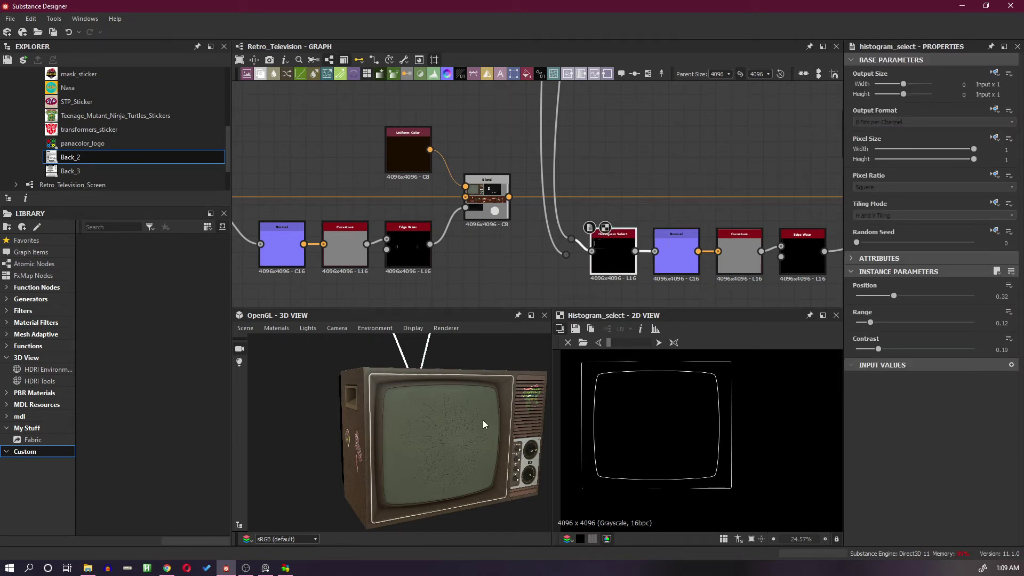
left_click_drag(482, 420, 449, 417)
scroll(395, 368, "up", 4)
middle_click_drag(396, 367, 408, 390)
left_click_drag(408, 393, 376, 401)
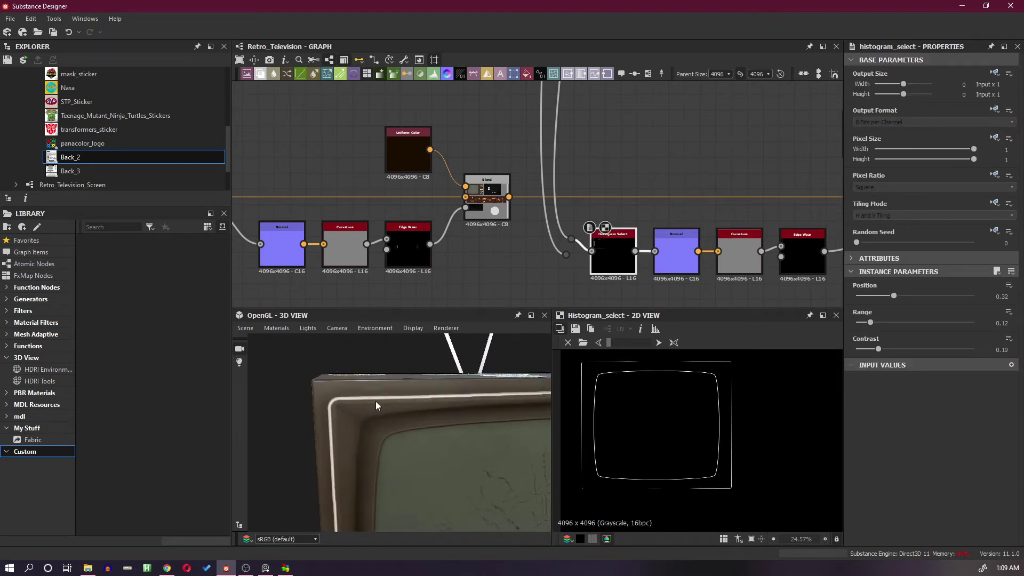
scroll(376, 400, "up", 5)
scroll(377, 397, "up", 5)
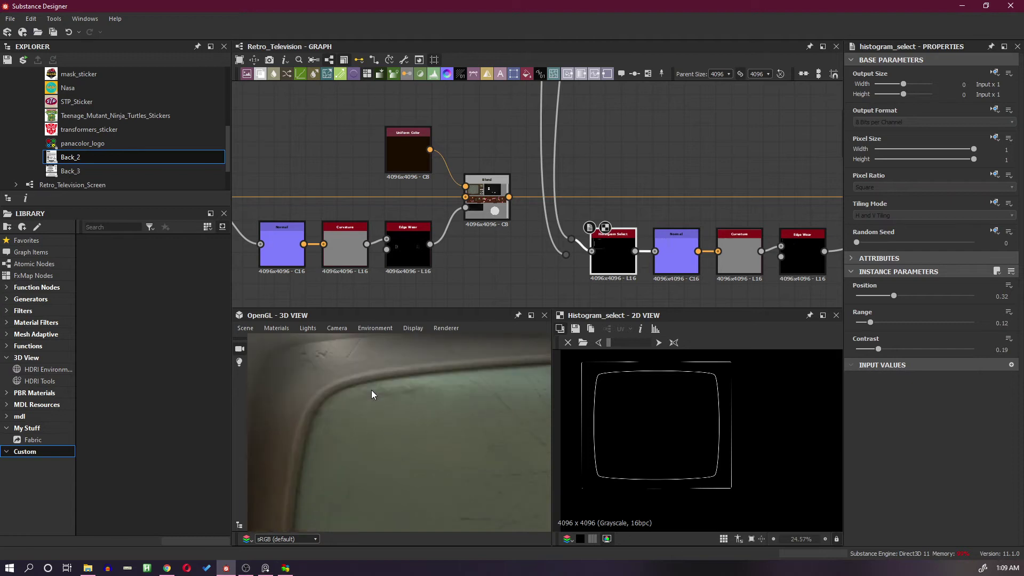
left_click_drag(376, 391, 422, 403)
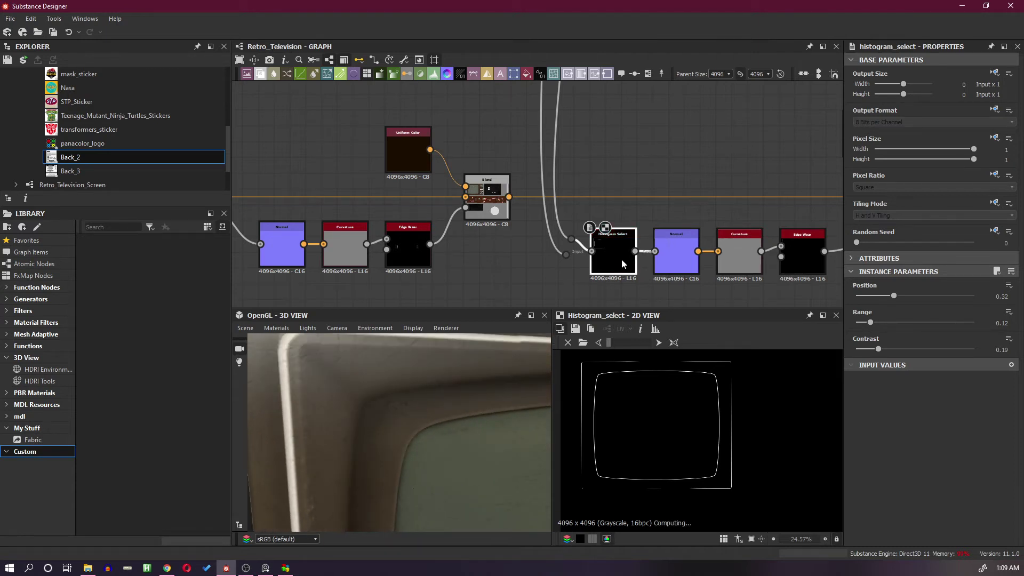
Step: Try an Edges Width of 0.01 and a Threshold of 1 on the Edge Wear node, and undo the threshold change
left_click(803, 273)
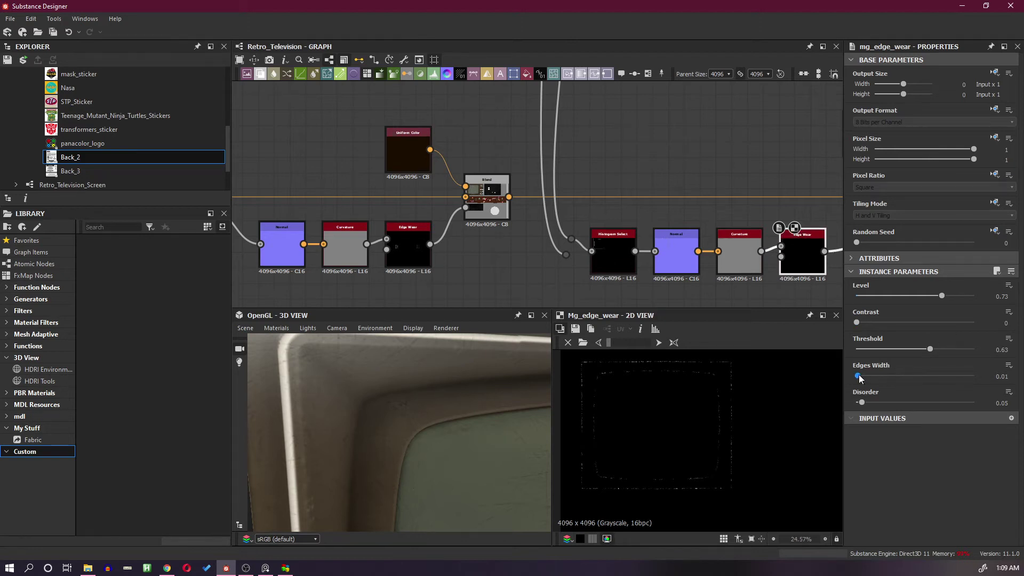
mouse_move(859, 375)
left_mouse_down()
mouse_move(910, 376)
mouse_move(857, 375)
left_mouse_up()
left_click_drag(930, 349, 983, 351)
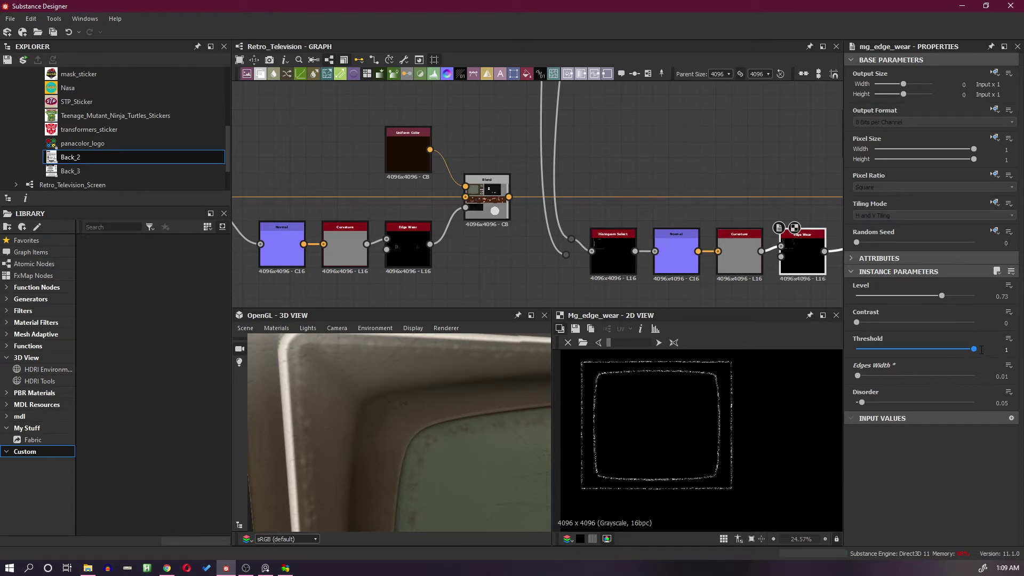
key("ctrl+z")
Step: Check the front trim on the model and compare the outputs of the two mask dots beside Histogram Select
scroll(410, 368, "down", 2)
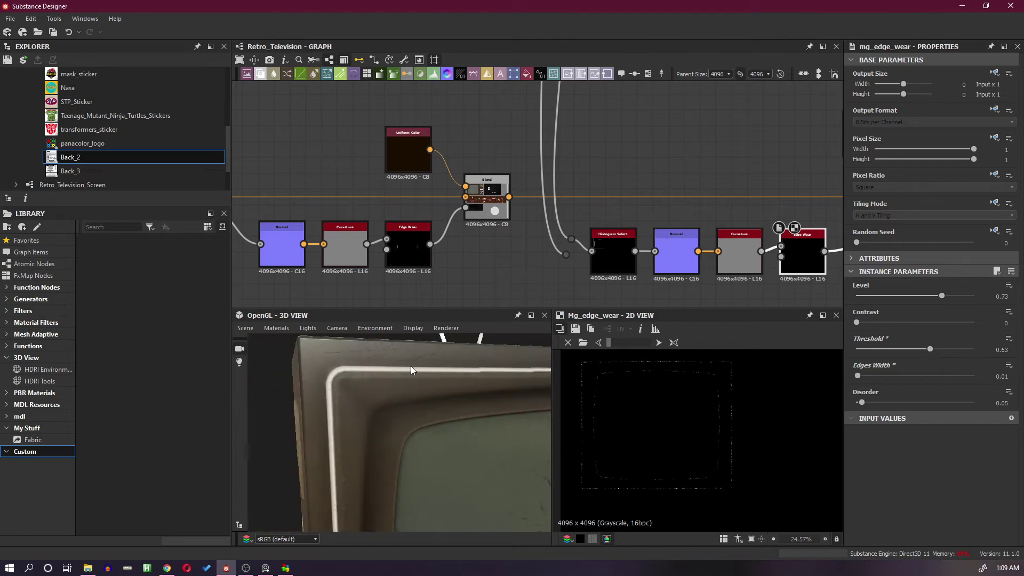
left_click_drag(405, 372, 404, 380)
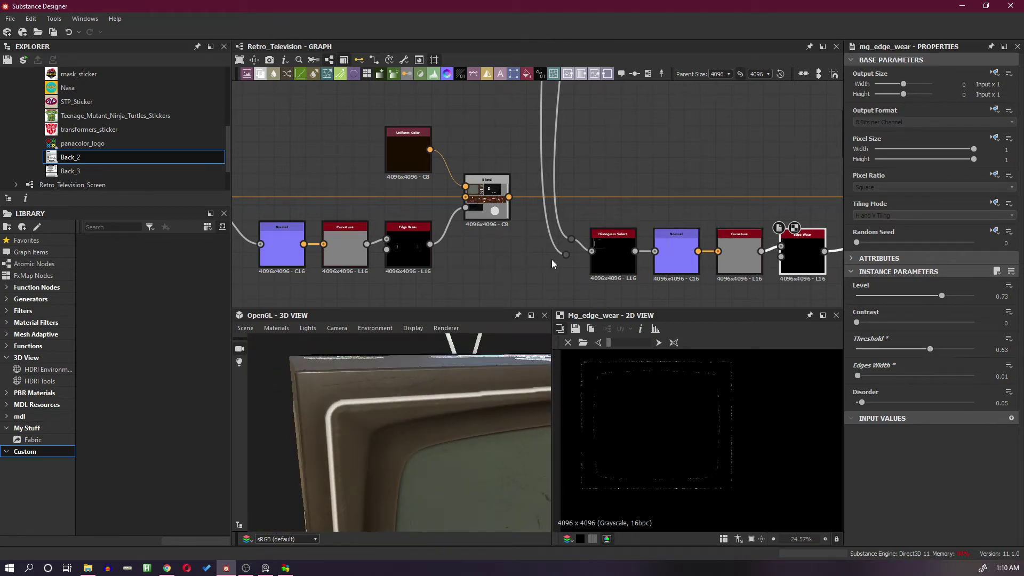
scroll(551, 259, "up", 2)
double_click(580, 230)
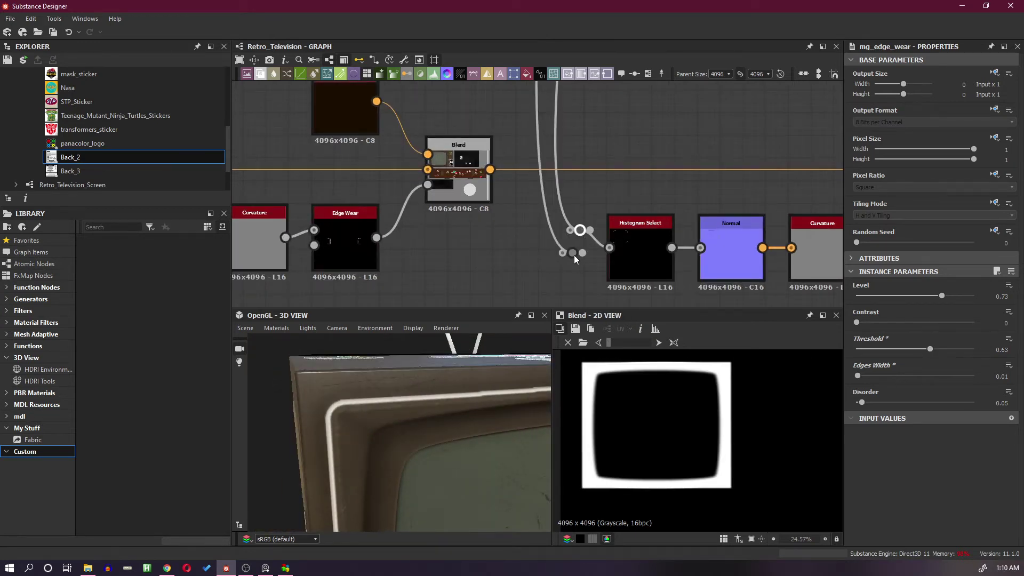
double_click(573, 252)
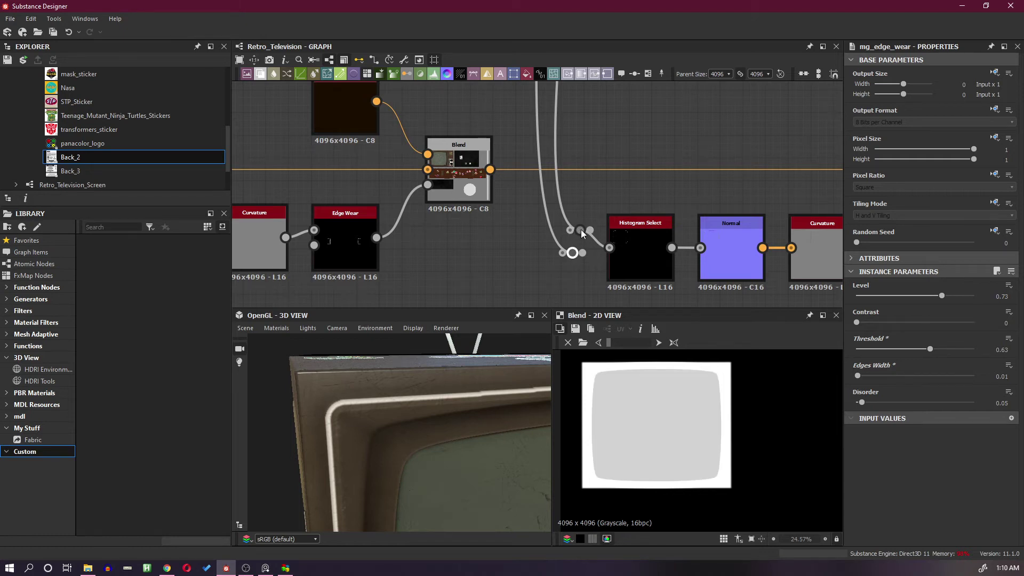
double_click(580, 230)
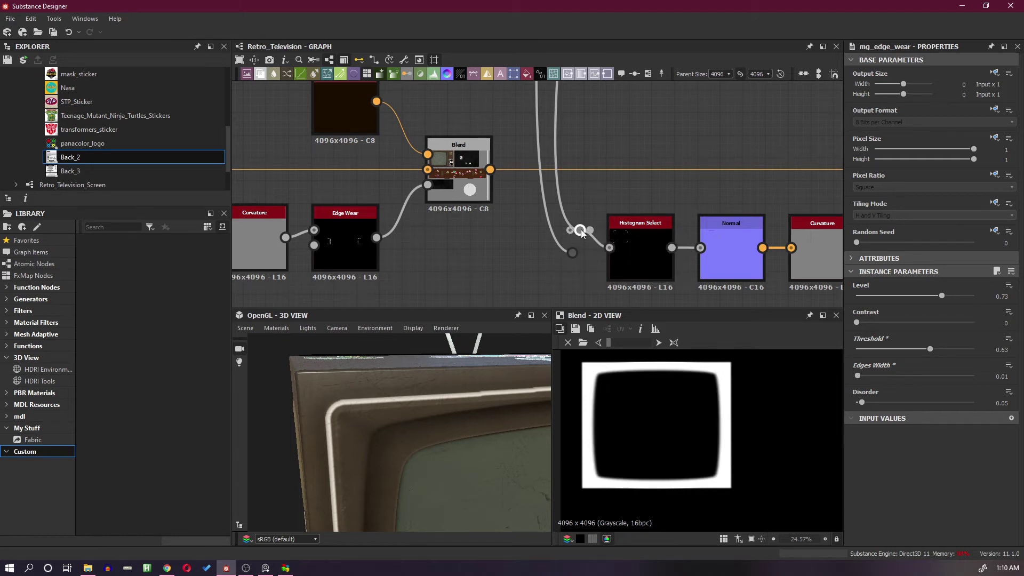
Step: Undo the rerouting of the subtracted mask so the original mask dot feeds Histogram Select
key("ctrl+z")
key("ctrl+z")
key("ctrl+z")
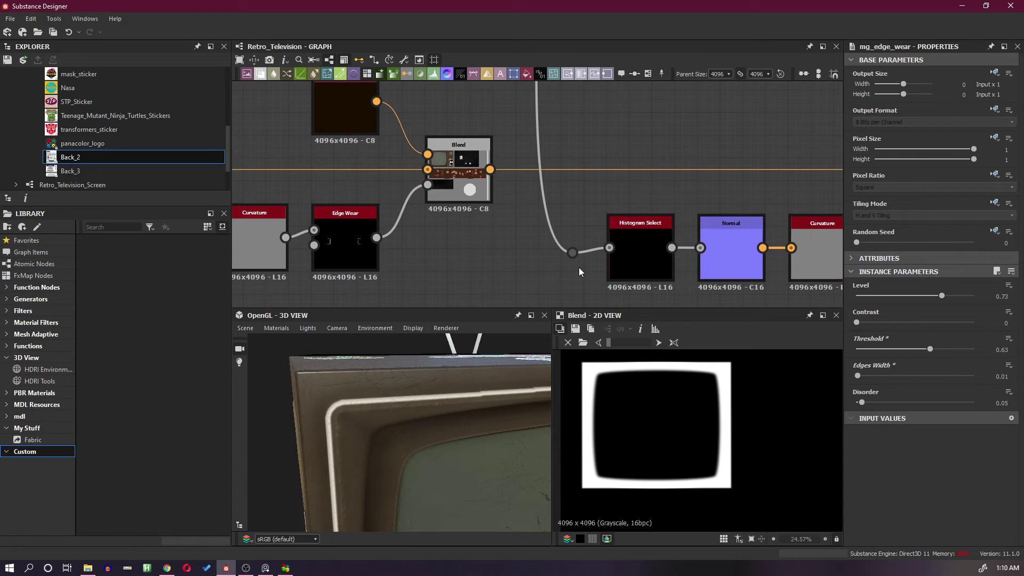
Step: Delete the Subtract Blend node and its input dot above the Front Screen Panel Seperation group
scroll(579, 272, "down", 8)
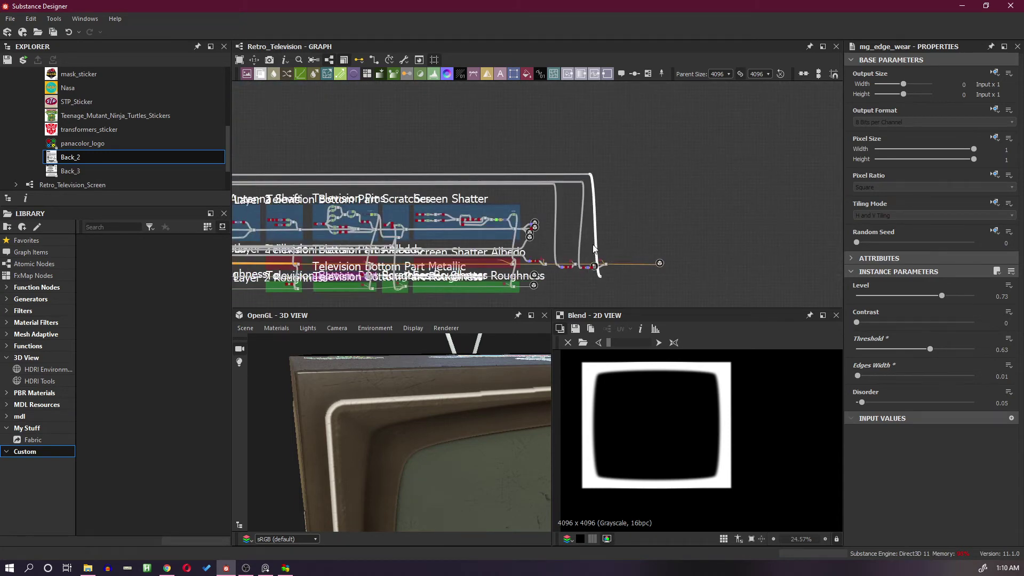
scroll(493, 192, "down", 1)
middle_click_drag(357, 206, 736, 196)
middle_click_drag(391, 212, 517, 236)
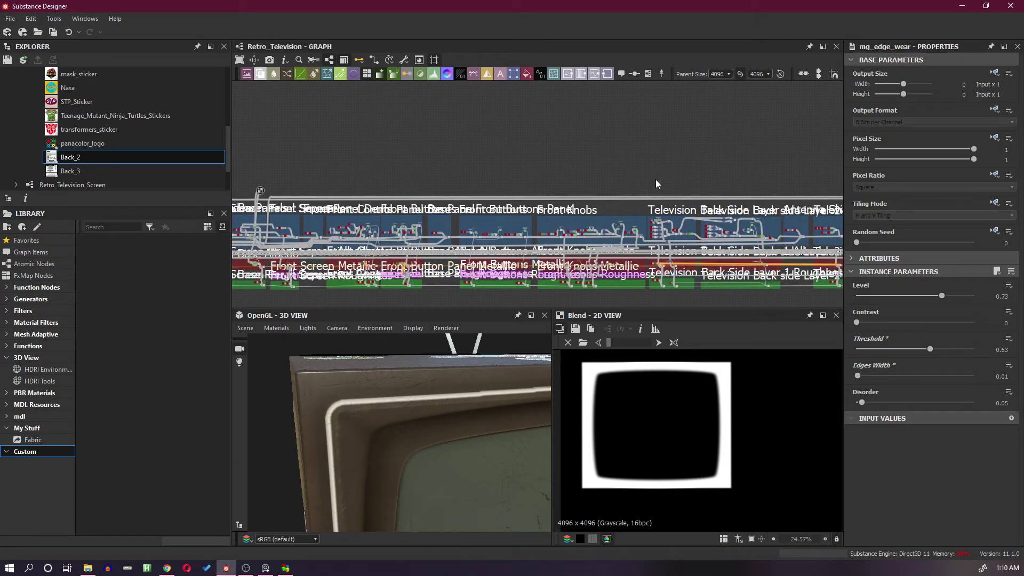
scroll(520, 177, "up", 6)
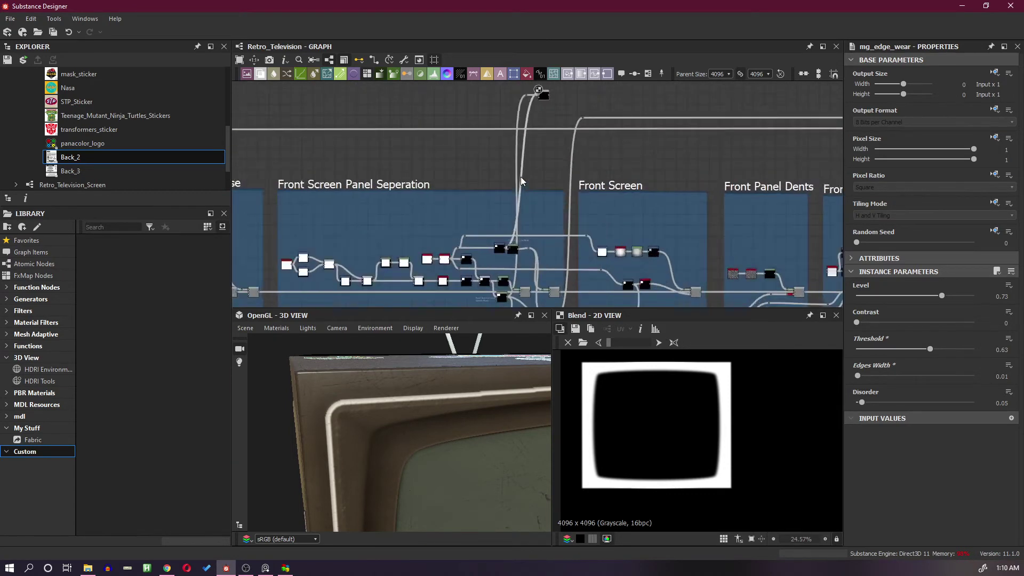
scroll(539, 110, "up", 5)
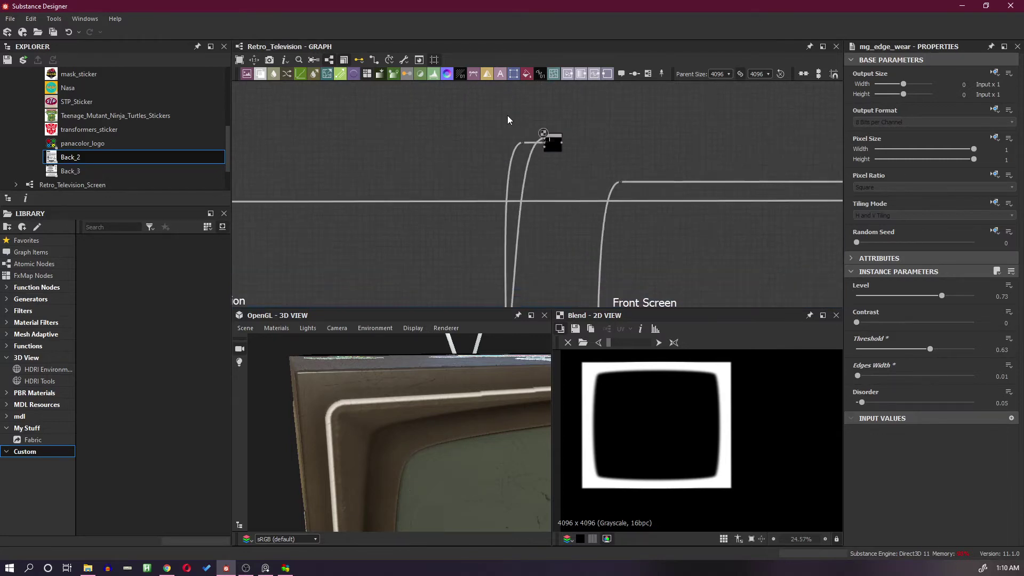
key("Delete")
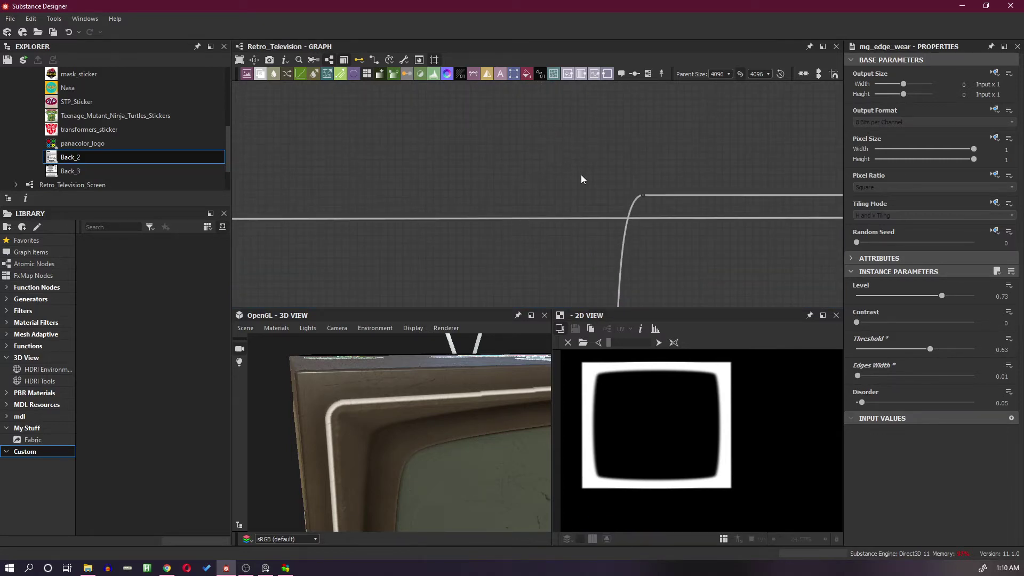
scroll(522, 209, "down", 6)
middle_click_drag(551, 112, 552, 108)
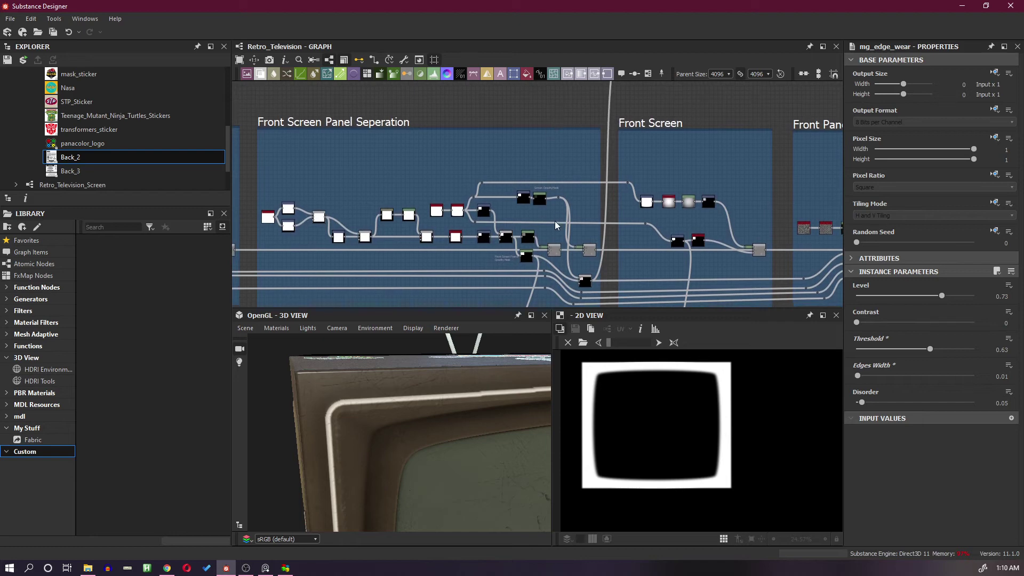
scroll(555, 220, "up", 1)
left_click_drag(399, 422, 387, 408)
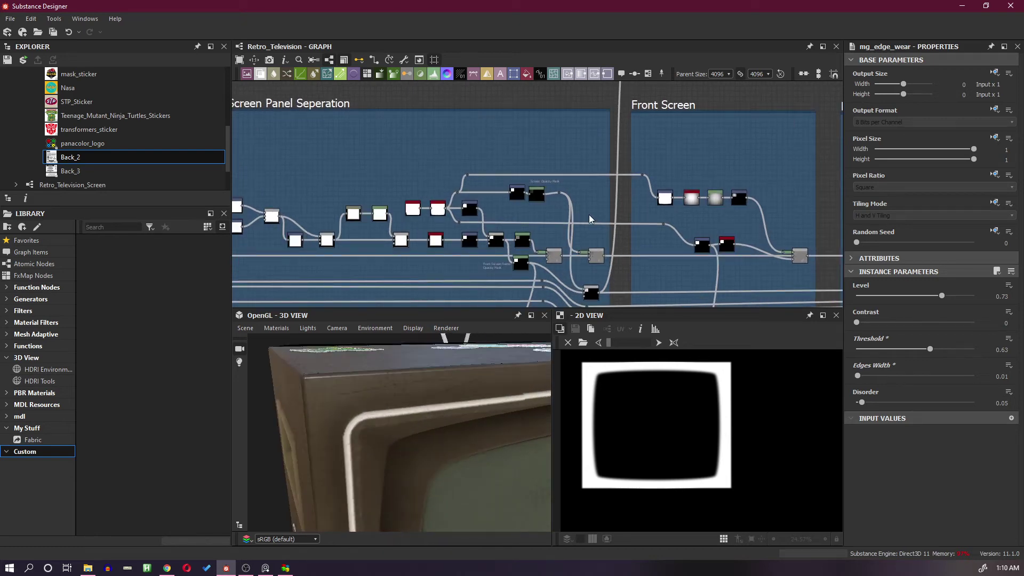
Step: Compare the mask outputs of the two Transformation 2D nodes in the Front Screen Panel Seperation group
scroll(588, 219, "down", 2)
middle_click_drag(552, 244, 604, 223)
scroll(606, 212, "up", 5)
middle_click_drag(512, 240, 560, 240)
double_click(537, 168)
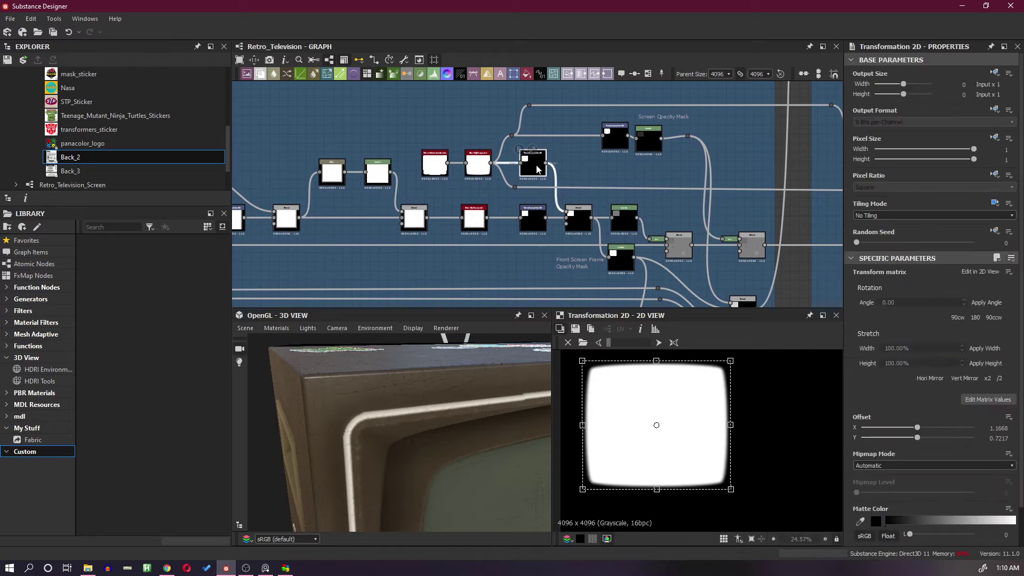
left_click(524, 226)
mouse_move(609, 343)
left_mouse_down()
mouse_move(630, 347)
mouse_move(616, 355)
left_mouse_up()
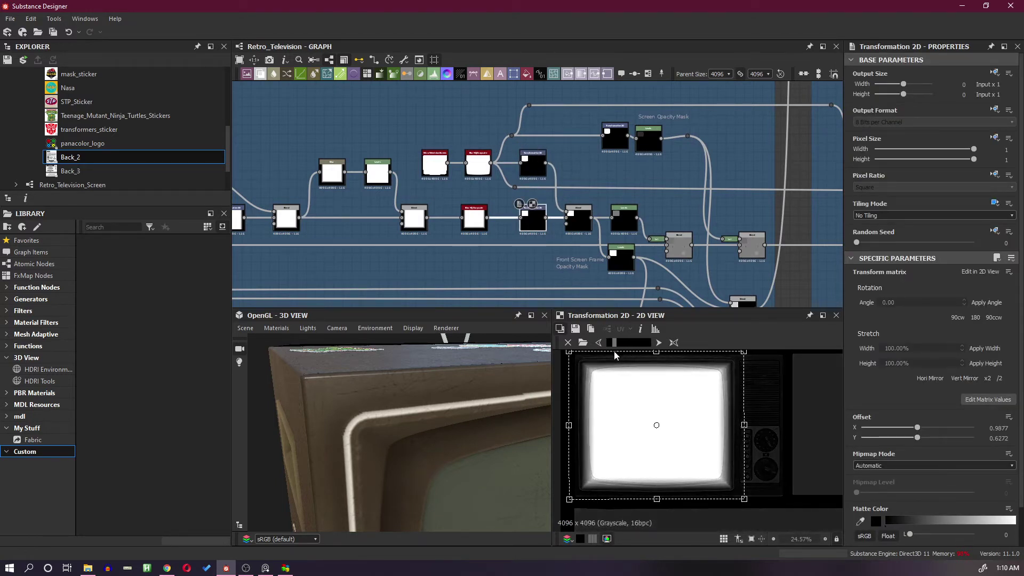
Step: Examine the outputs of the Shape, Transformation 2D, Blur HQ and Levels nodes in the Front Screen Base group for a usable screen mask
scroll(712, 440, "down", 1)
scroll(482, 228, "down", 5)
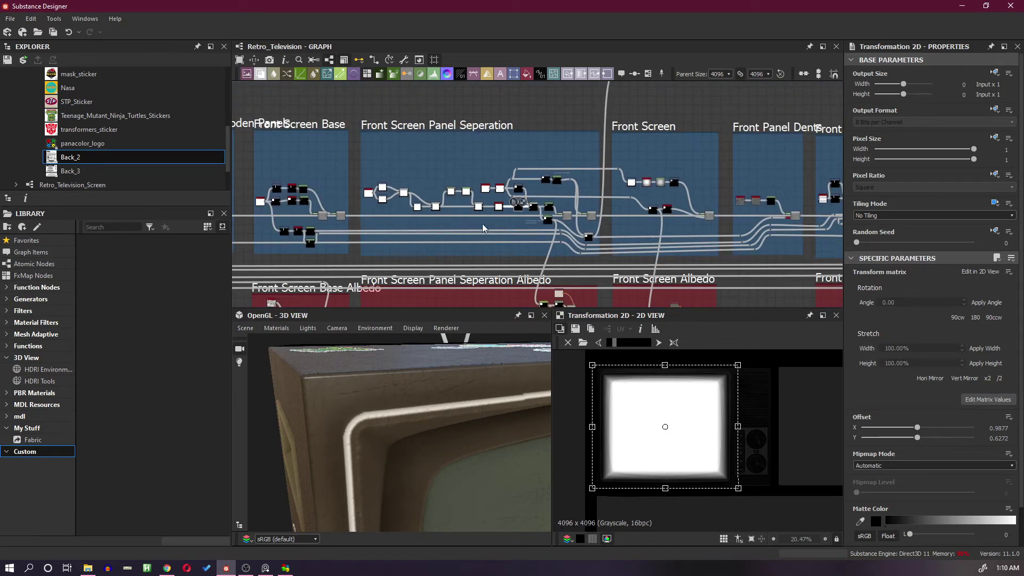
middle_click_drag(388, 215, 550, 222)
scroll(510, 214, "up", 2)
middle_click_drag(446, 219, 559, 221)
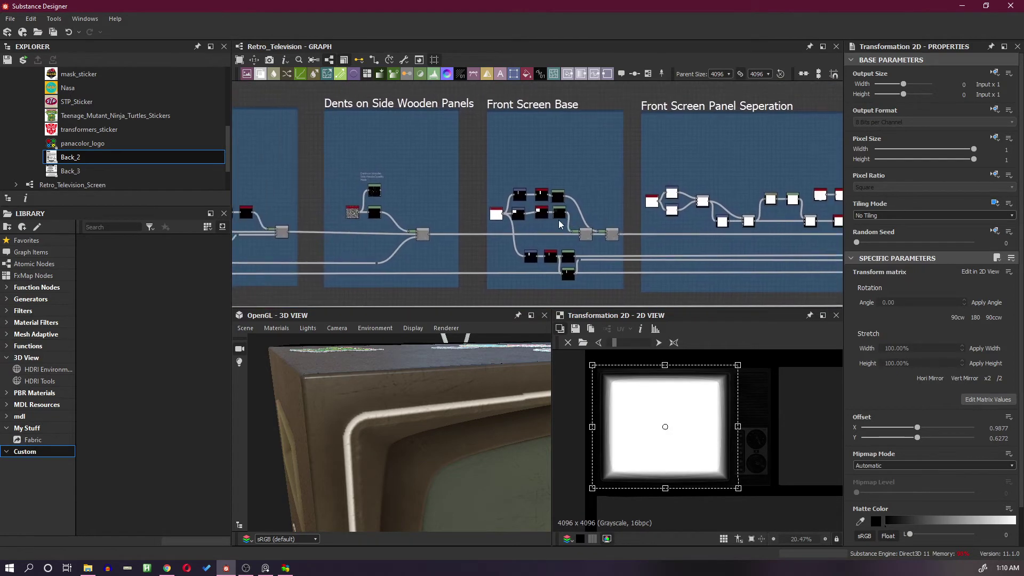
double_click(497, 214)
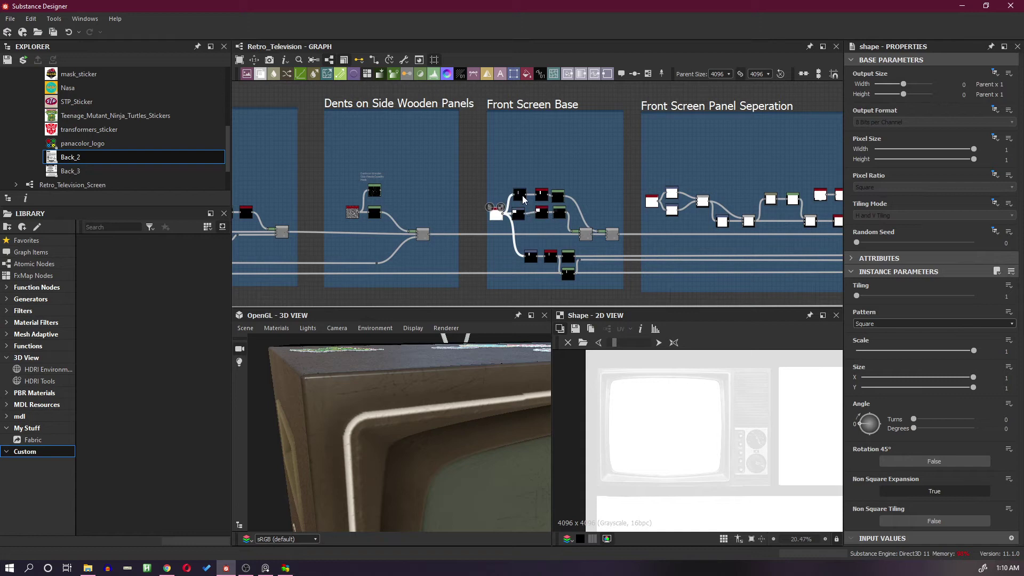
double_click(522, 216)
scroll(610, 231, "up", 3)
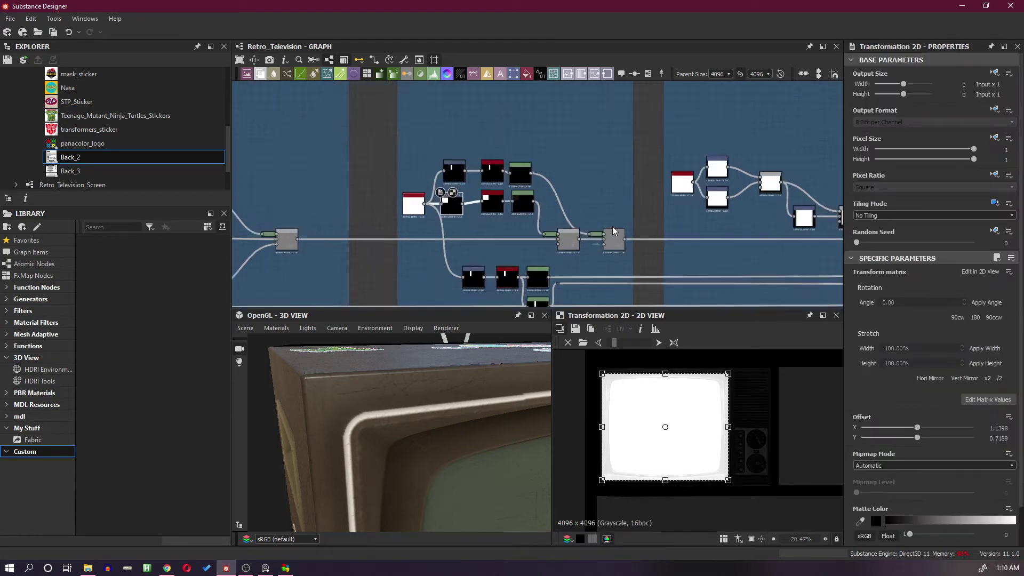
double_click(507, 206)
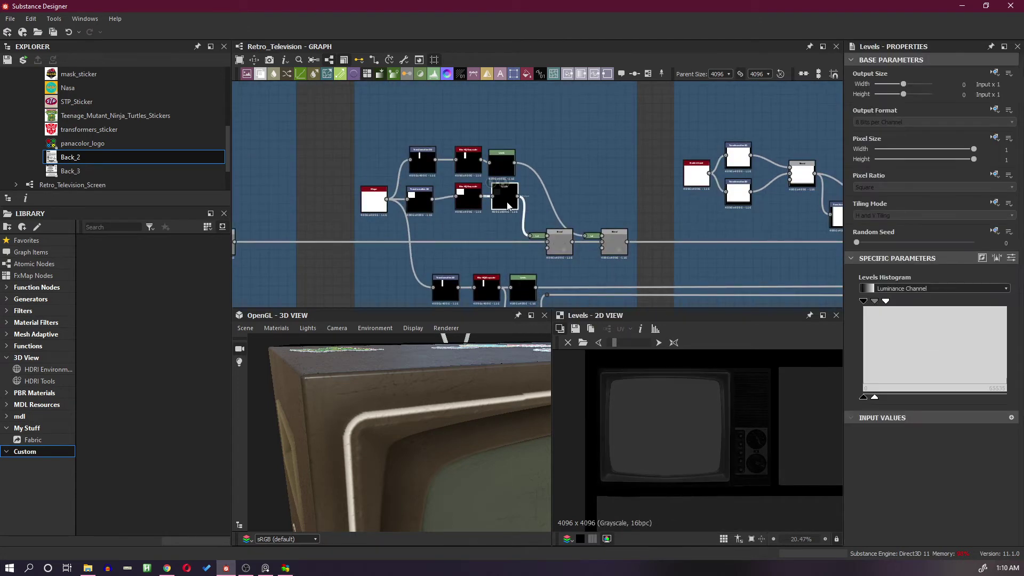
scroll(467, 201, "up", 2)
double_click(466, 201)
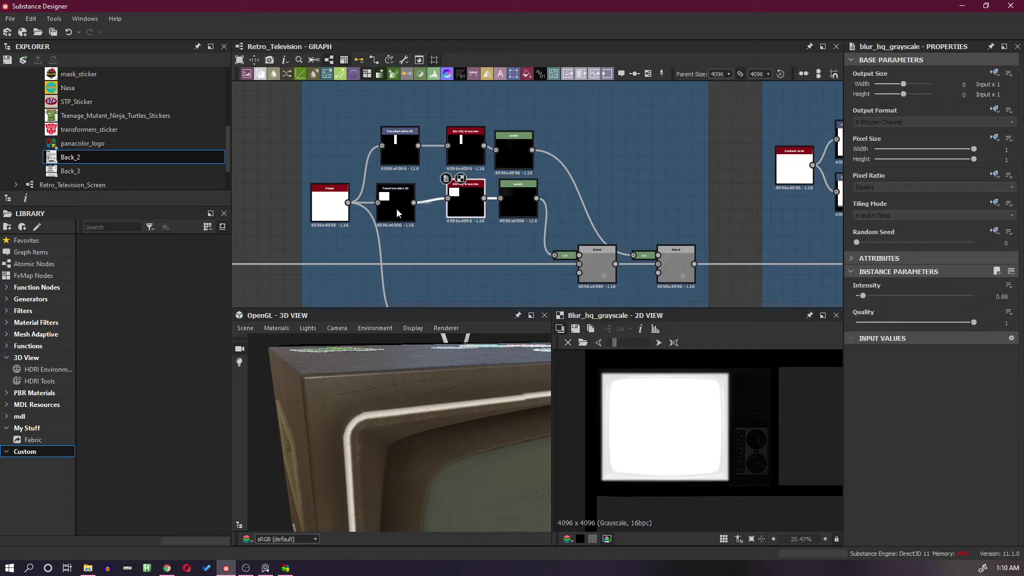
double_click(397, 214)
Step: Route the Front Screen Base group's screen-area Transformation 2D output through dots to the empty space above the trim's Histogram Select node
scroll(603, 258, "down", 3)
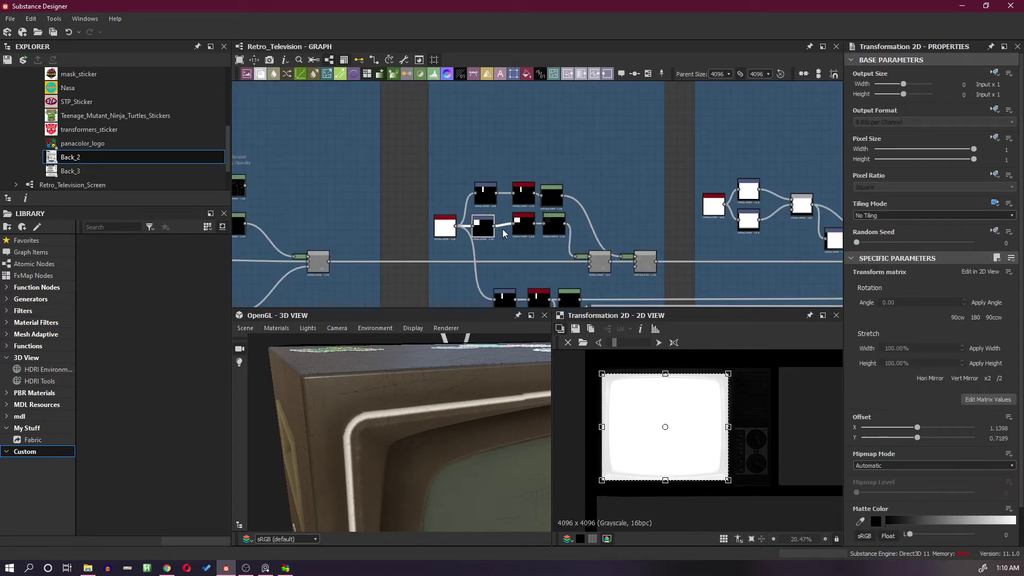
scroll(505, 229, "down", 3)
scroll(466, 255, "up", 2)
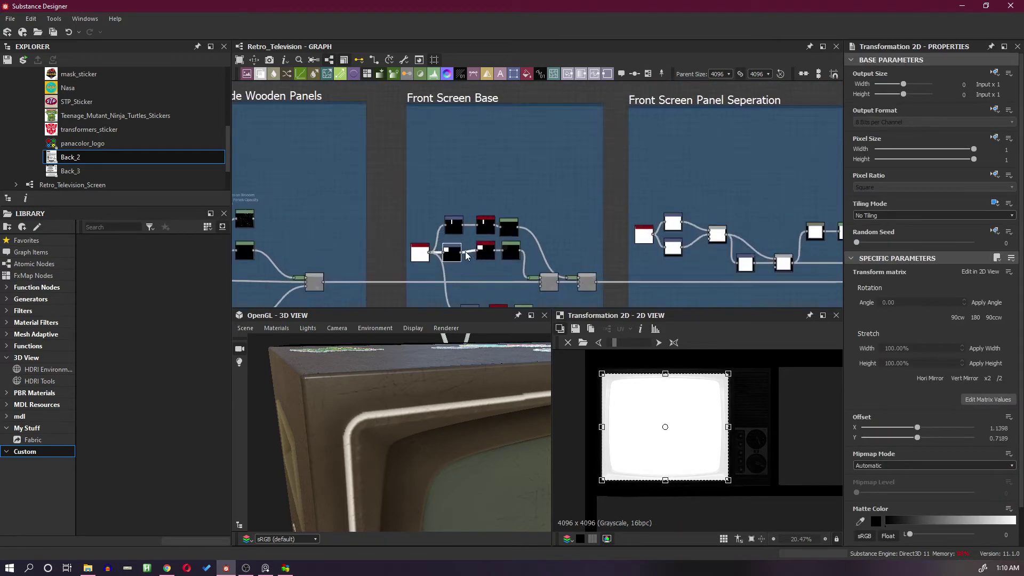
scroll(466, 255, "up", 1)
scroll(484, 173, "down", 4)
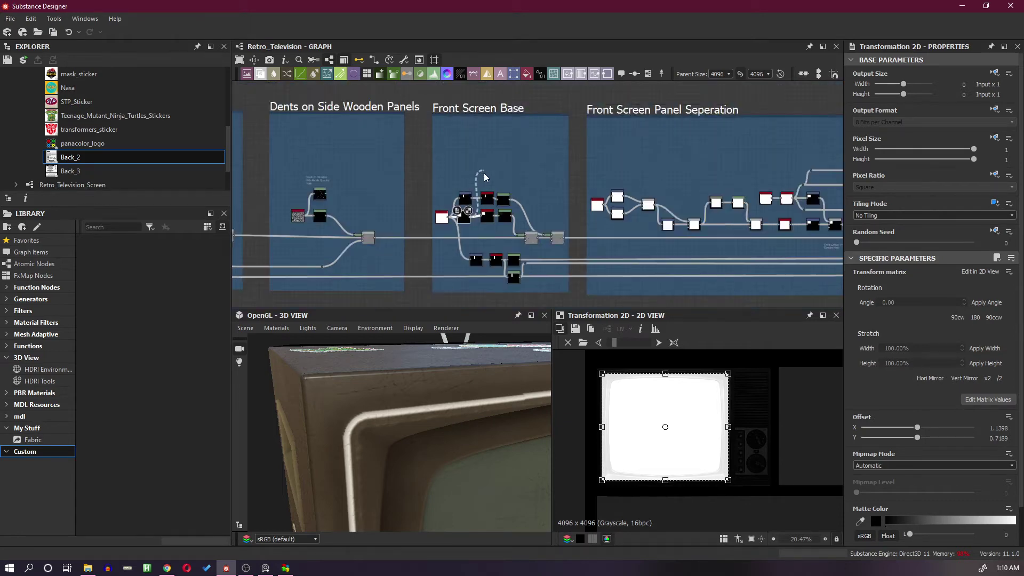
middle_click_drag(485, 236, 485, 214)
scroll(486, 195, "down", 5)
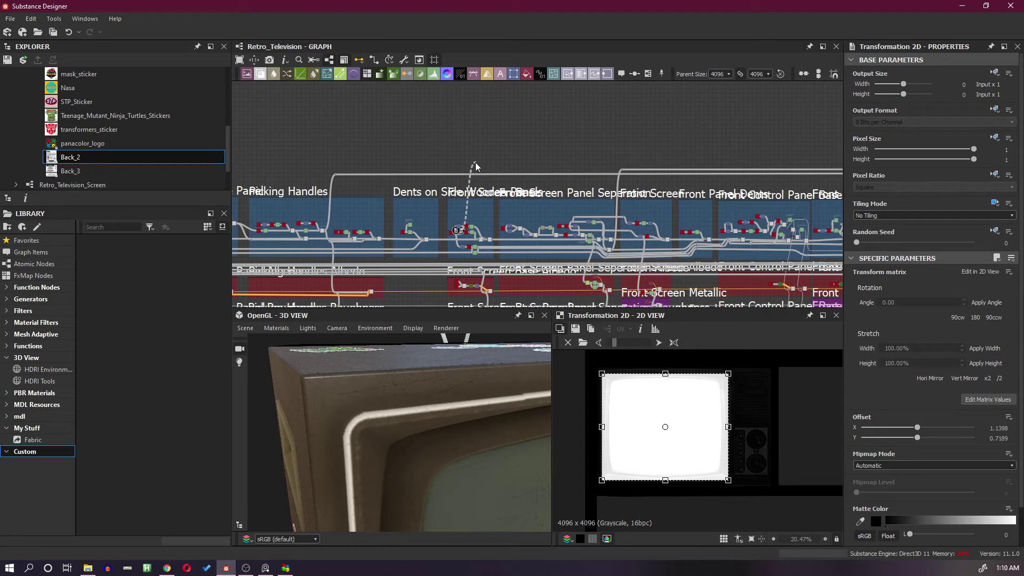
left_click(475, 161, "alt")
middle_click_drag(722, 165, 382, 163)
left_click_drag(741, 156, 606, 223)
left_click_drag(620, 261, 360, 229)
scroll(628, 231, "up", 5)
scroll(635, 240, "up", 2)
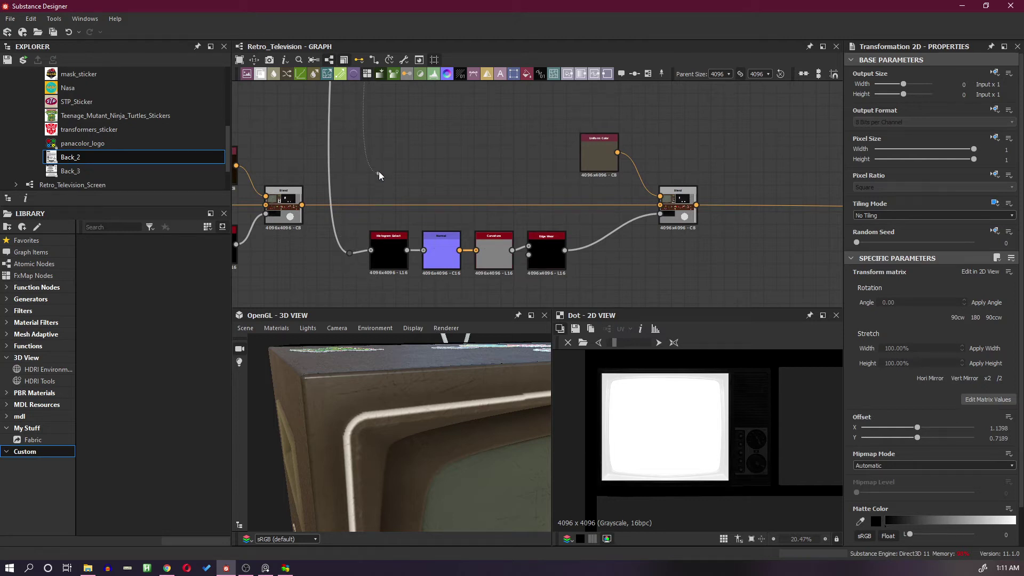
left_click_drag(379, 165, 378, 166)
Step: Add a Blend node above Histogram Select with the newly routed mask as its background
left_click(447, 187)
middle_click_drag(447, 186, 525, 183)
scroll(524, 183, "up", 2)
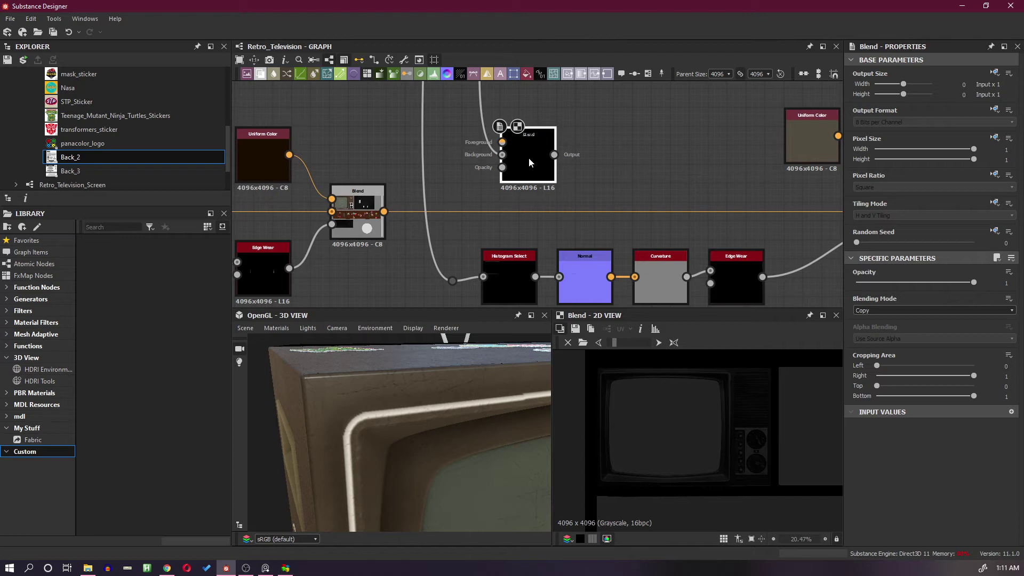
Step: Compare the mask feeding the new Blend node with the mask dot feeding Histogram Select
double_click(503, 154)
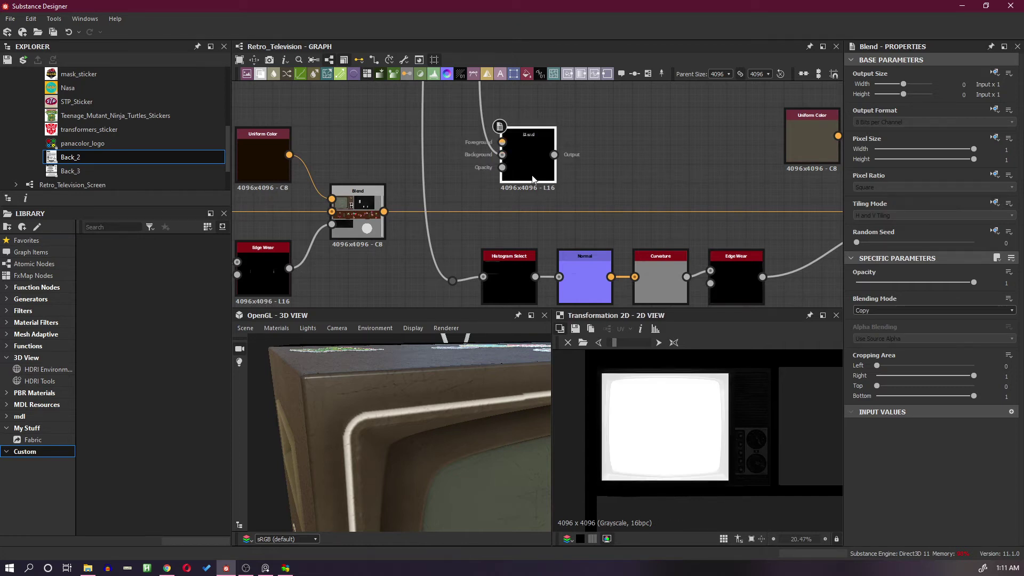
middle_click_drag(533, 200, 565, 193)
left_click(517, 271)
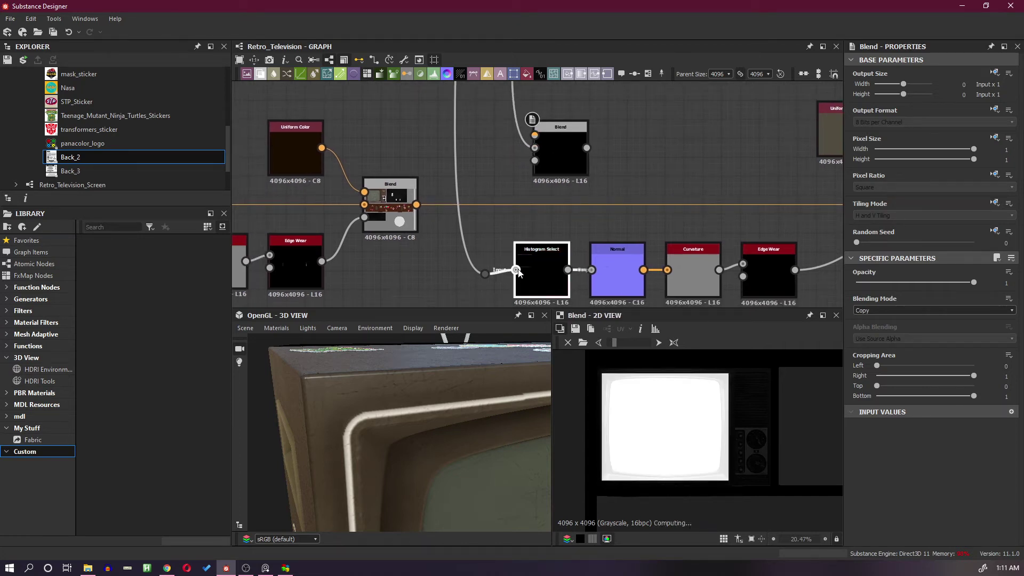
double_click(485, 274)
Step: Set the Histogram Select node's Position to 1, Range to 0.2 and Contrast to 0.74
scroll(548, 274, "up", 4)
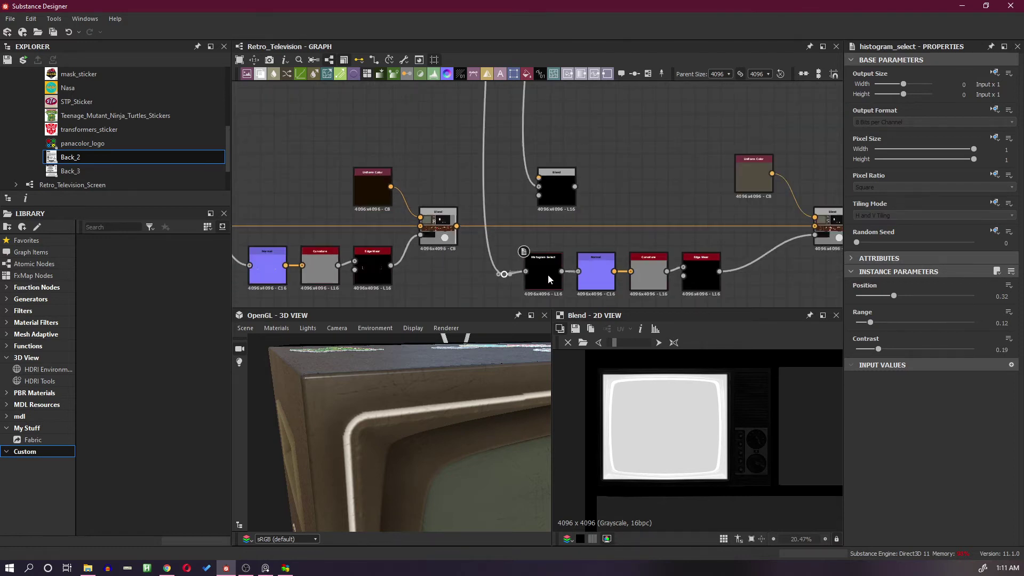
middle_click_drag(558, 271, 586, 238)
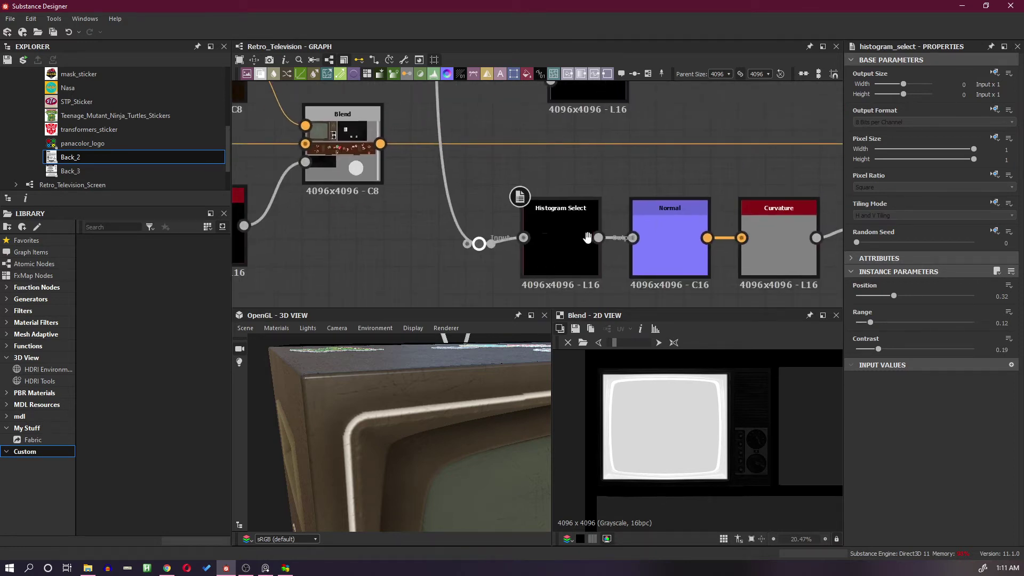
double_click(563, 245)
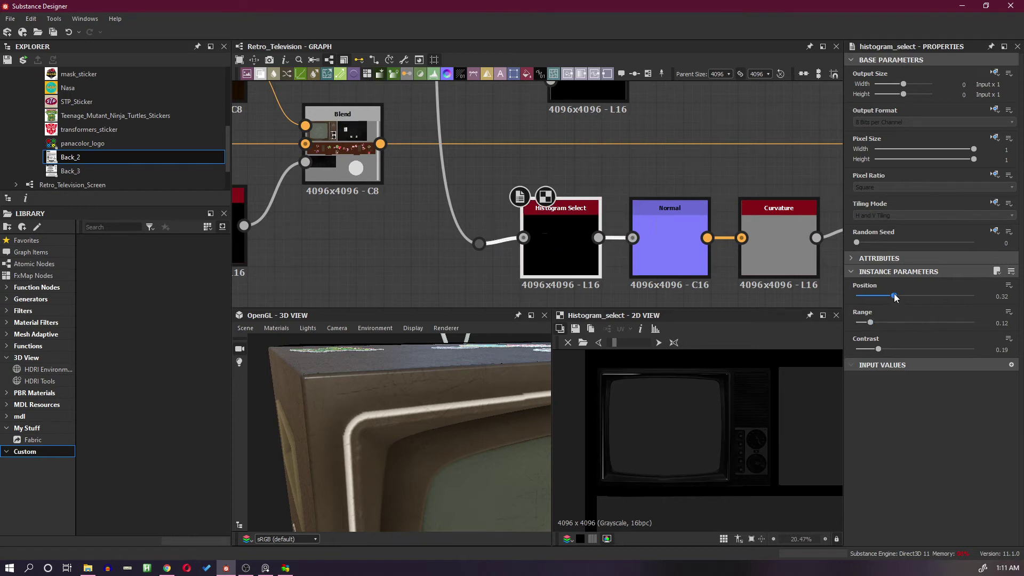
left_click_drag(893, 295, 968, 296)
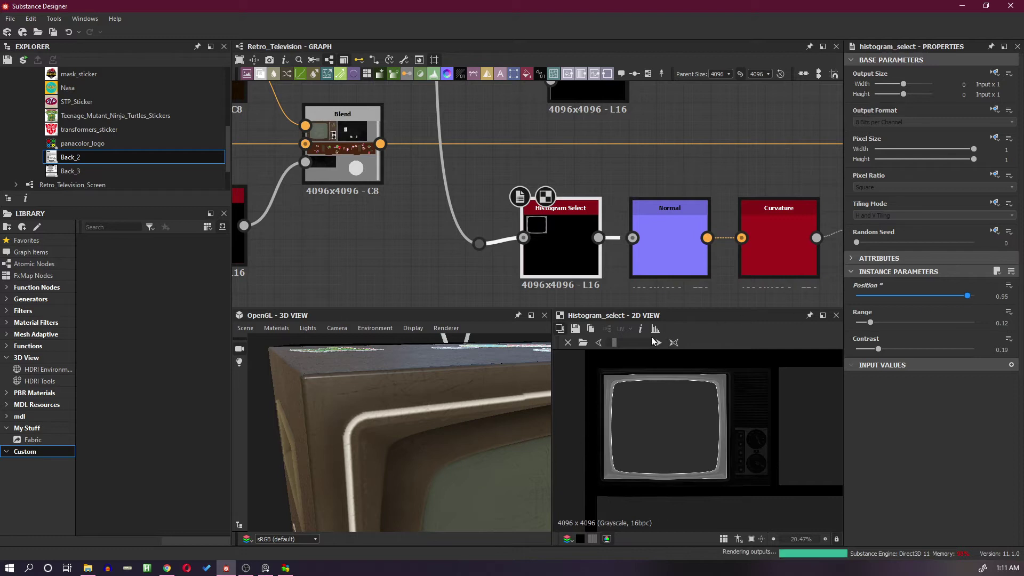
mouse_move(963, 297)
left_mouse_down()
mouse_move(926, 298)
mouse_move(957, 297)
left_mouse_up()
mouse_move(871, 323)
left_mouse_down()
mouse_move(923, 323)
mouse_move(861, 328)
mouse_move(878, 322)
left_mouse_up()
mouse_move(958, 297)
left_mouse_down()
mouse_move(927, 297)
mouse_move(948, 297)
left_mouse_up()
left_click(973, 297)
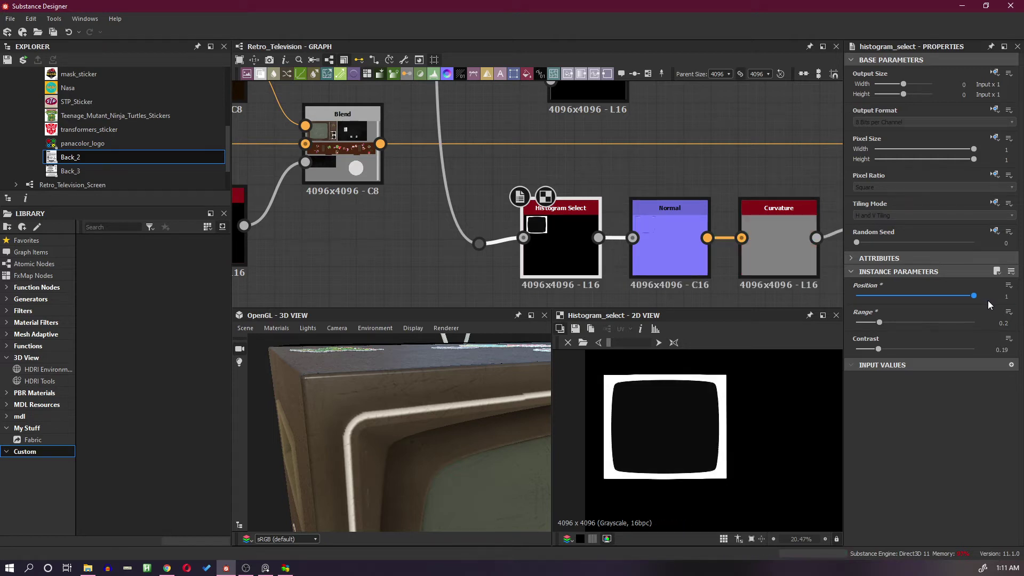
left_click_drag(876, 350, 943, 350)
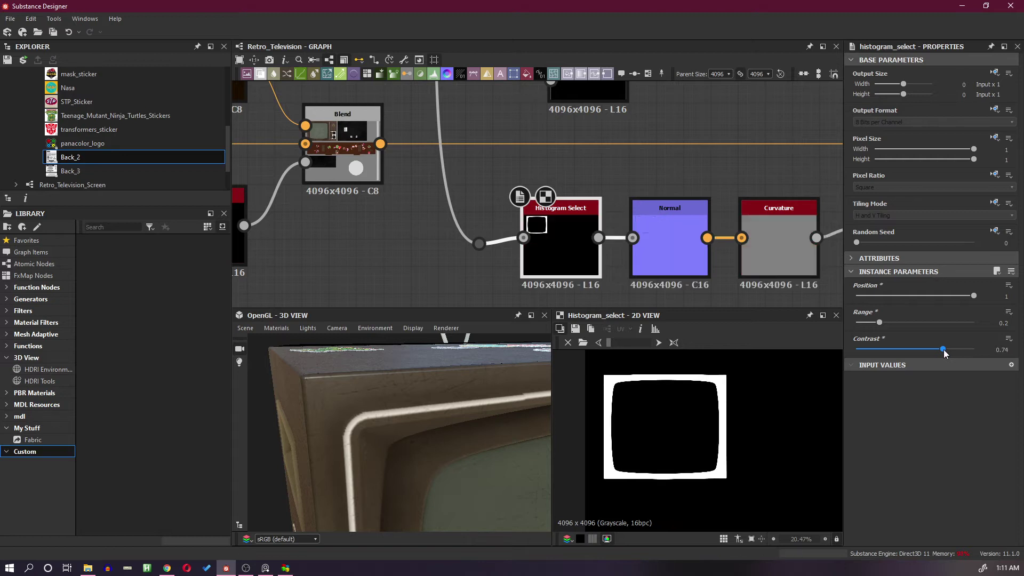
Step: Disconnect Histogram Select from the Normal node, delete its input dot and move the node away to make room
mouse_move(555, 246)
left_mouse_down()
mouse_move(508, 248)
mouse_move(550, 253)
left_mouse_up()
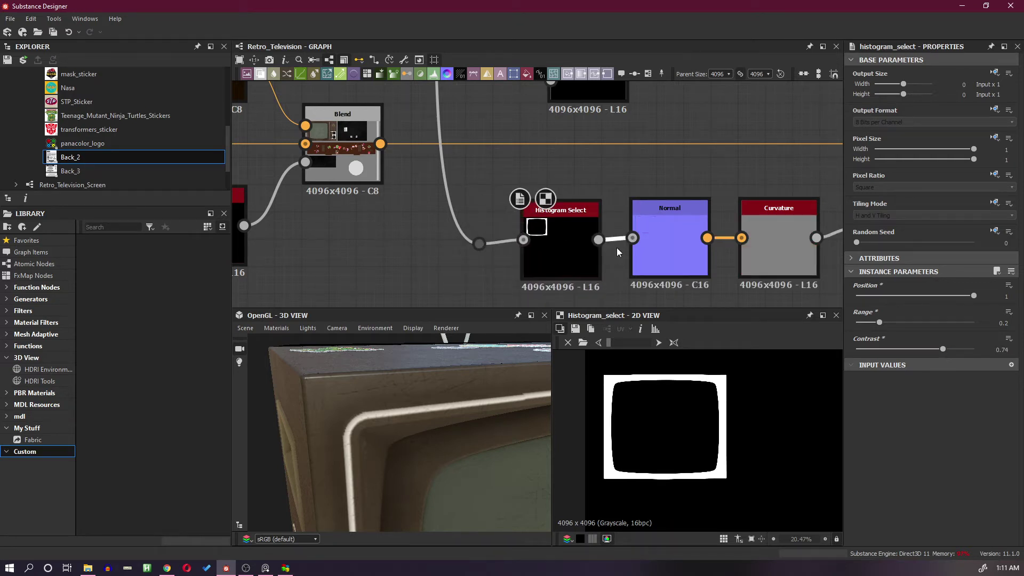
key("Delete")
left_click(479, 242)
key("Delete")
left_click_drag(552, 248, 478, 240)
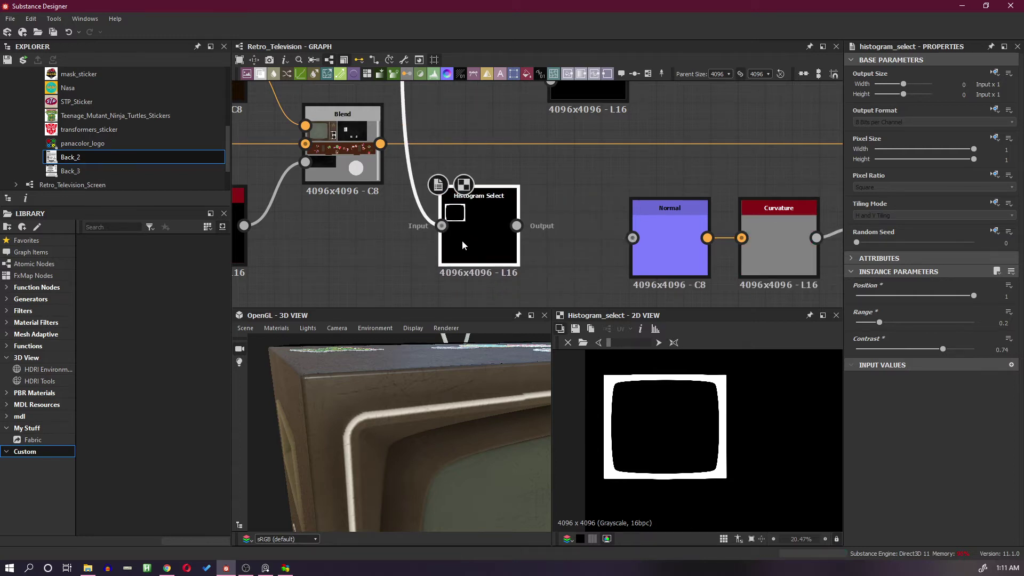
Step: Add an Invert Grayscale node after Histogram Select and dock Histogram Select to it
key("space")
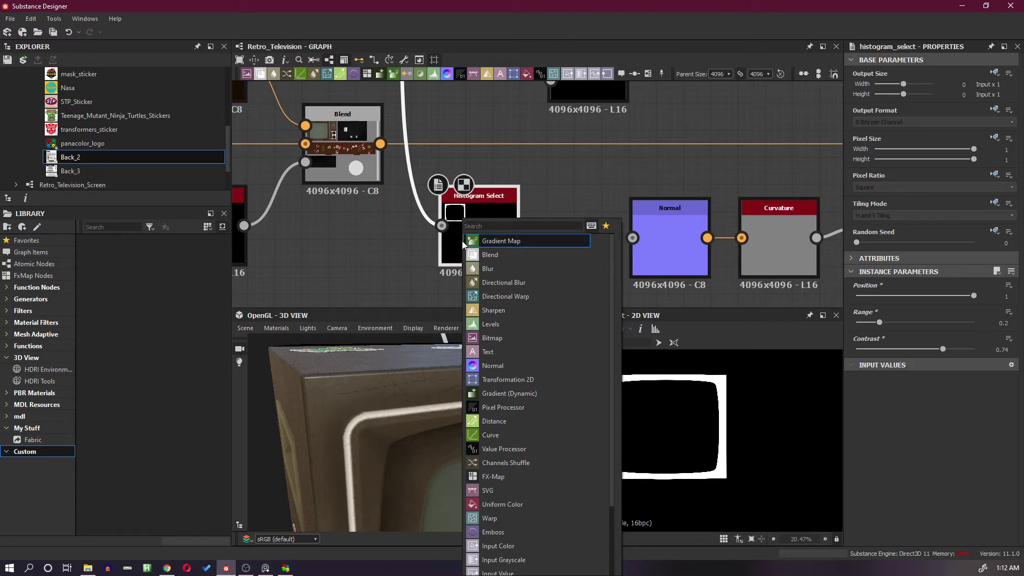
type("inv")
left_click(491, 241)
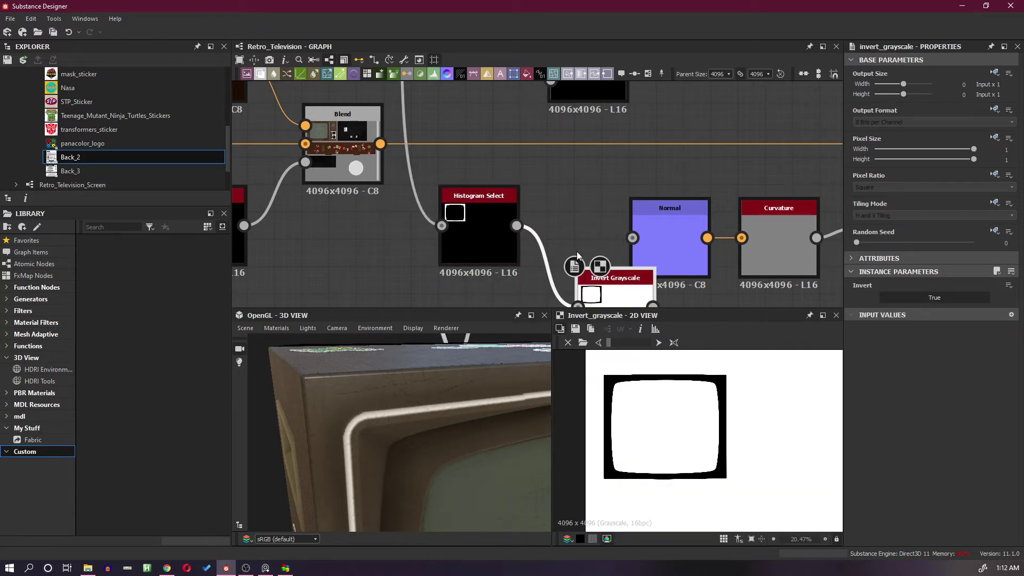
left_click_drag(620, 295, 562, 210)
left_click(478, 228)
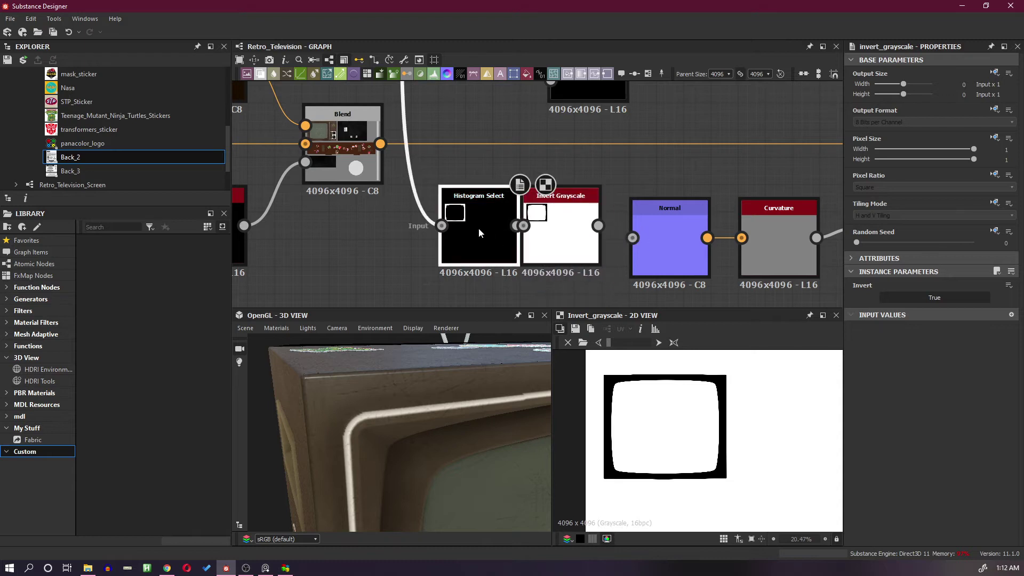
key("d")
left_click(555, 231)
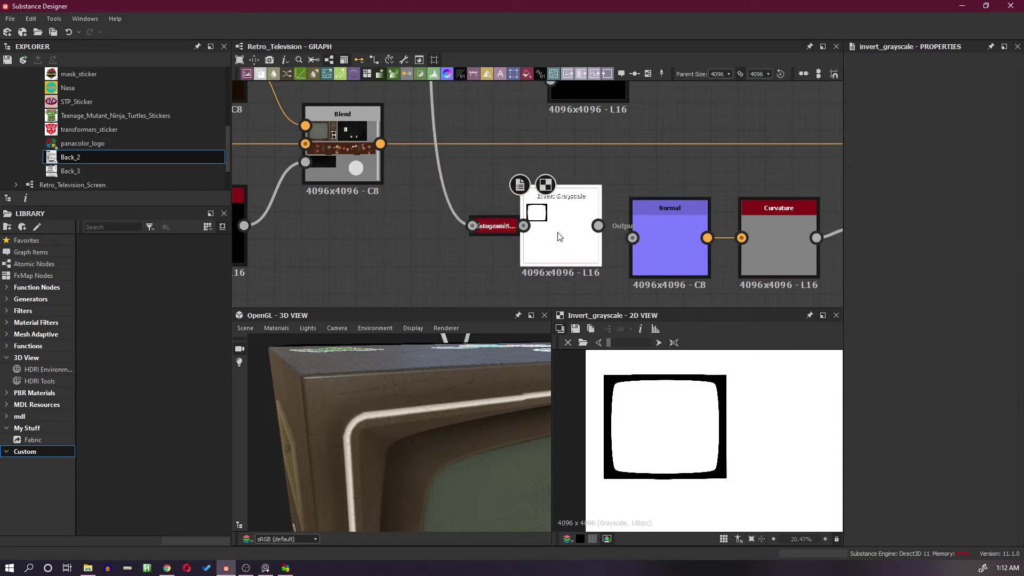
left_click_drag(556, 232, 532, 234)
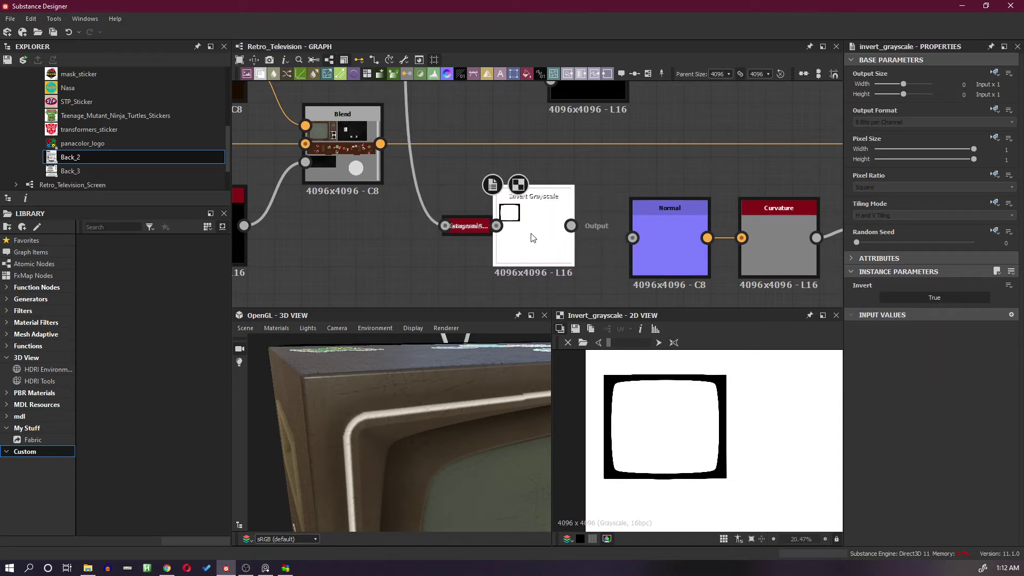
Step: Add a Blend node after Invert Grayscale, dock the Invert Grayscale node to it and place it before the Normal node
key("space")
left_click(568, 254)
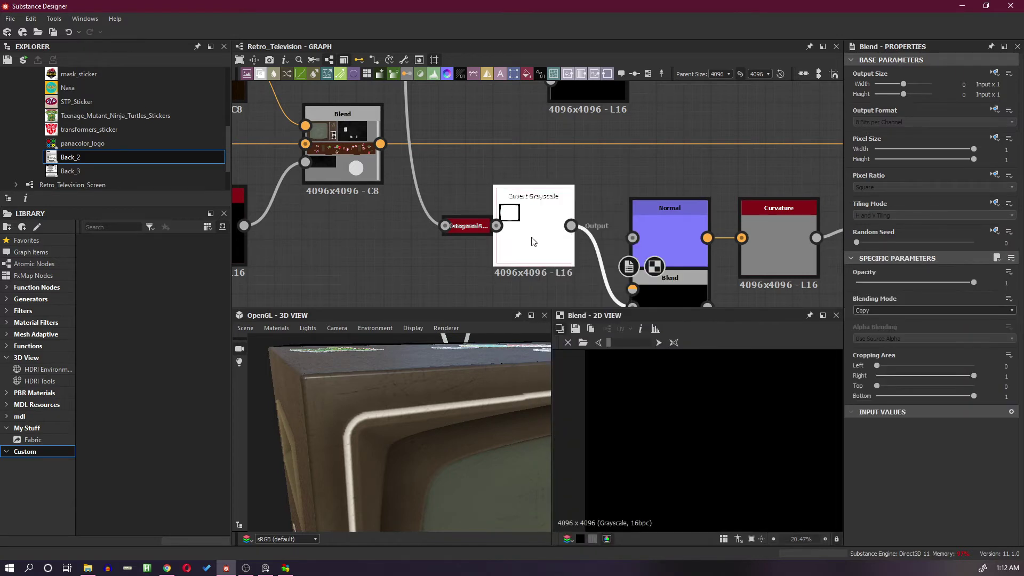
left_click(532, 238)
key("d")
left_click_drag(667, 289, 564, 215)
left_click(564, 219)
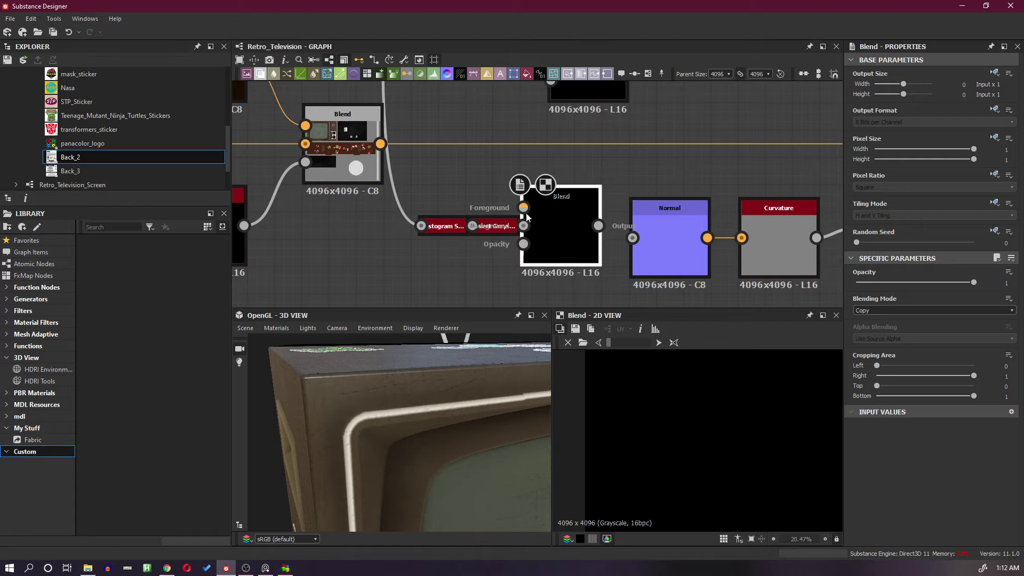
Step: Move the Invert Grayscale connection to the Blend node's Foreground input and dock Invert Grayscale again
left_click(497, 227)
key("d")
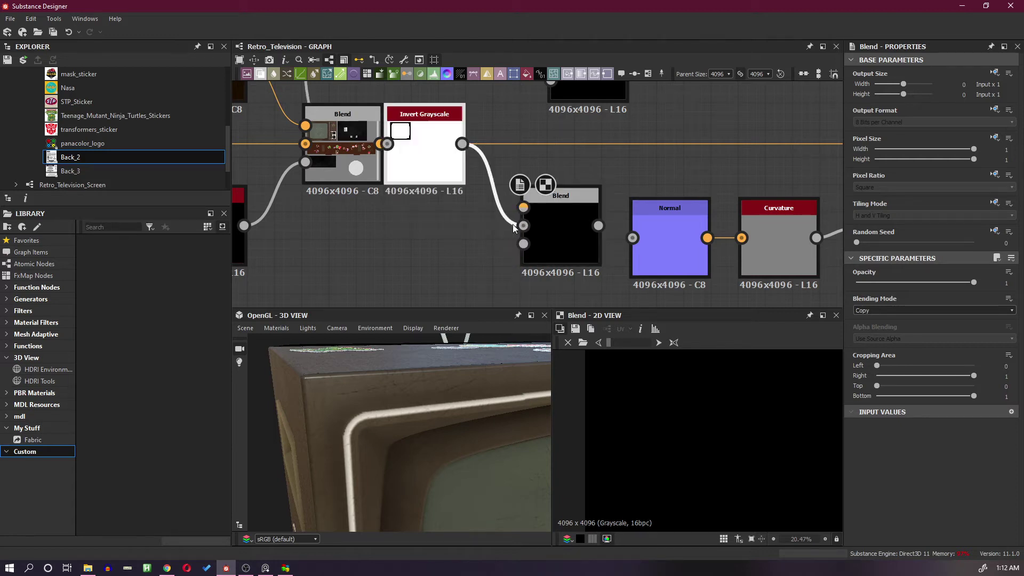
left_click_drag(522, 228, 523, 208, "shift")
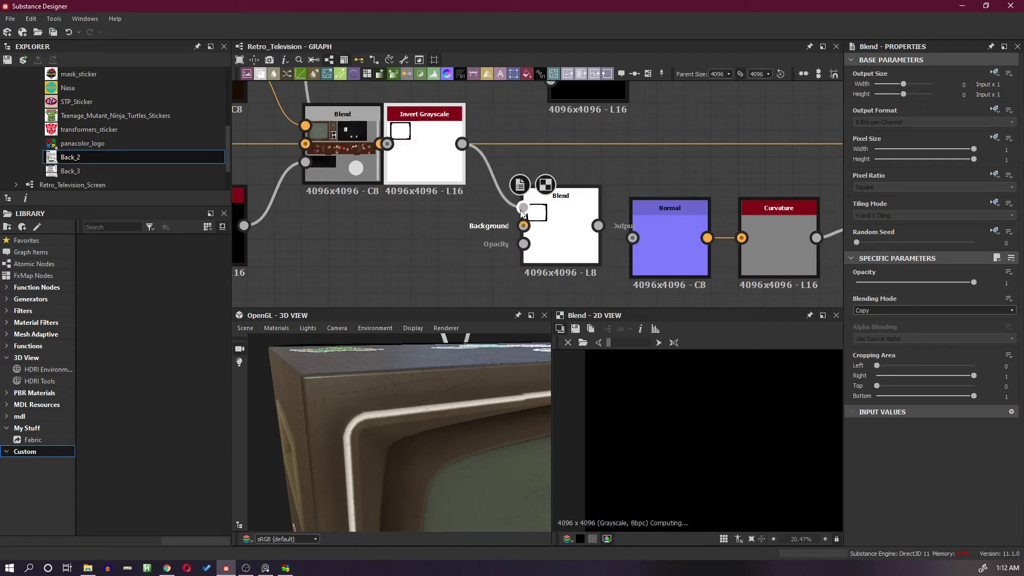
left_click(433, 160)
key("d")
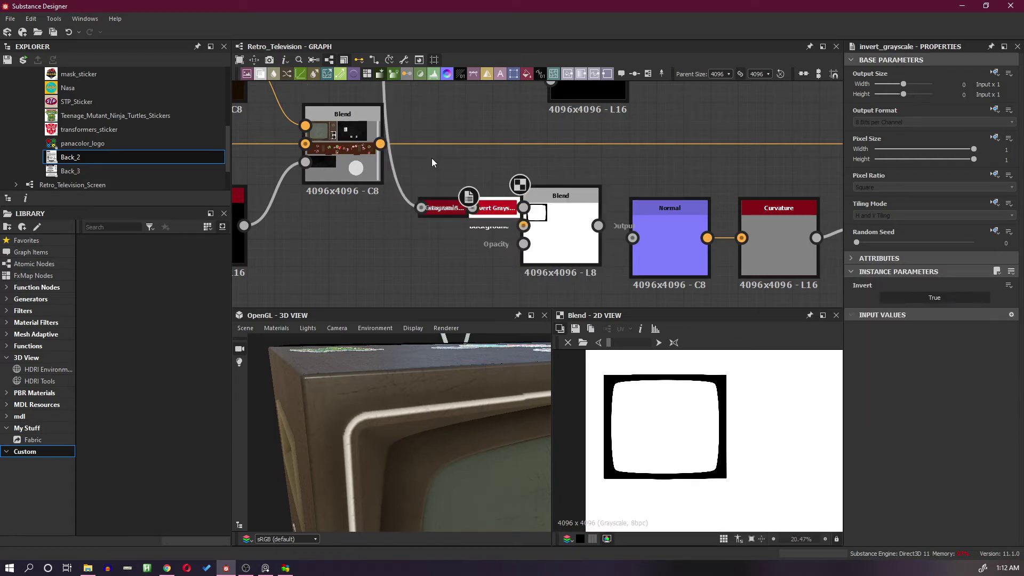
left_click(569, 239)
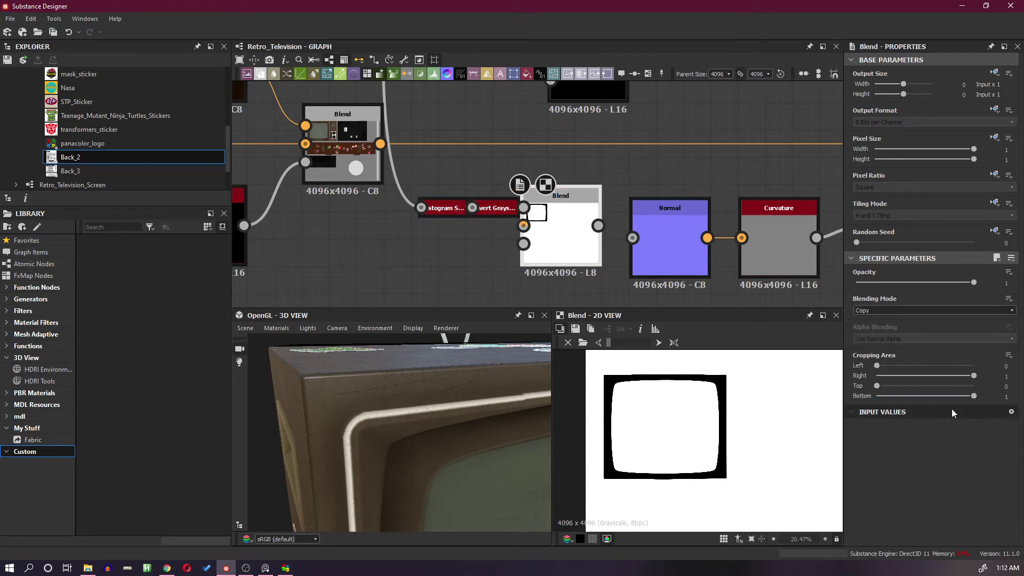
Step: Crop the inverted mask's Blend to the screen area with Left 0.04, Right 0.31, Top 0.22 and Bottom 0.44
left_click_drag(974, 395, 919, 395)
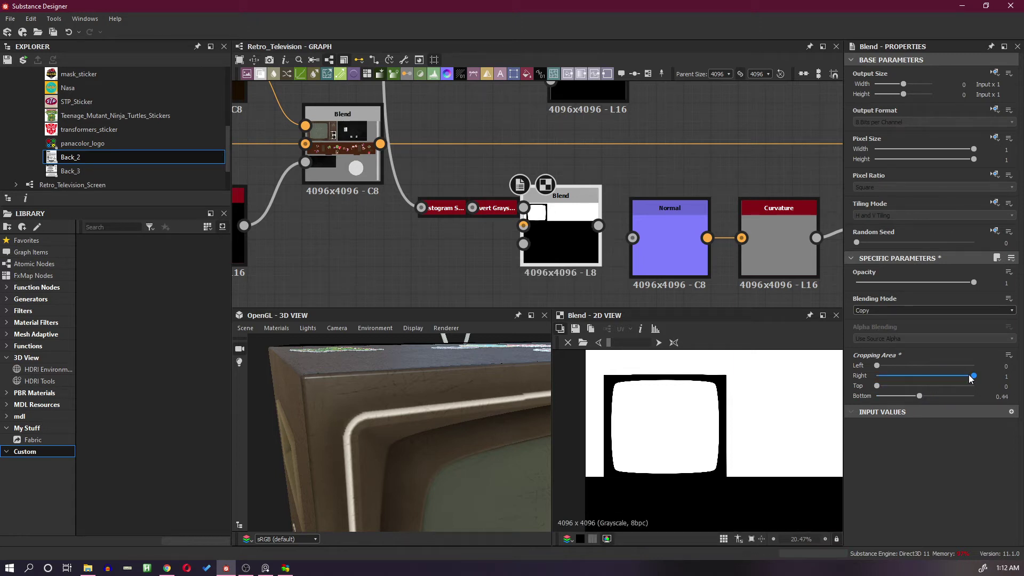
left_click_drag(969, 374, 899, 391)
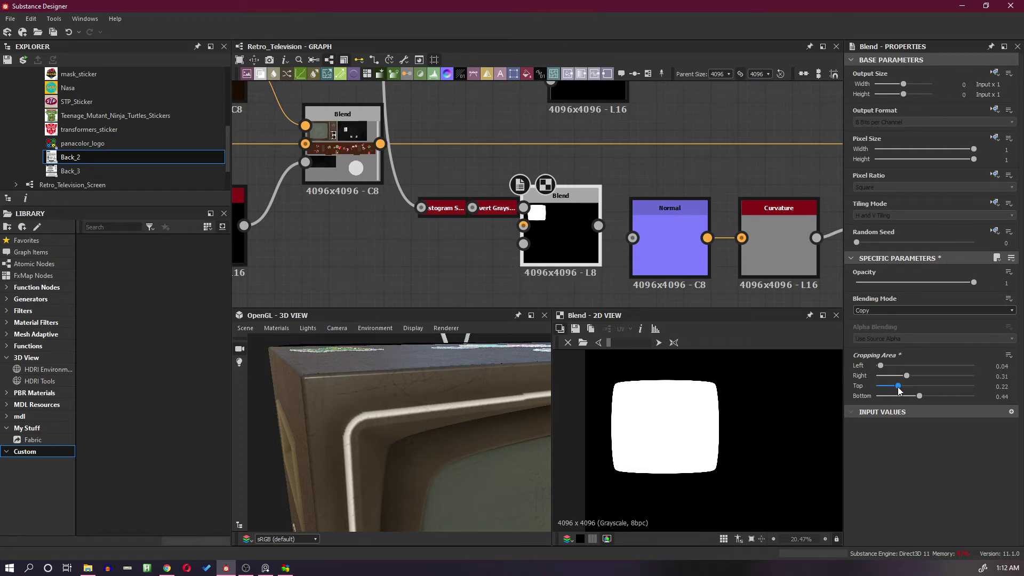
Step: Move the cropped Blend beside the L16 Blend, connect it to that node's Foreground and set the blending mode to Subtract
scroll(631, 215, "down", 4)
middle_click_drag(640, 200, 639, 260)
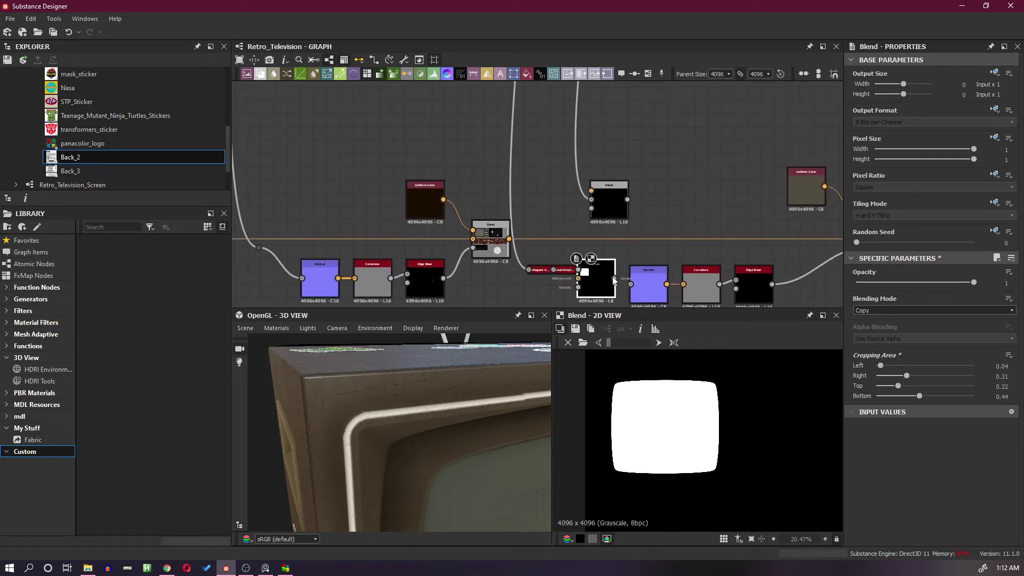
left_click_drag(594, 283, 591, 198)
left_click(615, 195)
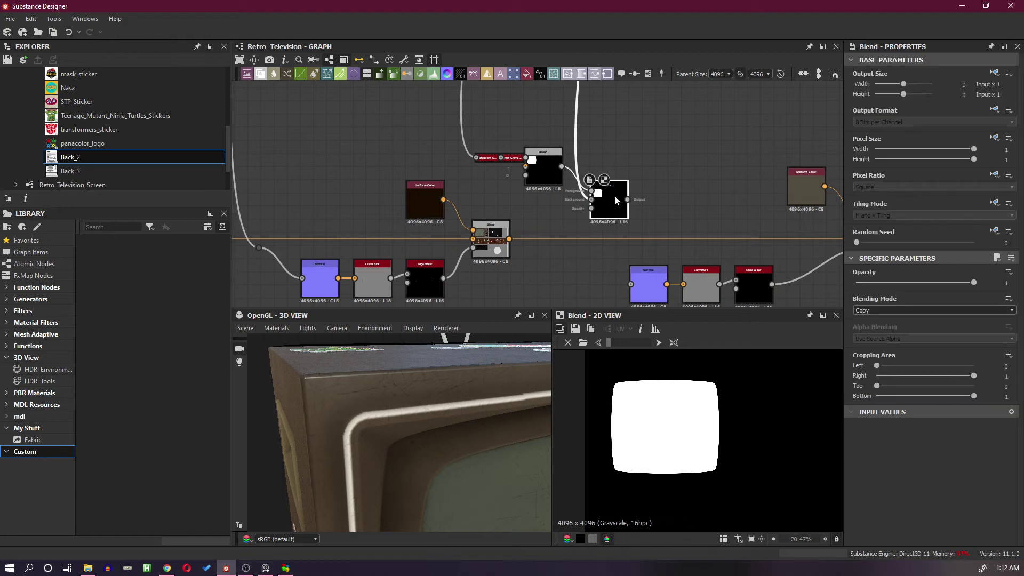
left_click(912, 312)
left_click(898, 334)
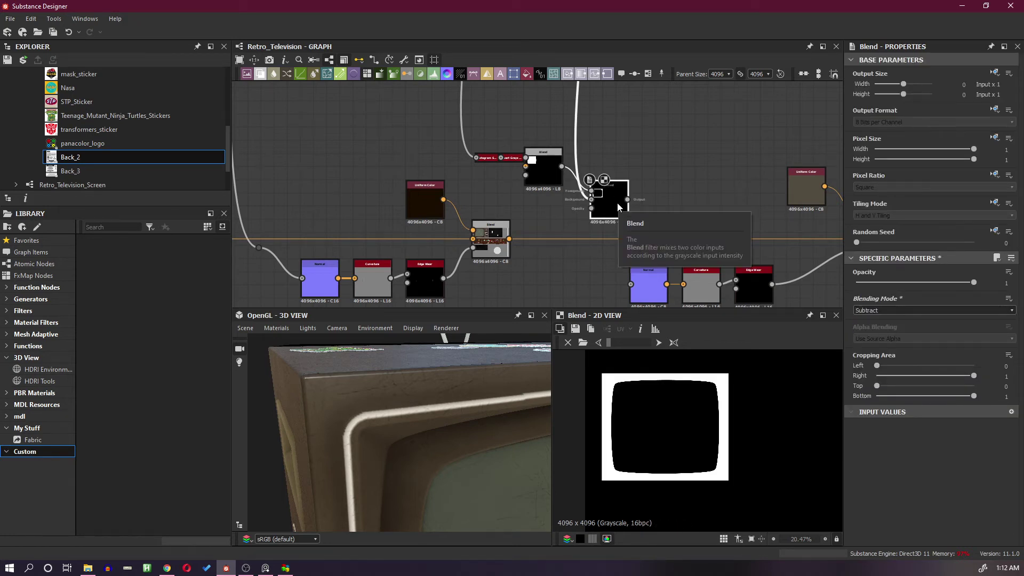
Step: Connect the Subtract Blend's output to the Normal node and preview the Normal and Edge Wear results
left_click_drag(627, 199, 632, 285)
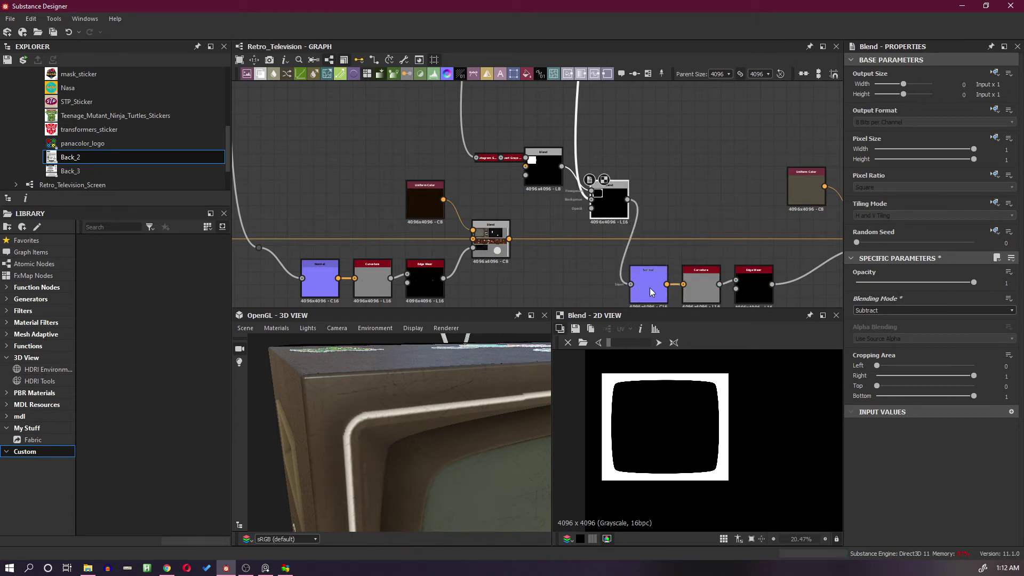
left_click(650, 287)
scroll(642, 233, "up", 2)
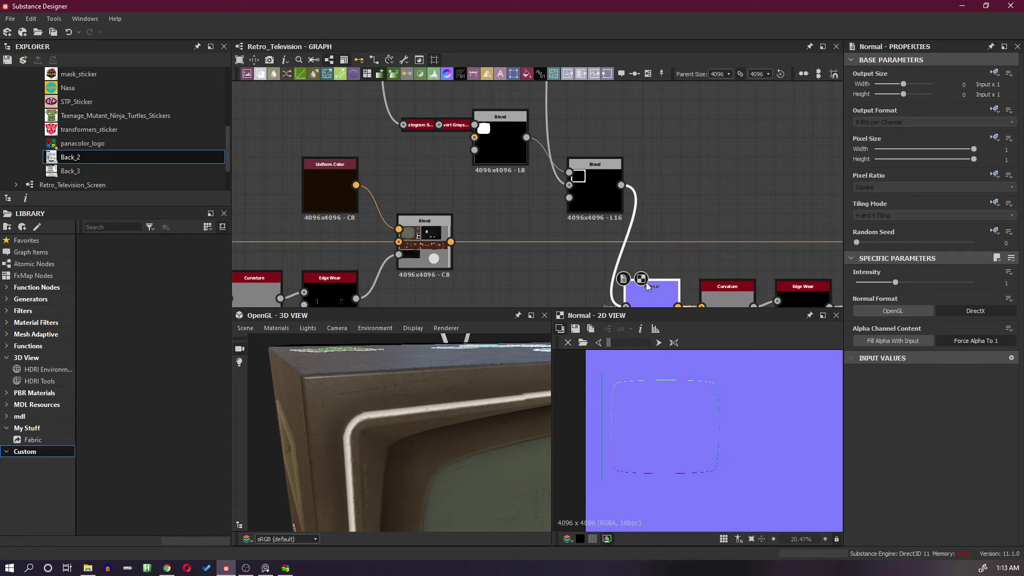
left_click(805, 295)
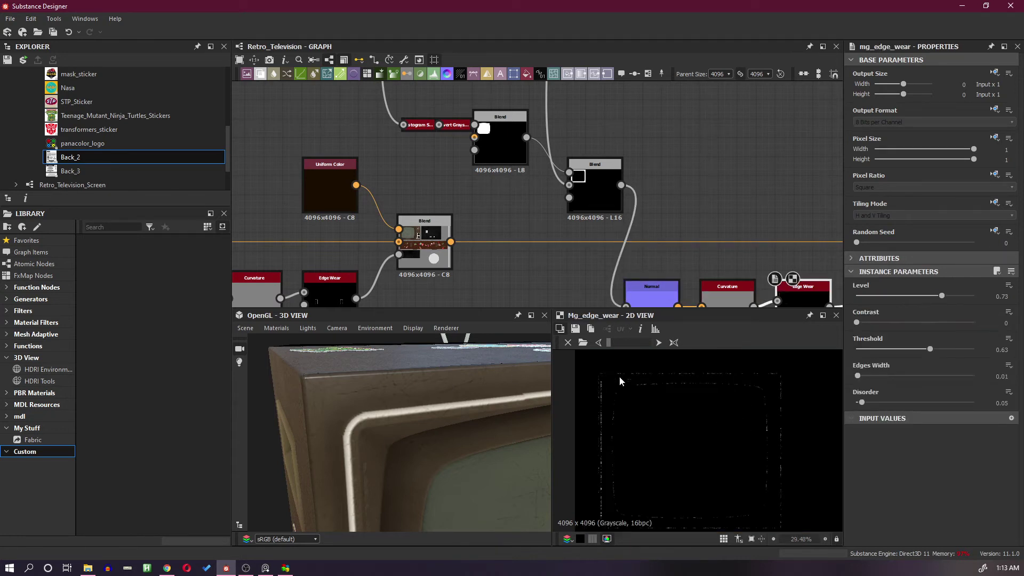
scroll(619, 376, "up", 3)
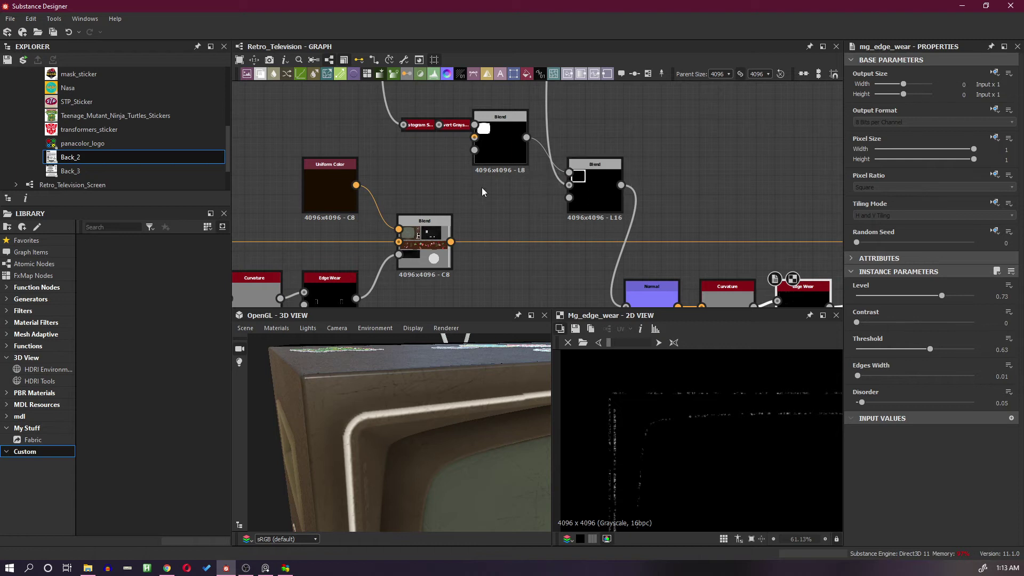
Step: Line up both Blend nodes before the Normal node and move the whole edge wear chain closer to the final color Blend
left_click(489, 149)
left_click(604, 197)
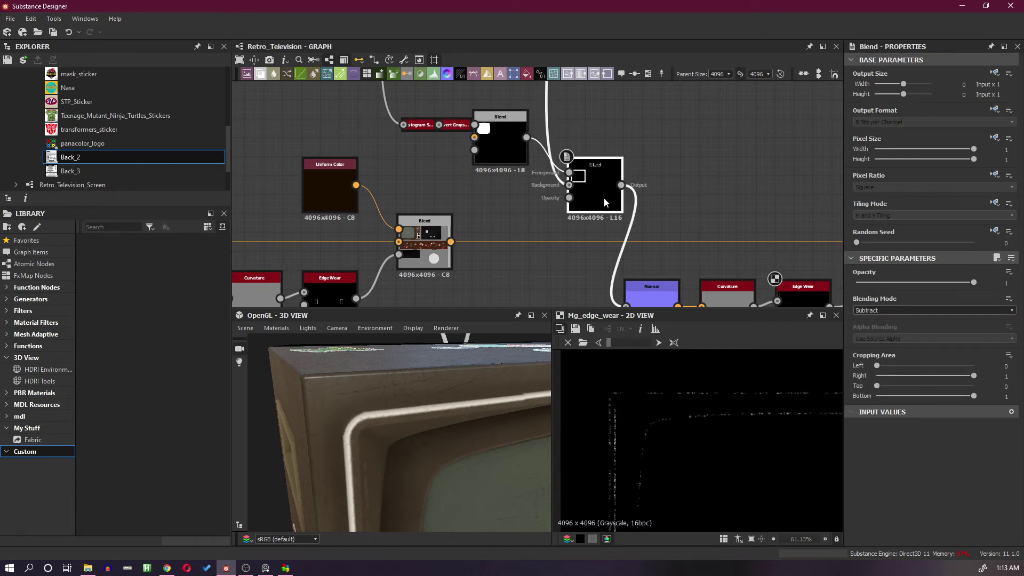
left_click_drag(604, 202, 584, 283)
scroll(621, 238, "down", 3)
middle_click_drag(622, 237, 636, 195)
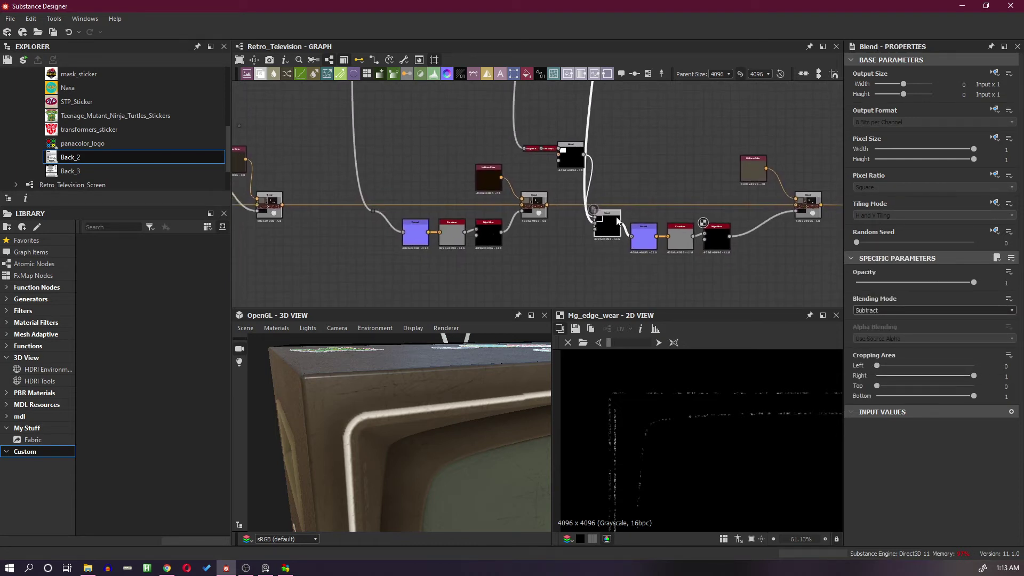
left_click_drag(567, 162, 564, 245)
left_click_drag(657, 255, 738, 248)
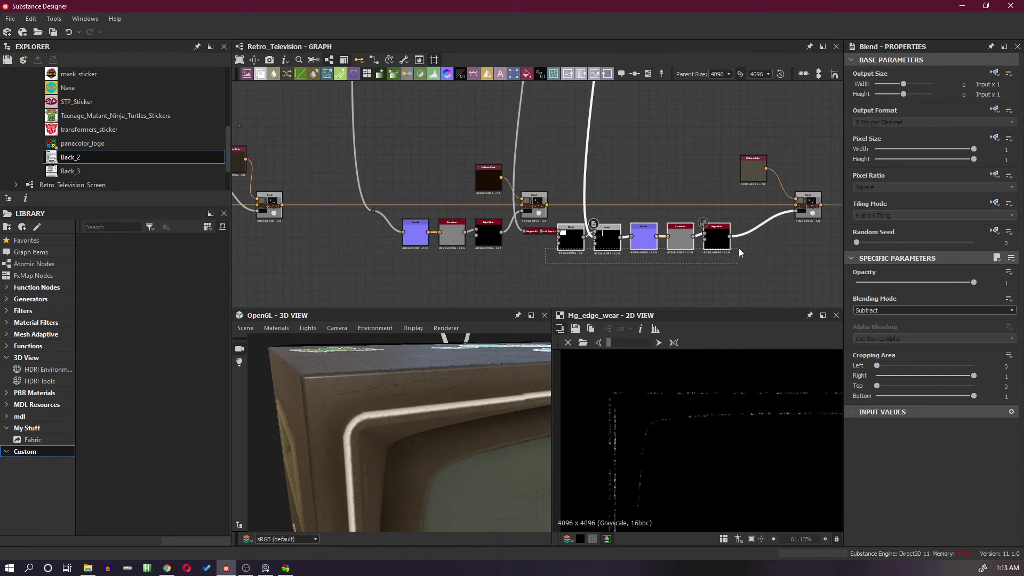
left_click_drag(574, 246, 638, 241)
middle_click_drag(648, 245, 549, 258)
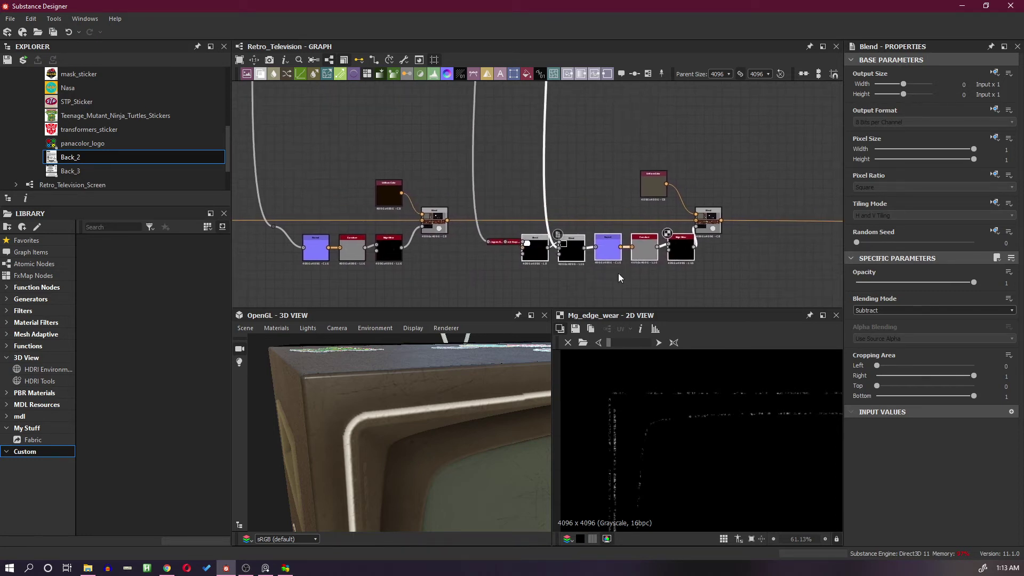
Step: Set the Edge Wear node's Threshold to 1 and check the mask outline and the television's trim
scroll(651, 201, "up", 3)
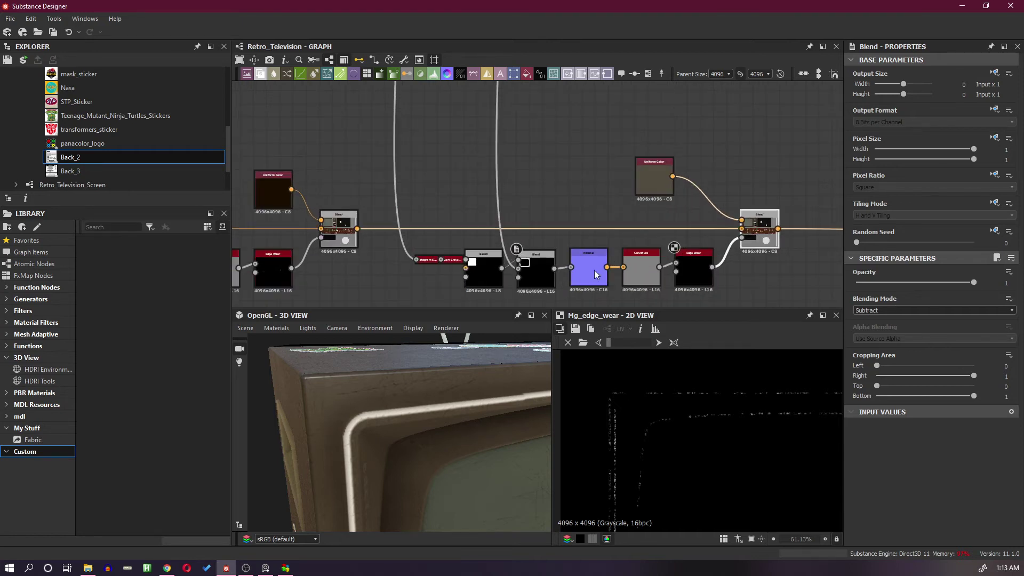
left_click(696, 278)
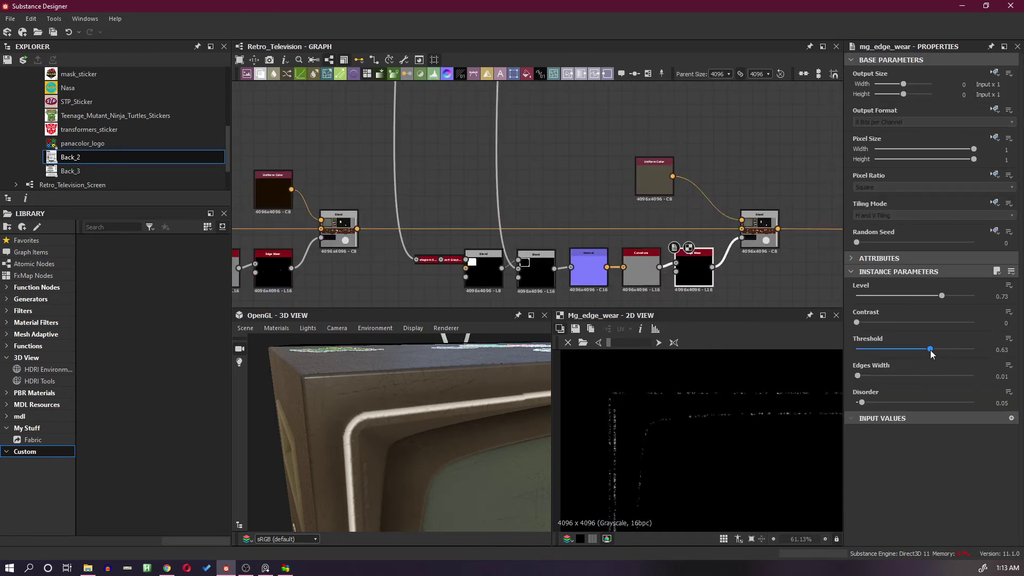
left_click_drag(932, 352, 973, 356)
scroll(693, 372, "down", 2)
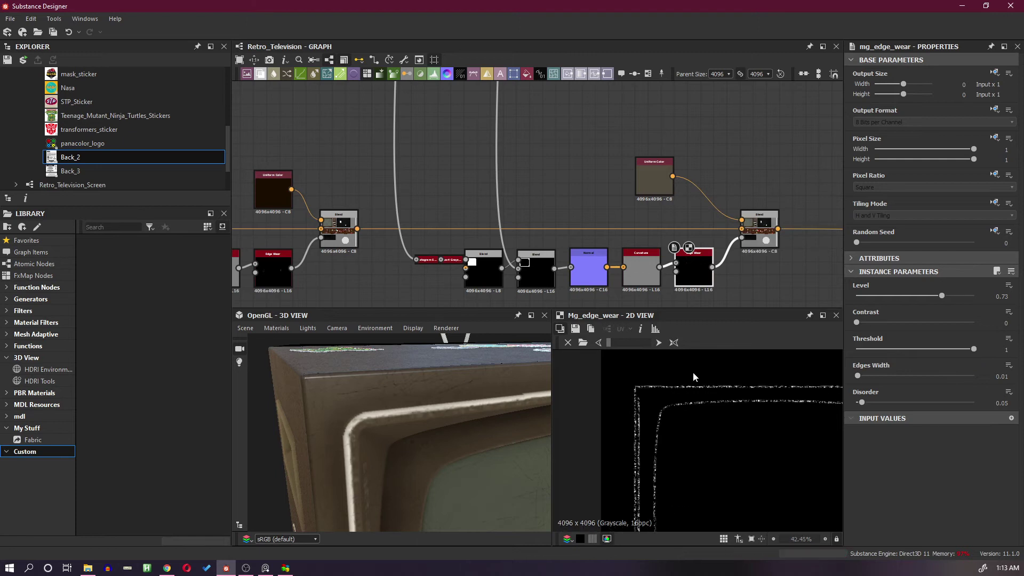
scroll(692, 372, "down", 2)
scroll(392, 392, "up", 2)
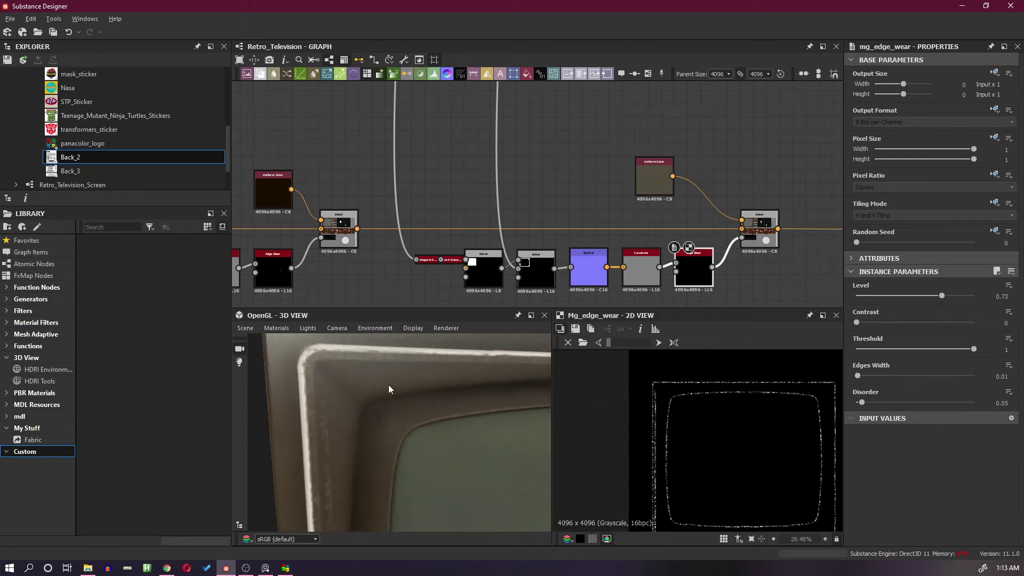
Step: Try an Edges Width of 0.24 on the Edge Wear node and undo the change
scroll(422, 374, "down", 4)
left_click_drag(450, 386, 481, 406)
left_click_drag(863, 373, 886, 377)
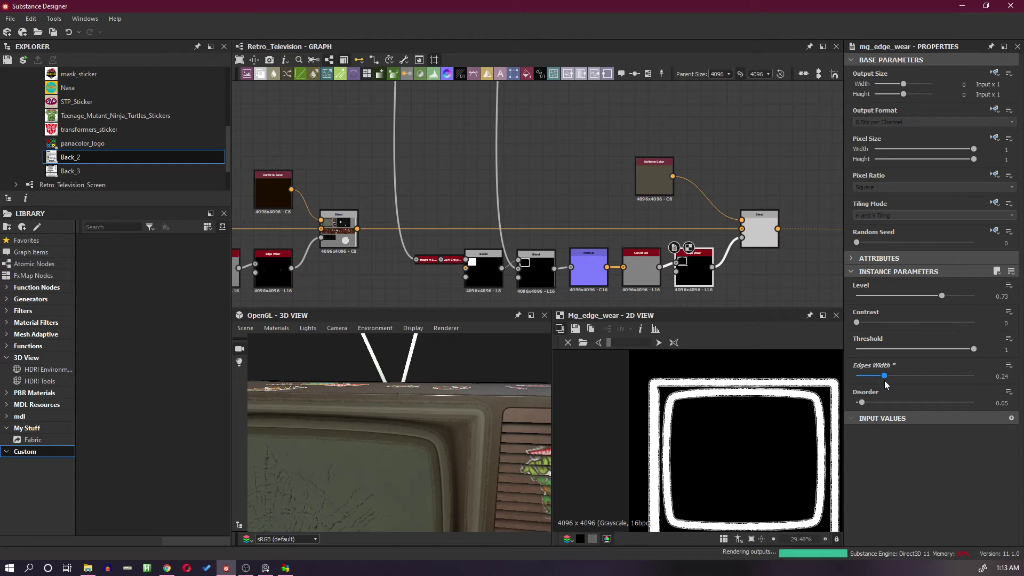
left_click_drag(376, 423, 411, 425)
key("ctrl+z")
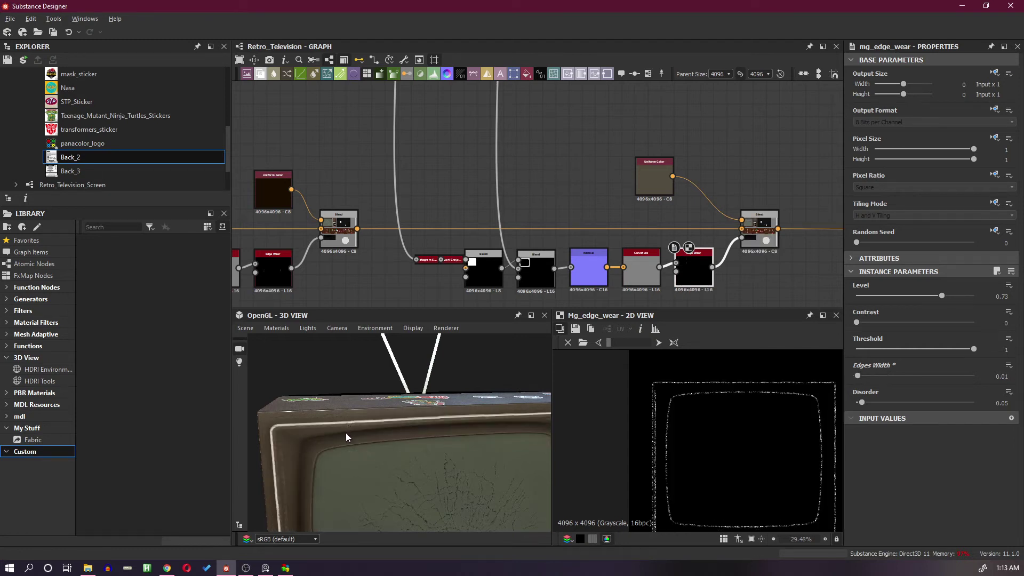
Step: Examine the trim corner and preview the Normal, Subtract Blend, Histogram Select, Invert Grayscale and cropped Blend outputs for stray mask edges
left_click_drag(346, 433, 452, 405)
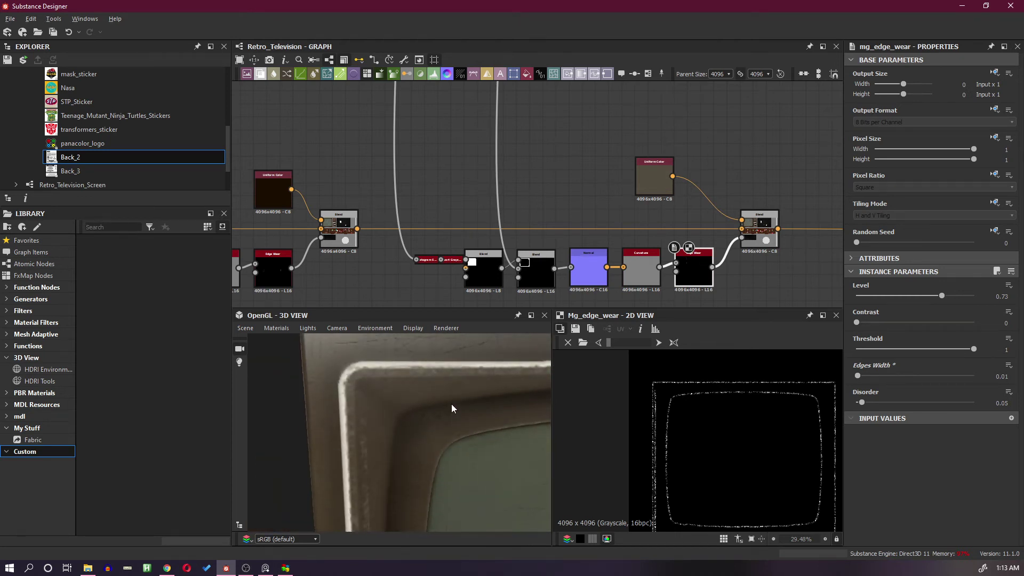
double_click(591, 278)
double_click(539, 275)
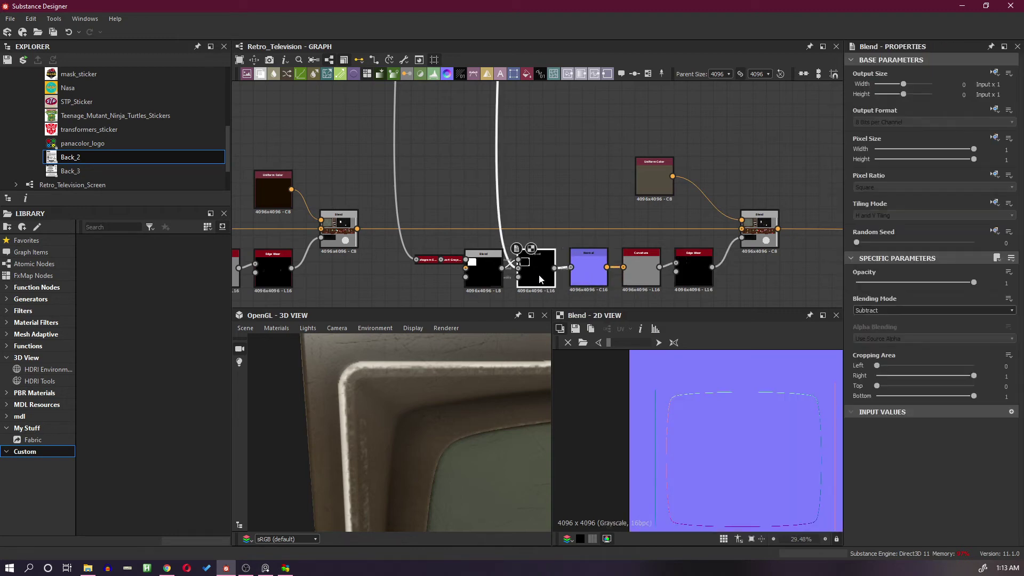
scroll(549, 267, "up", 5)
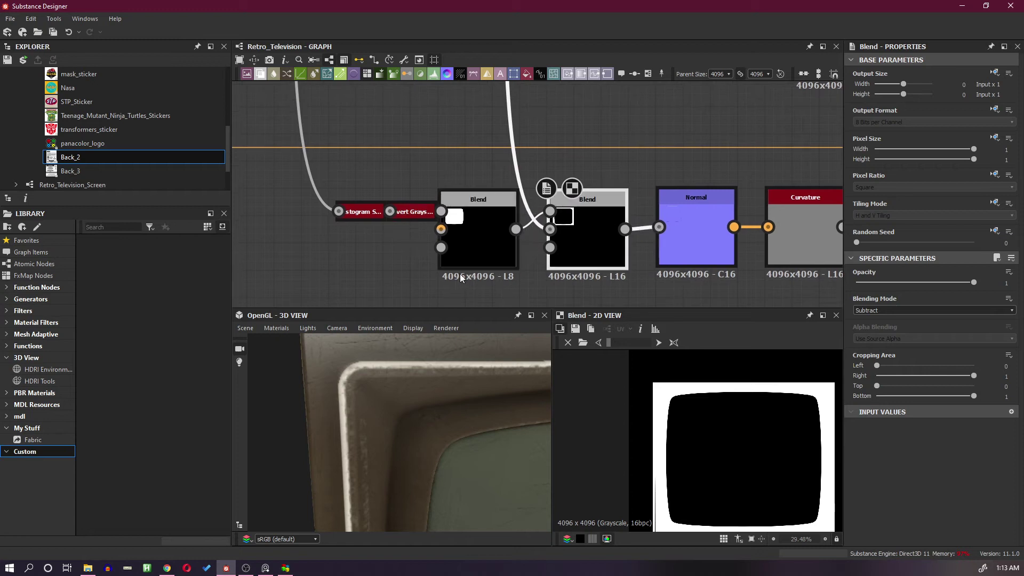
left_click(360, 213)
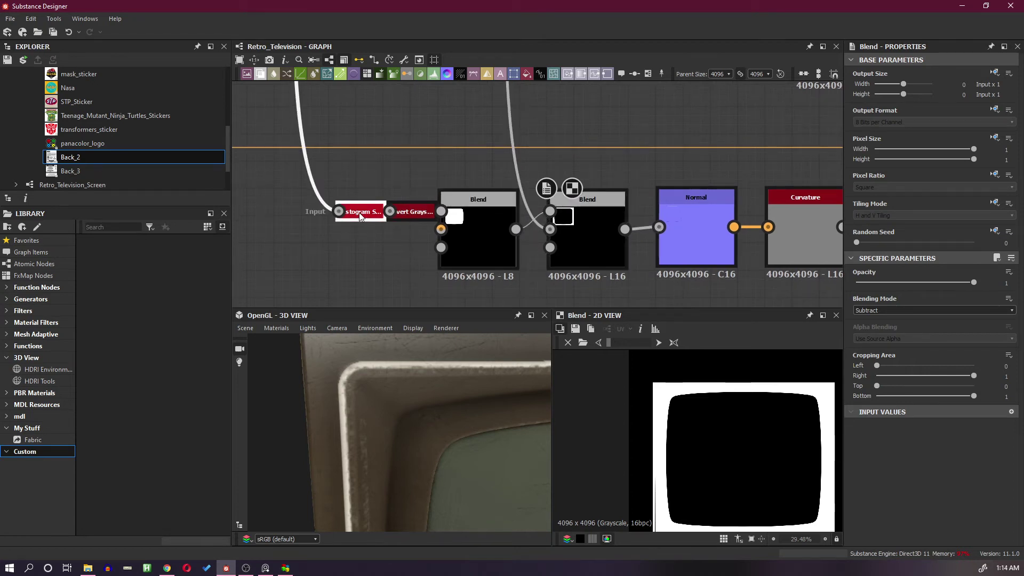
double_click(359, 213)
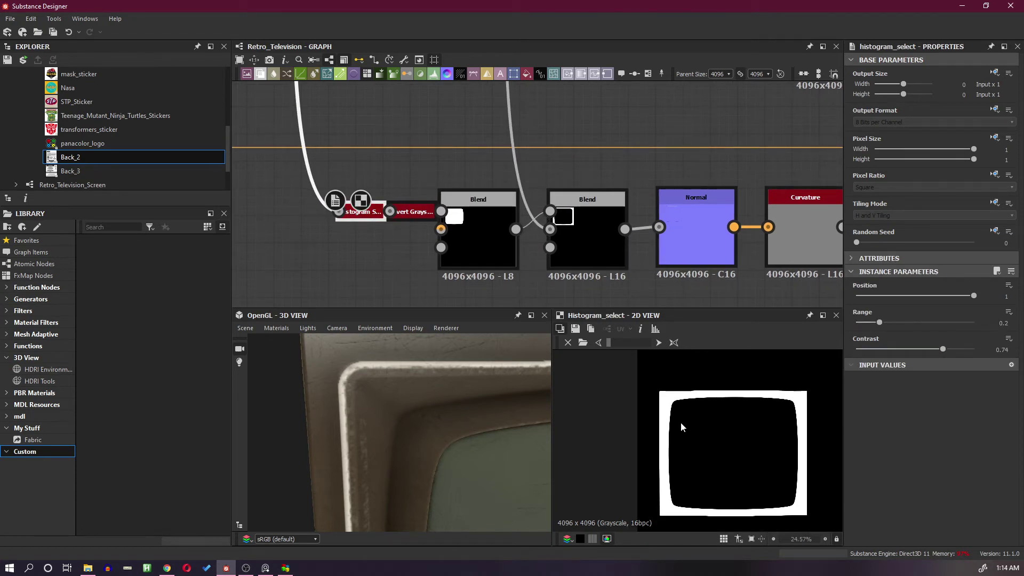
scroll(652, 426, "up", 5)
scroll(684, 408, "down", 6)
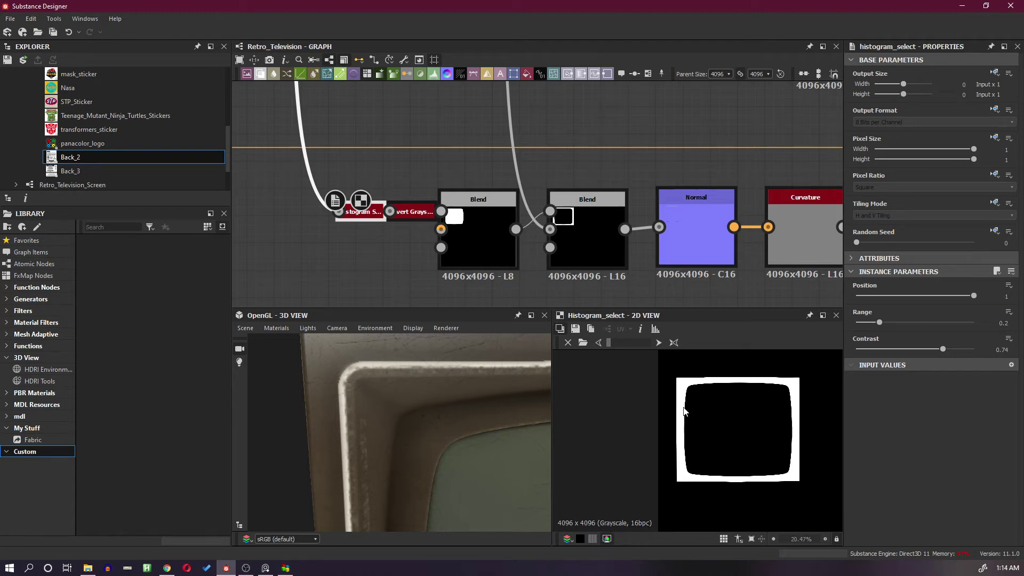
double_click(408, 211)
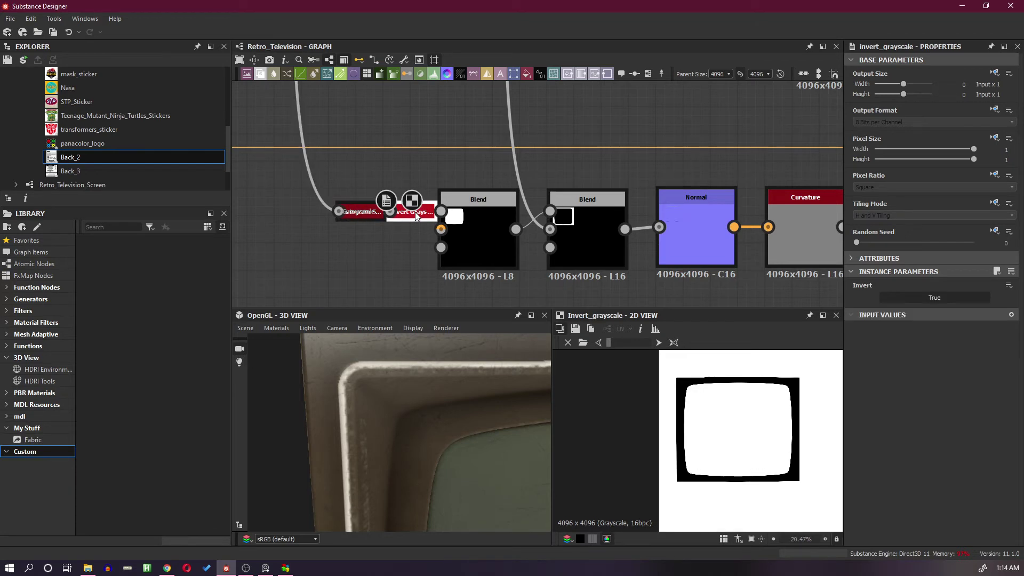
double_click(467, 212)
scroll(713, 425, "up", 2)
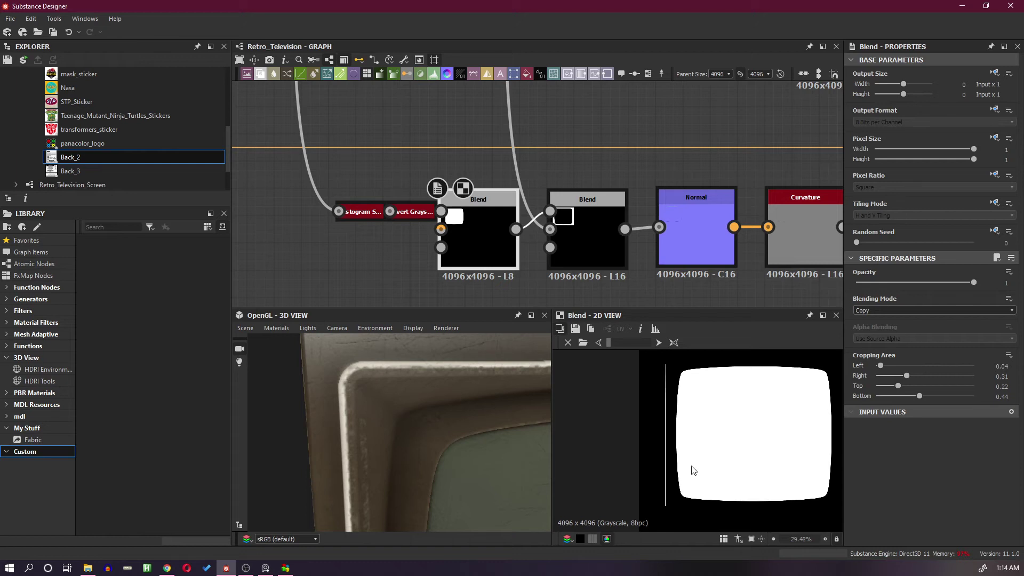
scroll(682, 444, "up", 1)
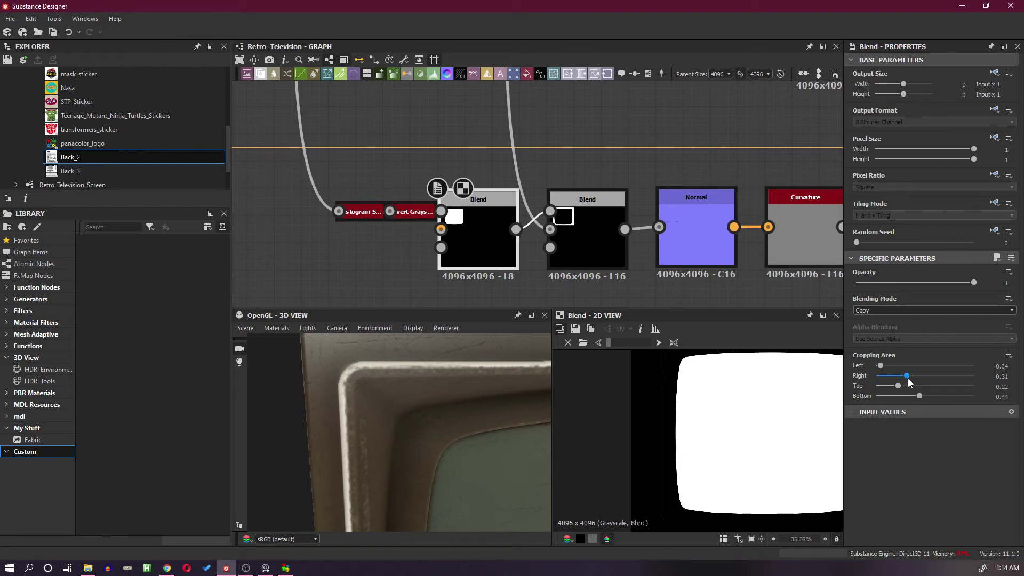
Step: Set the cropped Blend's Left cropping to 0.05 to trim the stray line beside the screen mask
left_click_drag(908, 376, 891, 369)
key("ctrl+z")
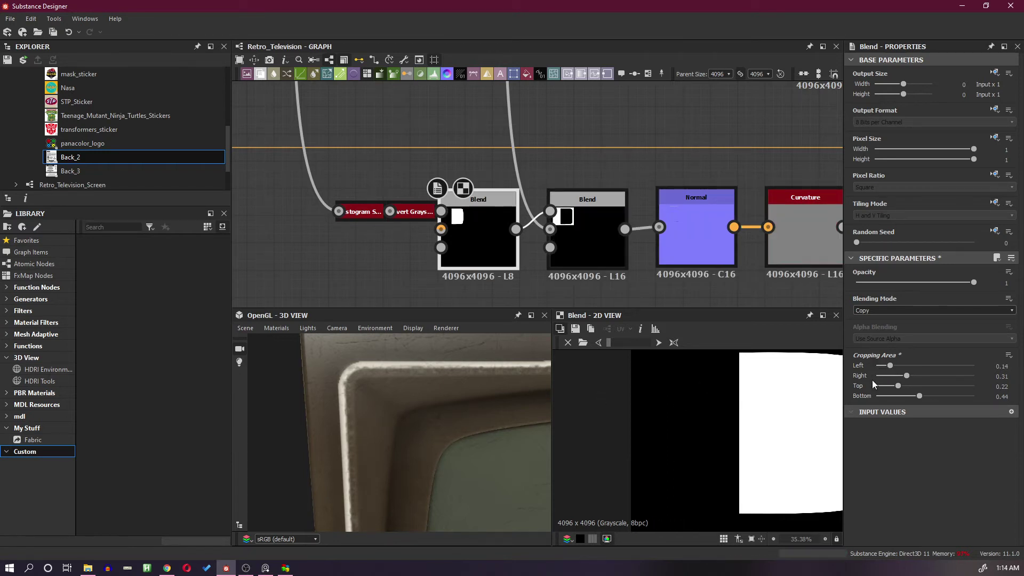
key("ctrl+z")
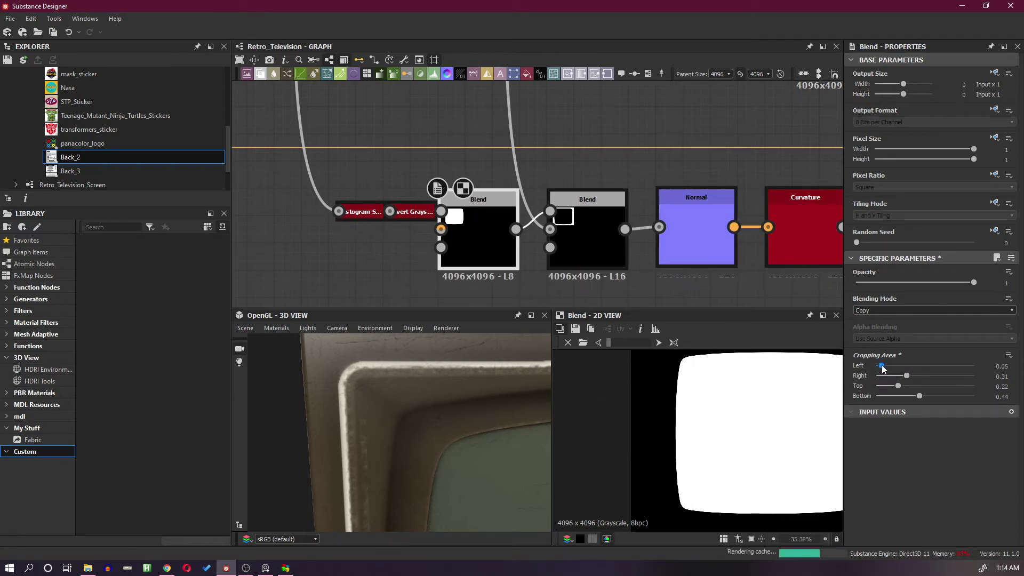
Step: Examine the Subtract Blend and Edge Wear masks and inspect the wear along the television's trim in 3D
left_click(590, 245)
double_click(590, 241)
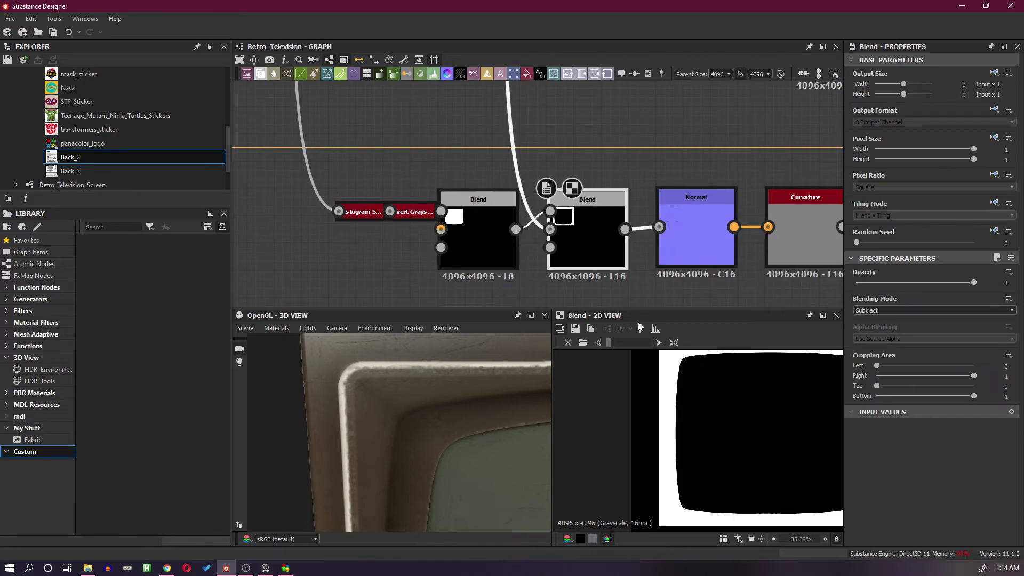
scroll(694, 426, "down", 3)
scroll(724, 264, "down", 3)
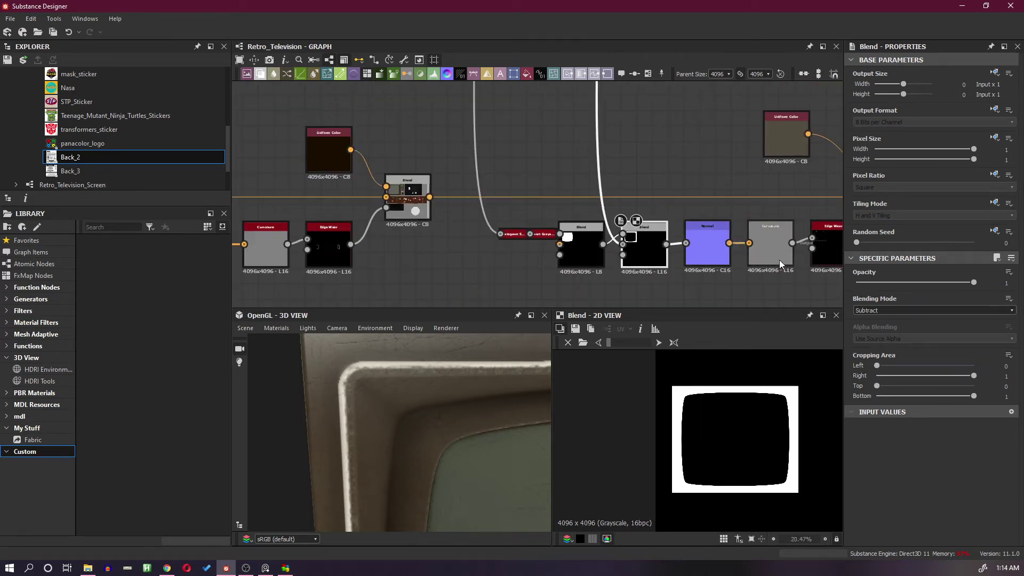
double_click(819, 262)
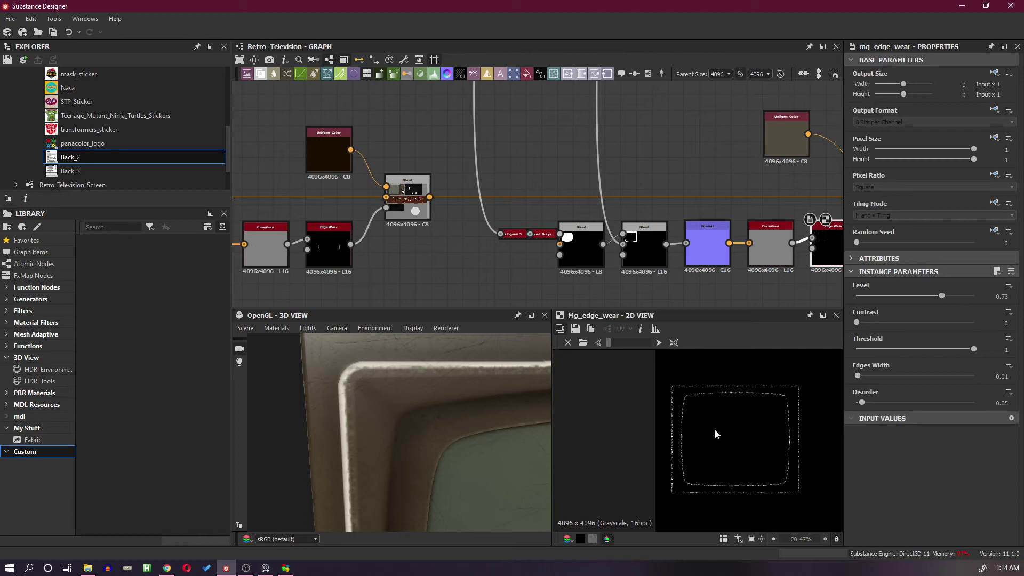
scroll(715, 429, "up", 2)
scroll(518, 441, "down", 3)
middle_click_drag(493, 427, 442, 404)
left_click_drag(441, 404, 486, 437)
scroll(455, 426, "up", 3)
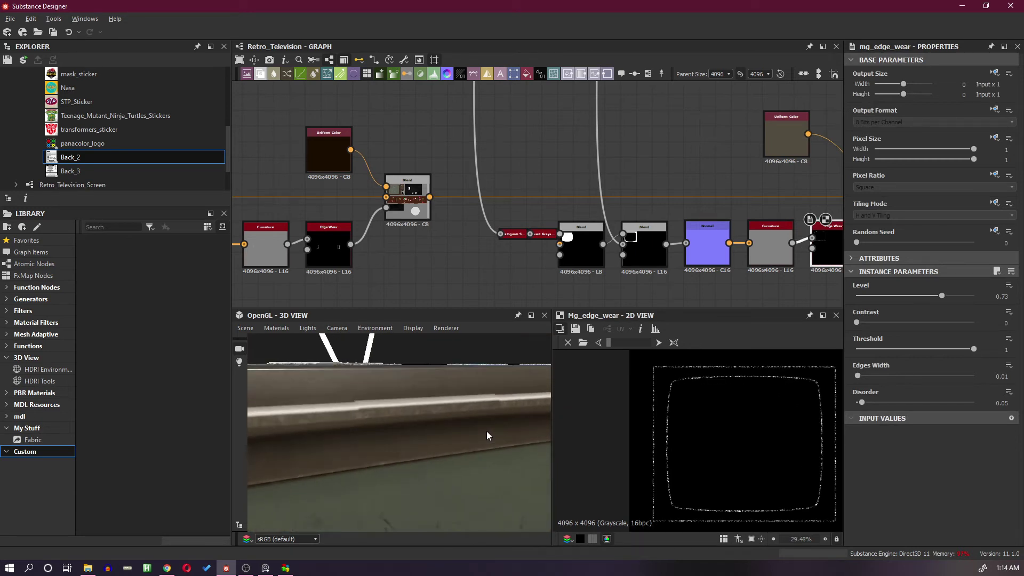
middle_click_drag(726, 278, 572, 278)
scroll(674, 265, "up", 2)
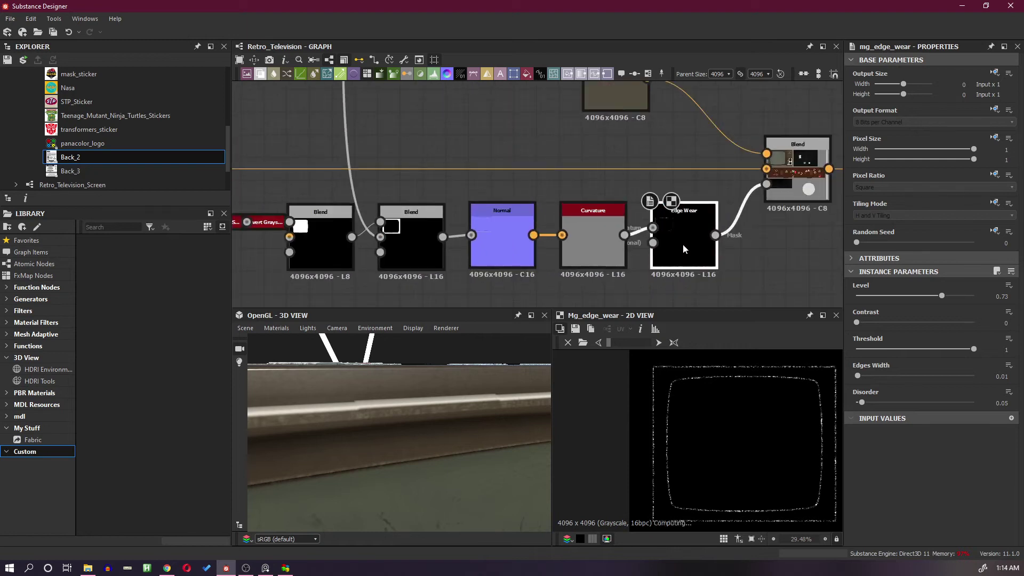
Step: Set the Edge Wear node's Threshold to 0.52, Disorder to 0.38, Edges Width to 0.05 and Level to 0.8
left_click_drag(973, 350, 937, 350)
scroll(684, 372, "up", 2)
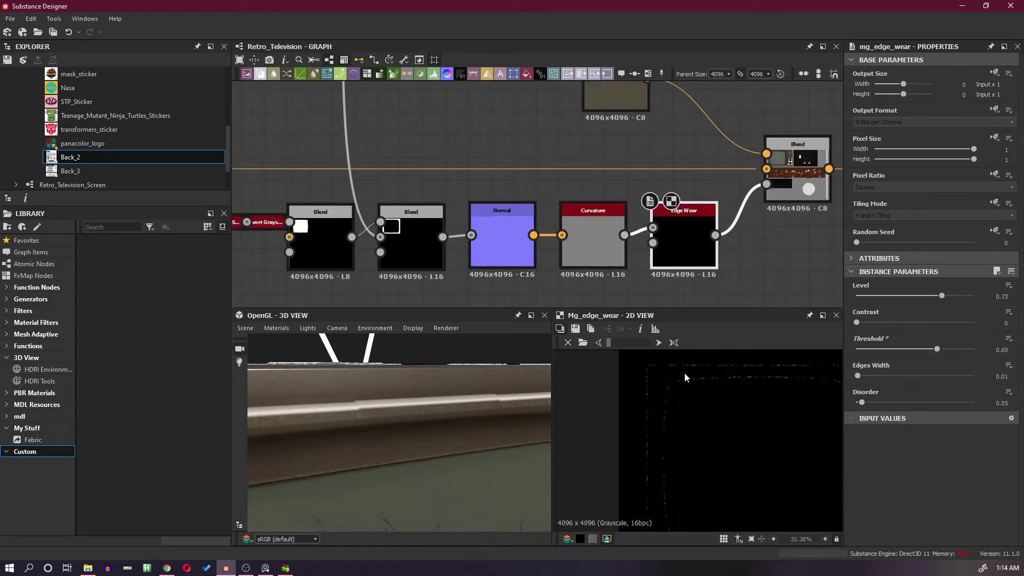
left_click_drag(862, 402, 900, 403)
left_click_drag(937, 349, 917, 350)
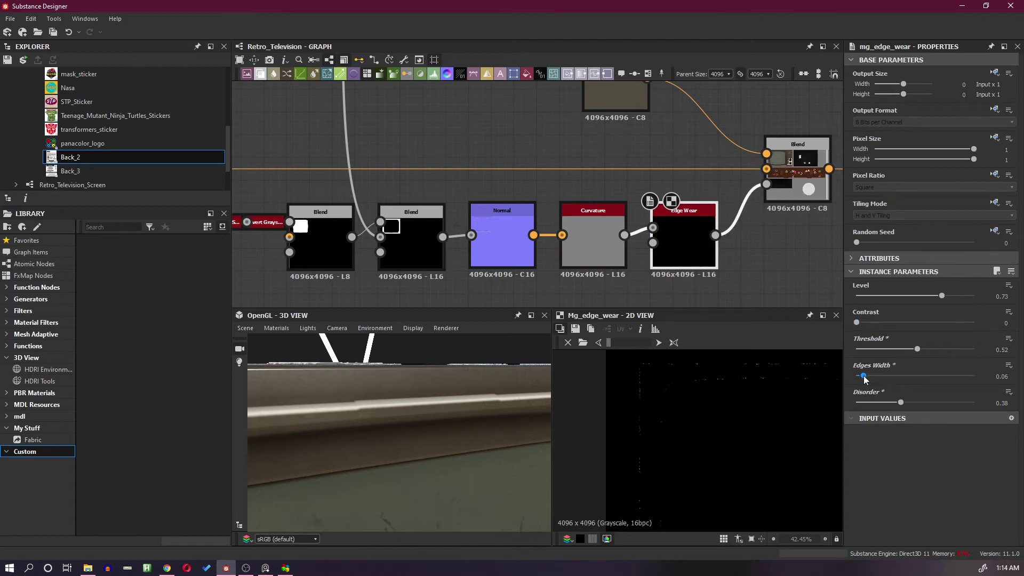
mouse_move(857, 376)
left_mouse_down()
mouse_move(894, 376)
mouse_move(863, 376)
left_mouse_up()
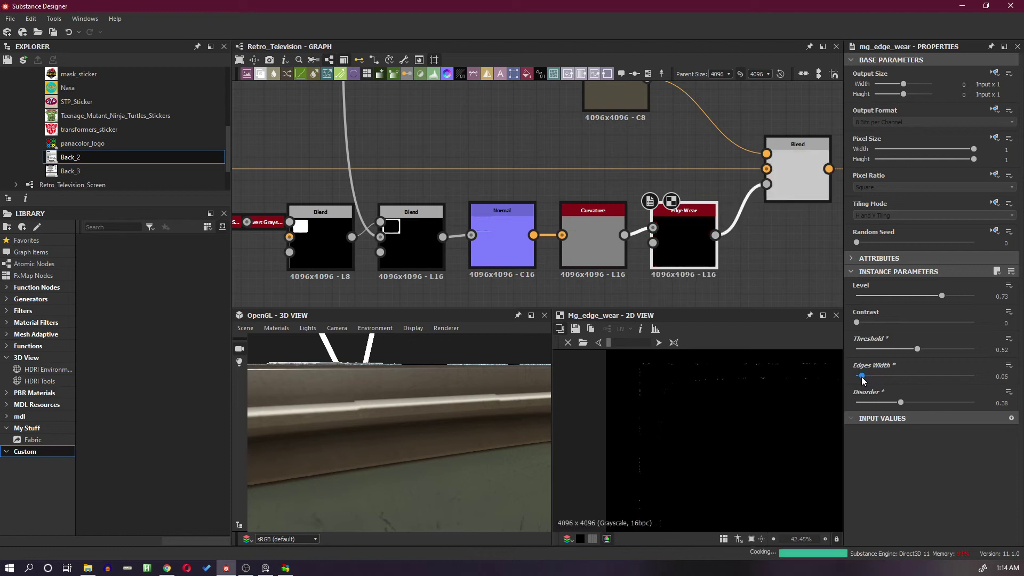
mouse_move(941, 296)
left_mouse_down()
mouse_move(965, 300)
mouse_move(949, 302)
left_mouse_up()
left_click_drag(401, 418, 391, 396)
scroll(390, 394, "up", 3)
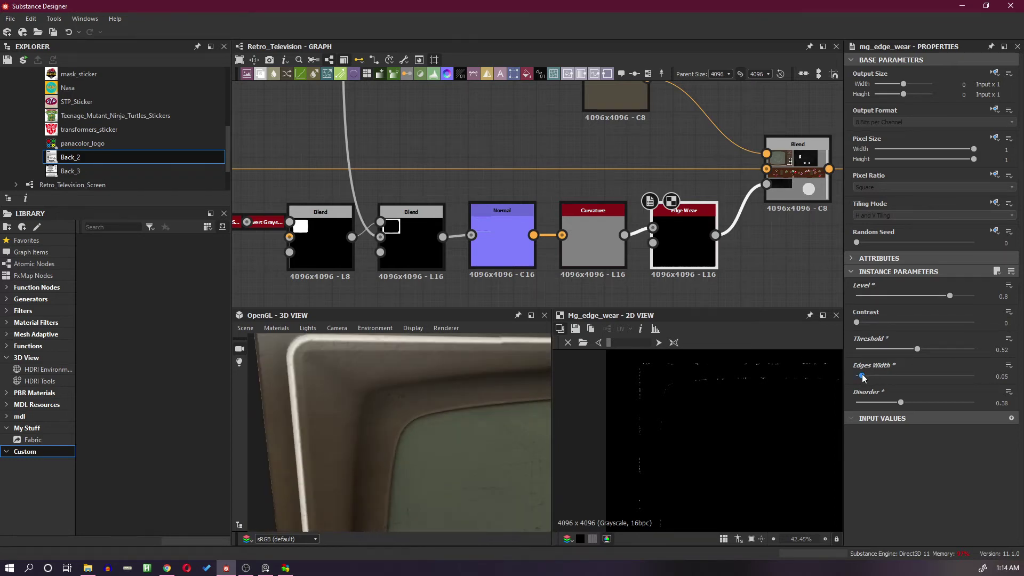
Step: Raise the Edge Wear Threshold to 0.81, reduce Disorder to 0.06, and check the trim in 3D
left_click(930, 350)
left_click_drag(930, 350, 952, 350)
left_click_drag(901, 403, 866, 408)
left_click_drag(431, 404, 453, 414)
Step: Try several browns on the trim wear's Uniform Color node, settle on #5b5242, and inspect the television in 3D
double_click(616, 97)
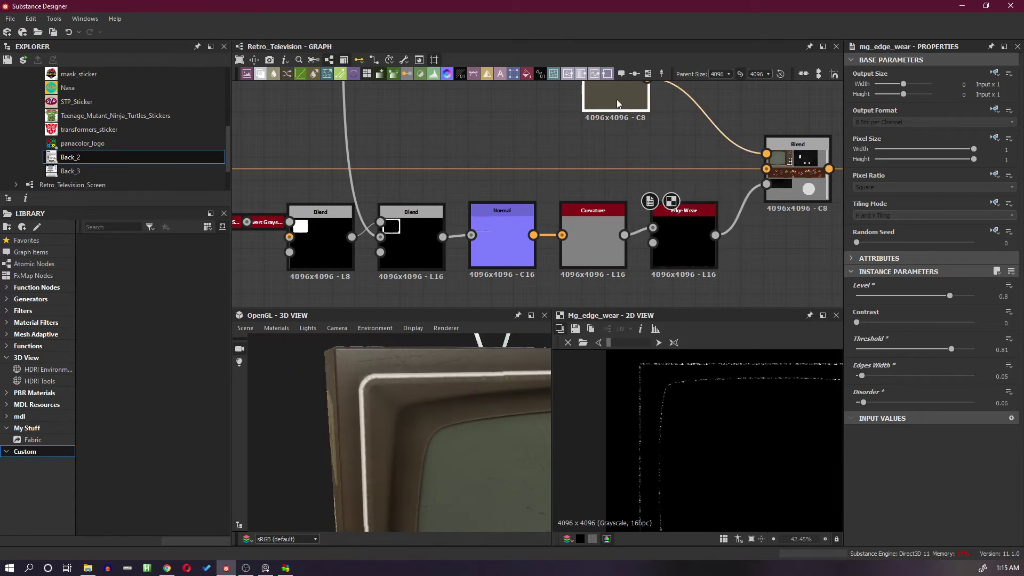
left_click(876, 315)
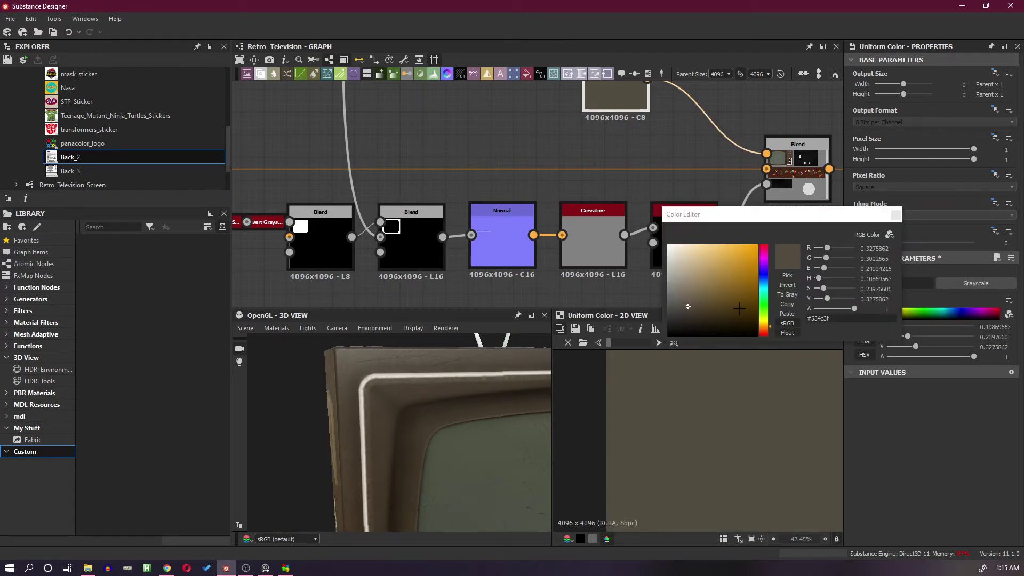
left_click(714, 323)
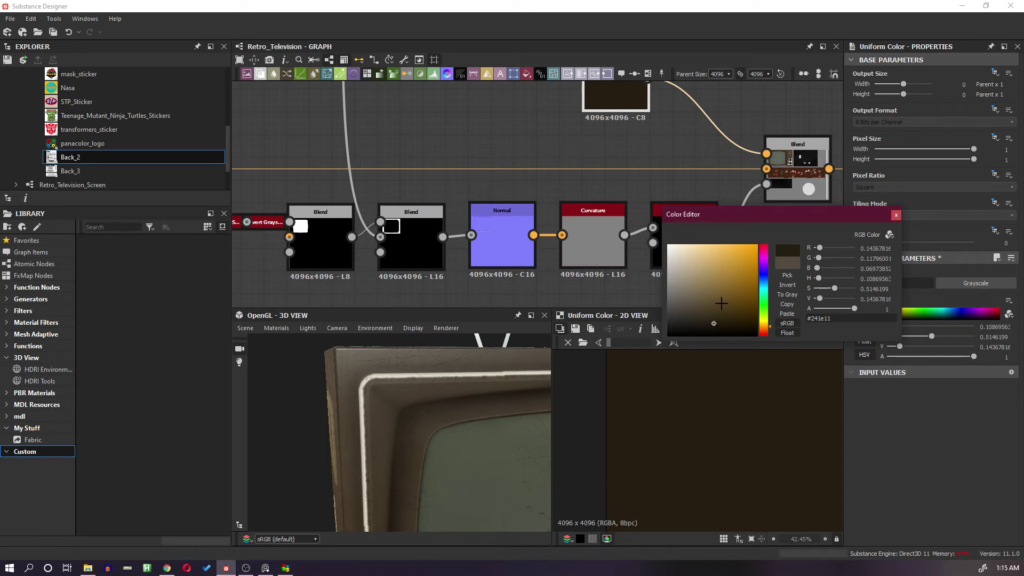
left_click(723, 302)
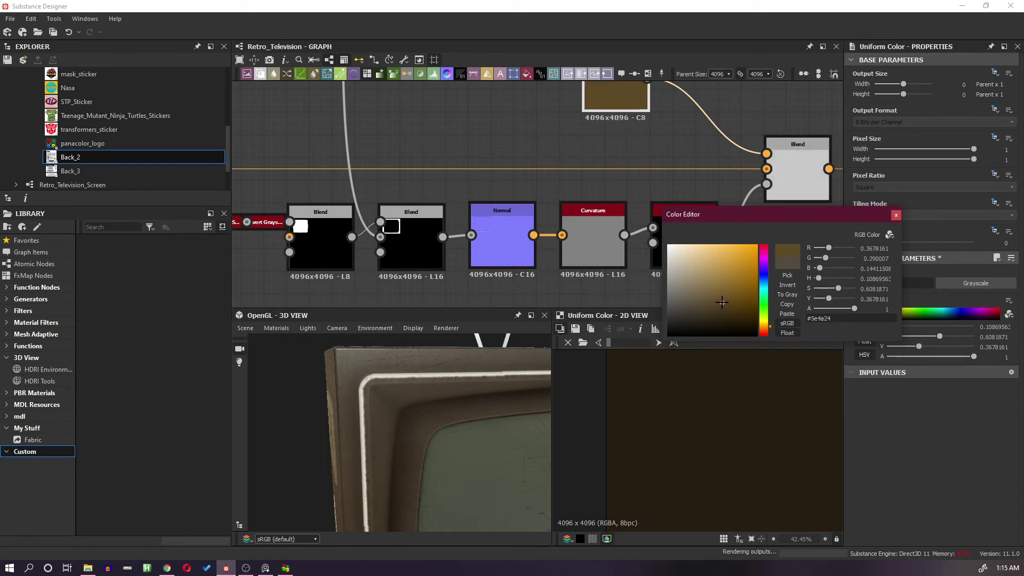
left_click(710, 298)
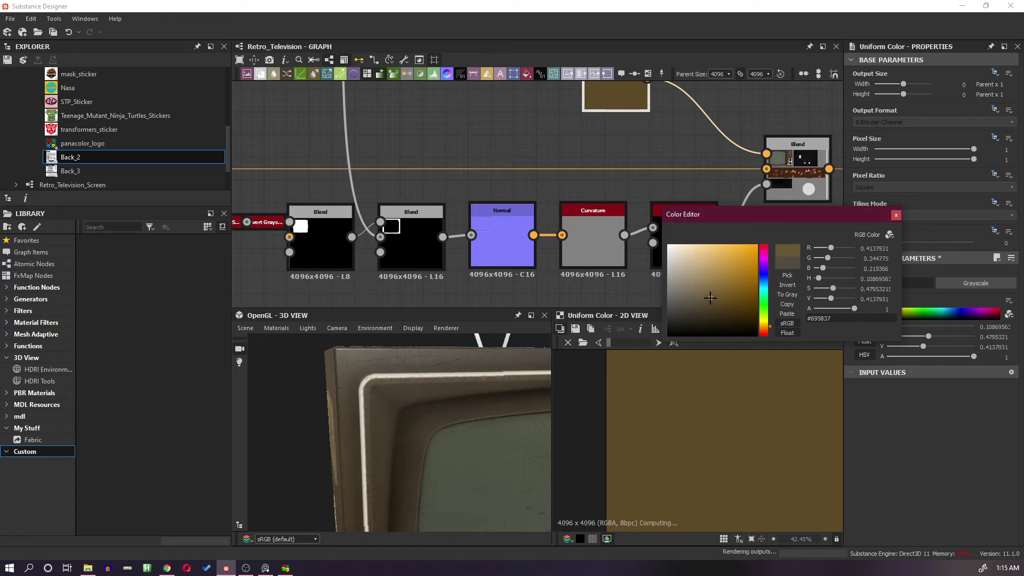
left_click(702, 284)
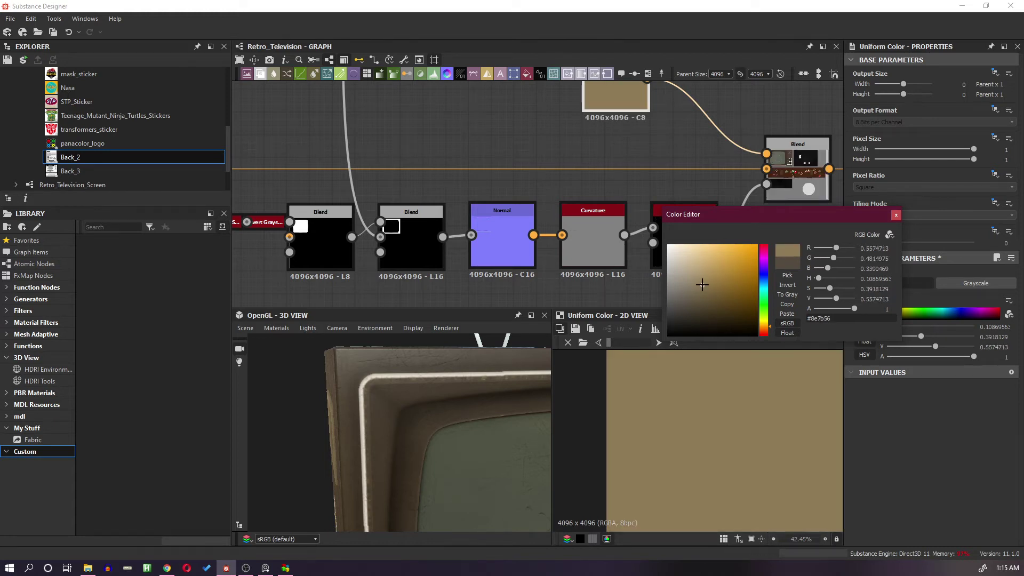
left_click(699, 303)
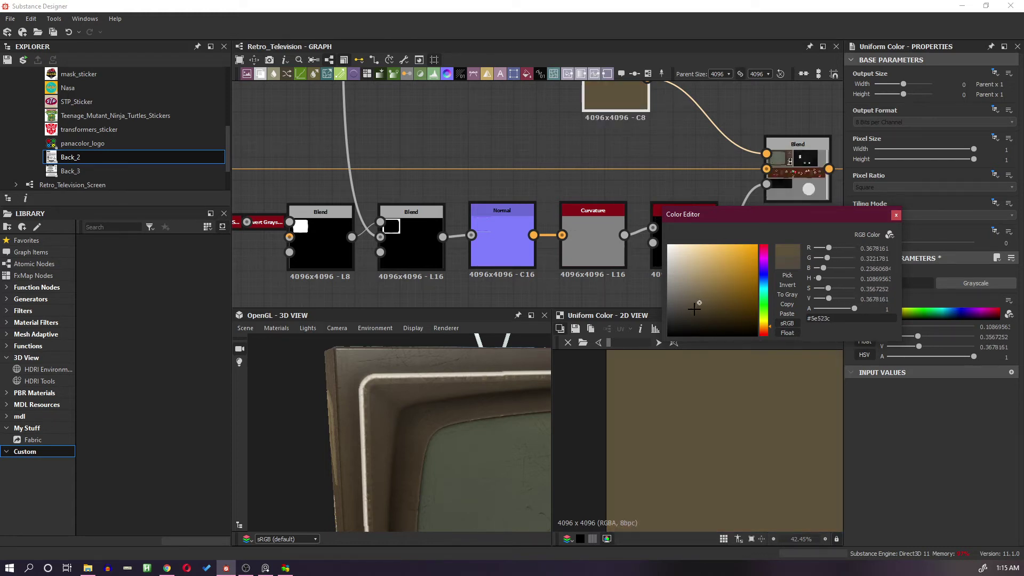
left_click(691, 303)
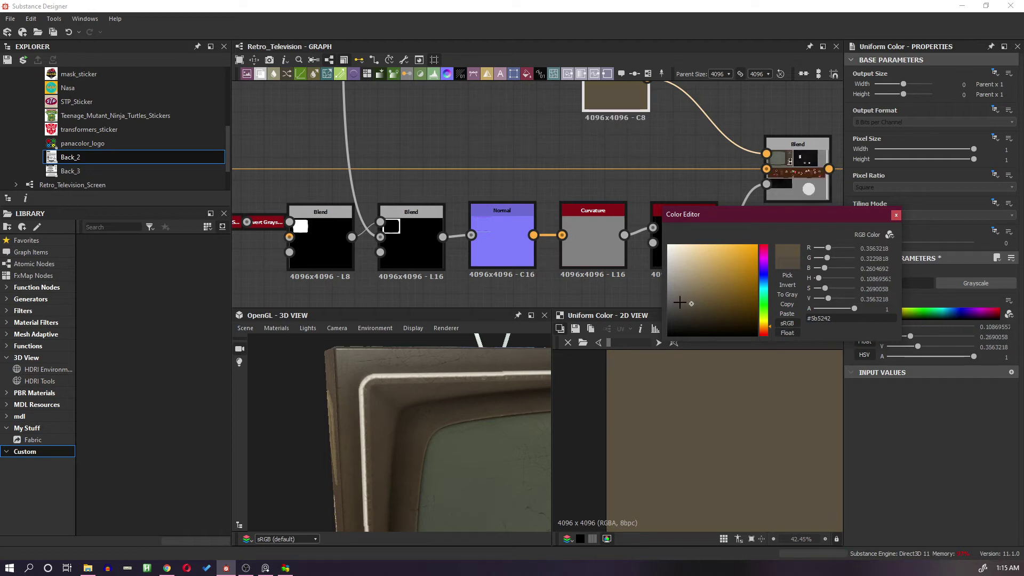
left_click(896, 216)
scroll(779, 213, "down", 5)
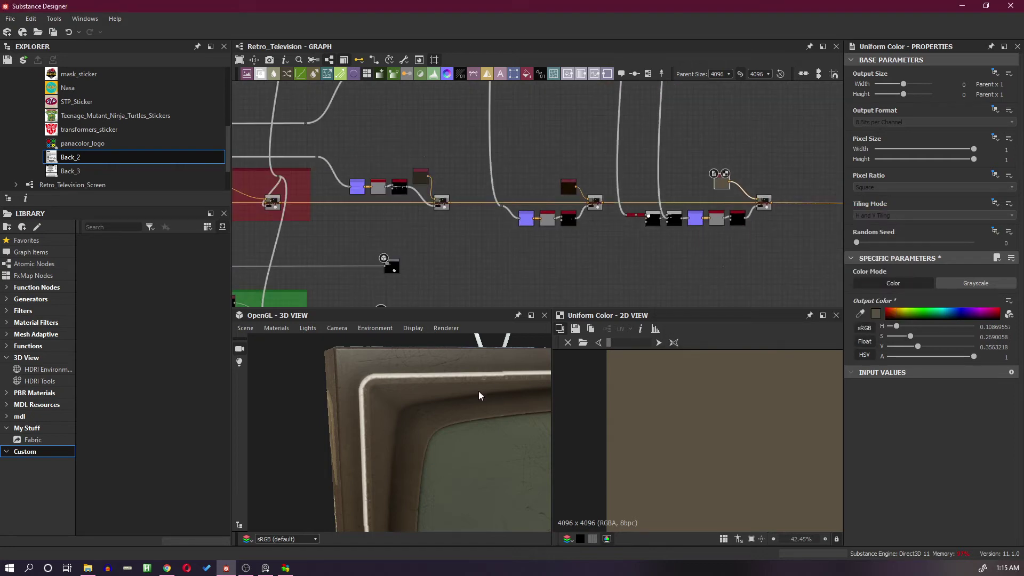
left_click_drag(478, 392, 495, 376)
scroll(712, 222, "down", 6)
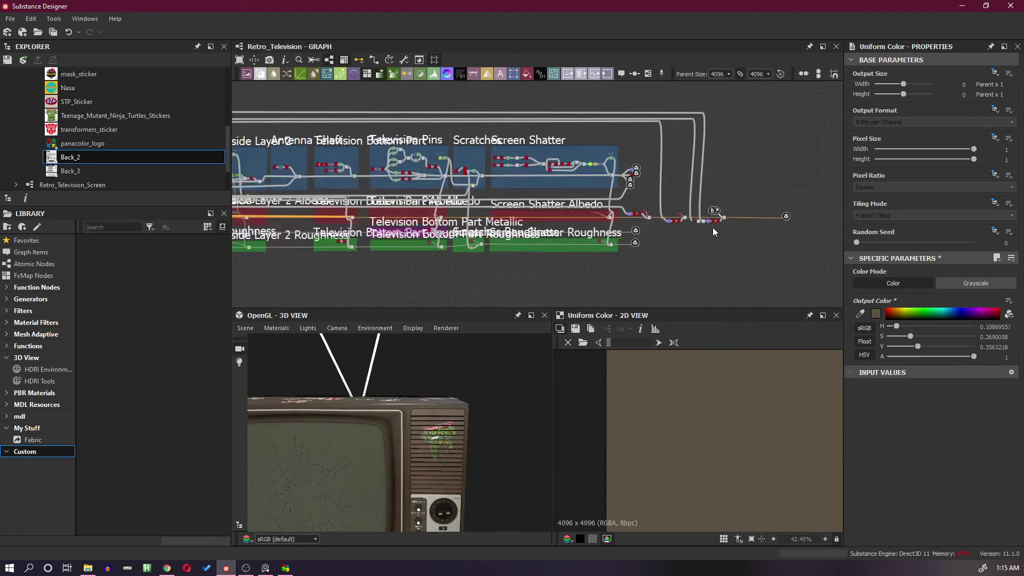
Step: Locate the Front Screen Base frame and preview its upper Transformation 2D mask, the tall narrow rectangle
middle_click_drag(504, 205, 752, 205)
middle_click_drag(451, 200, 728, 207)
middle_click_drag(505, 200, 669, 200)
scroll(518, 200, "up", 3)
scroll(520, 200, "up", 4)
scroll(543, 163, "up", 3)
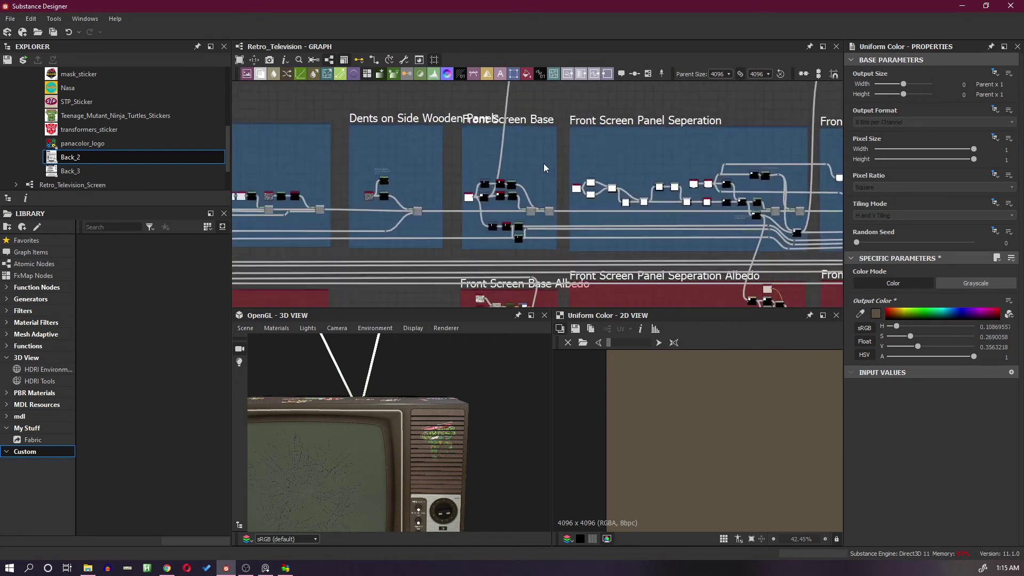
scroll(506, 189, "up", 3)
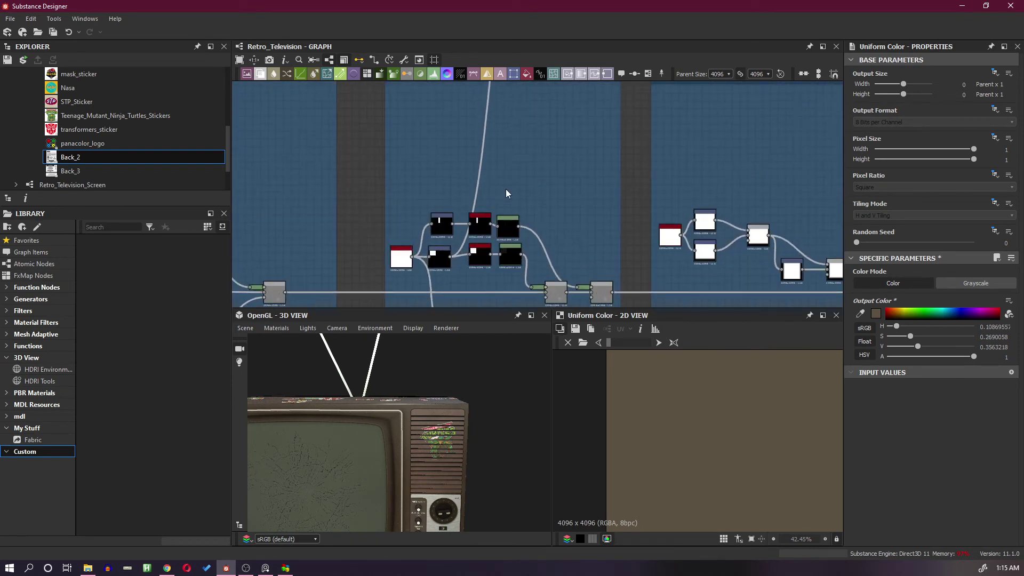
scroll(467, 185, "up", 2)
double_click(431, 236)
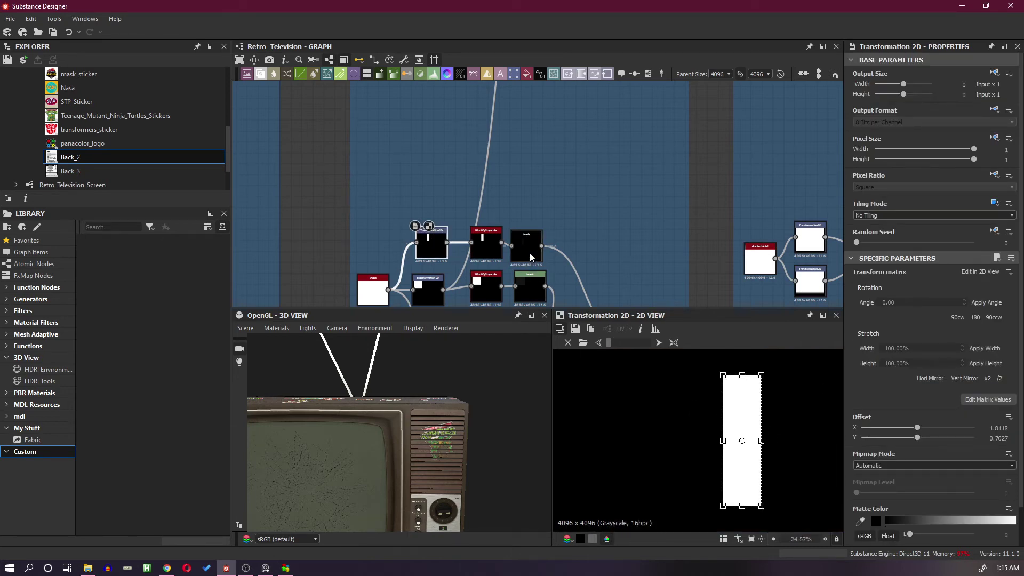
scroll(499, 236, "down", 5)
scroll(530, 230, "up", 3)
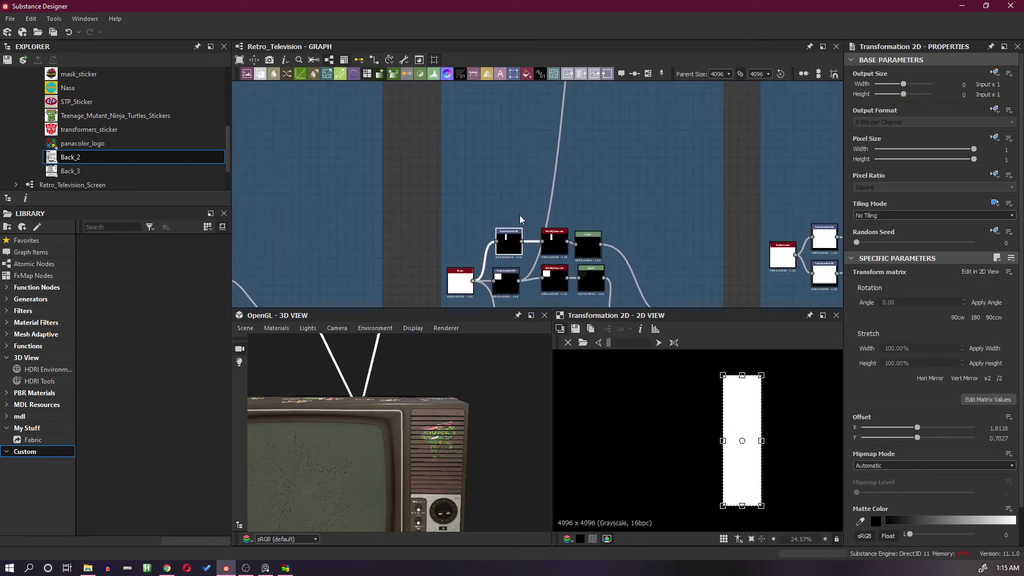
Step: Branch a link from the tall rectangle's Transformation 2D output up to a new Dot node above the frames
left_click(523, 241)
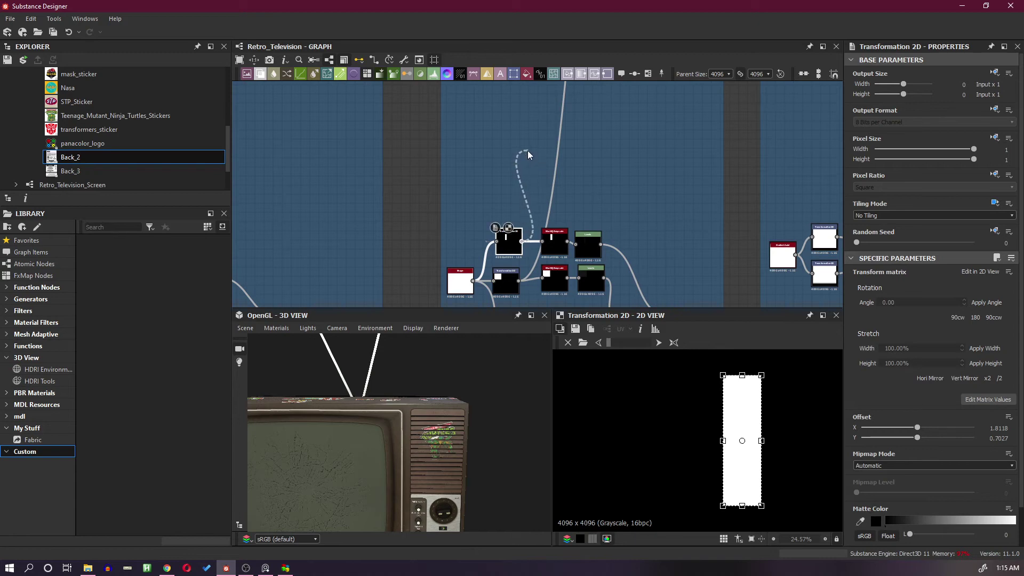
scroll(528, 153, "down", 4)
middle_click_drag(537, 140, 521, 235)
left_click_drag(526, 110, 536, 107)
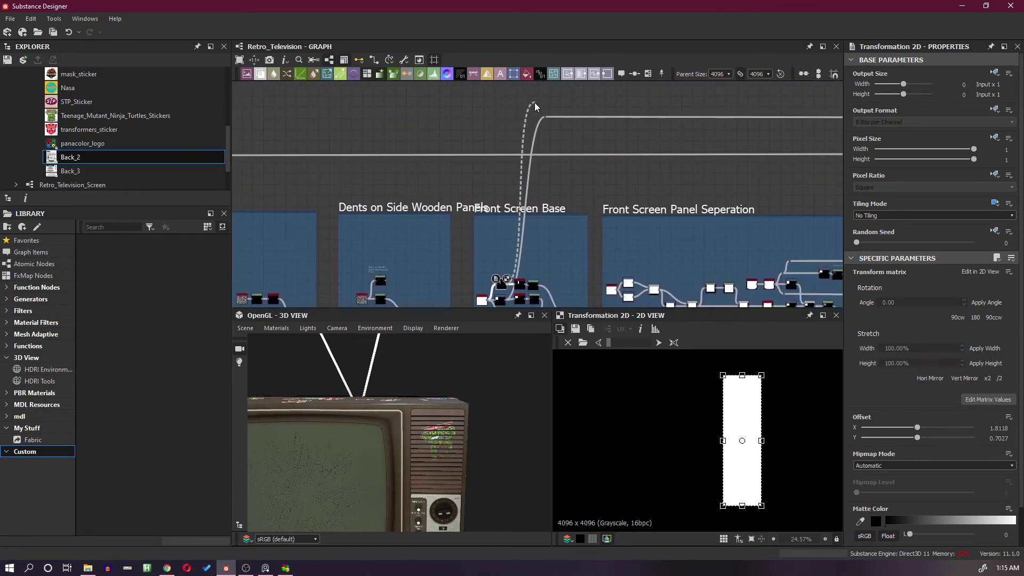
left_click(538, 105, "alt")
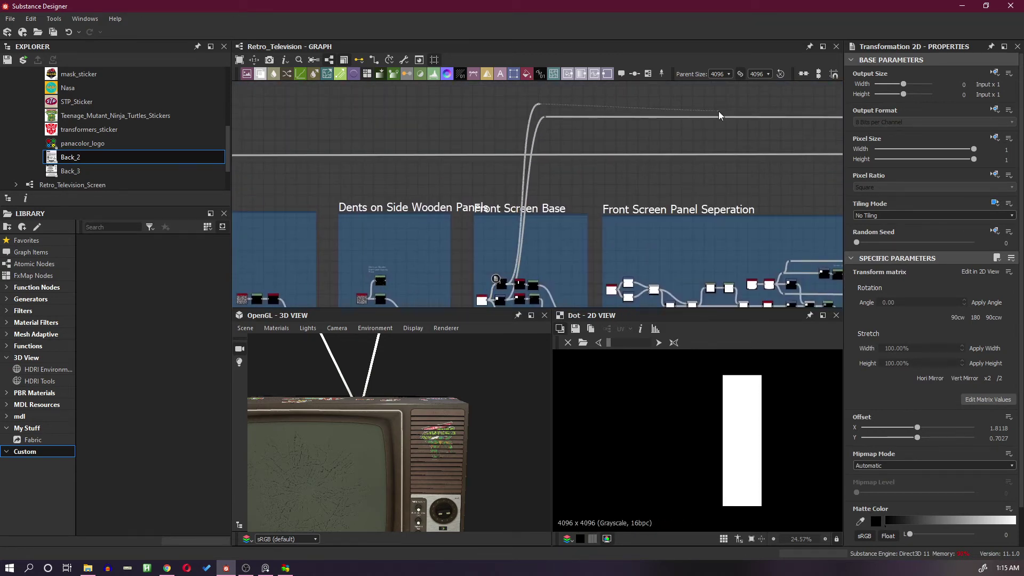
Step: Route the rectangle mask's link over all frames and down to a second Dot node beyond the last trim wear Blend
middle_click_drag(718, 111, 478, 114)
middle_click_drag(731, 114, 441, 112)
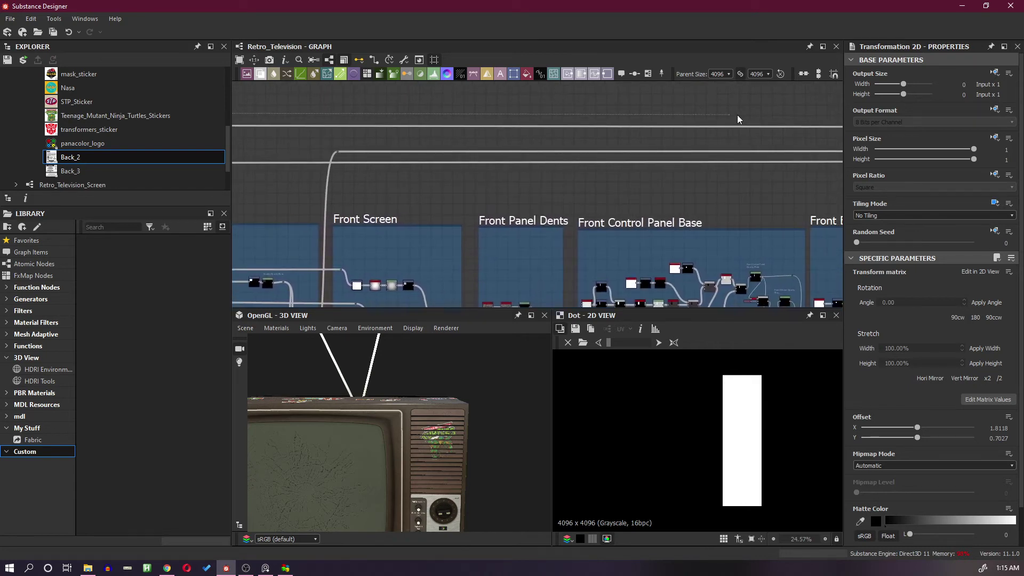
middle_click_drag(738, 119, 295, 128)
scroll(772, 132, "down", 3)
middle_click_drag(772, 132, 369, 156)
middle_click_drag(785, 156, 396, 144)
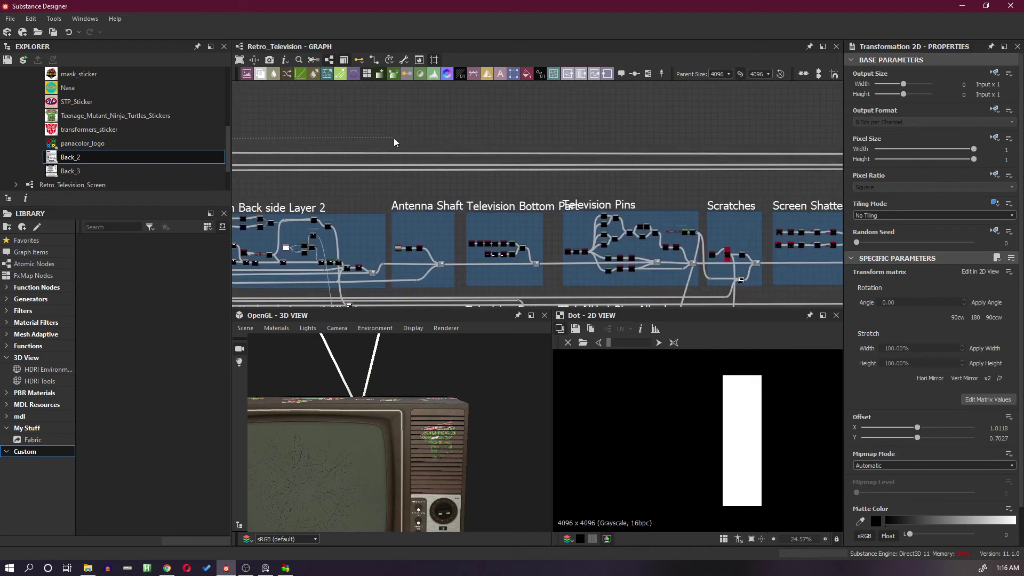
middle_click_drag(744, 143, 408, 144)
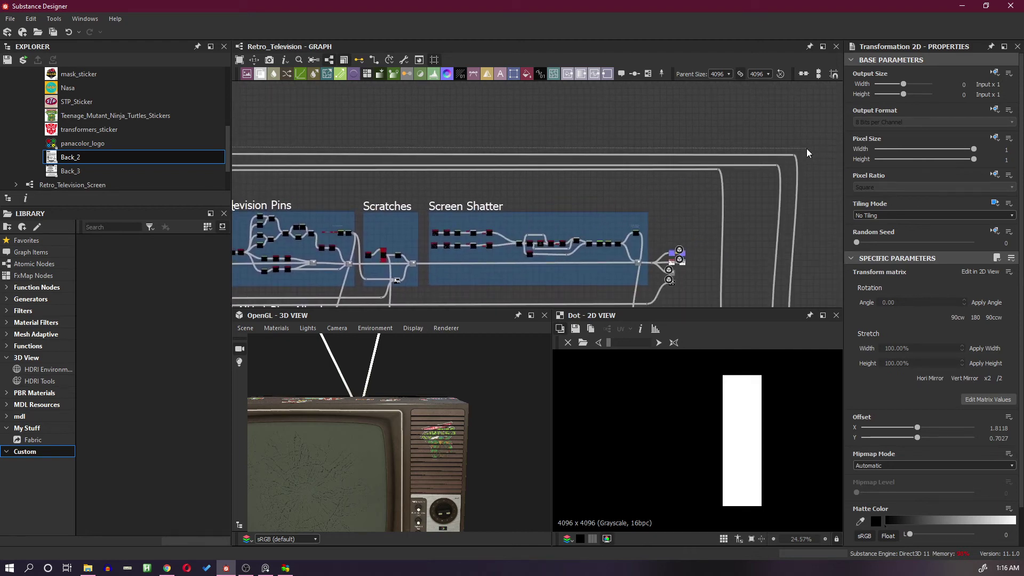
middle_click_drag(802, 237, 719, 149)
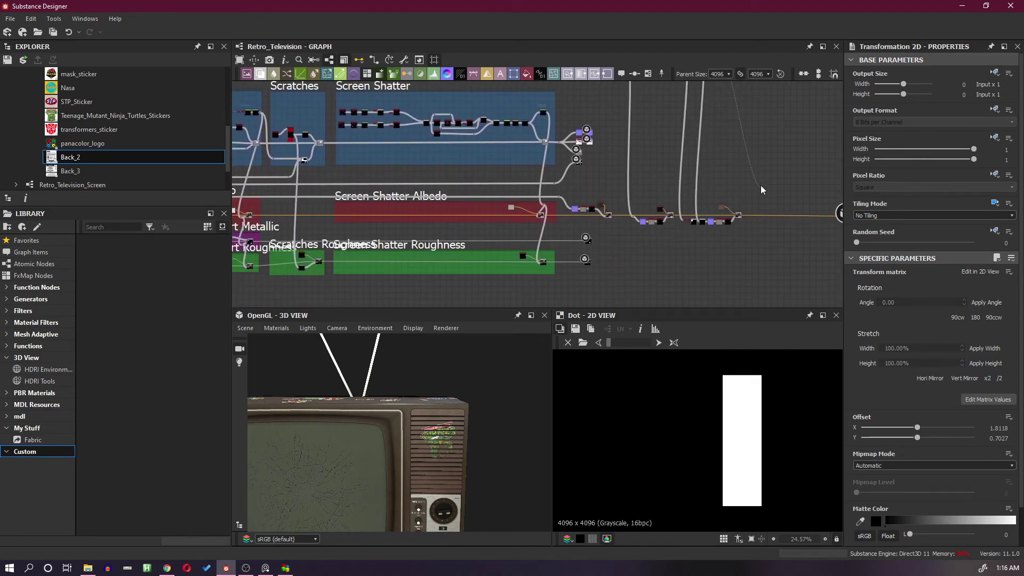
middle_click_drag(762, 188, 722, 258)
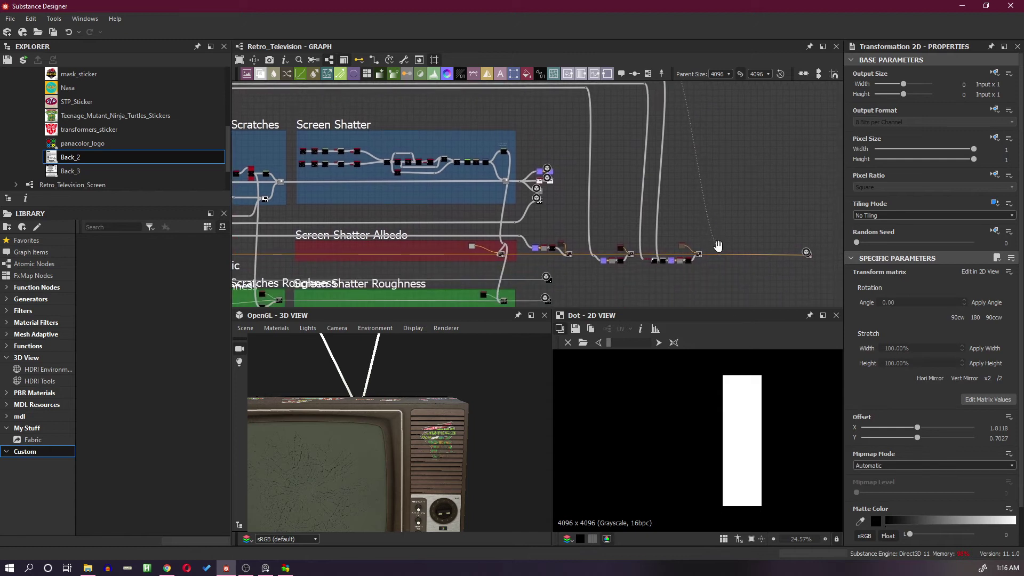
scroll(722, 259, "up", 3)
left_click_drag(722, 266, 722, 266)
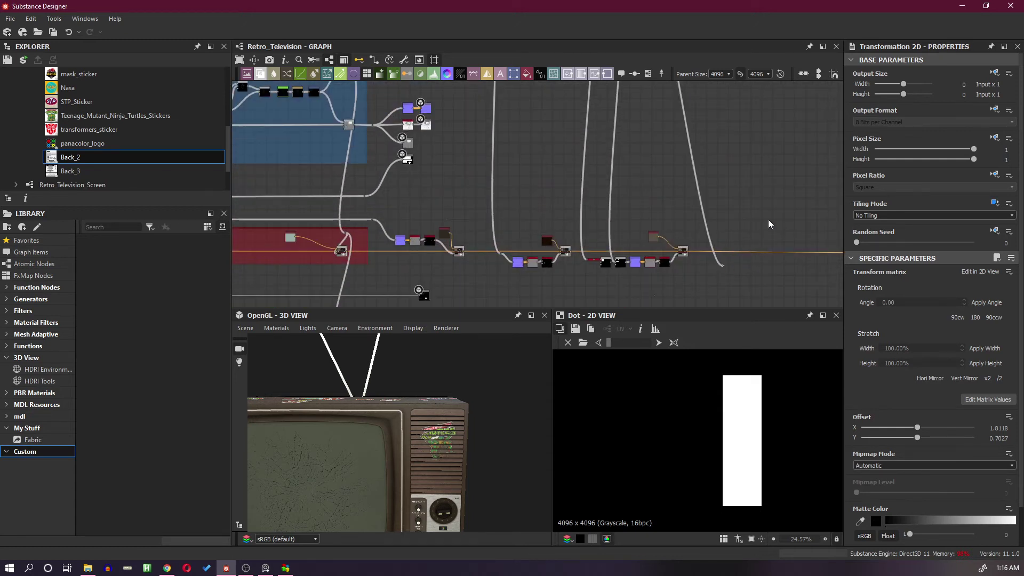
Step: Move the rectangle mask's upper Dot node outward so its link drops nearly straight to the lower Dot
middle_click_drag(734, 113, 715, 197)
scroll(671, 176, "up", 5)
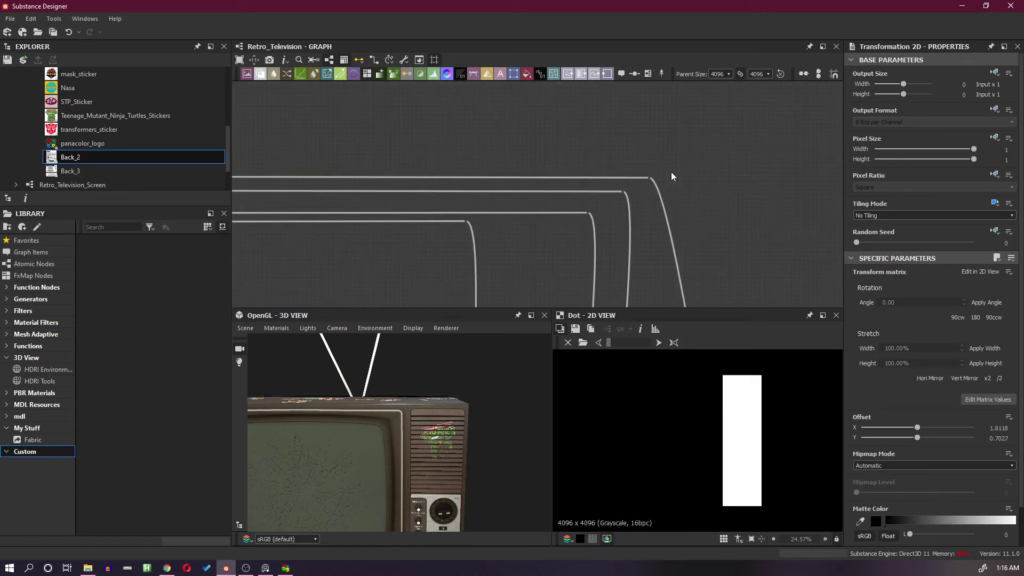
left_click_drag(649, 177, 752, 184)
scroll(778, 238, "down", 6)
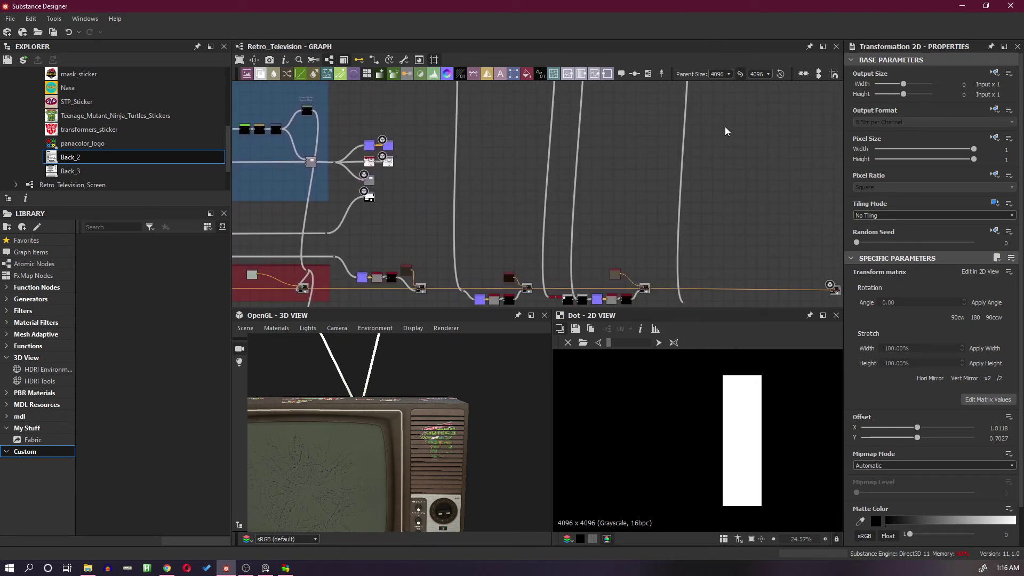
Step: Move the output node at the end of the albedo chain farther out to make room for more nodes
scroll(740, 199, "up", 2)
middle_click_drag(729, 189, 638, 181)
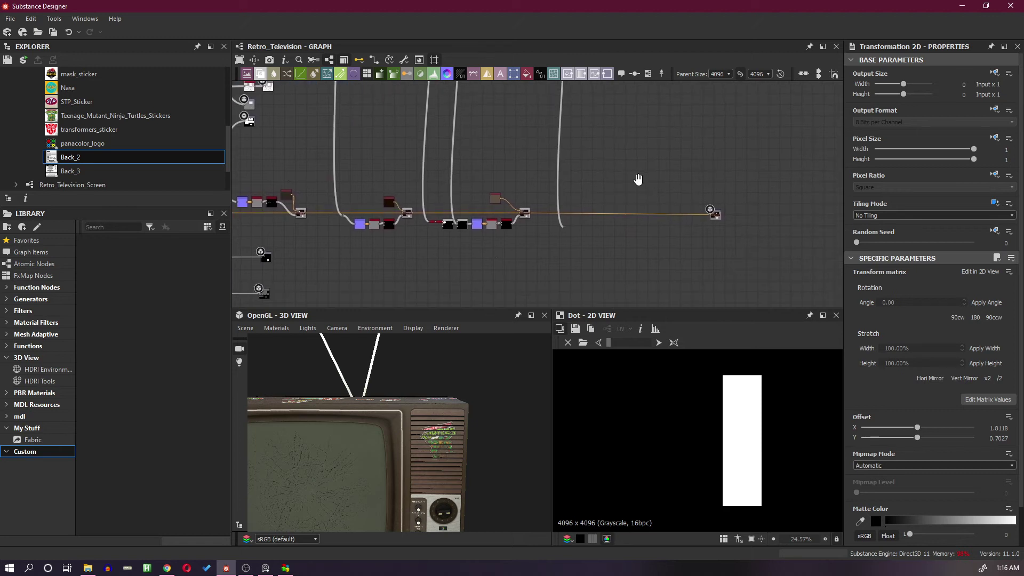
left_click_drag(718, 215, 796, 215)
middle_click_drag(620, 187, 732, 200)
scroll(731, 216, "up", 2)
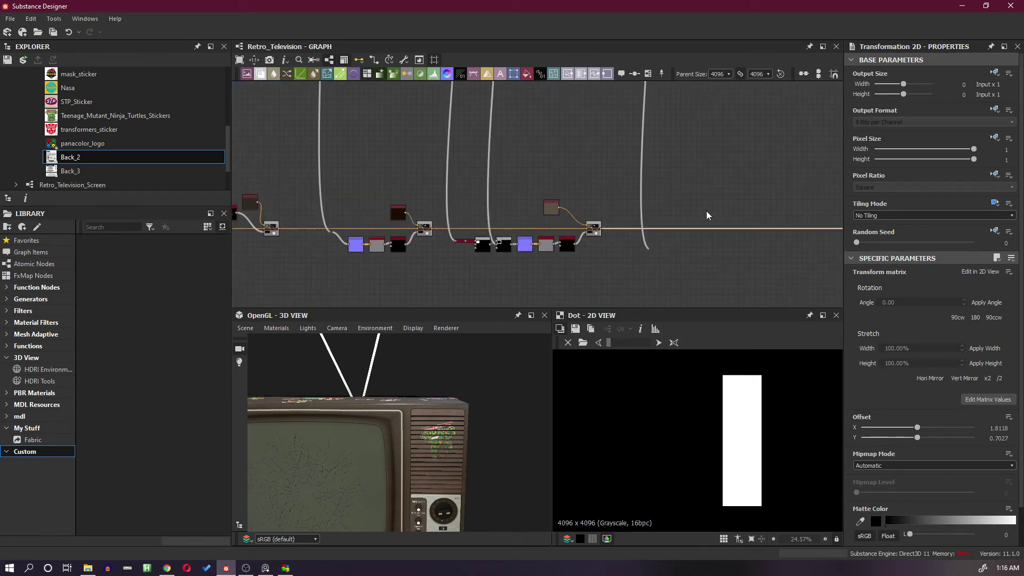
Step: Insert a Blend node into the albedo link before the output and position it beyond the rectangle mask's lower Dot
right_click(718, 242)
left_click(770, 245)
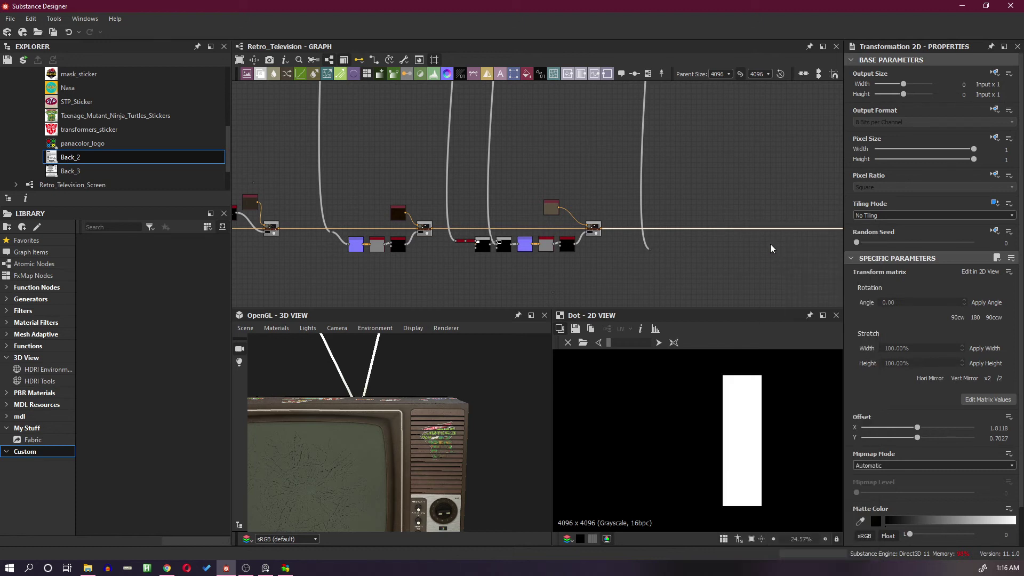
scroll(722, 235, "up", 3)
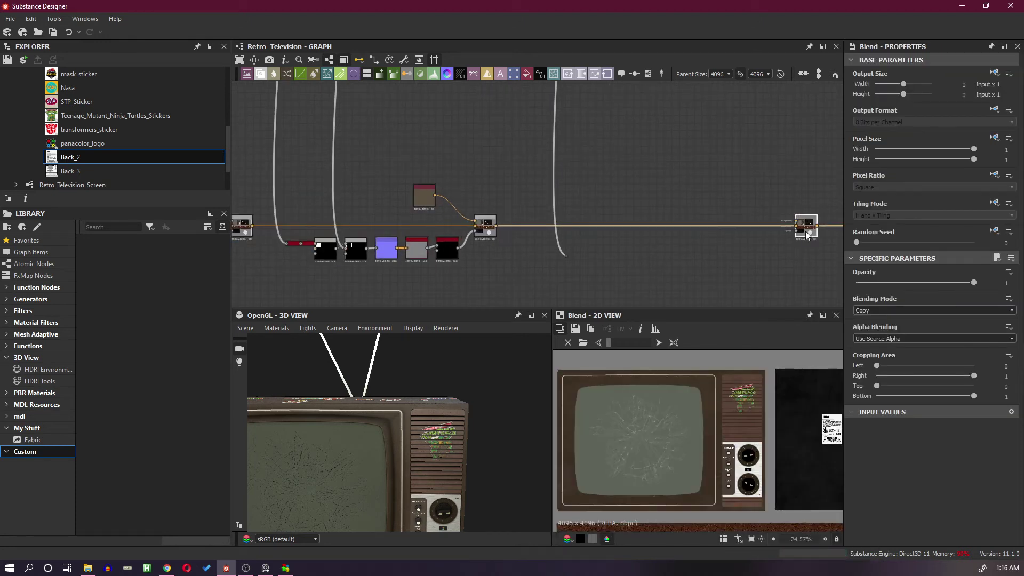
left_click_drag(805, 231, 701, 232)
scroll(657, 241, "up", 1)
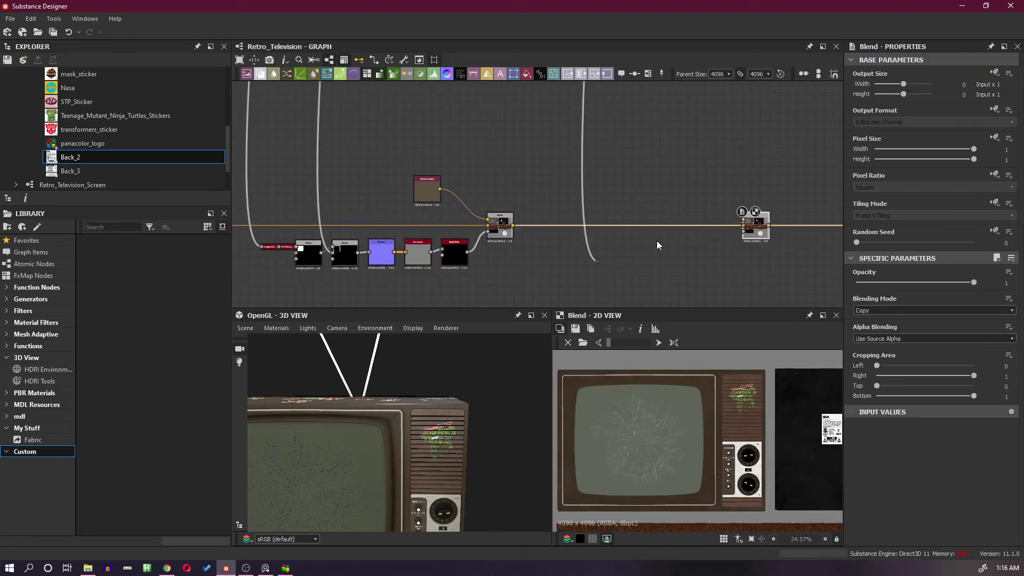
scroll(373, 280, "up", 1)
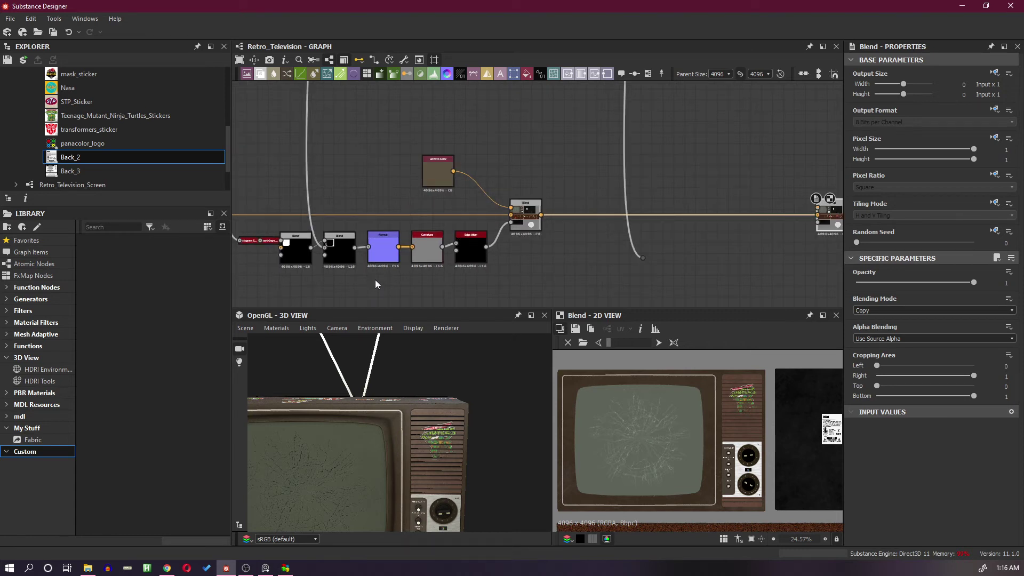
Step: Duplicate the trim's Normal, Curvature and Edge Wear nodes, place them before the new Blend, and delete the copied input link
key("ctrl+c")
key("ctrl+v")
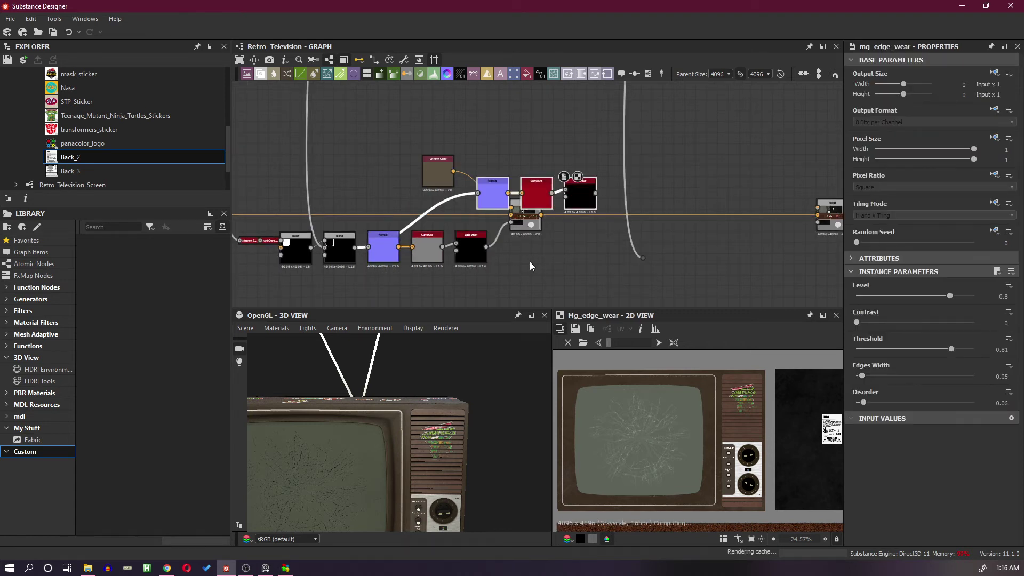
left_click_drag(582, 206, 779, 260)
left_click(658, 251)
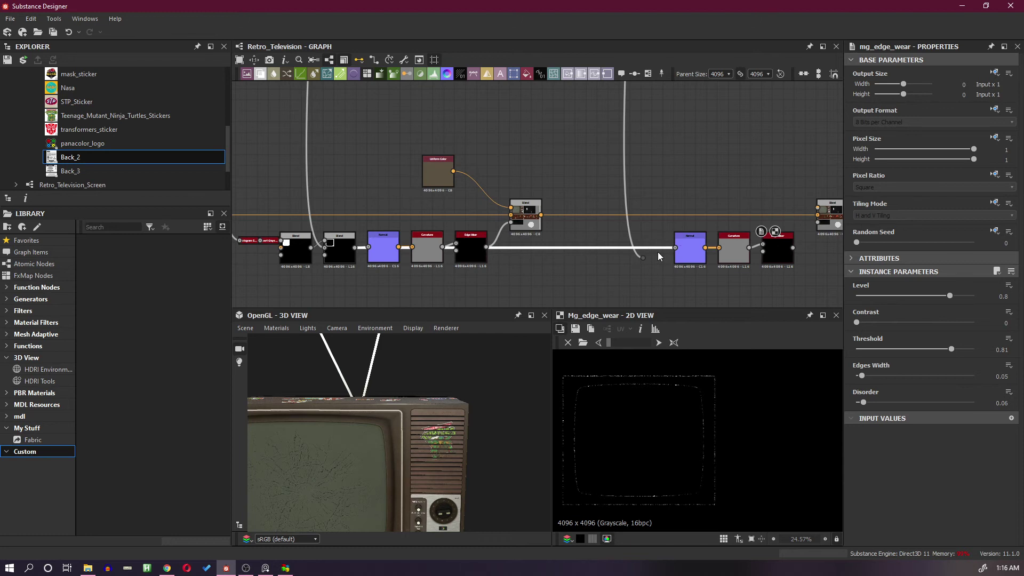
key("Delete")
Step: Connect the rectangle mask's lower Dot to the duplicated Normal node and the duplicated Edge Wear to the new Blend's opacity input
scroll(700, 253, "up", 1)
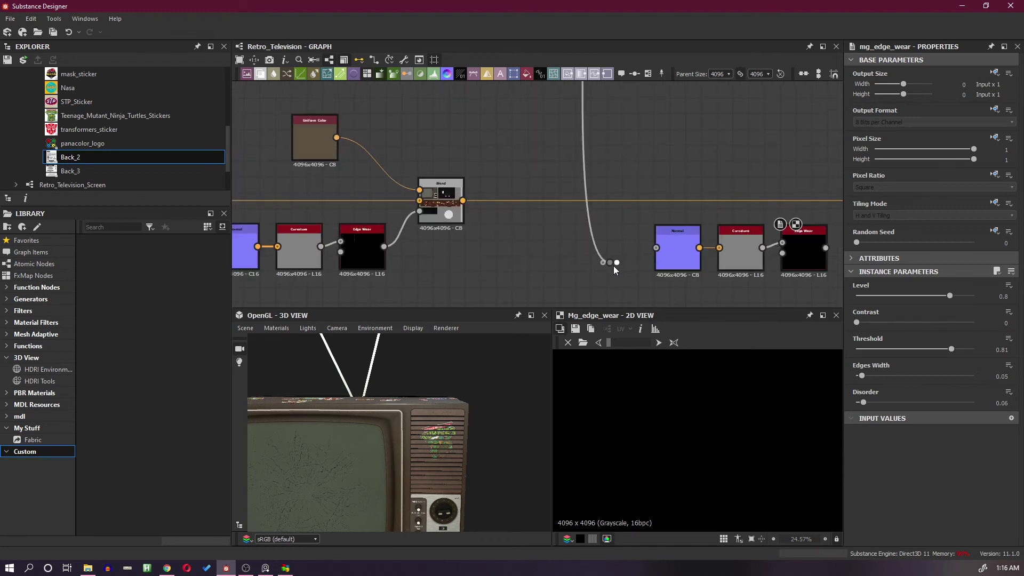
left_click_drag(615, 263, 780, 268)
middle_click_drag(798, 265, 652, 264)
scroll(652, 265, "up", 1)
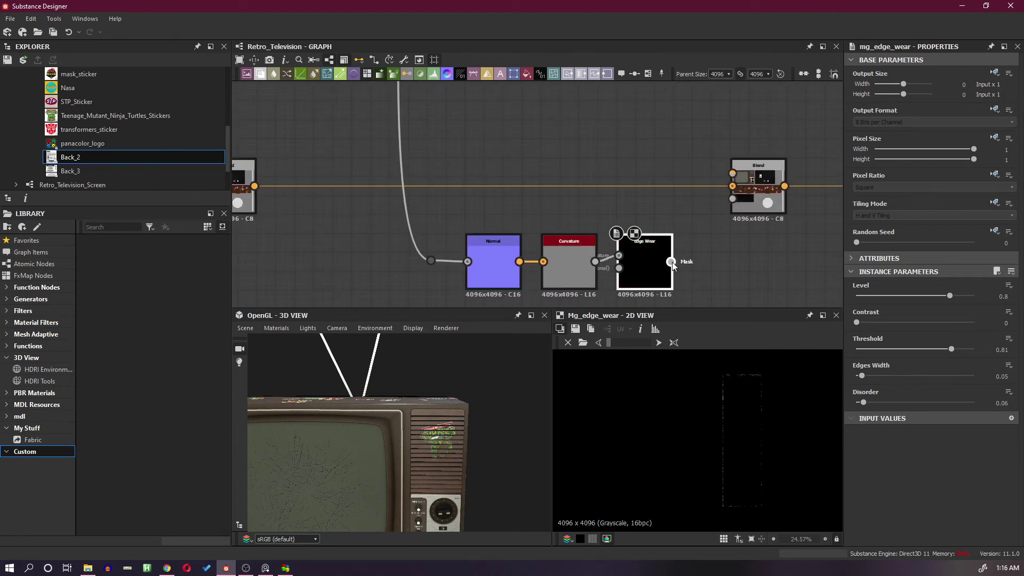
left_click_drag(671, 261, 732, 199)
scroll(687, 268, "up", 4)
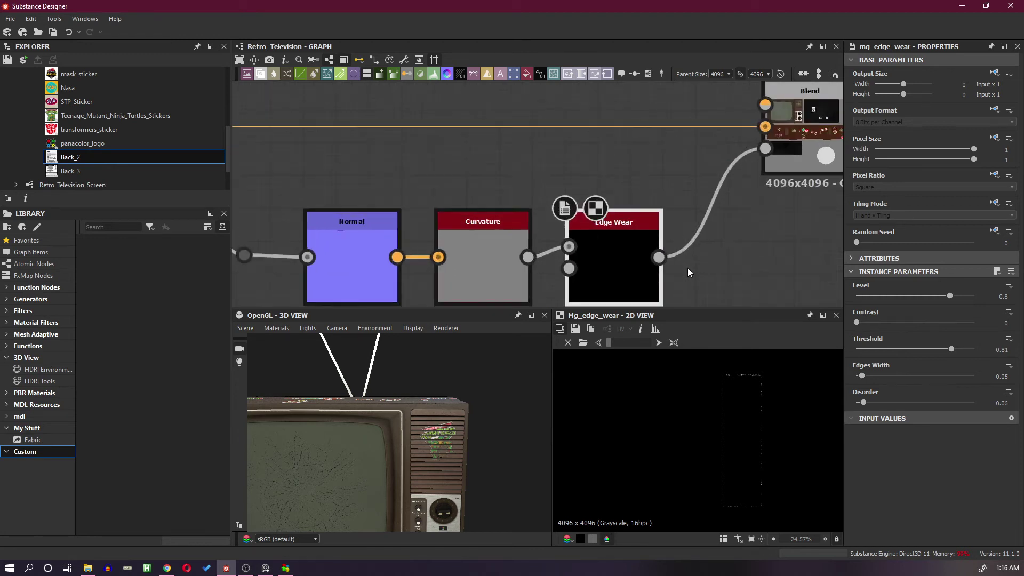
scroll(597, 252, "up", 1)
scroll(738, 366, "up", 2)
scroll(738, 368, "up", 5)
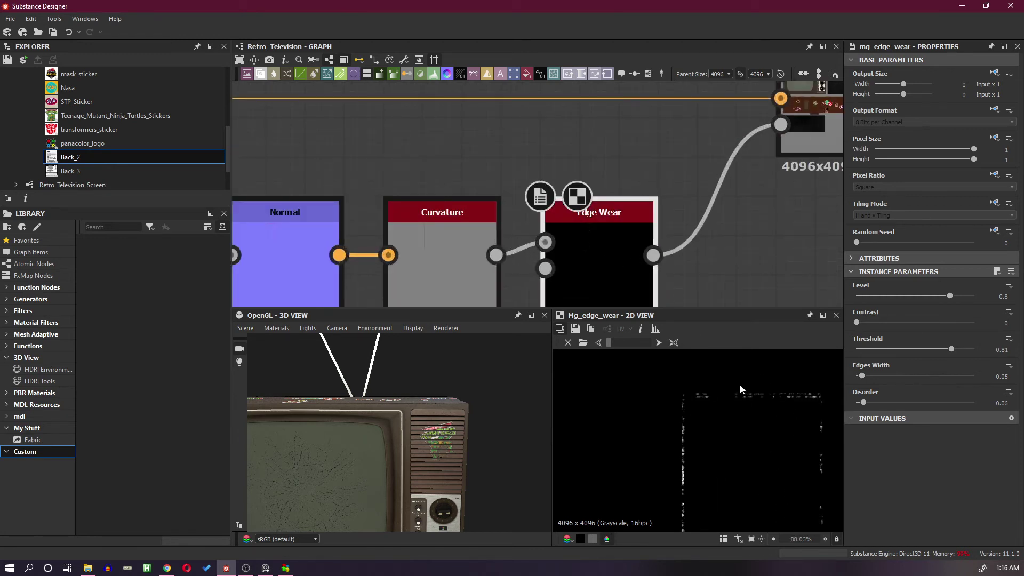
scroll(533, 219, "down", 6)
Step: Connect the trim's brown Uniform Color to the new Blend's foreground input, routing the link through a Dot node
middle_click_drag(473, 217, 583, 243)
left_click(270, 154)
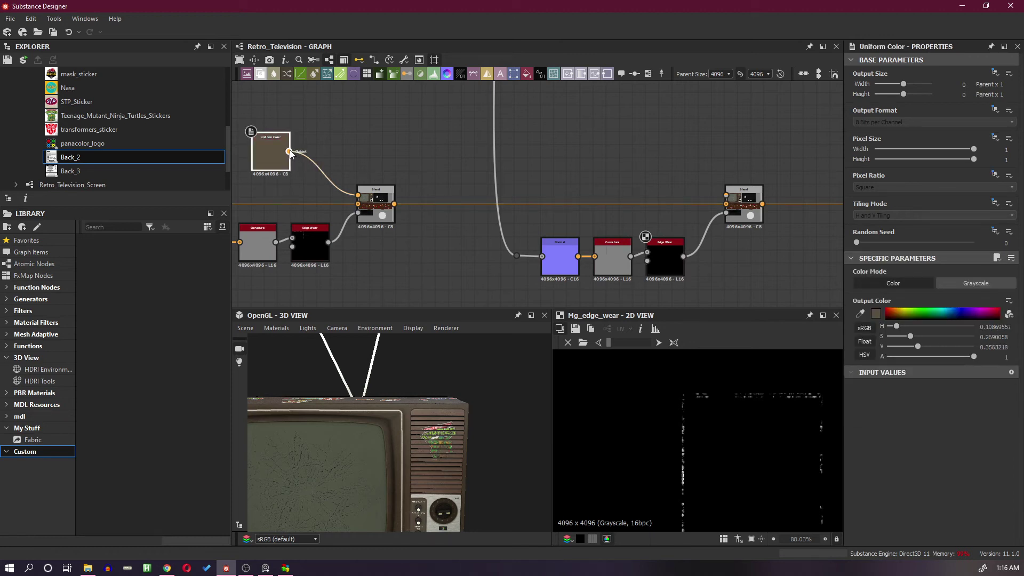
left_click_drag(289, 152, 537, 146)
key("ctrl+z")
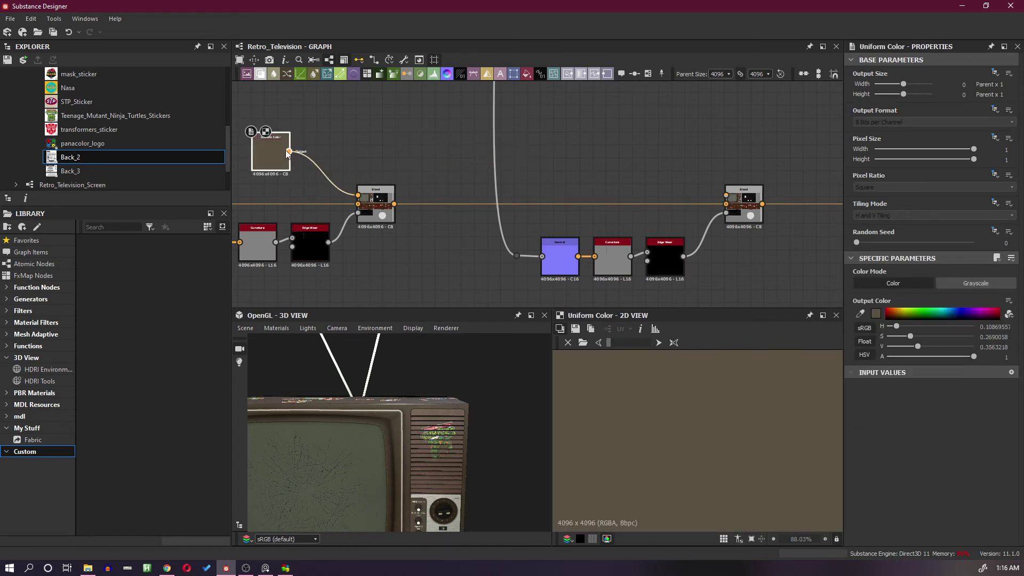
left_click_drag(306, 151, 726, 196)
key("alt")
Step: Preview the new Blend and examine the front panel's edges on the television model
double_click(743, 203)
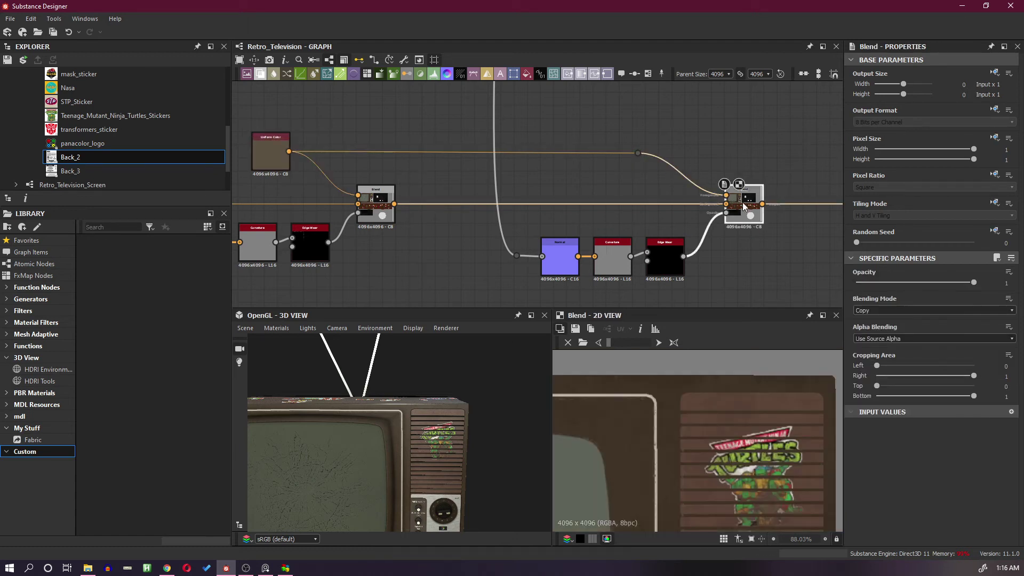
scroll(718, 383, "up", 2)
scroll(474, 400, "up", 5)
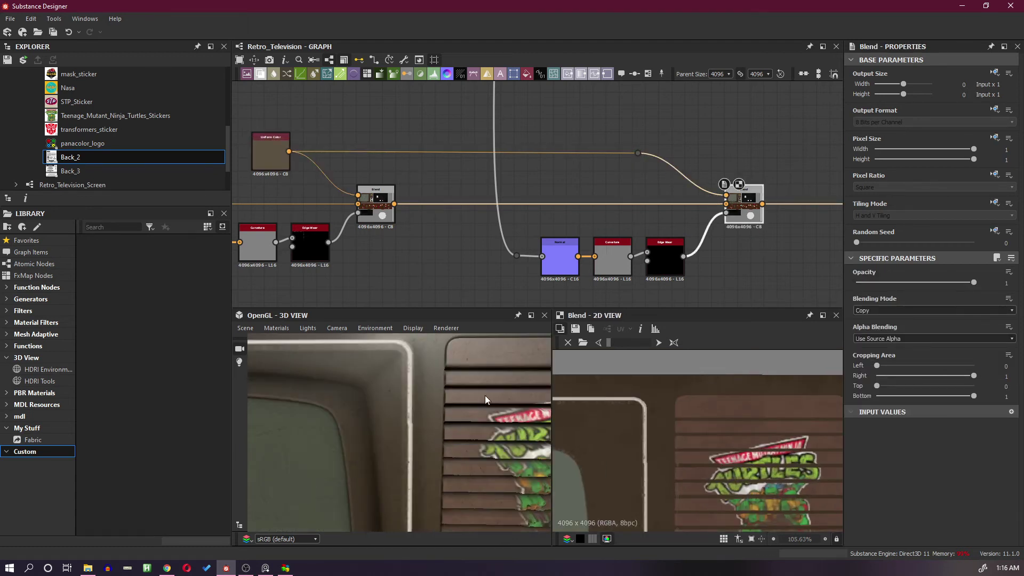
scroll(465, 396, "up", 2)
Step: Set the Threshold of the front panel's Edge Wear node to 1
double_click(667, 264)
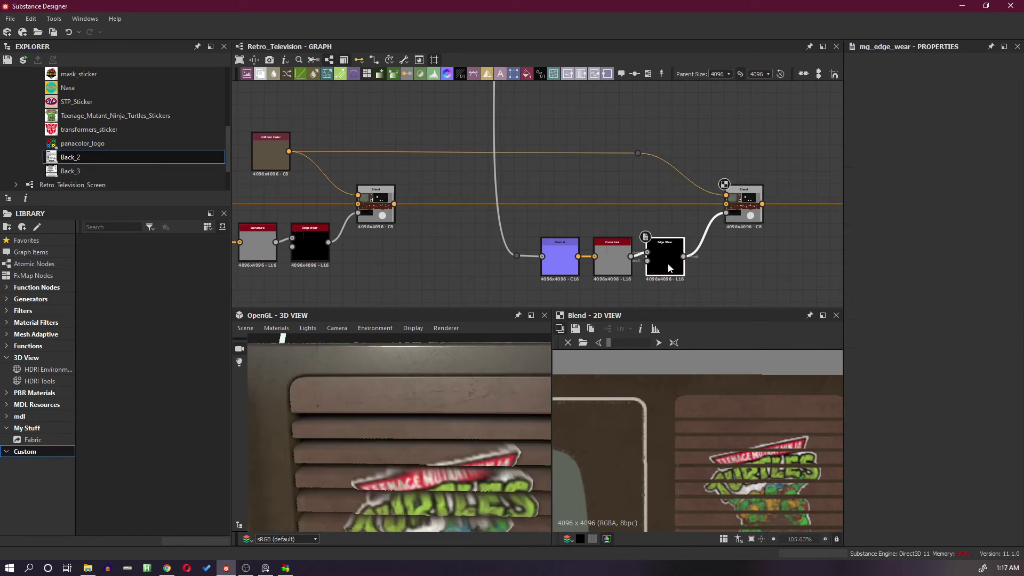
mouse_move(450, 397)
left_mouse_down()
mouse_move(462, 389)
mouse_move(426, 393)
mouse_move(433, 388)
left_mouse_up()
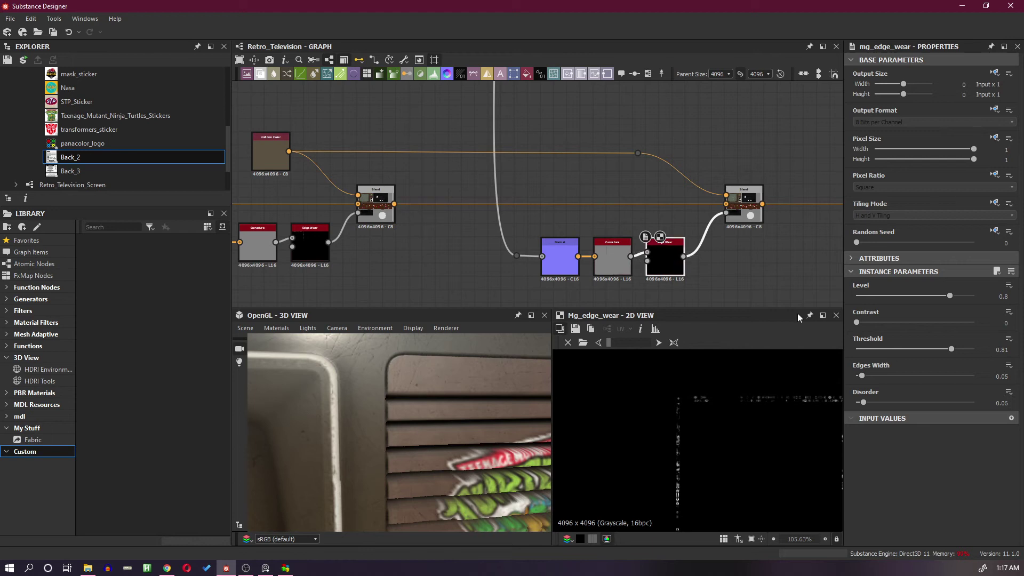
left_click_drag(861, 376, 976, 363)
key("ctrl+z")
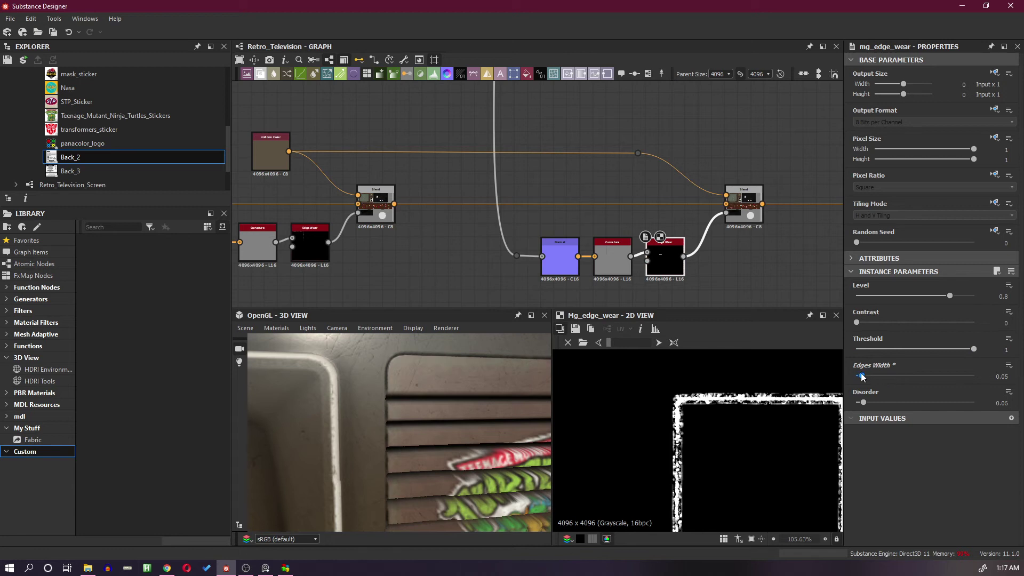
Step: Try a larger Edges Width on the panel's Edge Wear, undo it, and set the Threshold to 0.98
left_click_drag(861, 376, 896, 378)
key("ctrl+z")
left_click_drag(488, 411, 465, 414)
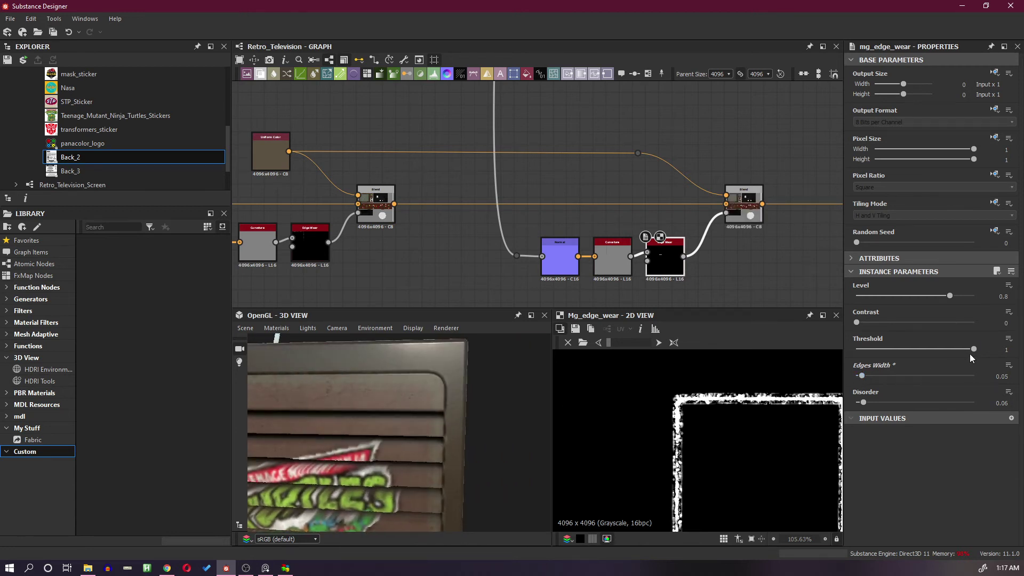
mouse_move(971, 352)
left_mouse_down()
mouse_move(958, 352)
mouse_move(972, 352)
left_mouse_up()
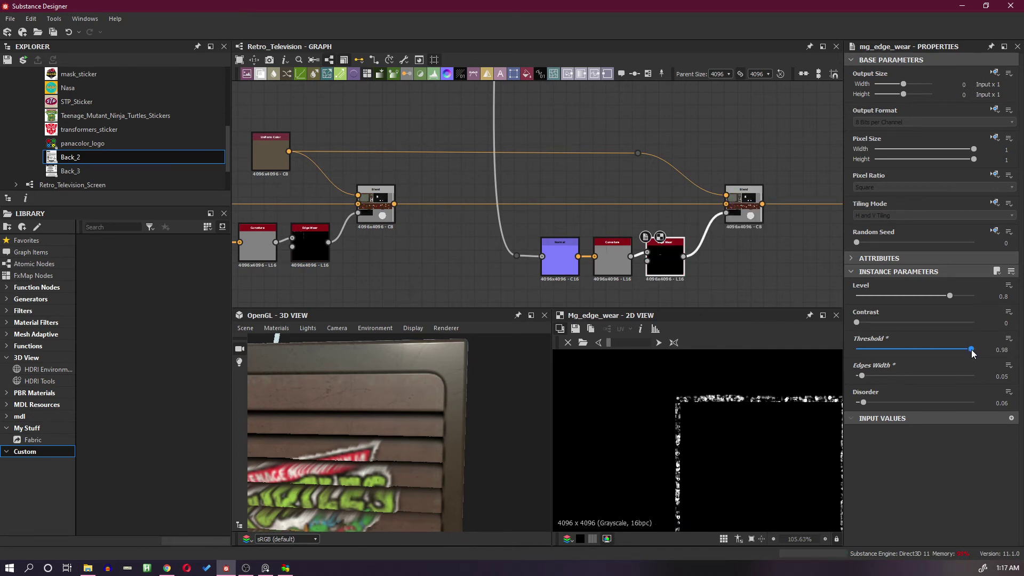
left_click_drag(368, 413, 434, 414)
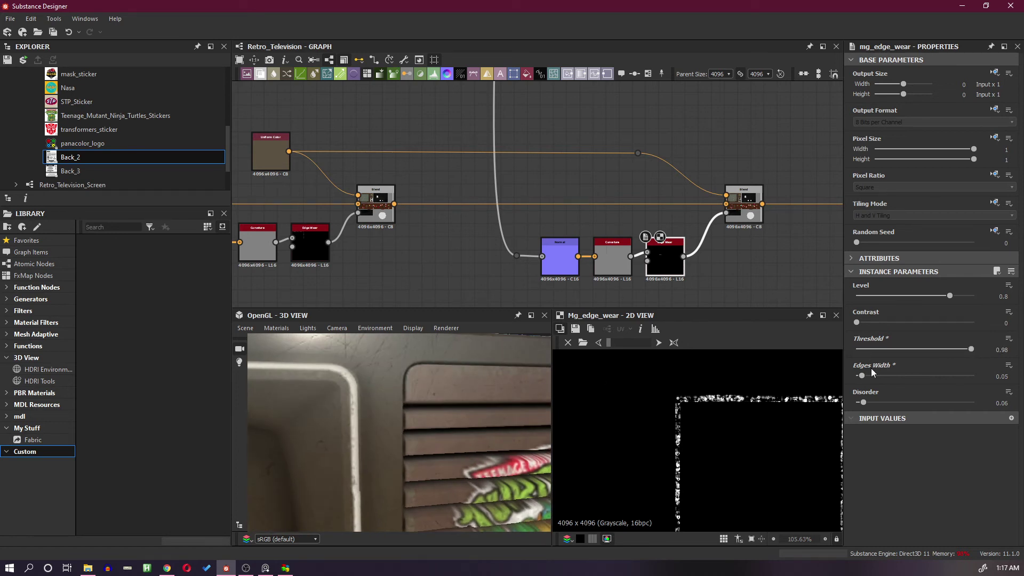
left_click_drag(533, 428, 501, 413)
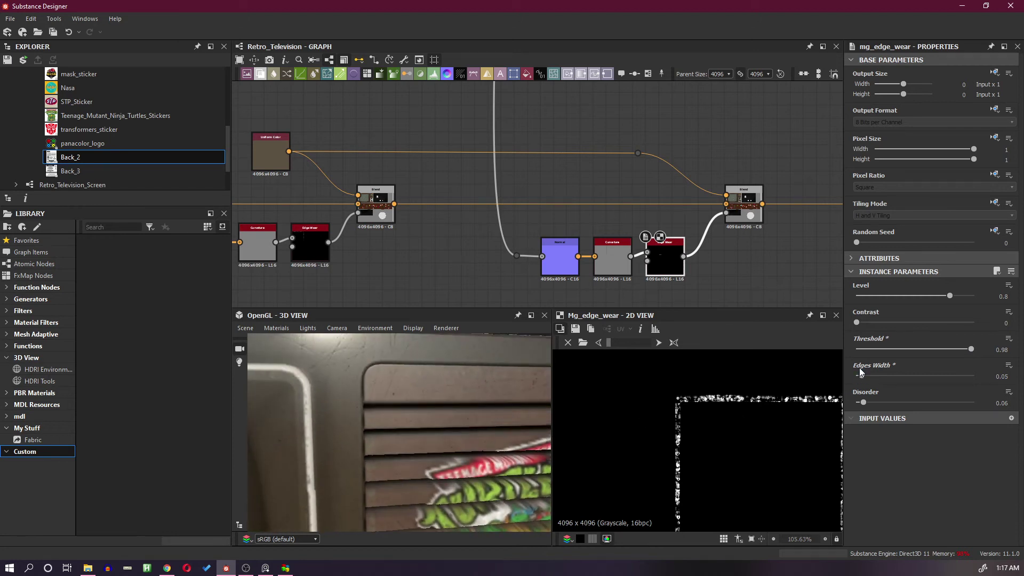
Step: Set the panel Edge Wear's Edges Width to 0.04 and its Threshold to 1
mouse_move(858, 375)
left_mouse_down()
mouse_move(878, 376)
mouse_move(861, 376)
left_mouse_up()
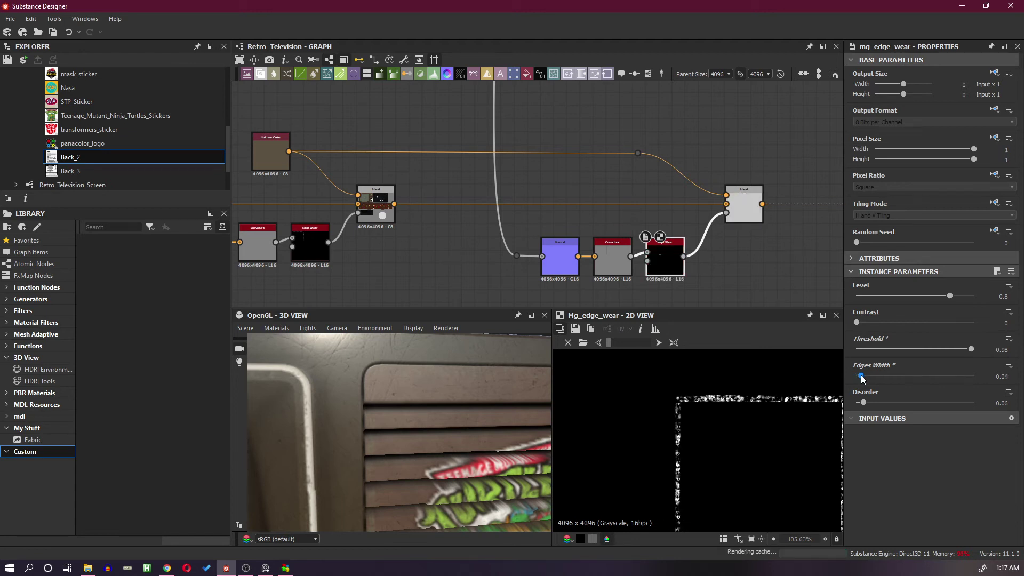
left_click_drag(970, 350, 977, 350)
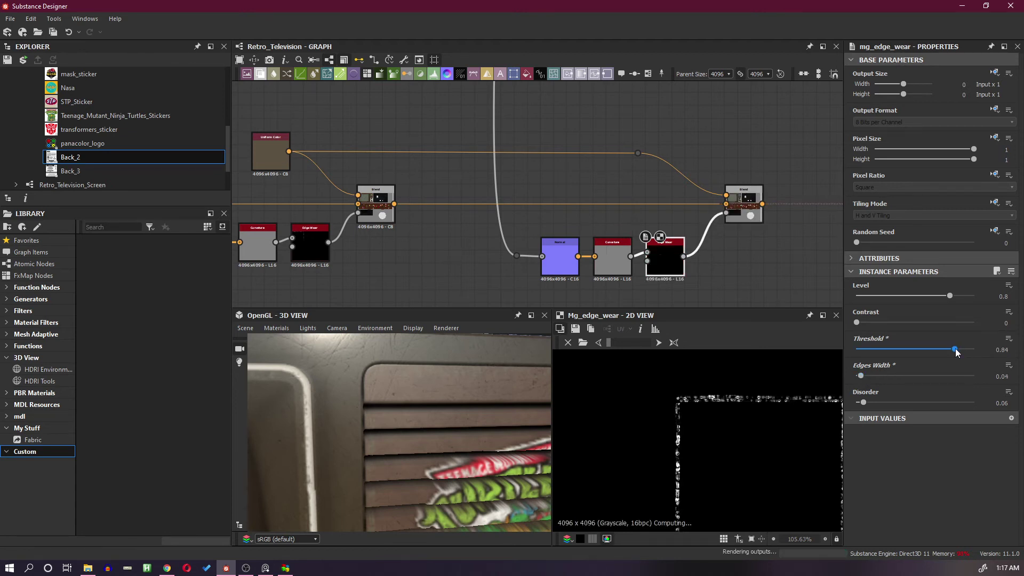
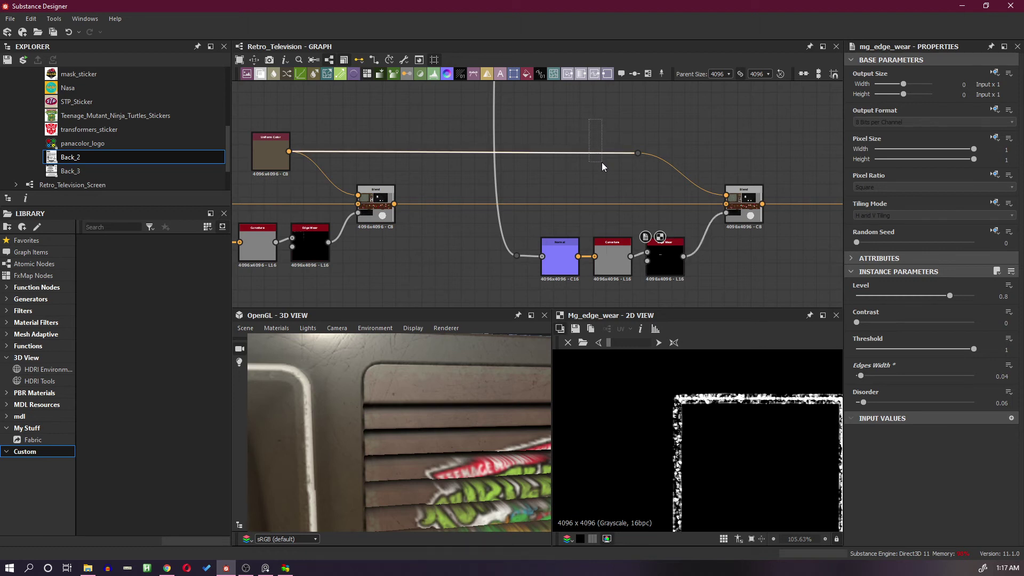
Step: Add a separate Uniform Color node as the new Blend's foreground and delete the old link from the trim's Uniform Color
key("space")
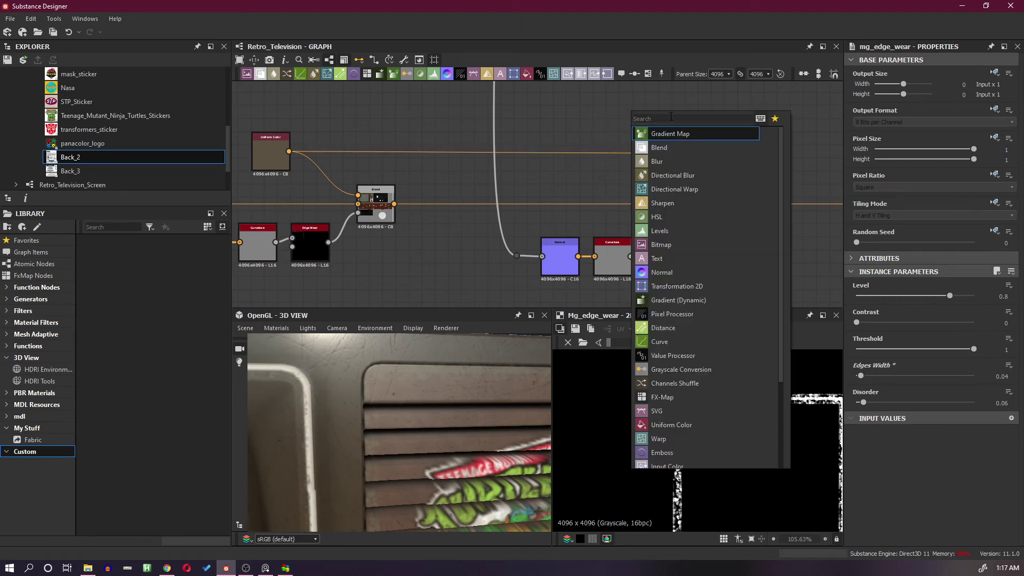
type("un")
left_click(668, 136)
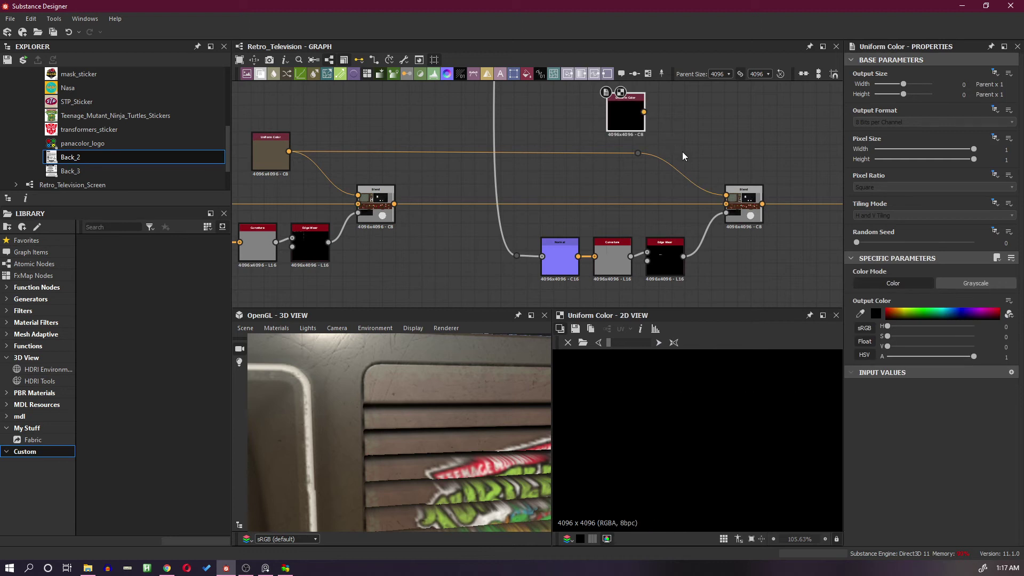
left_click_drag(624, 120, 728, 196)
left_click(533, 155)
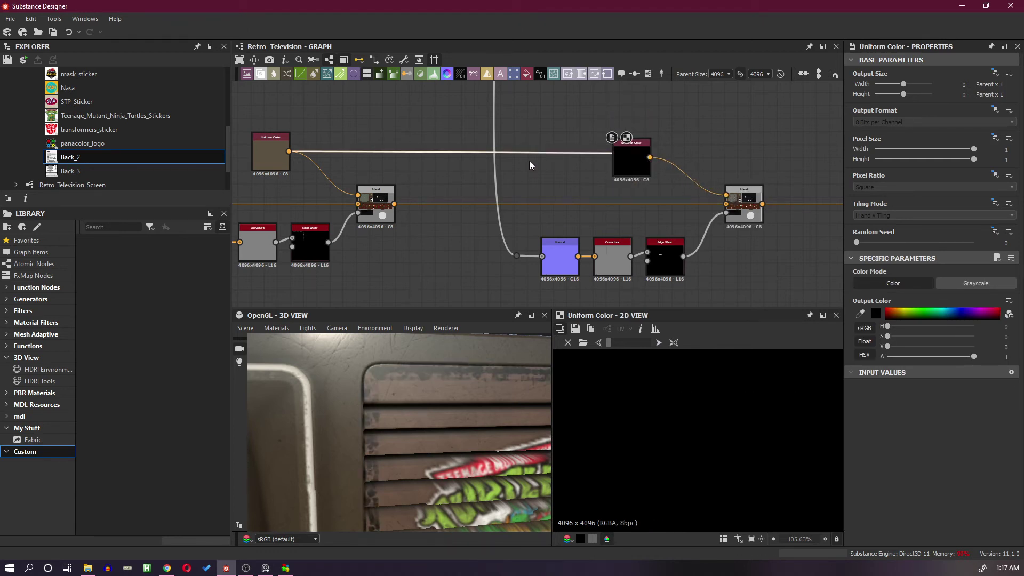
key("Delete")
Step: Sample the new Uniform Color's output color from the brown slatted panel on the television model
left_click(630, 171)
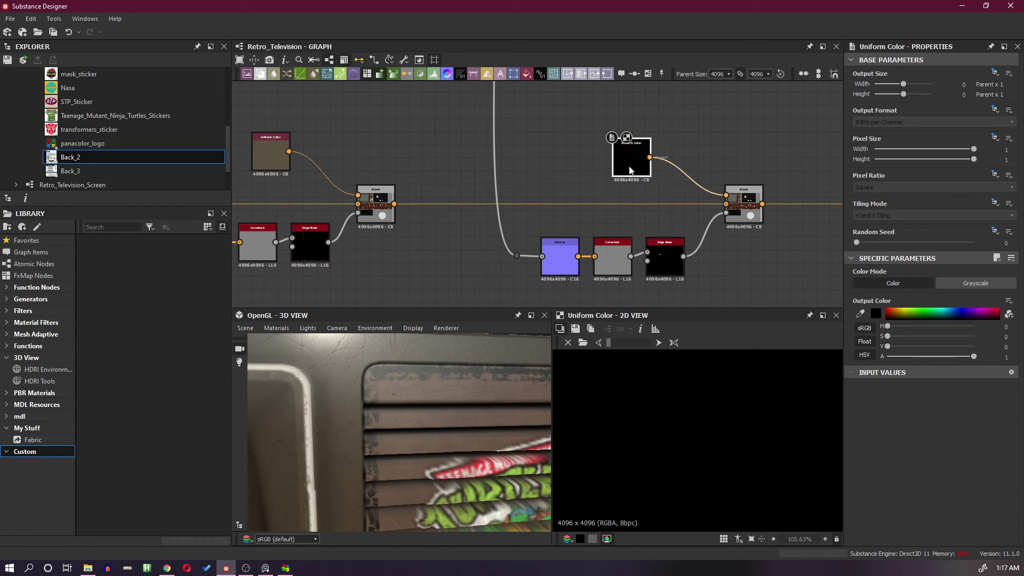
left_click(878, 314)
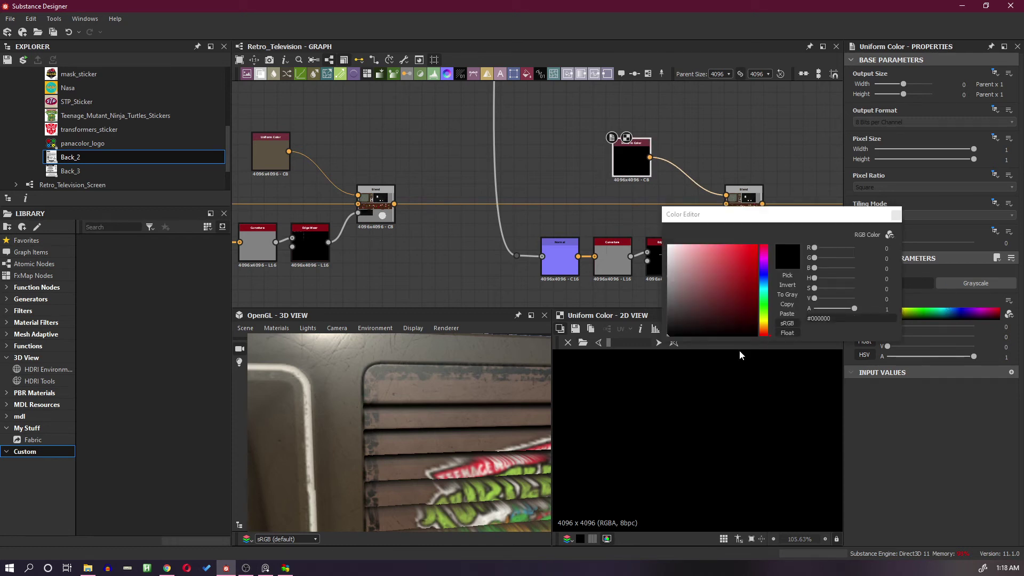
left_click(896, 216)
left_click(860, 314)
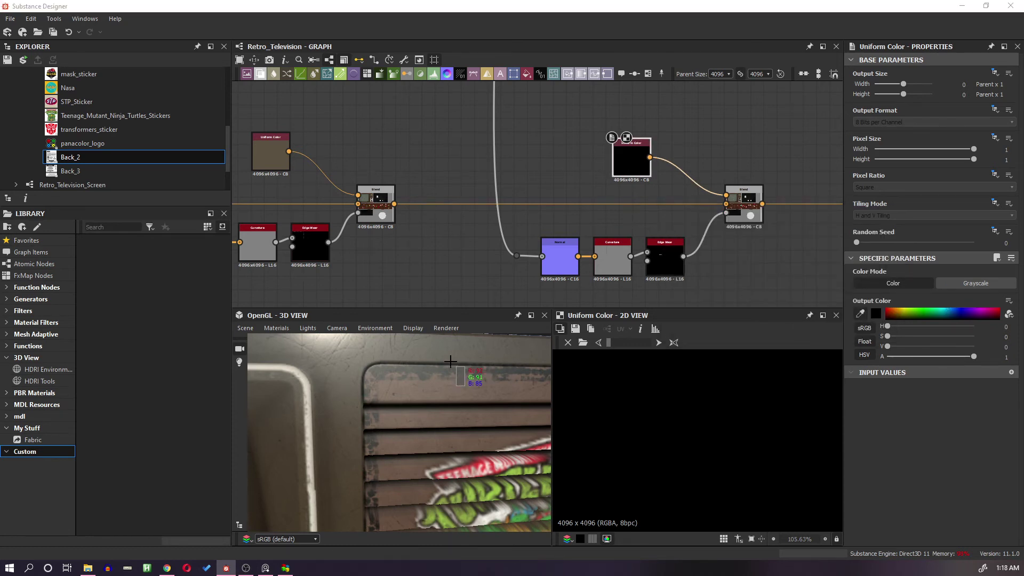
left_click(447, 395)
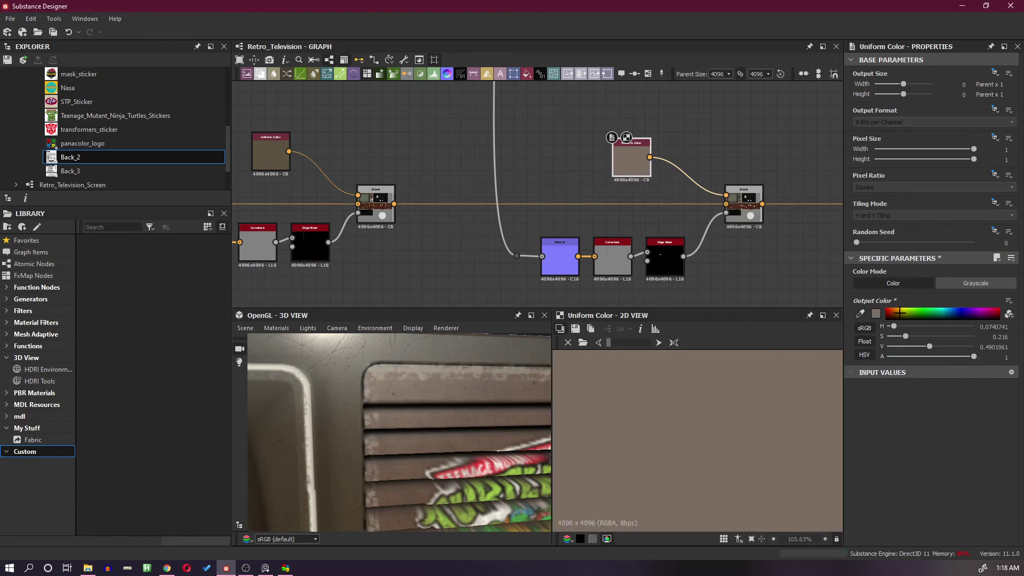
Step: Darken the new Uniform Color to deep brown #2a1a0d and check the wear on the front panel
left_click(877, 314)
left_click(704, 294)
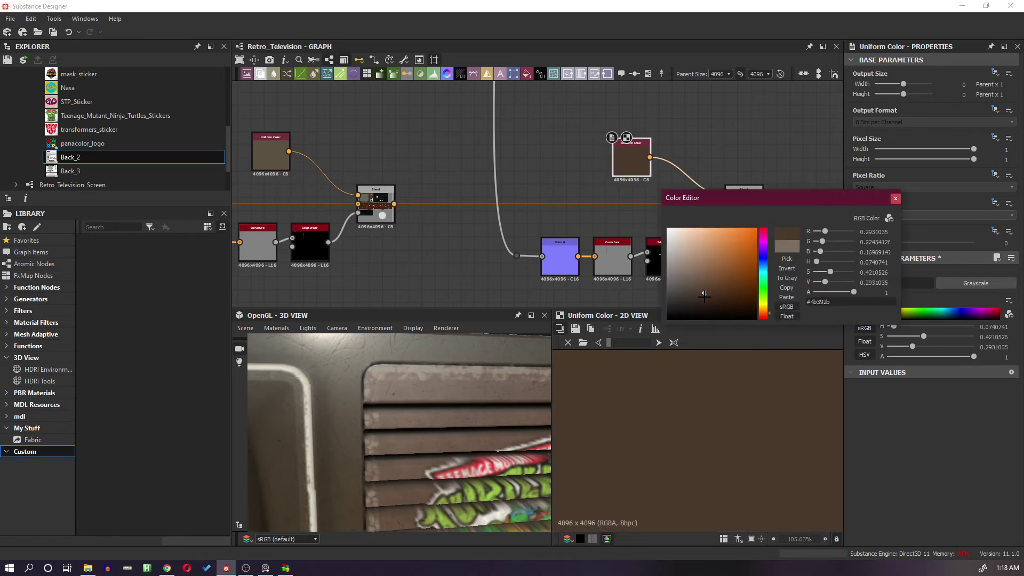
mouse_move(705, 293)
left_mouse_down()
mouse_move(710, 309)
mouse_move(728, 304)
left_mouse_up()
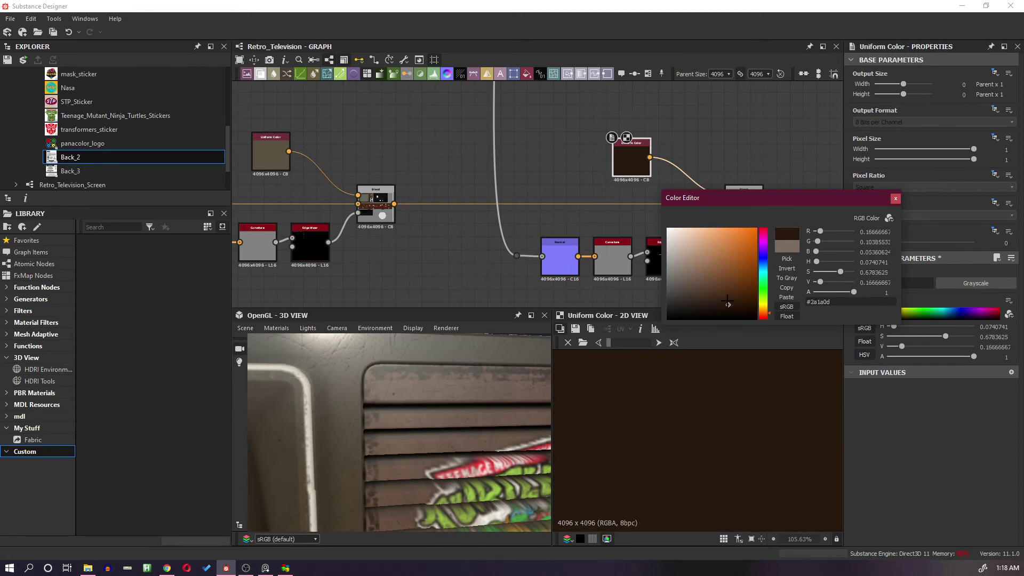
left_click(895, 199)
mouse_move(446, 378)
left_mouse_down()
mouse_move(452, 396)
mouse_move(440, 412)
mouse_move(451, 366)
mouse_move(461, 383)
mouse_move(459, 359)
mouse_move(460, 403)
mouse_move(450, 385)
mouse_move(452, 372)
mouse_move(461, 399)
mouse_move(458, 378)
mouse_move(474, 395)
mouse_move(476, 419)
mouse_move(474, 357)
mouse_move(447, 427)
mouse_move(462, 421)
mouse_move(463, 393)
mouse_move(460, 416)
mouse_move(437, 385)
left_mouse_up()
scroll(653, 261, "up", 1)
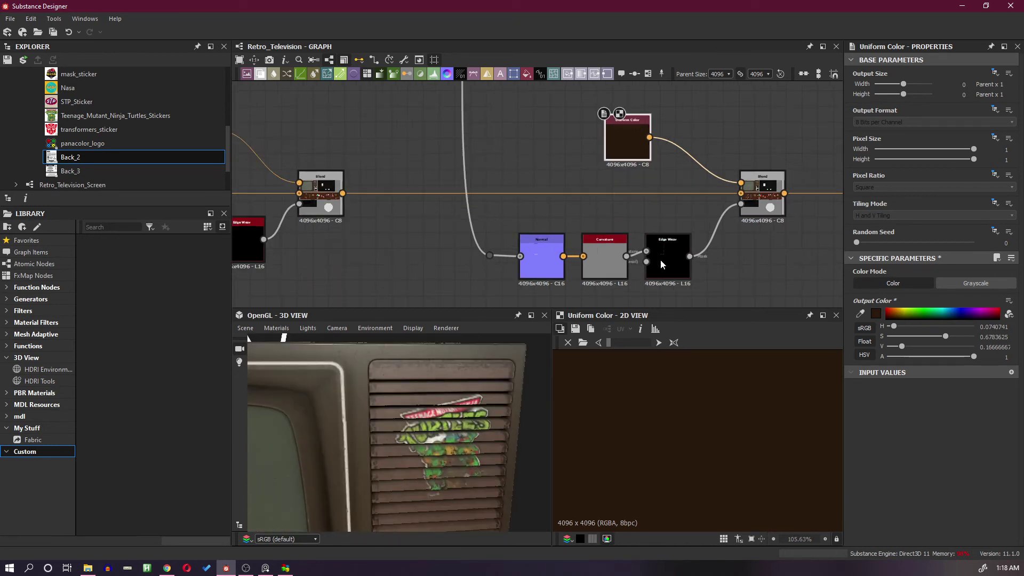
Step: Locate the Levels node labelled Front Control Panel Opacity Mask in the graph and preview its mask
scroll(670, 260, "down", 4)
scroll(664, 264, "down", 2)
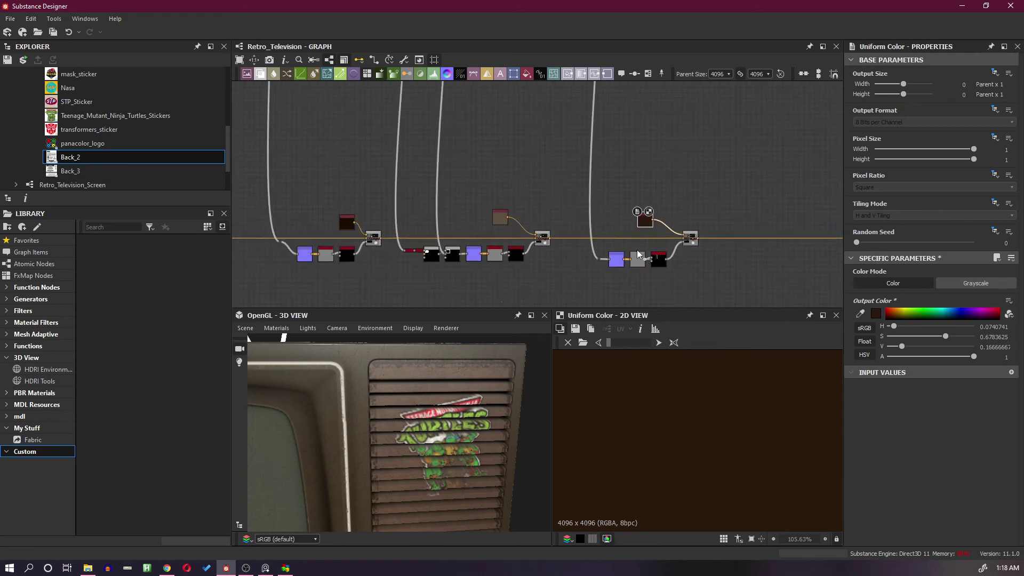
scroll(594, 164, "down", 3)
scroll(594, 164, "up", 6)
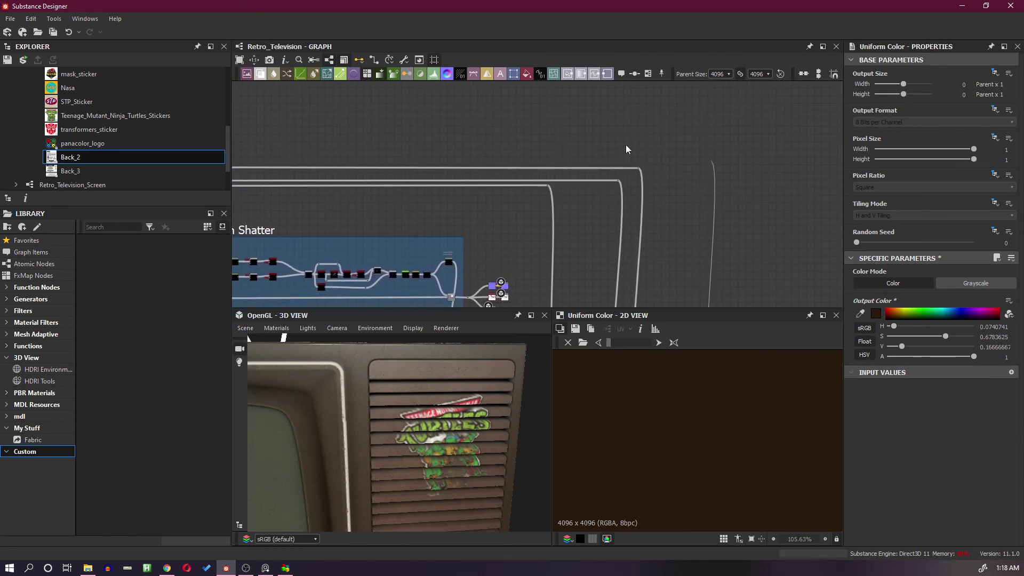
scroll(626, 154, "down", 6)
middle_click_drag(698, 177, 783, 168)
middle_click_drag(565, 179, 878, 176)
scroll(460, 167, "up", 3)
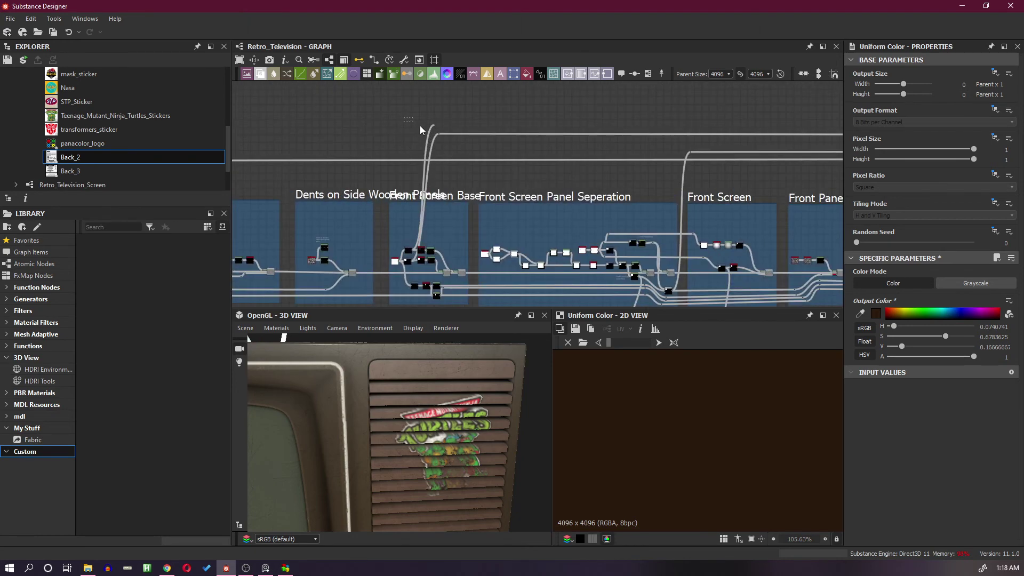
left_click_drag(420, 126, 430, 133)
middle_click_drag(790, 227, 575, 170)
scroll(631, 197, "up", 3)
middle_click_drag(670, 191, 517, 195)
scroll(690, 199, "up", 4)
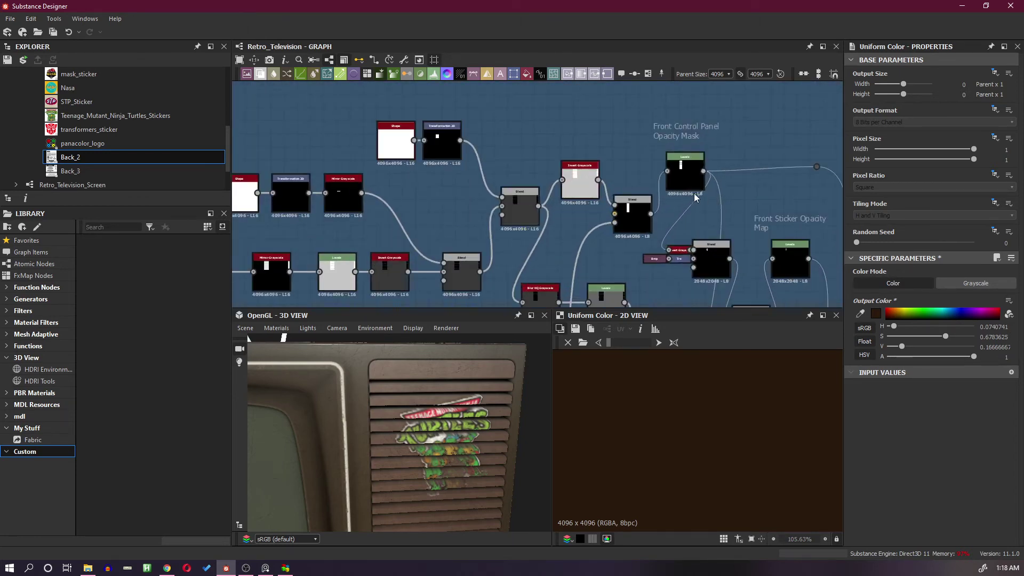
double_click(686, 172)
scroll(739, 370, "down", 5)
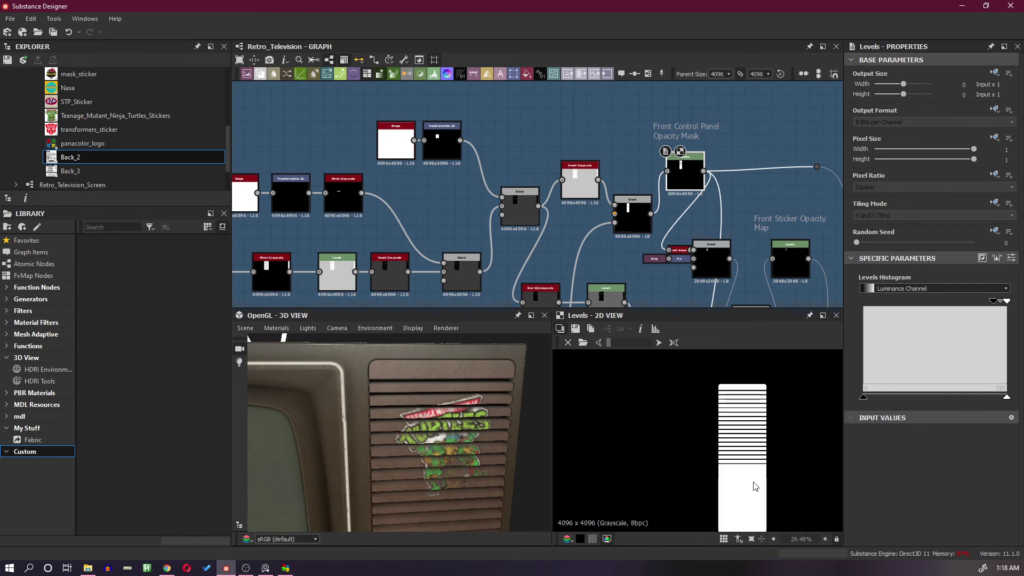
Step: Compare the Front Control Panel Opacity Mask with the television model and preview the Front Sticker Opacity Map and the control panel Blend
middle_click_drag(756, 471, 750, 451)
scroll(488, 458, "down", 5)
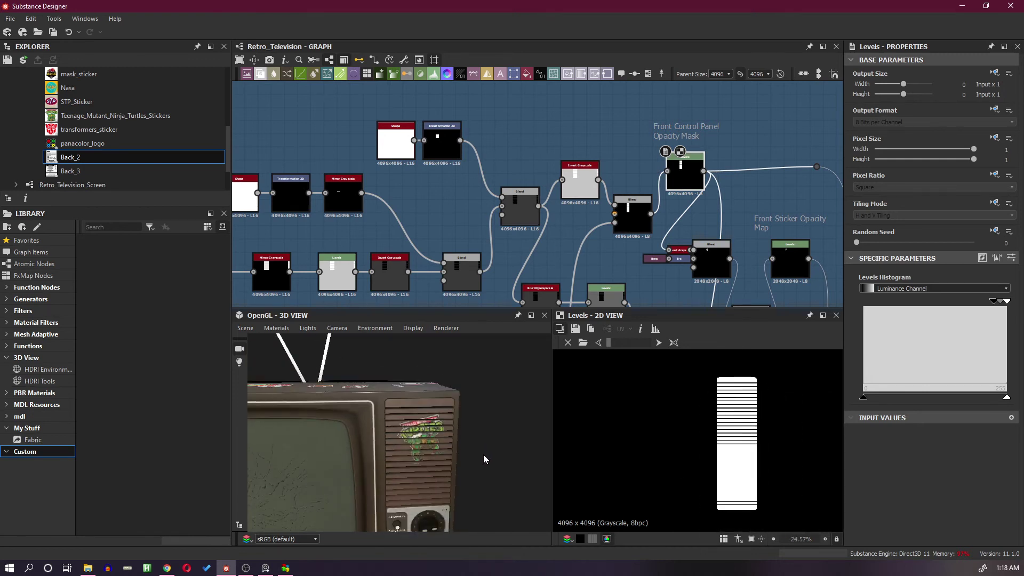
middle_click_drag(483, 454, 493, 414)
middle_click_drag(720, 197, 601, 229)
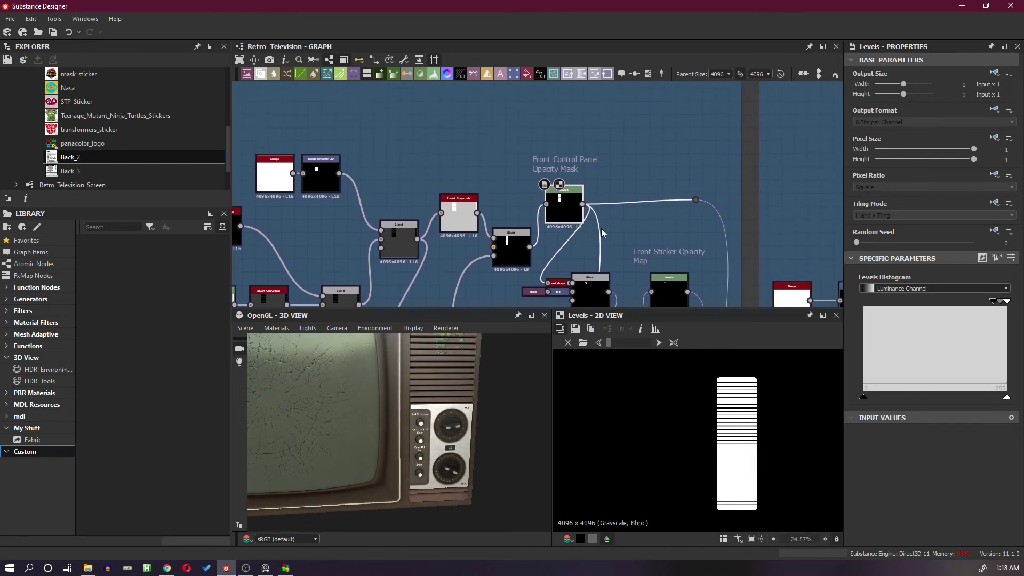
scroll(590, 200, "down", 2)
middle_click_drag(597, 190, 573, 163)
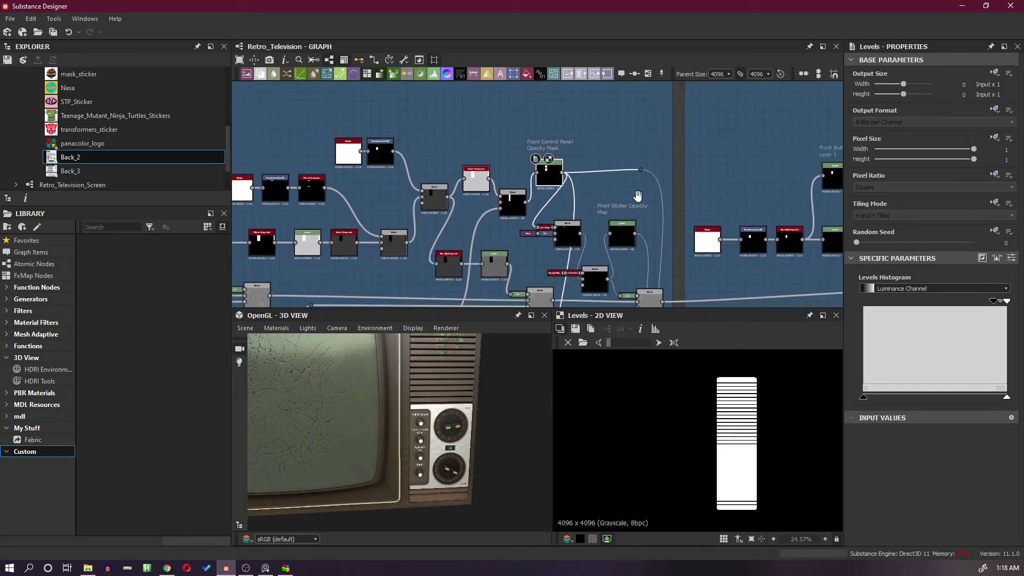
left_click(622, 235)
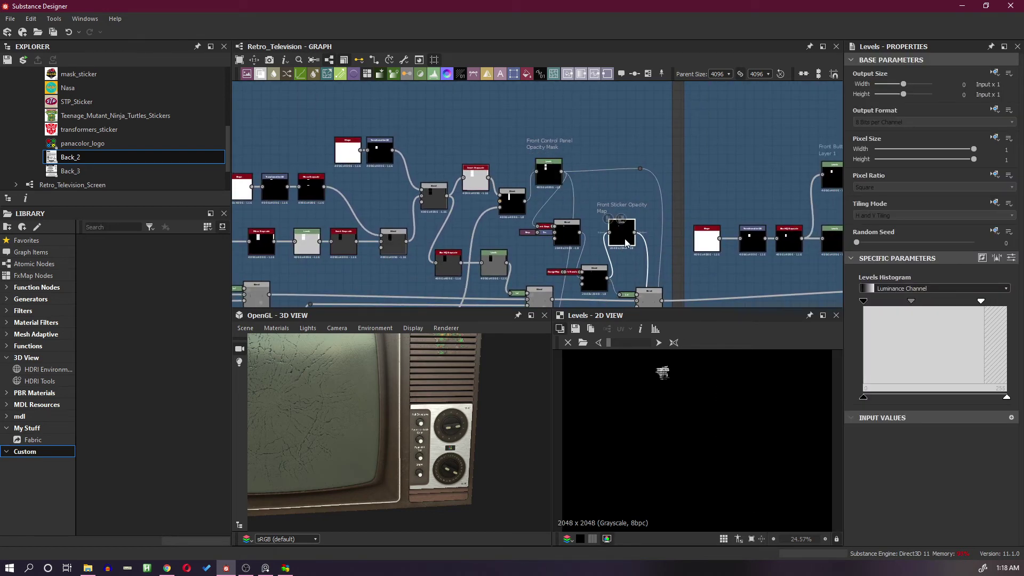
left_click(516, 208)
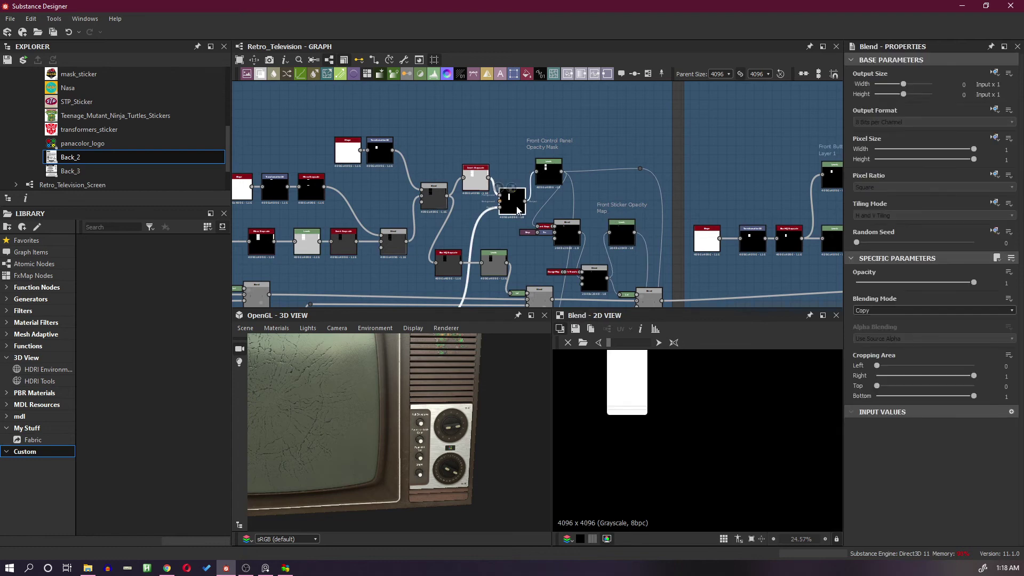
Step: Preview the Levels masks in the Front Button Panel frame to identify the one covering the metal button plate
scroll(639, 216, "down", 2)
middle_click_drag(639, 216, 442, 215)
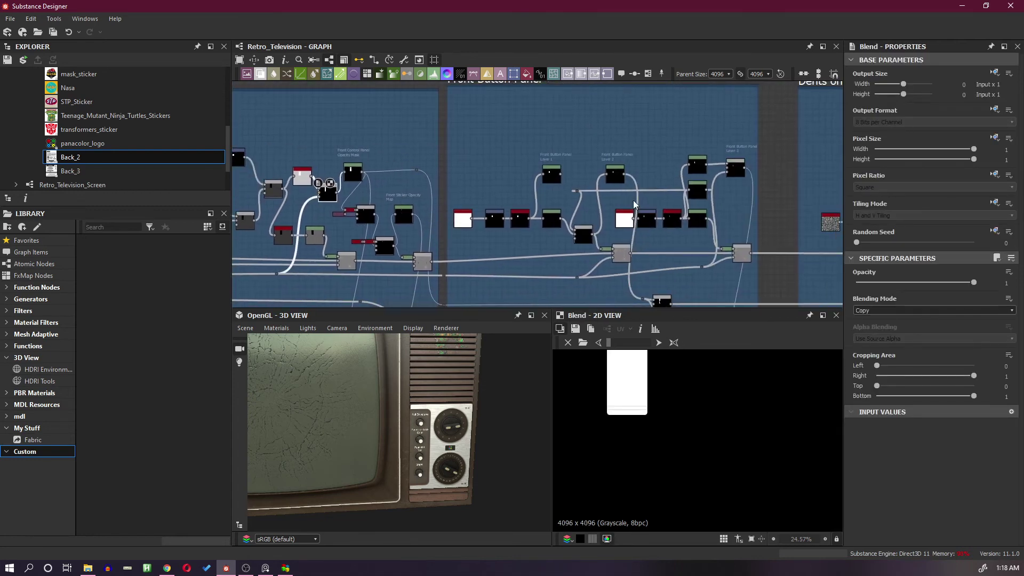
left_click(614, 174)
middle_click_drag(623, 351, 671, 429)
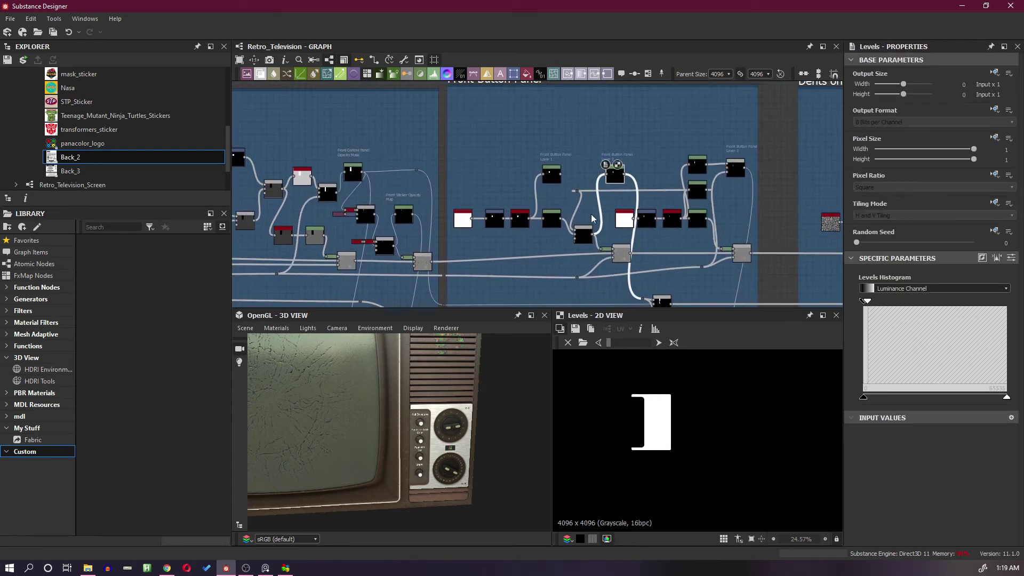
left_click(551, 173)
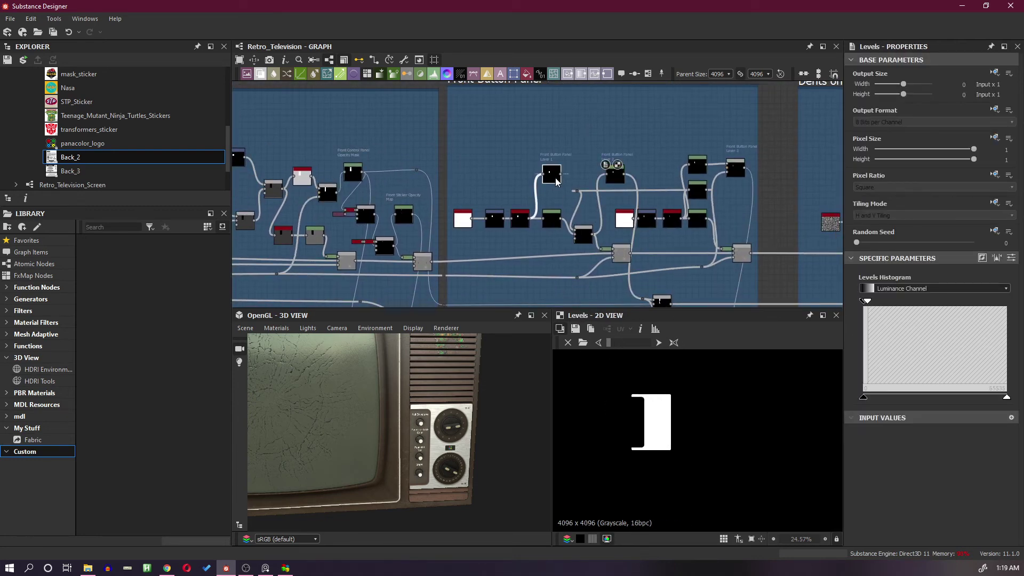
left_click(614, 174)
Step: Add a Blend node above the frames, fed by the Front Control Panel Opacity Mask, and route its incoming link through a dot
middle_click_drag(504, 176, 598, 246)
scroll(516, 189, "up", 3)
scroll(563, 230, "down", 1)
middle_click_drag(533, 217, 522, 246)
scroll(532, 222, "down", 1)
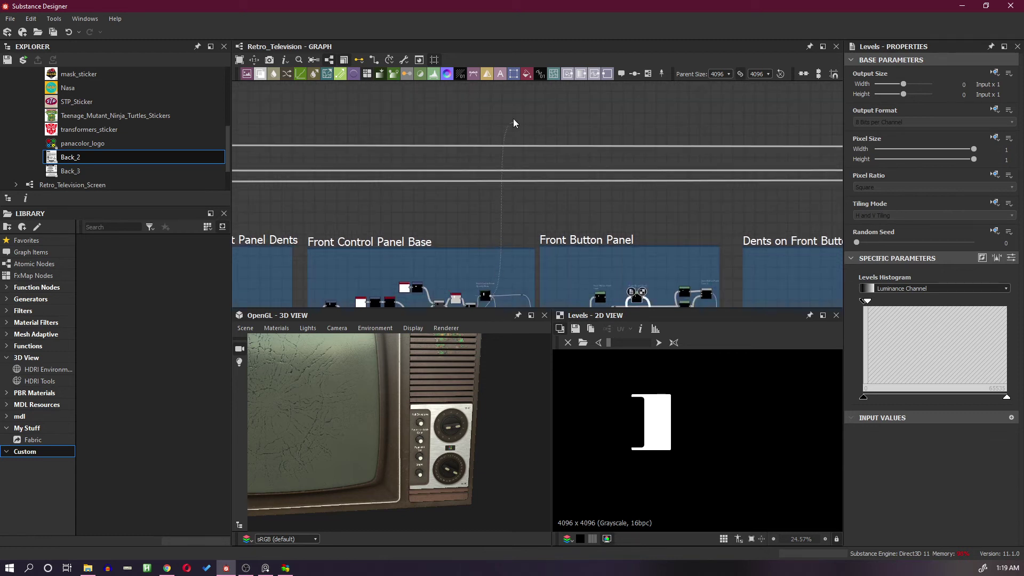
left_click_drag(513, 123, 513, 104)
left_click(581, 140)
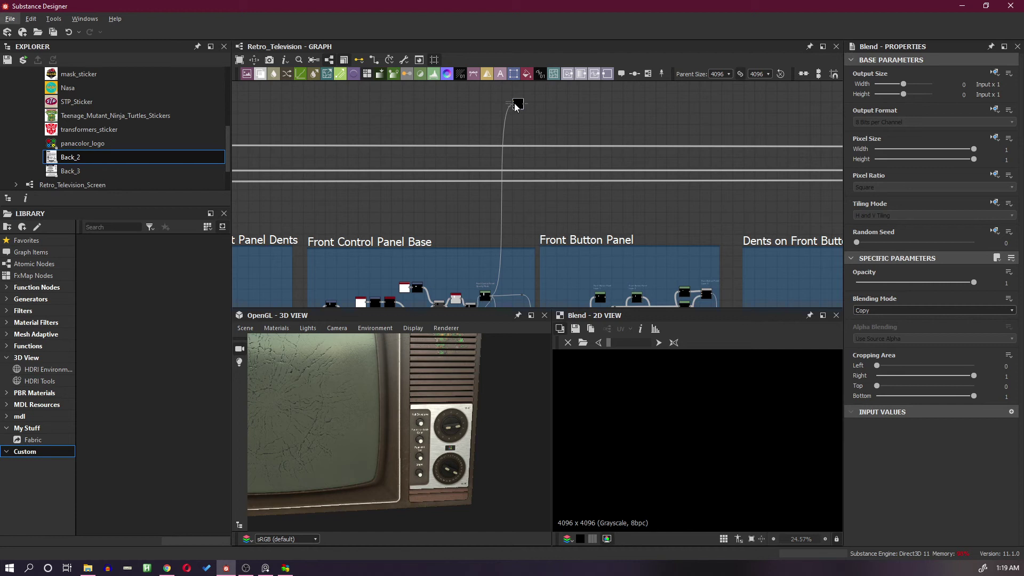
left_click_drag(517, 106, 673, 106)
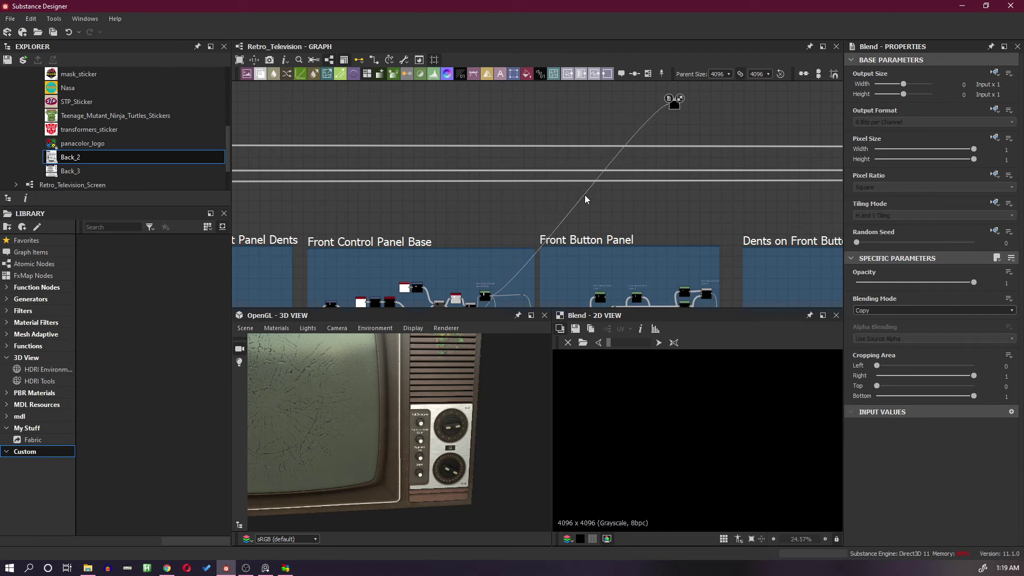
double_click(580, 201)
left_click_drag(581, 202, 492, 108)
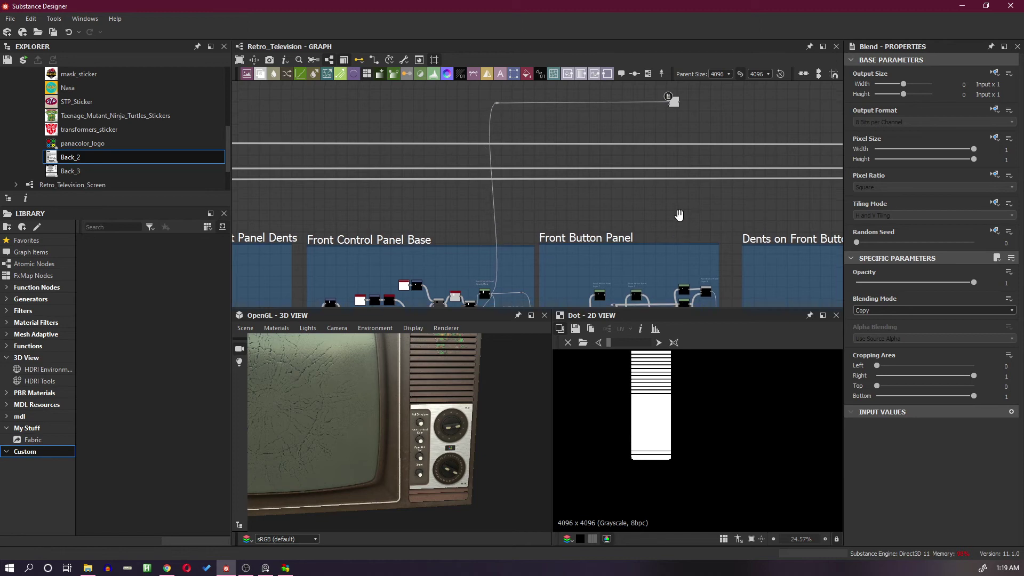
Step: Connect the second Levels mask of the Front Button Panel frame to the new Blend's foreground and set its blending mode to Subtract
scroll(624, 235, "up", 2)
scroll(623, 233, "up", 1)
left_click(578, 247)
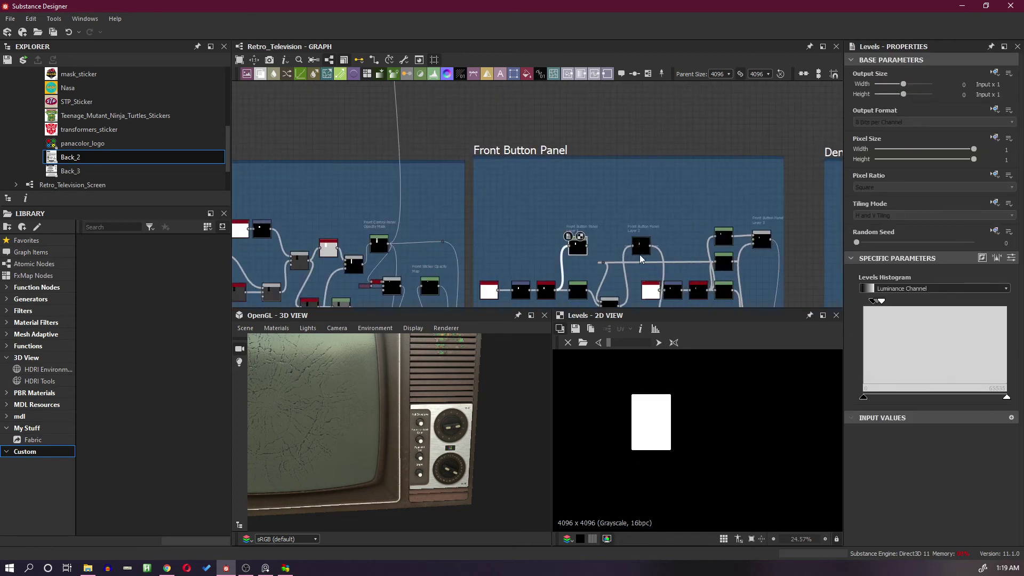
left_click(639, 249)
scroll(658, 208, "down", 4)
middle_click_drag(621, 194, 621, 267)
left_click_drag(626, 178, 642, 136)
left_click(644, 135)
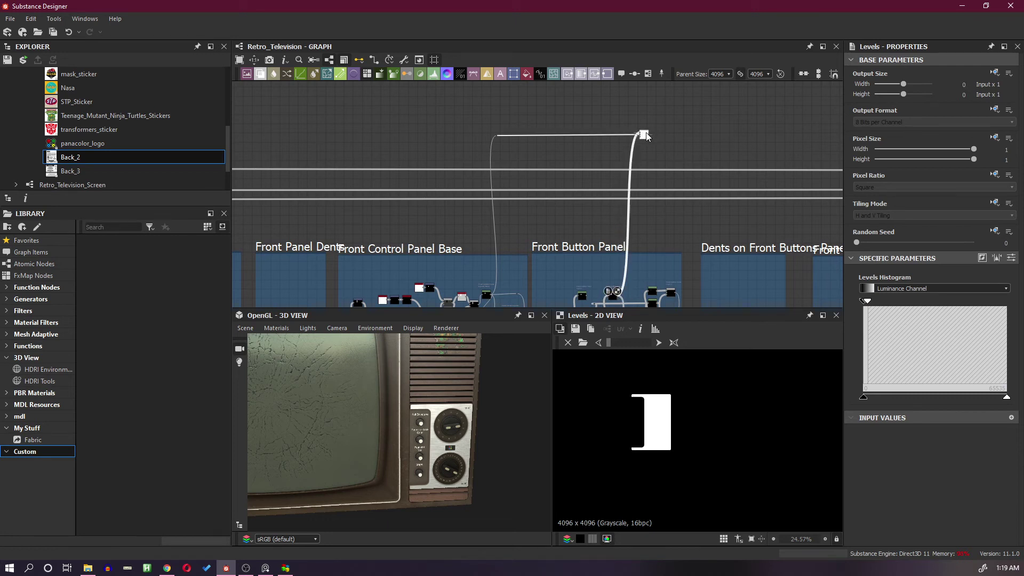
left_click(890, 310)
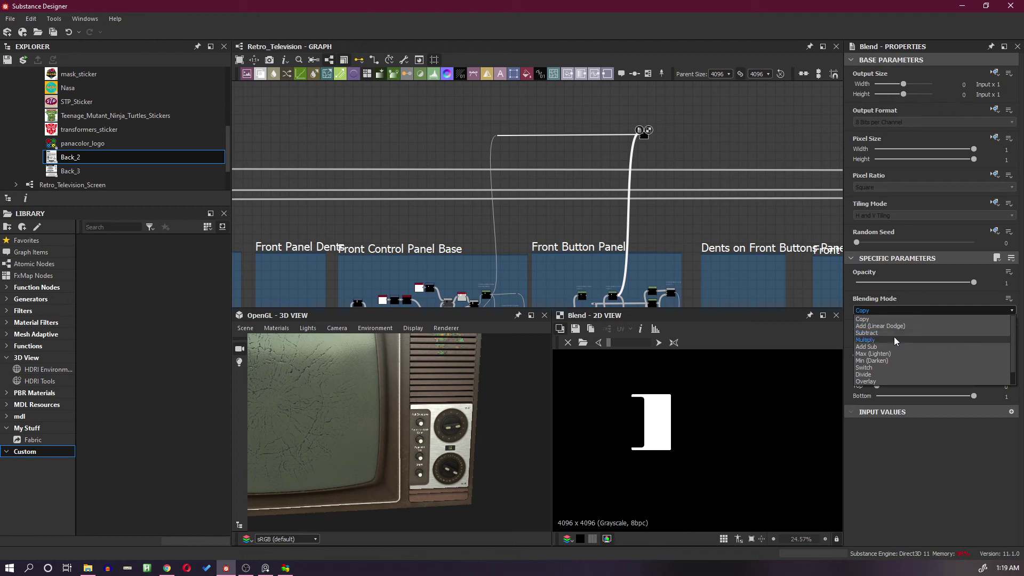
left_click(888, 330)
Step: Link the Subtract Blend's output to the dot feeding the Normal node of the front panel's edge wear chain
scroll(677, 144, "up", 3)
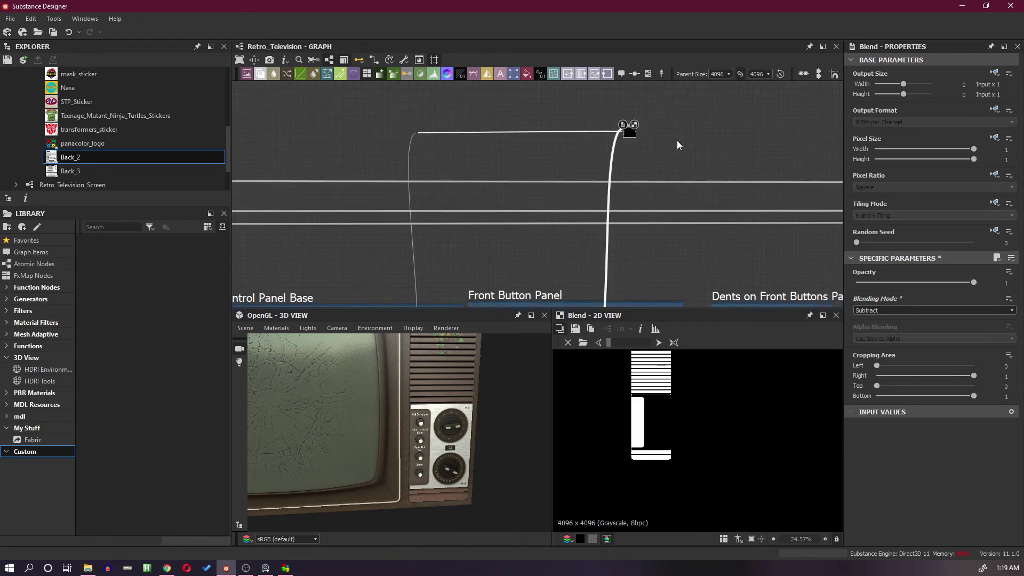
middle_click_drag(629, 147, 587, 229)
scroll(528, 248, "down", 3)
left_click_drag(371, 189, 552, 238)
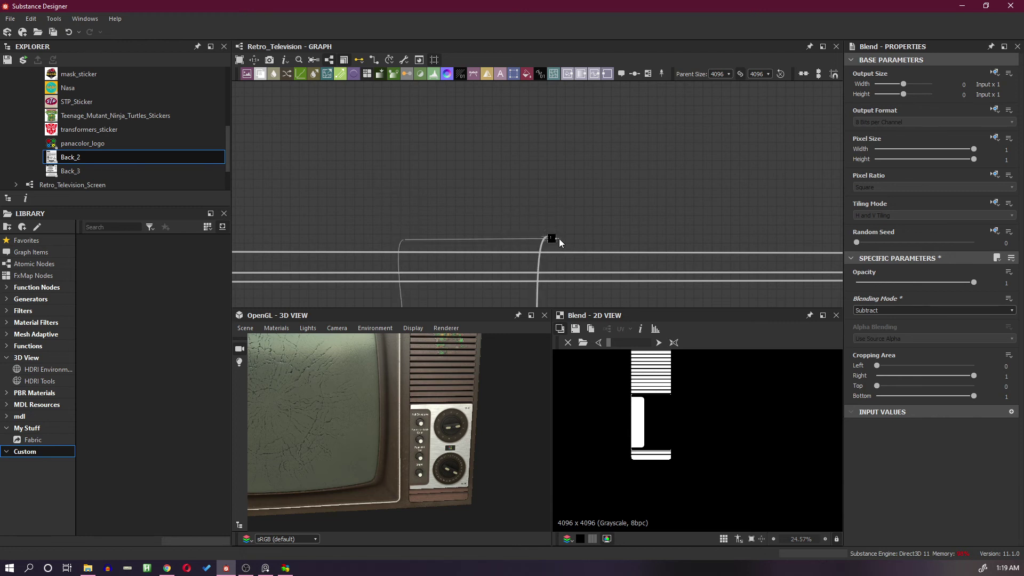
mouse_move(559, 238)
middle_mouse_down()
mouse_move(705, 235)
mouse_move(758, 206)
mouse_move(346, 208)
middle_mouse_up()
middle_click_drag(722, 185, 443, 180)
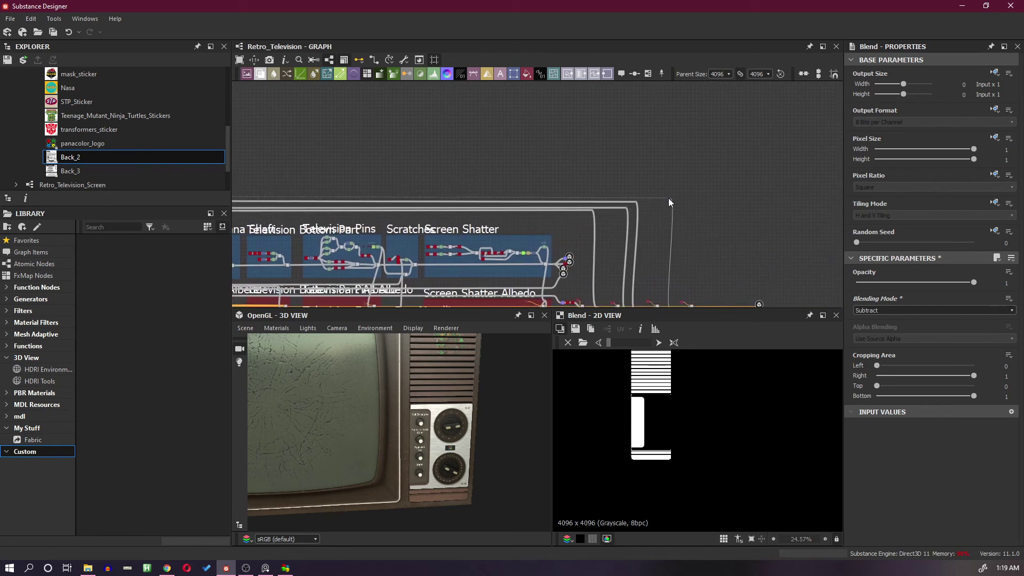
middle_click_drag(669, 198, 671, 305)
middle_click_drag(680, 261, 682, 150)
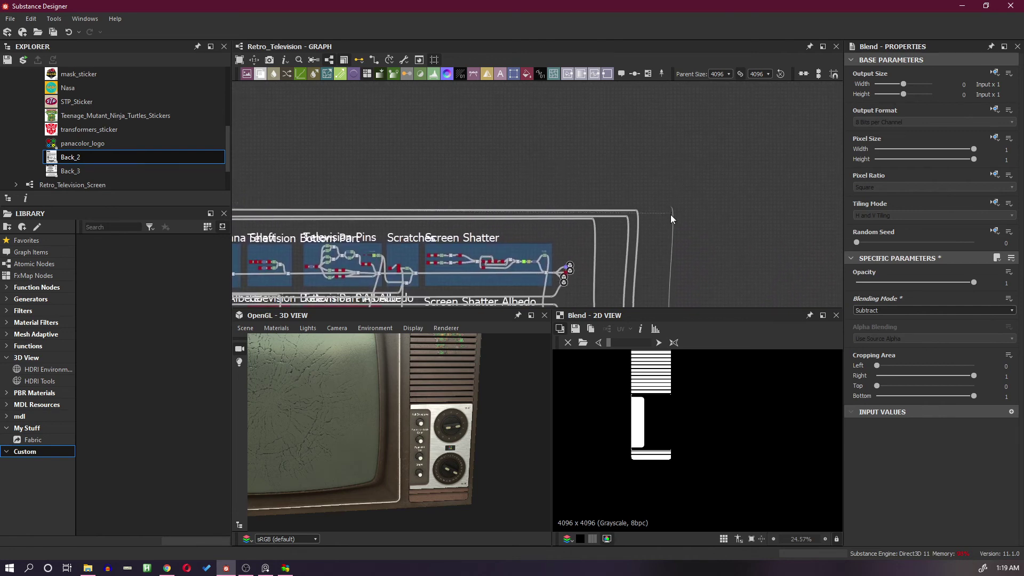
middle_click_drag(670, 214, 668, 284)
middle_click_drag(749, 277, 709, 129)
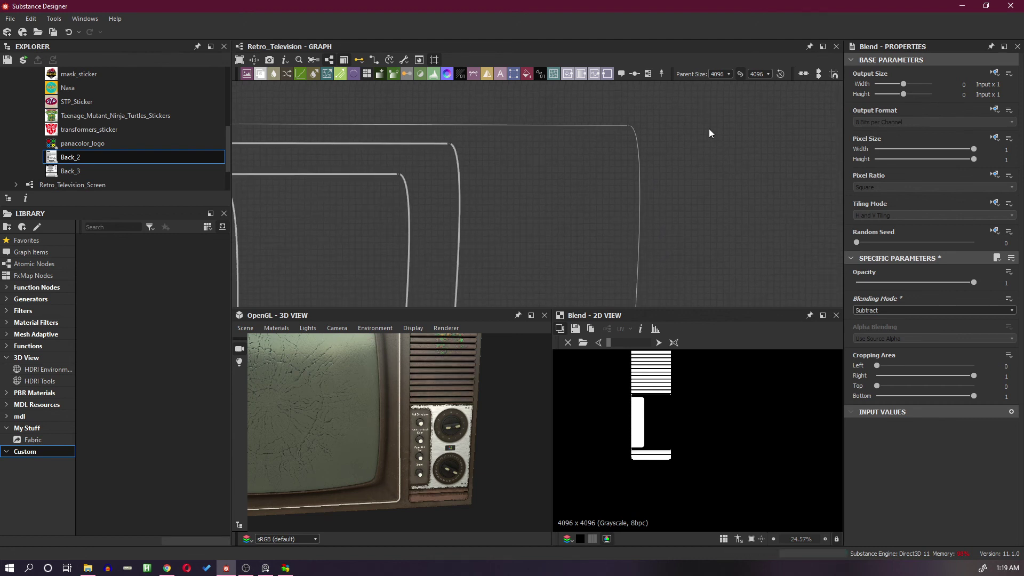
middle_click_drag(714, 198, 721, 112)
mouse_move(676, 264)
middle_mouse_down()
mouse_move(698, 147)
mouse_move(702, 158)
middle_mouse_up()
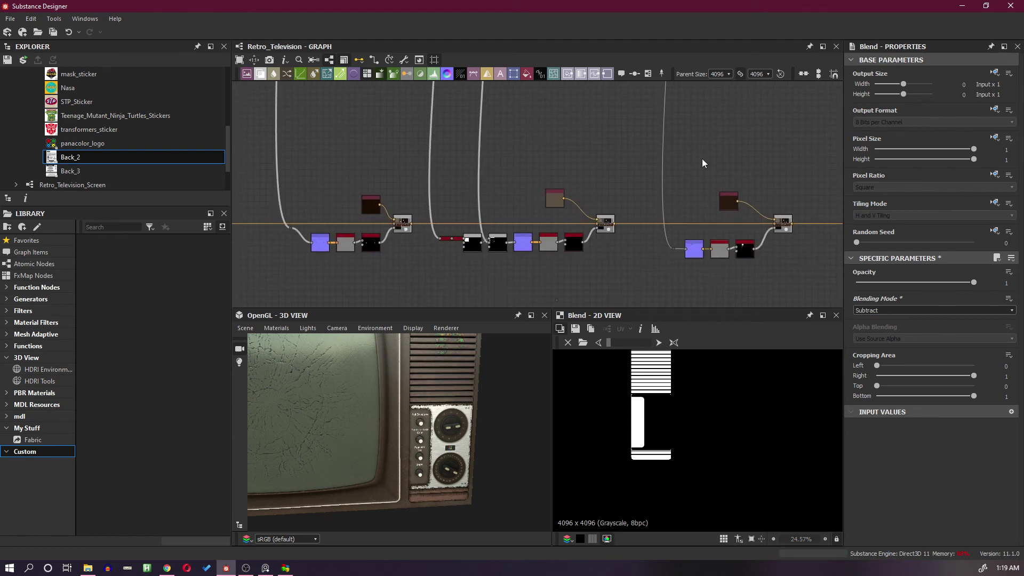
scroll(704, 223, "up", 4)
Step: Preview the chain's Normal node and inspect the wear on the model's slatted panel and button plate
double_click(681, 286)
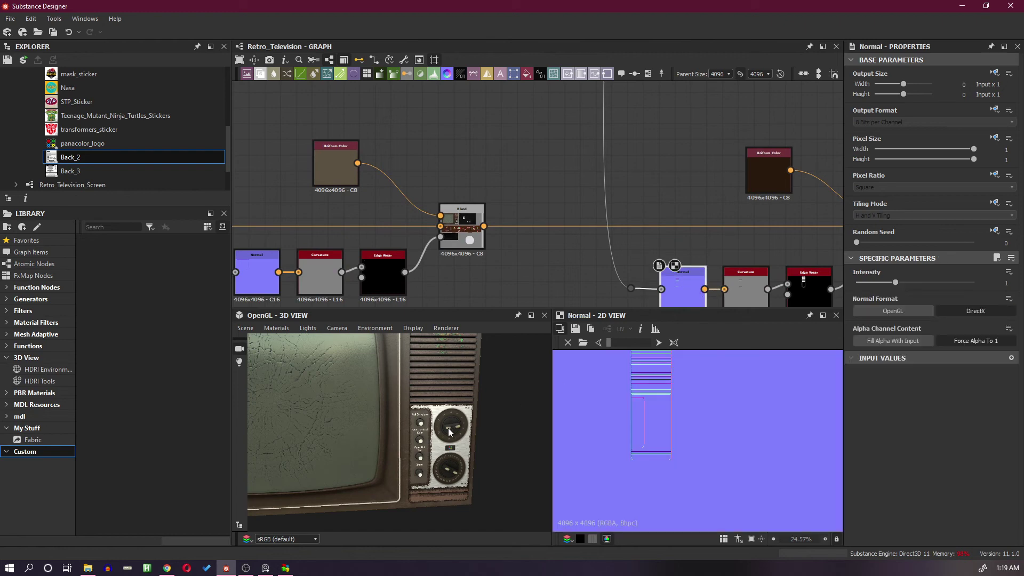
scroll(449, 428, "up", 4)
left_click_drag(492, 413, 469, 409)
middle_click_drag(473, 379, 471, 453)
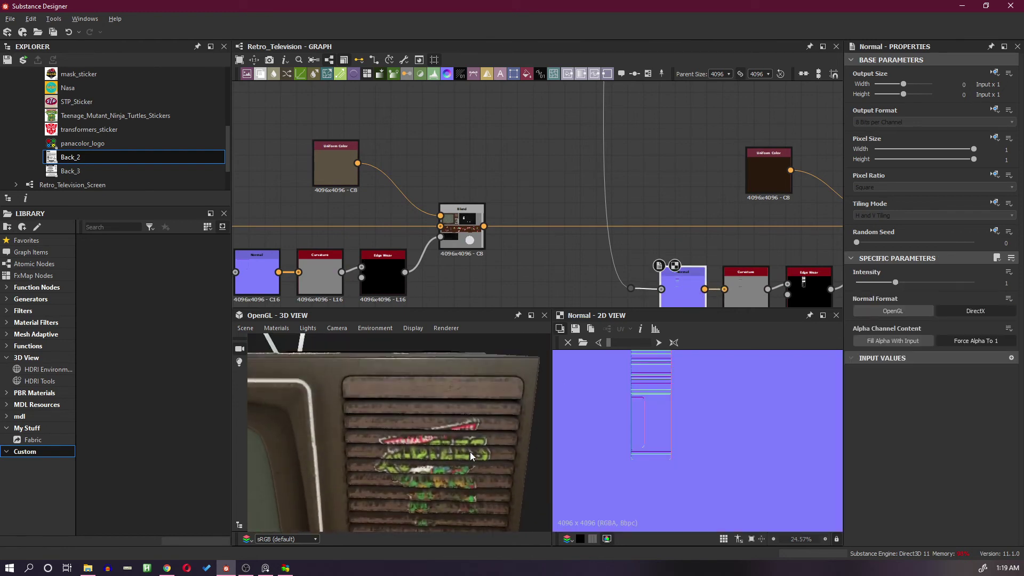
left_click_drag(469, 453, 473, 362)
scroll(475, 359, "down", 3)
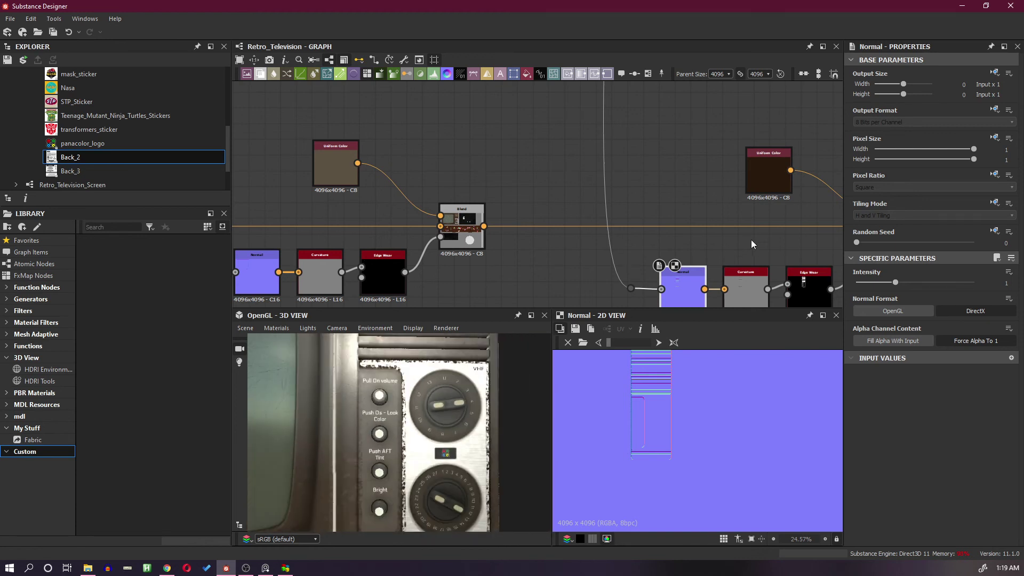
Step: Preview the front panel's Edge Wear node and examine its mask around the button plate cutout
double_click(812, 291)
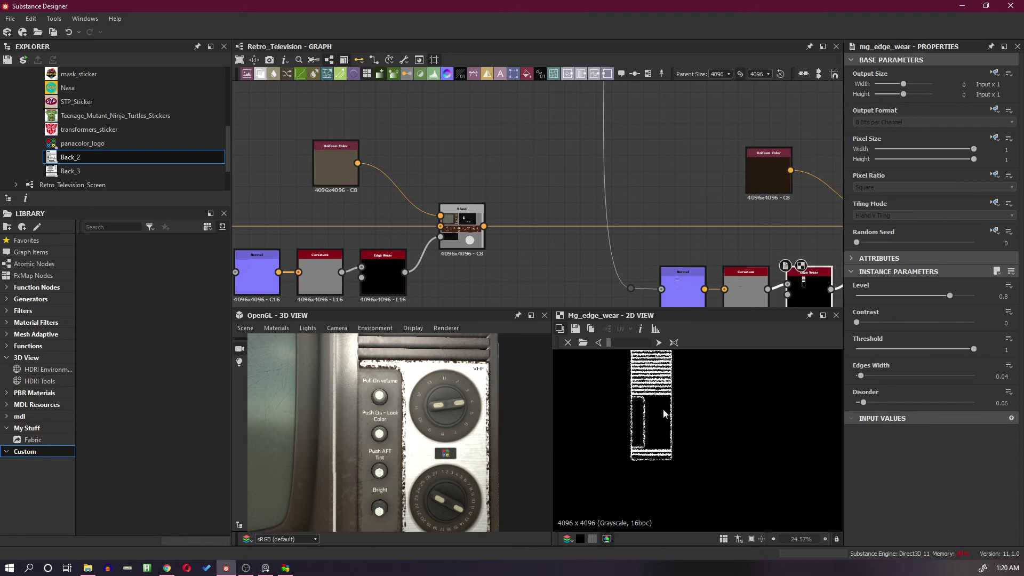
scroll(665, 397, "up", 5)
middle_click_drag(761, 246, 669, 212)
scroll(670, 212, "up", 1)
Step: Trace the edge wear chain's incoming link back to the Subtract Blend above the Front Button Panel frame
scroll(782, 269, "down", 6)
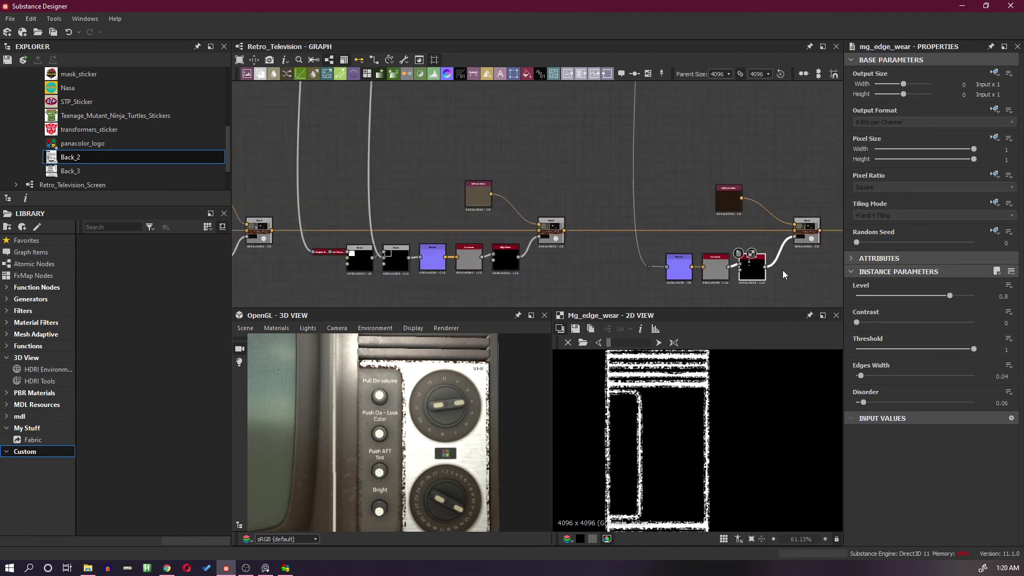
scroll(727, 204, "down", 2)
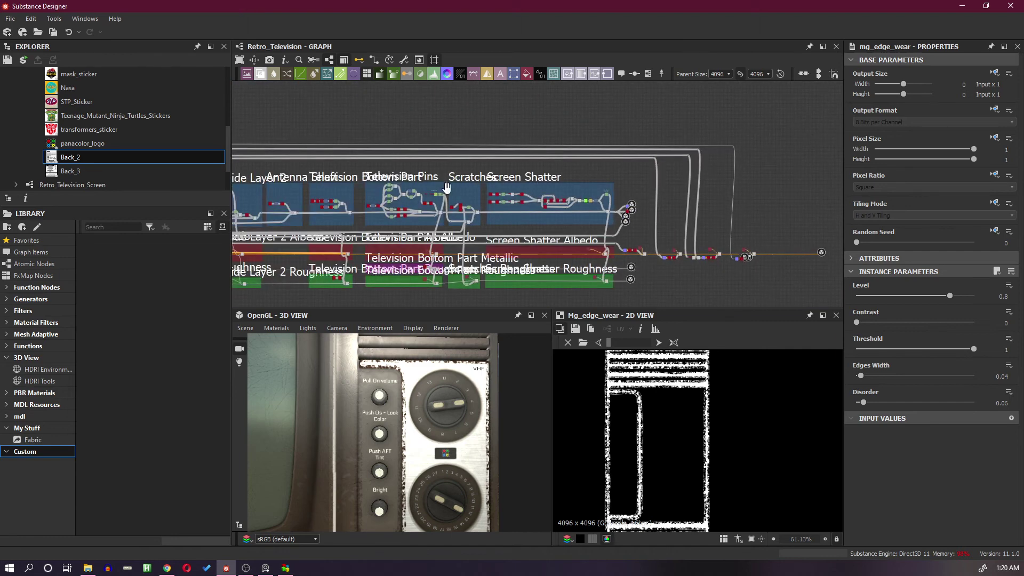
middle_click_drag(440, 187, 736, 191)
middle_click_drag(355, 182, 631, 191)
middle_click_drag(288, 161, 548, 168)
scroll(548, 166, "up", 2)
scroll(607, 153, "up", 8)
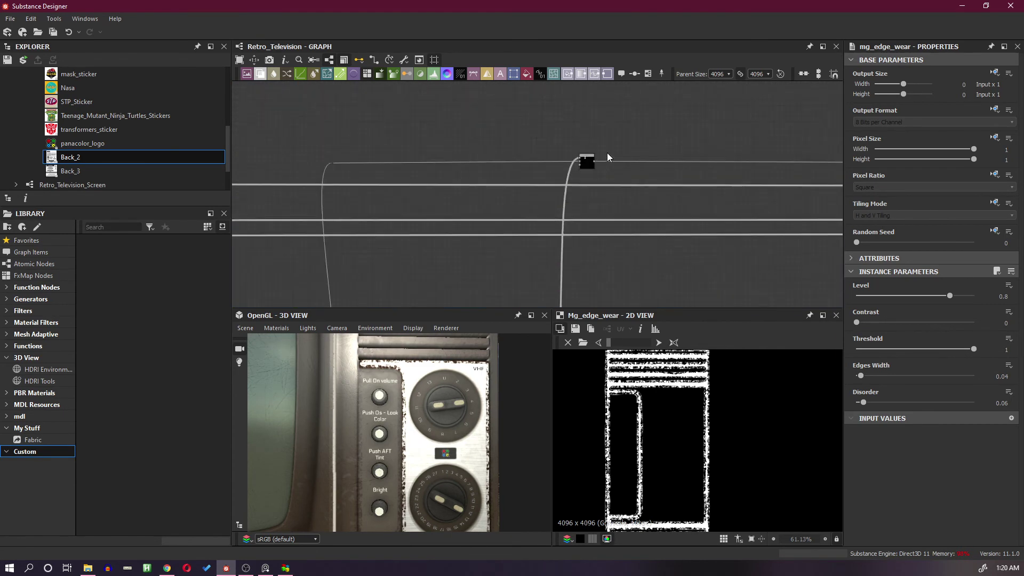
scroll(576, 196, "down", 8)
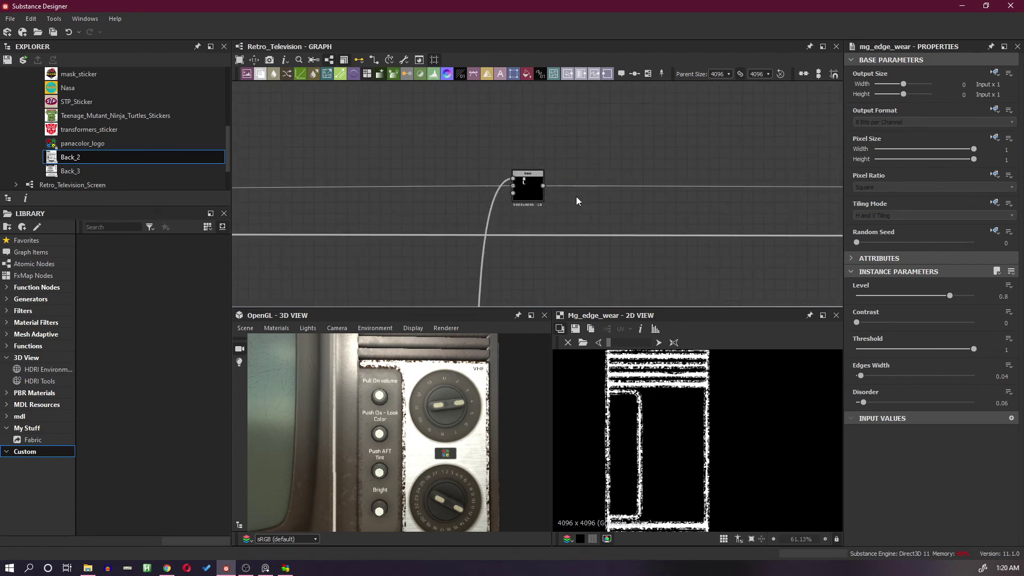
scroll(619, 200, "up", 2)
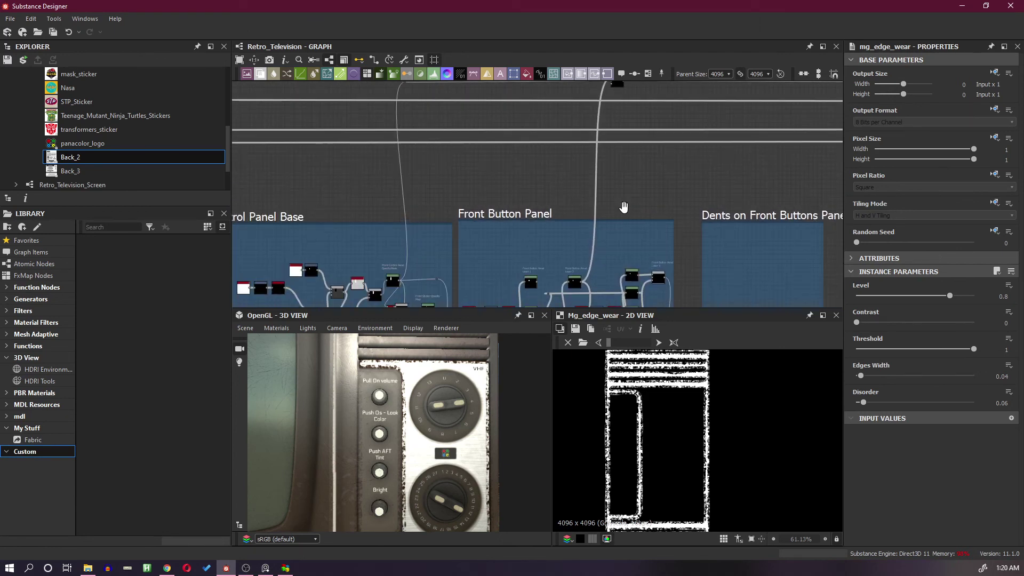
Step: Preview the Front Control Panel Opacity Mask again and follow its link back up to the Subtract Blend
middle_click_drag(620, 202, 671, 226)
scroll(673, 226, "down", 3)
scroll(539, 292, "up", 6)
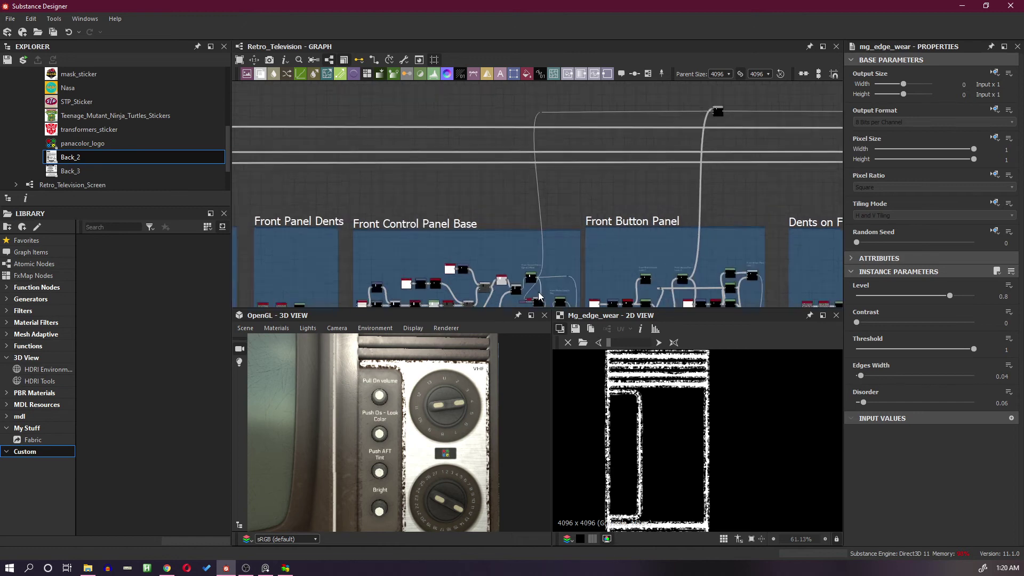
middle_click_drag(540, 263, 550, 212)
scroll(552, 254, "up", 3)
scroll(560, 275, "up", 2)
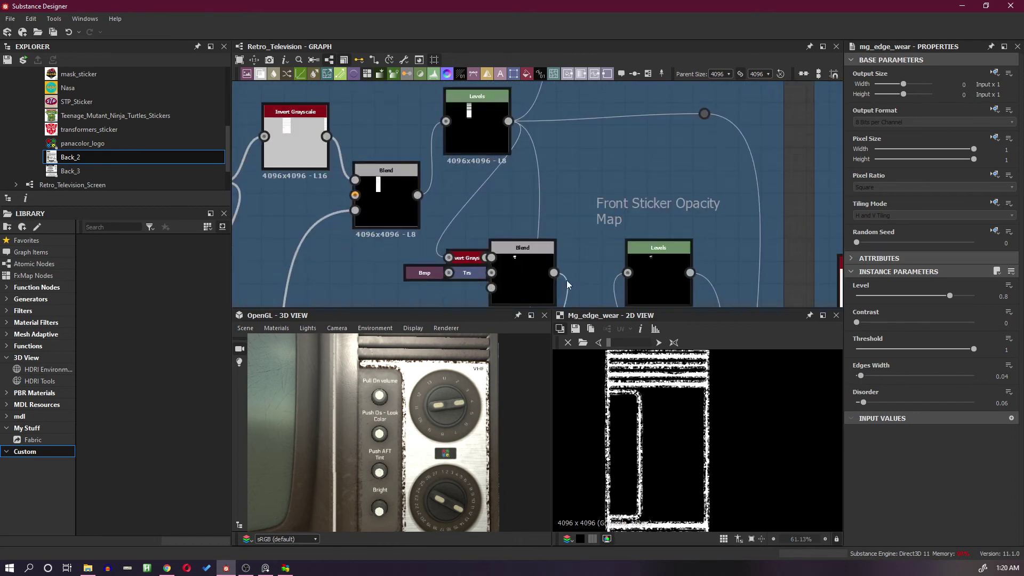
left_click(498, 133)
scroll(622, 153, "down", 5)
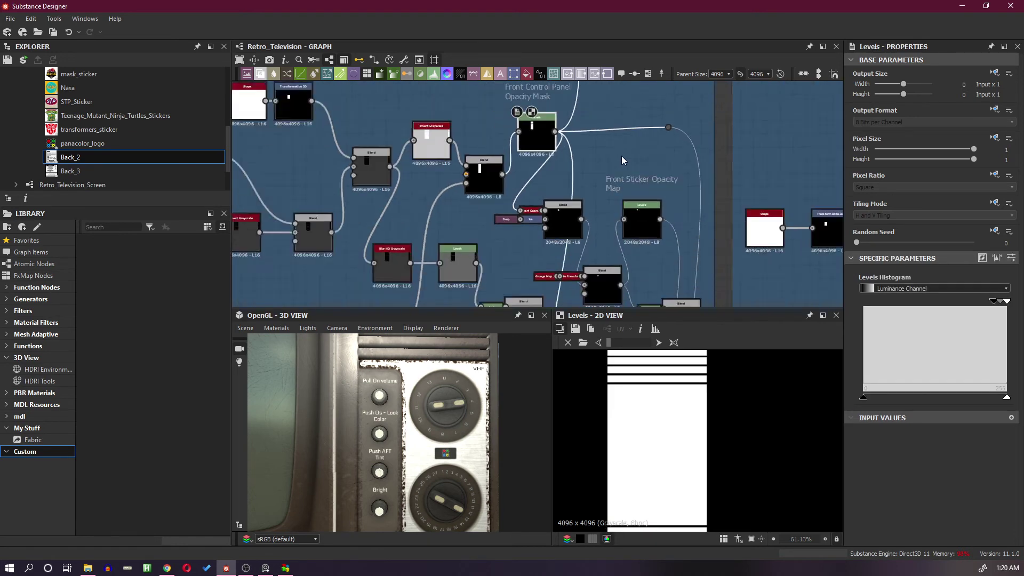
middle_click_drag(662, 160, 617, 302)
scroll(649, 151, "down", 2)
middle_click_drag(671, 112, 623, 257)
scroll(625, 262, "down", 2)
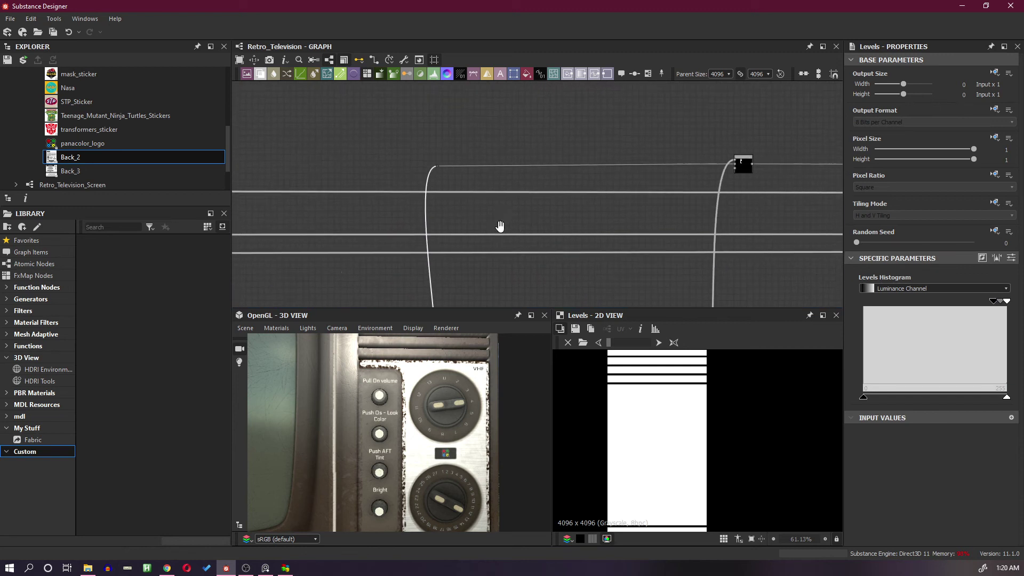
scroll(655, 188, "down", 1)
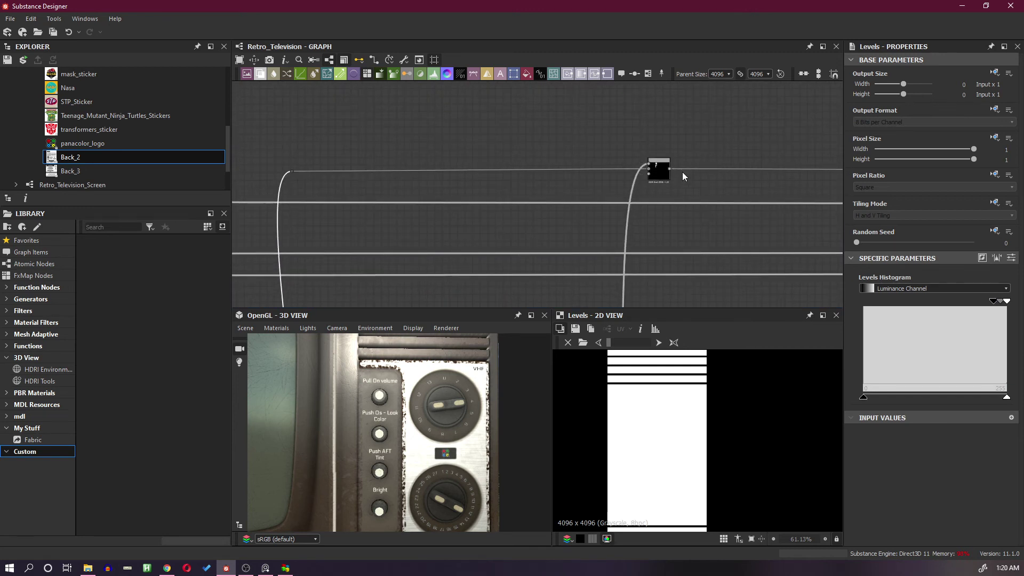
Step: Delete the Subtract Blend above the Front Button Panel frame, keeping the control panel mask link running straight through
left_click_drag(294, 172, 560, 151)
key("Escape")
left_click(660, 172)
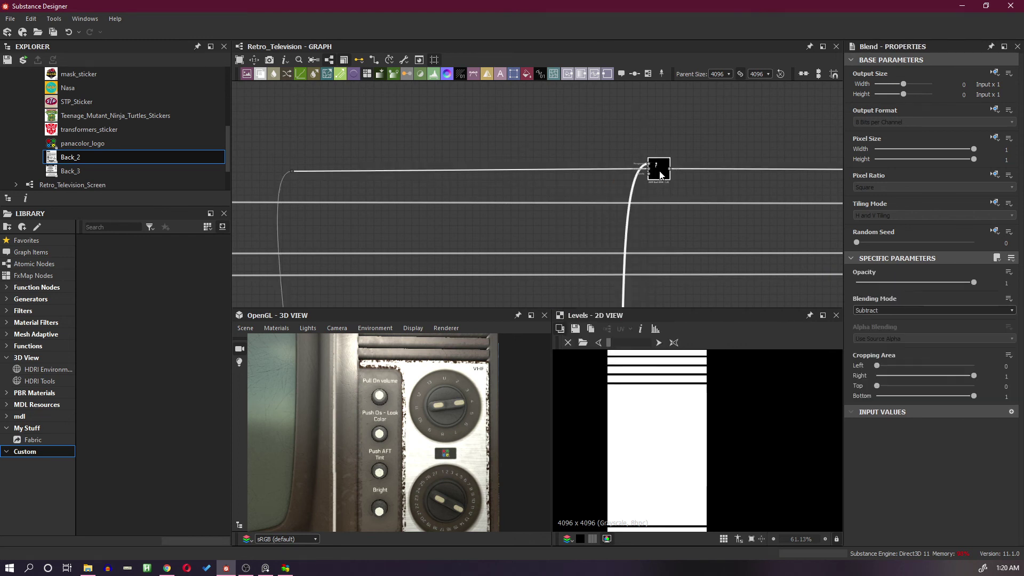
key("Delete")
scroll(640, 174, "down", 4)
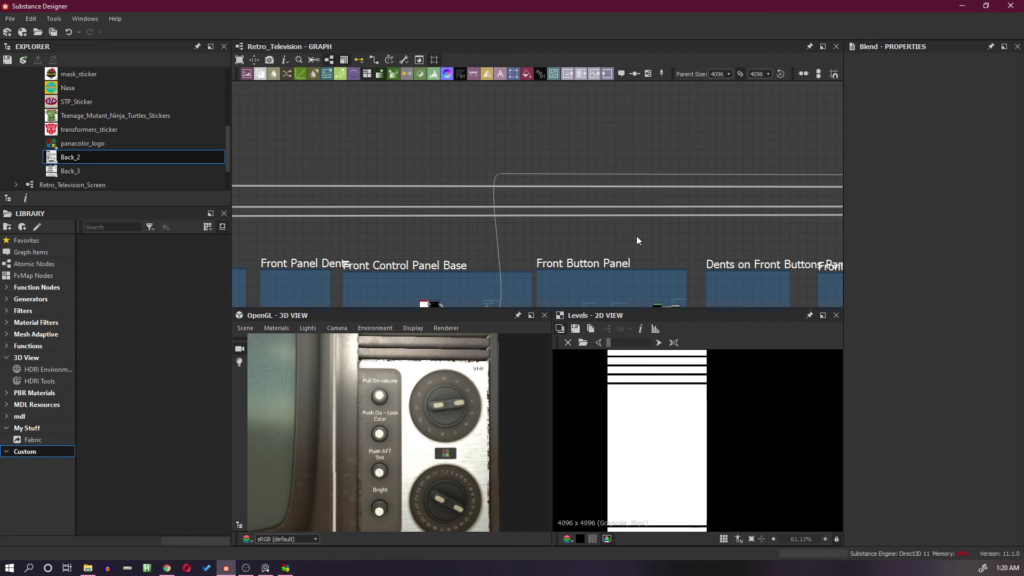
Step: Preview the Front Button Panel's opacity mask Levels and route its output to a new dot node above the long links
left_click_drag(449, 431, 455, 379)
scroll(538, 231, "down", 3)
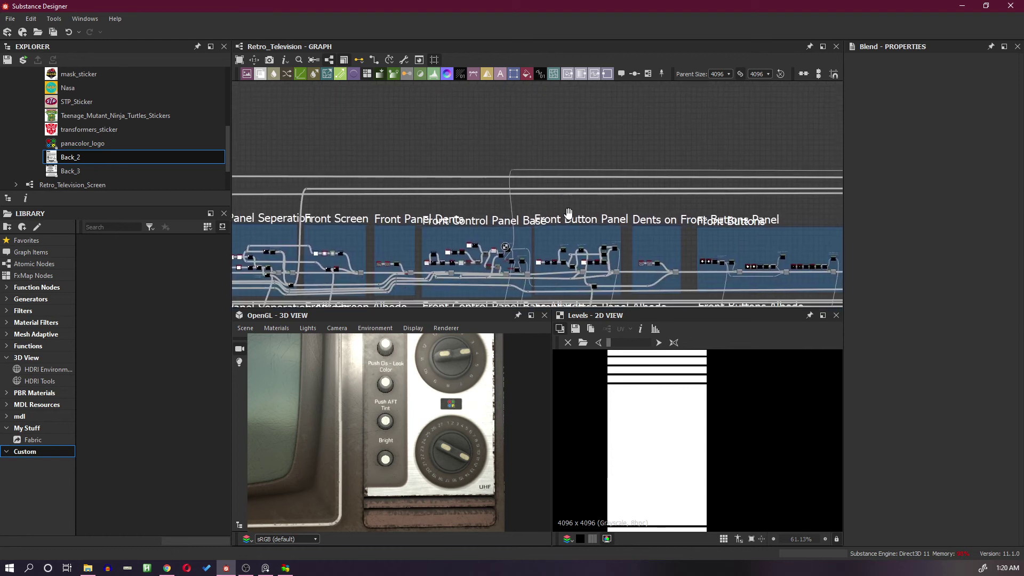
scroll(539, 241, "up", 3)
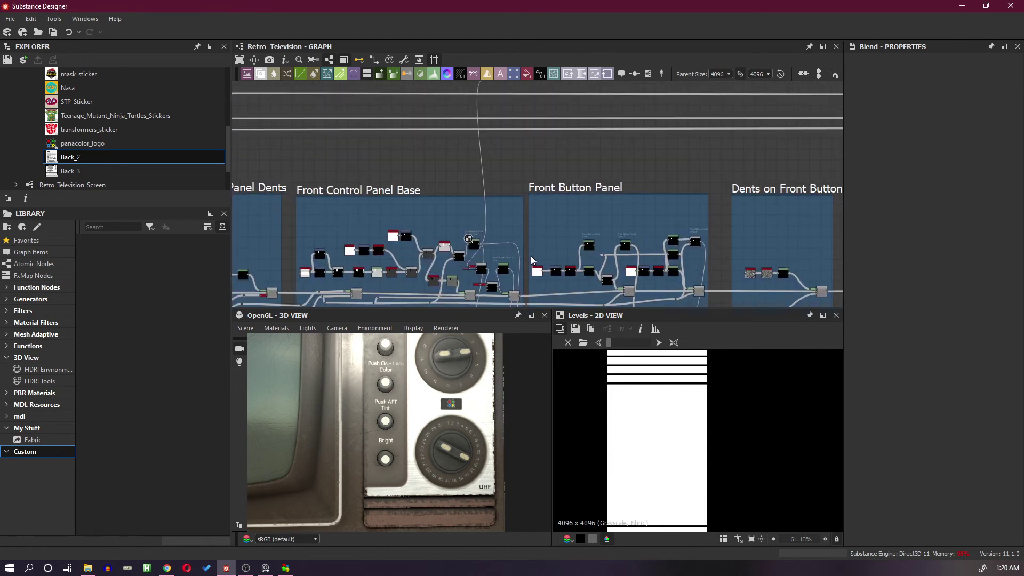
scroll(530, 255, "up", 2)
middle_click_drag(580, 257, 506, 257)
left_click(539, 246)
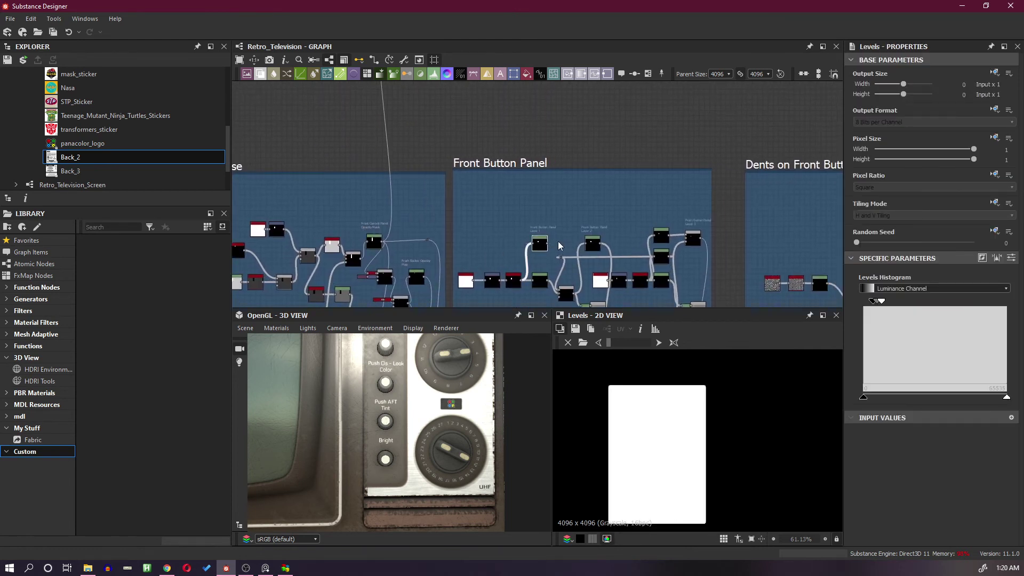
scroll(559, 245, "down", 2)
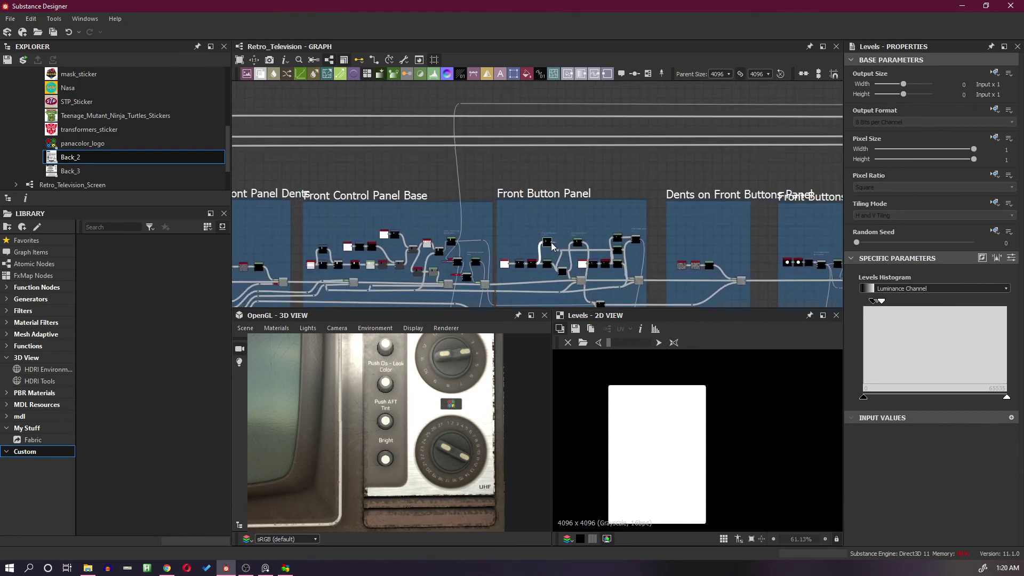
left_click(564, 95, "alt")
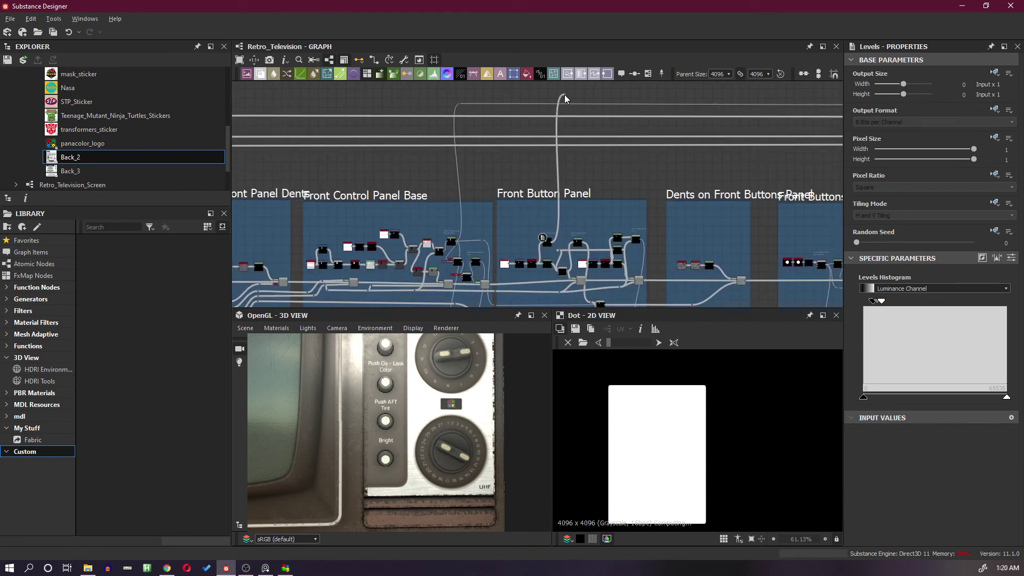
Step: Extend the button panel mask link to the graph's end, placing a second dot node near the last Edge Wear node
scroll(676, 136, "down", 3)
middle_click_drag(645, 144, 252, 160)
middle_click_drag(762, 128, 366, 129)
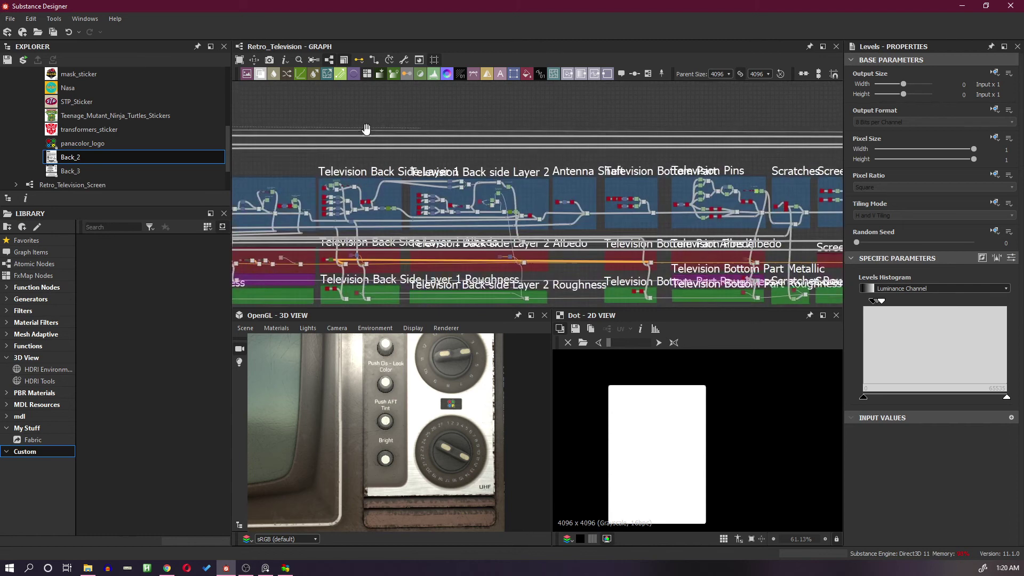
middle_click_drag(770, 120, 388, 122)
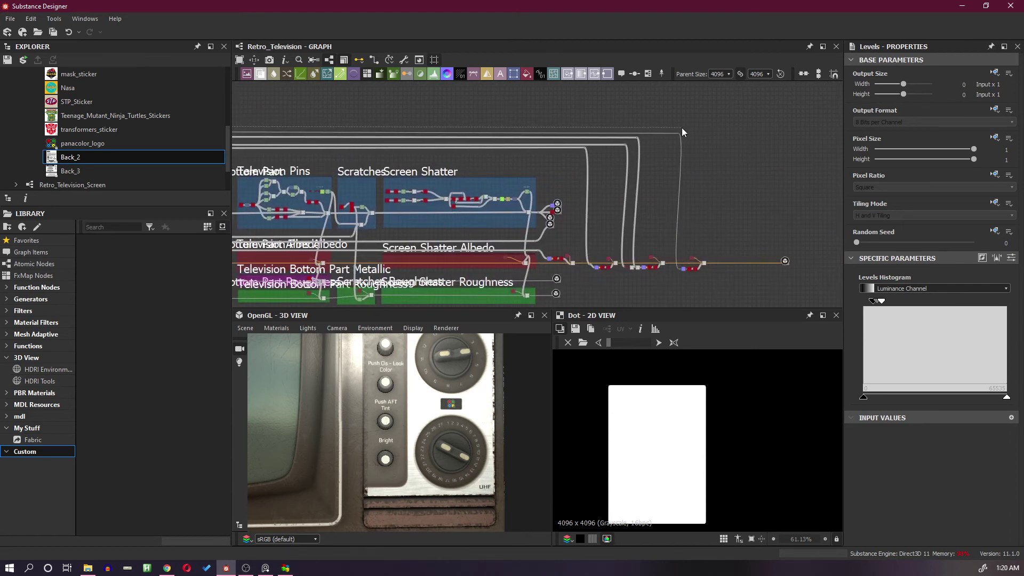
scroll(689, 279, "down", 2)
scroll(692, 277, "up", 5)
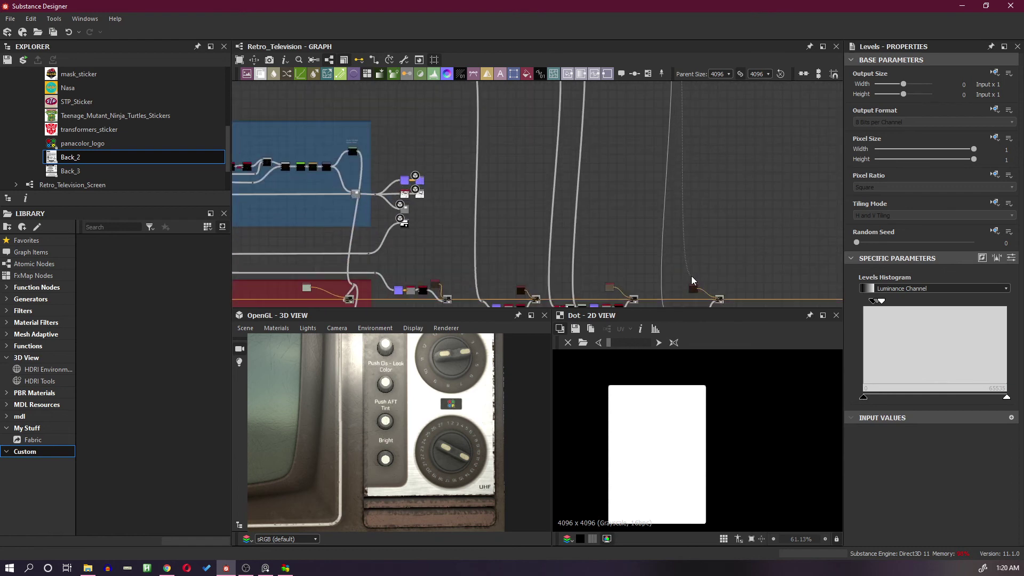
middle_click_drag(683, 259, 731, 288)
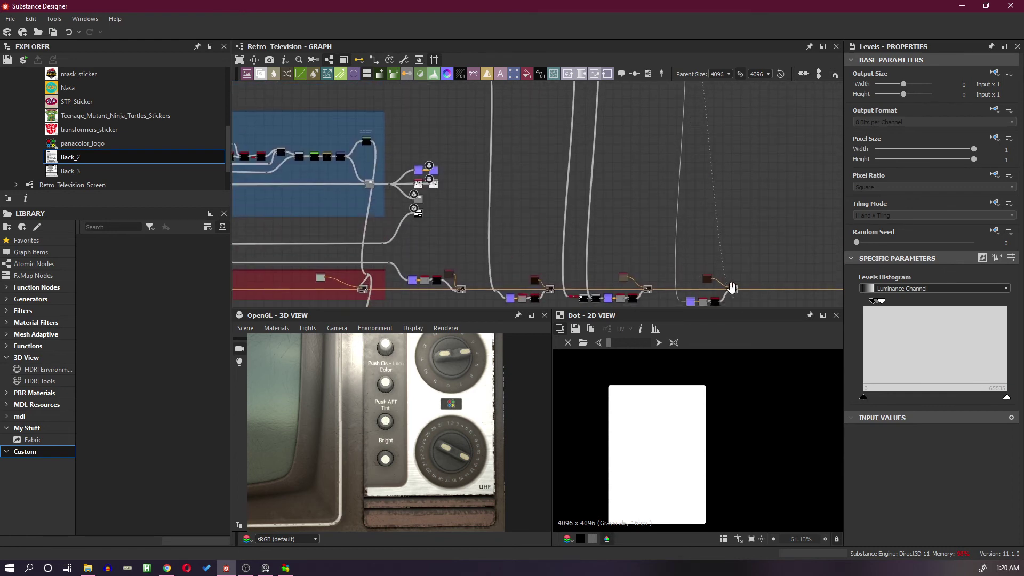
scroll(721, 254, "up", 4)
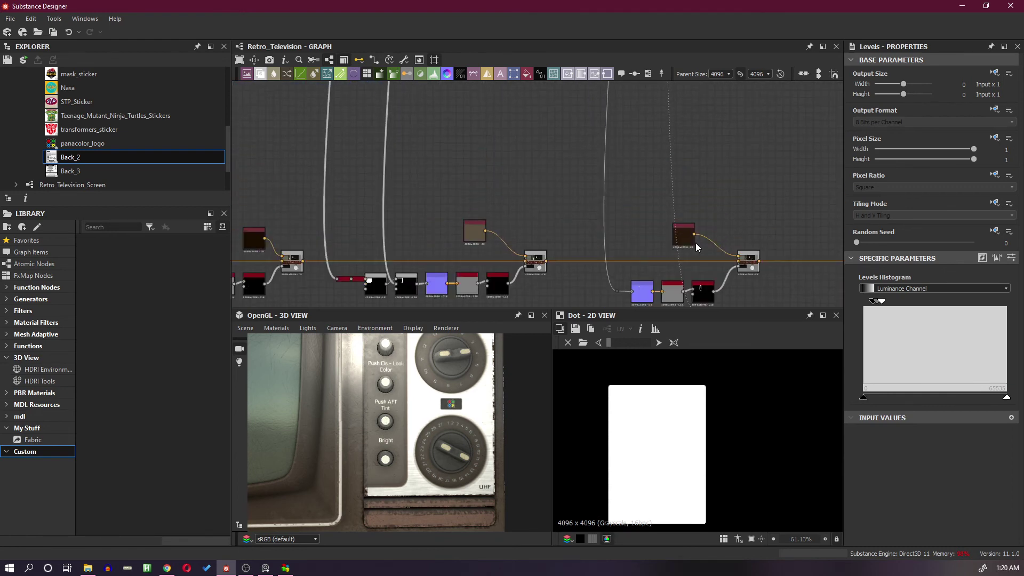
scroll(688, 240, "up", 4)
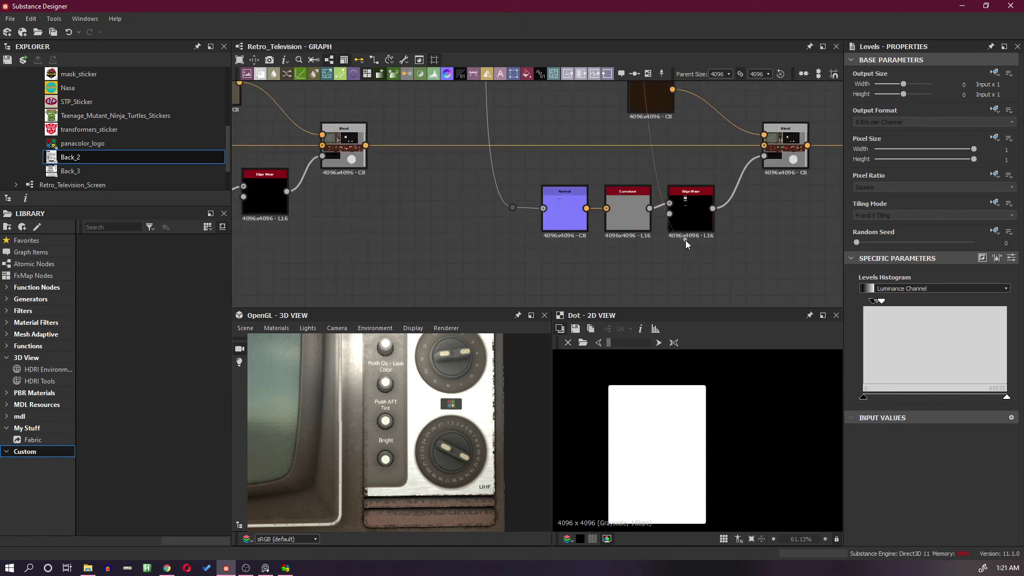
scroll(685, 240, "up", 1)
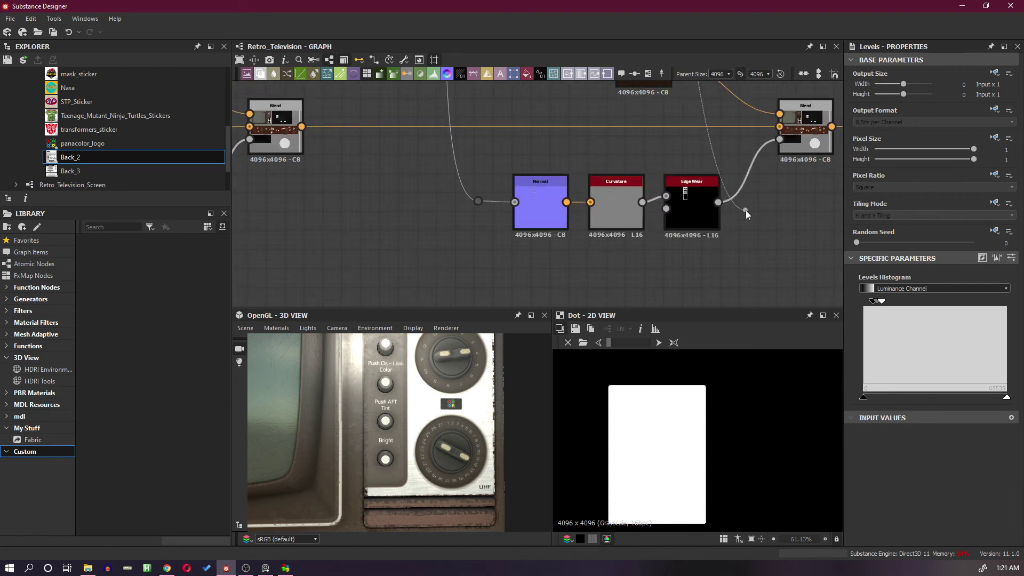
left_click(719, 154, "alt")
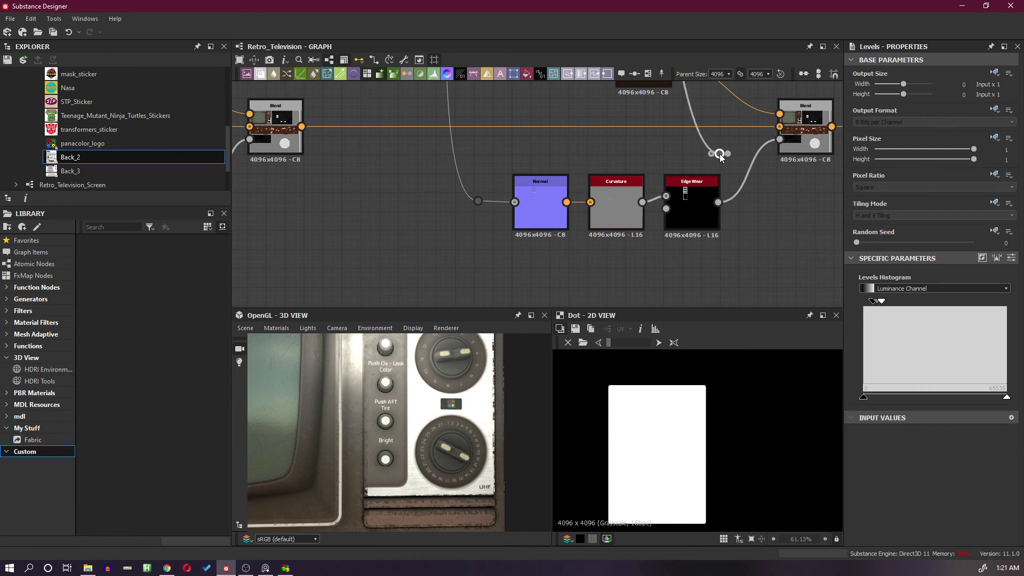
Step: Move the Normal, Curvature and Edge Wear nodes back and insert a Blend node between Edge Wear and the final Blend
middle_click_drag(771, 200, 758, 207)
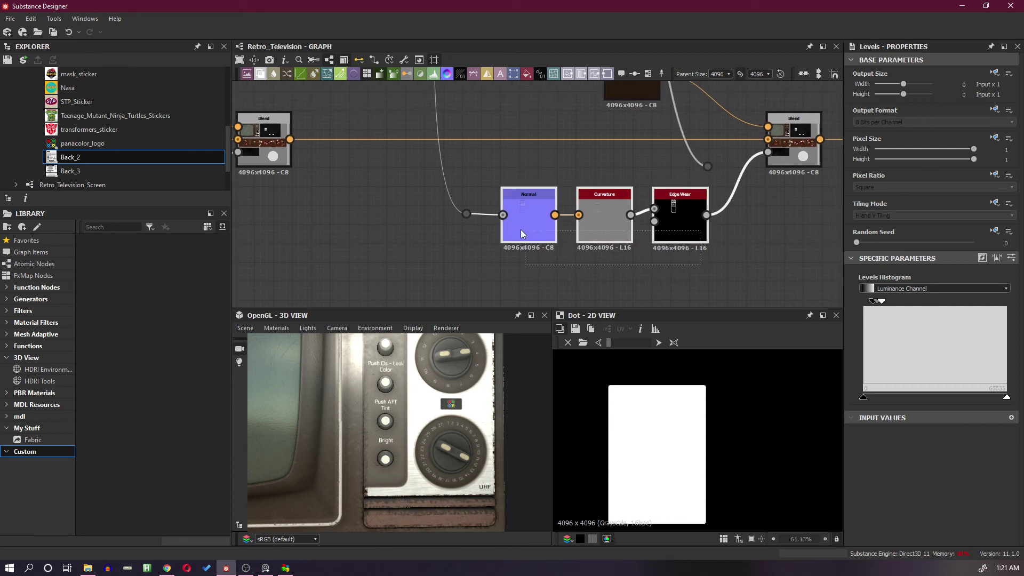
left_click(466, 213)
left_click_drag(621, 233, 565, 271)
left_click(762, 248)
key("space")
left_click_drag(691, 205, 731, 260)
left_click(744, 243)
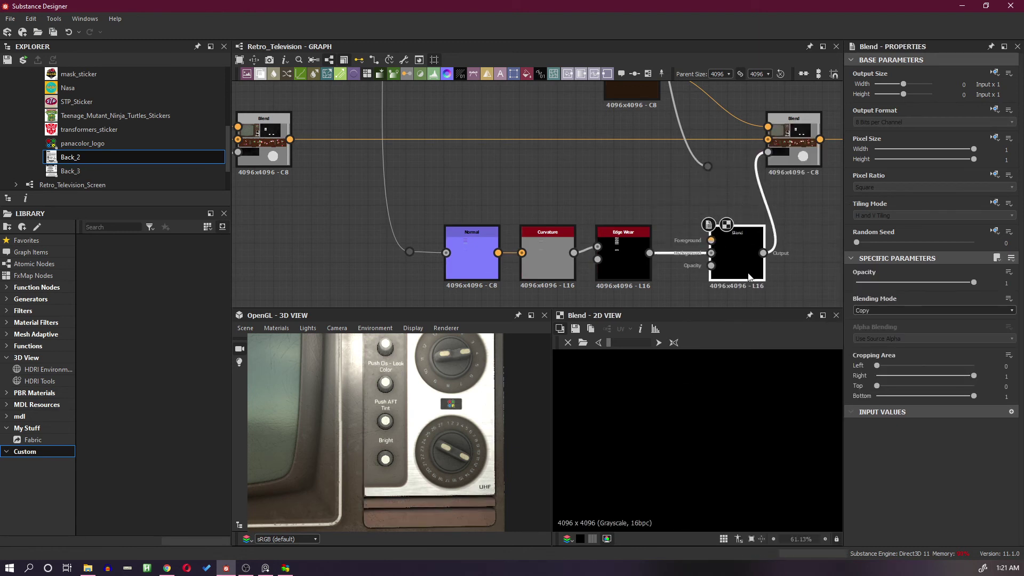
Step: Connect the button panel mask to the new Blend's foreground, remove the spare dot, and set the blending mode to Subtract
scroll(764, 275, "up", 1)
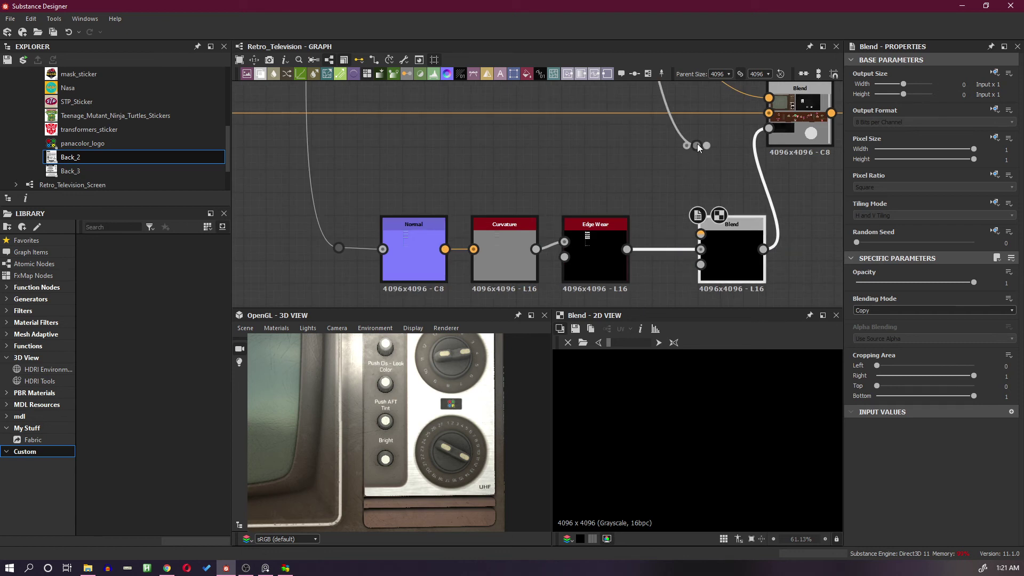
left_click_drag(698, 148, 701, 234)
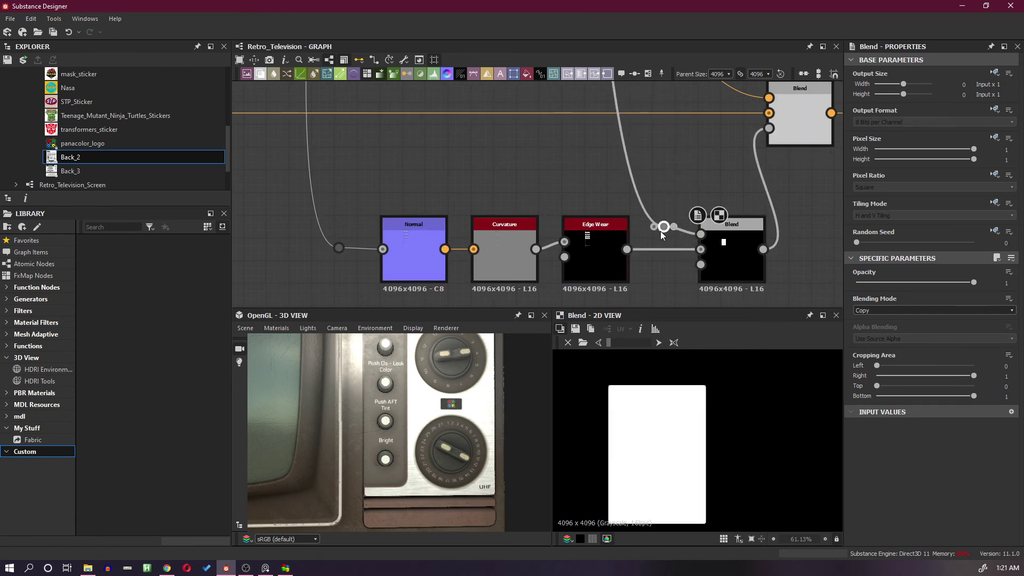
key("BackSpace")
left_click(738, 255)
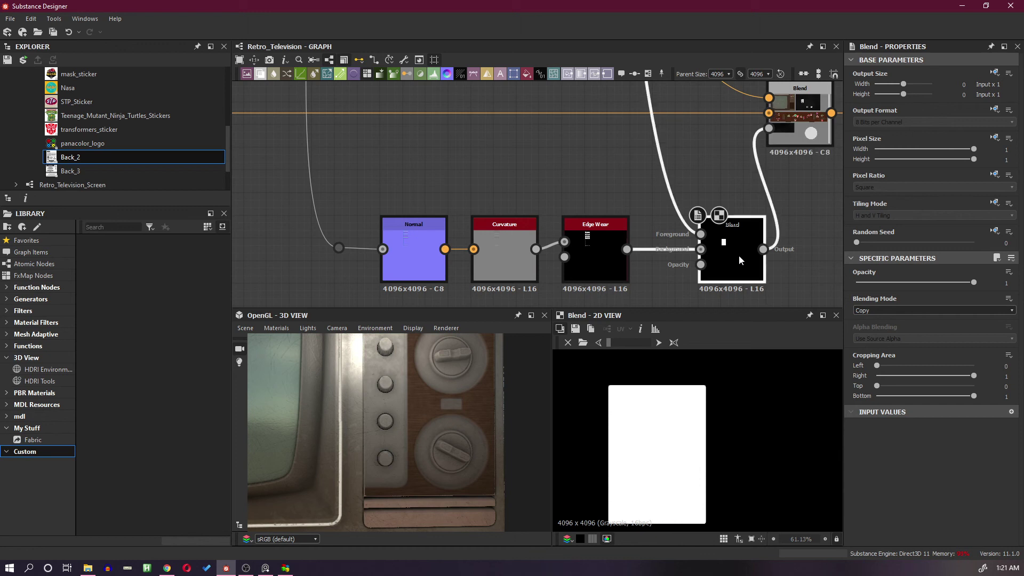
left_click(891, 311)
left_click(892, 332)
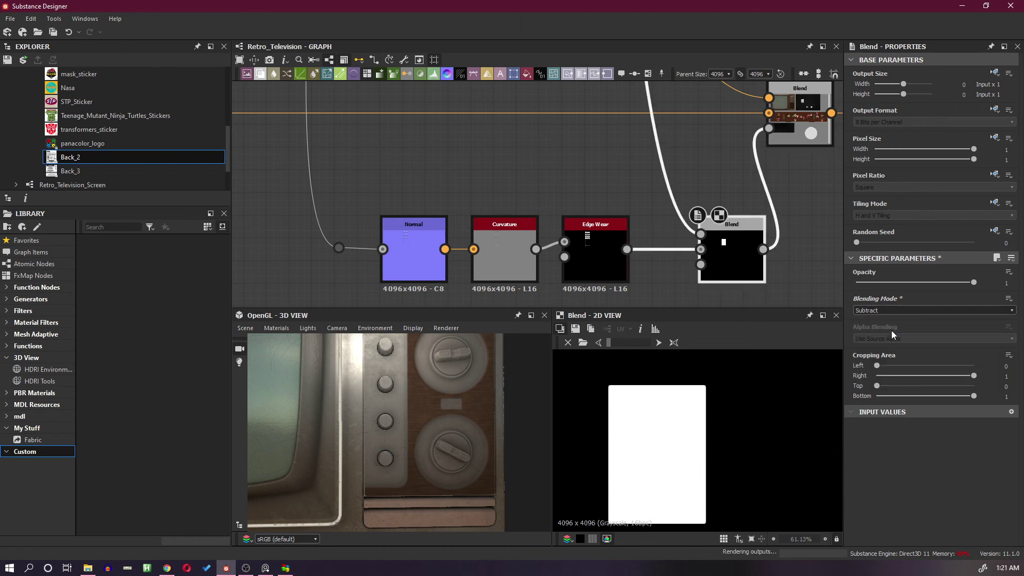
Step: Examine the model's button plate up close, preview the Subtract Blend's mask, and look back across the graph to the front panel frames
mouse_move(460, 407)
left_mouse_down()
mouse_move(465, 424)
mouse_move(470, 409)
left_mouse_up()
middle_click_drag(469, 409, 461, 419)
scroll(444, 427, "up", 2)
left_click_drag(447, 426, 433, 401)
scroll(432, 399, "up", 3)
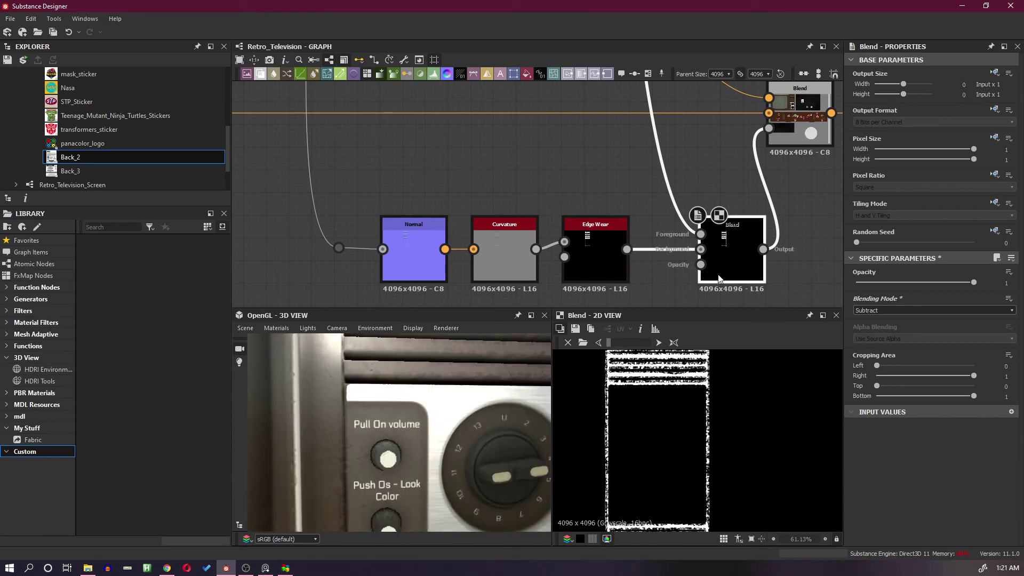
scroll(703, 247, "down", 8)
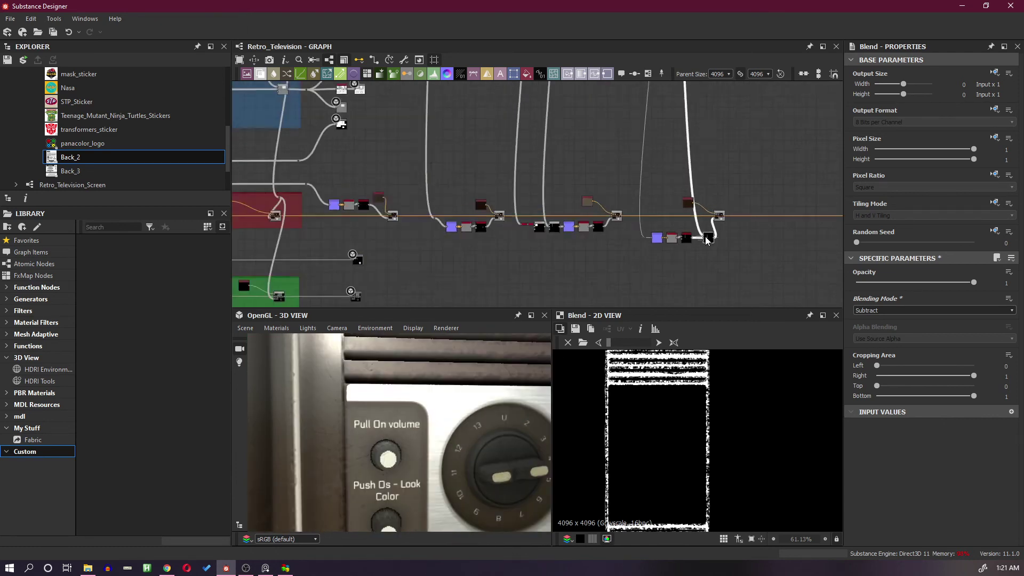
middle_click_drag(589, 219, 708, 219)
middle_click_drag(509, 207, 751, 214)
middle_click_drag(548, 203, 732, 200)
scroll(597, 195, "down", 2)
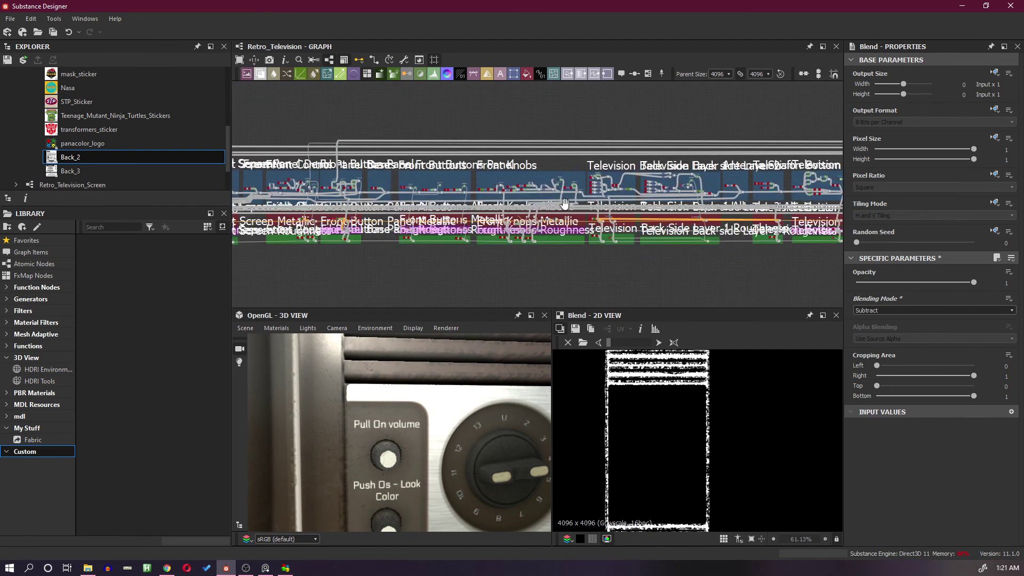
middle_click_drag(405, 194, 479, 191)
Step: Inspect the edge wear around the model's knob plate and along the slatted front panel
right_click_drag(445, 384, 444, 434)
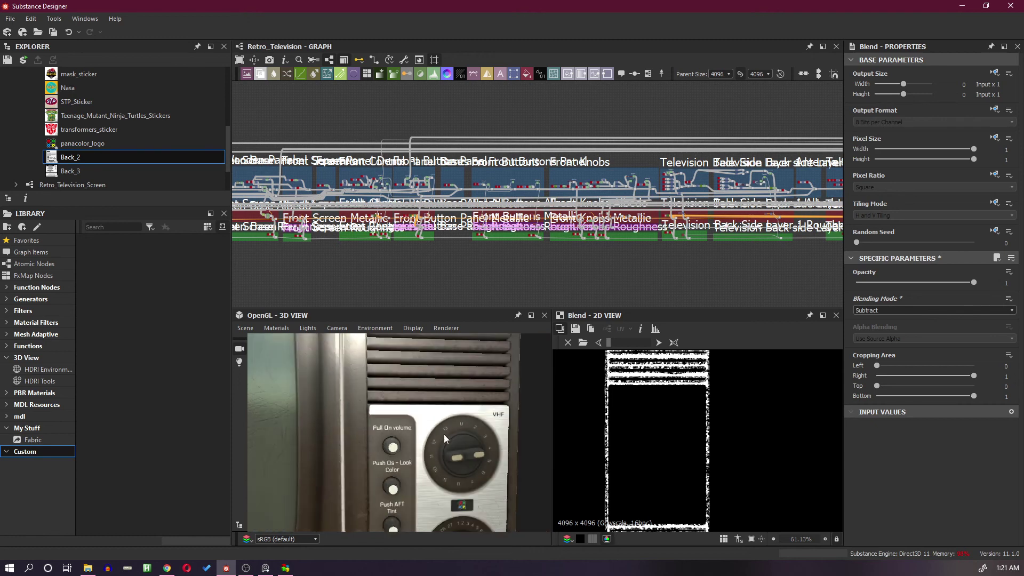
middle_click_drag(443, 435, 451, 418)
left_click_drag(450, 418, 447, 430)
middle_click_drag(447, 430, 448, 412)
left_click_drag(448, 411, 458, 408)
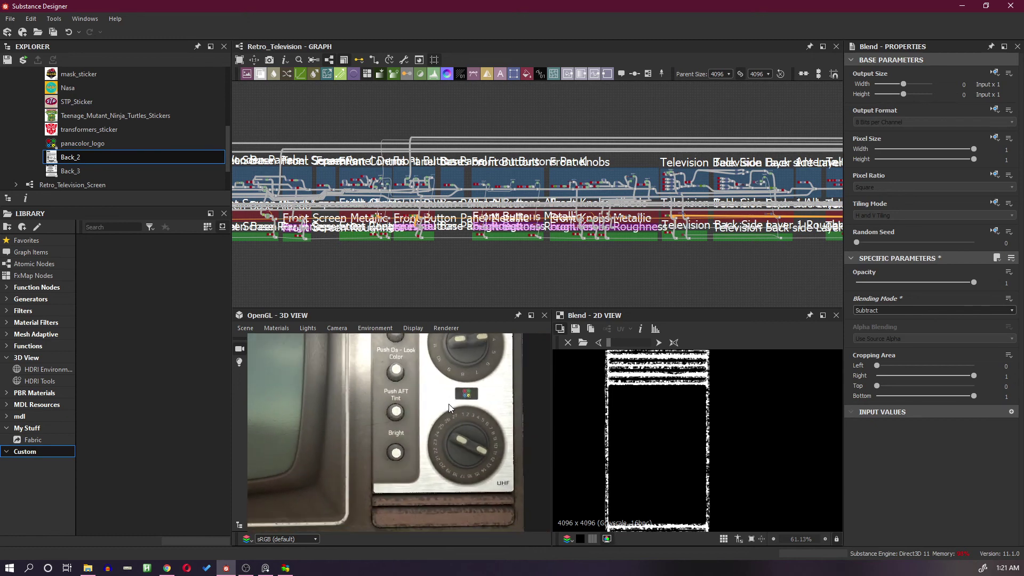
middle_click_drag(457, 408, 463, 451)
mouse_move(462, 452)
left_mouse_down()
mouse_move(465, 426)
mouse_move(447, 422)
mouse_move(459, 398)
mouse_move(437, 450)
mouse_move(444, 428)
mouse_move(433, 443)
mouse_move(418, 397)
left_mouse_up()
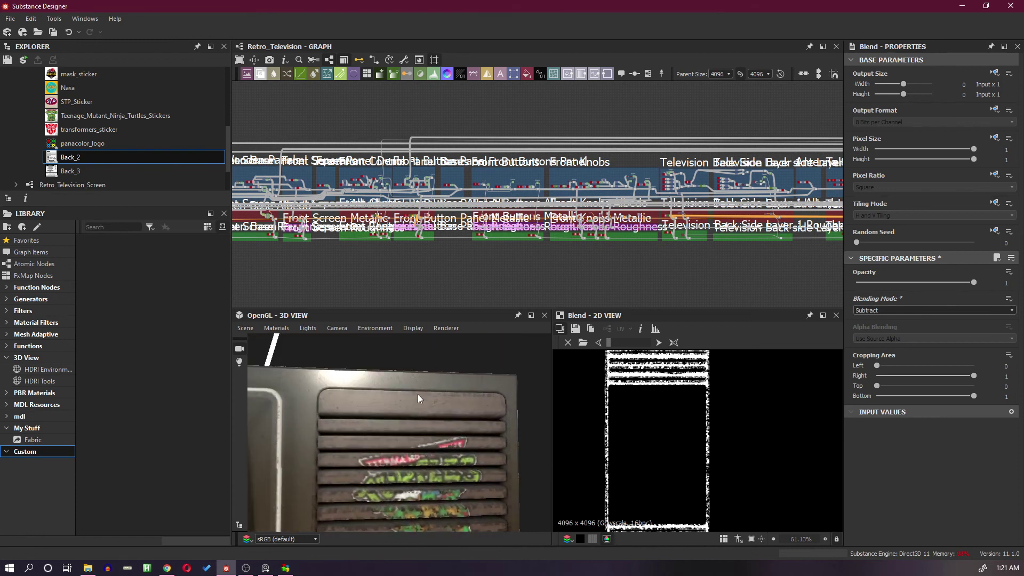
middle_click_drag(418, 396, 411, 428)
scroll(410, 447, "up", 4)
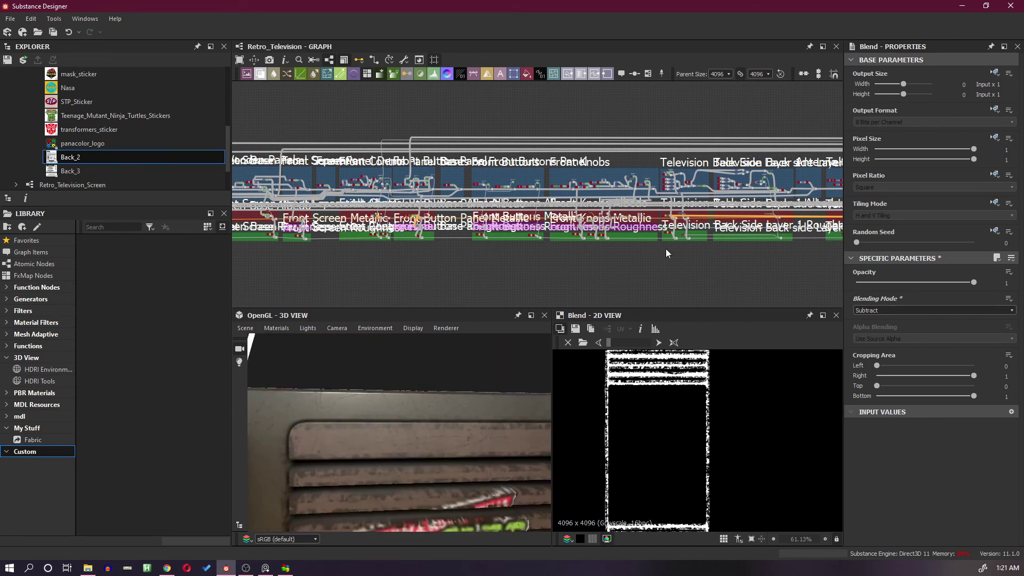
Step: Move the corner dot of the last edge wear chain's input link away from the button panel mask link
scroll(665, 248, "up", 10)
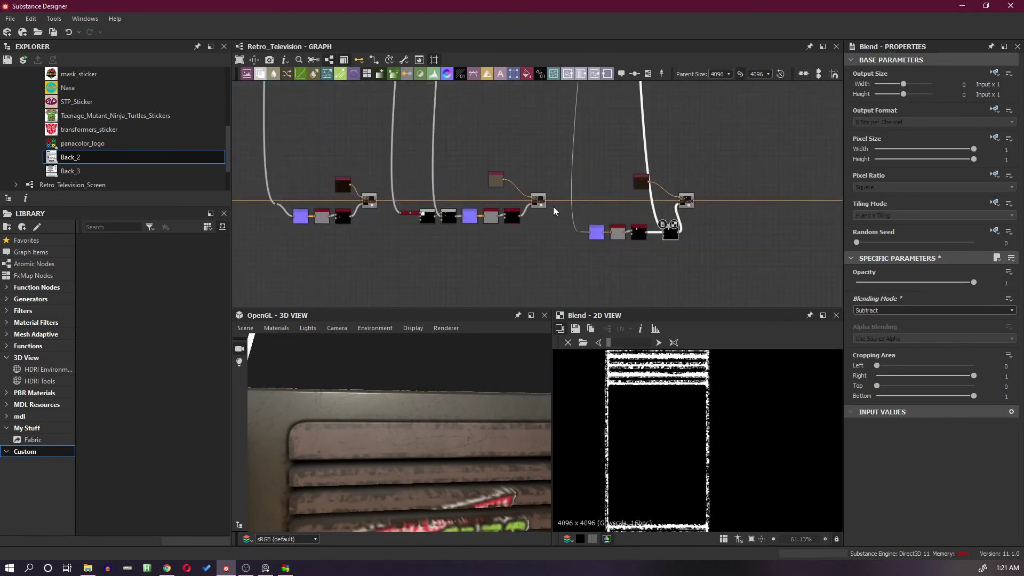
scroll(578, 212, "down", 5)
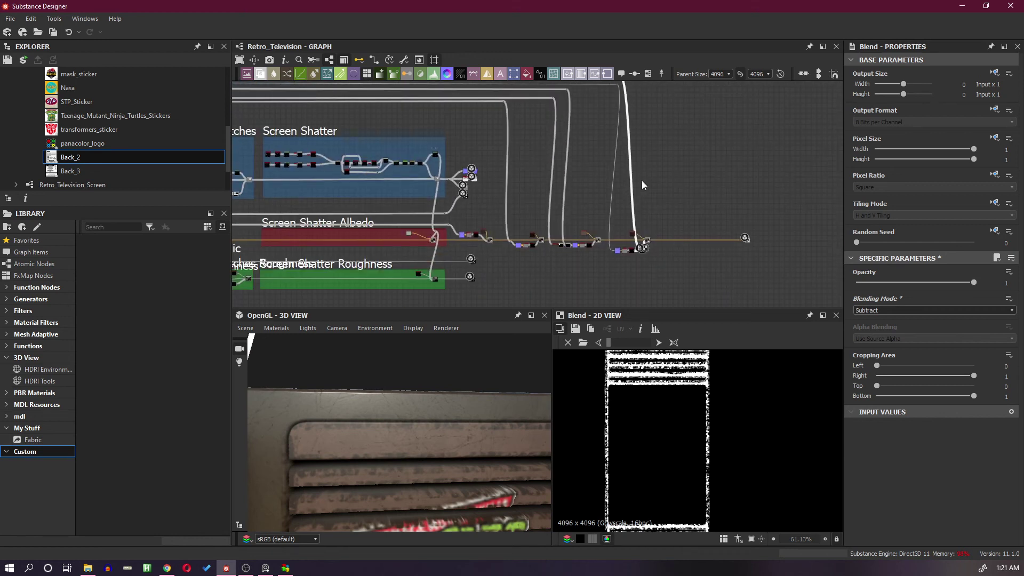
middle_click_drag(642, 181, 632, 224)
scroll(612, 151, "up", 3)
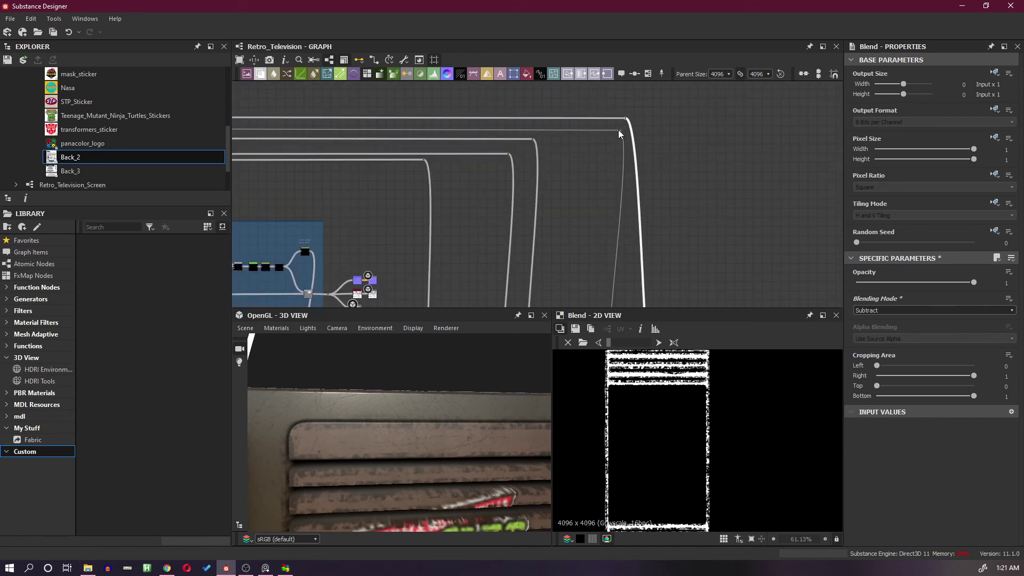
scroll(618, 130, "up", 2)
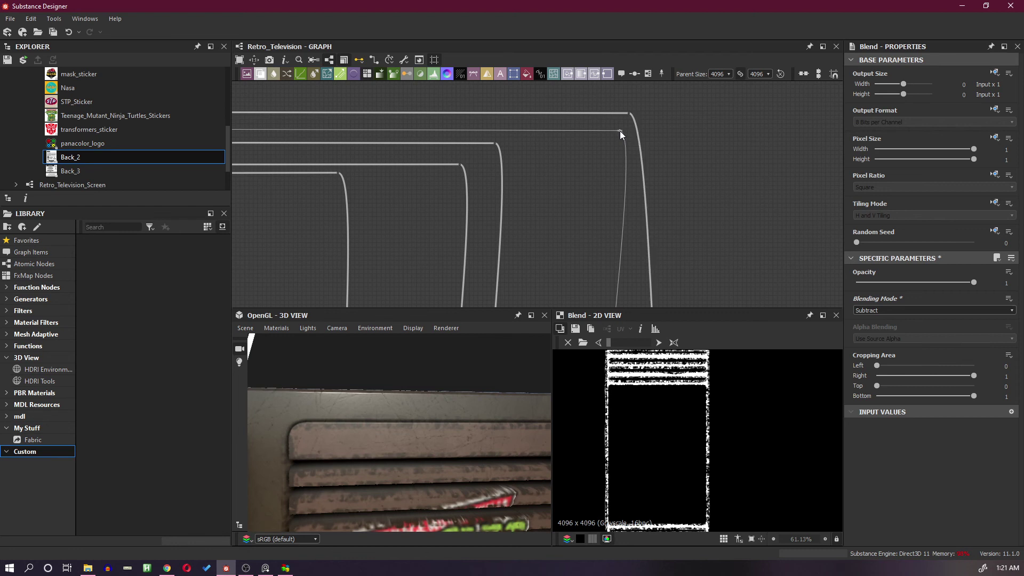
left_click_drag(620, 130, 560, 131)
middle_click_drag(669, 277, 680, 35)
middle_click_drag(686, 188, 680, 66)
Step: On the Edge Wear node feeding the Subtract Blend, set Threshold to 0.82, Edges Width to 0.2 and Level to 0.68
scroll(666, 241, "up", 4)
scroll(675, 272, "up", 2)
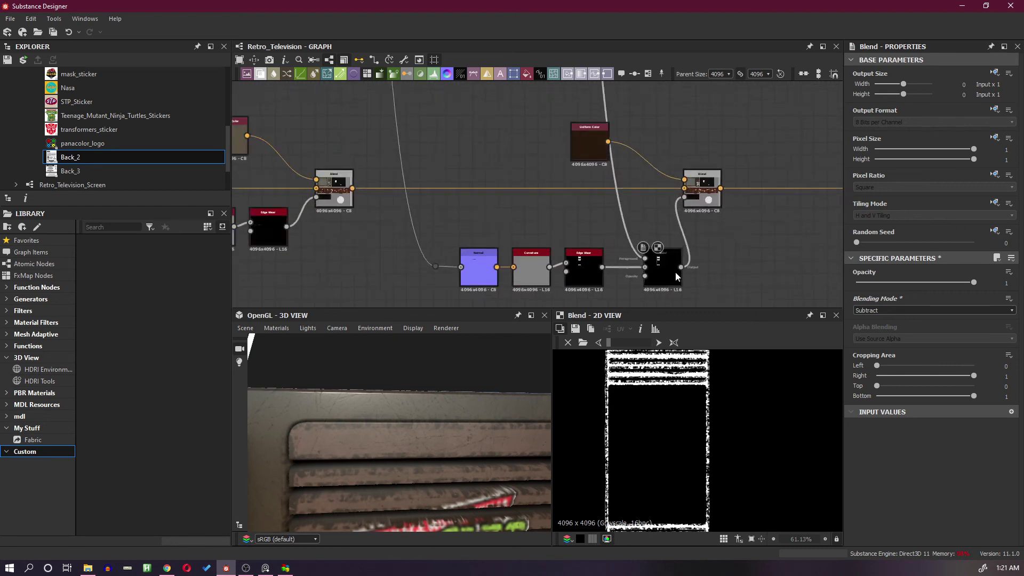
left_click(551, 280)
scroll(697, 397, "up", 5)
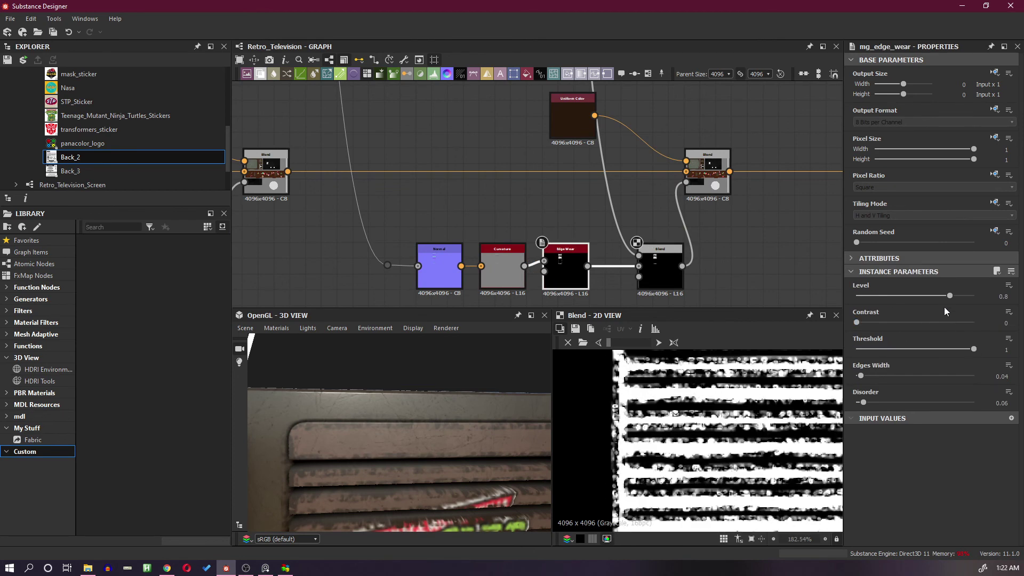
scroll(734, 472, "down", 3)
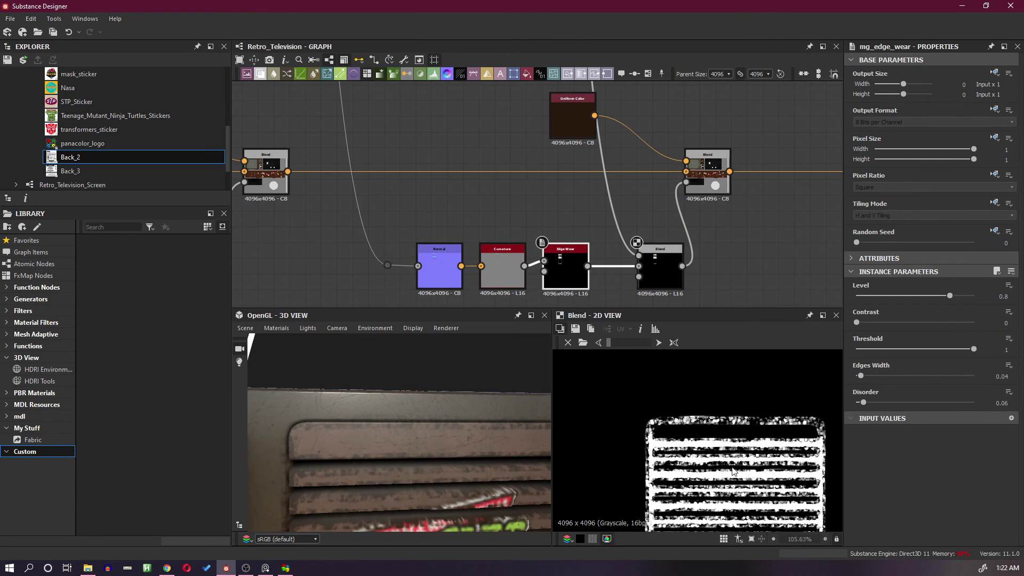
scroll(724, 462, "up", 2)
mouse_move(974, 350)
left_mouse_down()
mouse_move(931, 349)
mouse_move(954, 355)
left_mouse_up()
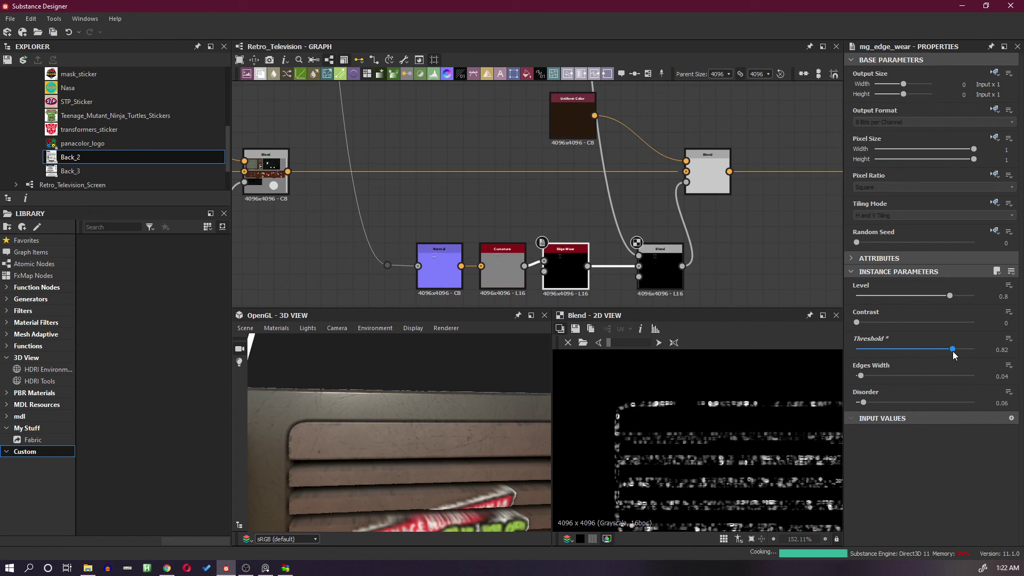
mouse_move(861, 377)
left_mouse_down()
mouse_move(908, 380)
mouse_move(878, 379)
left_mouse_up()
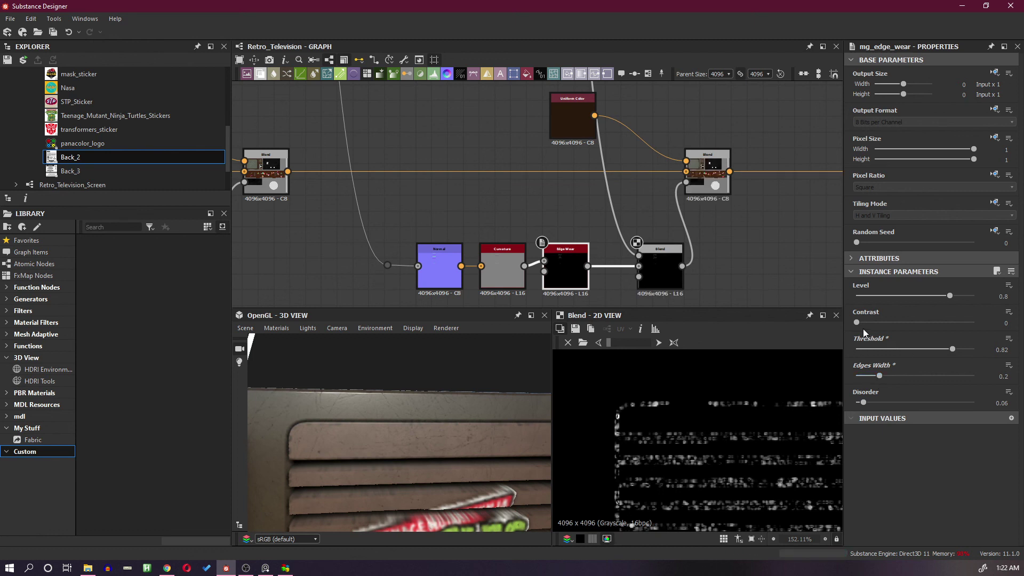
mouse_move(950, 296)
left_mouse_down()
mouse_move(966, 297)
mouse_move(936, 299)
left_mouse_up()
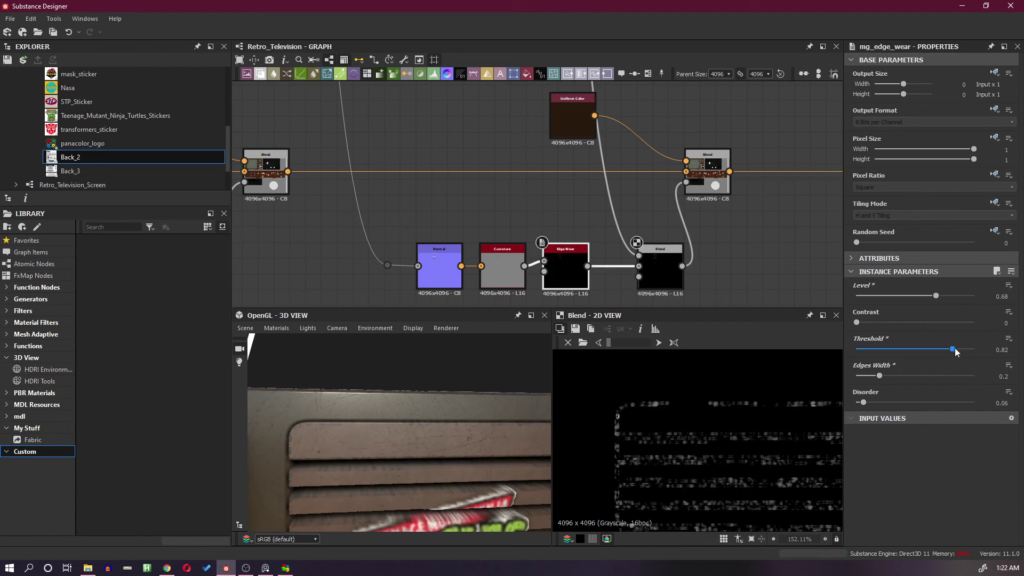
Step: Raise the Edge Wear node's Threshold to 0.95 and Level to 0.81, checking the wear on the model's slats
left_click_drag(955, 352, 970, 354)
left_click_drag(942, 300, 952, 299)
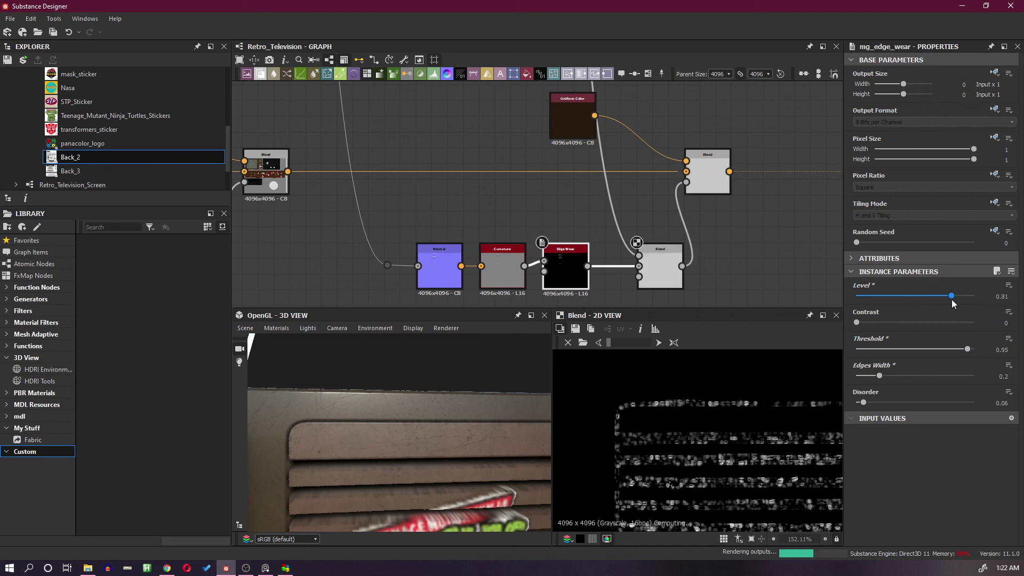
scroll(483, 449, "down", 4)
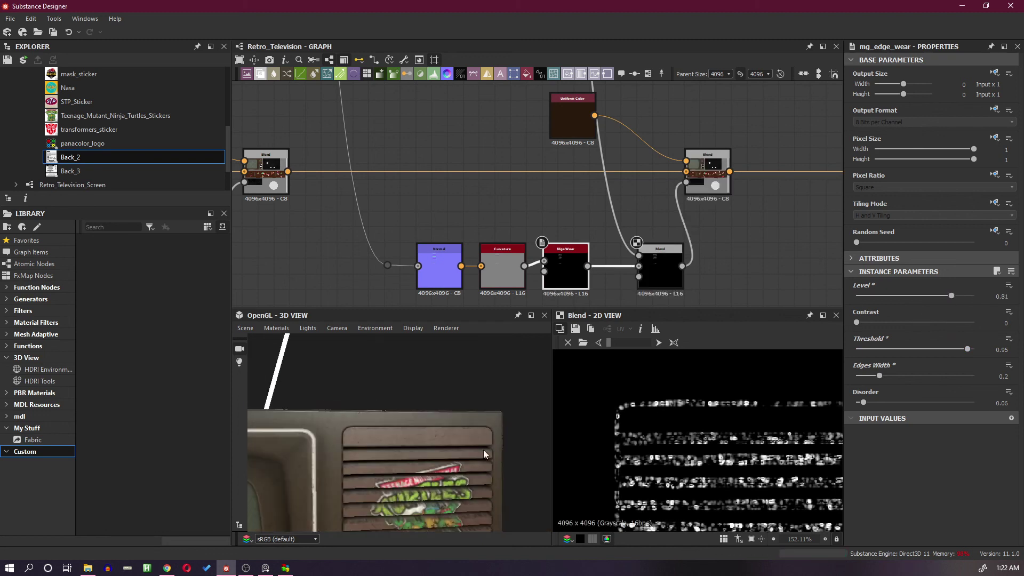
left_click_drag(483, 450, 514, 360)
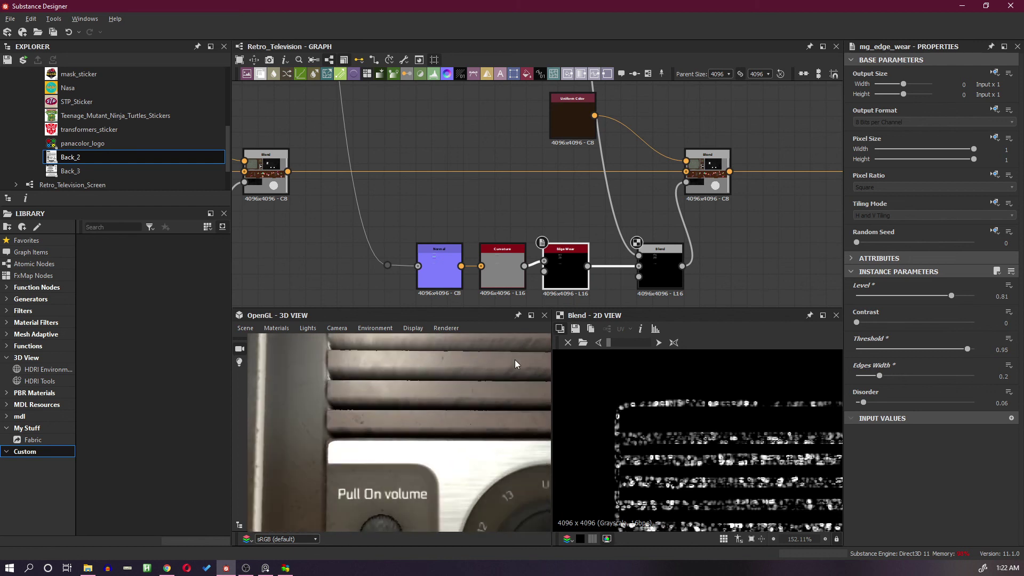
Step: Reduce the Edge Wear node's Edges Width to 0.05 and raise its Disorder to 0.67
left_click_drag(879, 376, 862, 376)
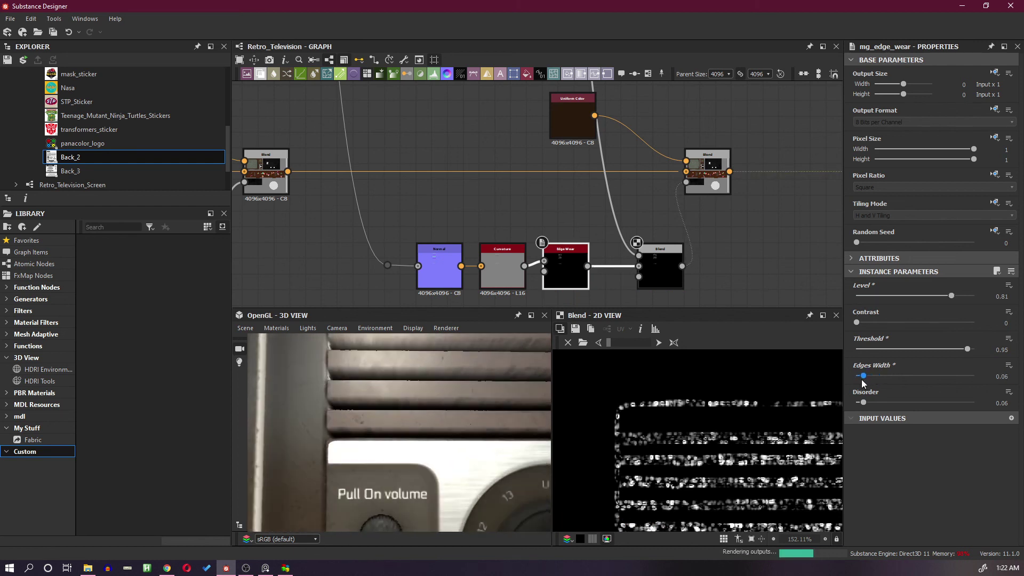
scroll(421, 433, "down", 5)
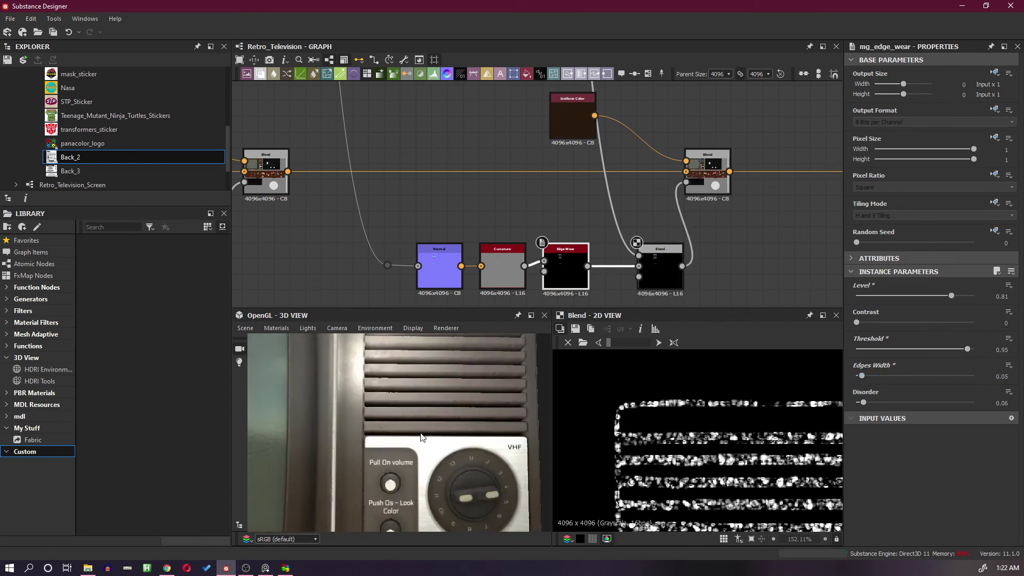
left_click_drag(452, 413, 482, 420)
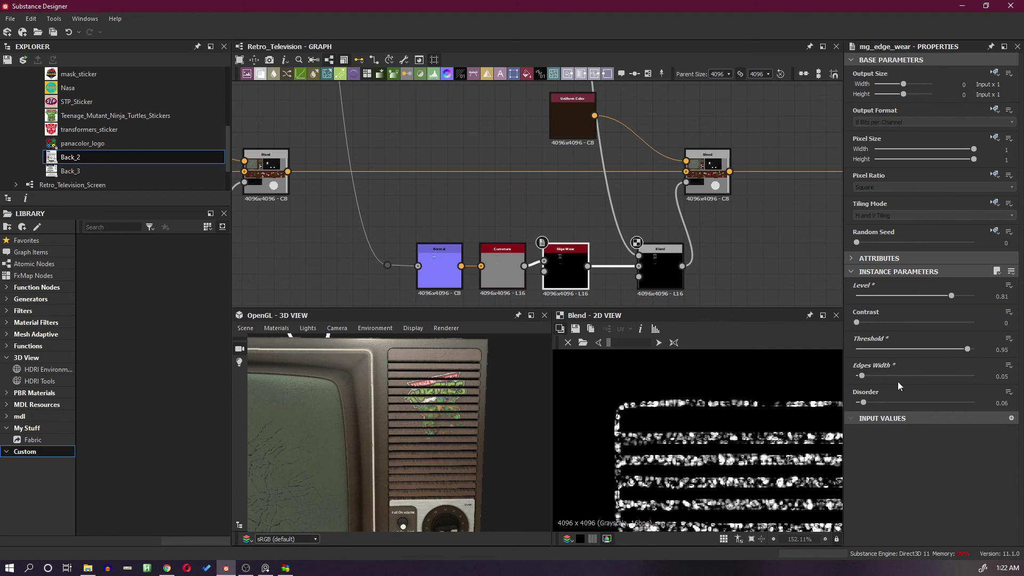
left_click_drag(864, 402, 925, 410)
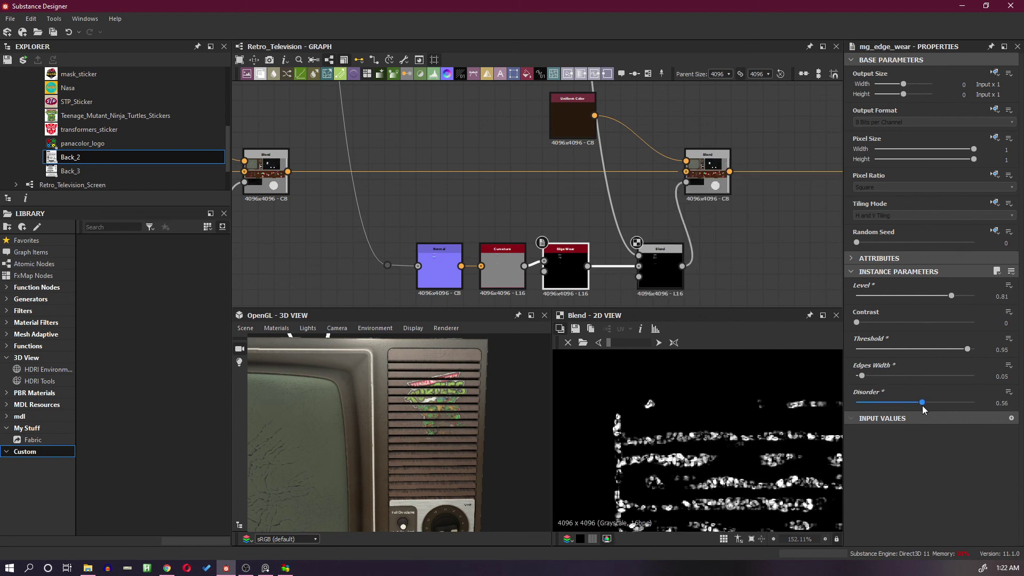
scroll(758, 464, "down", 8)
scroll(764, 487, "up", 7)
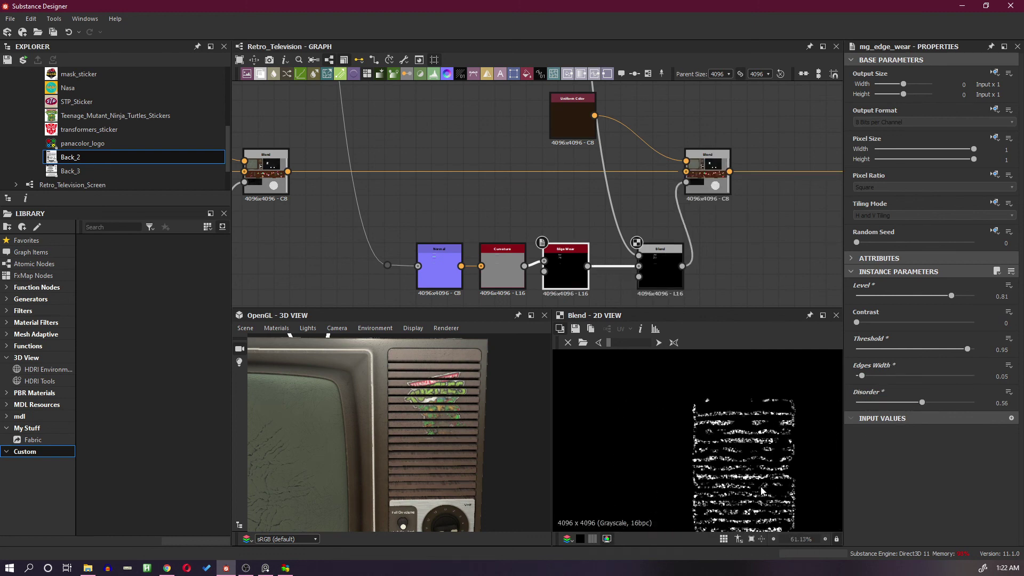
left_click_drag(915, 404, 936, 409)
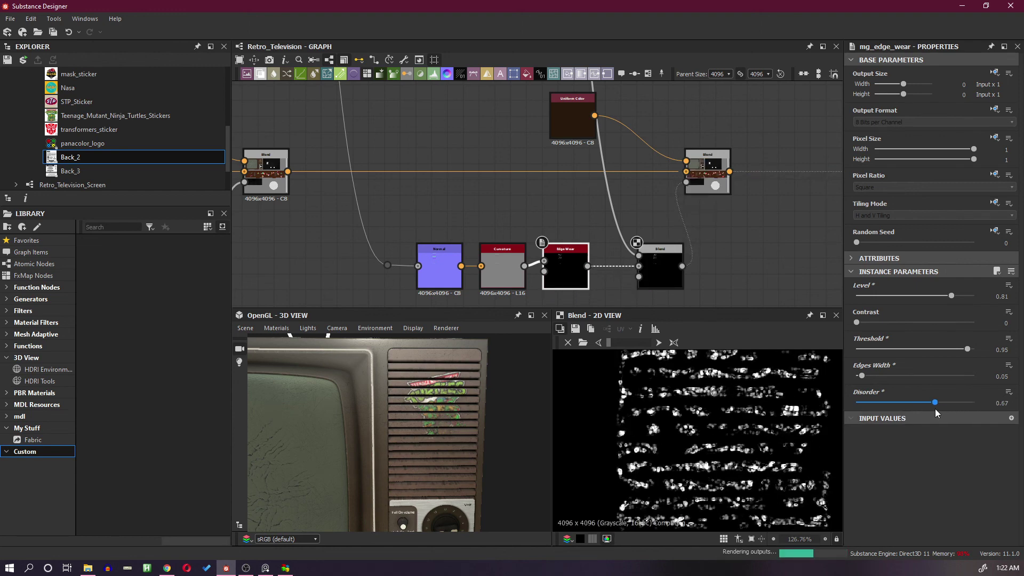
Step: Set the Edge Wear node's Edges Width to 0.17 and check the spots on the model's slats and sticker
left_click_drag(861, 375, 890, 381)
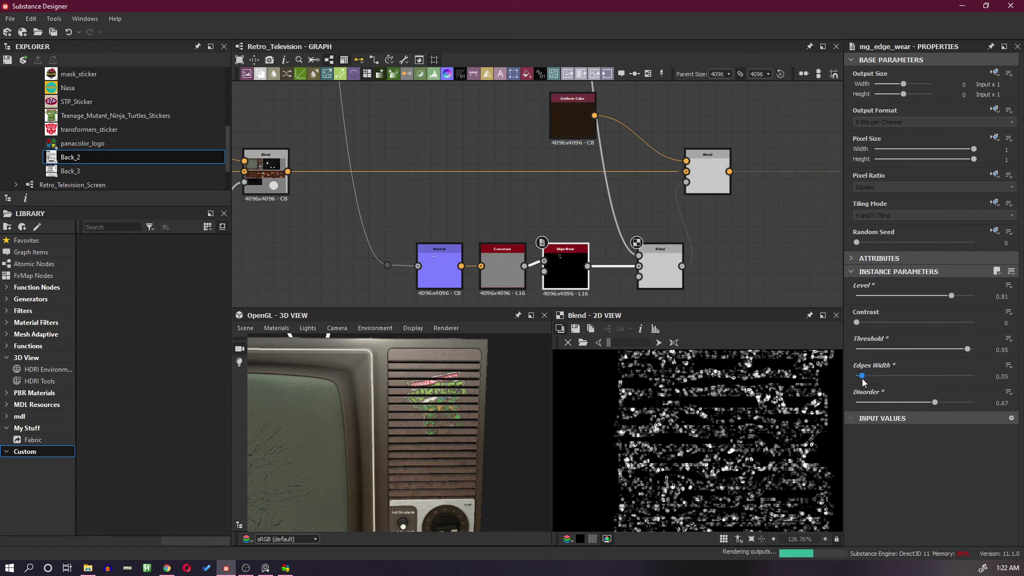
mouse_move(890, 380)
left_mouse_down()
mouse_move(897, 377)
mouse_move(876, 379)
left_mouse_up()
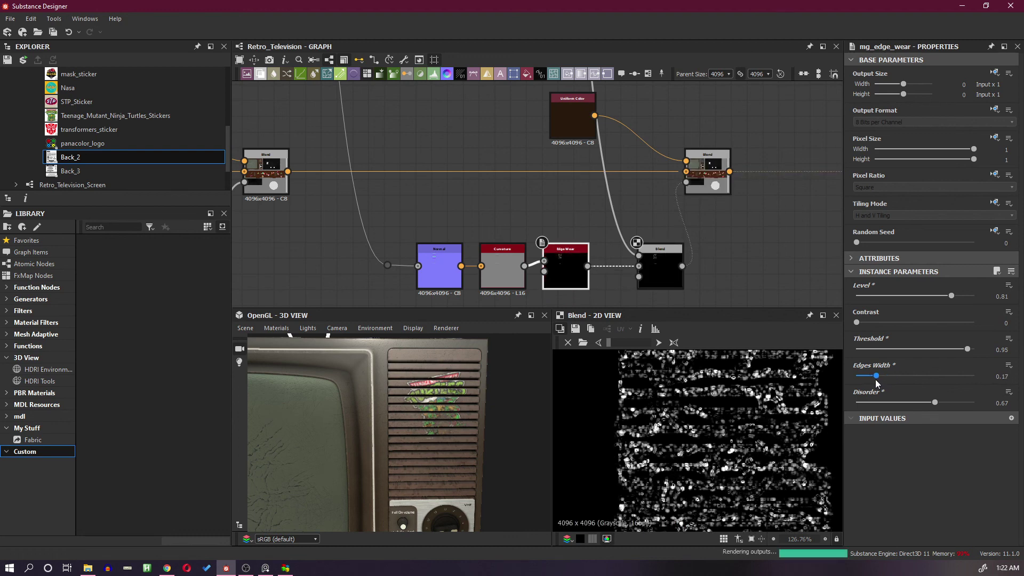
scroll(430, 401, "up", 5)
scroll(449, 418, "down", 5)
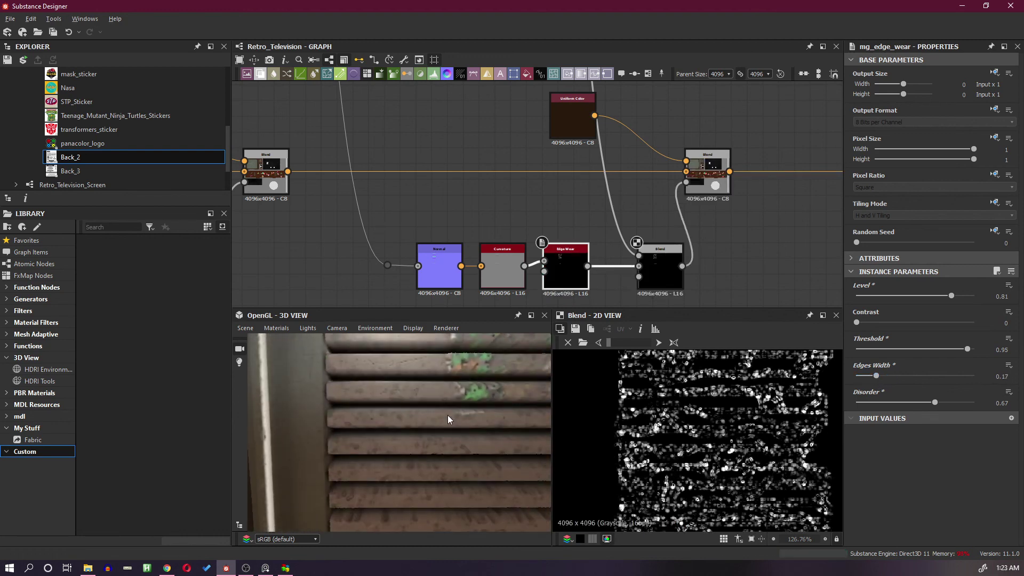
middle_click_drag(456, 356, 459, 419)
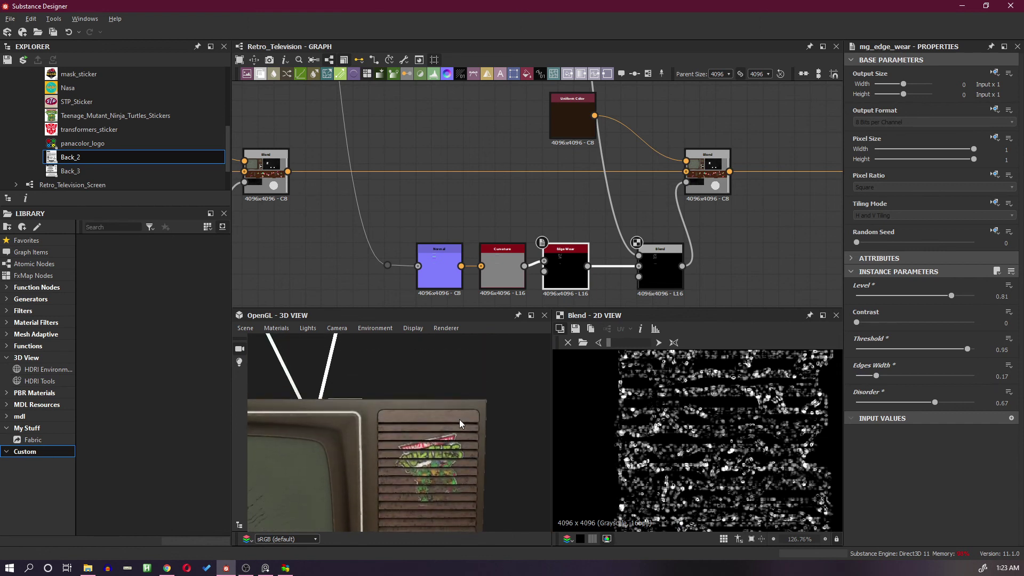
scroll(422, 372, "up", 5)
left_click_drag(438, 411, 443, 392)
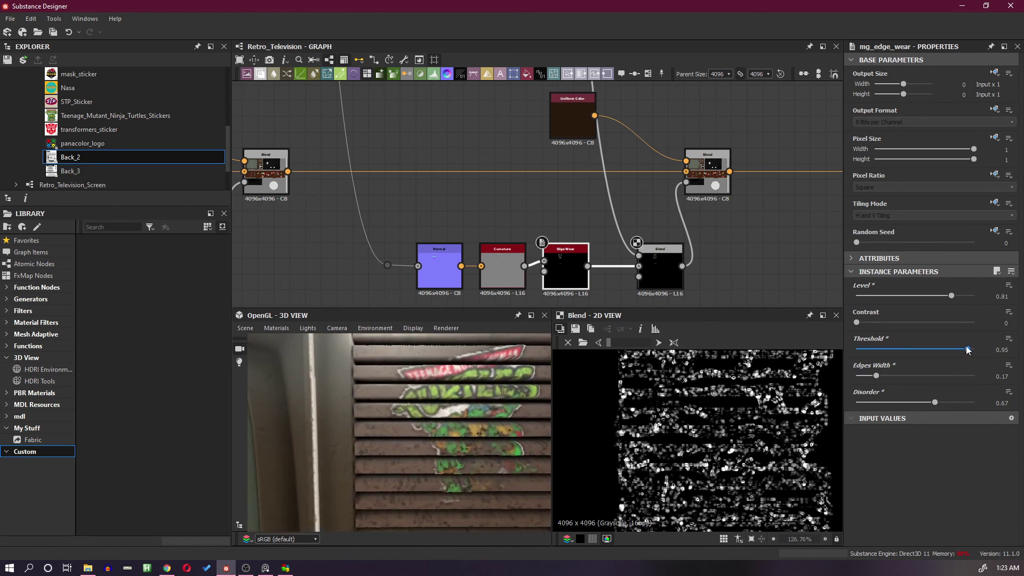
Step: Try a low Edge Wear Threshold of 0.3, and settle on Threshold 0.96 and Level 0.82
left_click_drag(967, 349, 891, 349)
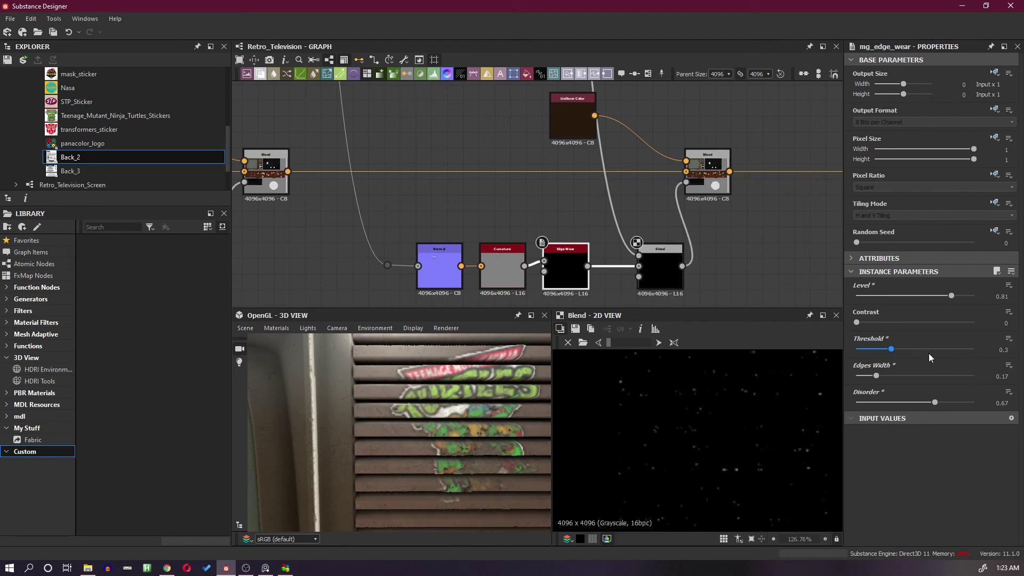
left_click(964, 352)
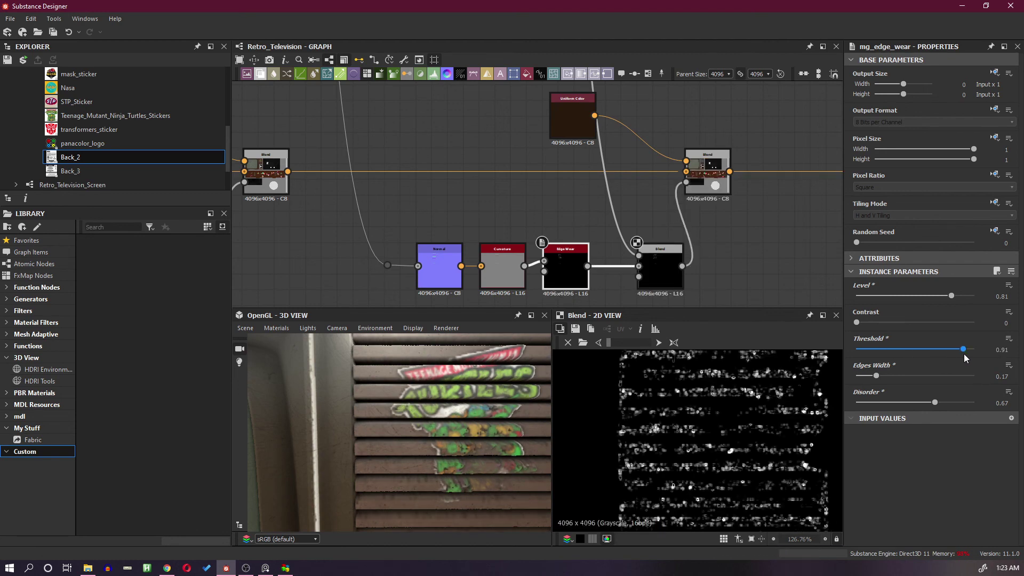
mouse_move(964, 354)
left_mouse_down()
mouse_move(977, 354)
mouse_move(970, 350)
left_mouse_up()
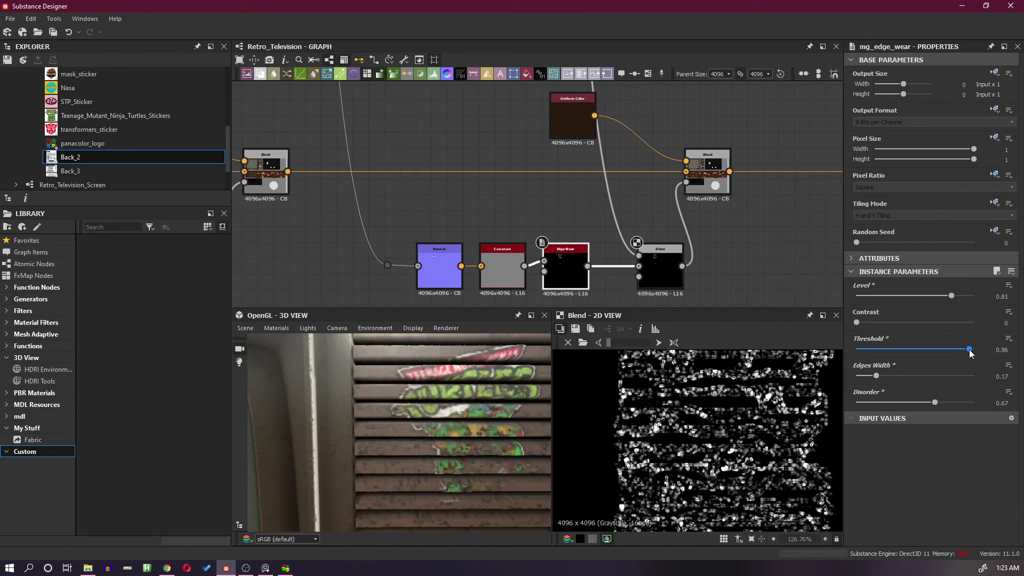
left_click_drag(970, 353, 969, 350)
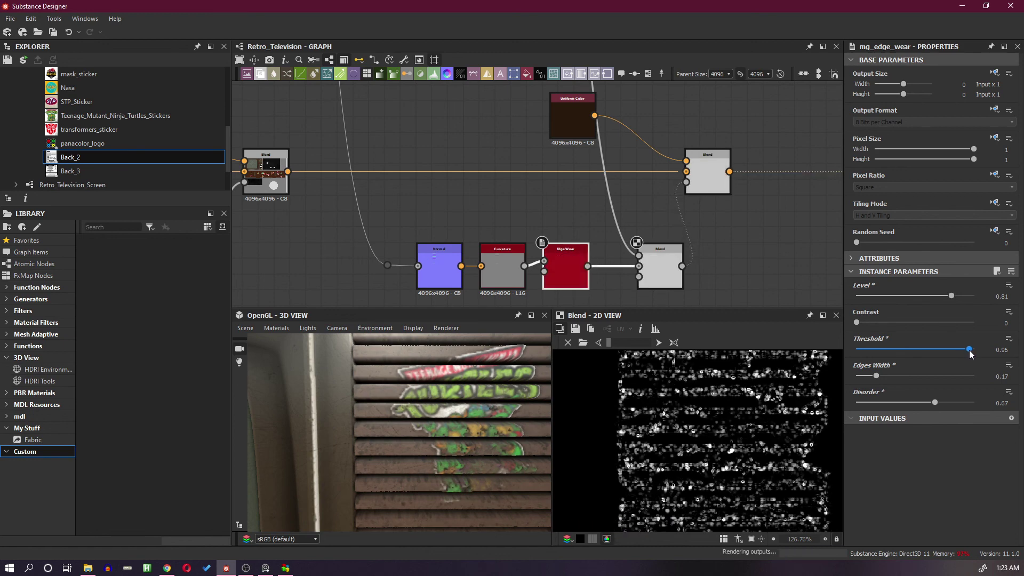
mouse_move(952, 296)
left_mouse_down()
mouse_move(939, 299)
mouse_move(954, 299)
left_mouse_up()
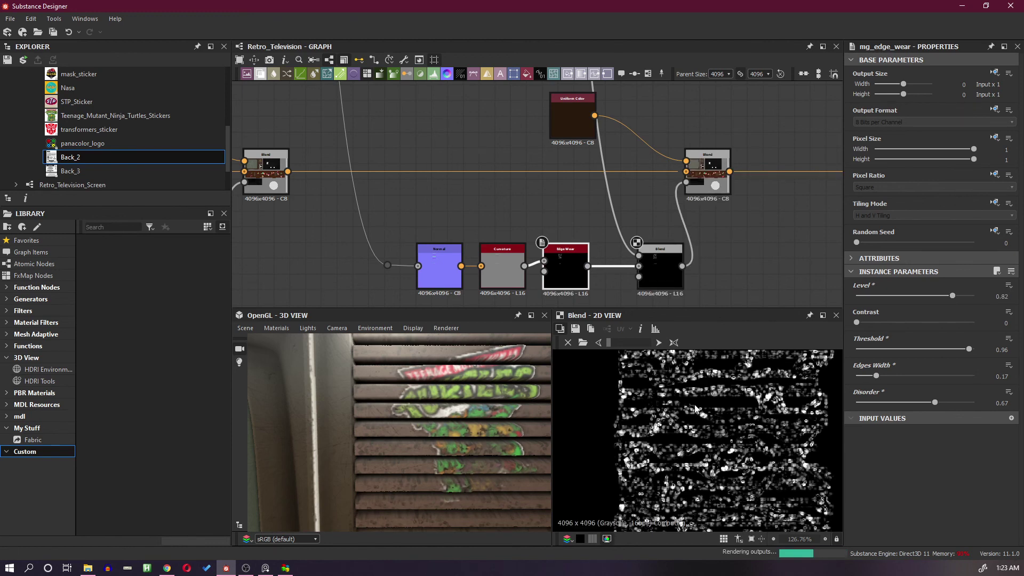
Step: Lower the Edge Wear node's Disorder to 0.21 and check the result on the whole front panel
scroll(694, 404, "down", 1)
left_click_drag(924, 404, 881, 407)
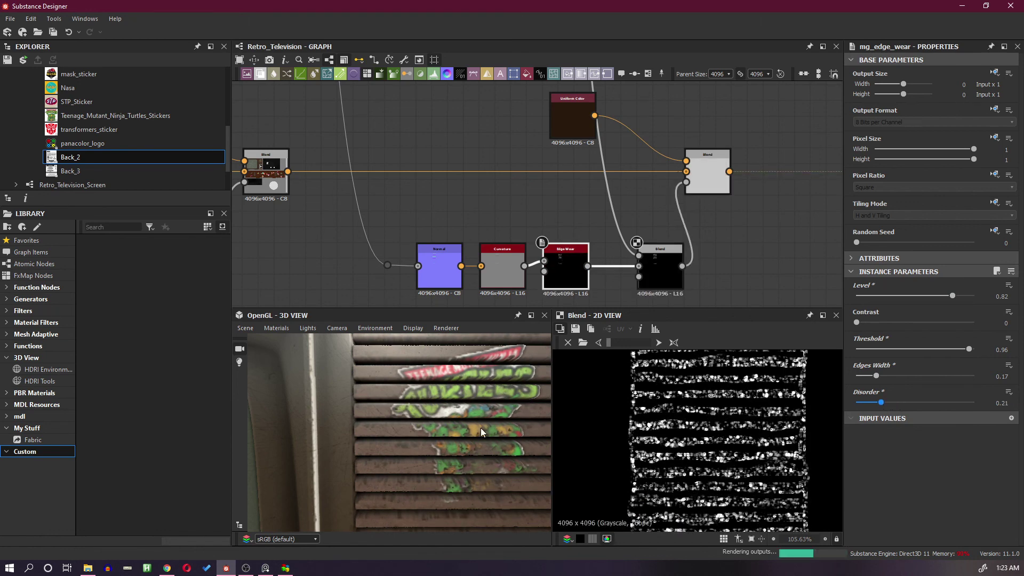
scroll(457, 439, "down", 5)
scroll(431, 445, "up", 5)
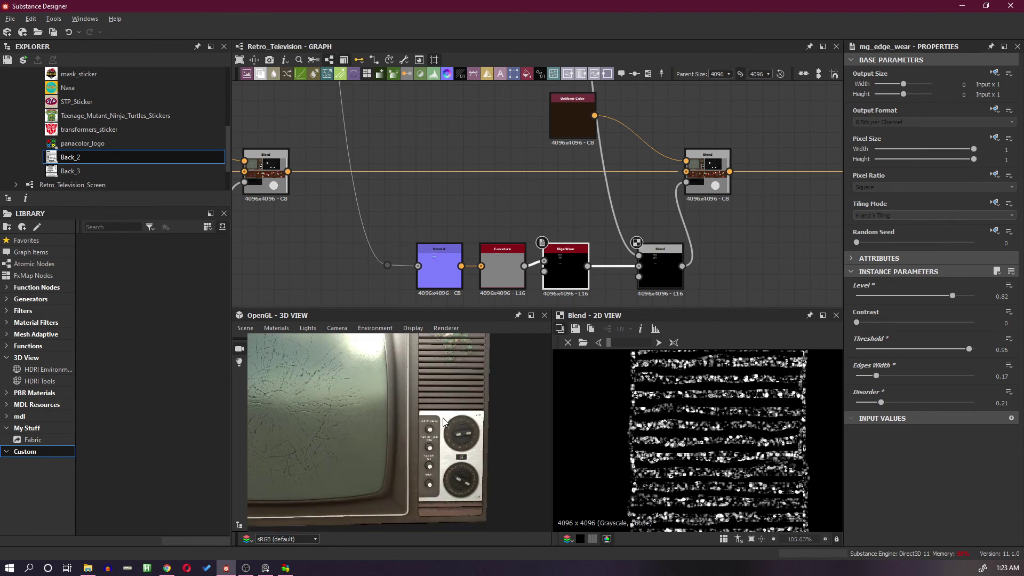
Step: Inspect the model's button and knob plate up close, together with the surrounding slats and screen frame
scroll(461, 416, "up", 3)
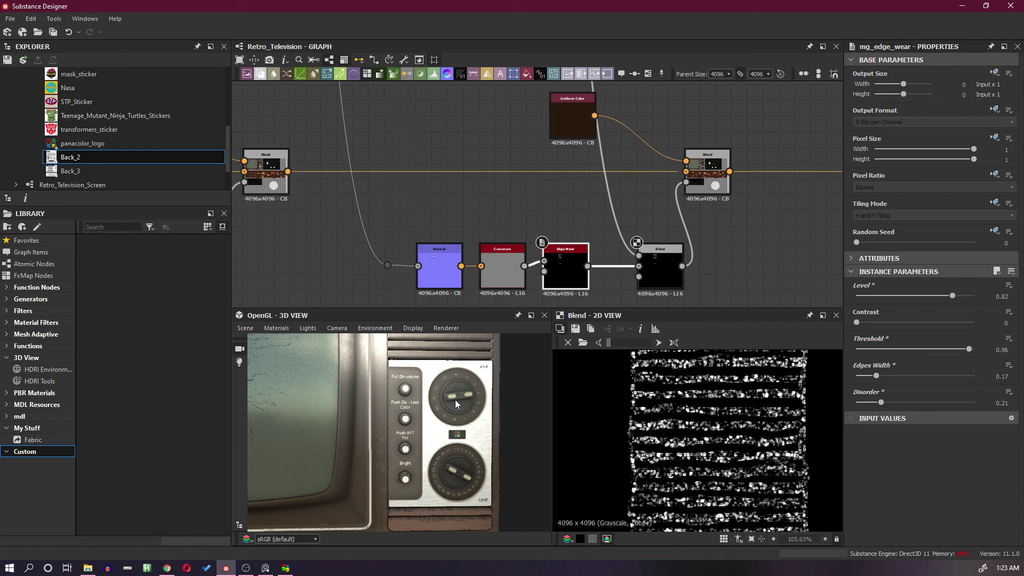
scroll(432, 424, "up", 3)
mouse_move(461, 412)
middle_mouse_down()
mouse_move(466, 454)
mouse_move(466, 413)
middle_mouse_up()
scroll(466, 392, "up", 1)
left_click_drag(465, 389, 483, 459, "alt")
scroll(477, 417, "down", 6)
scroll(491, 456, "up", 1)
scroll(483, 463, "up", 5)
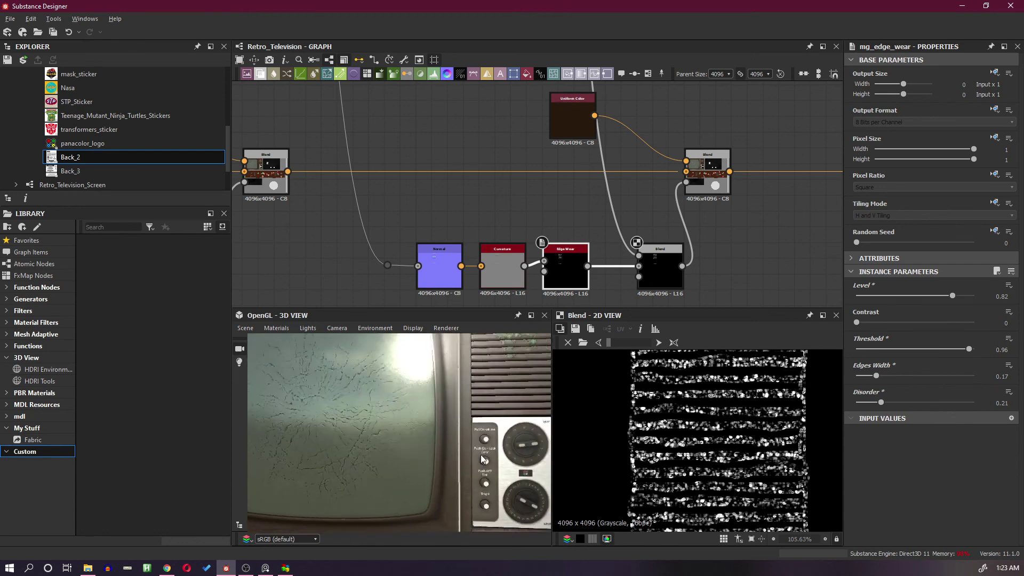
scroll(460, 438, "down", 3)
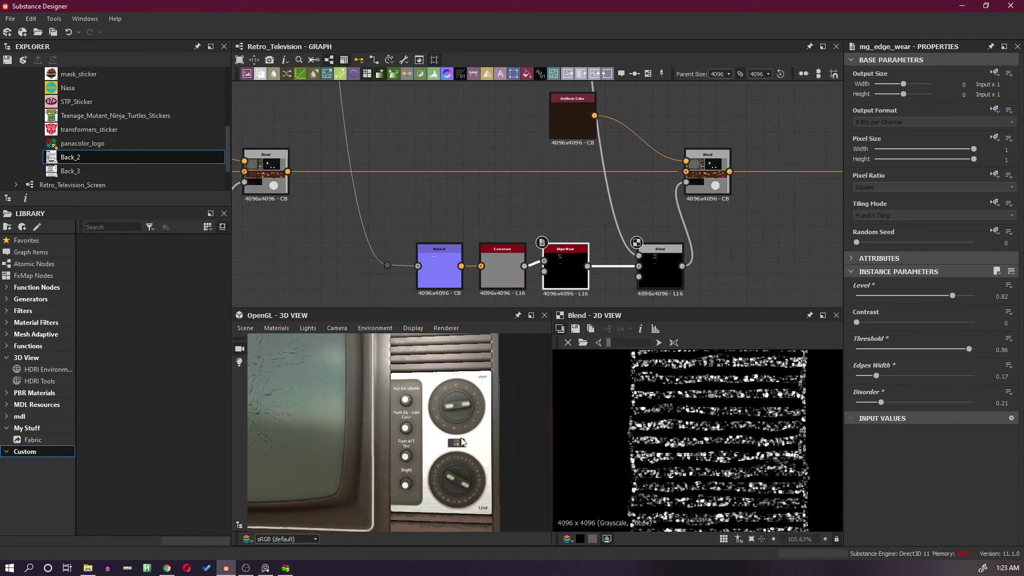
left_click_drag(461, 437, 465, 456)
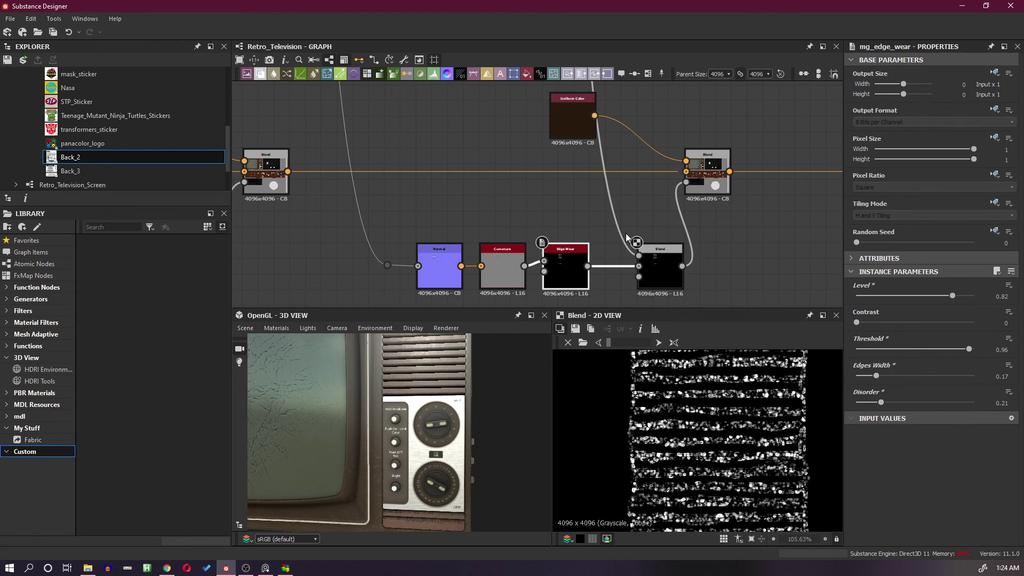
Step: Look through the graph's Front Buttons and Front Knobs frames and their node chains
scroll(625, 233, "down", 10)
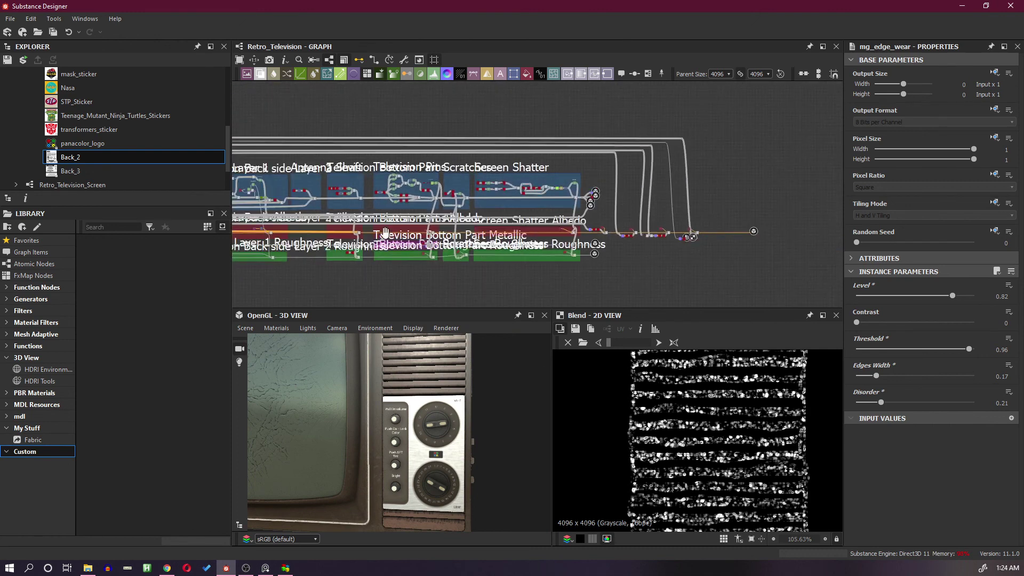
scroll(385, 233, "up", 10)
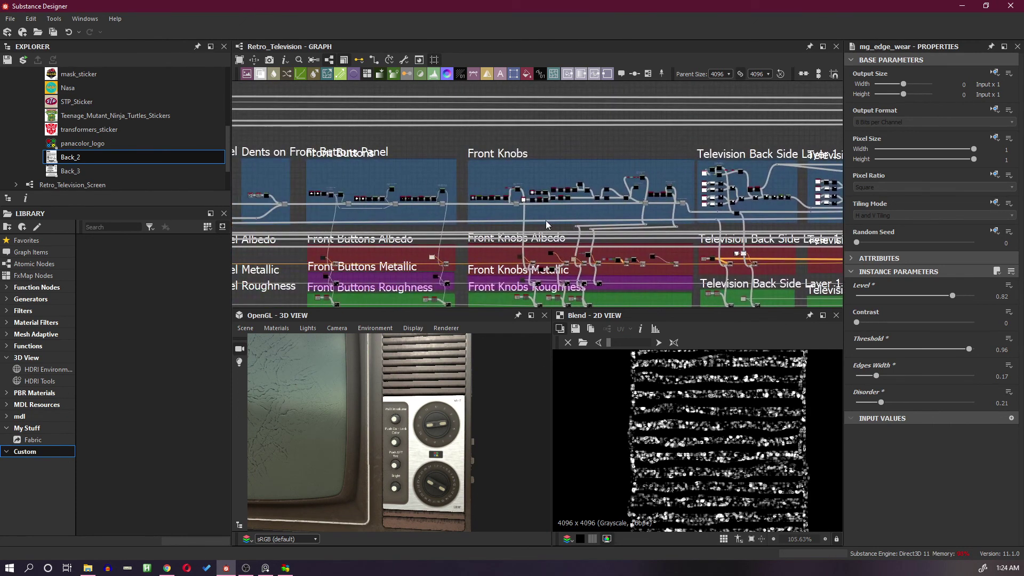
middle_click_drag(546, 219, 693, 224)
middle_click_drag(491, 207, 642, 215)
middle_click_drag(565, 194, 349, 171)
scroll(641, 219, "up", 2)
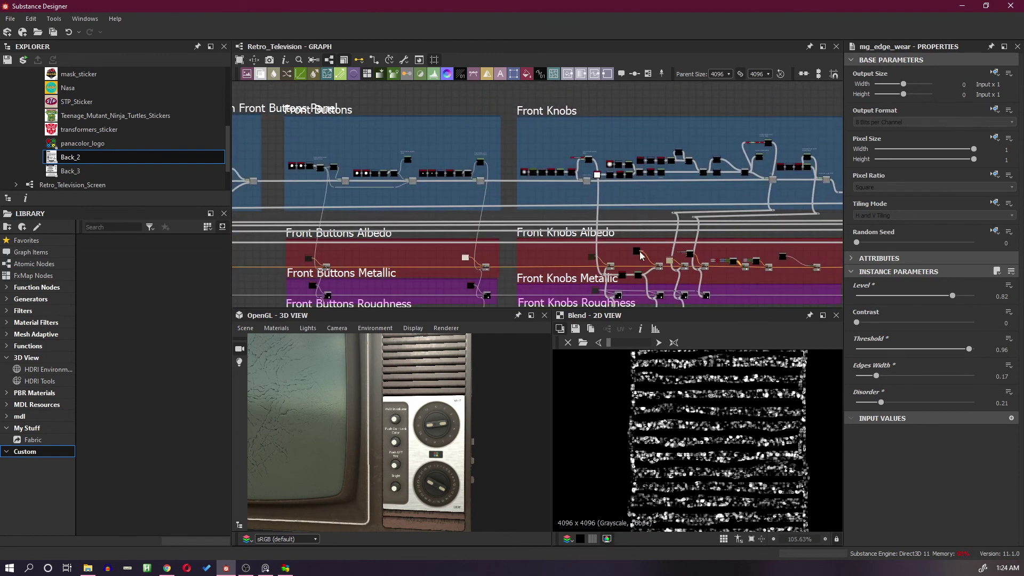
middle_click_drag(574, 193, 658, 168)
scroll(656, 168, "up", 1)
middle_click_drag(509, 181, 395, 181)
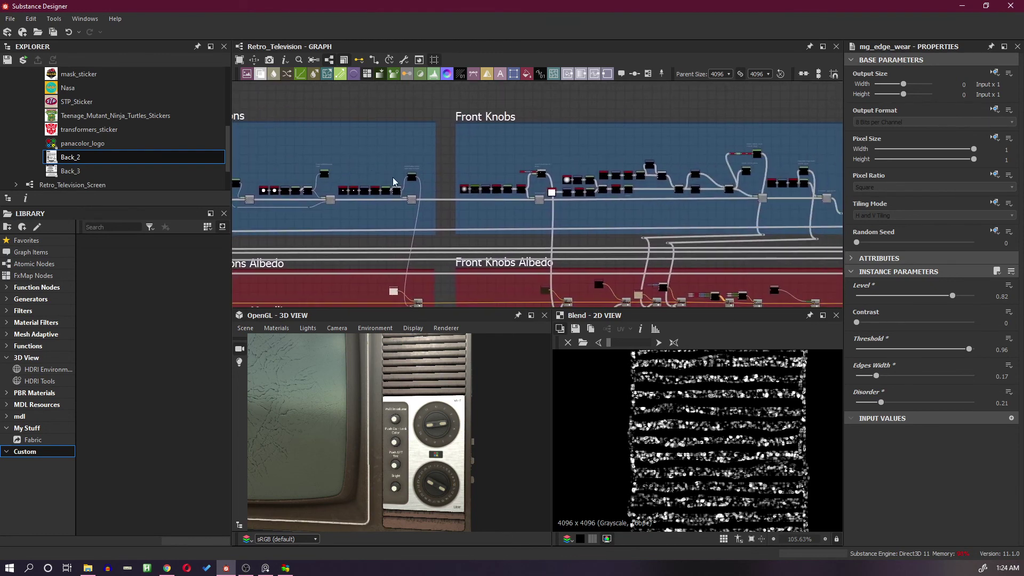
scroll(606, 174, "up", 1)
middle_click_drag(596, 177, 556, 179)
scroll(518, 183, "up", 2)
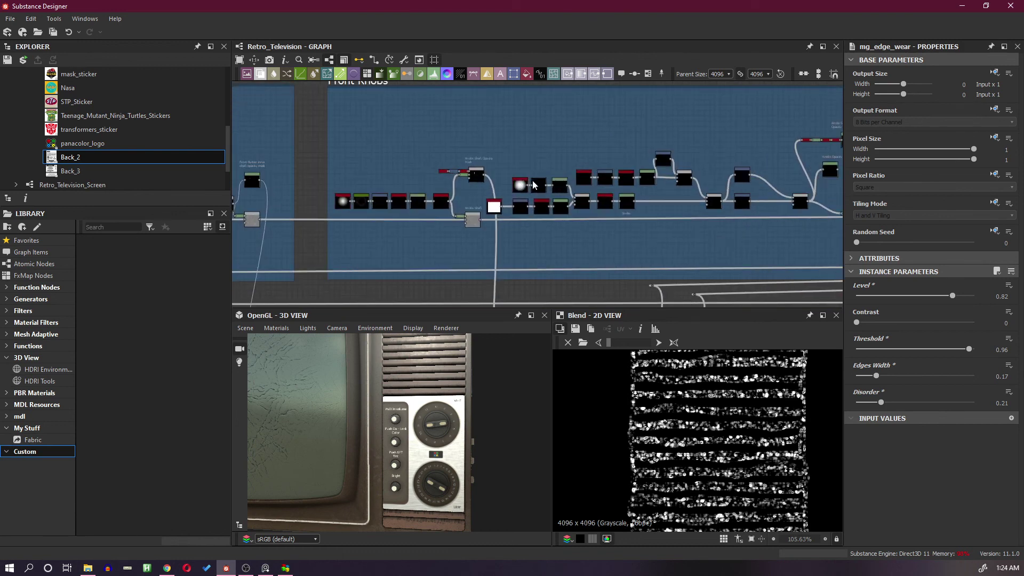
scroll(549, 188, "down", 6)
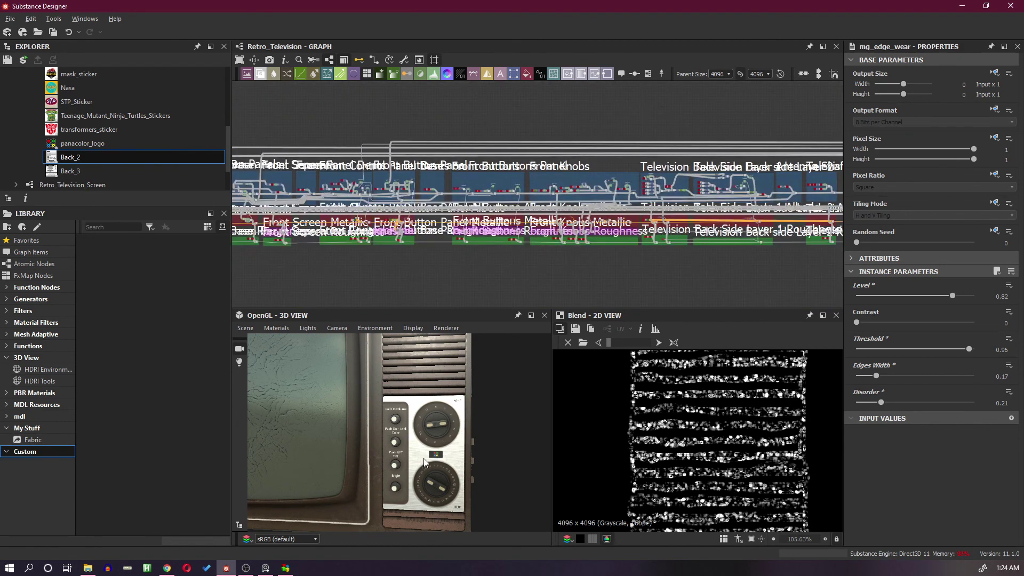
mouse_move(423, 459)
left_mouse_down()
mouse_move(452, 453)
mouse_move(398, 449)
mouse_move(415, 443)
left_mouse_up()
scroll(444, 443, "up", 3)
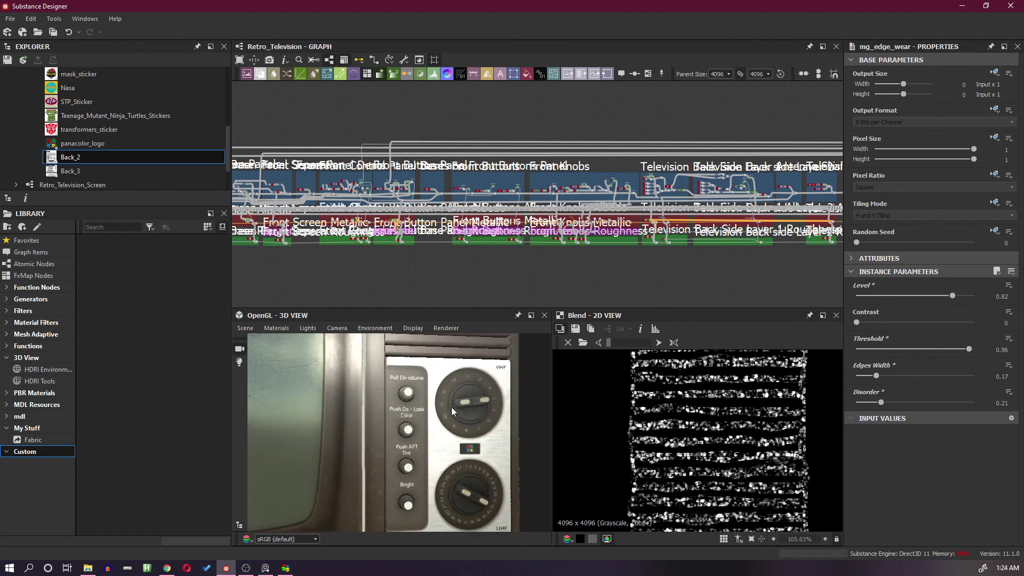
scroll(462, 432, "down", 2)
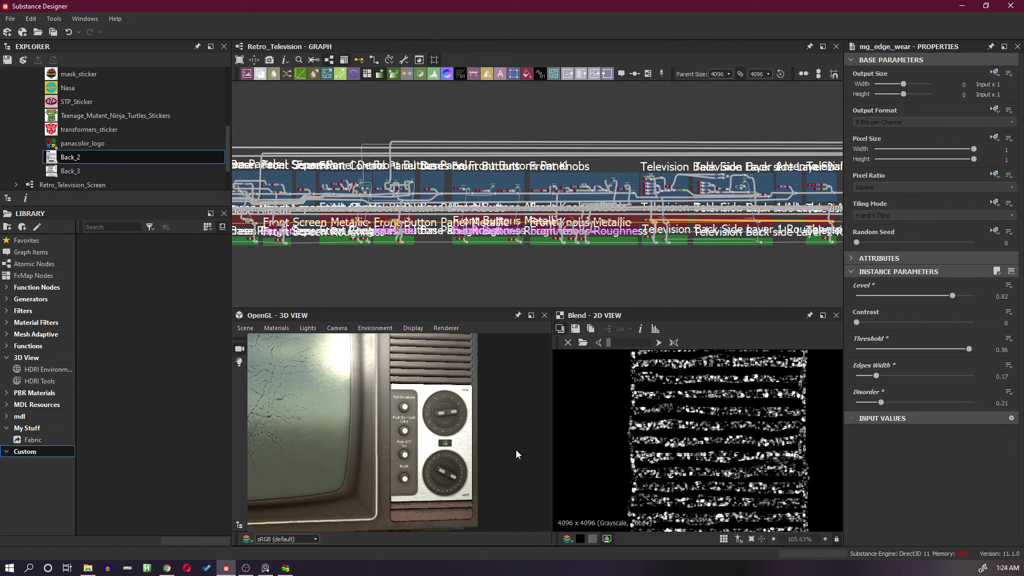
key("Escape")
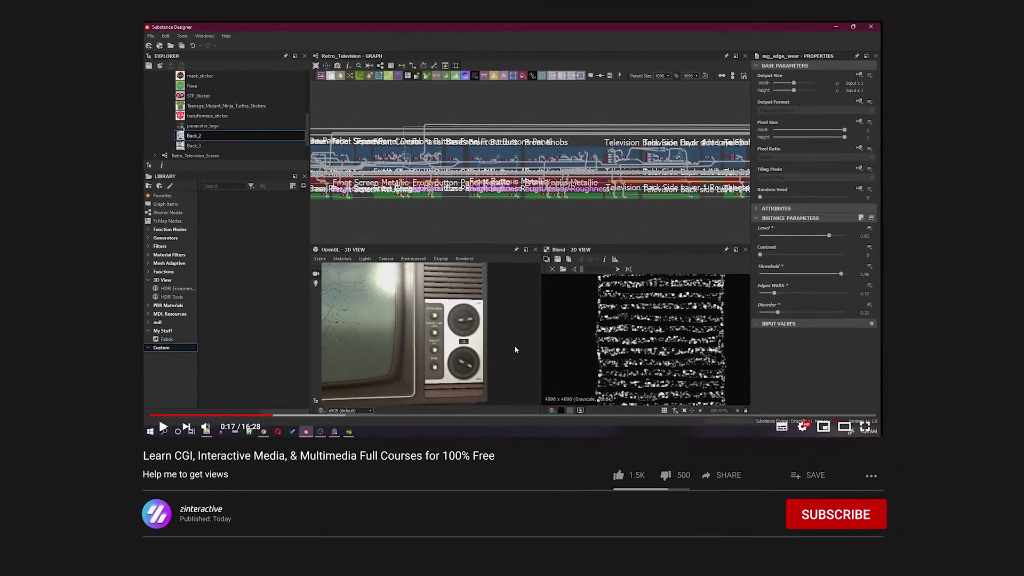